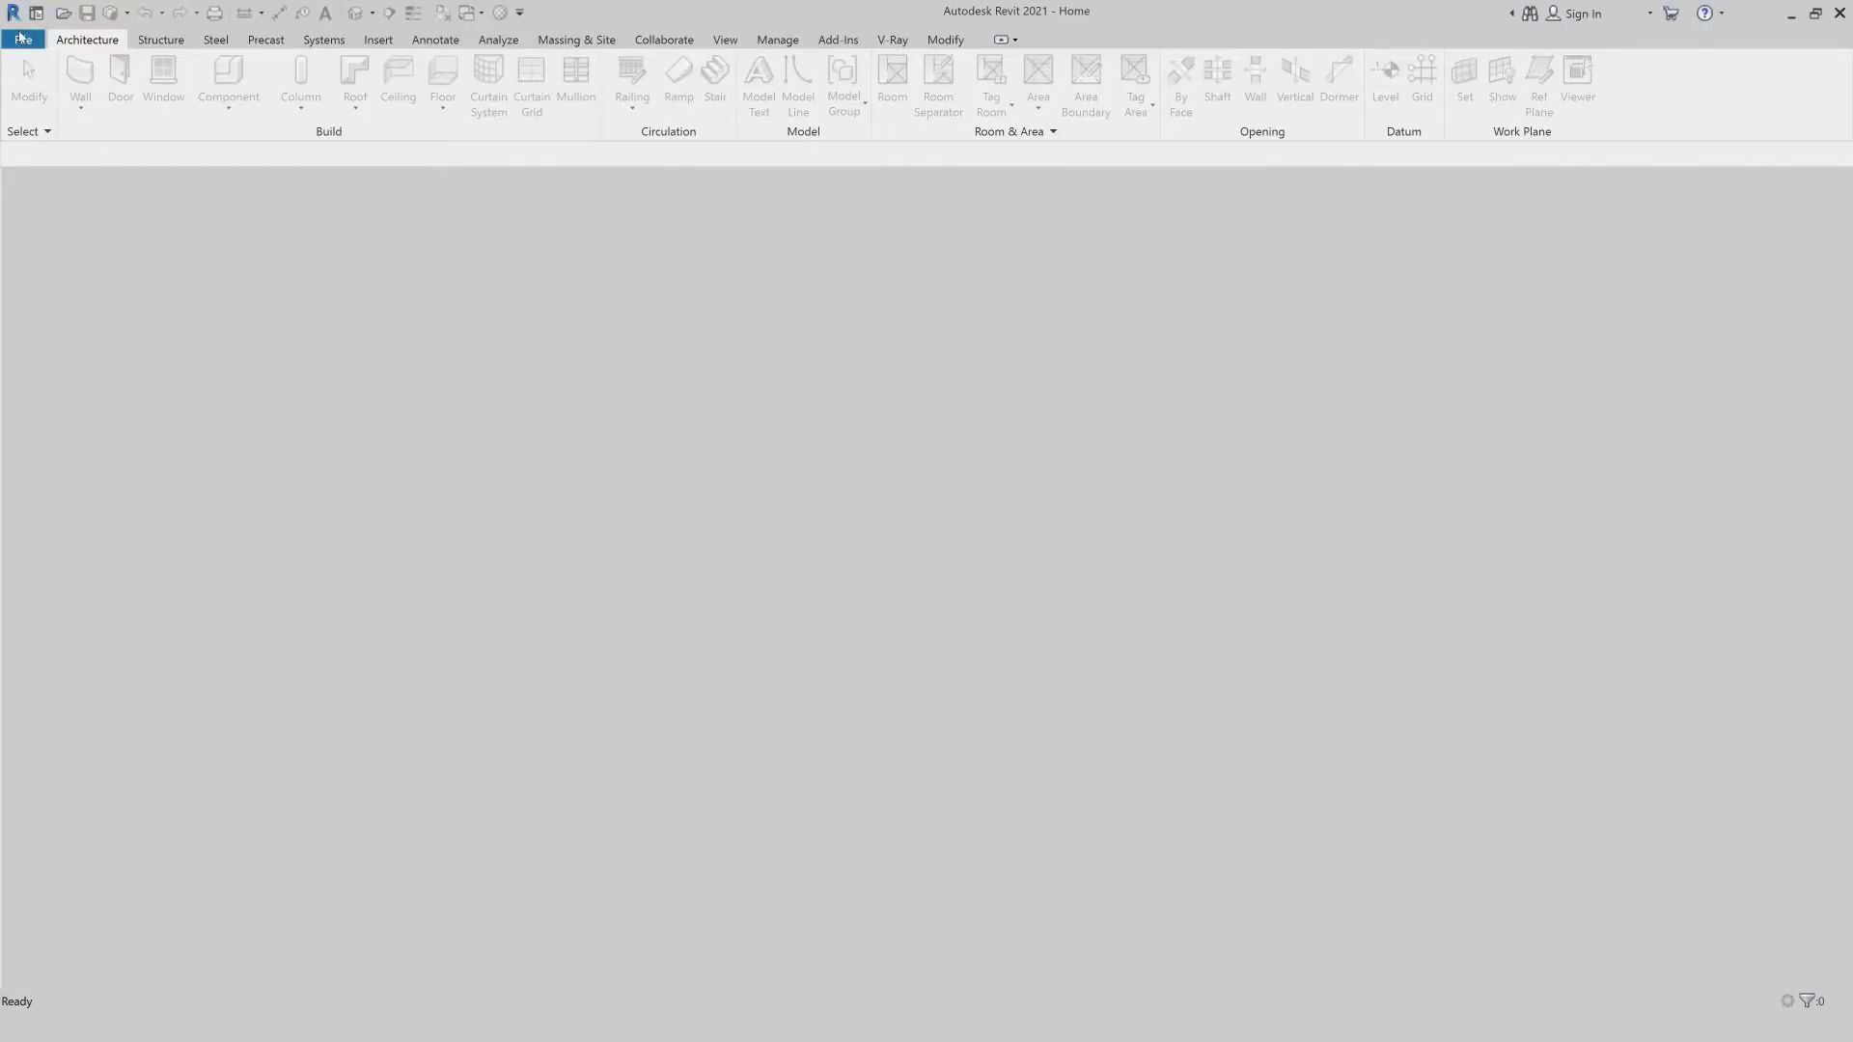
Create a new project from the Metric-Architectural template.
left_click(23, 41)
mouse_move(66, 116)
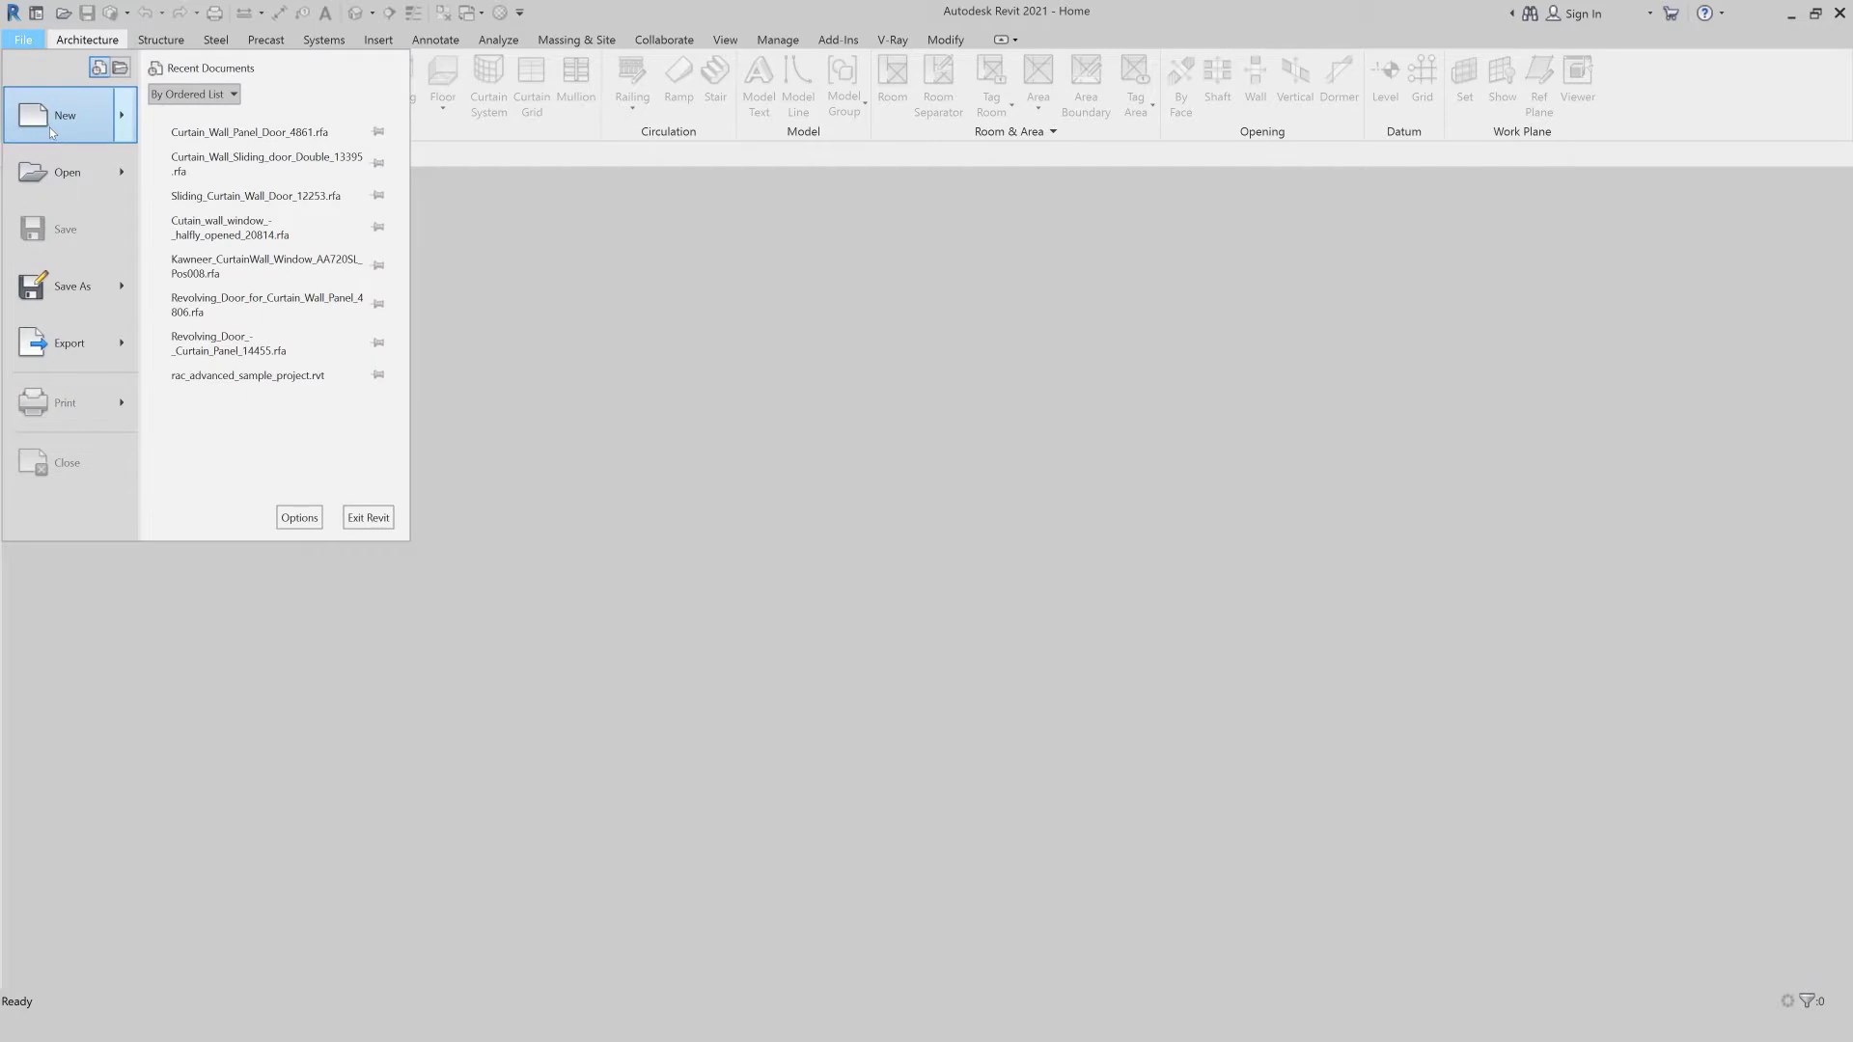
left_click(204, 145)
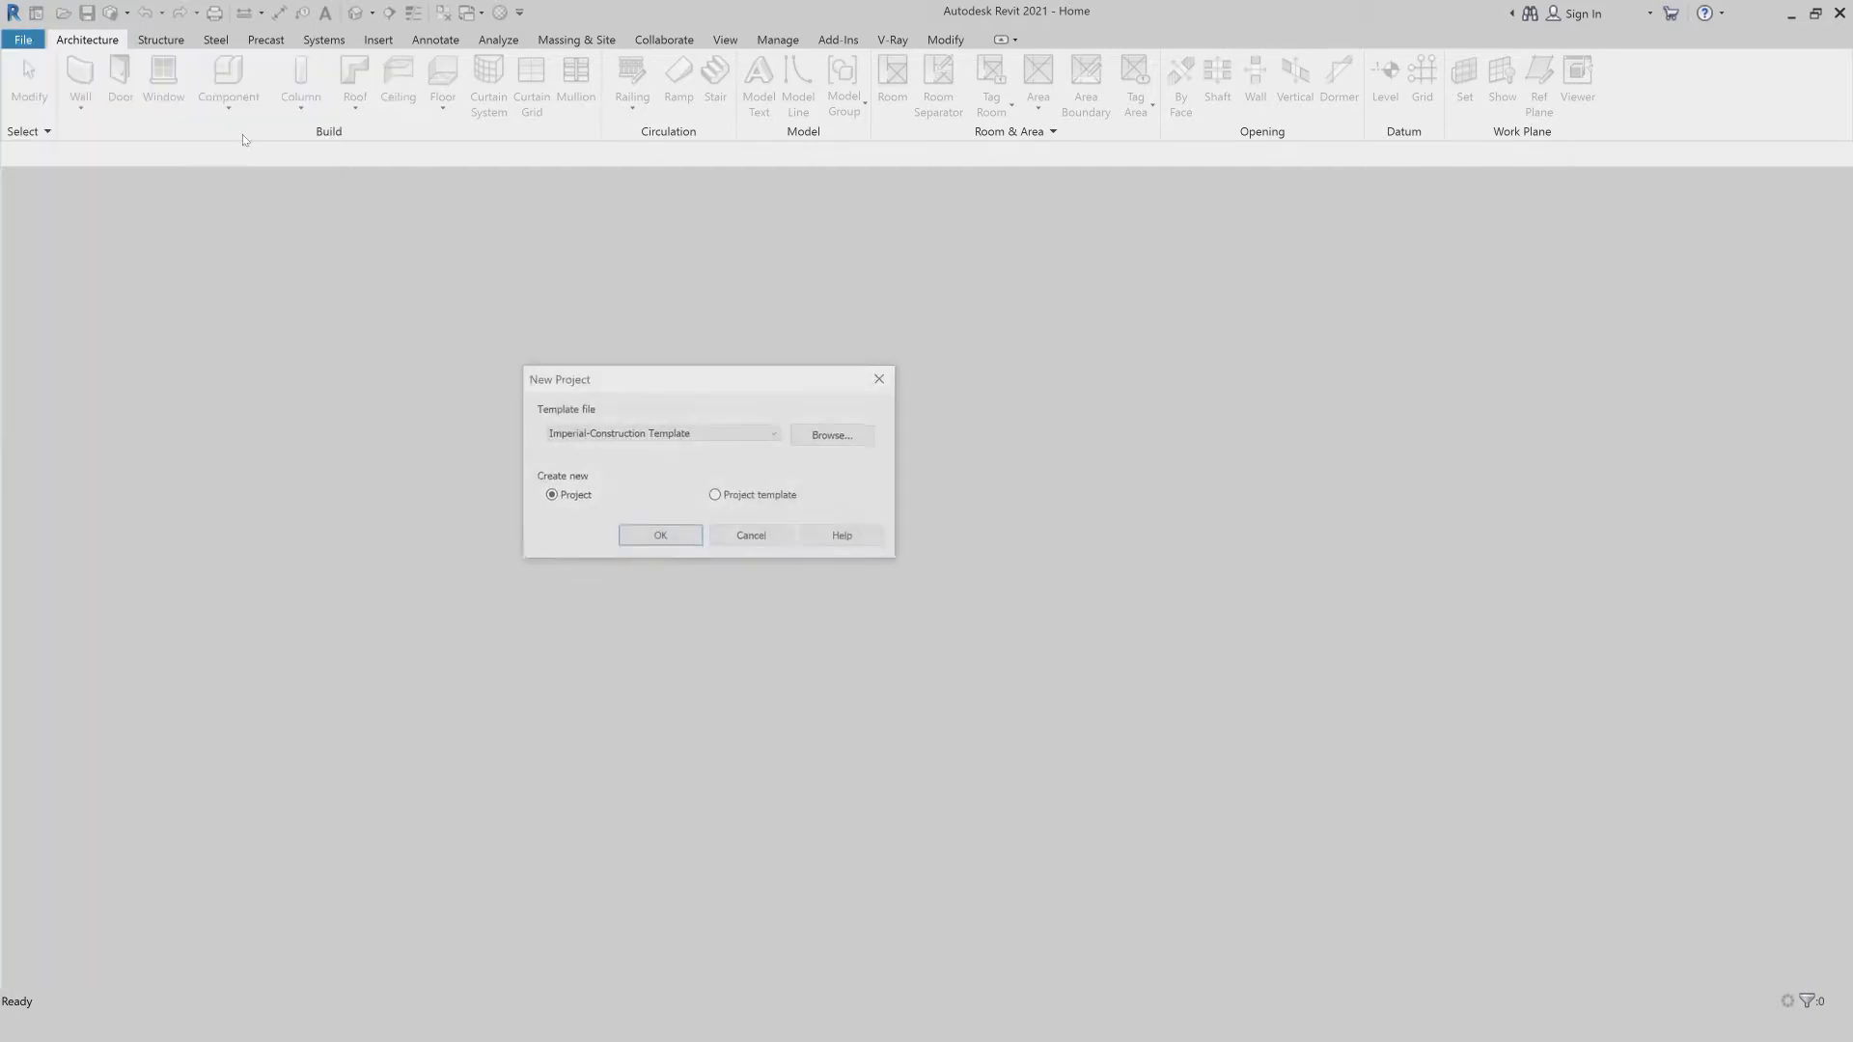
left_click(606, 433)
left_click(632, 518)
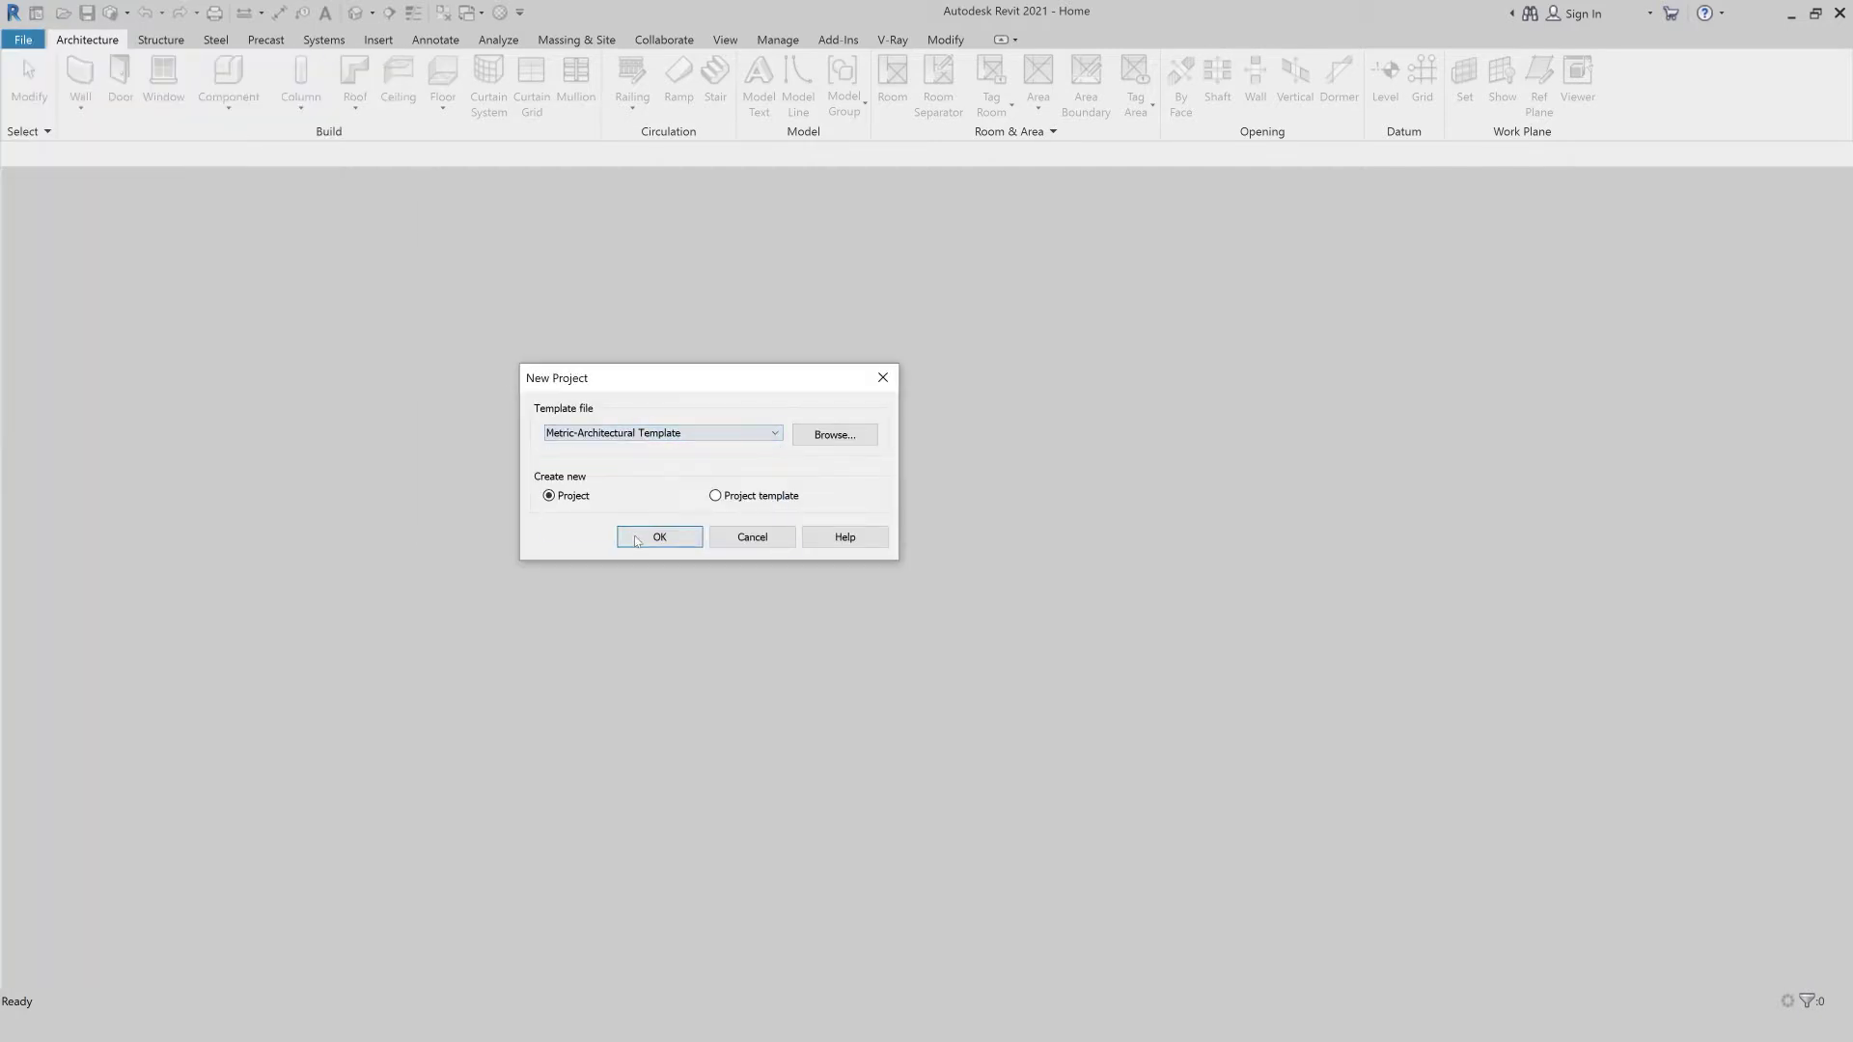
left_click(637, 546)
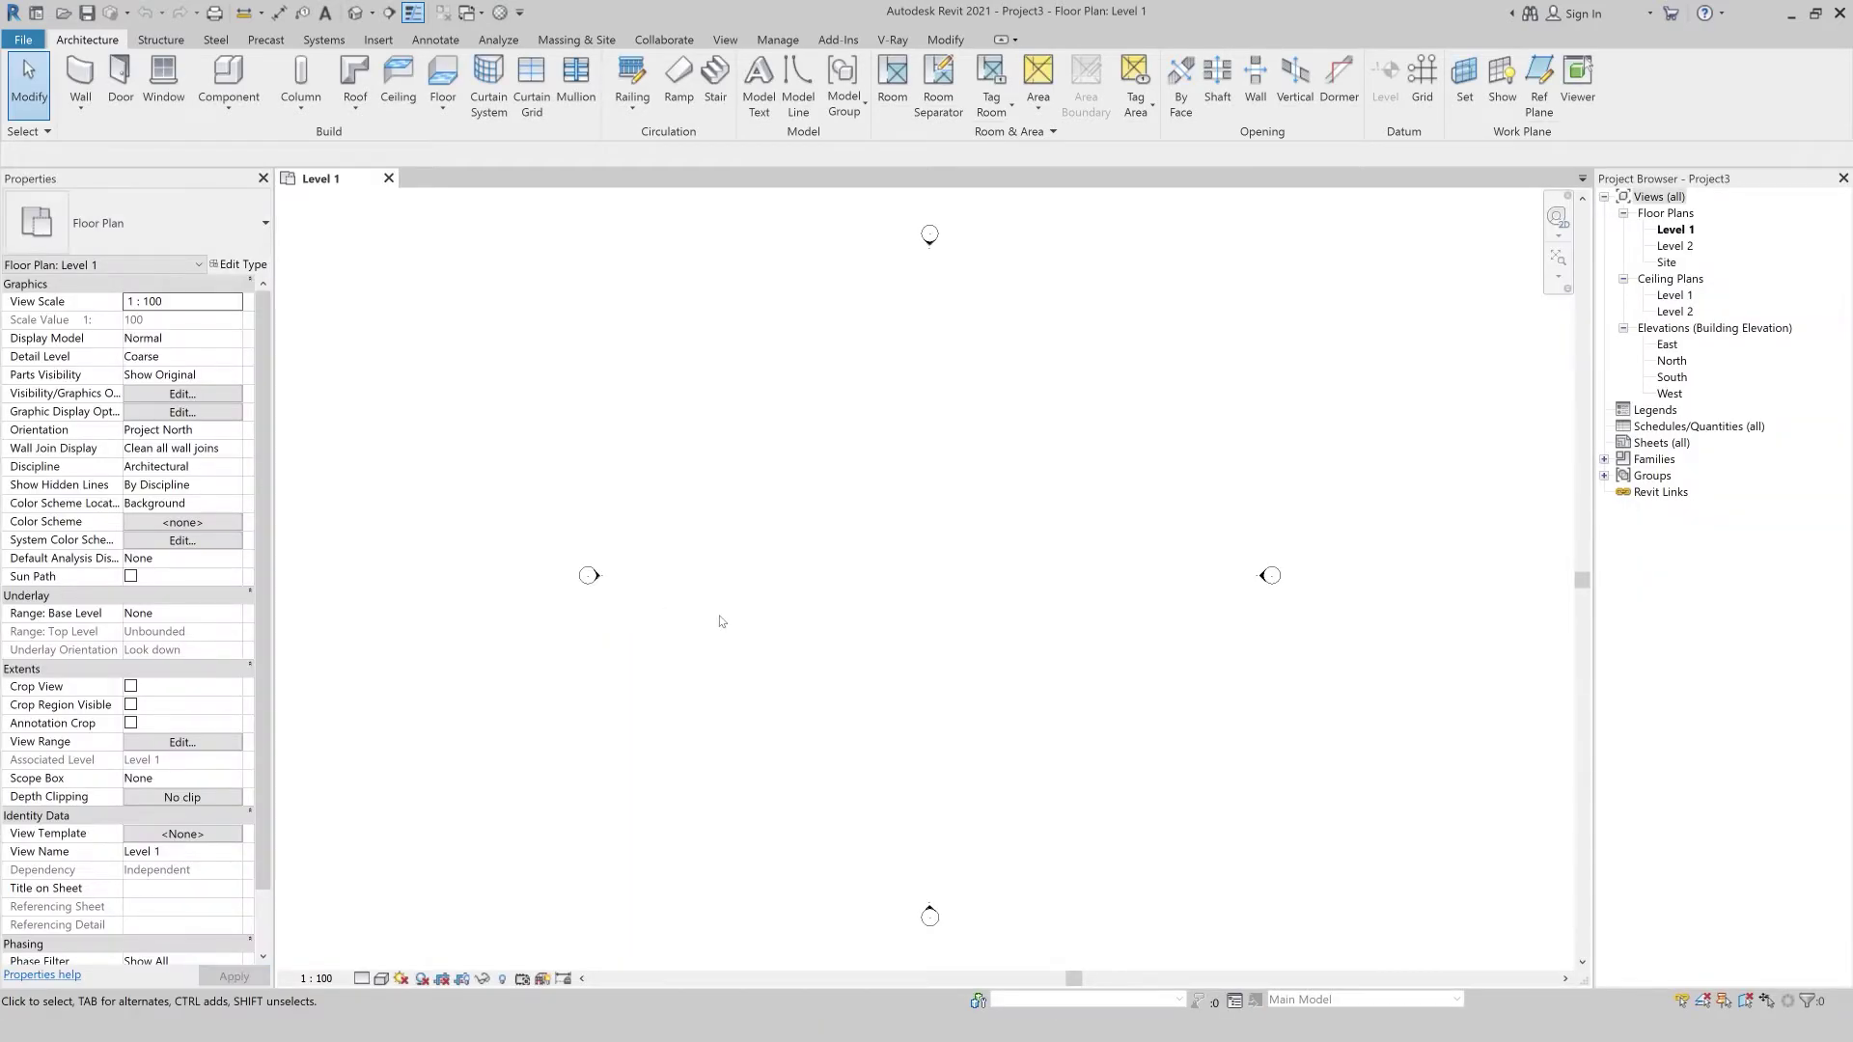
Set the project length units to meters and centimeters with UN.
key("u")
key("n")
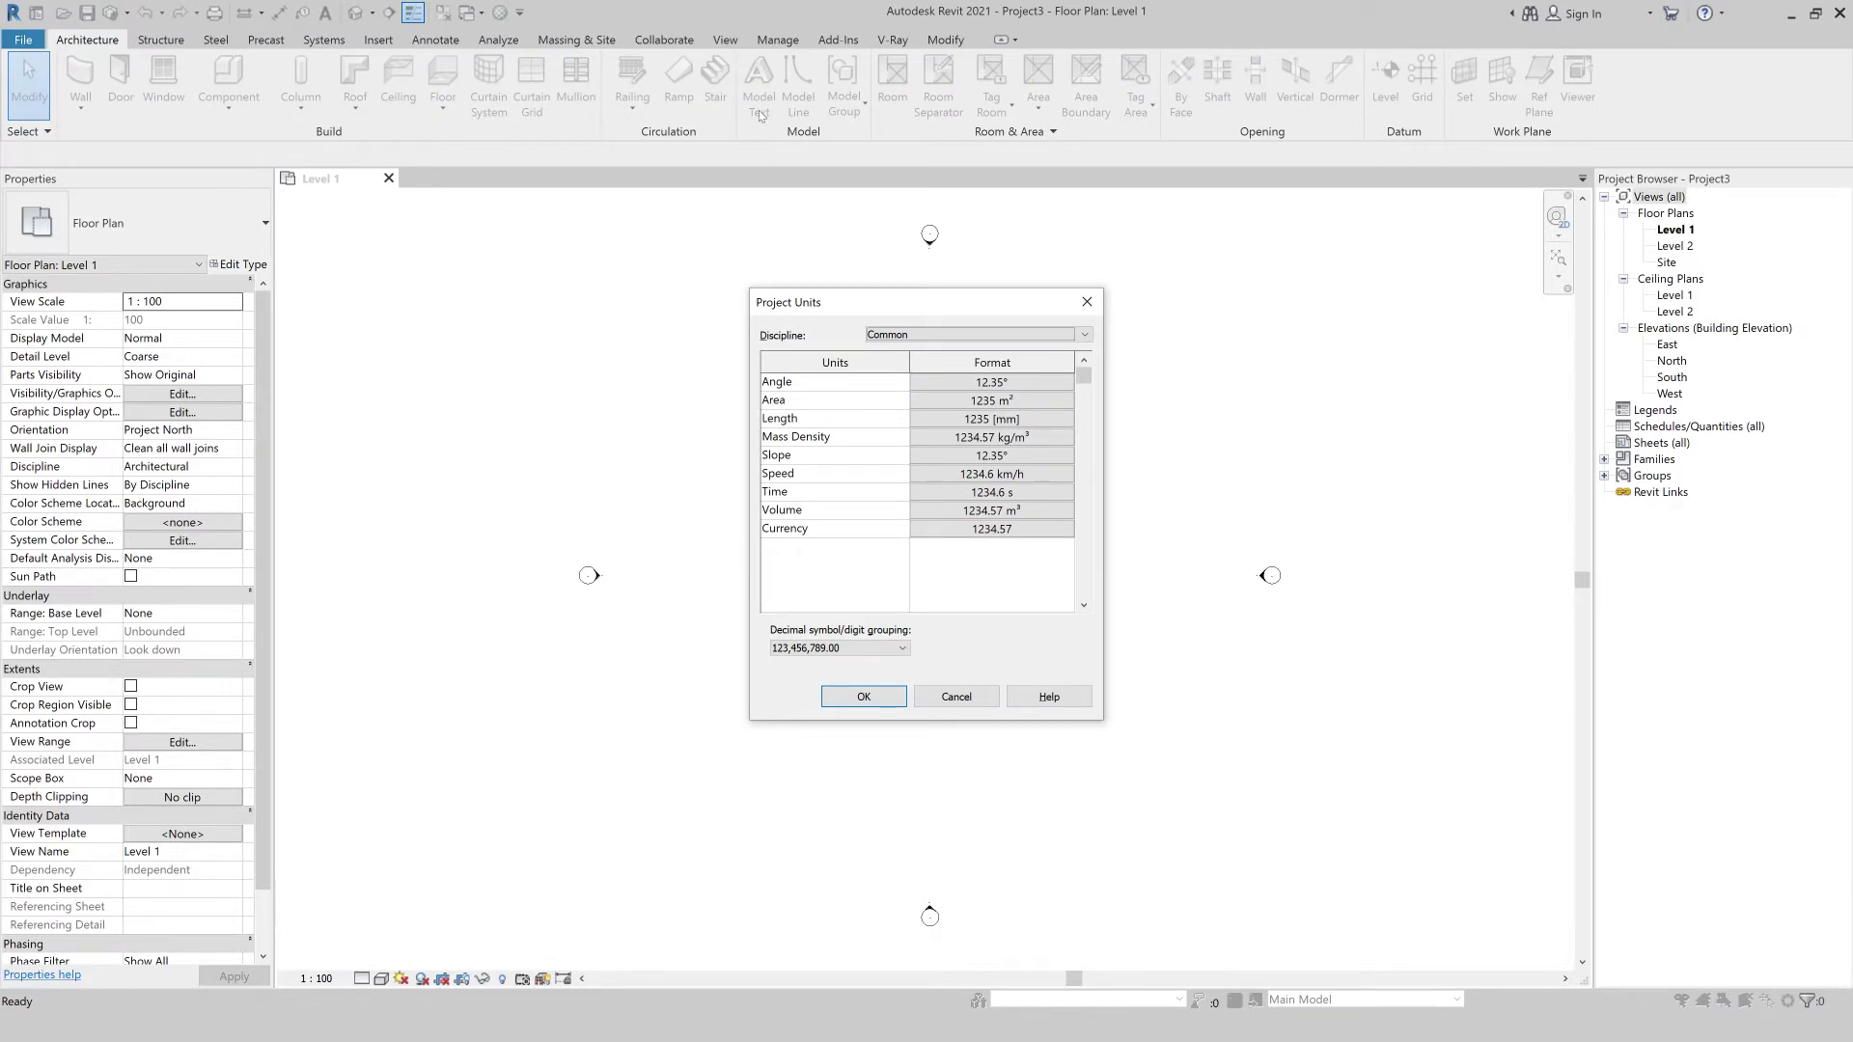
left_click(1006, 421)
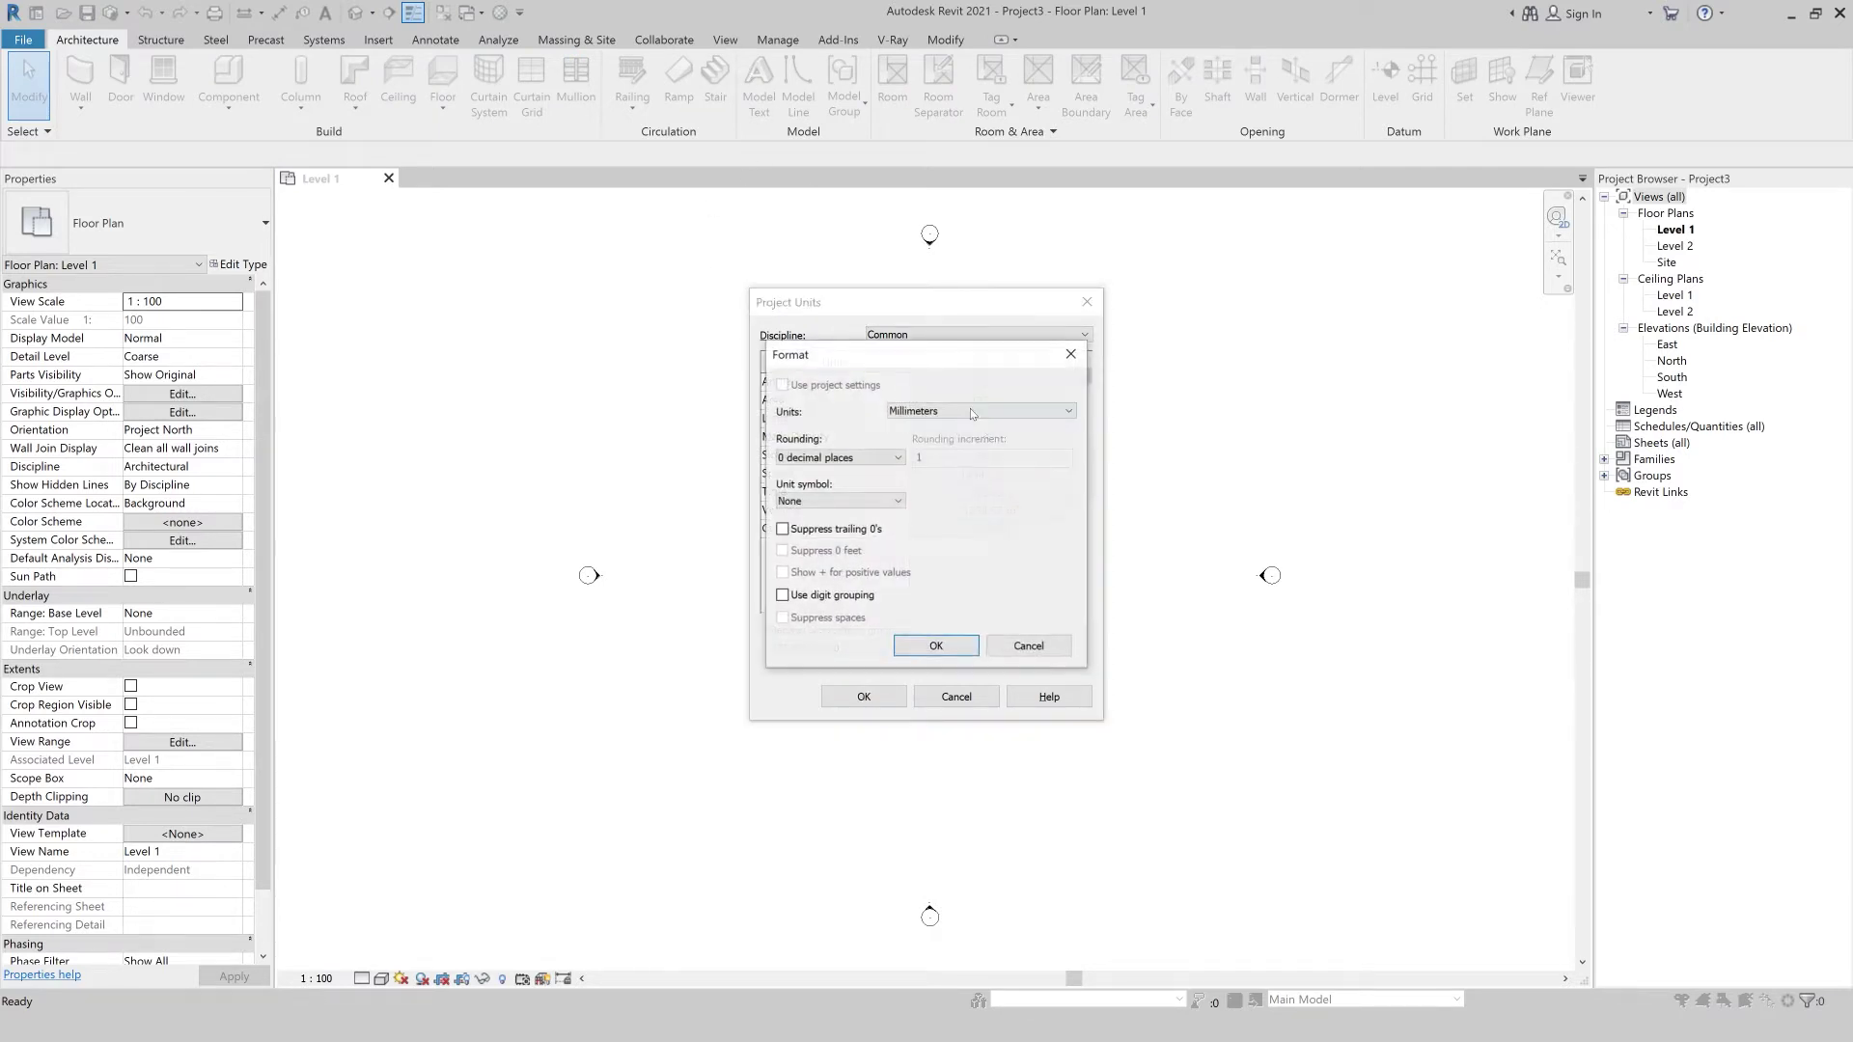
left_click(966, 410)
left_click(943, 534)
left_click(936, 646)
left_click(866, 698)
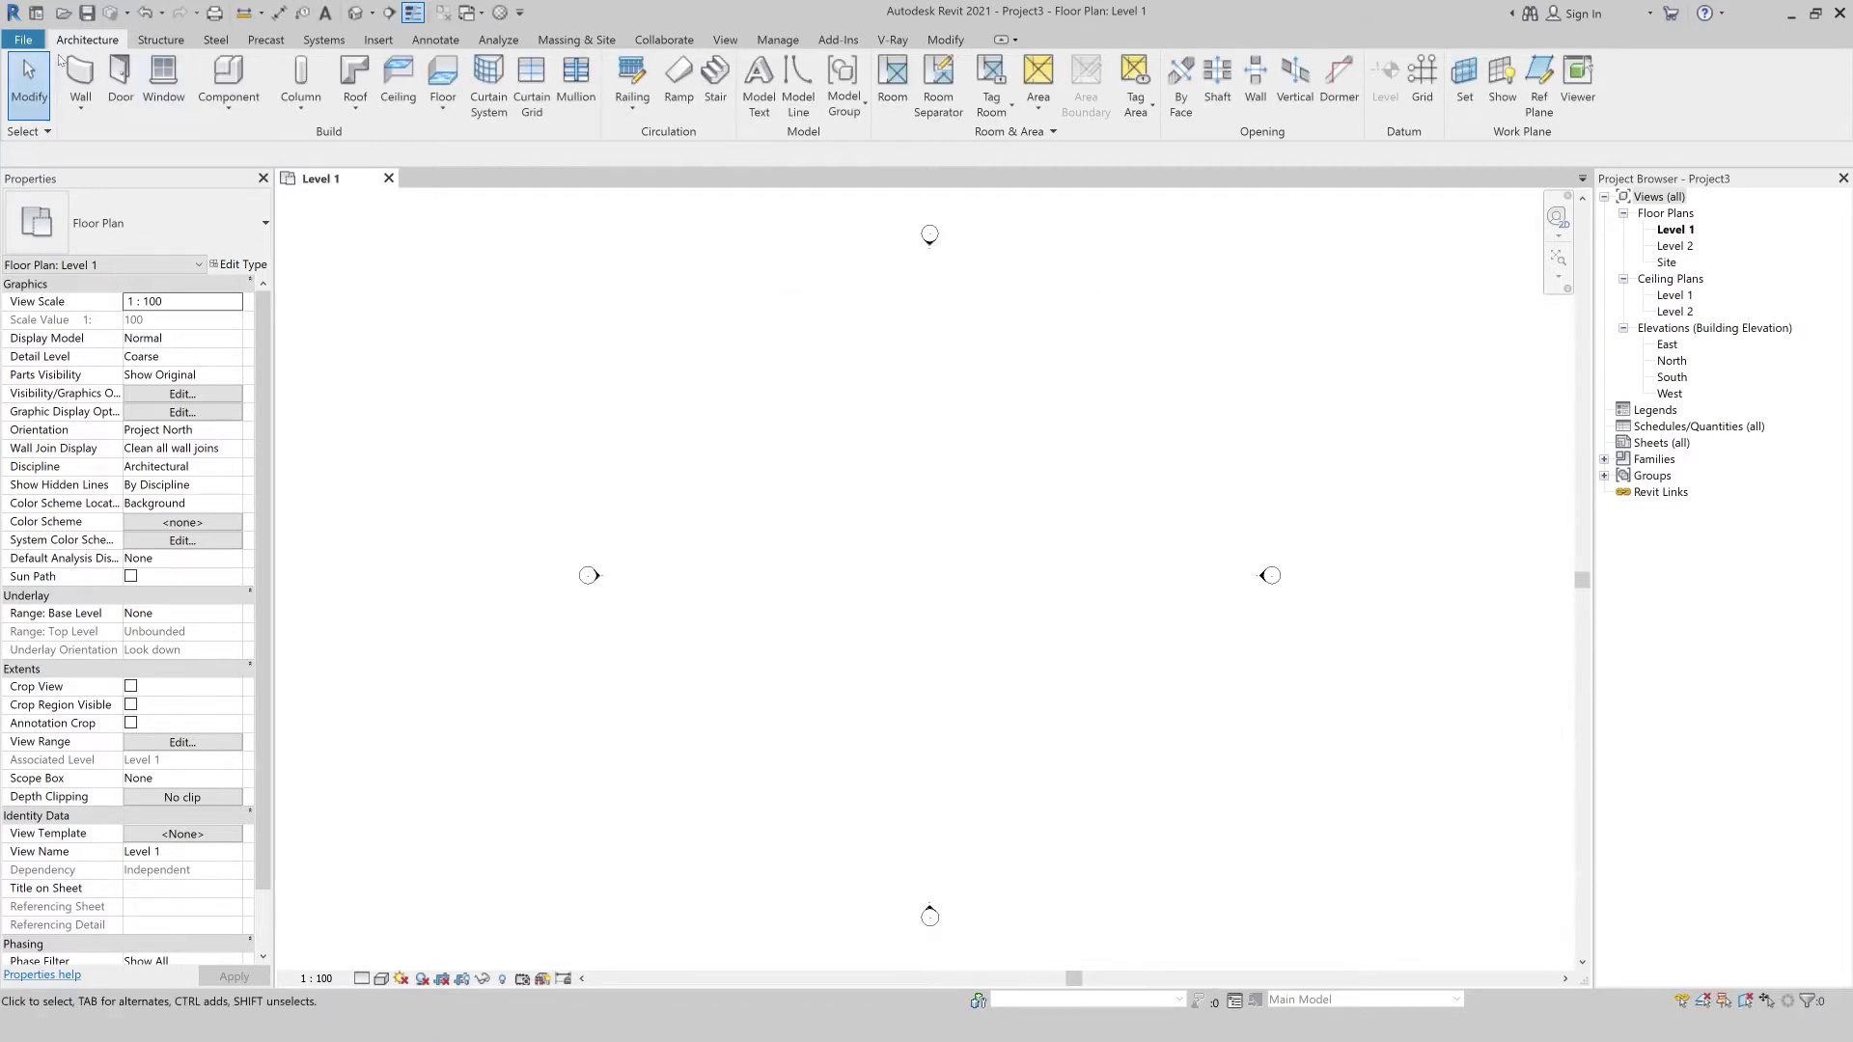
left_click(81, 77)
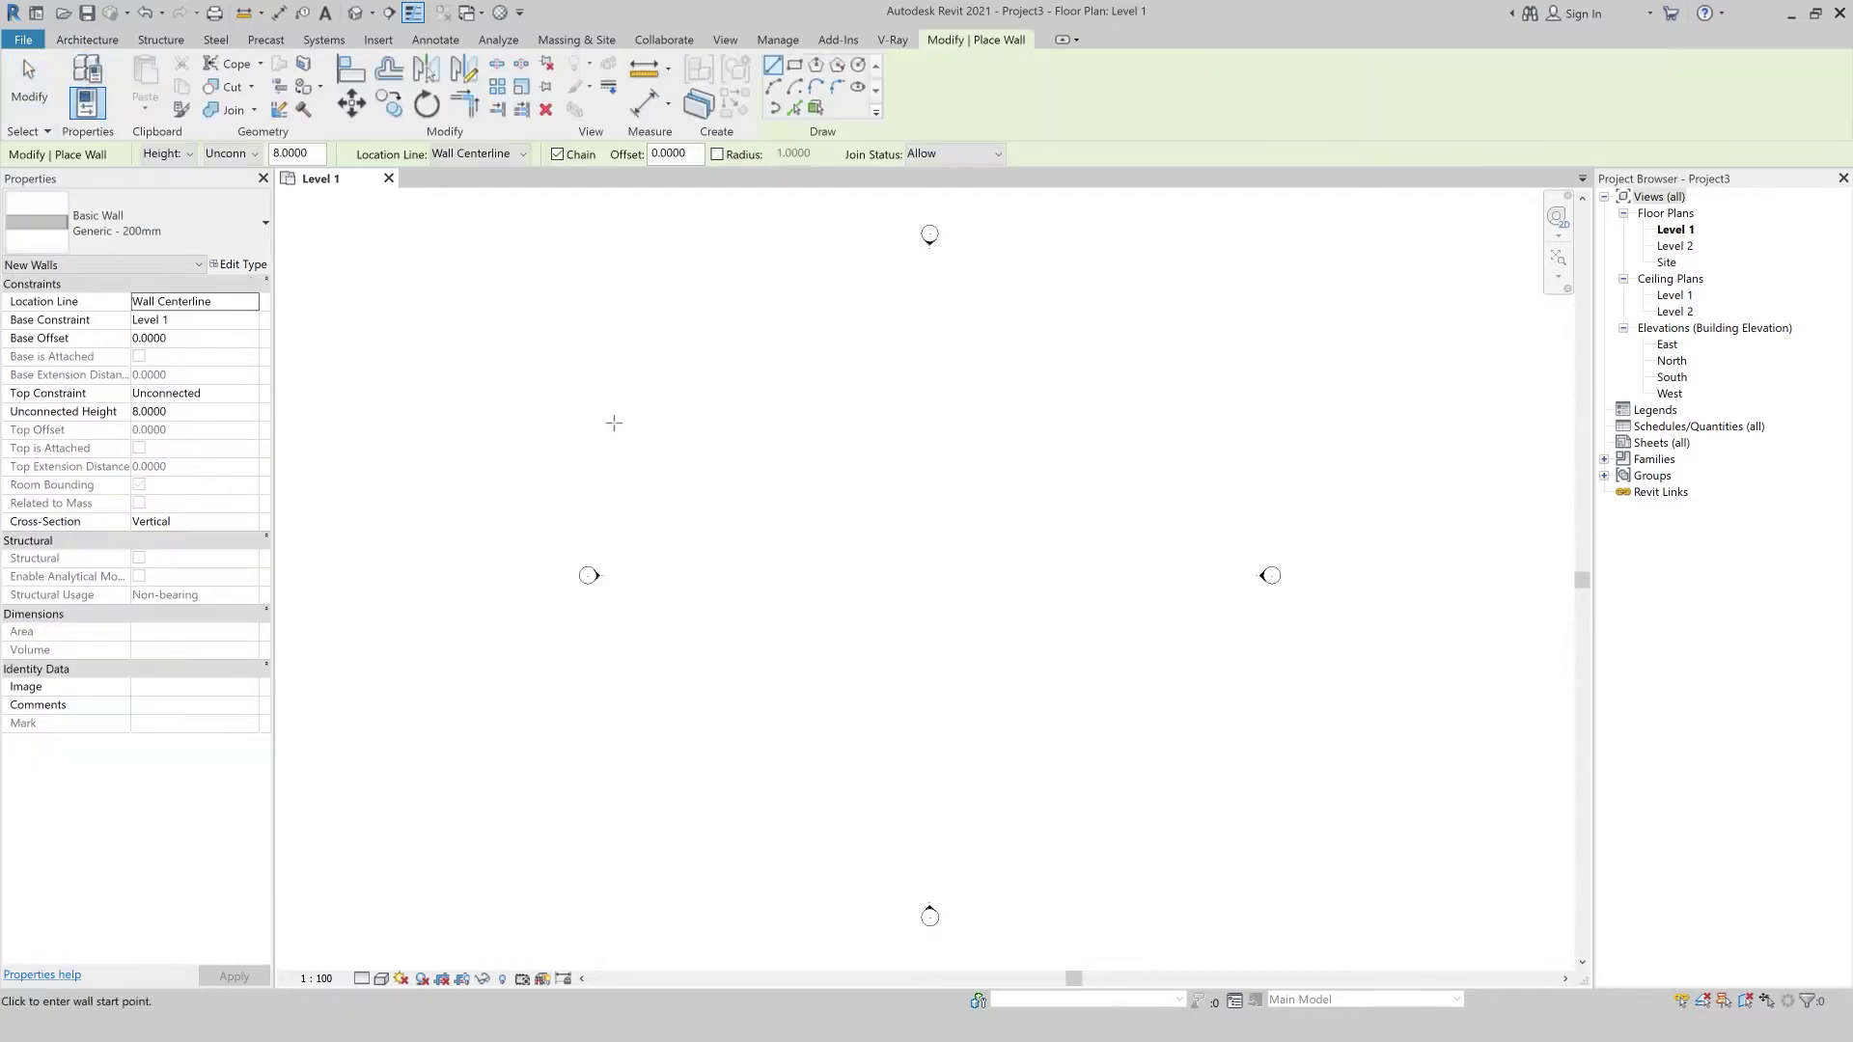
Draw a Generic - 200mm wall on Level 1.
left_click(753, 541)
left_click(944, 540)
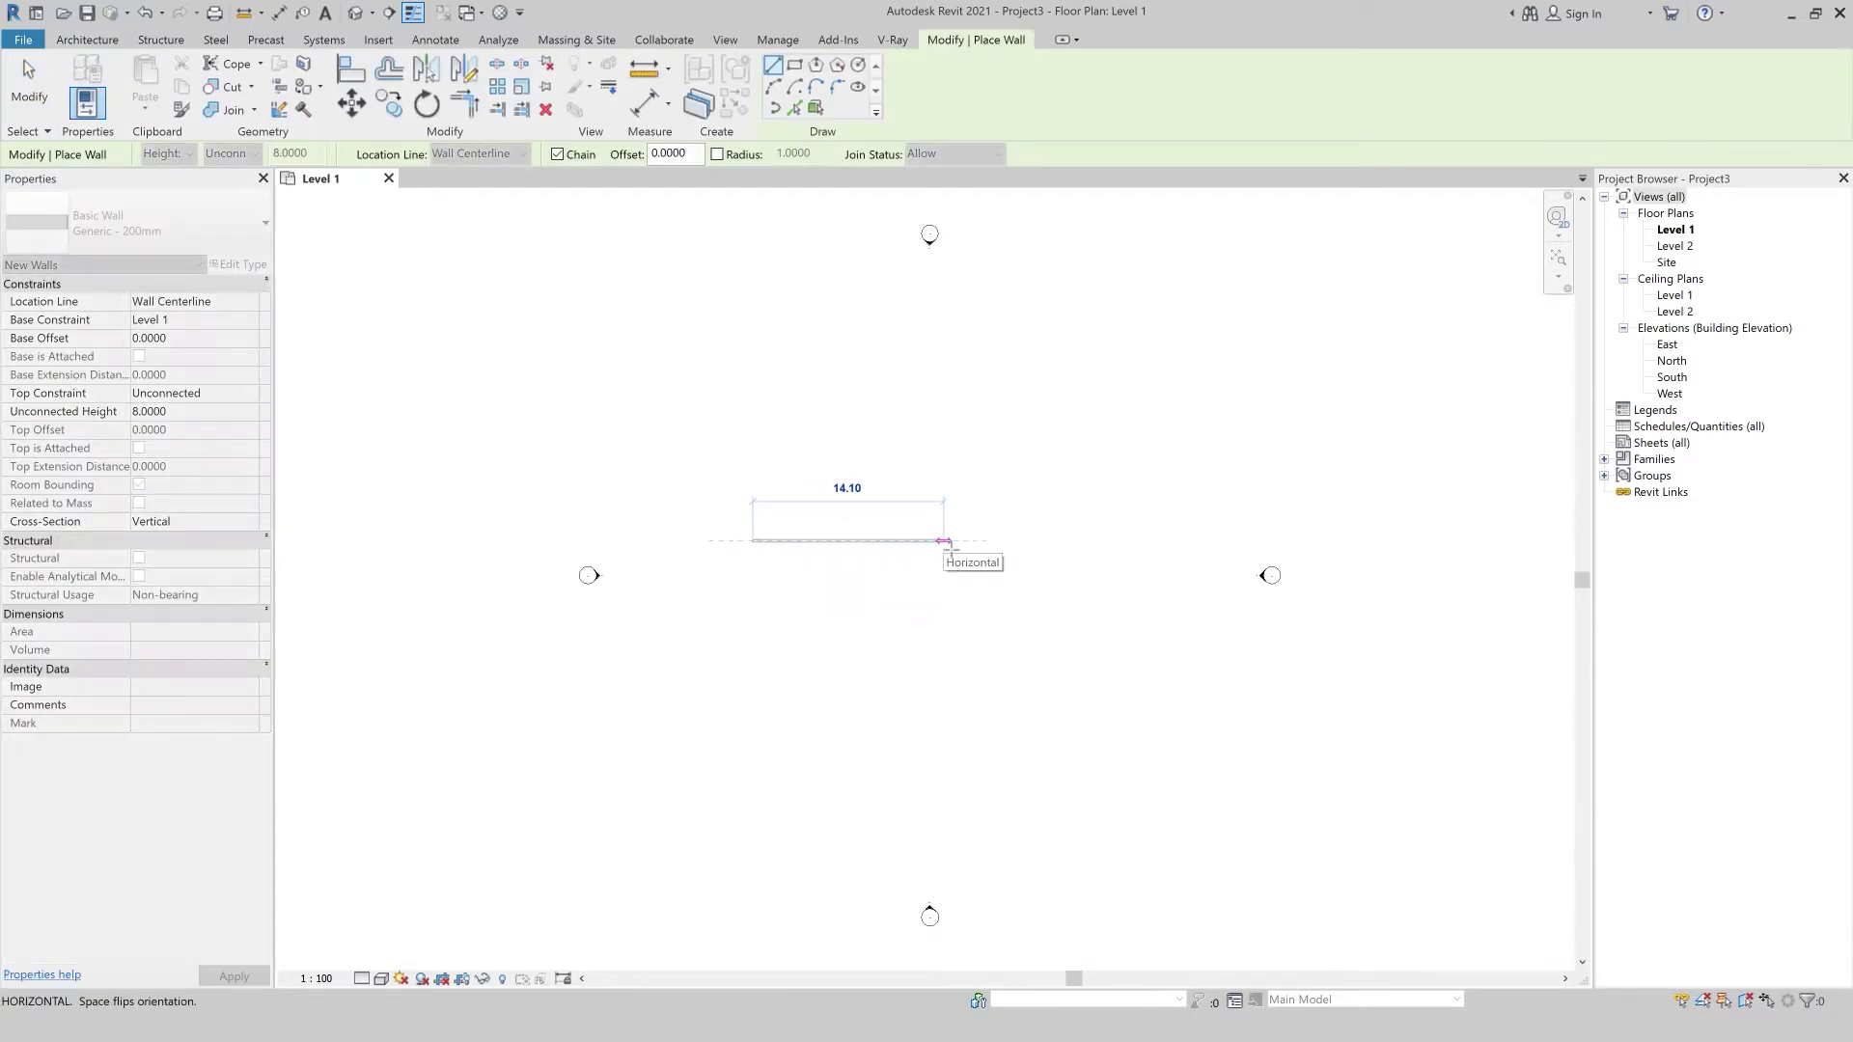
key("Escape")
key("Escape")
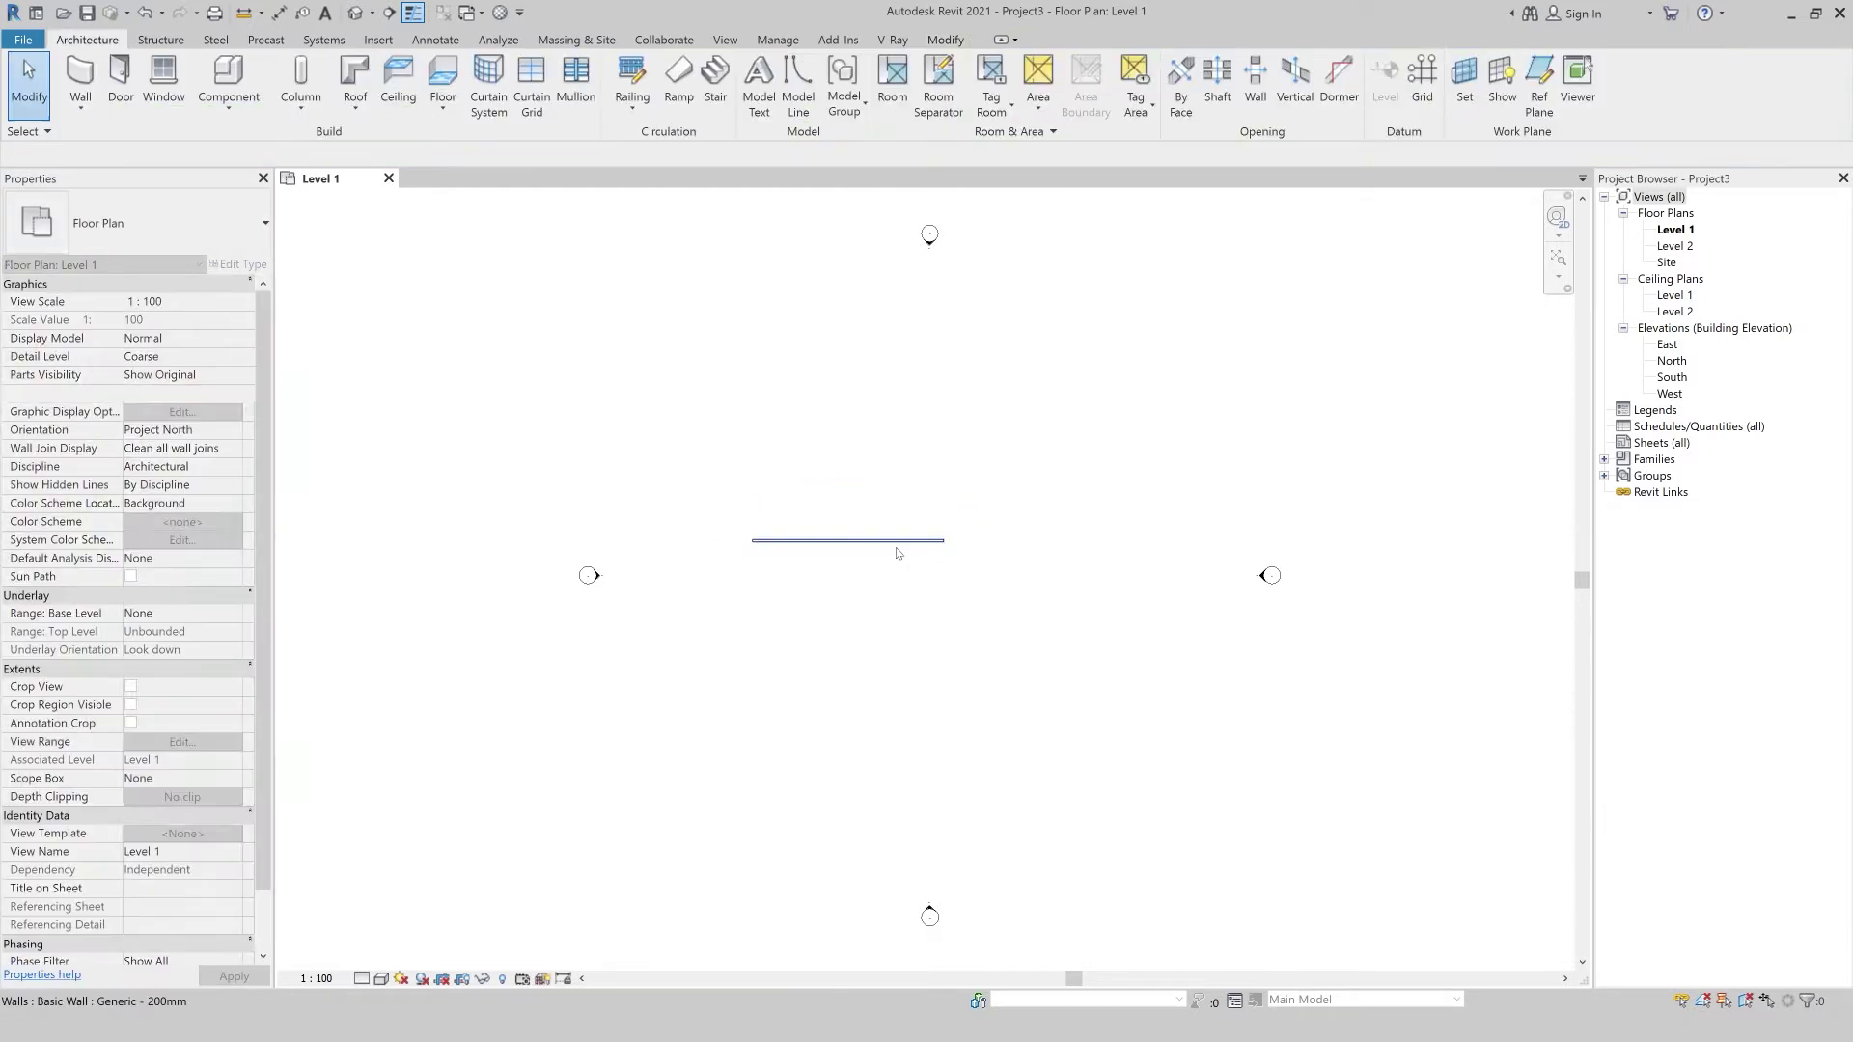
scroll(897, 542, "up", 2)
scroll(843, 555, "up", 1)
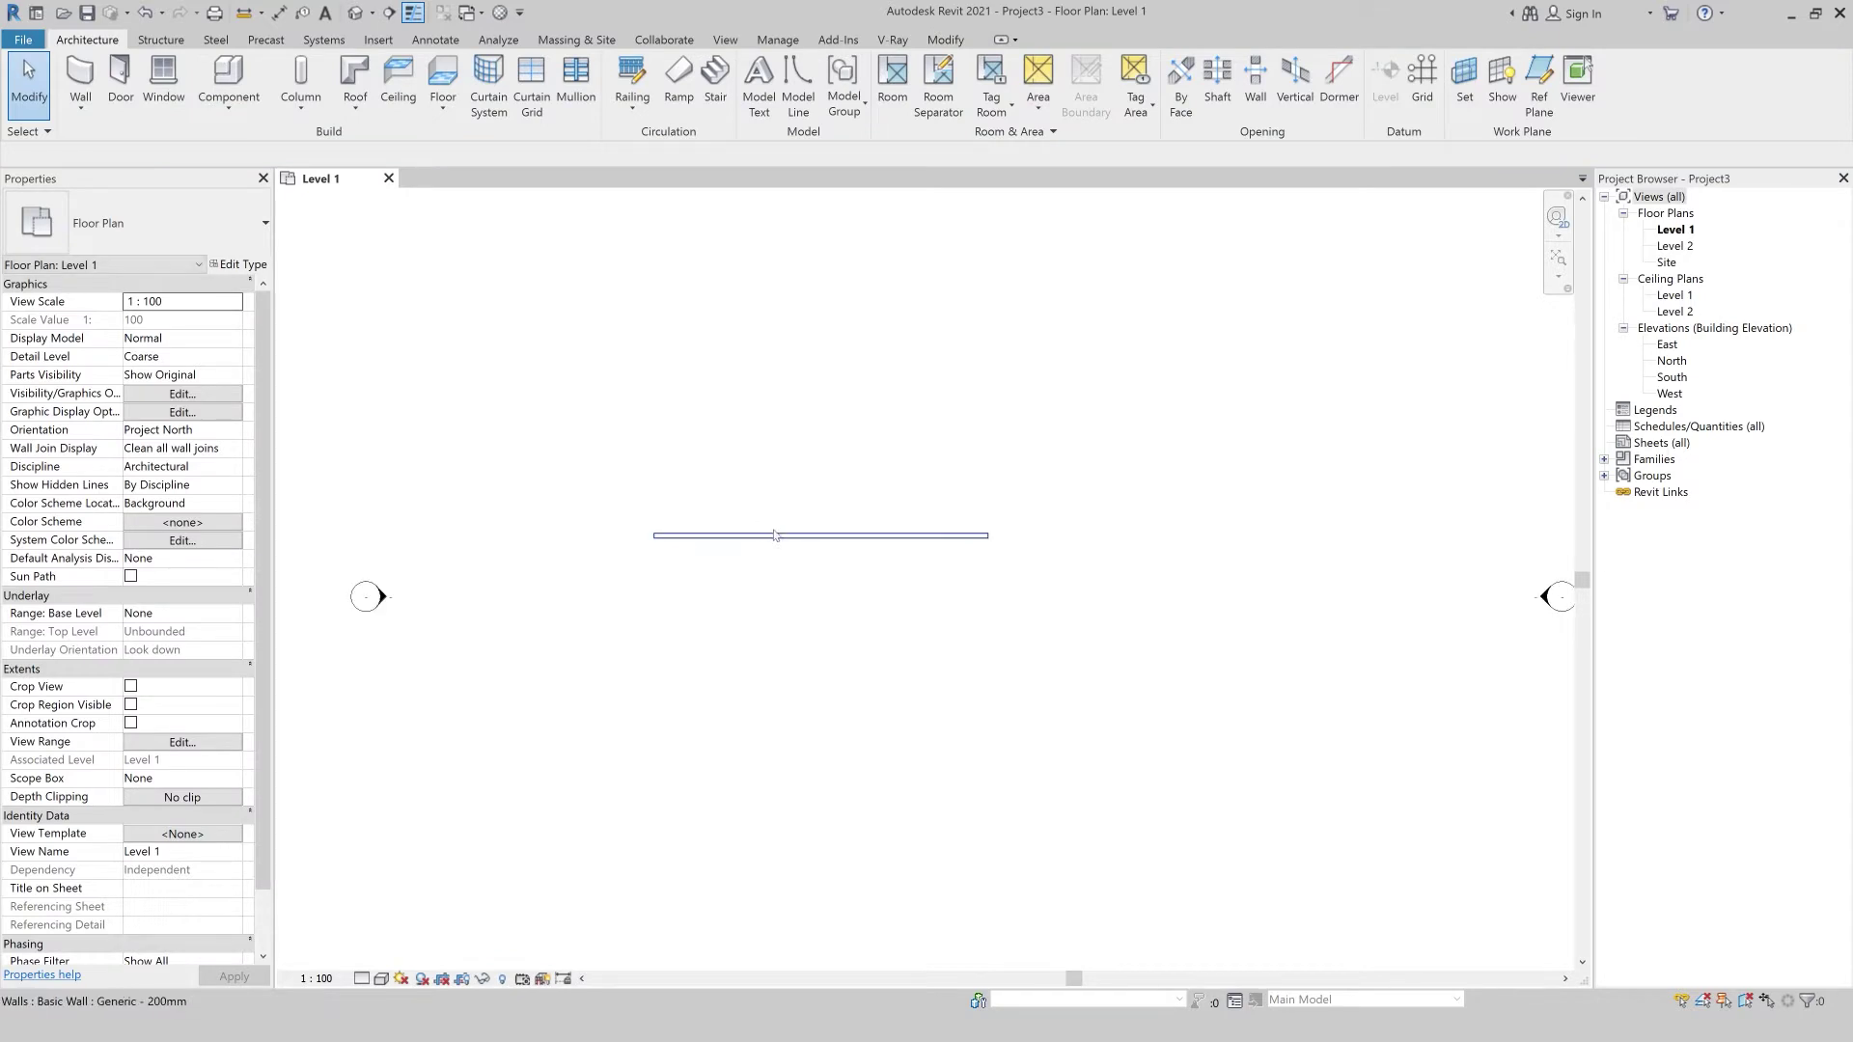
Draw a Curtain Wall below it and trim its length to 14.10.
left_click(80, 82)
left_click(135, 222)
scroll(80, 729, "down", 3)
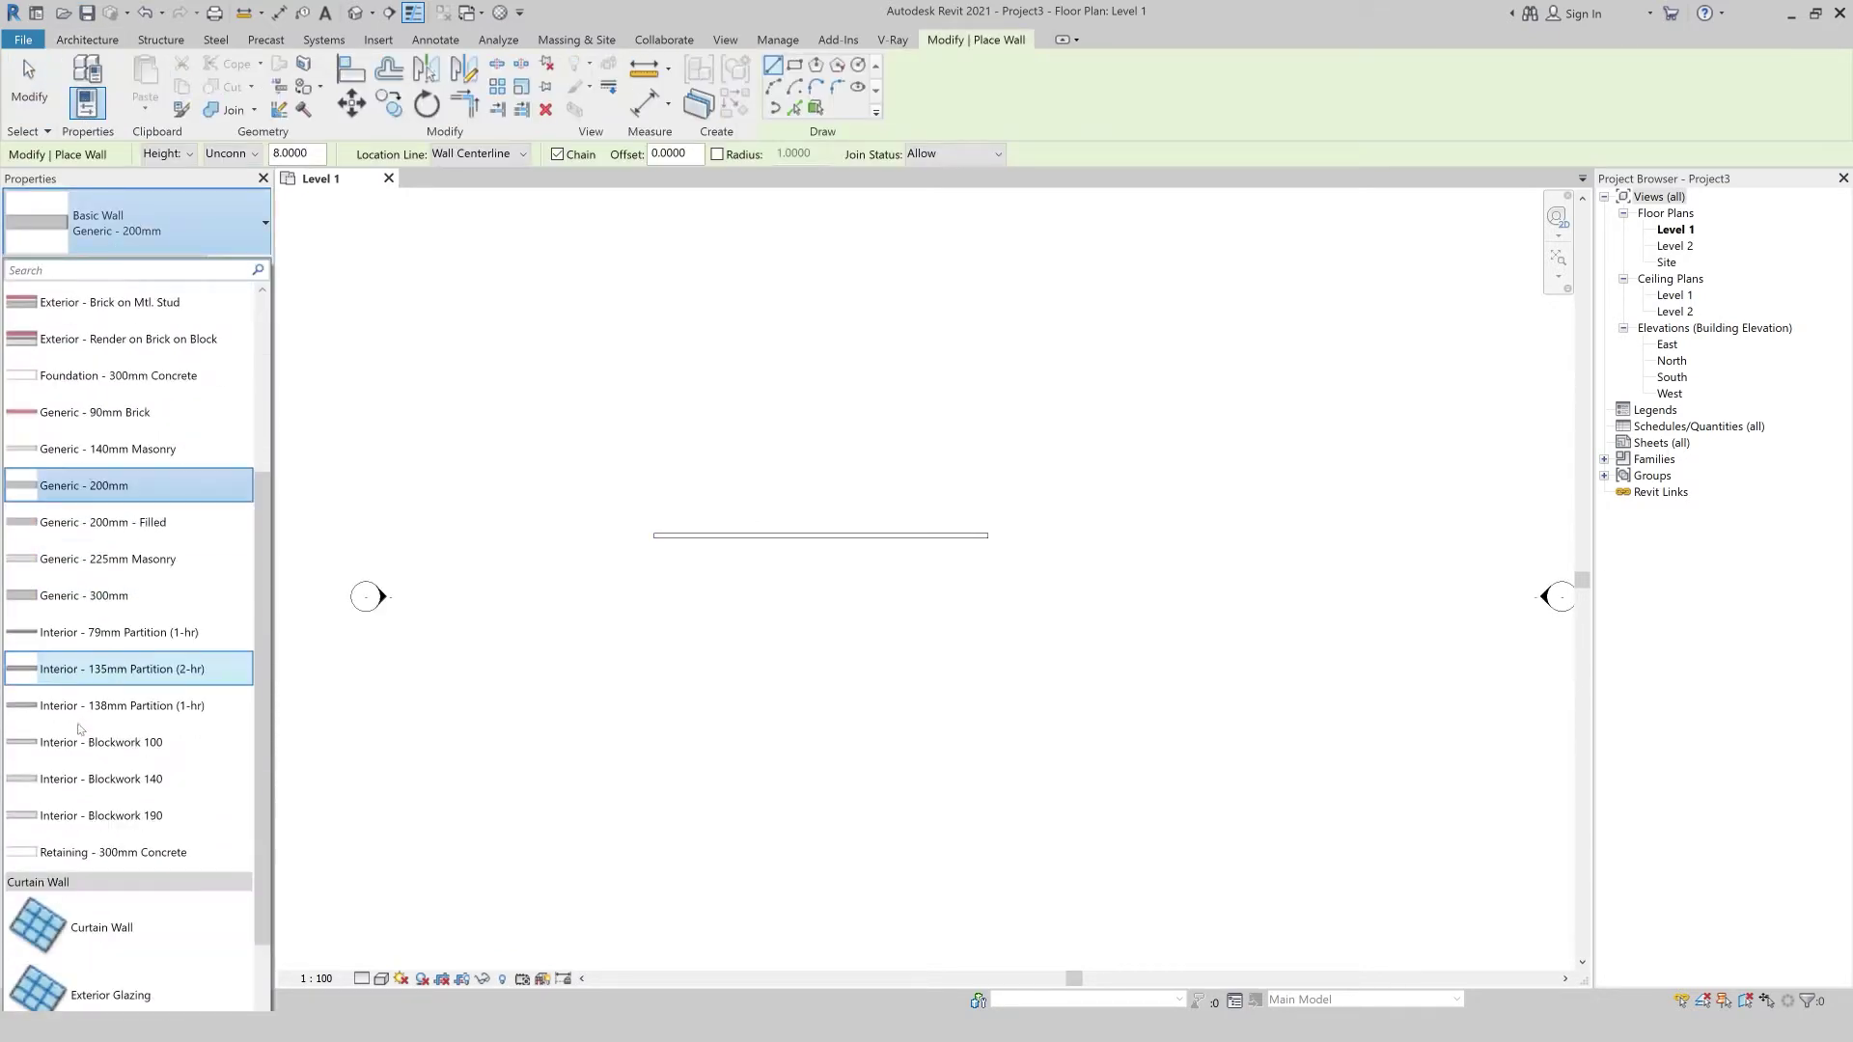
scroll(81, 729, "down", 3)
left_click(95, 818)
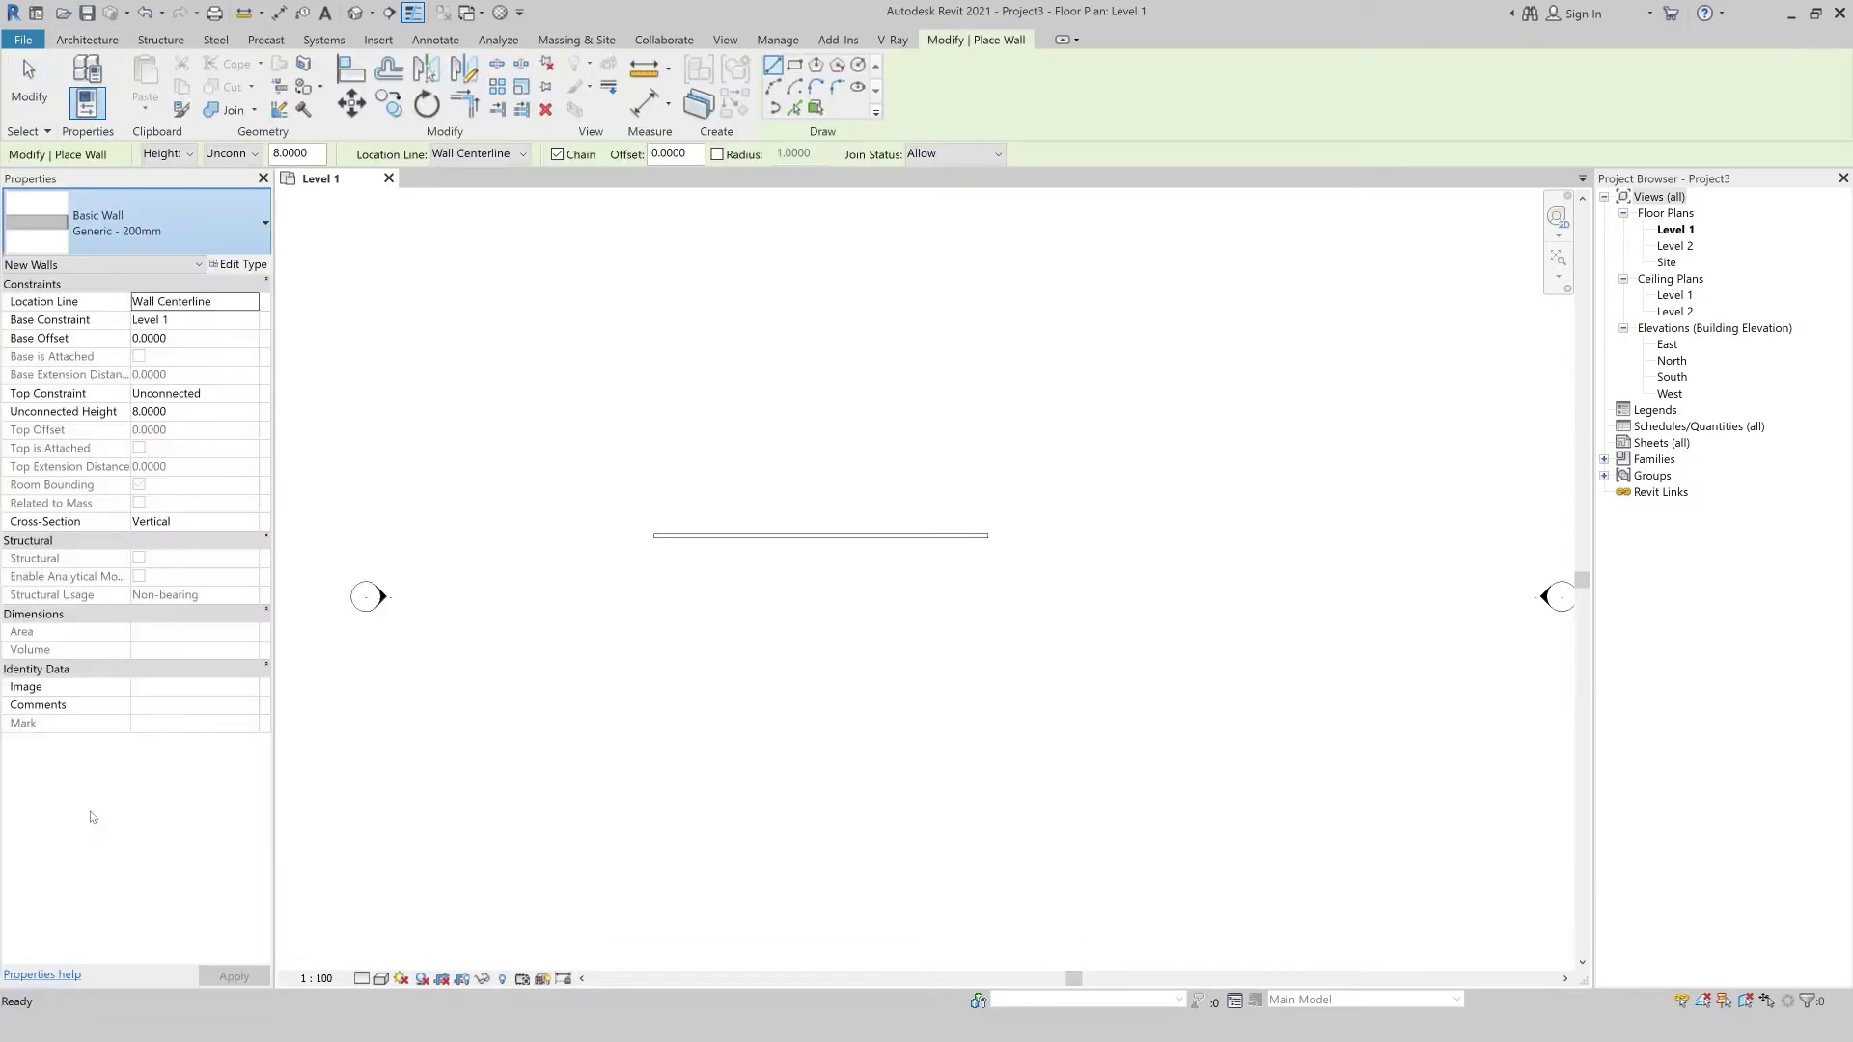
left_click(616, 707)
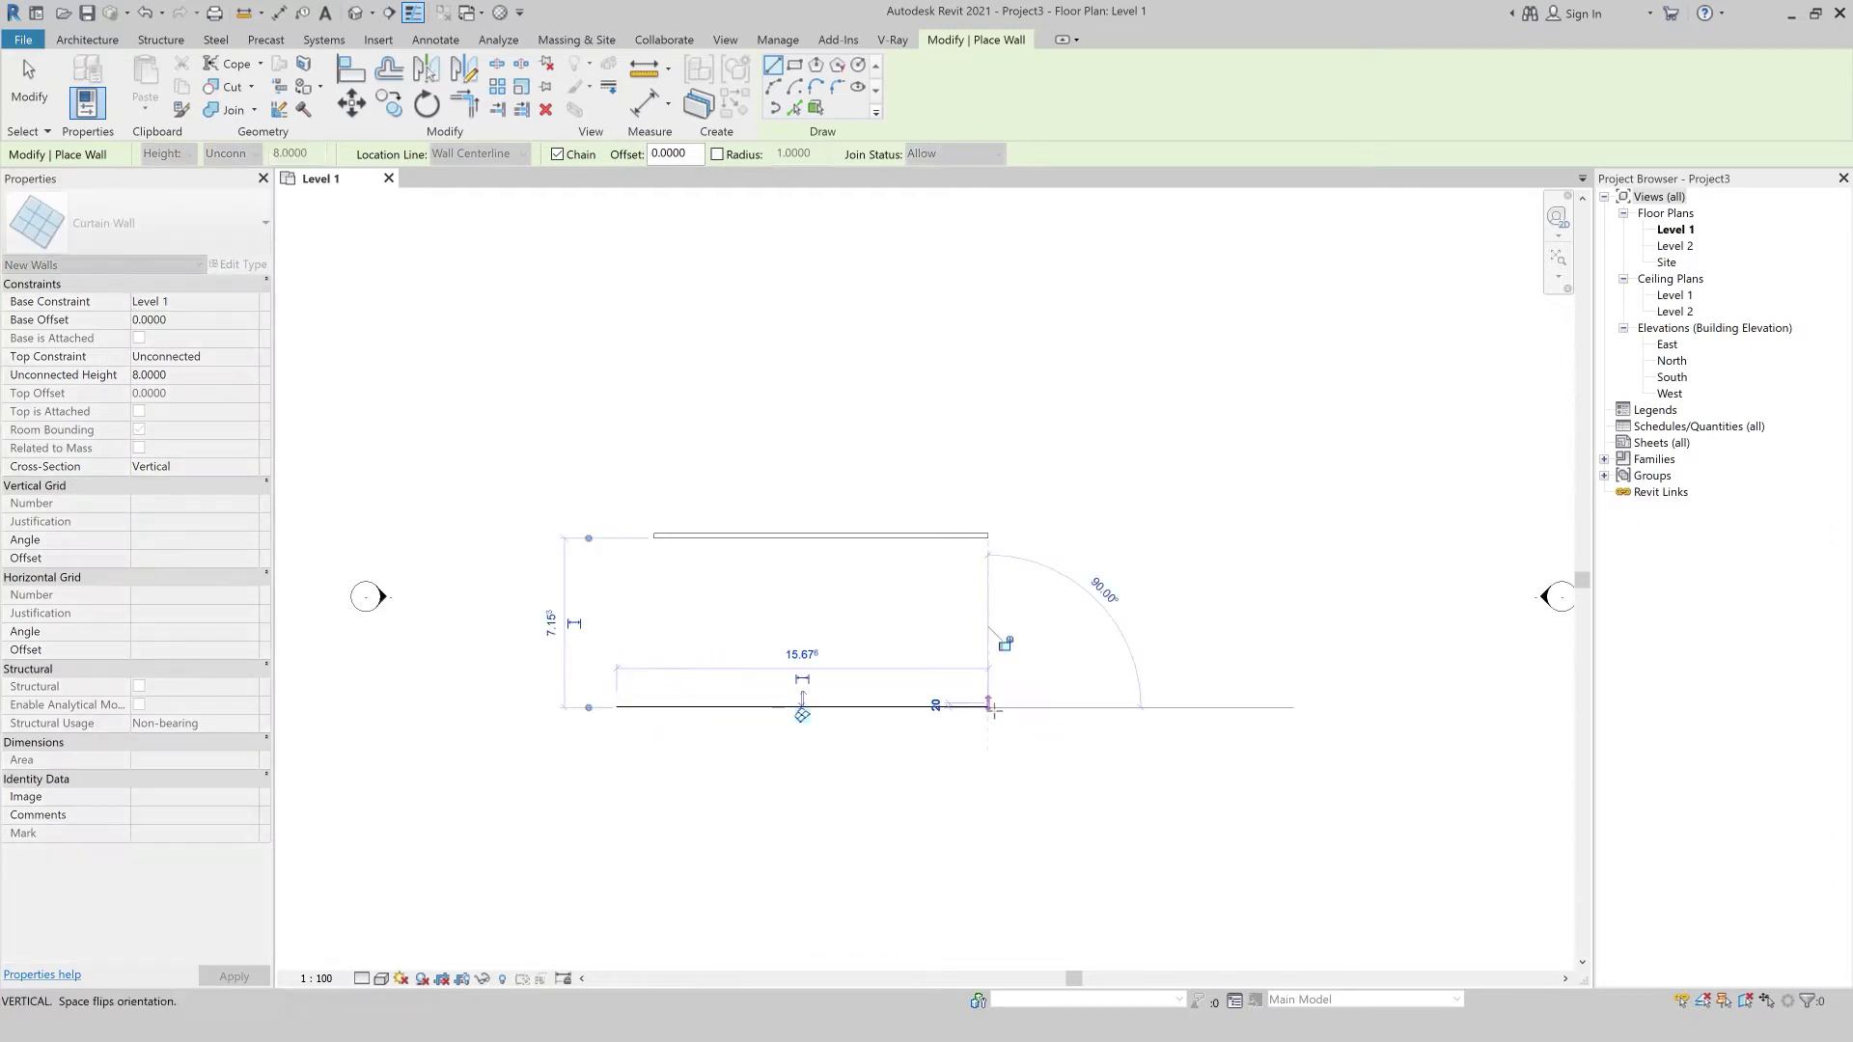
left_click(994, 710)
key("Escape")
key("Escape")
left_click(623, 708)
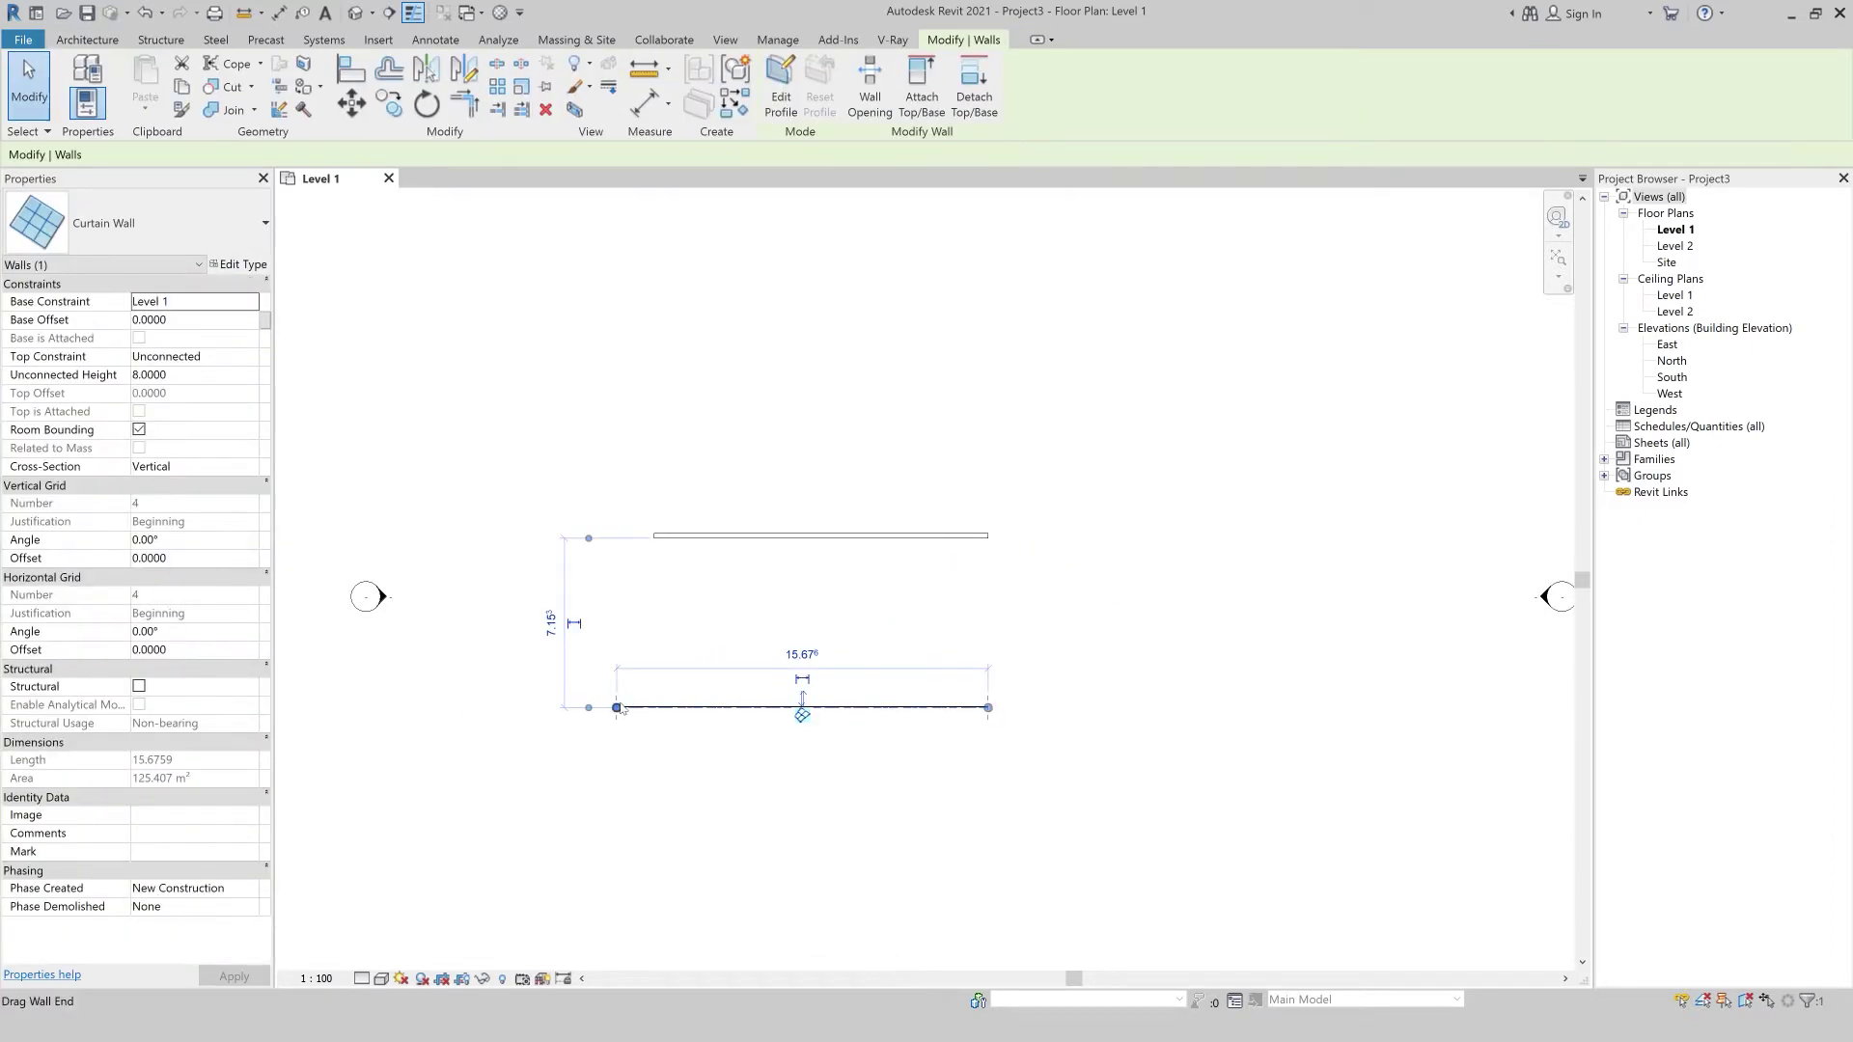
left_click_drag(619, 708, 653, 708)
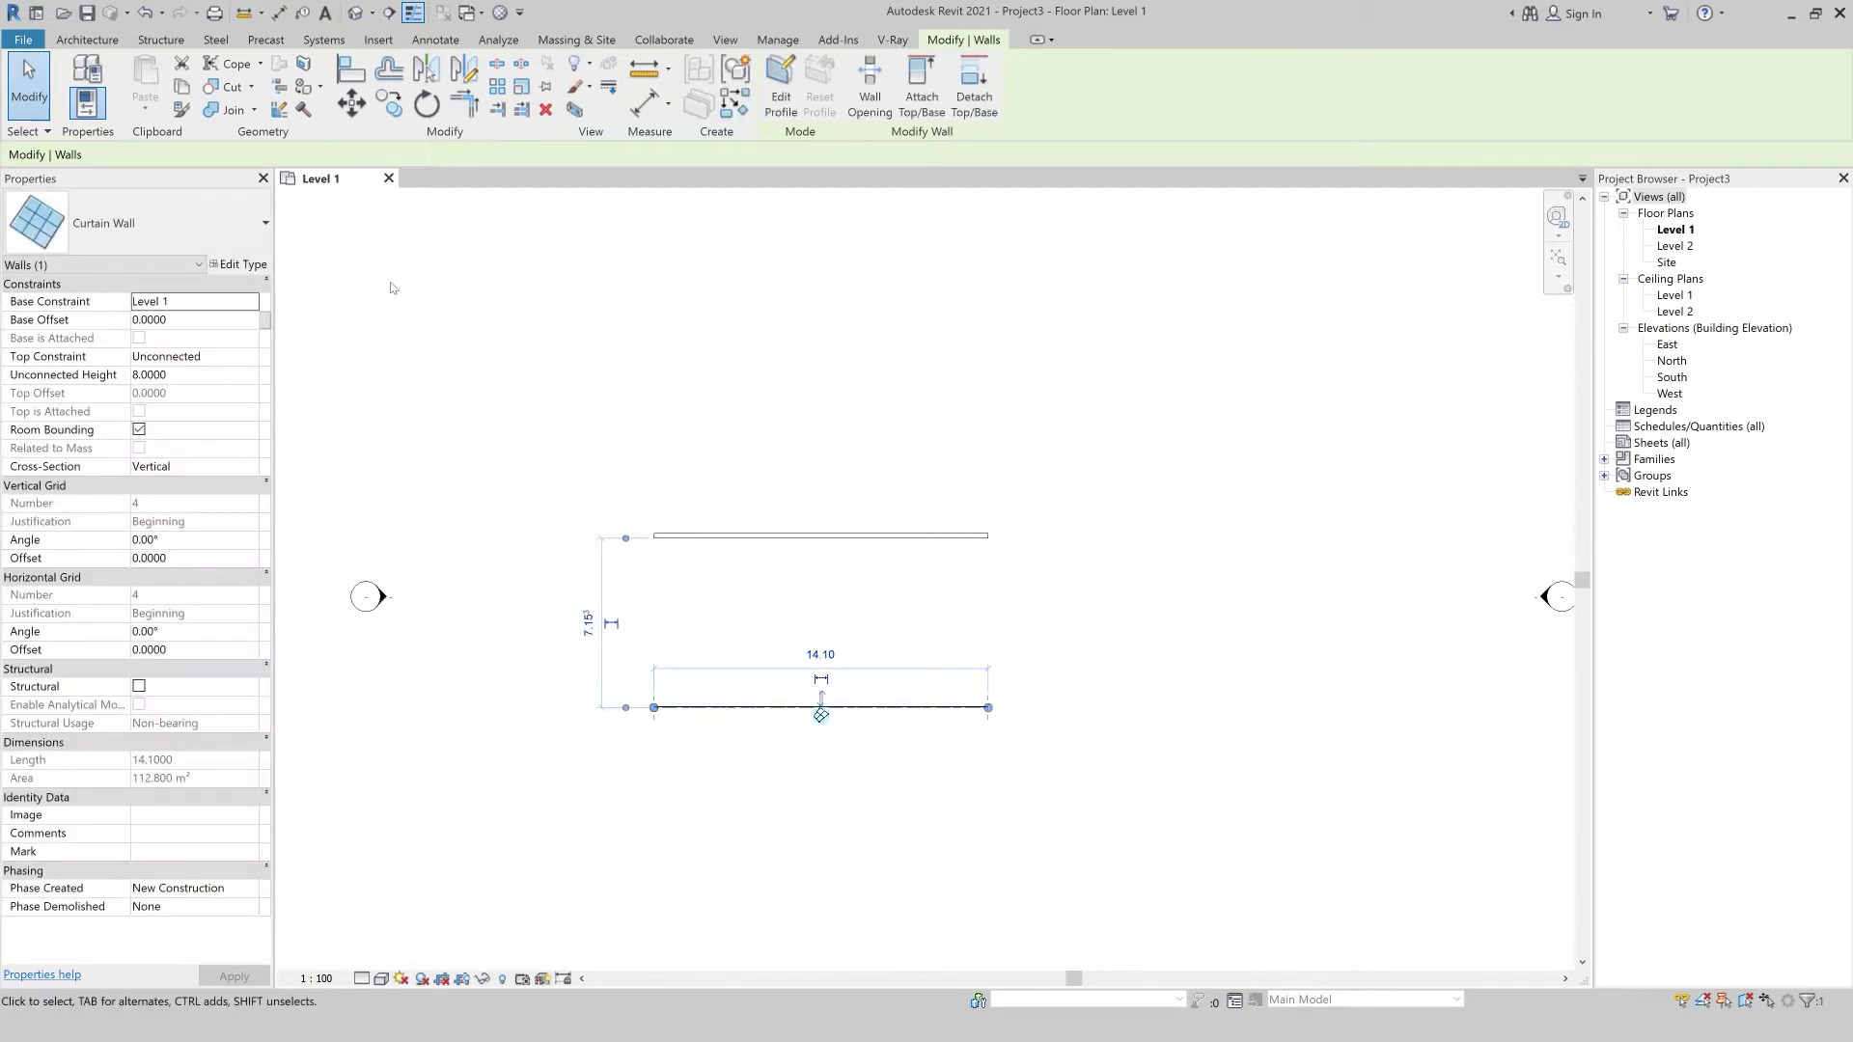
left_click(356, 13)
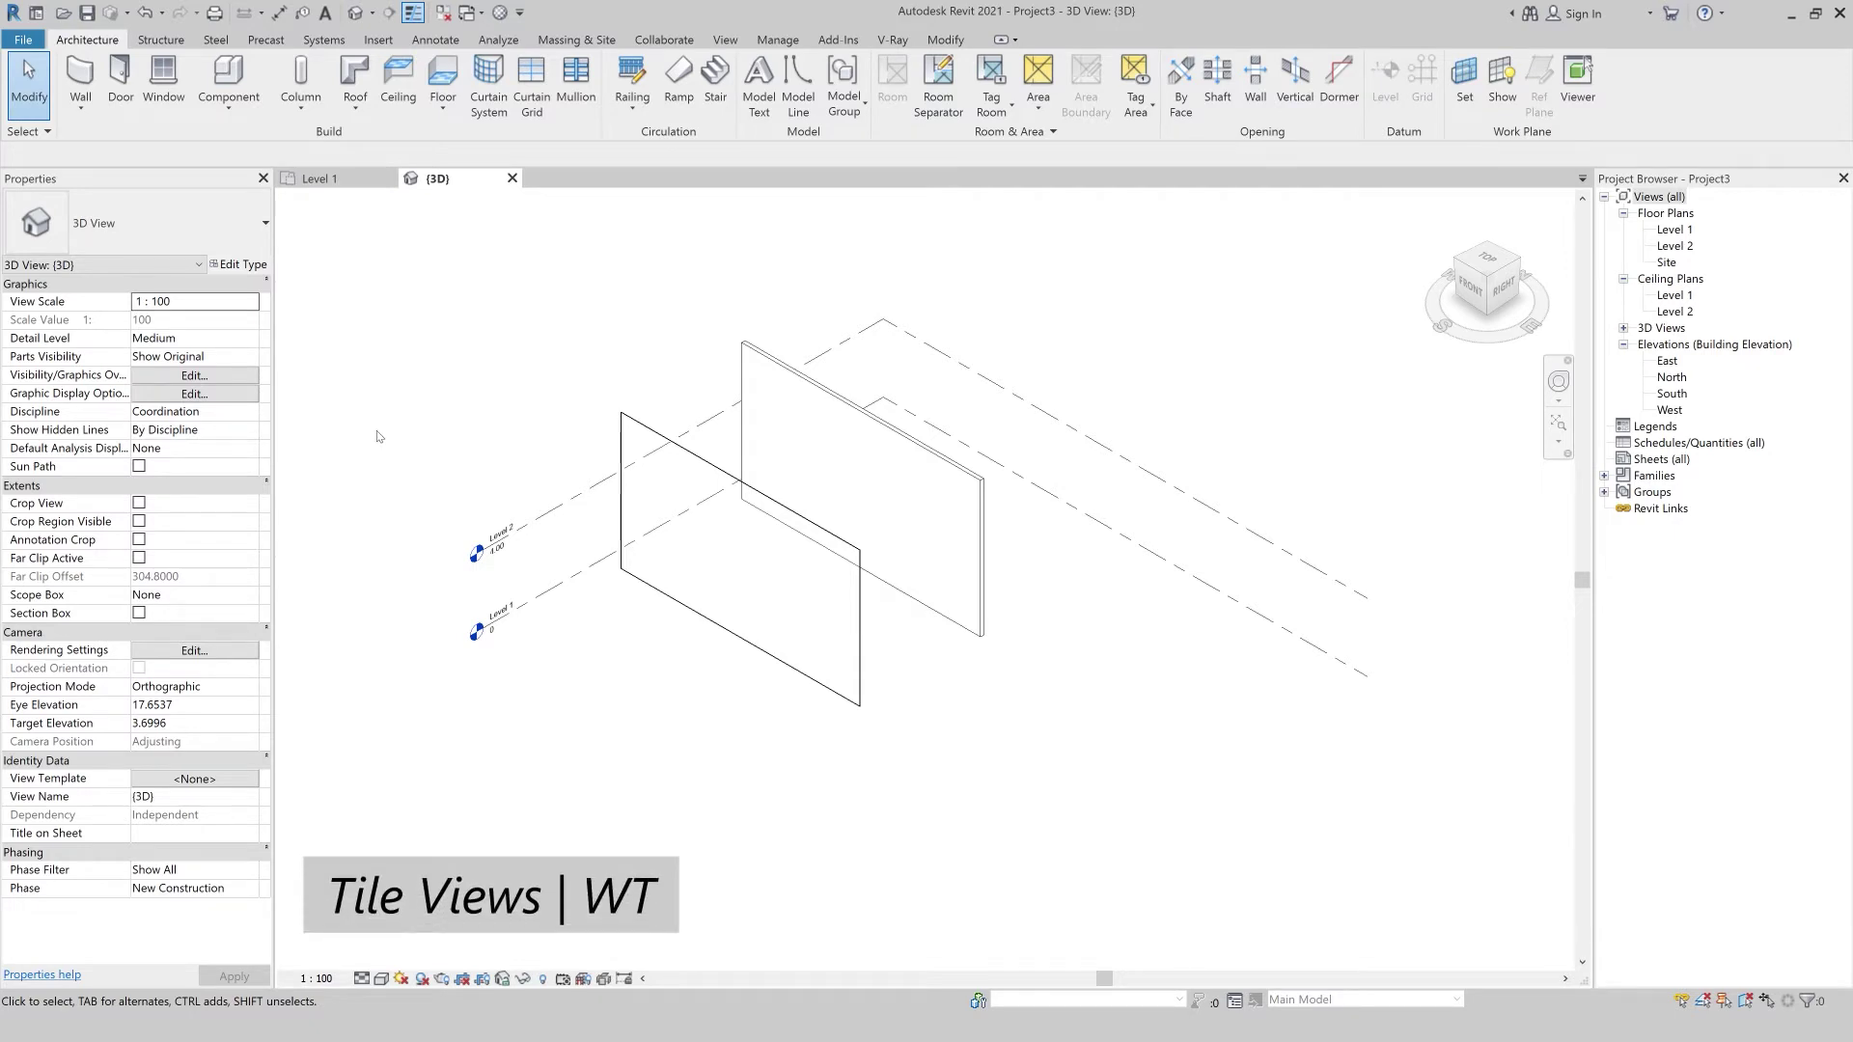
Tile the views with WT, zoom all with ZA, and set the 3D view to Shaded.
key("w")
key("t")
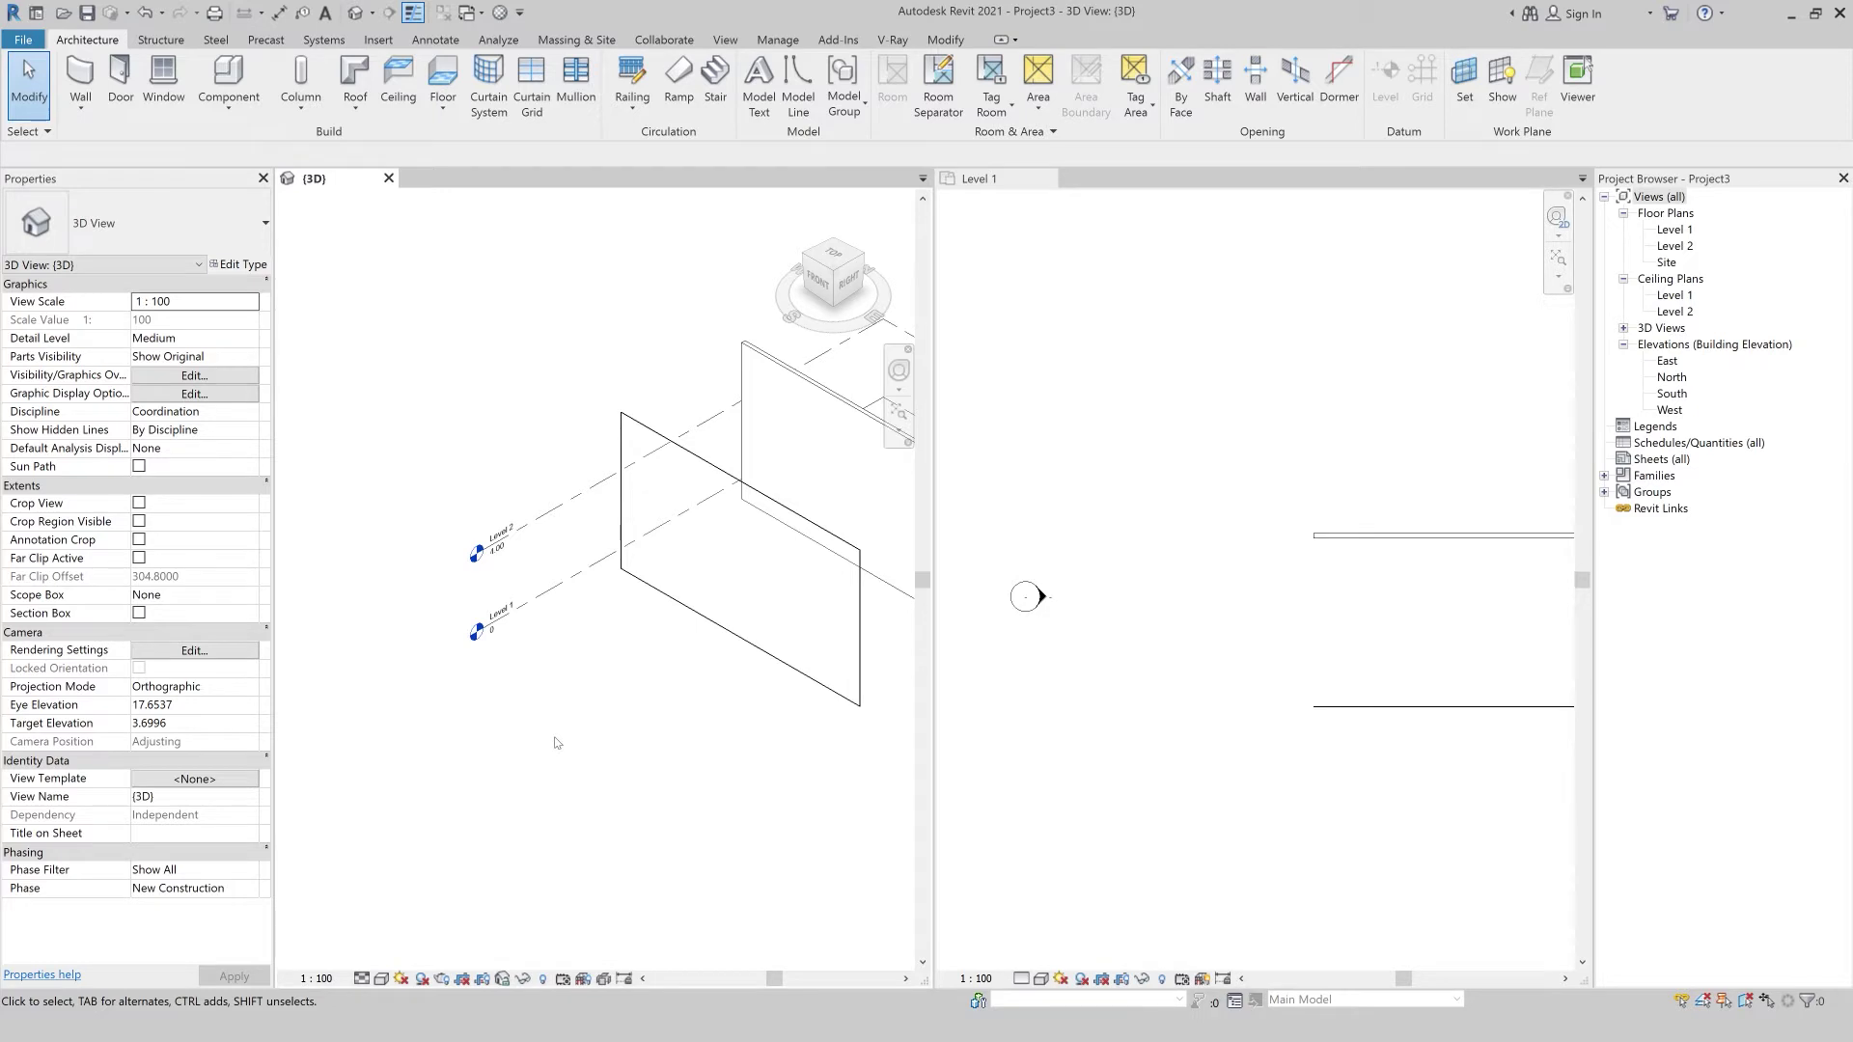
key("r")
key("z")
key("a")
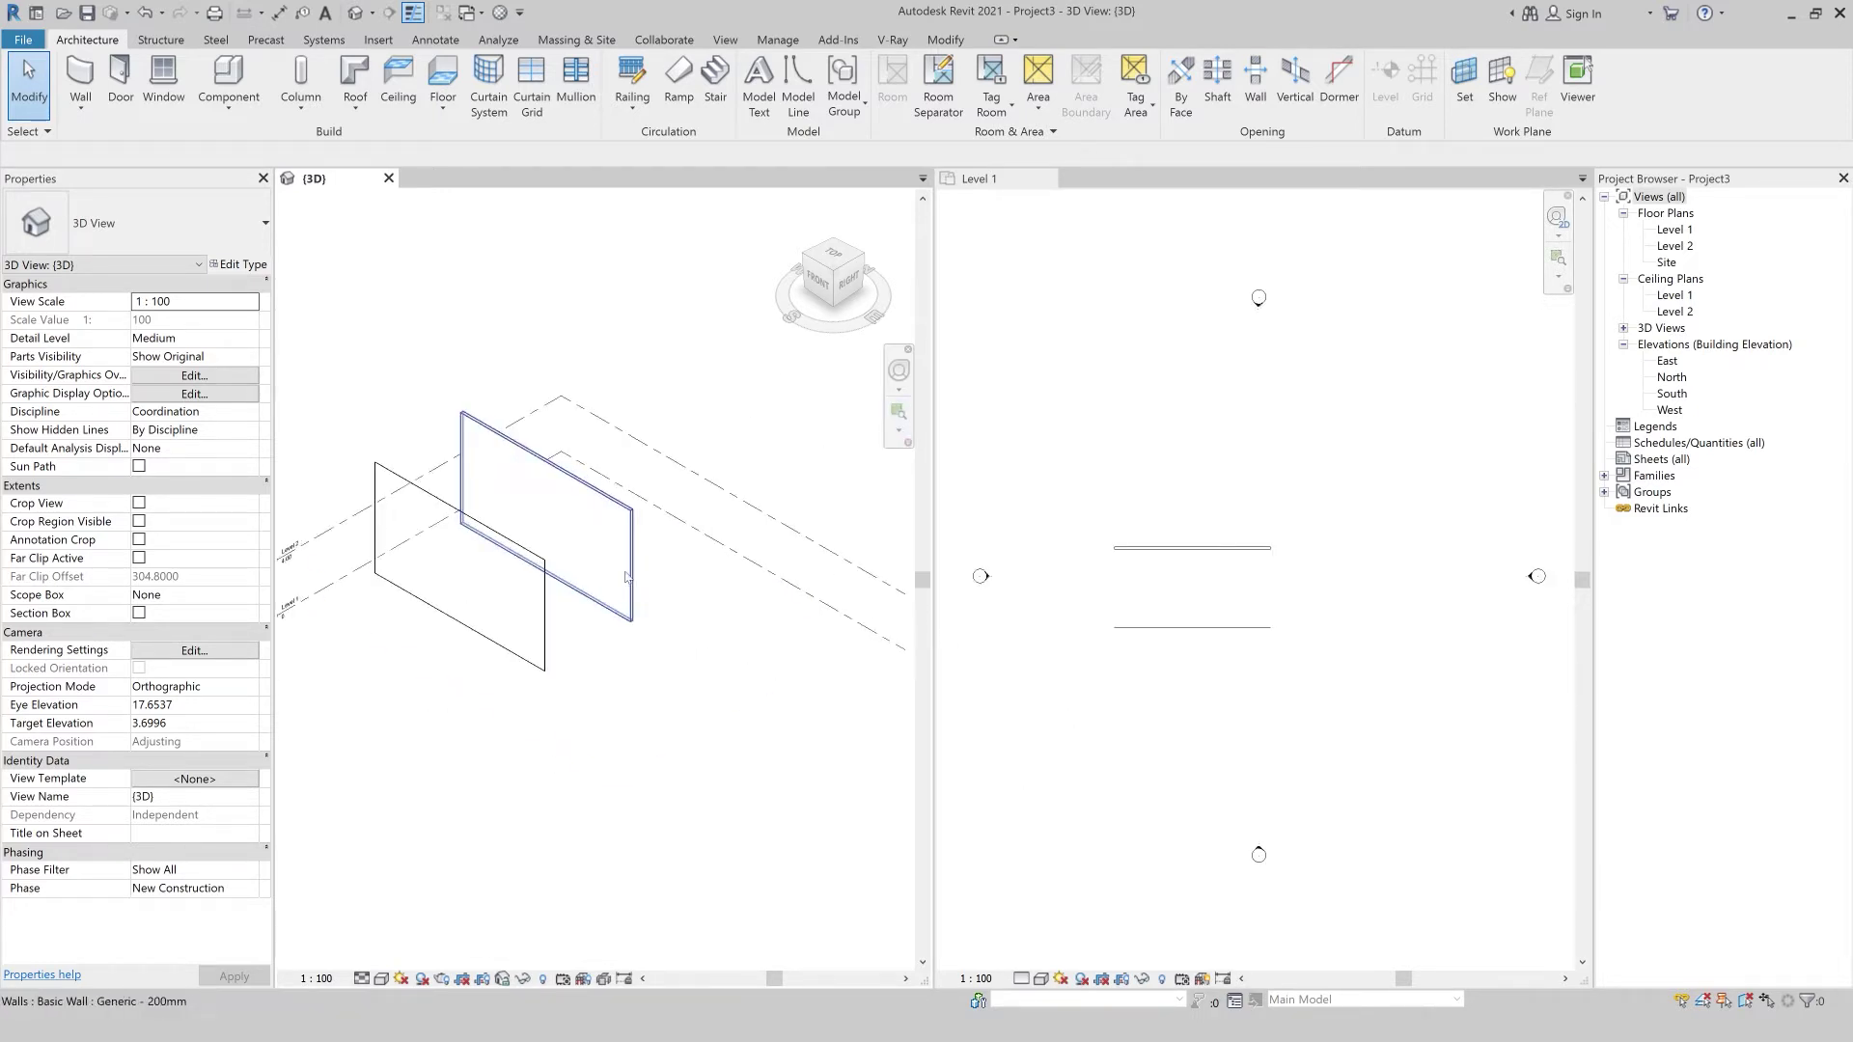
middle_click_drag(502, 849, 428, 818)
left_click(381, 978)
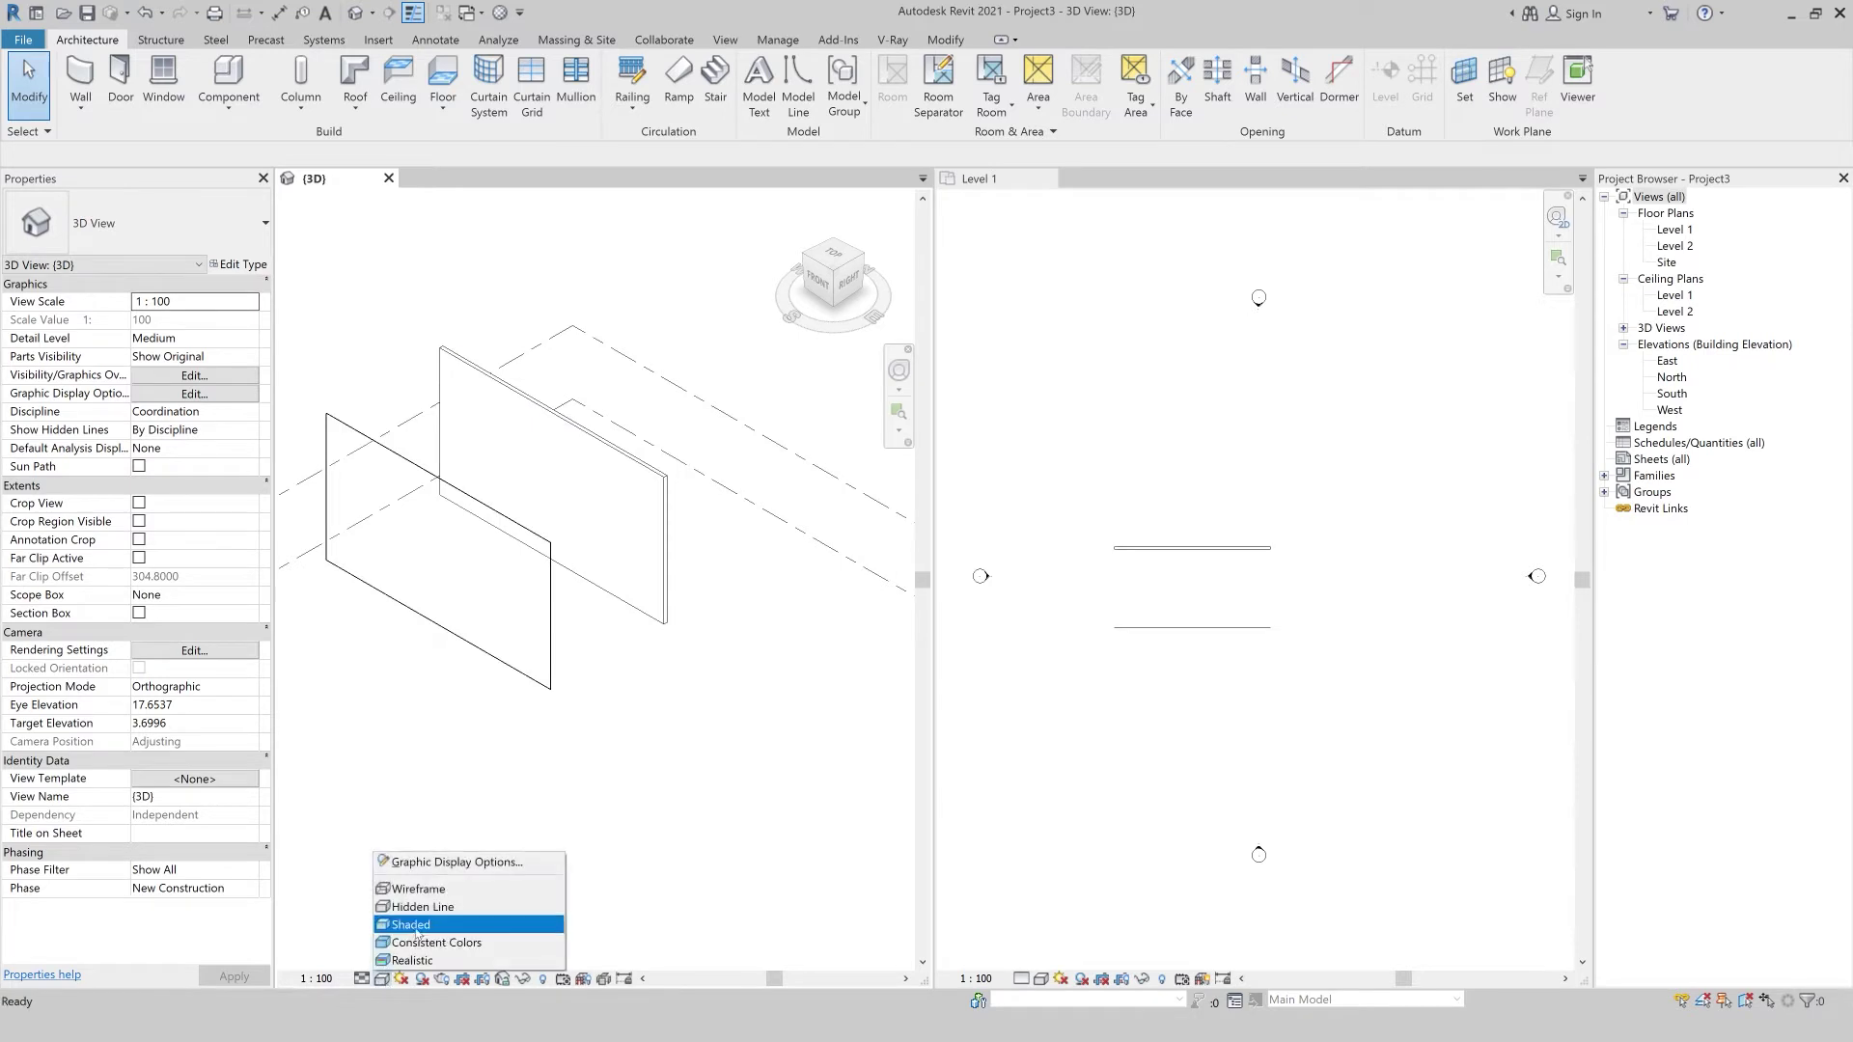
left_click(422, 925)
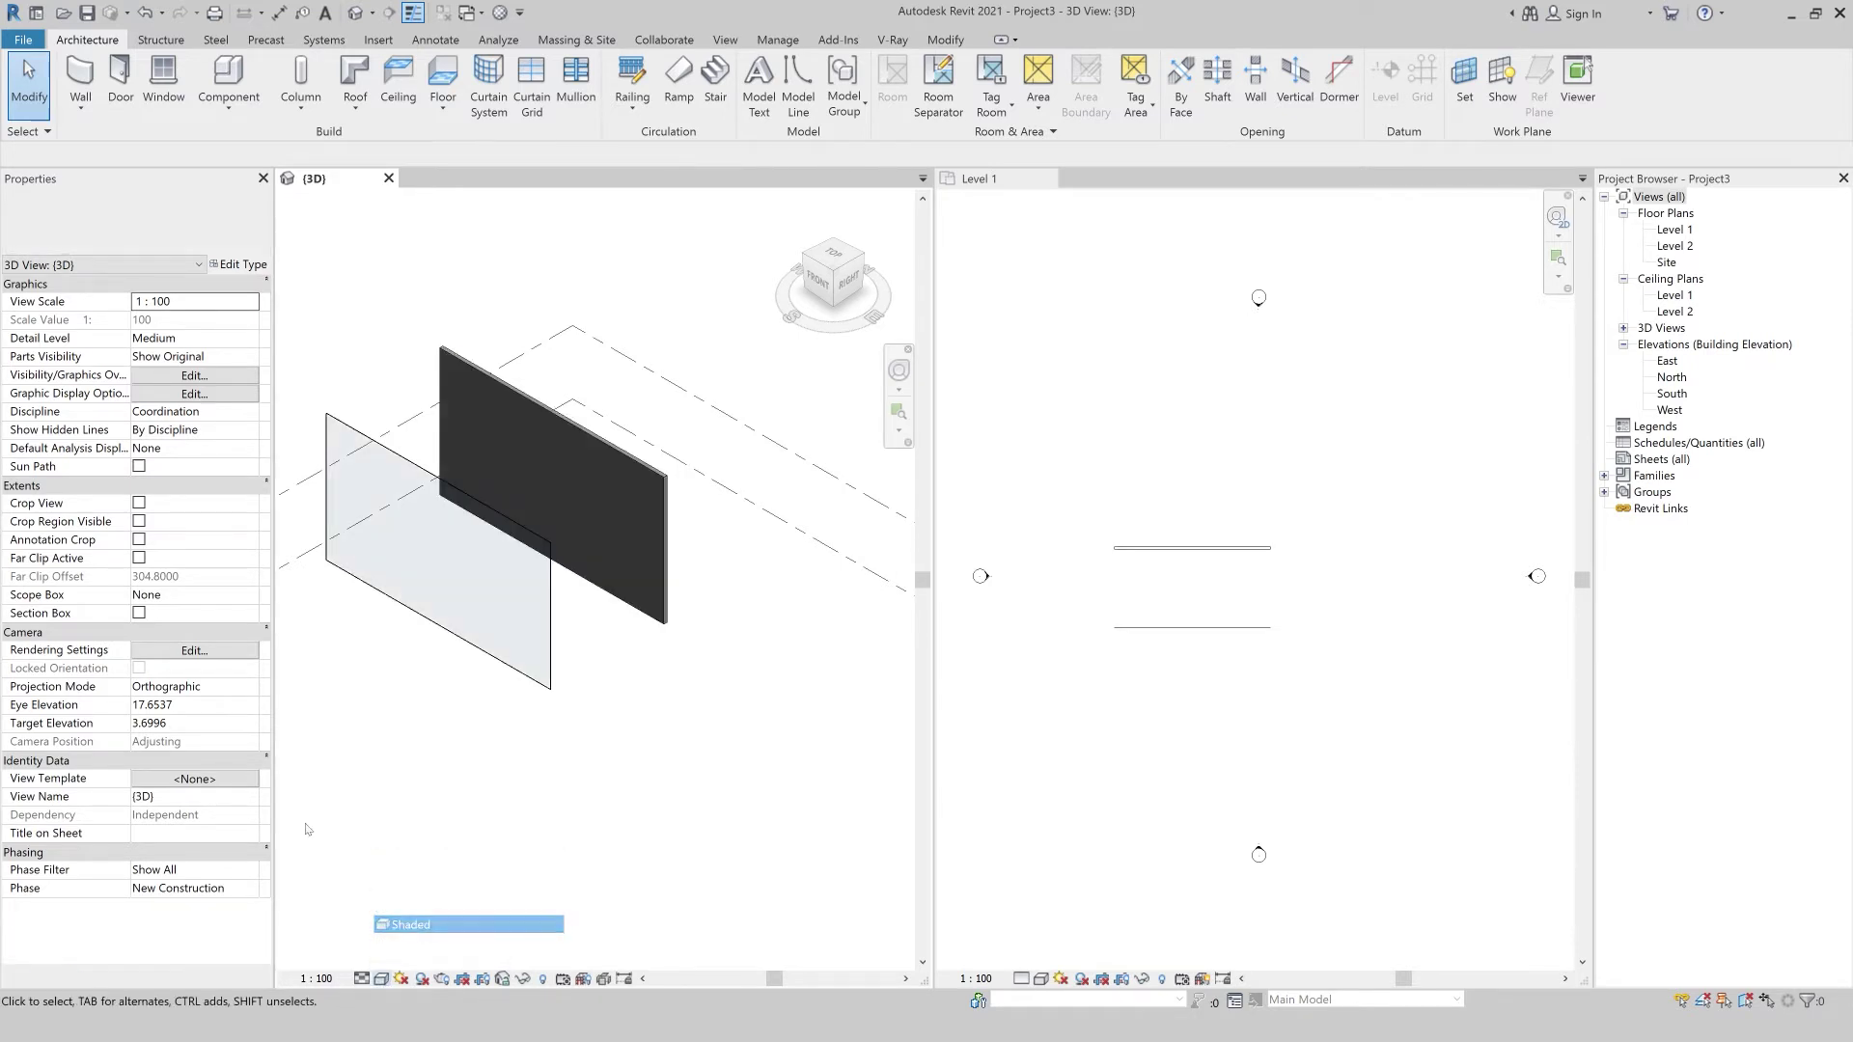
left_click(1143, 556)
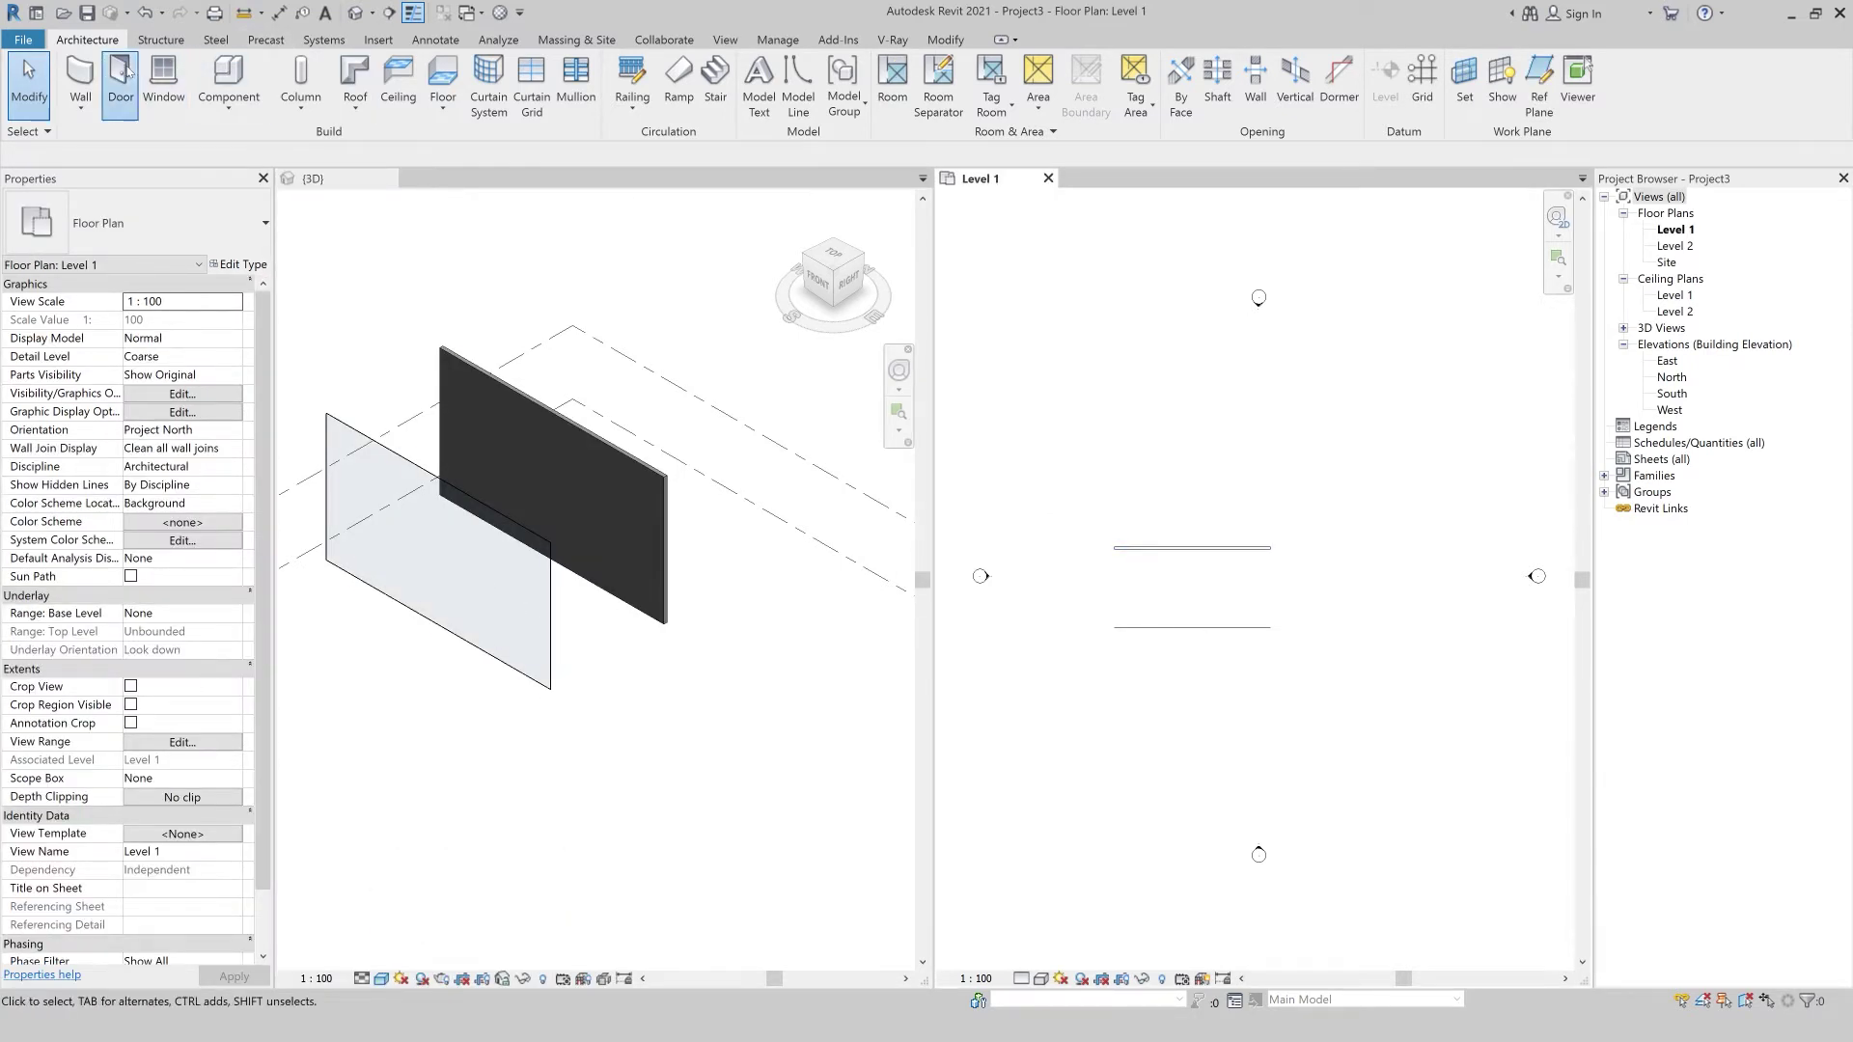
Place two single-flush doors in the generic wall.
left_click(119, 77)
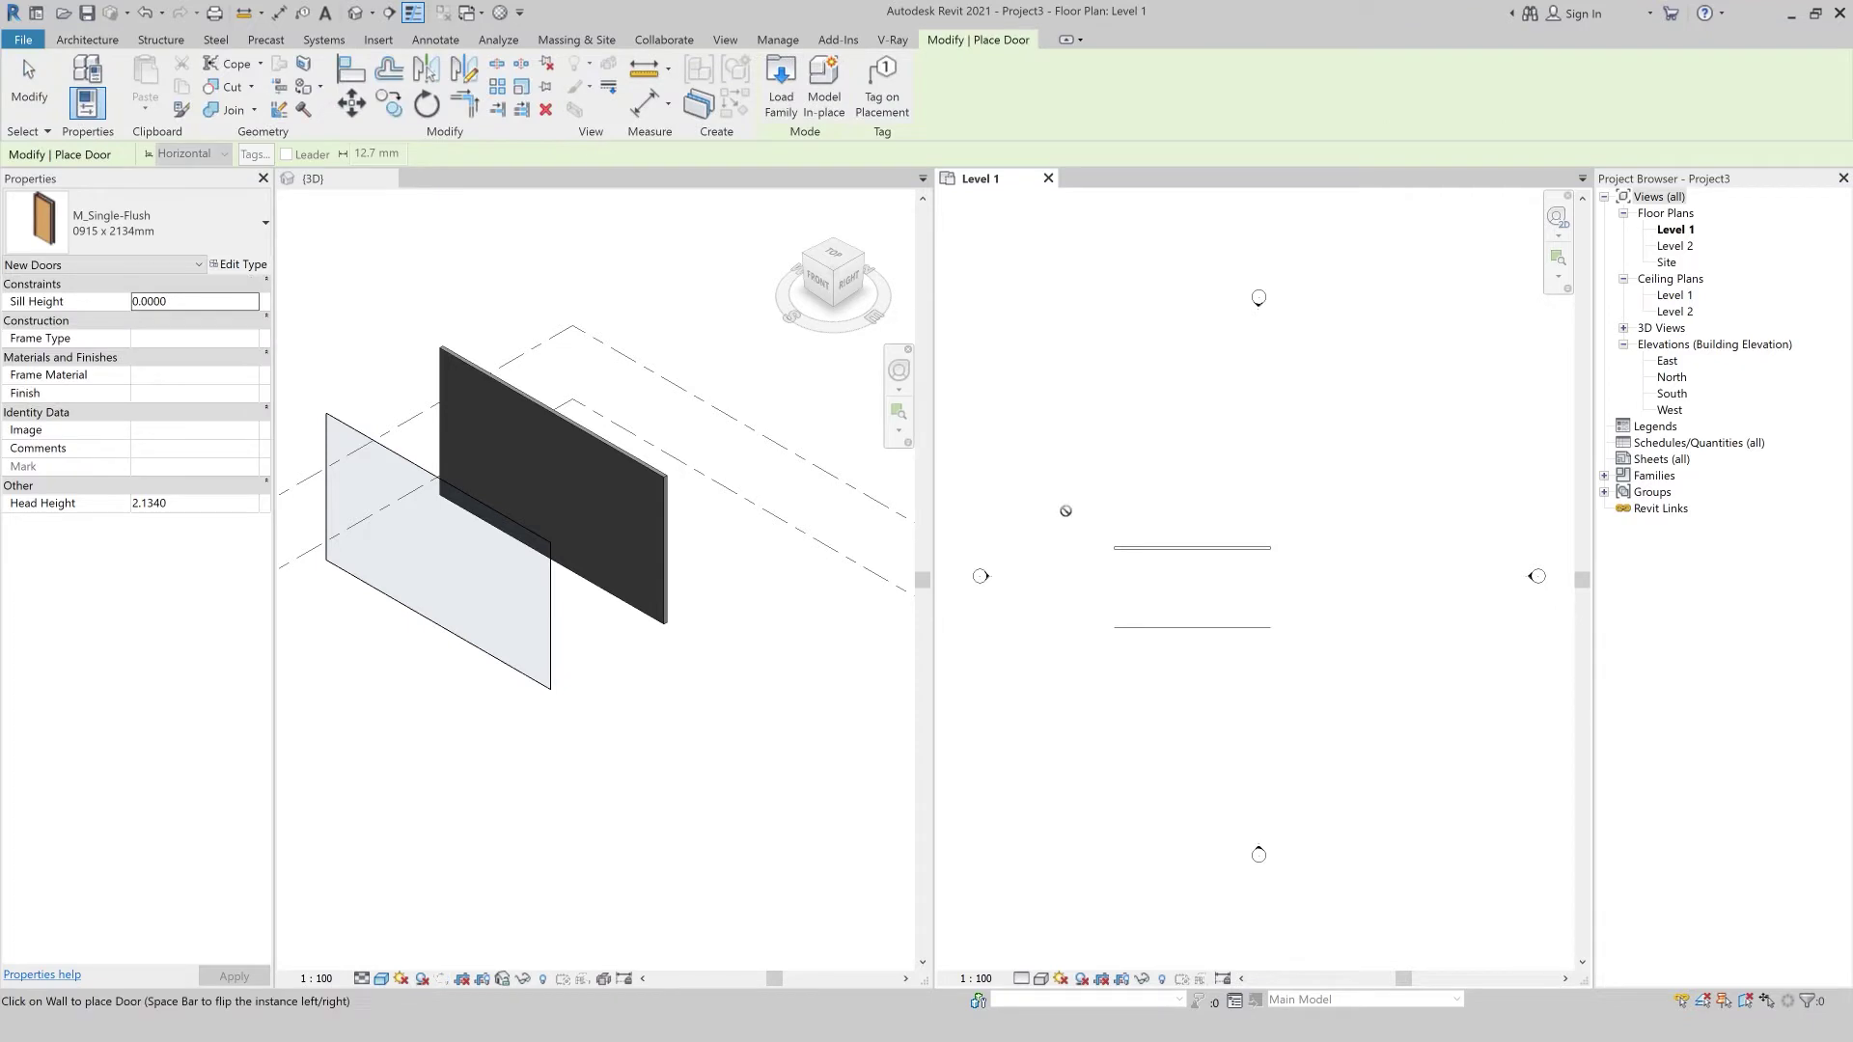
left_click(1153, 555)
left_click(1234, 558)
scroll(1176, 654, "up", 2)
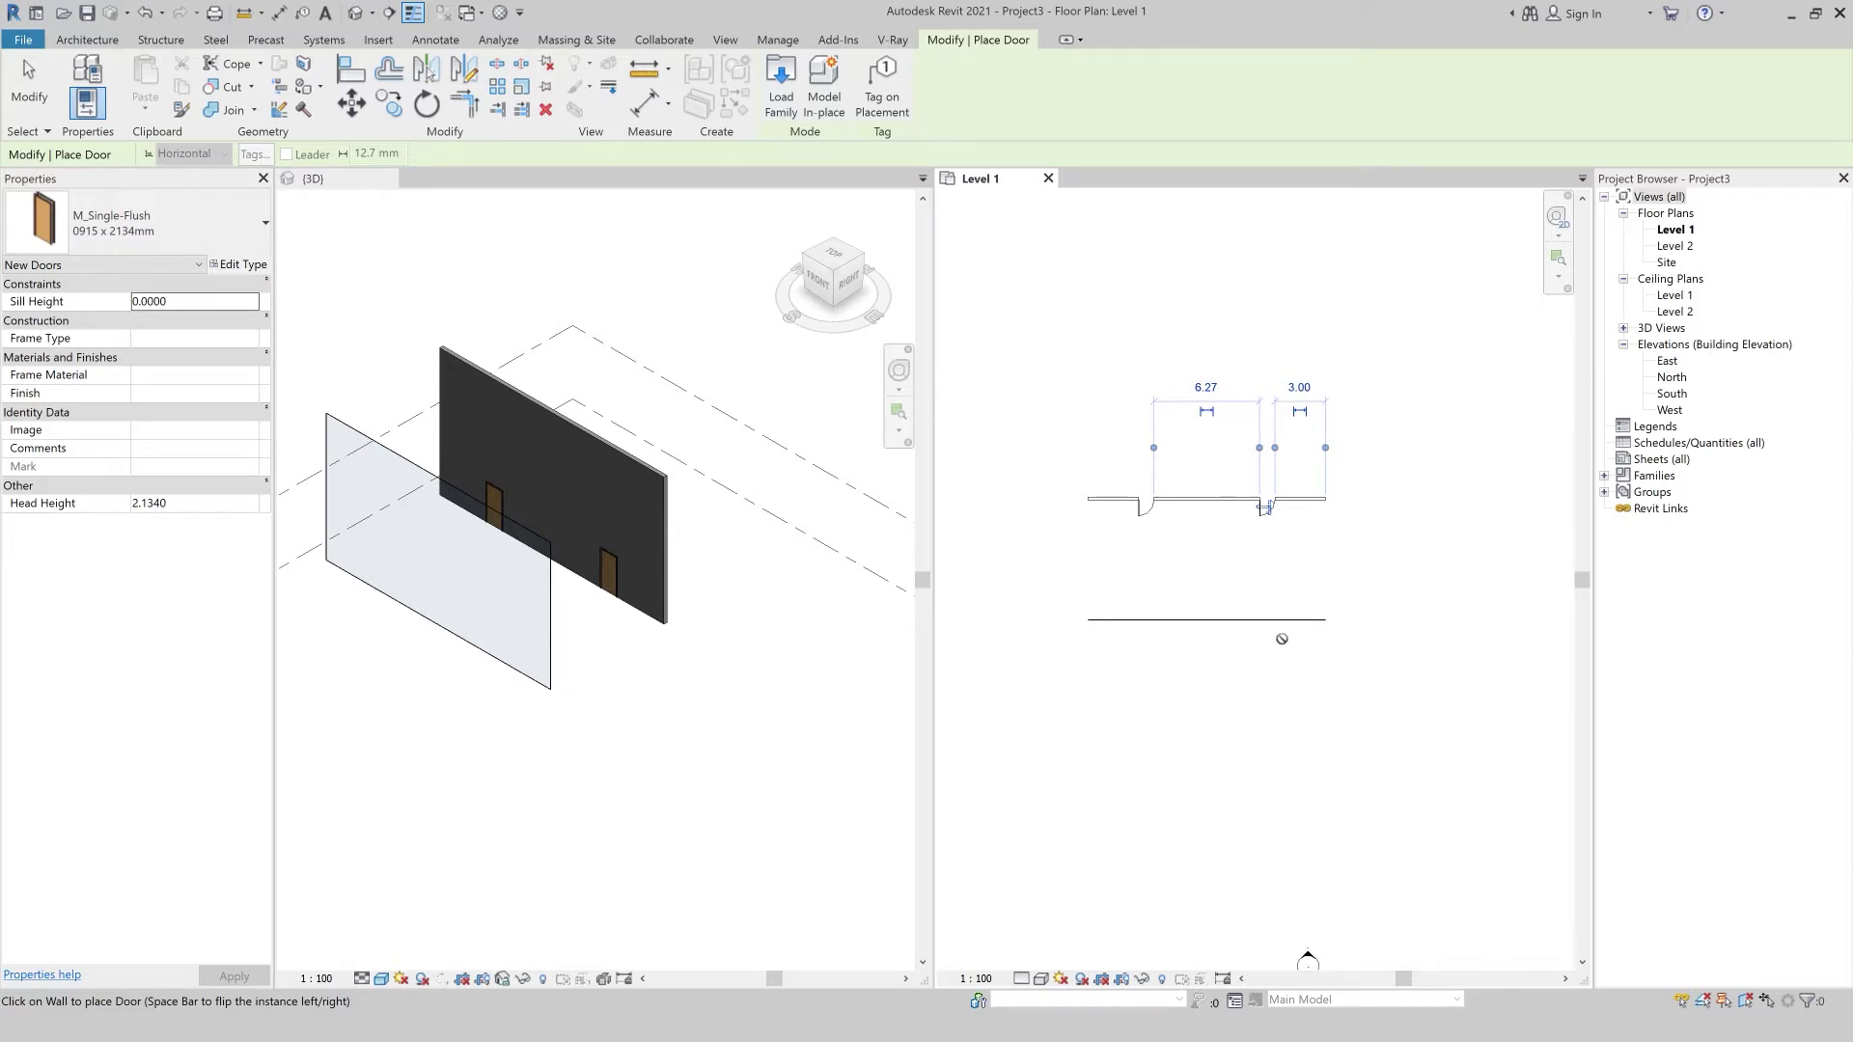
key("Escape")
key("Escape")
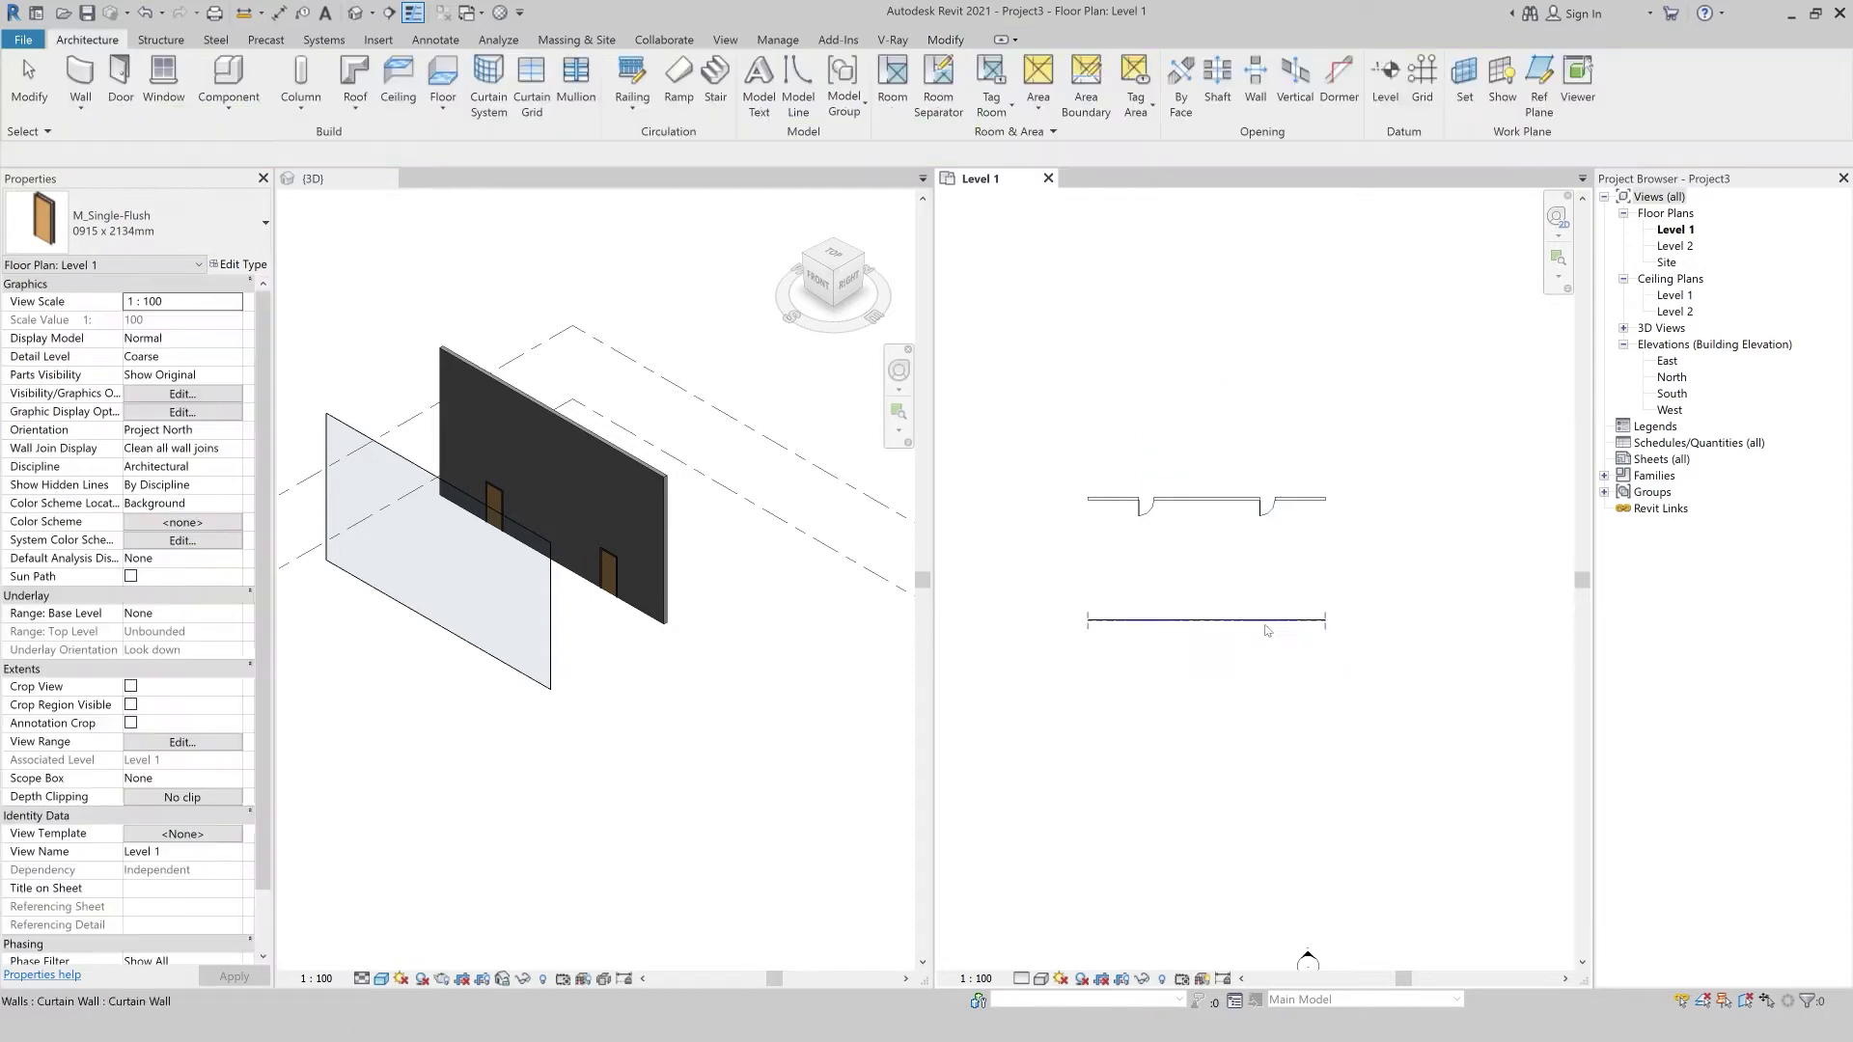
Place three M_Fixed 0406 x 0610mm windows in the generic wall.
left_click(164, 77)
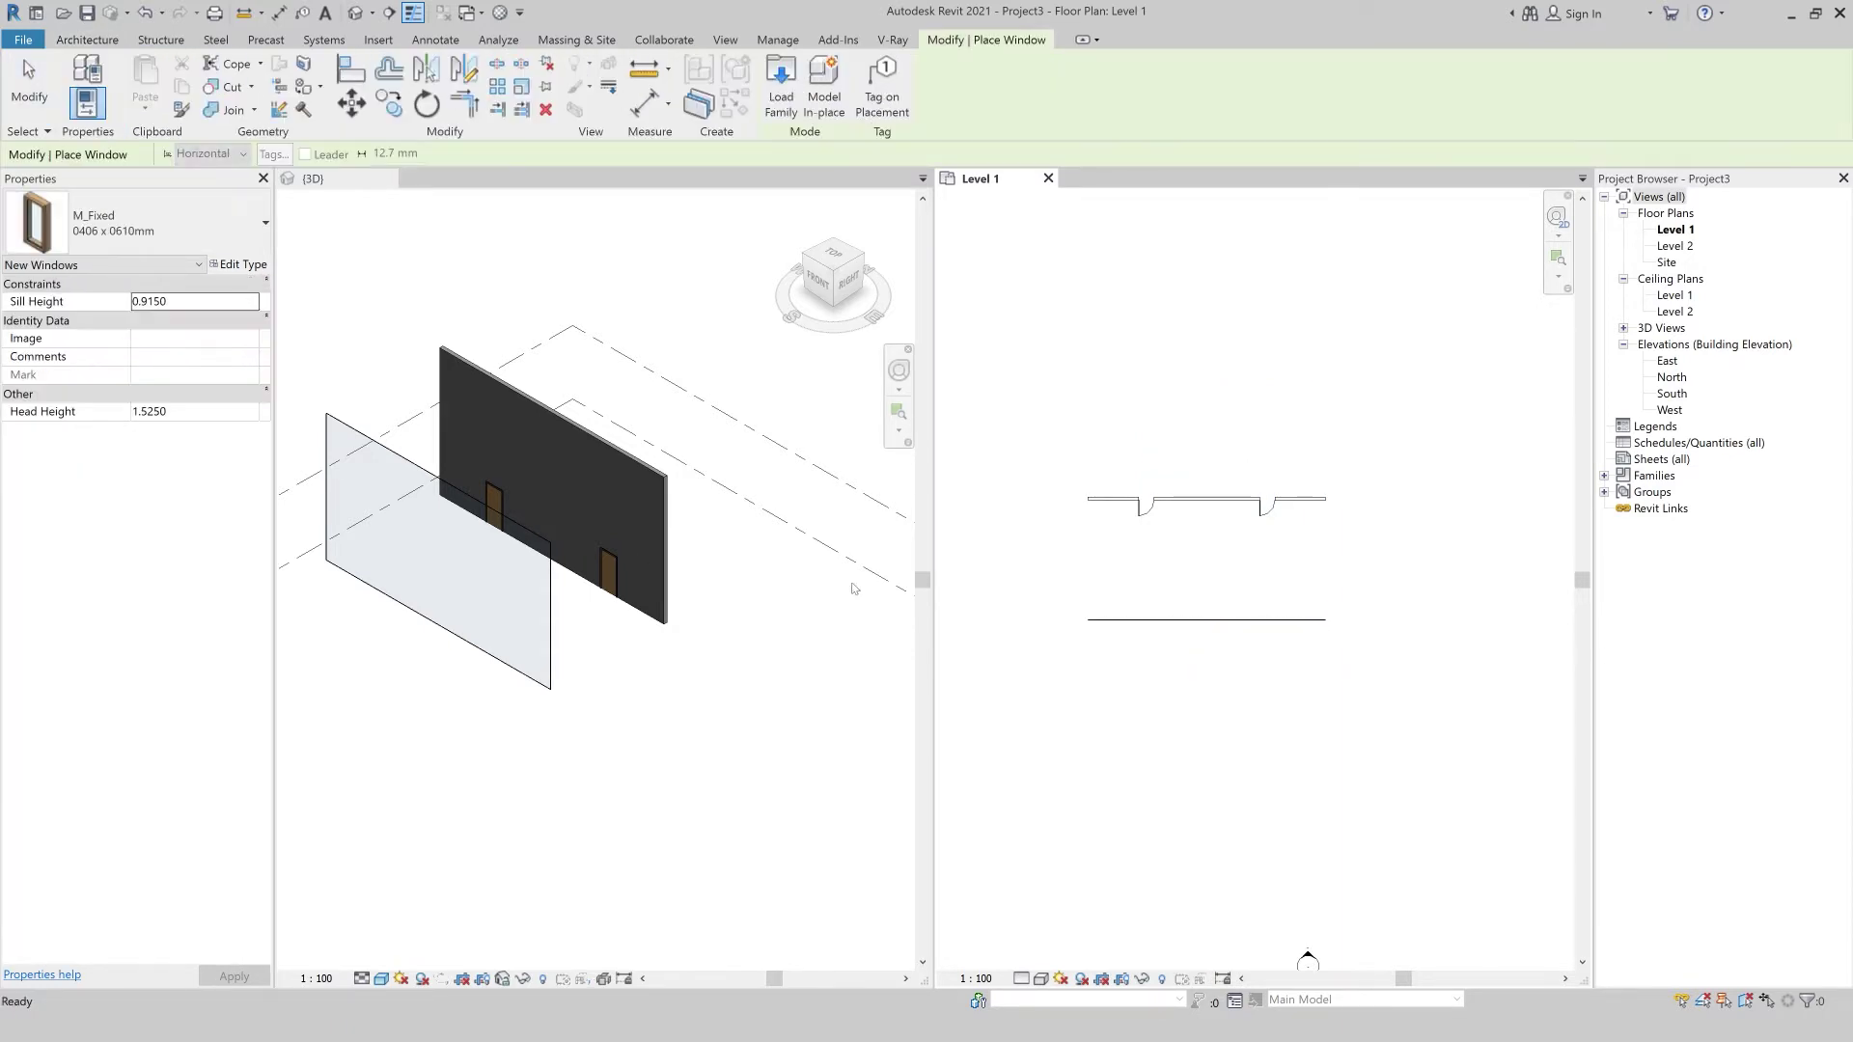
left_click(1207, 509)
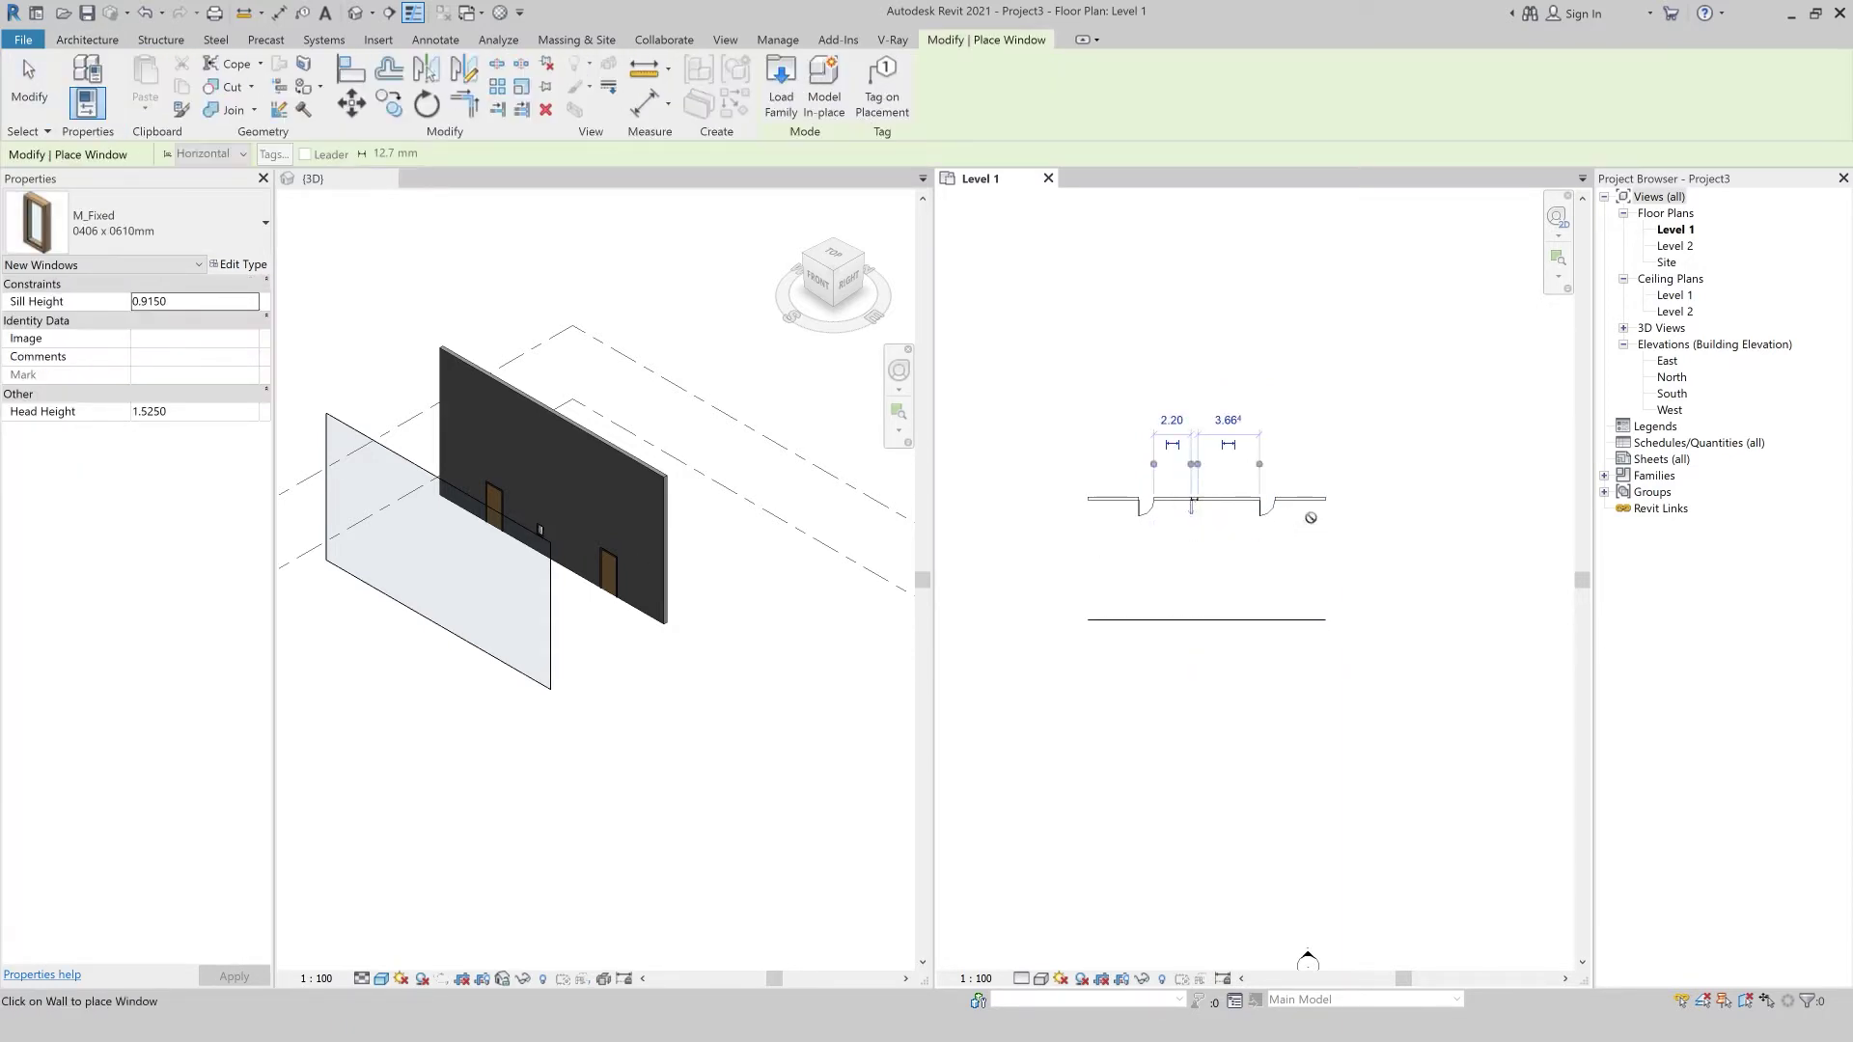
left_click(1299, 507)
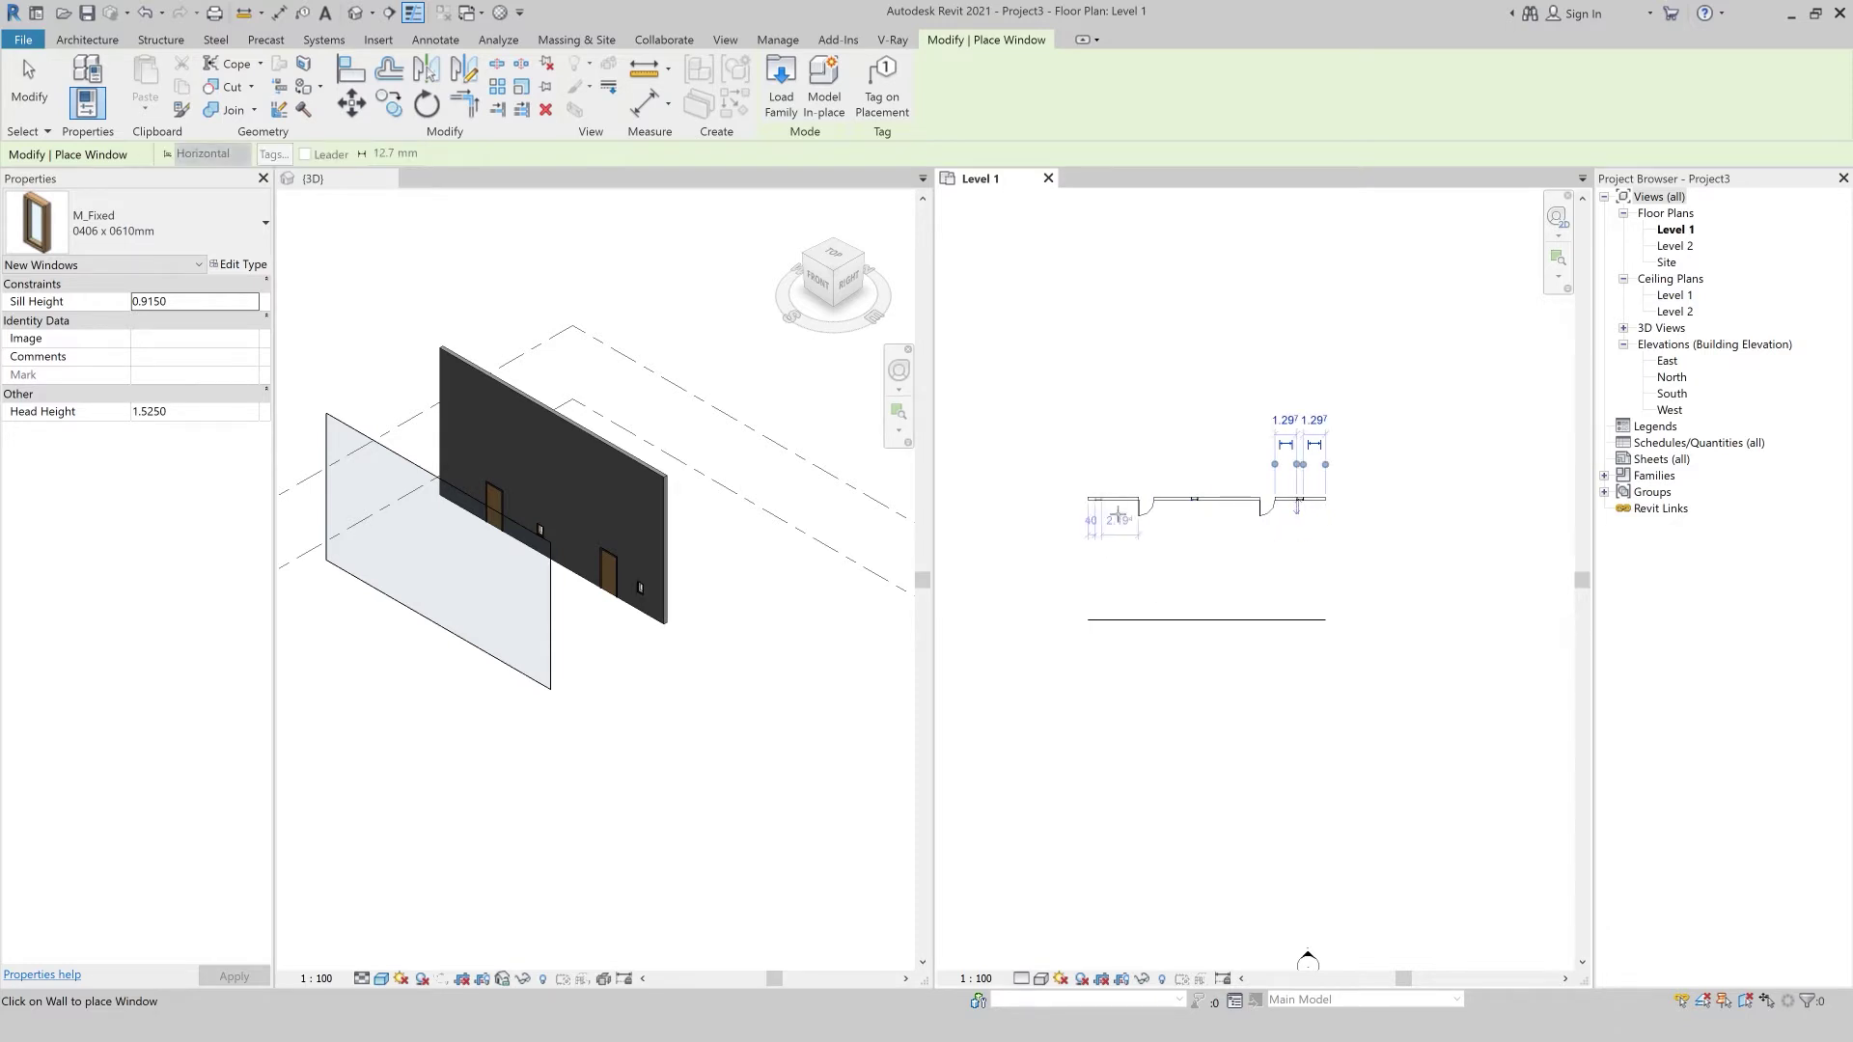
left_click(1226, 513)
scroll(1148, 629, "up", 2)
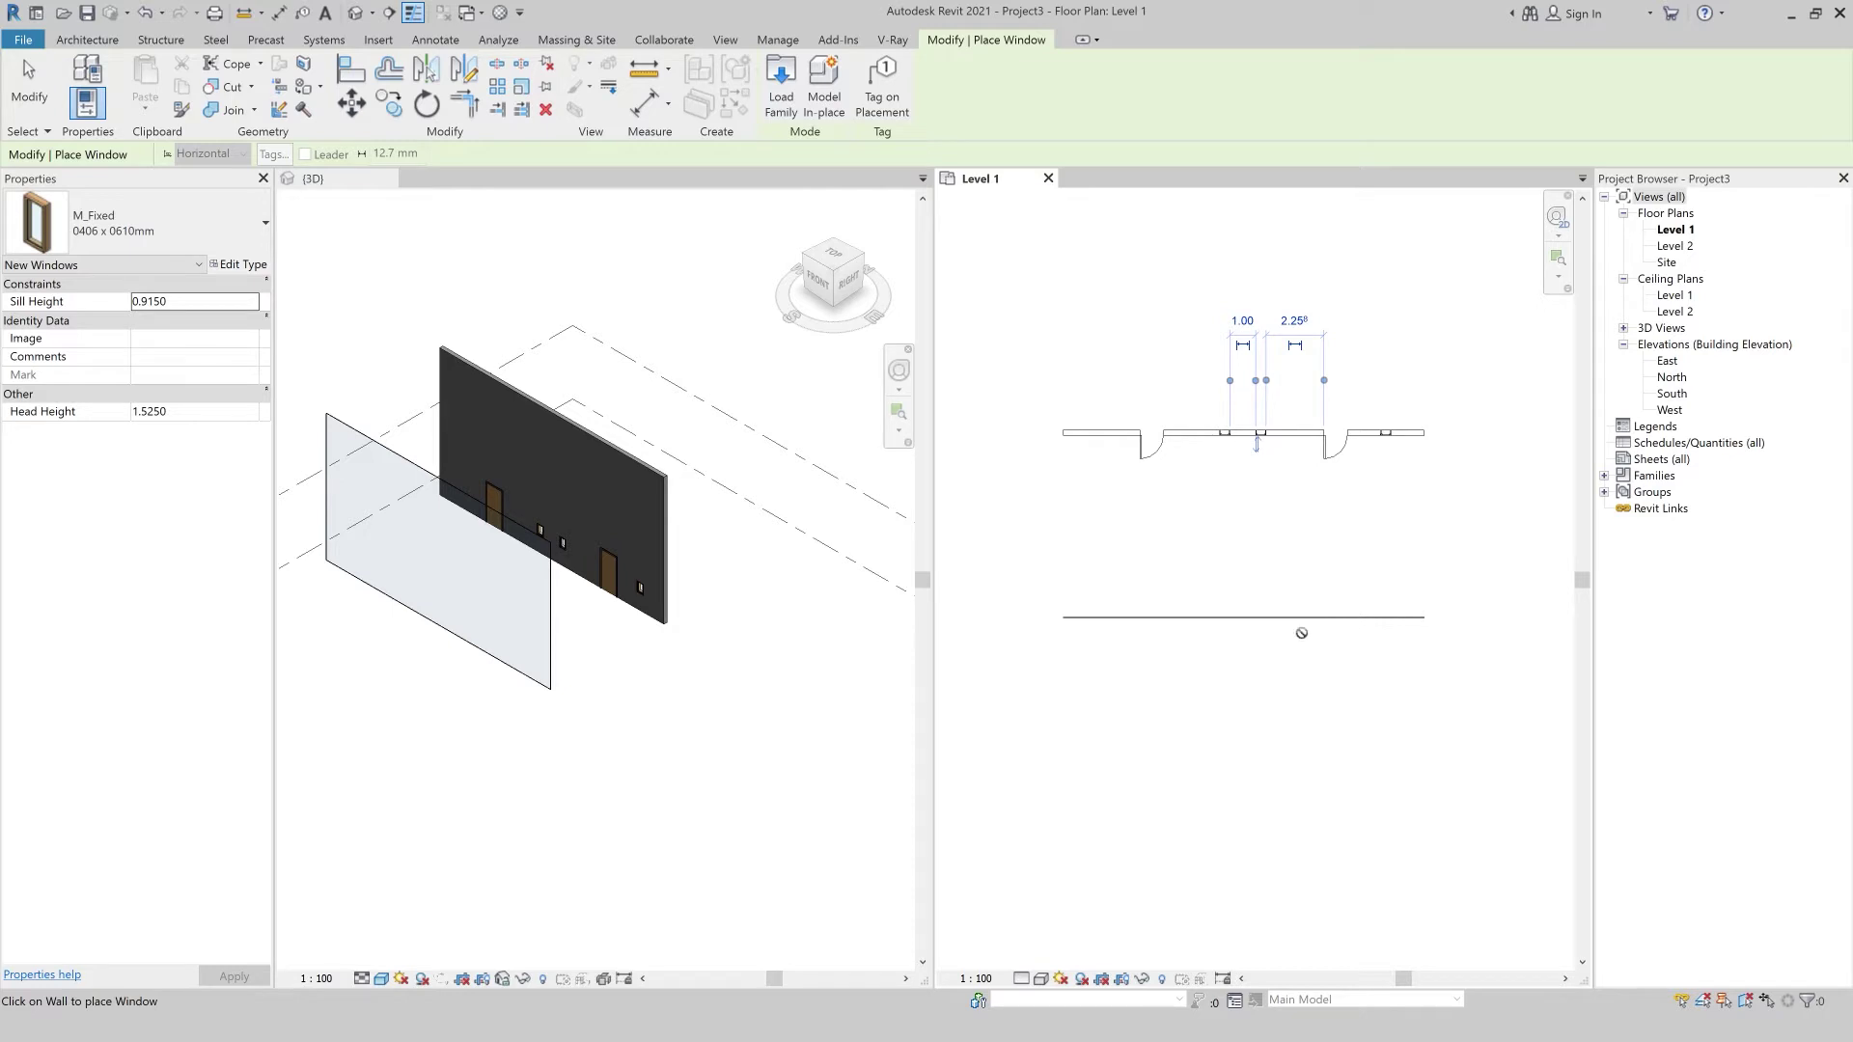
scroll(1233, 685, "down", 1)
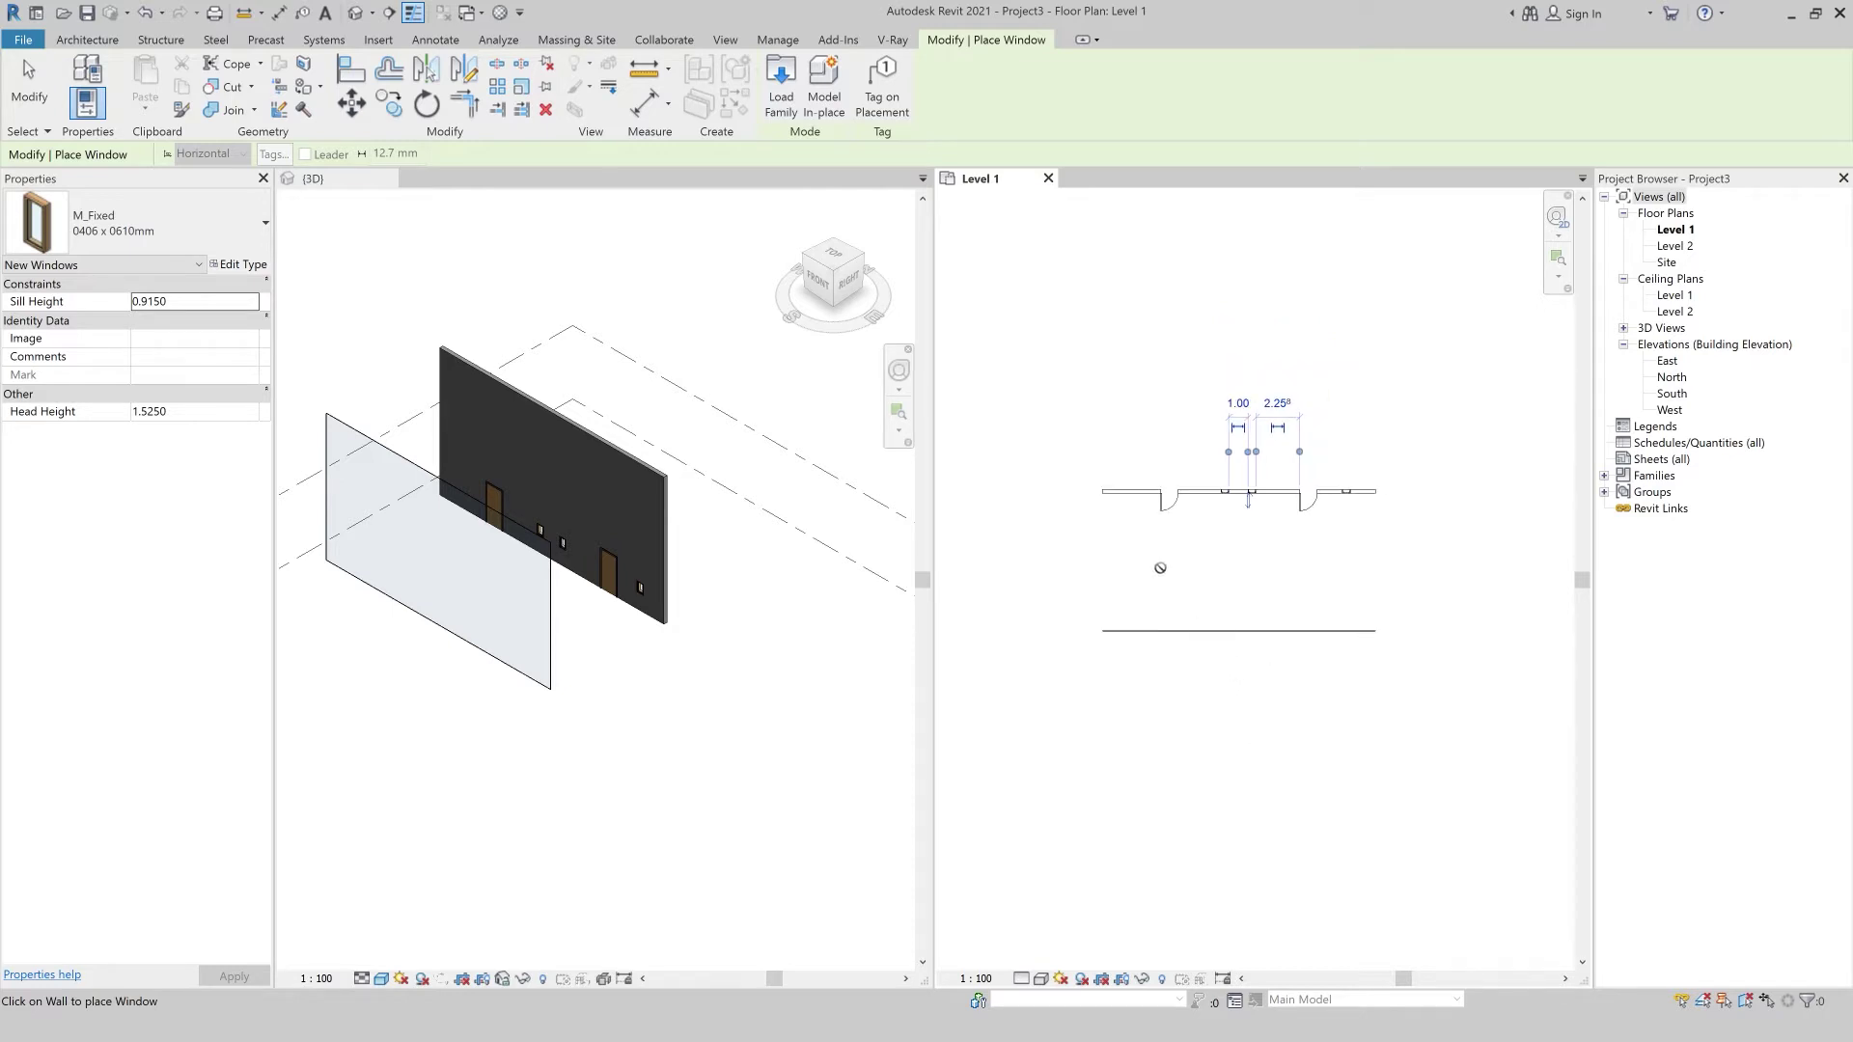
key("Escape")
key("Escape")
left_click_drag(1390, 568, 1114, 416)
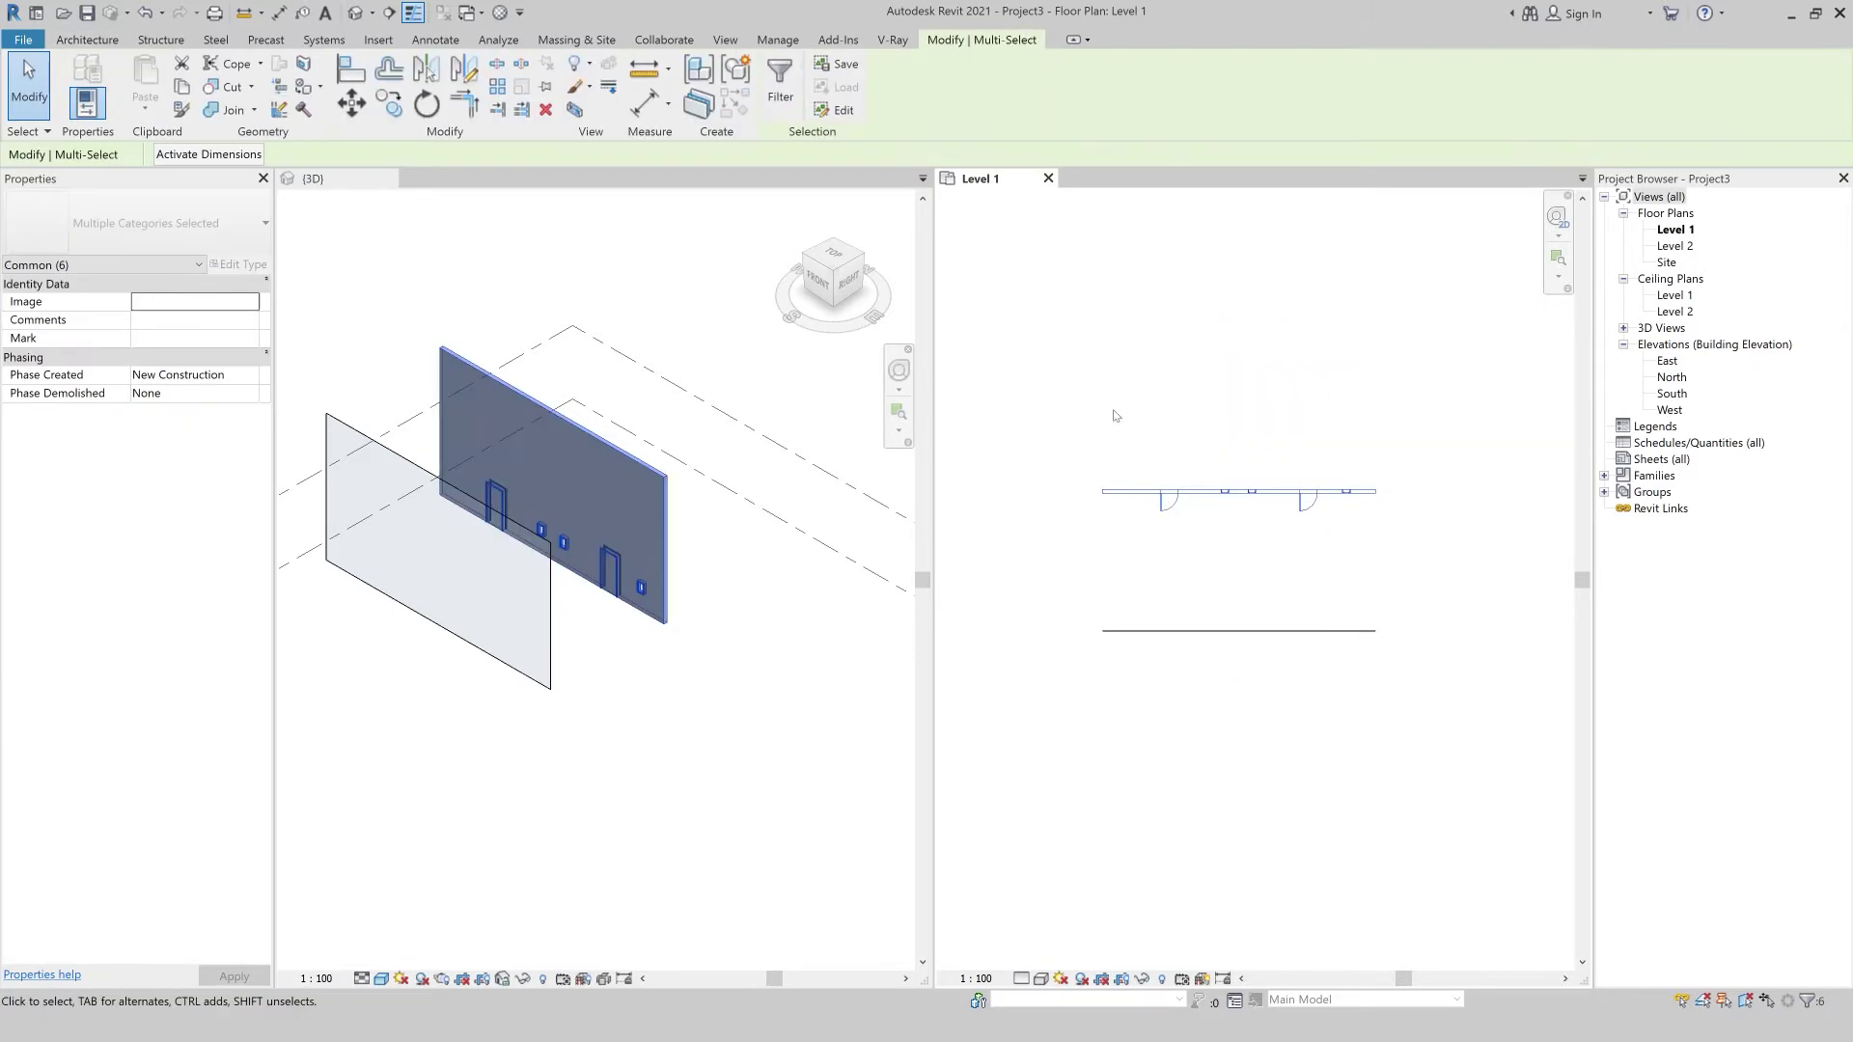
Delete the generic wall with its openings and move the curtain wall up-right.
key("Delete")
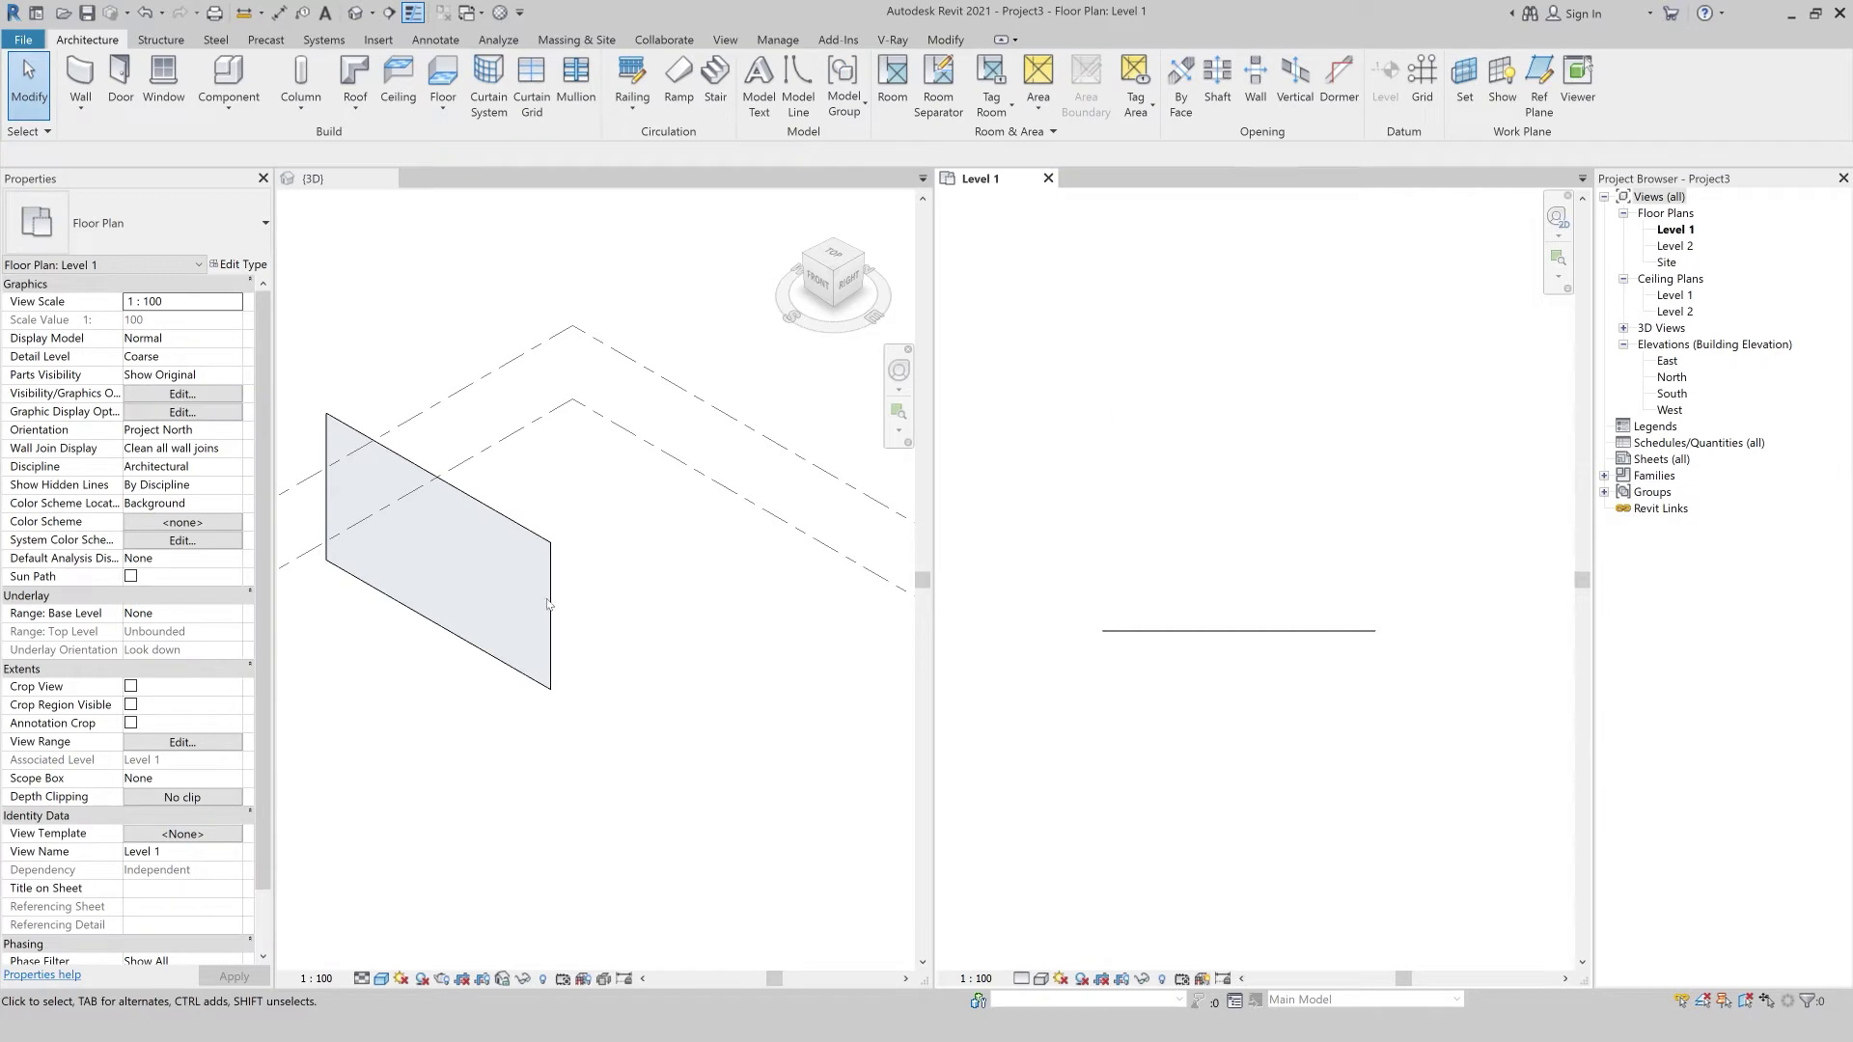
left_click(548, 604)
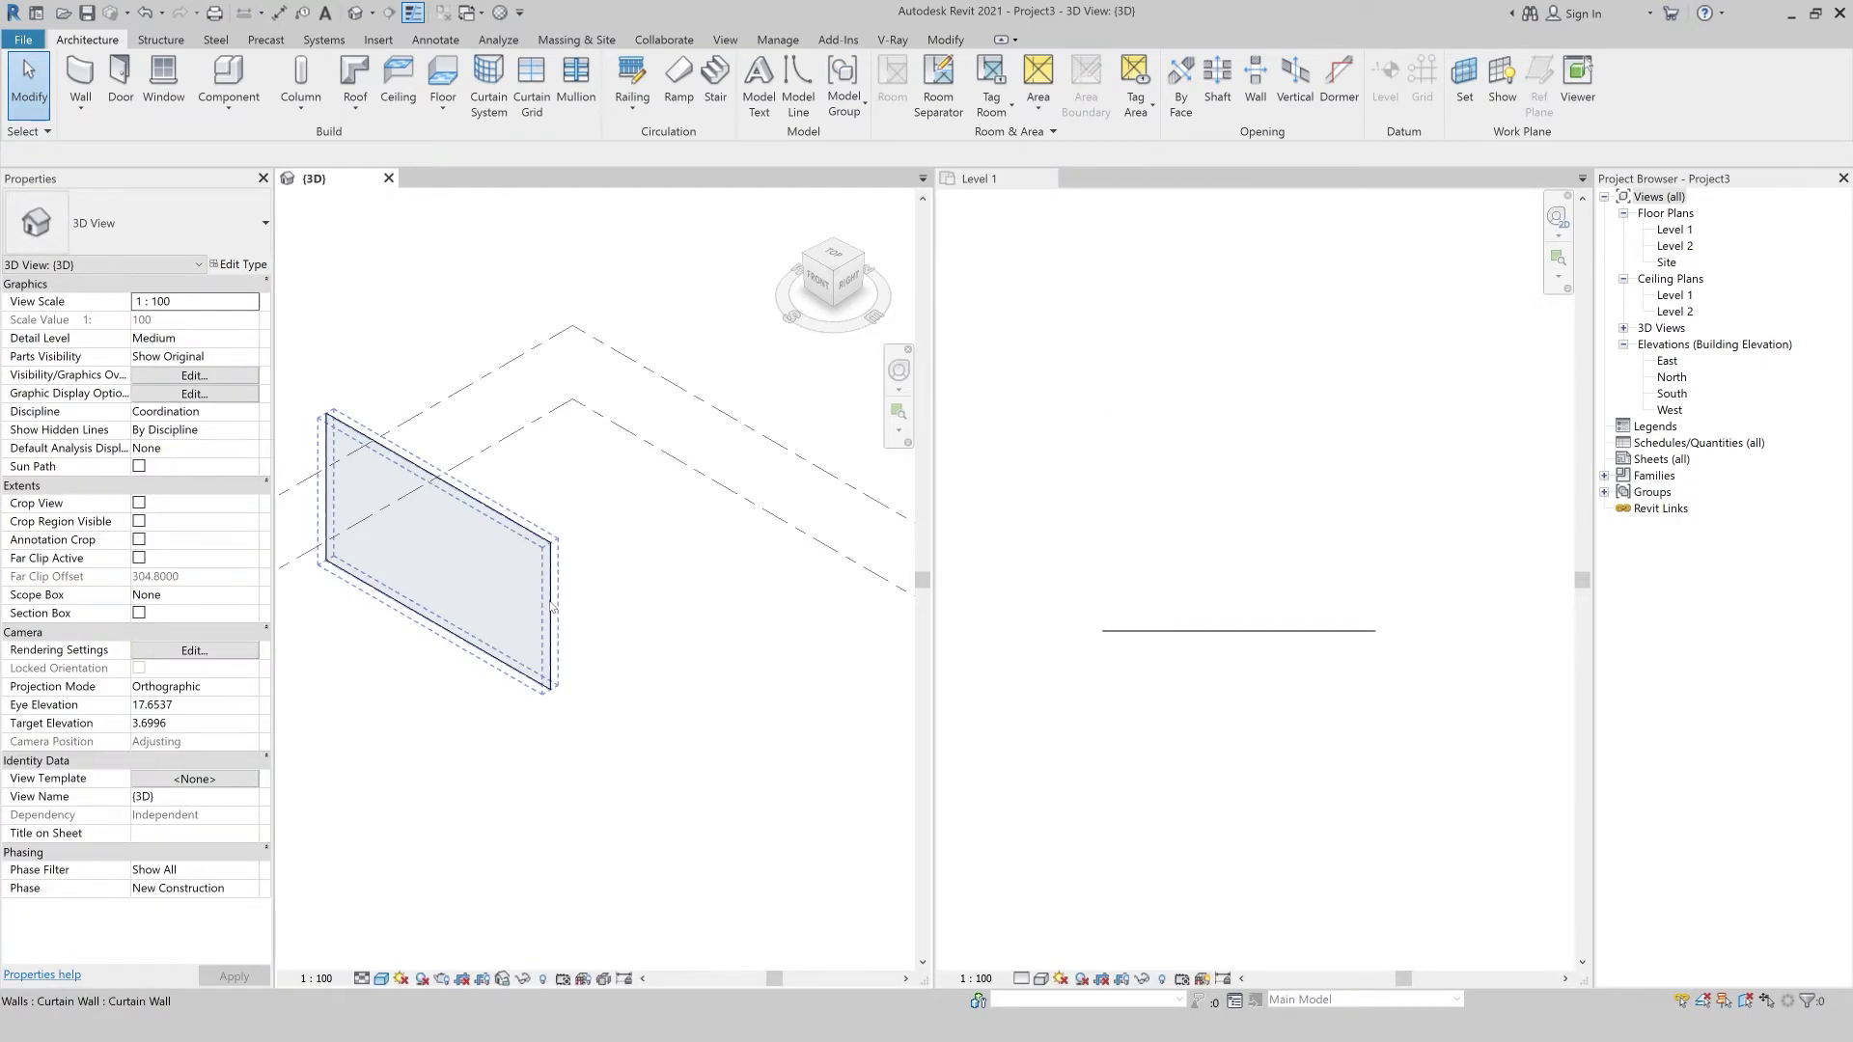
left_click(1187, 651)
left_click_drag(1198, 638, 1262, 577)
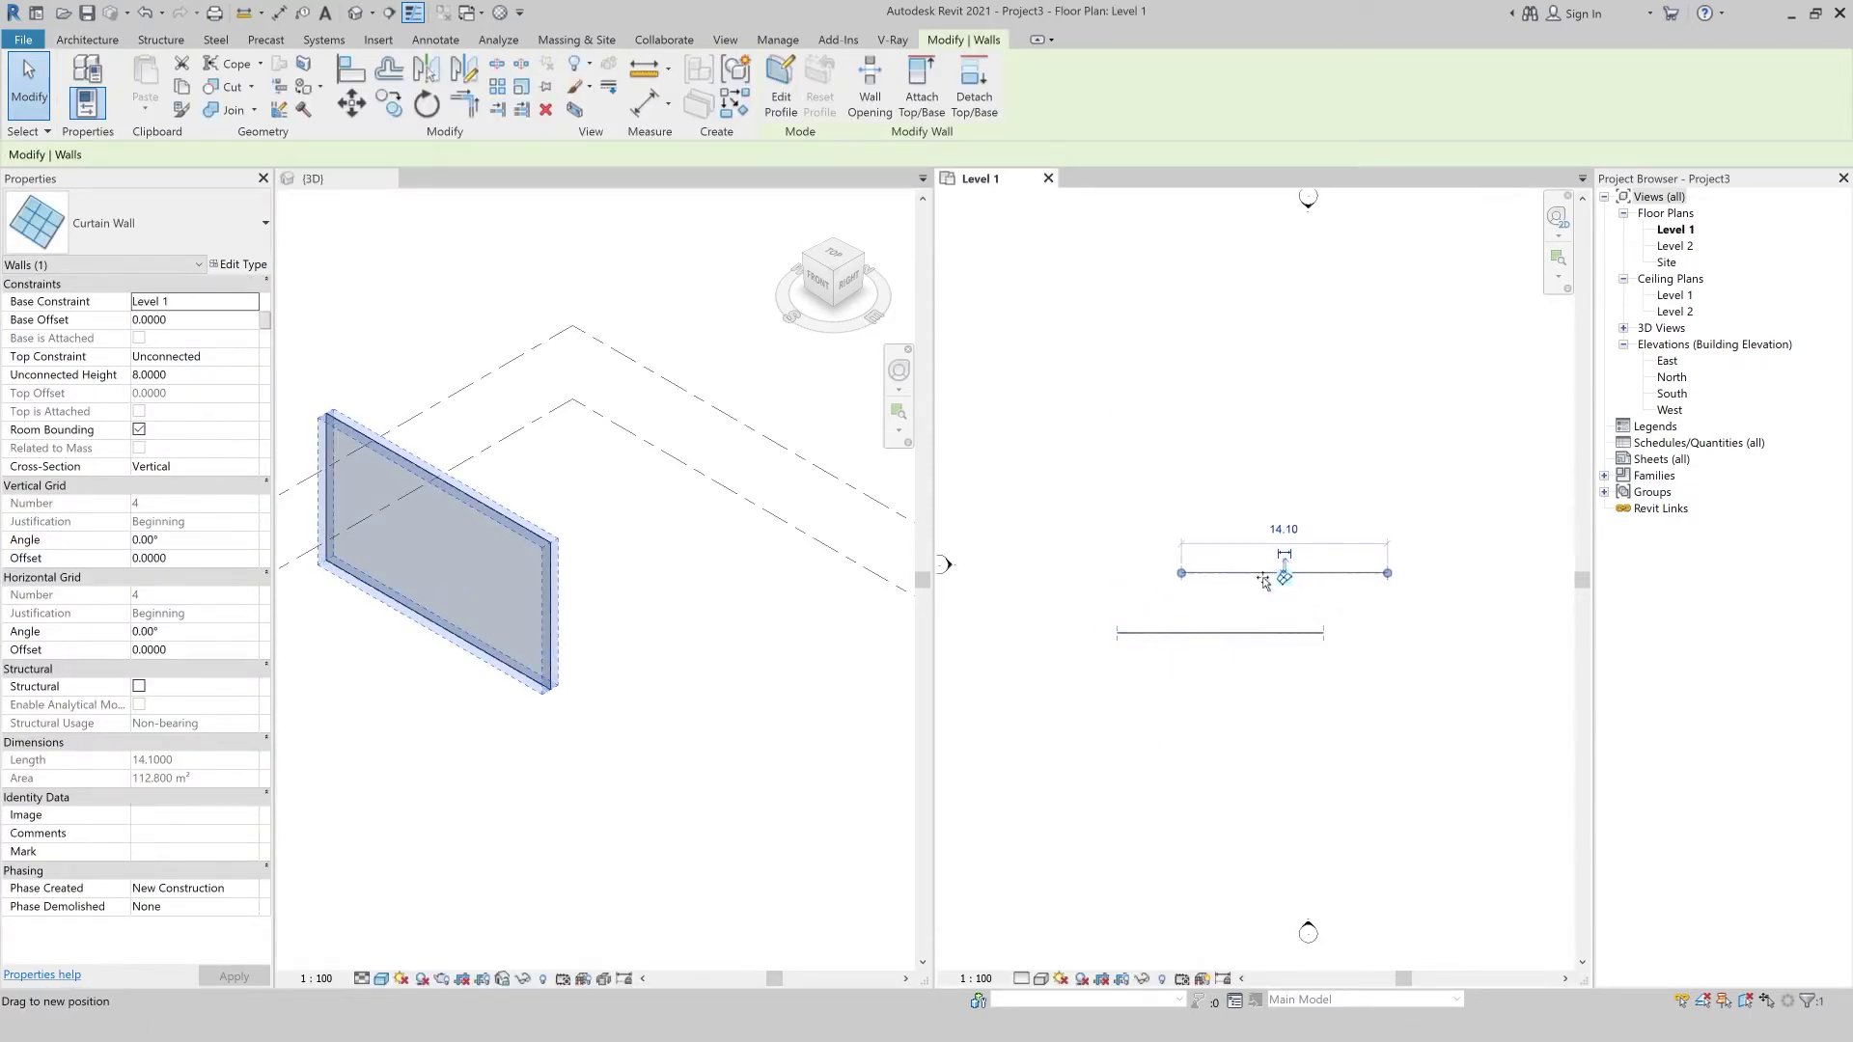
left_click(598, 736)
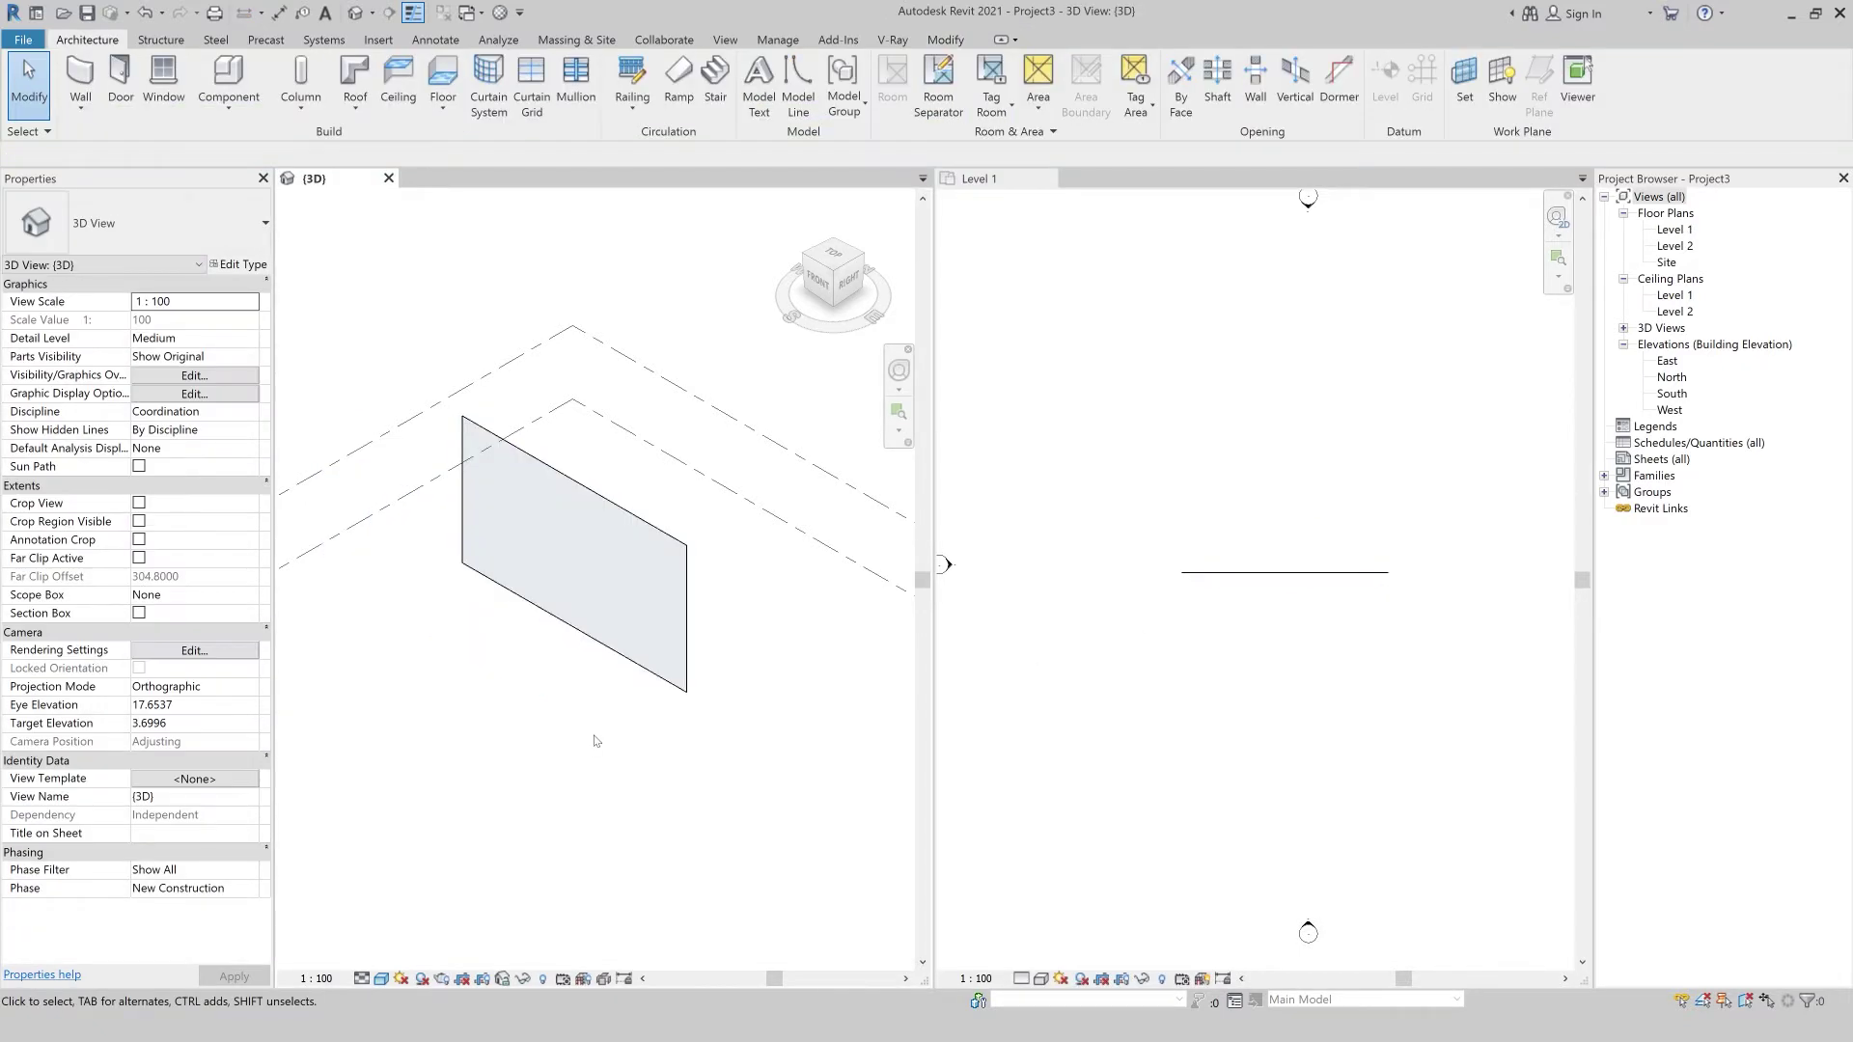
scroll(596, 740, "up", 1)
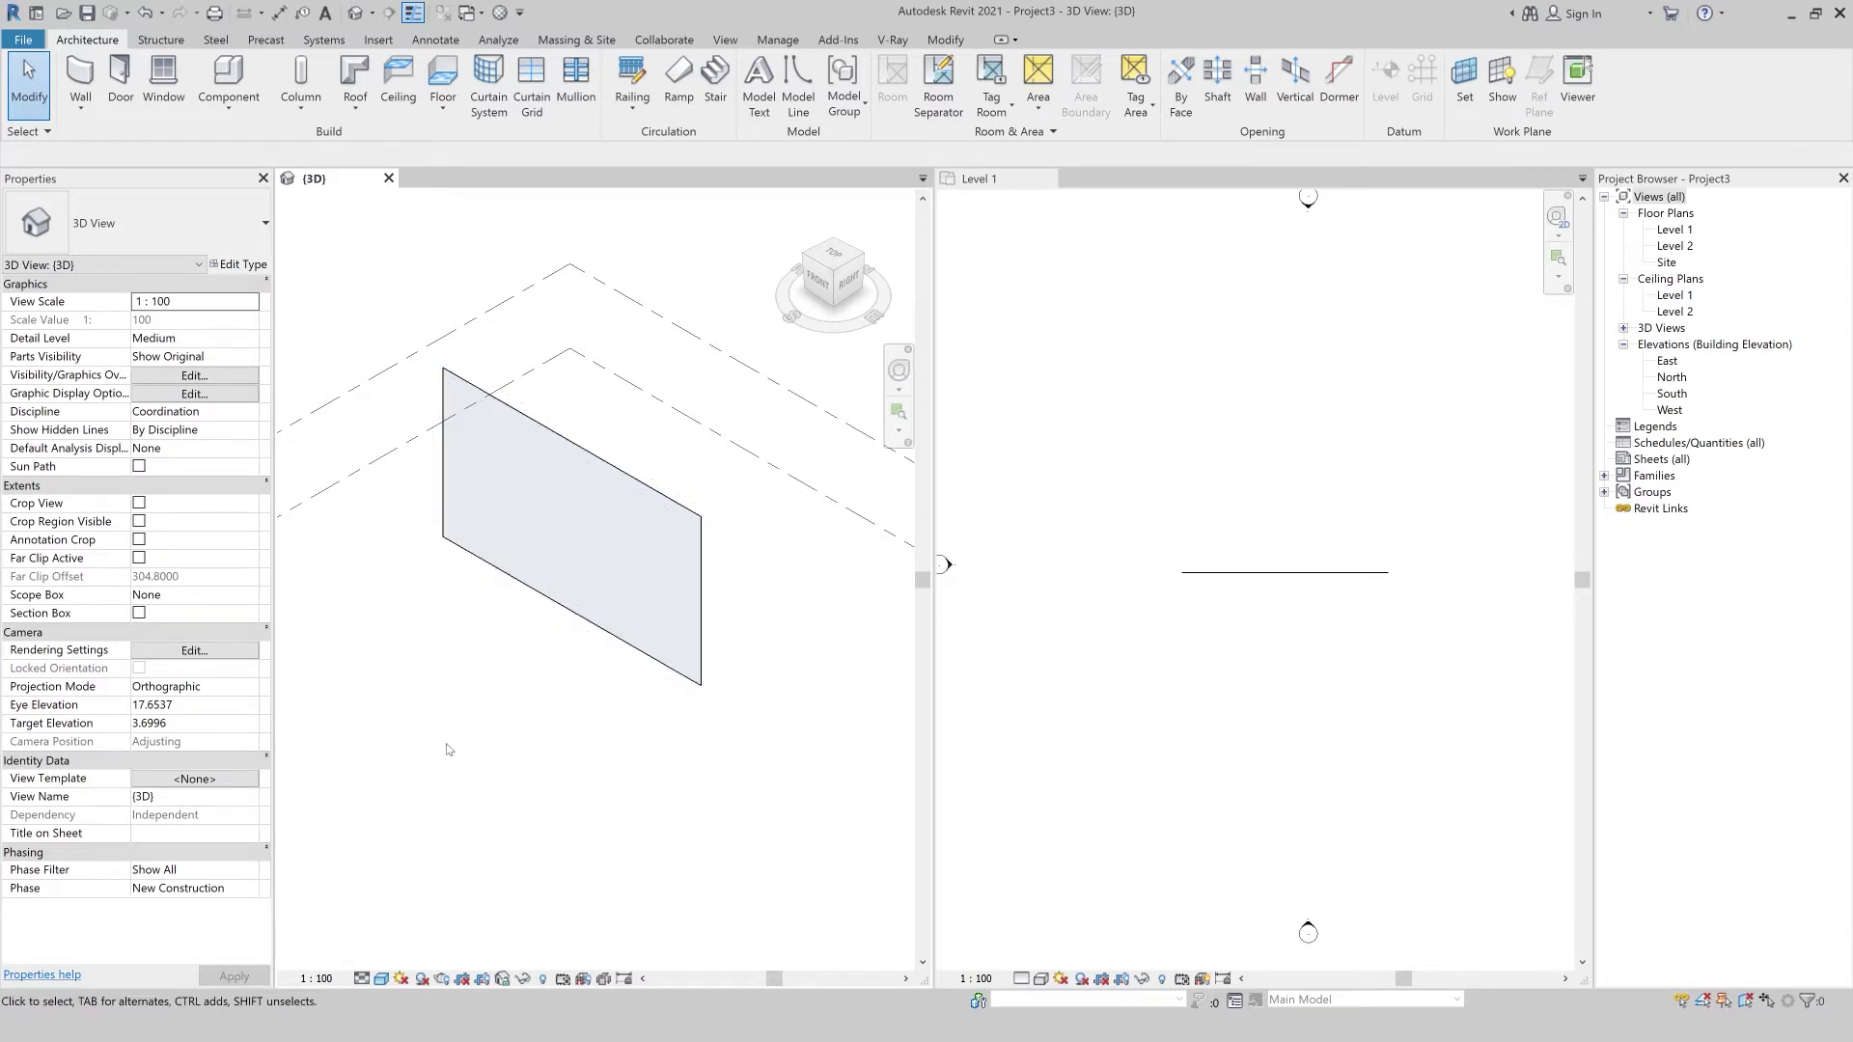
Start a Storefront wall, then cancel it without creating a wall.
left_click(458, 452)
left_click(349, 316)
left_click(80, 72)
left_click(135, 223)
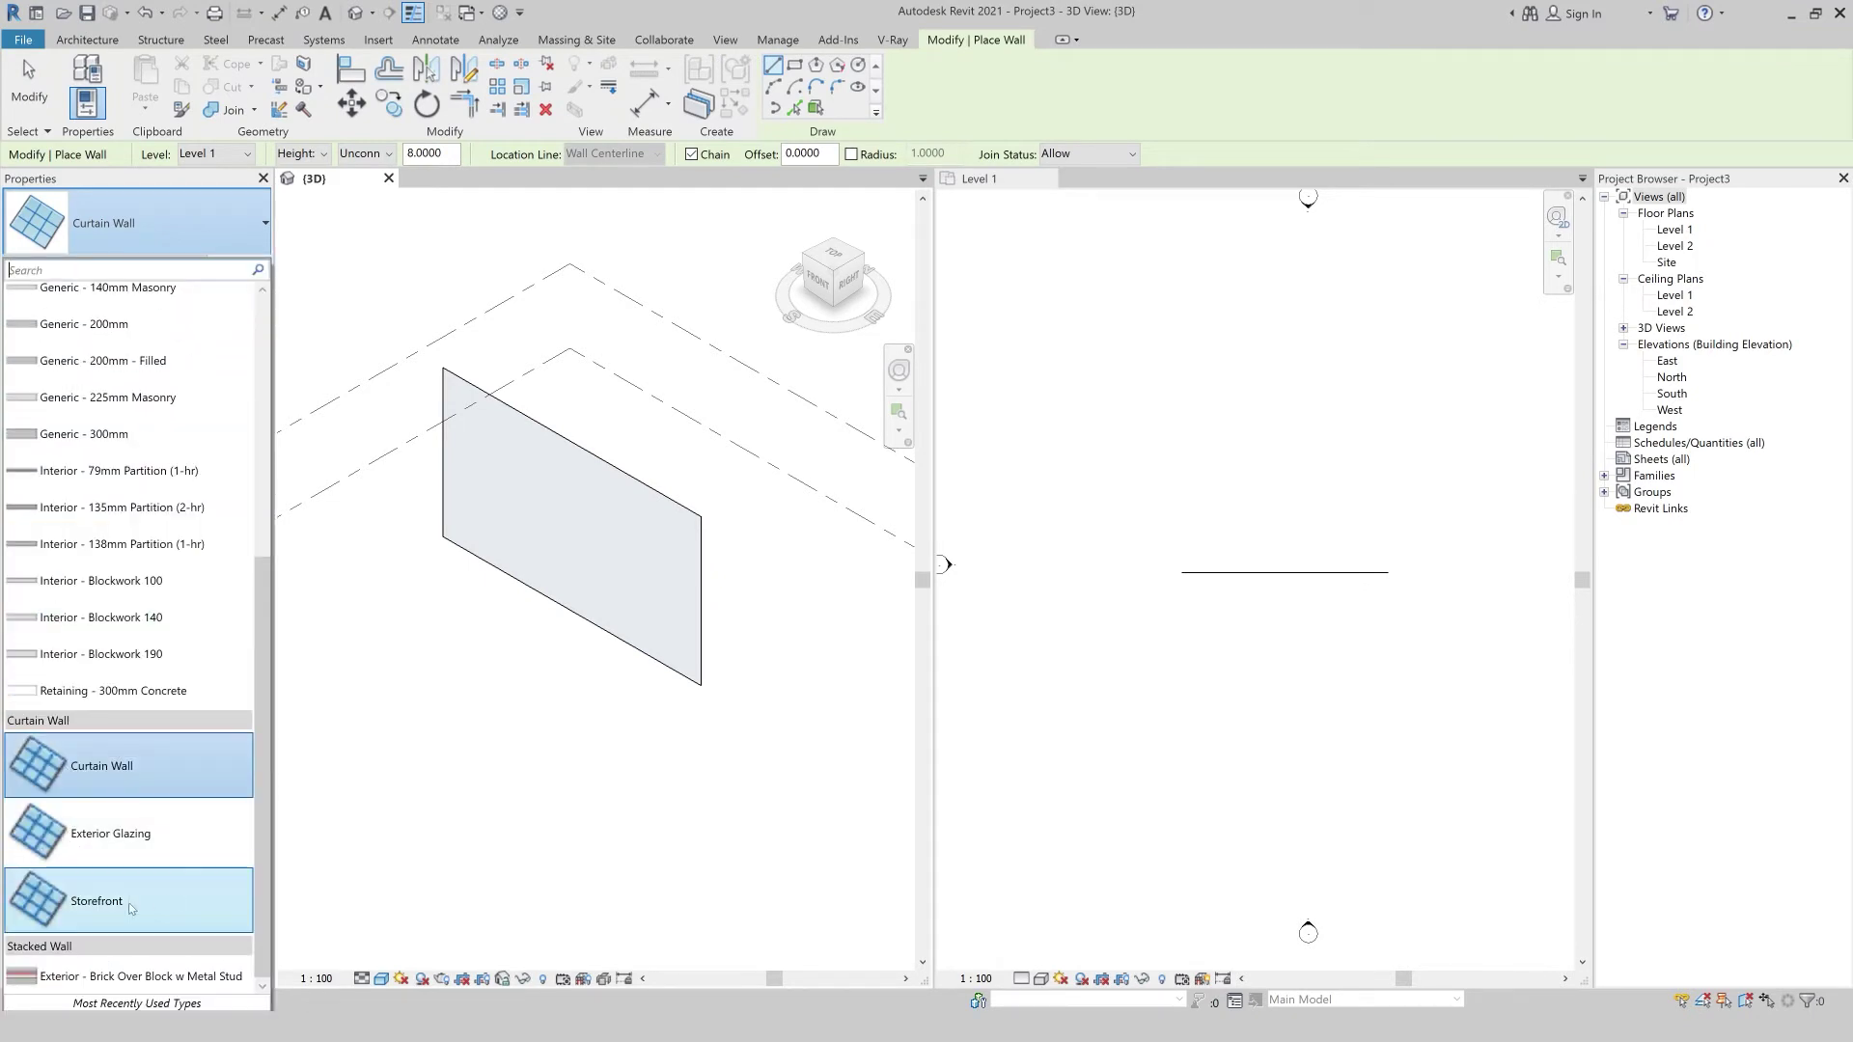
left_click_drag(100, 903, 83, 876)
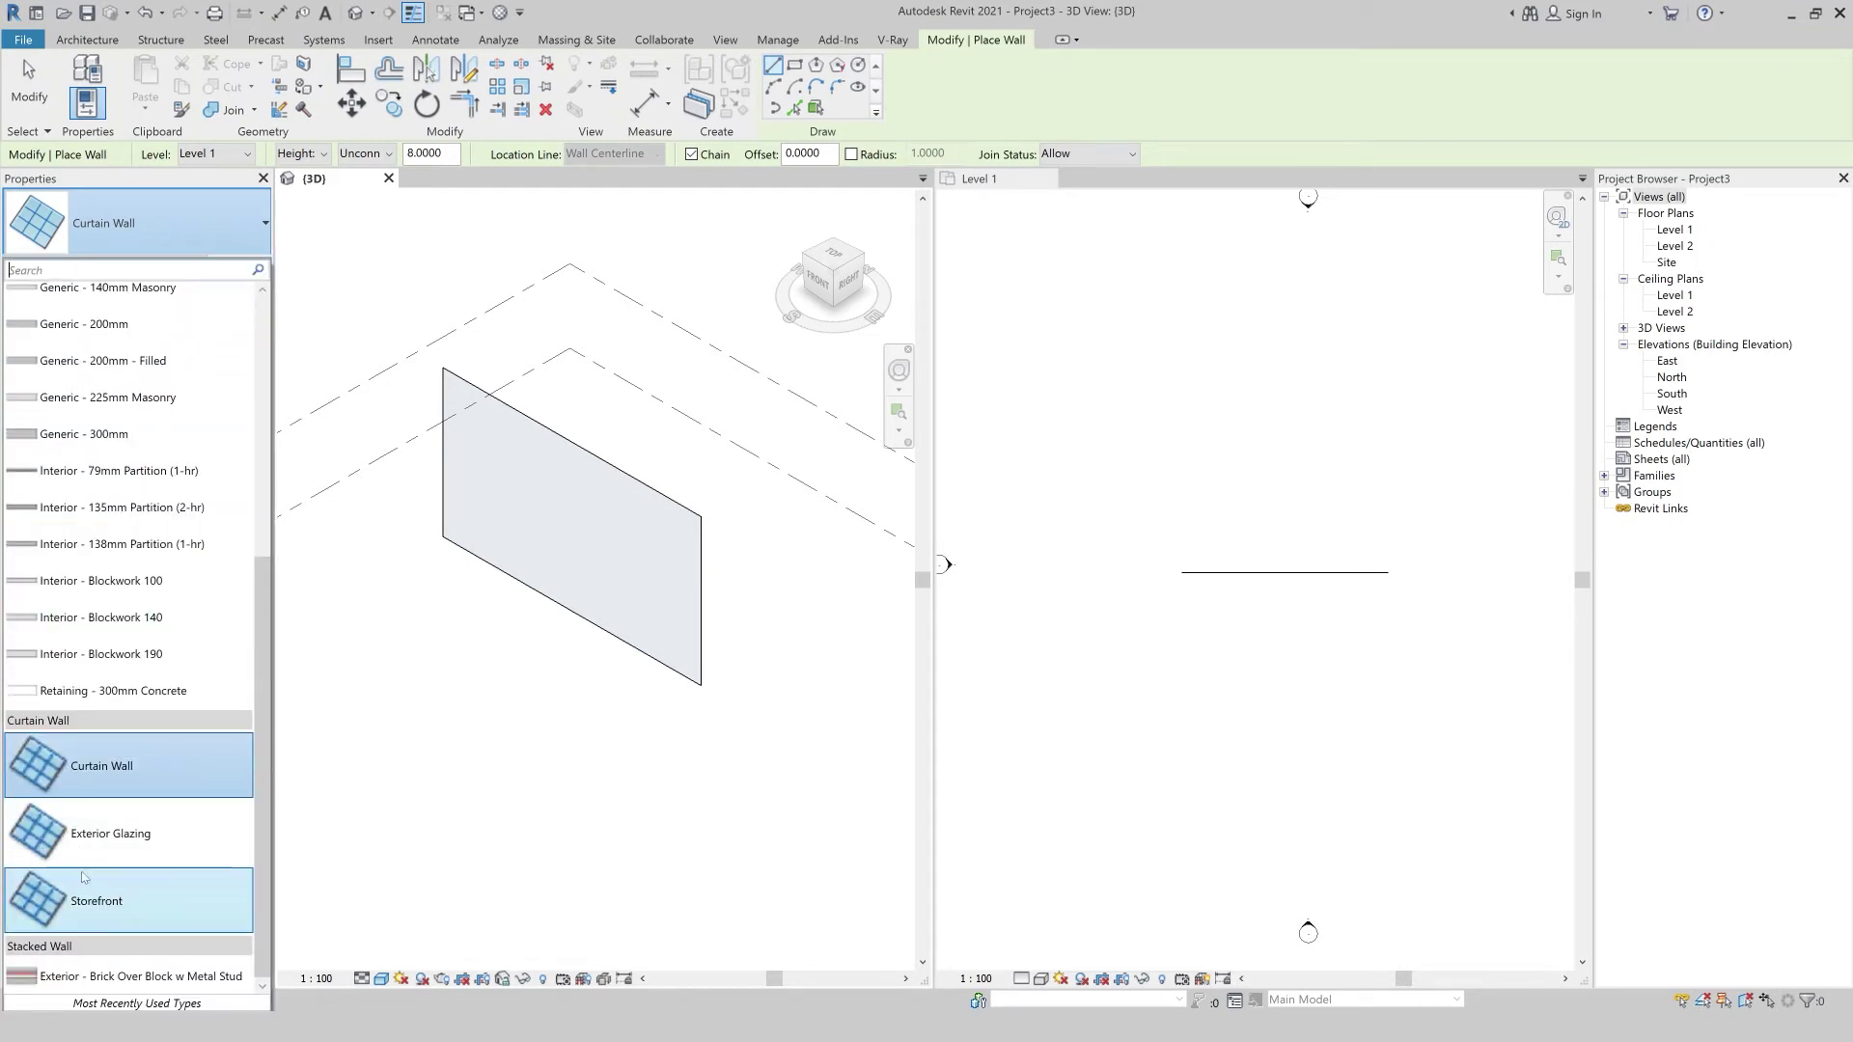
left_click(370, 828)
key("Escape")
key("Escape")
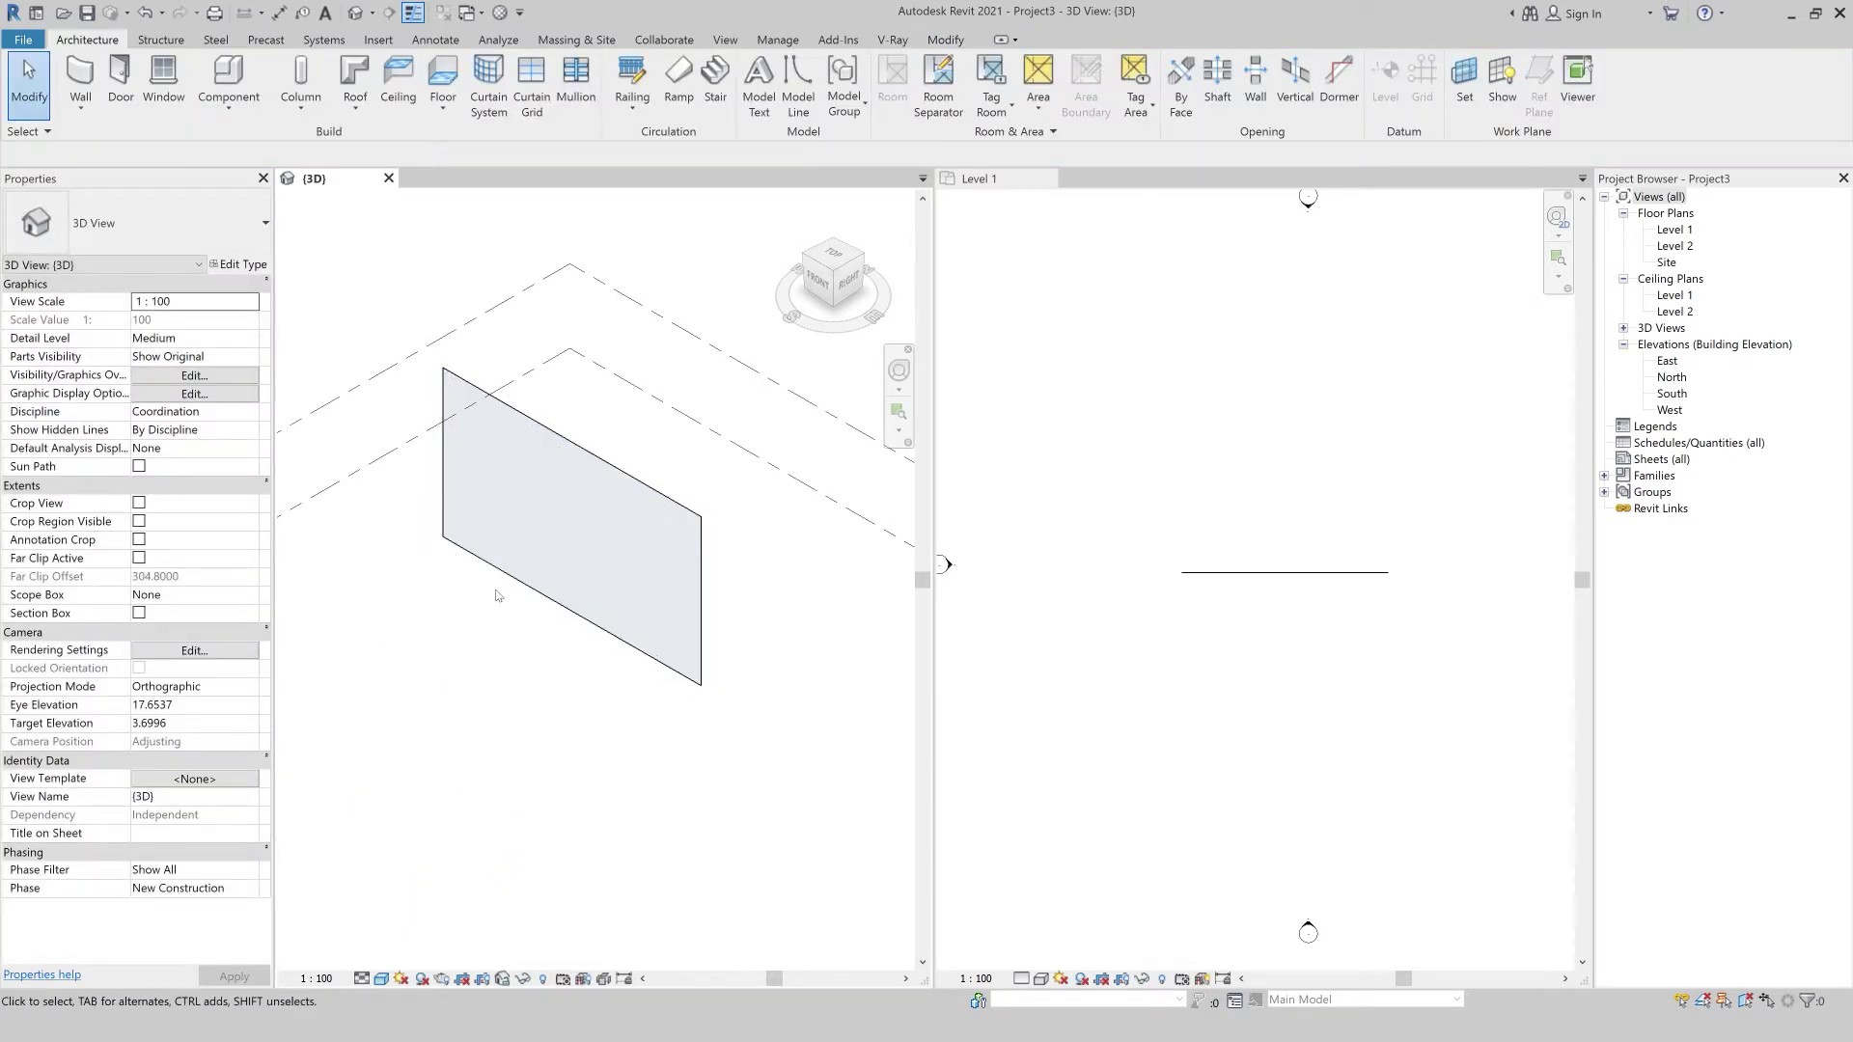
scroll(511, 531, "up", 2)
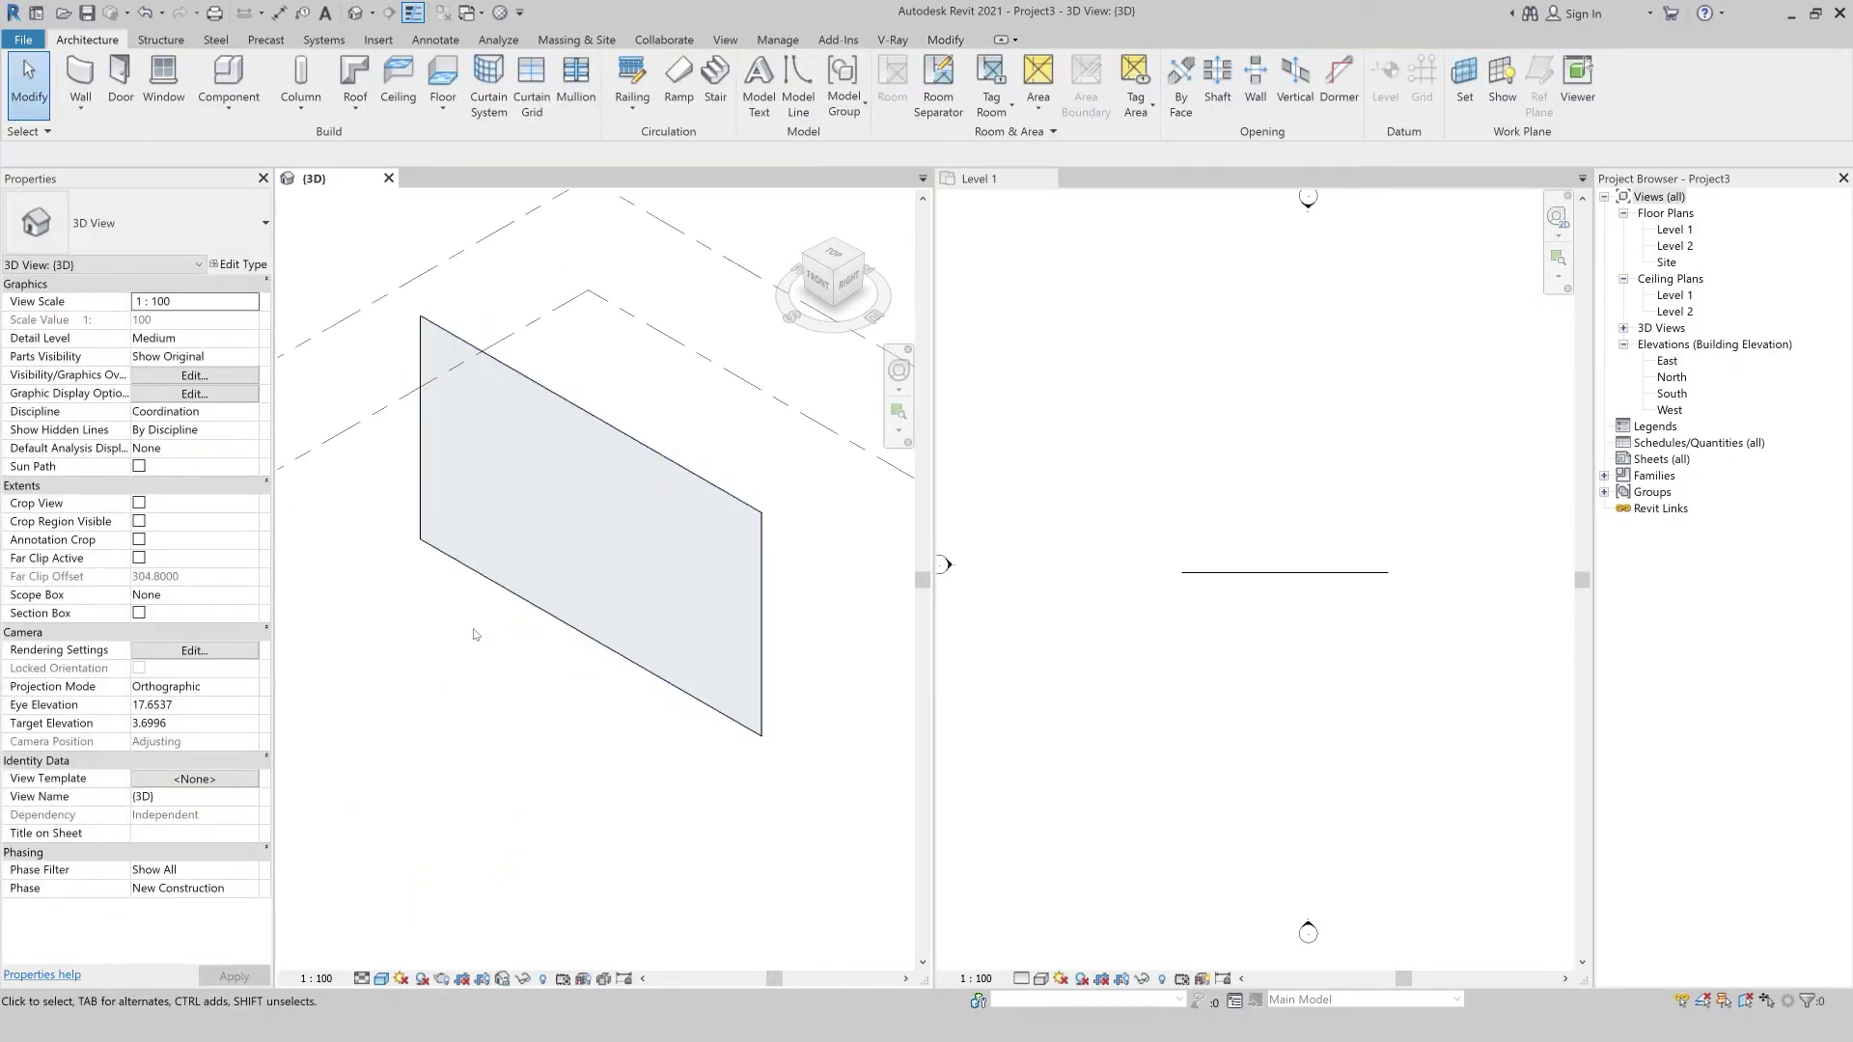
scroll(480, 626, "down", 1)
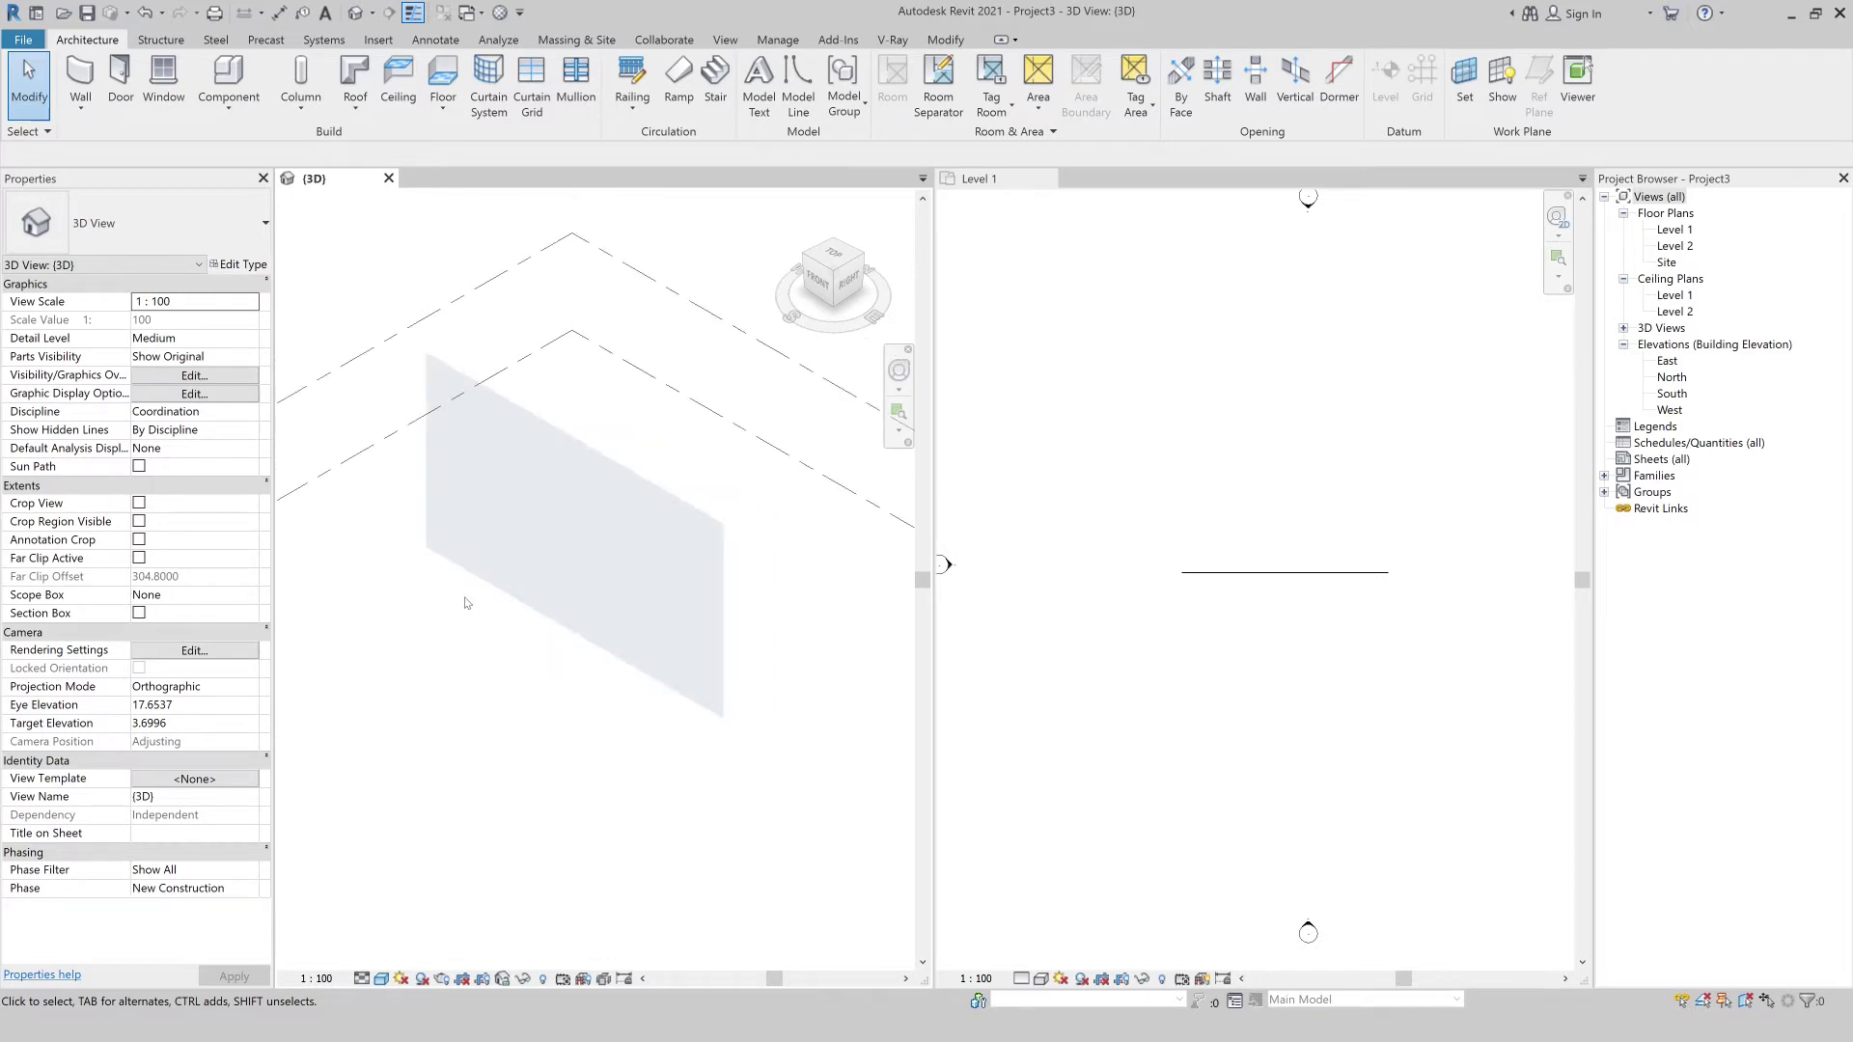
Add two vertical curtain grid lines along the curtain wall's top edge in 3D.
left_click(540, 114)
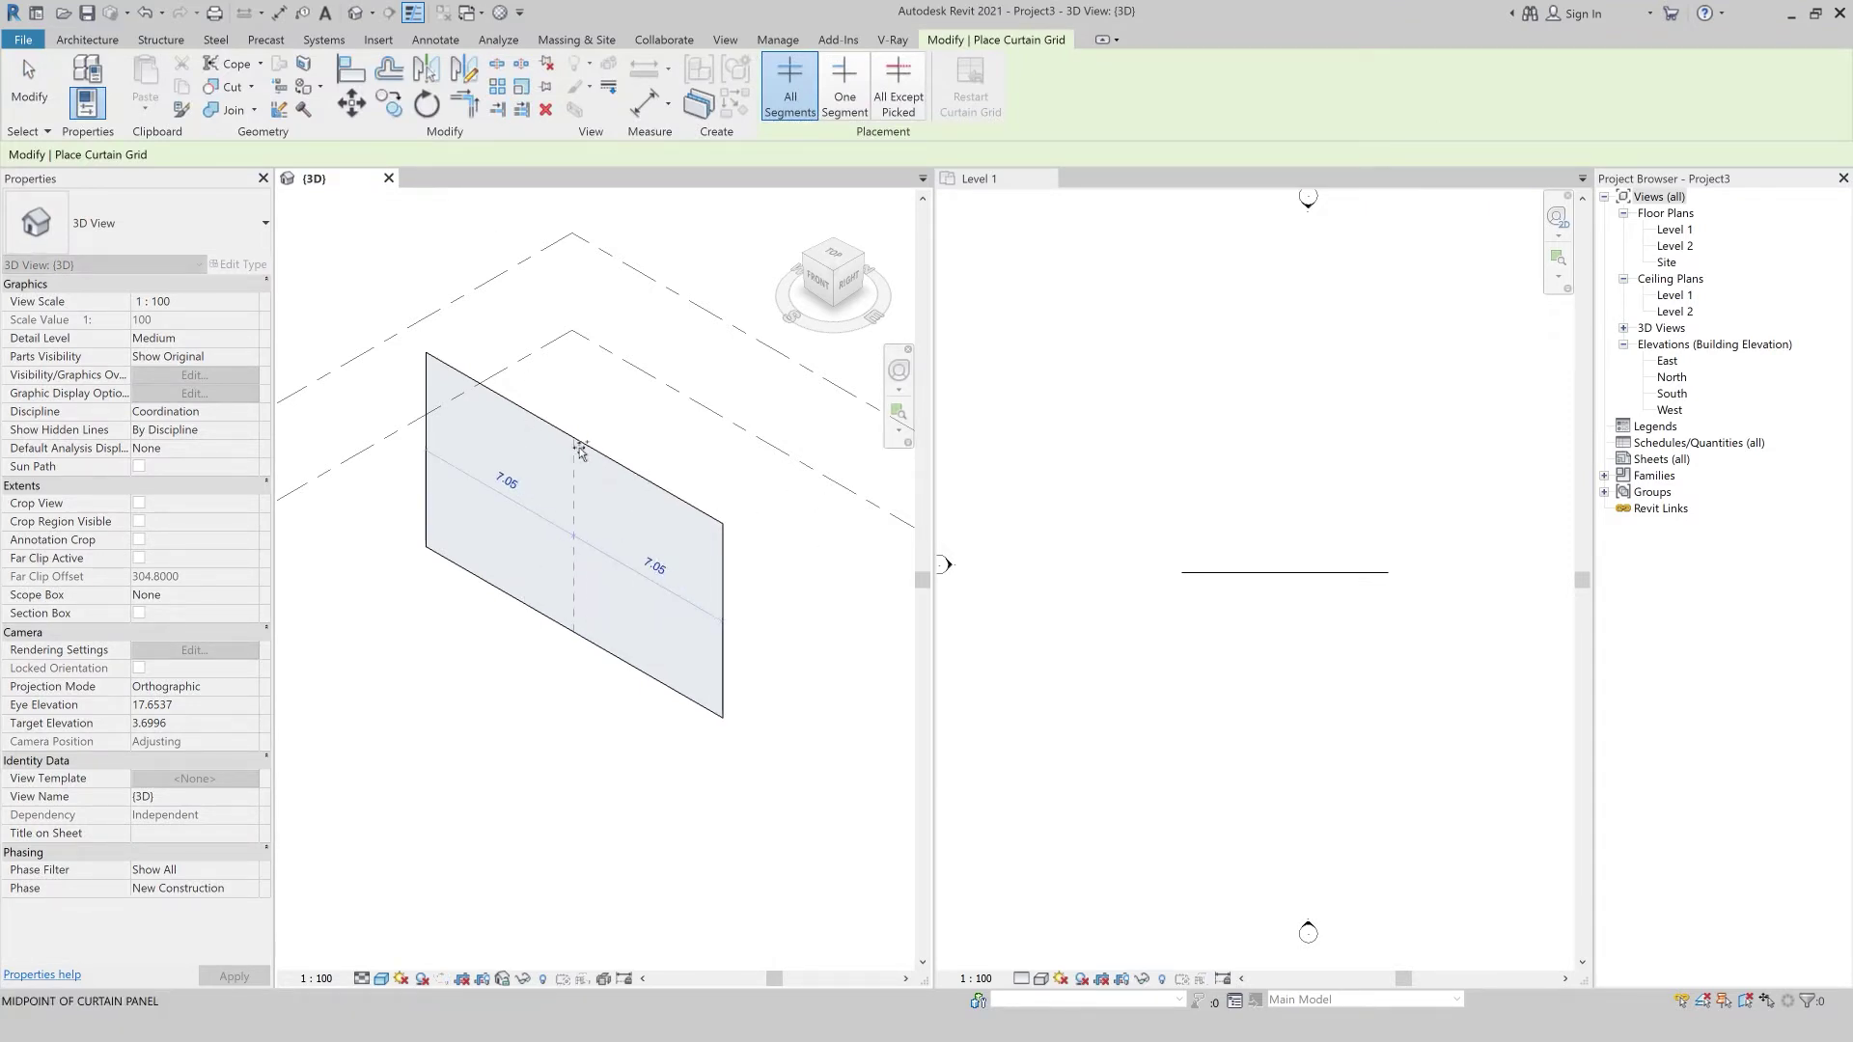
left_click(547, 431)
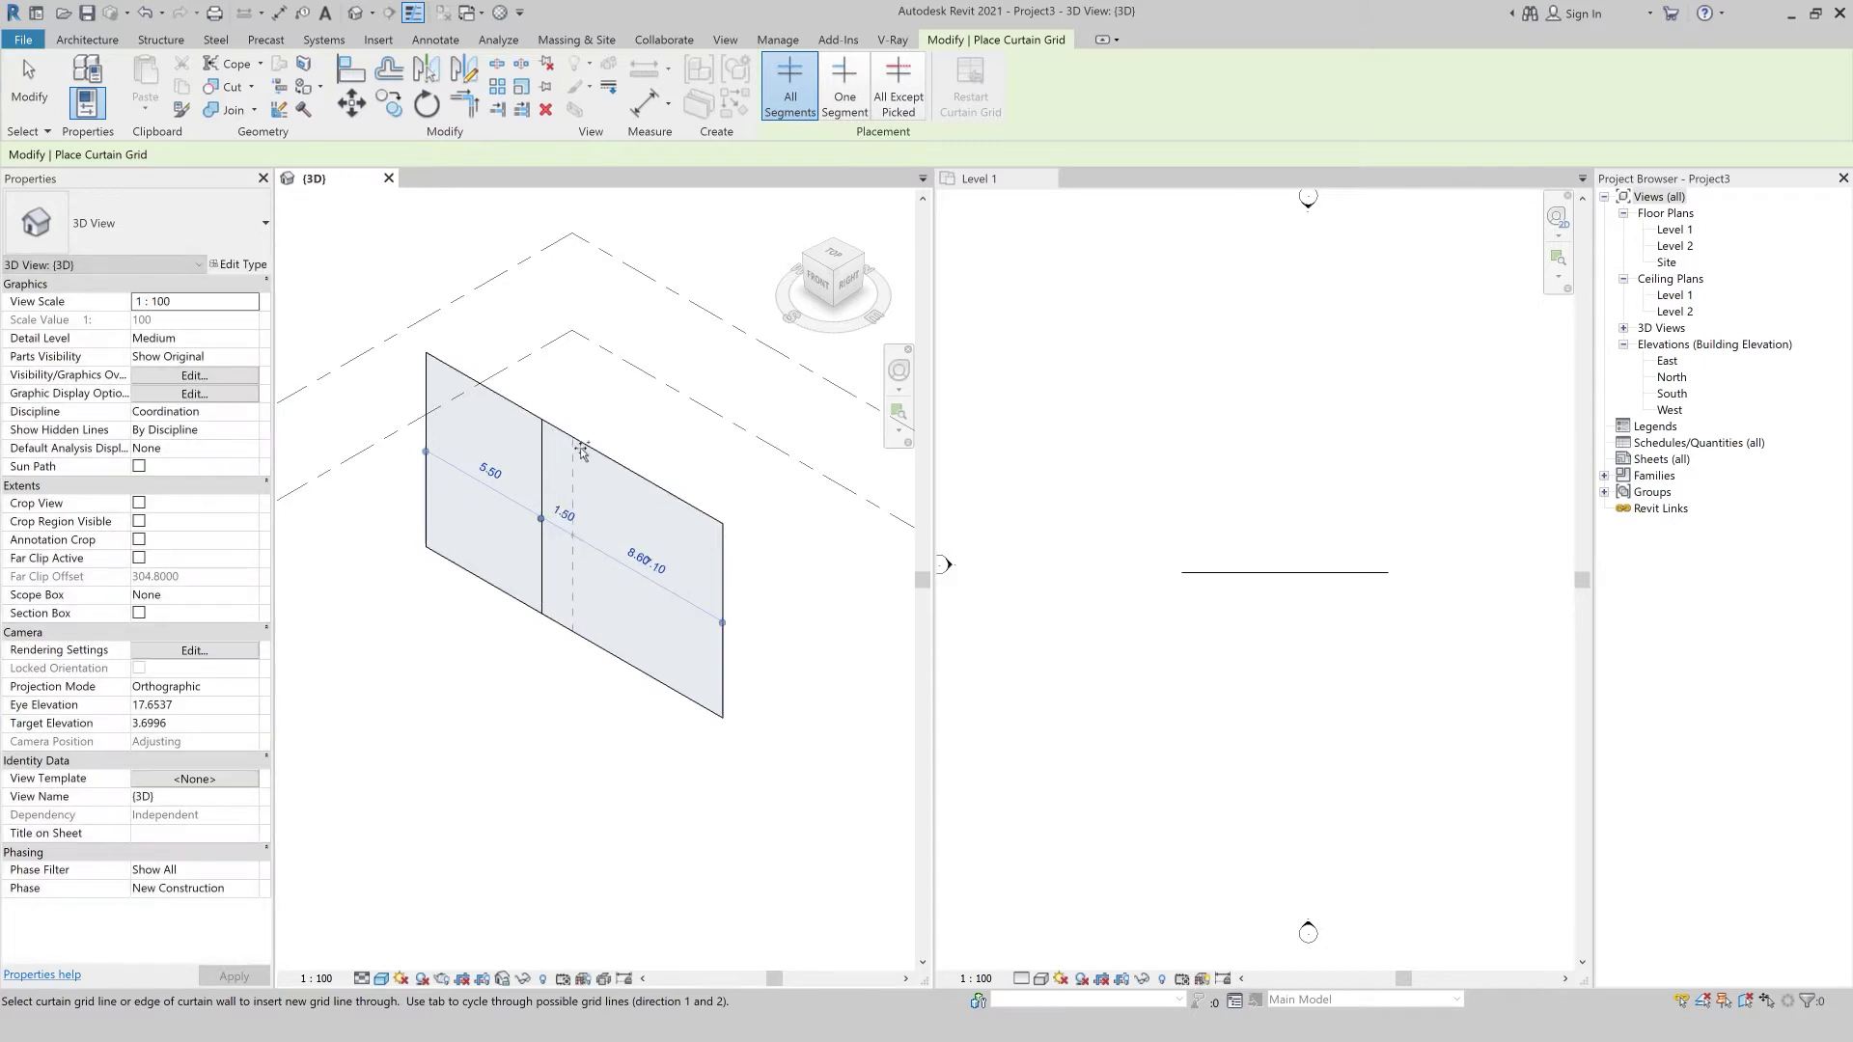
left_click(605, 561)
key("Escape")
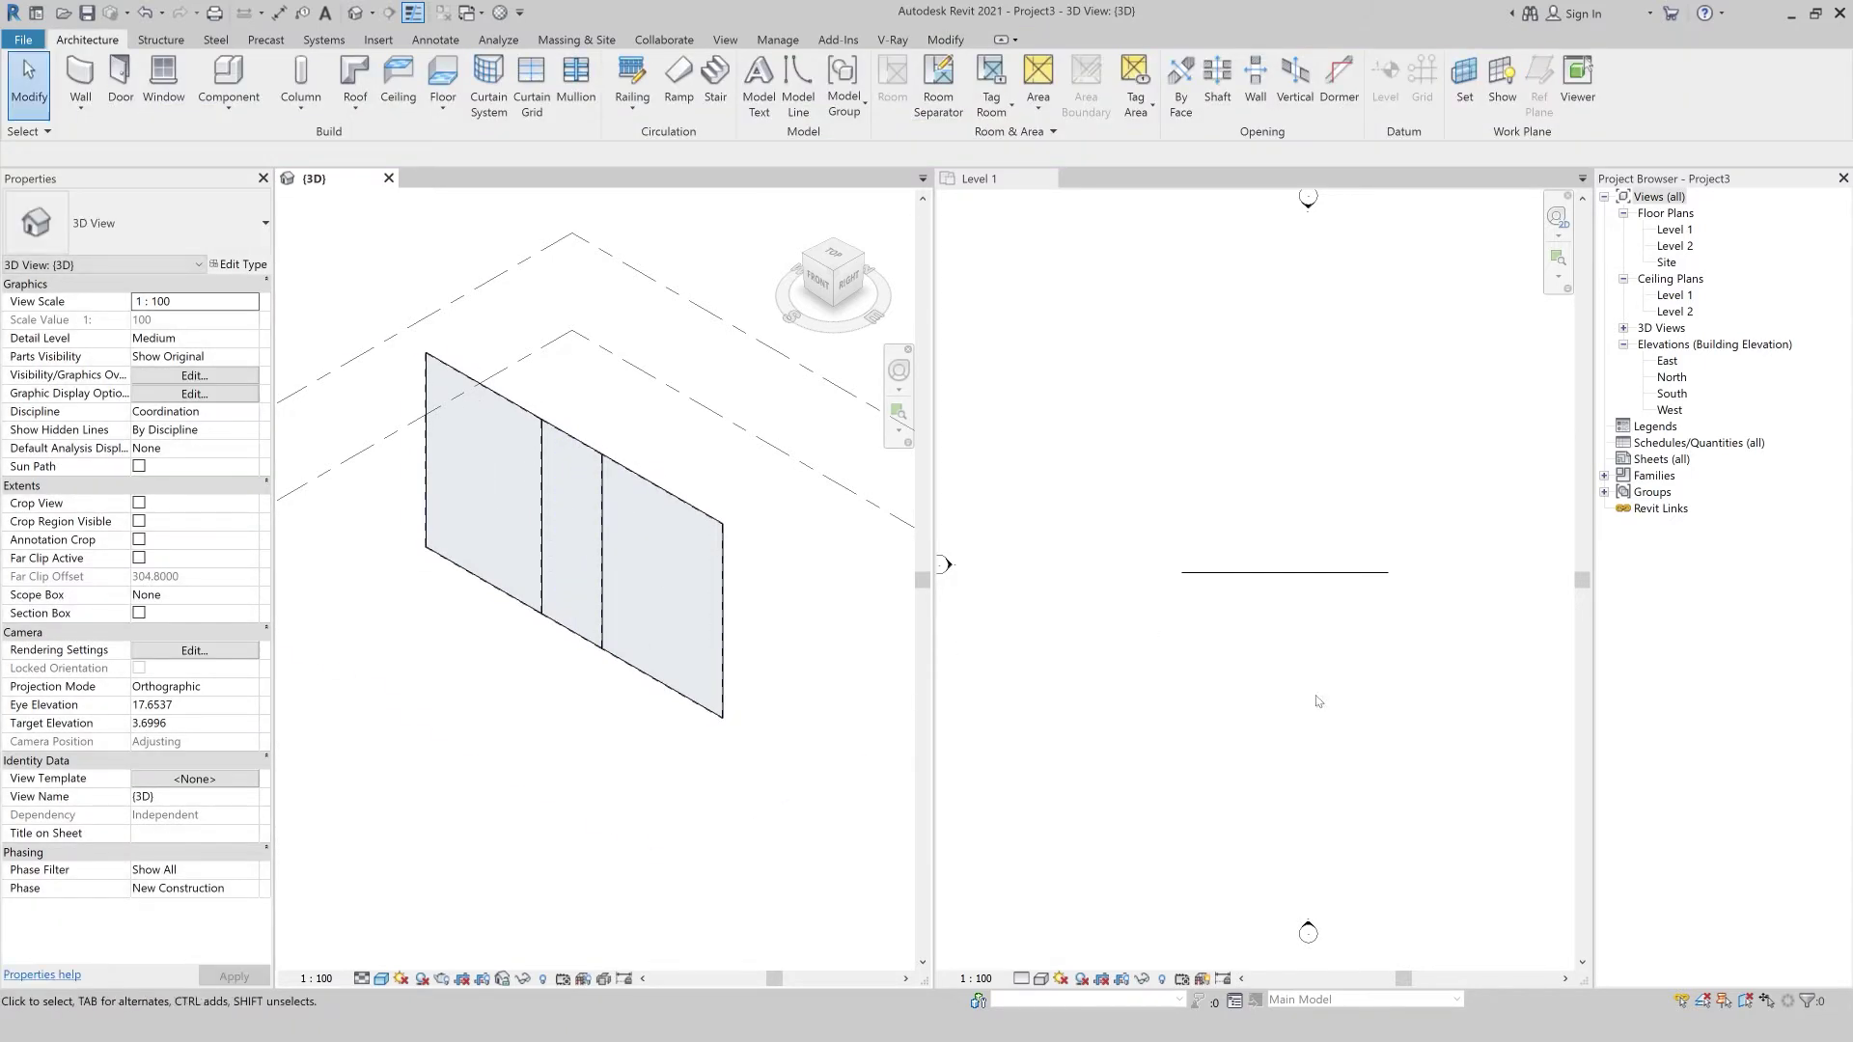
left_click(1320, 702)
scroll(1190, 598, "up", 3)
scroll(1190, 581, "up", 2)
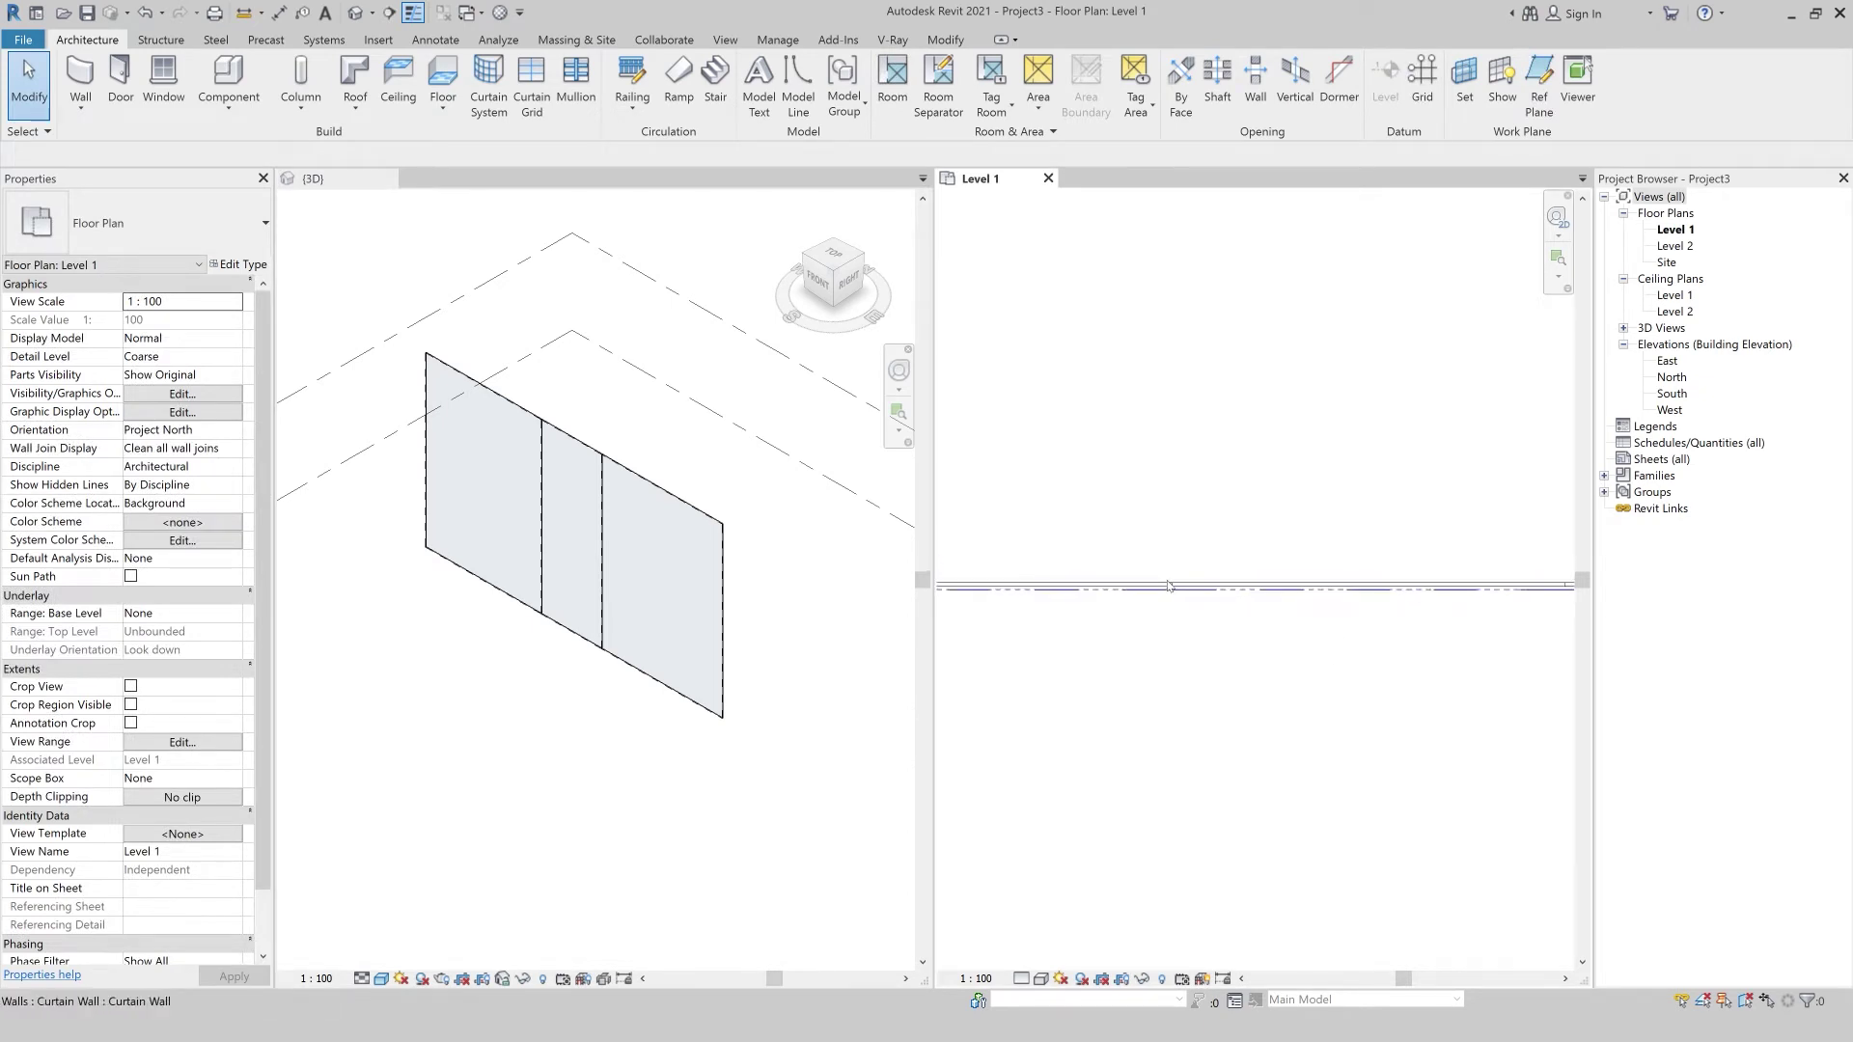
Change the grid line's temporary dimension to 2 so the middle panel is 2.00 wide.
left_click(1144, 587)
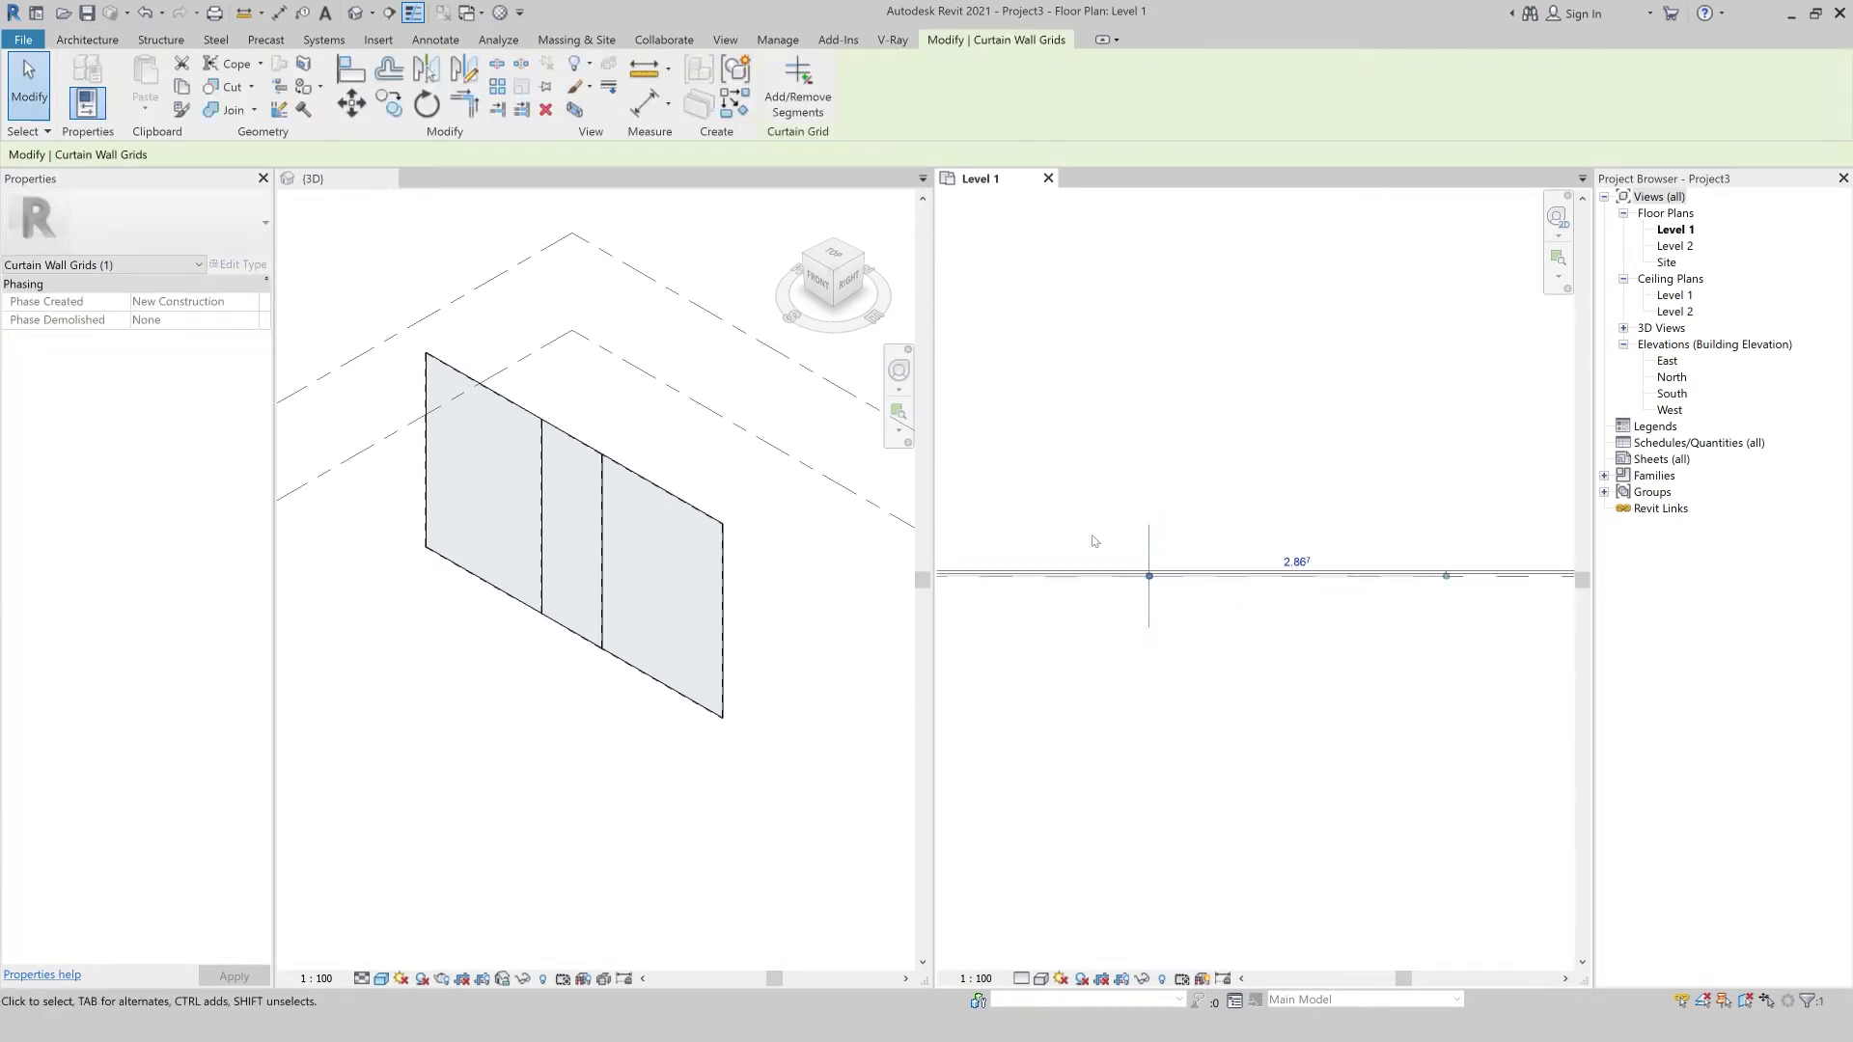
scroll(1351, 579, "up", 1)
scroll(1418, 611, "up", 1)
scroll(1416, 521, "up", 1)
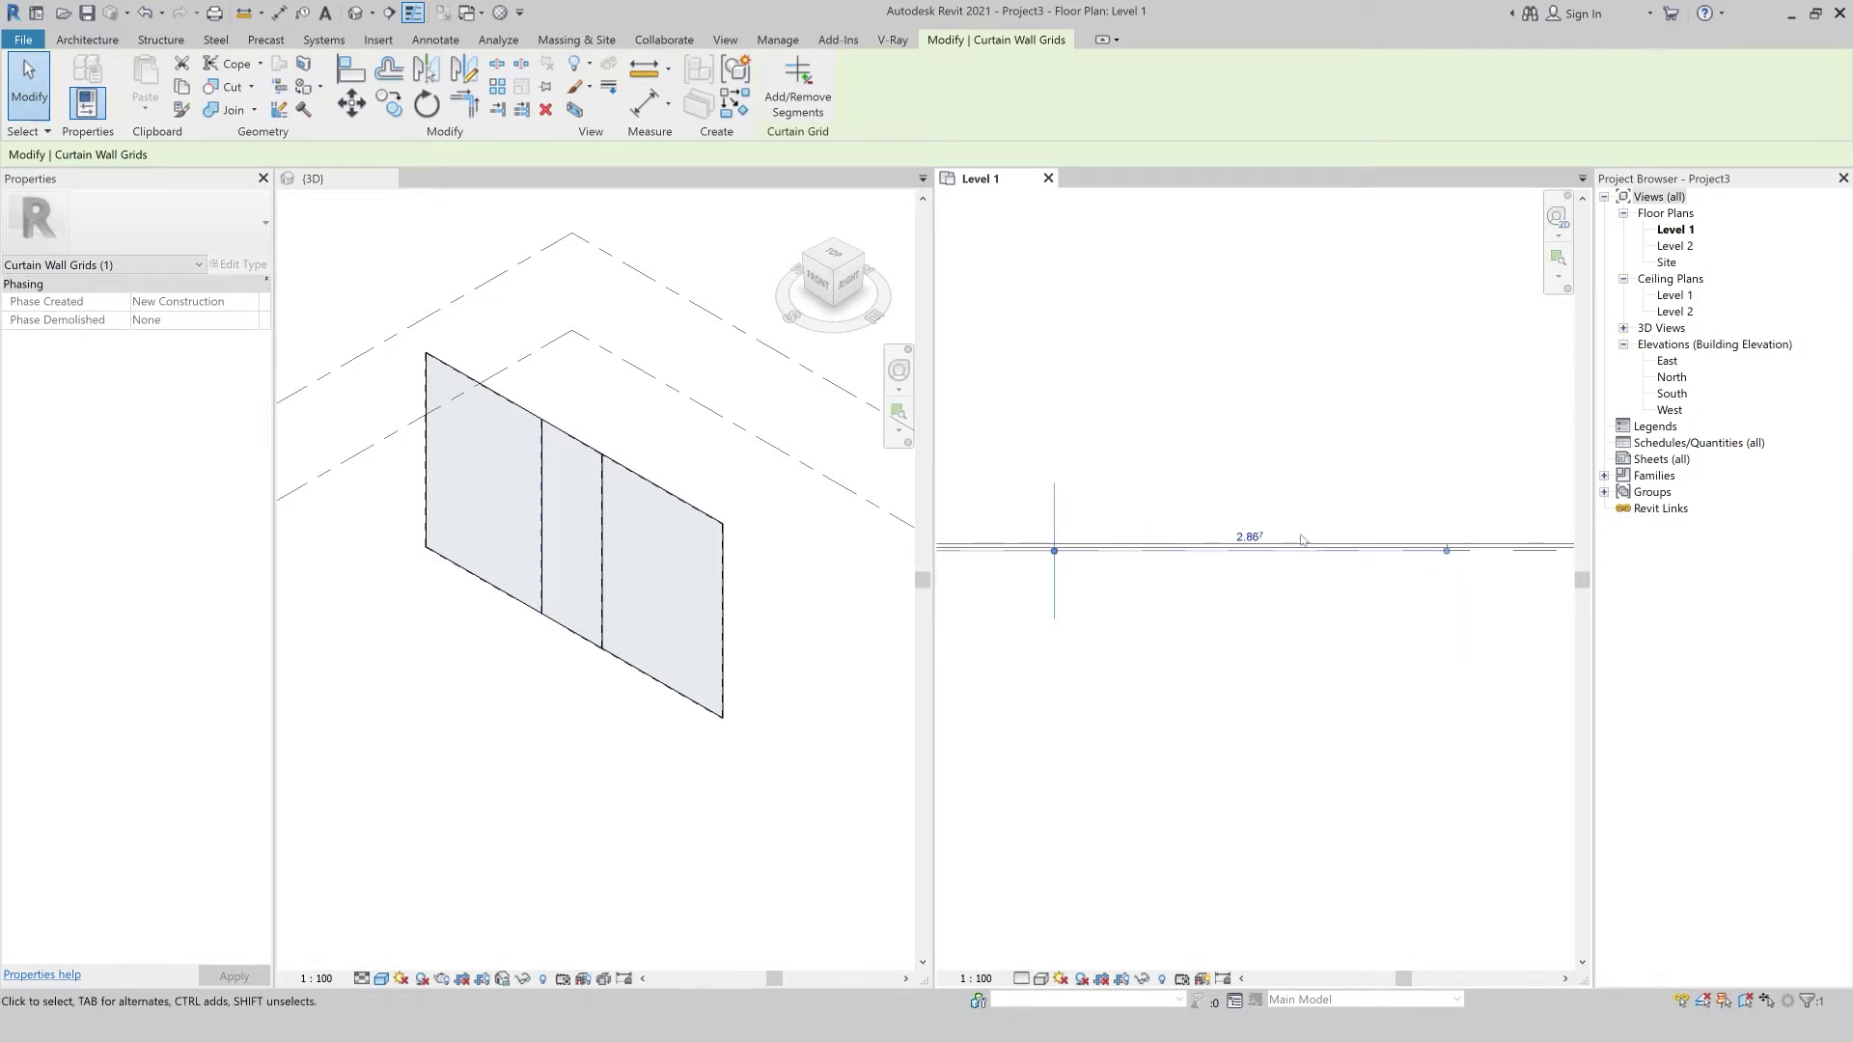
left_click(1248, 537)
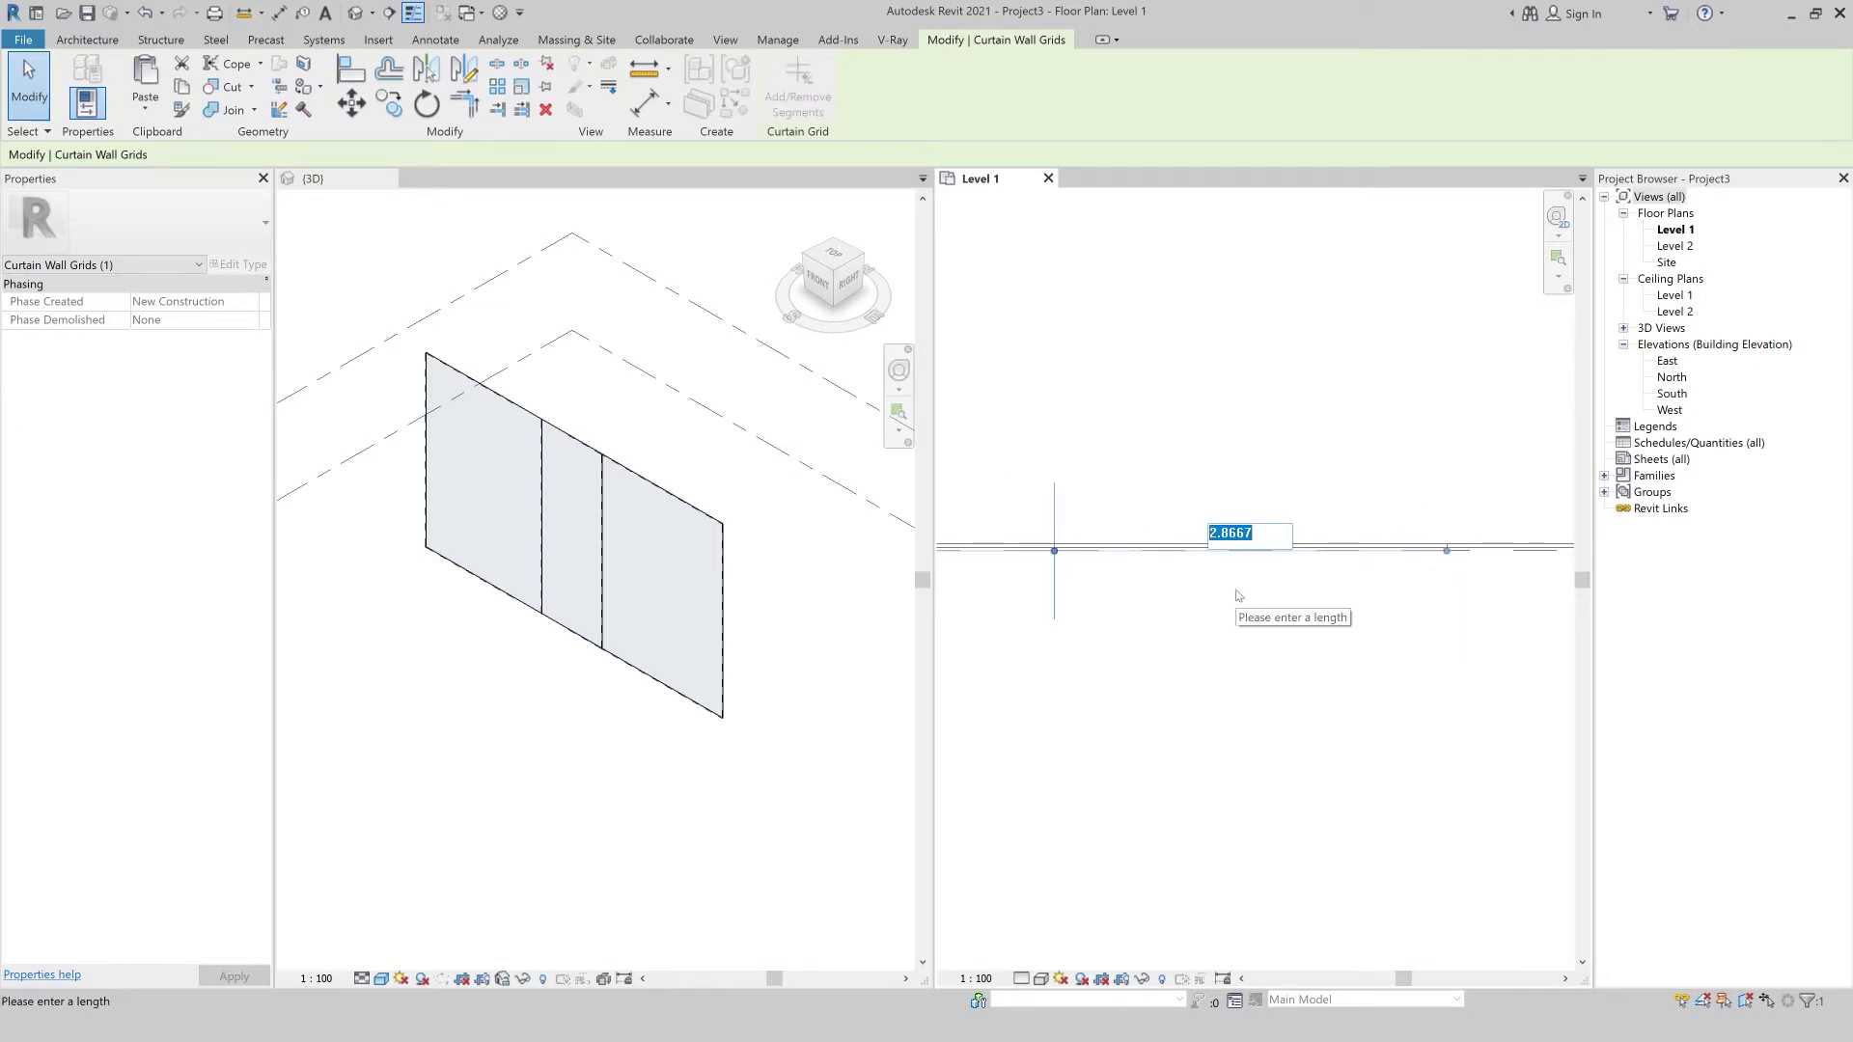
key("BackSpace")
type("2")
key("Return")
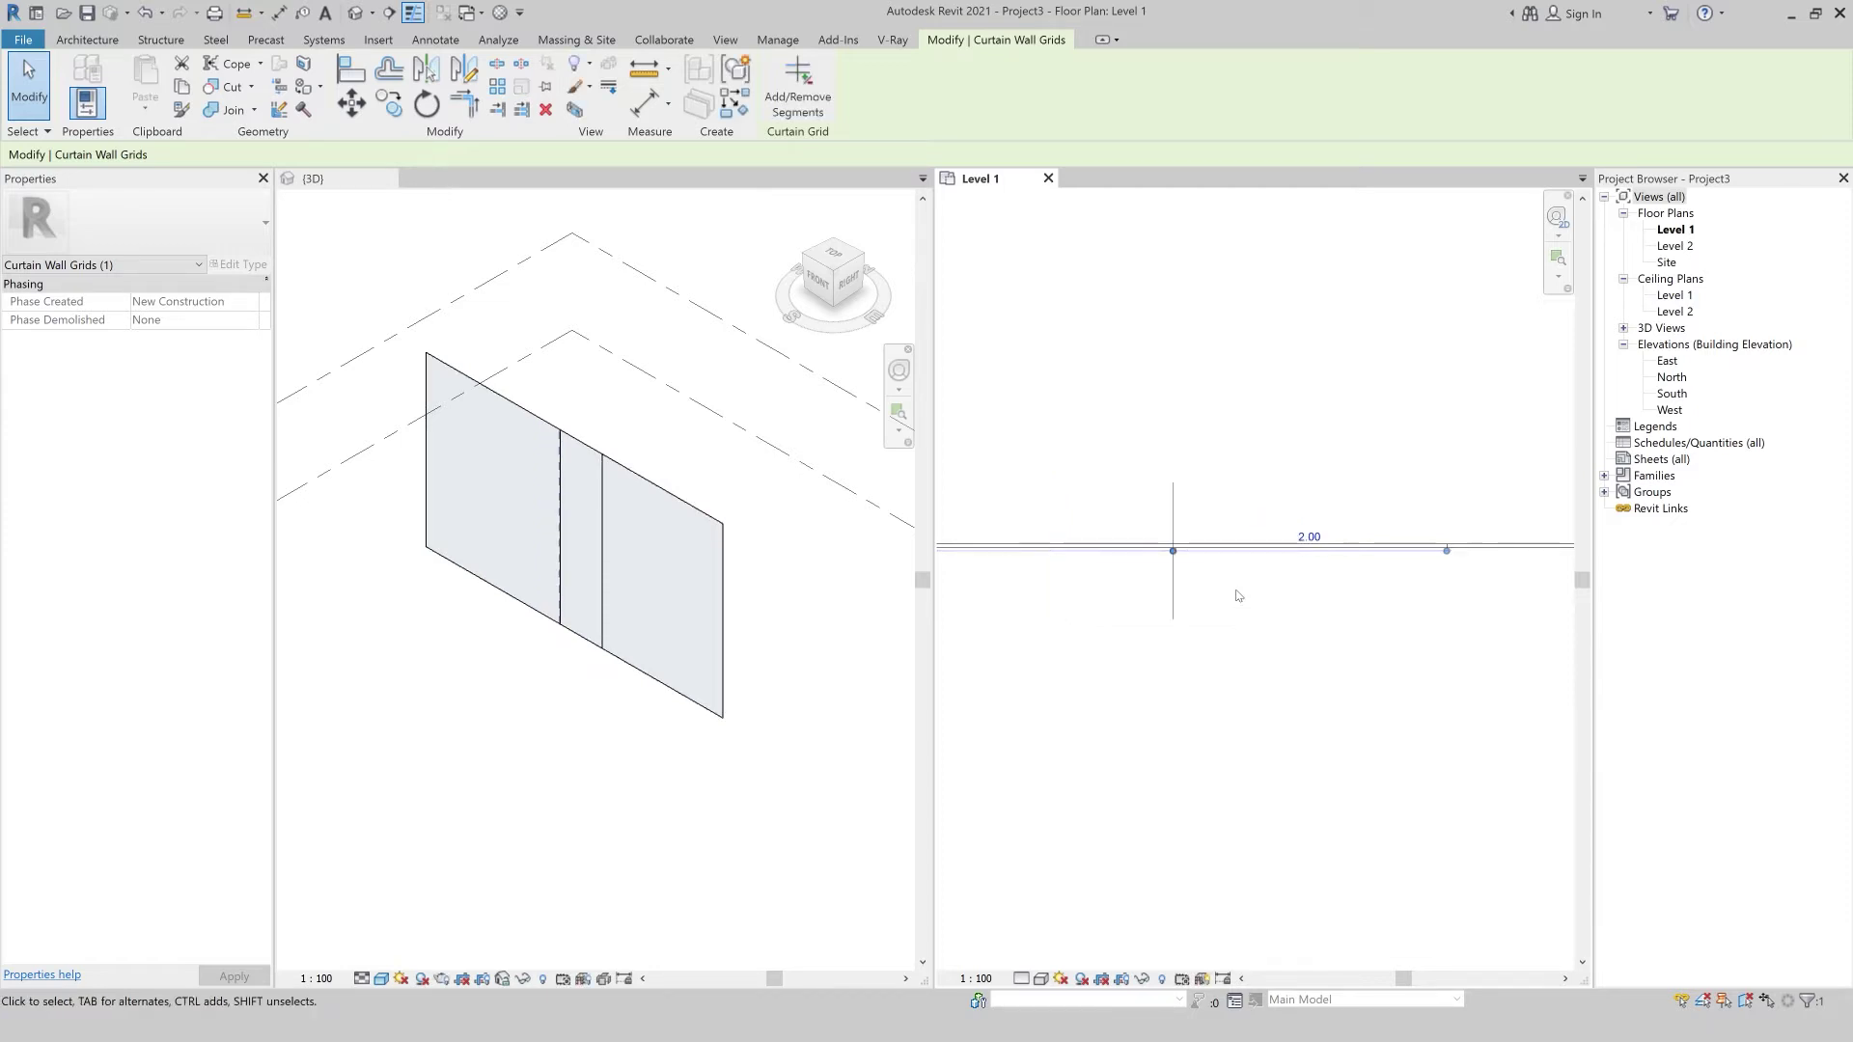
left_click(585, 562)
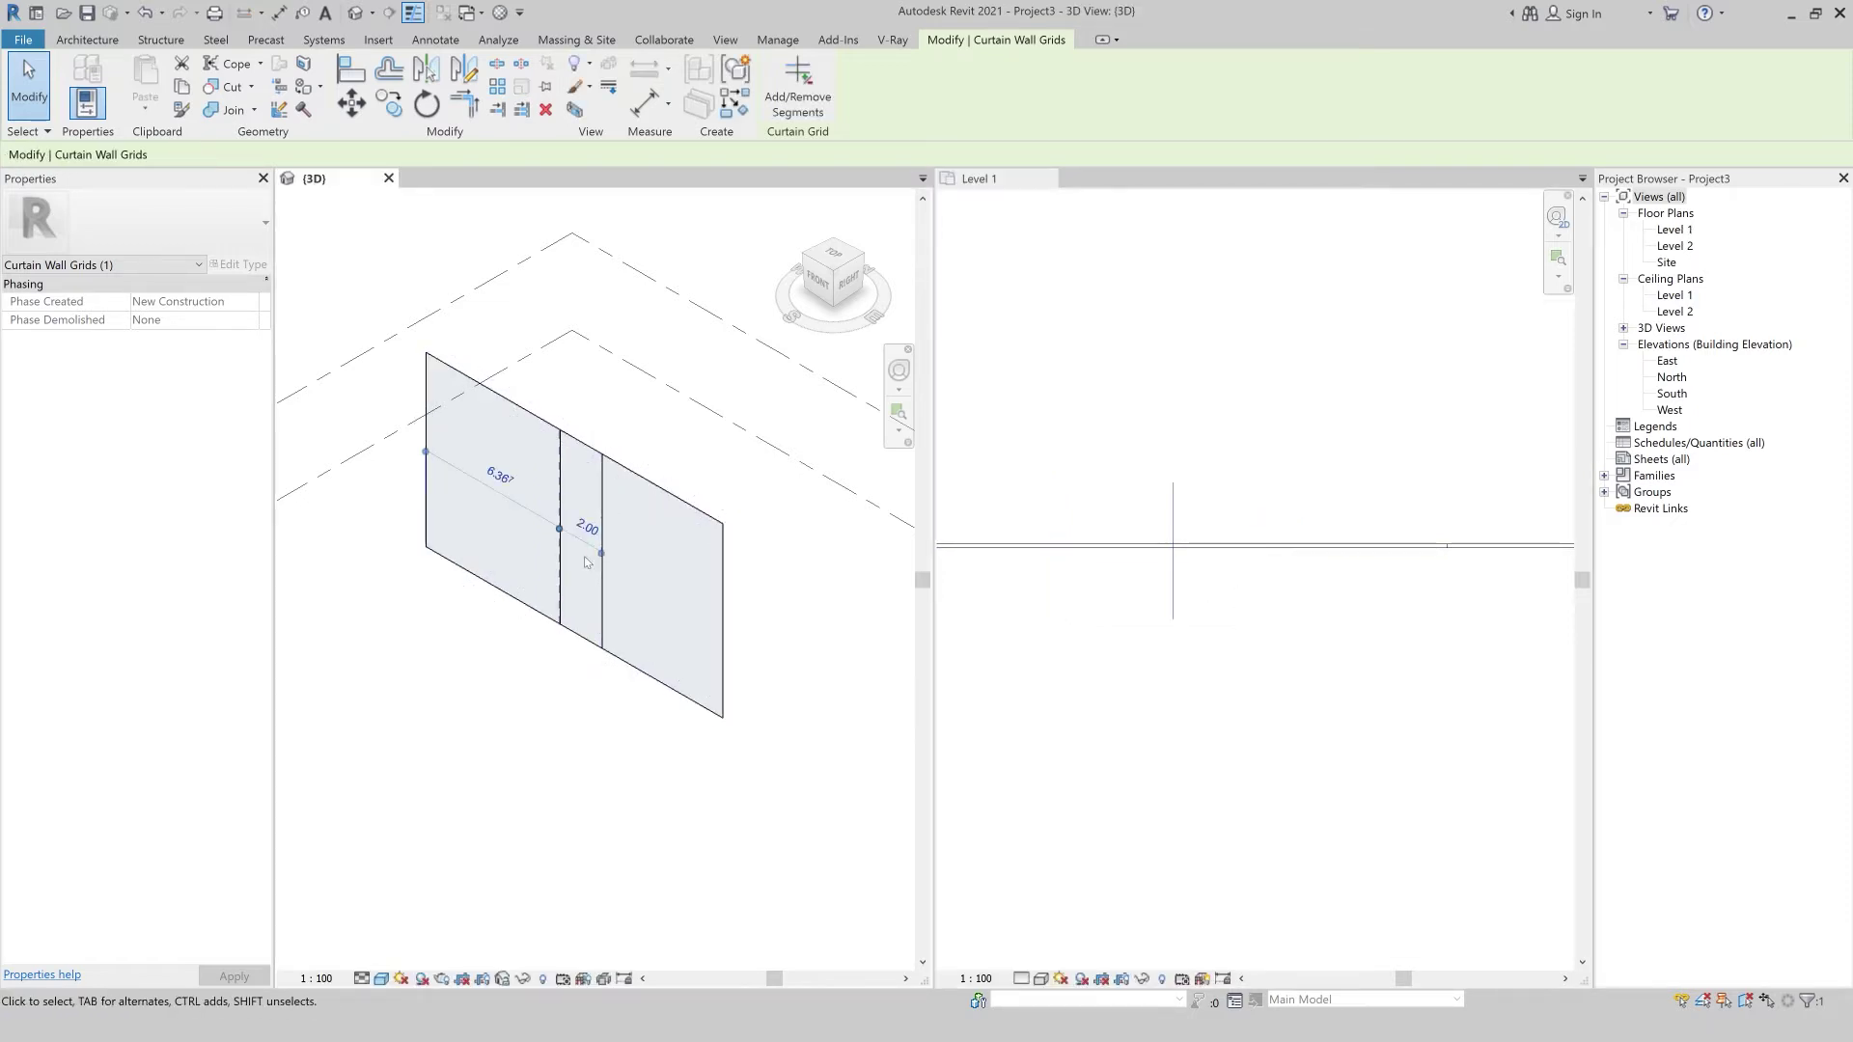
left_click(578, 749)
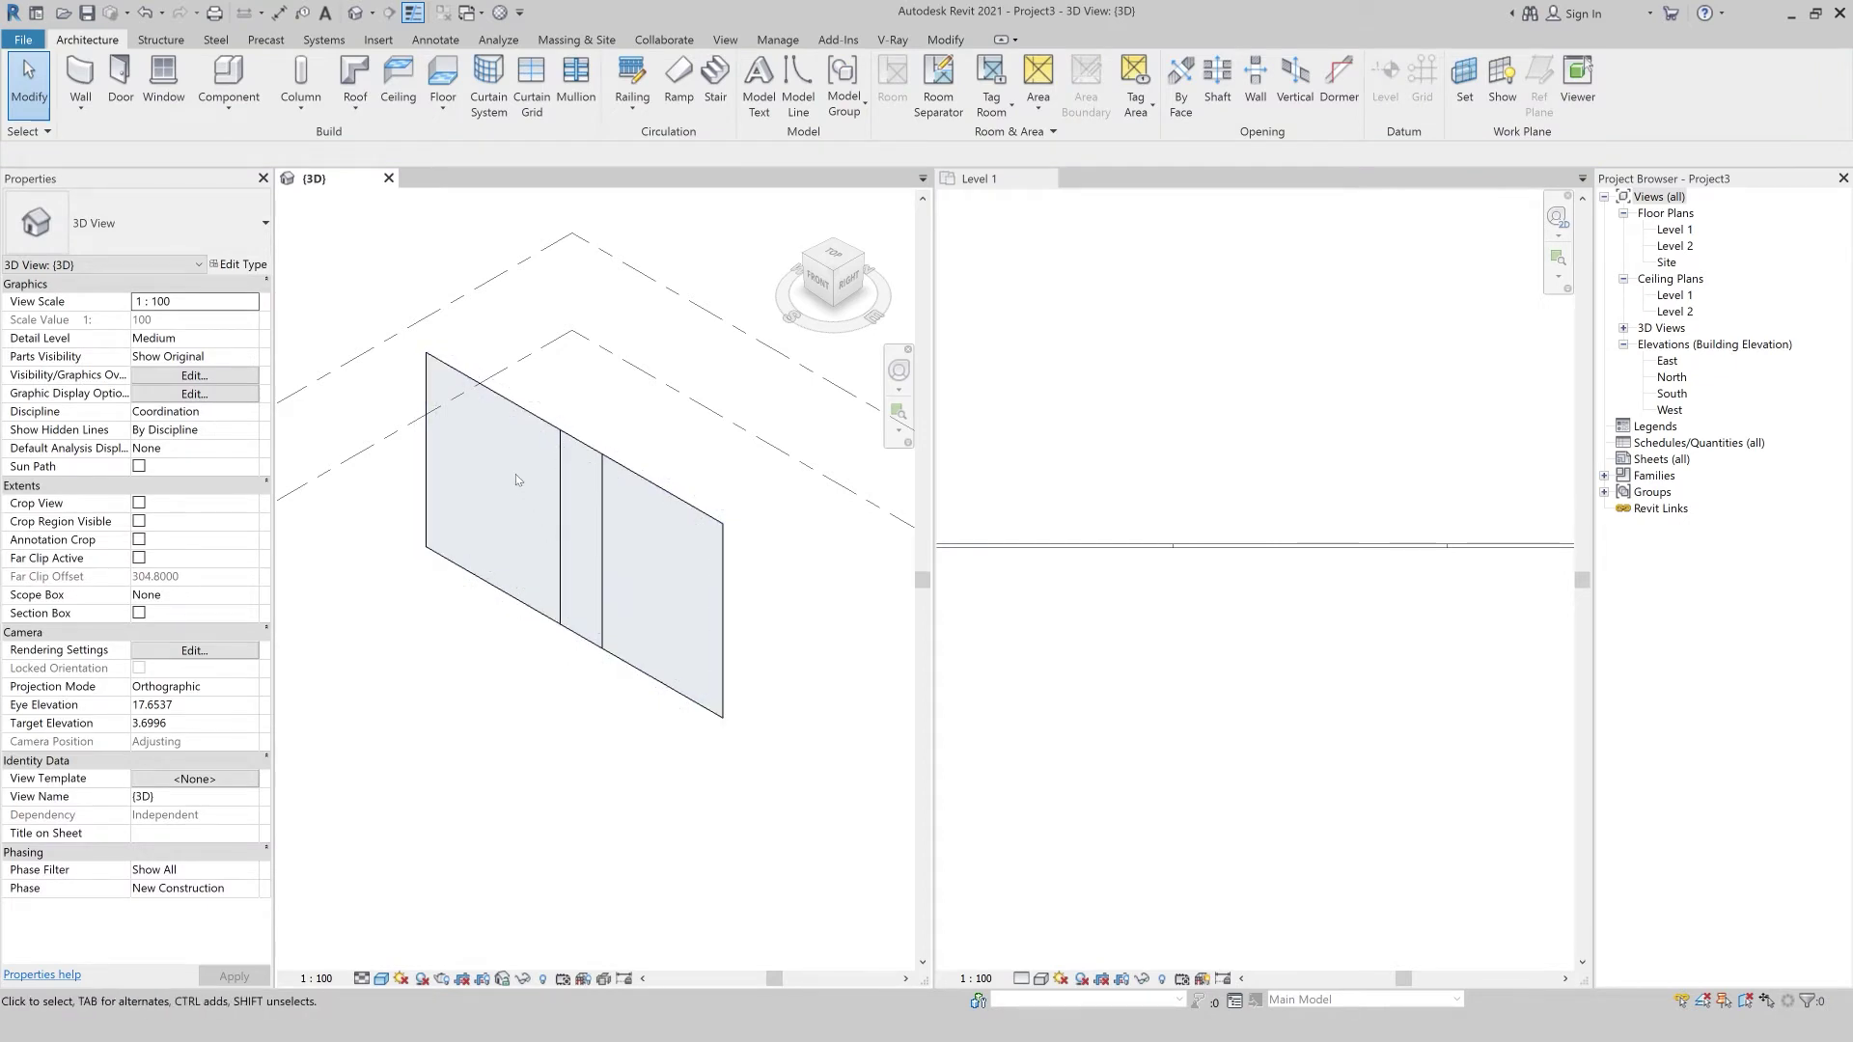
Add a horizontal curtain grid line and confirm the lower middle panel is 2.0 by 4.0.
left_click(531, 82)
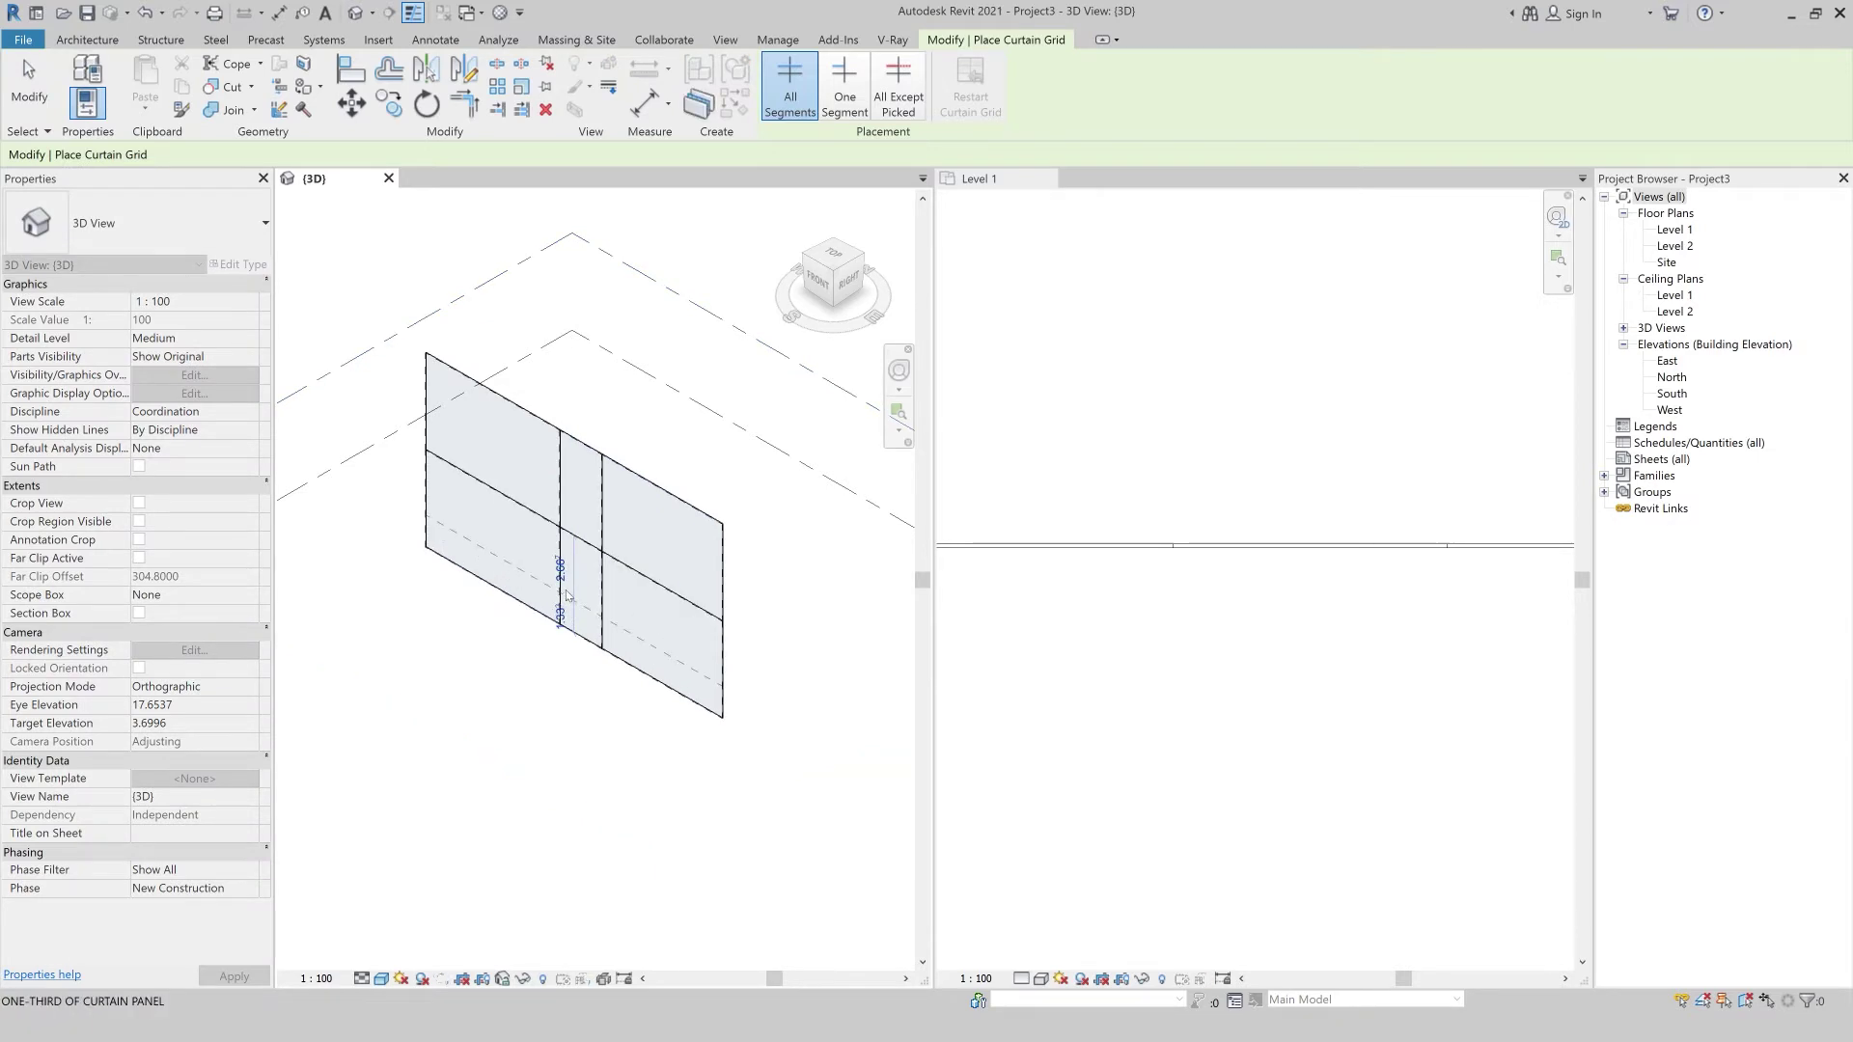
key("Escape")
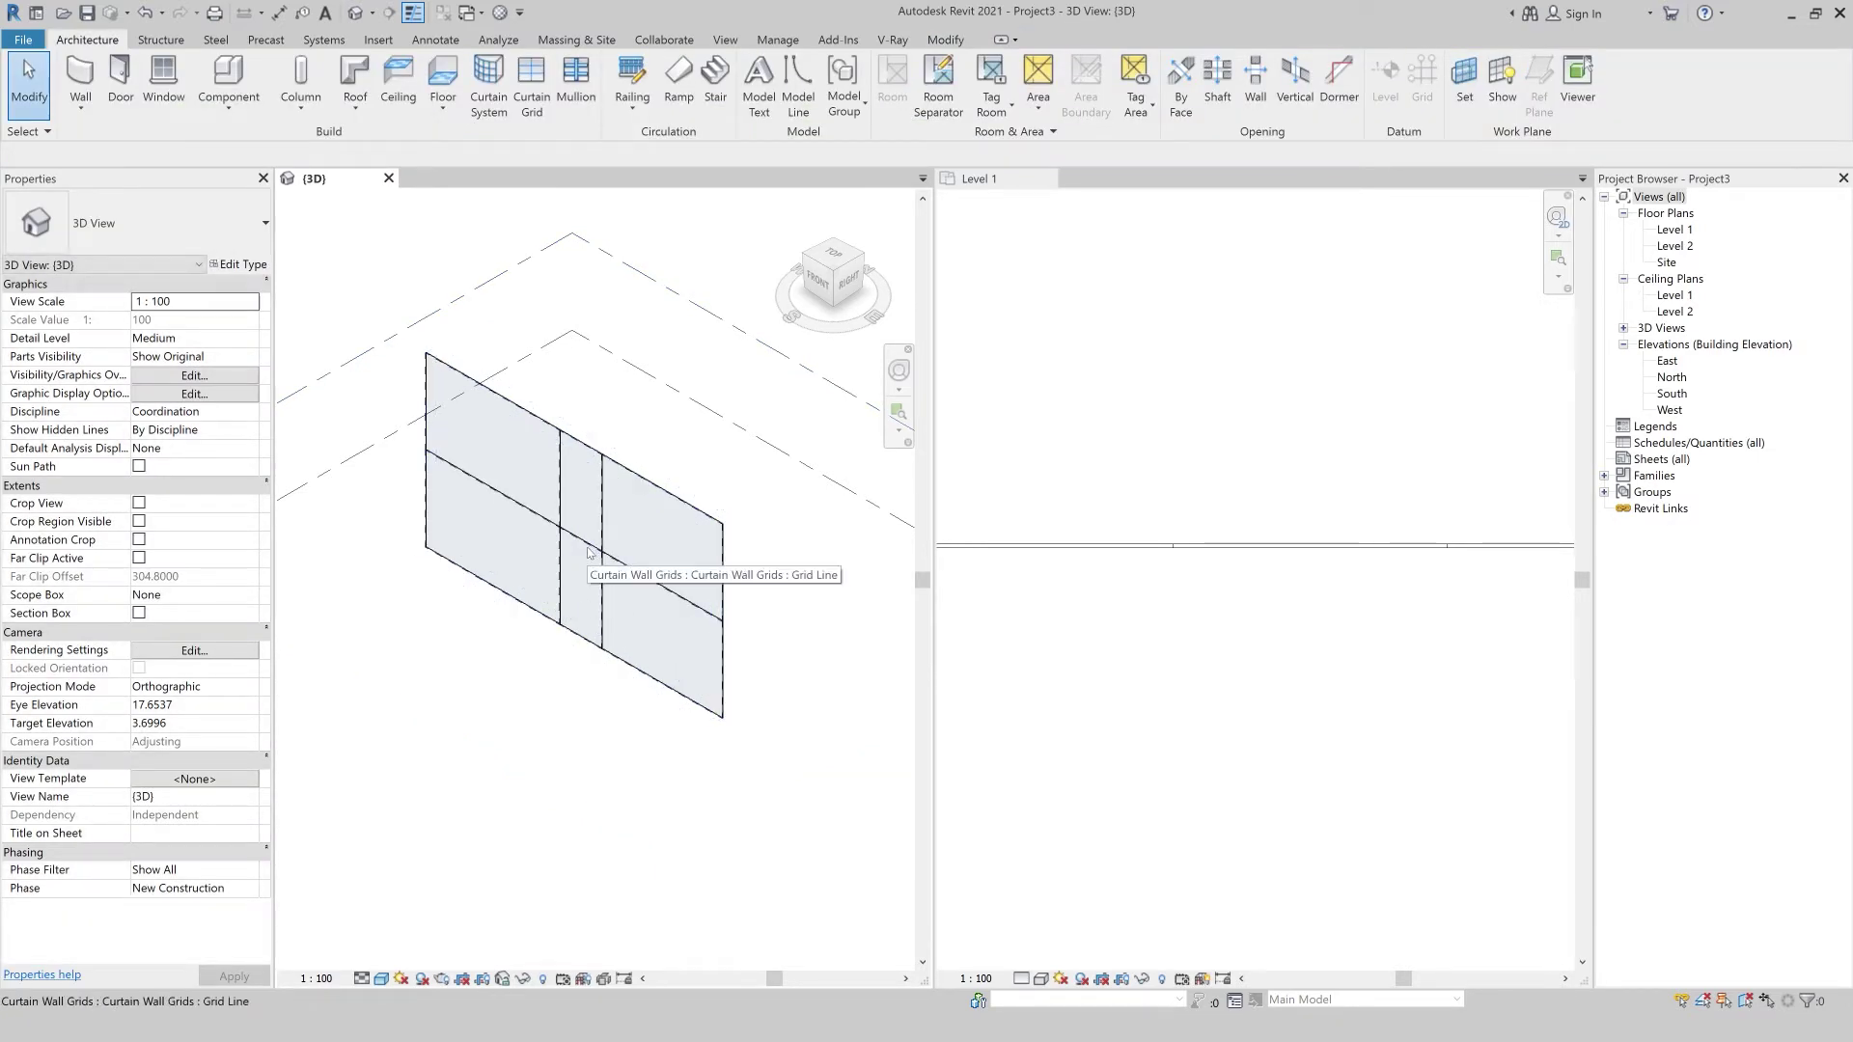
key("Tab")
key("Tab")
key("Tab")
left_click(576, 637)
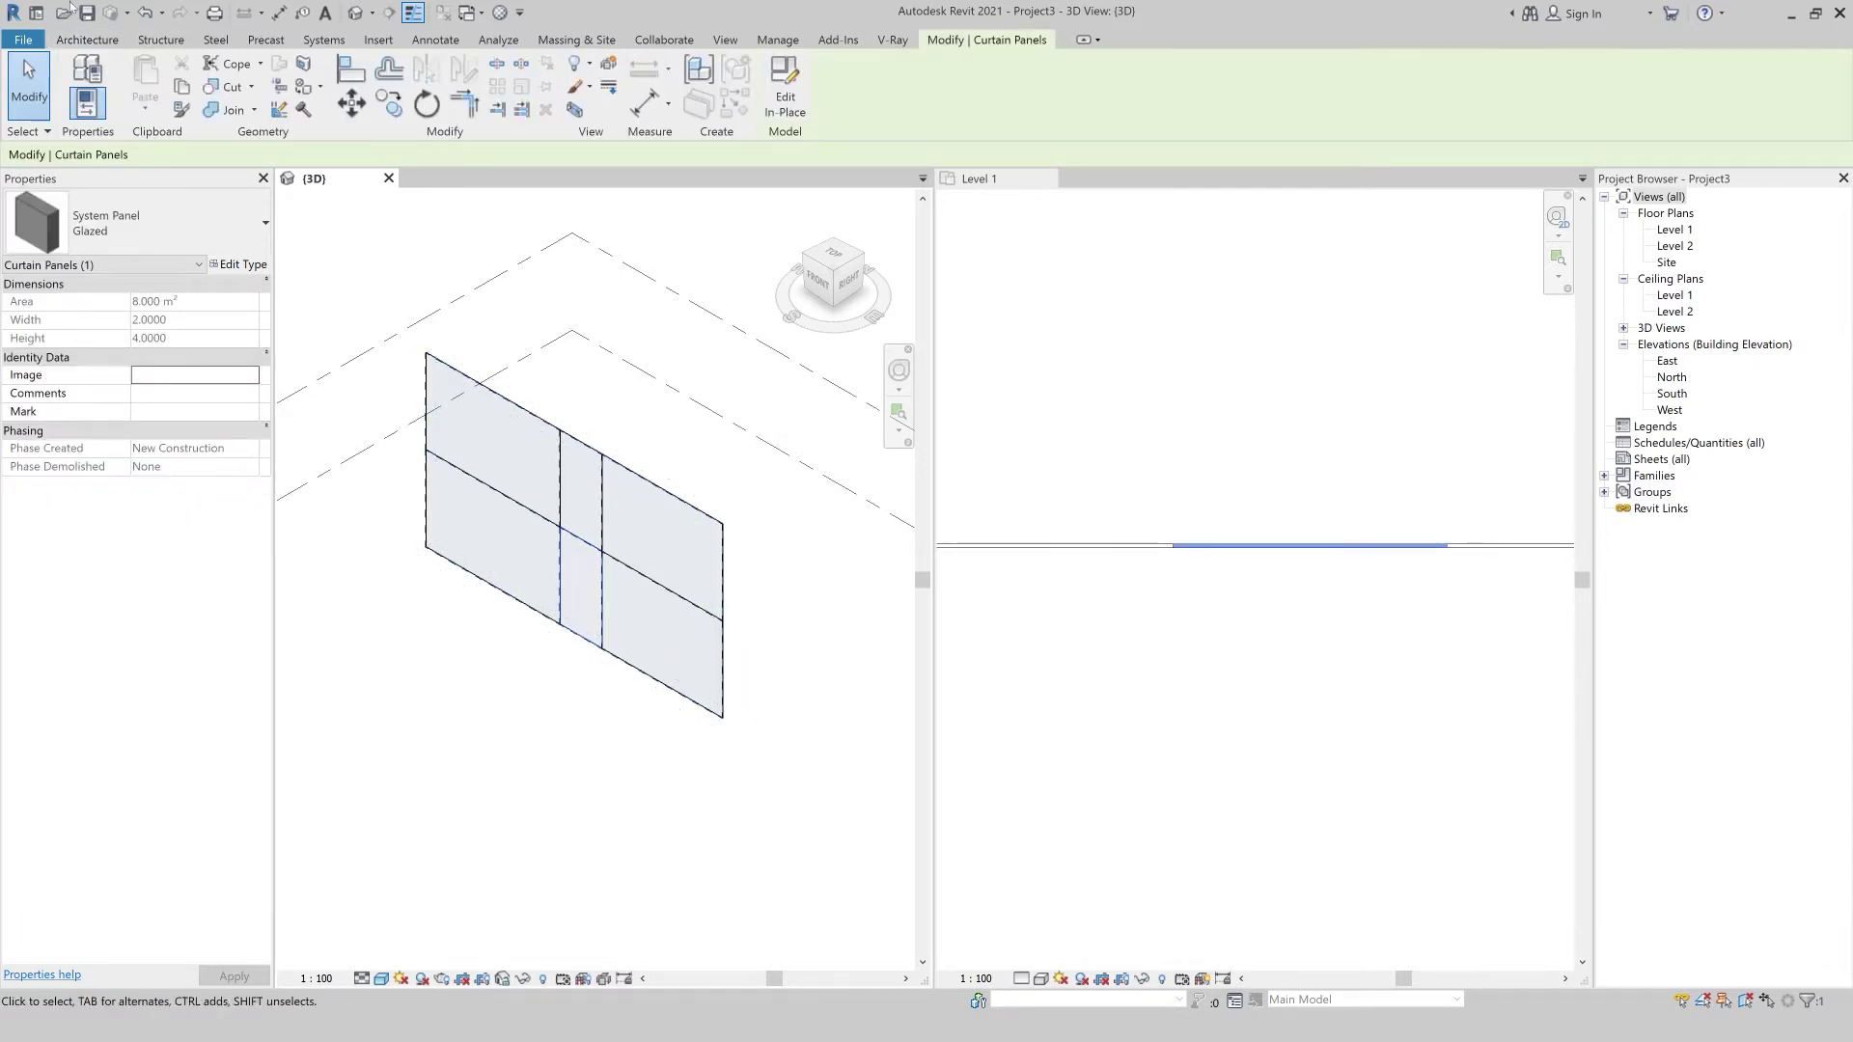
left_click(86, 40)
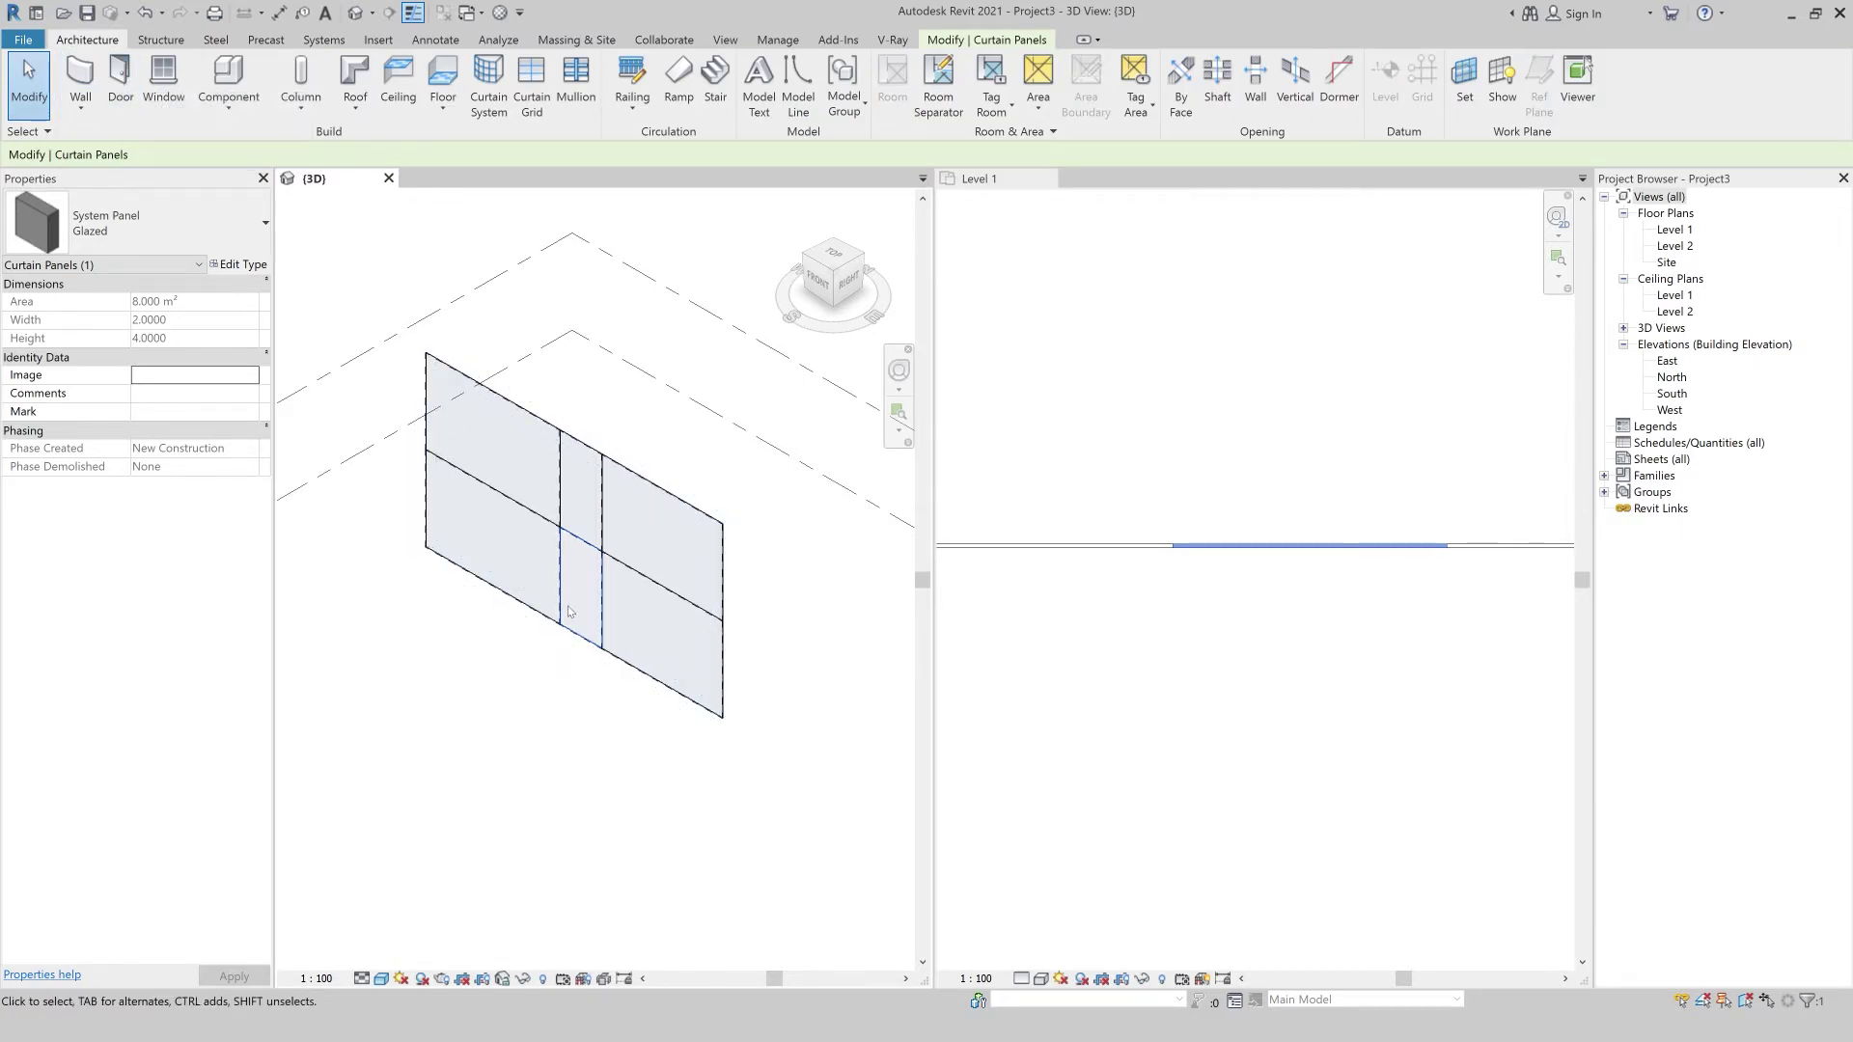
left_click(564, 674)
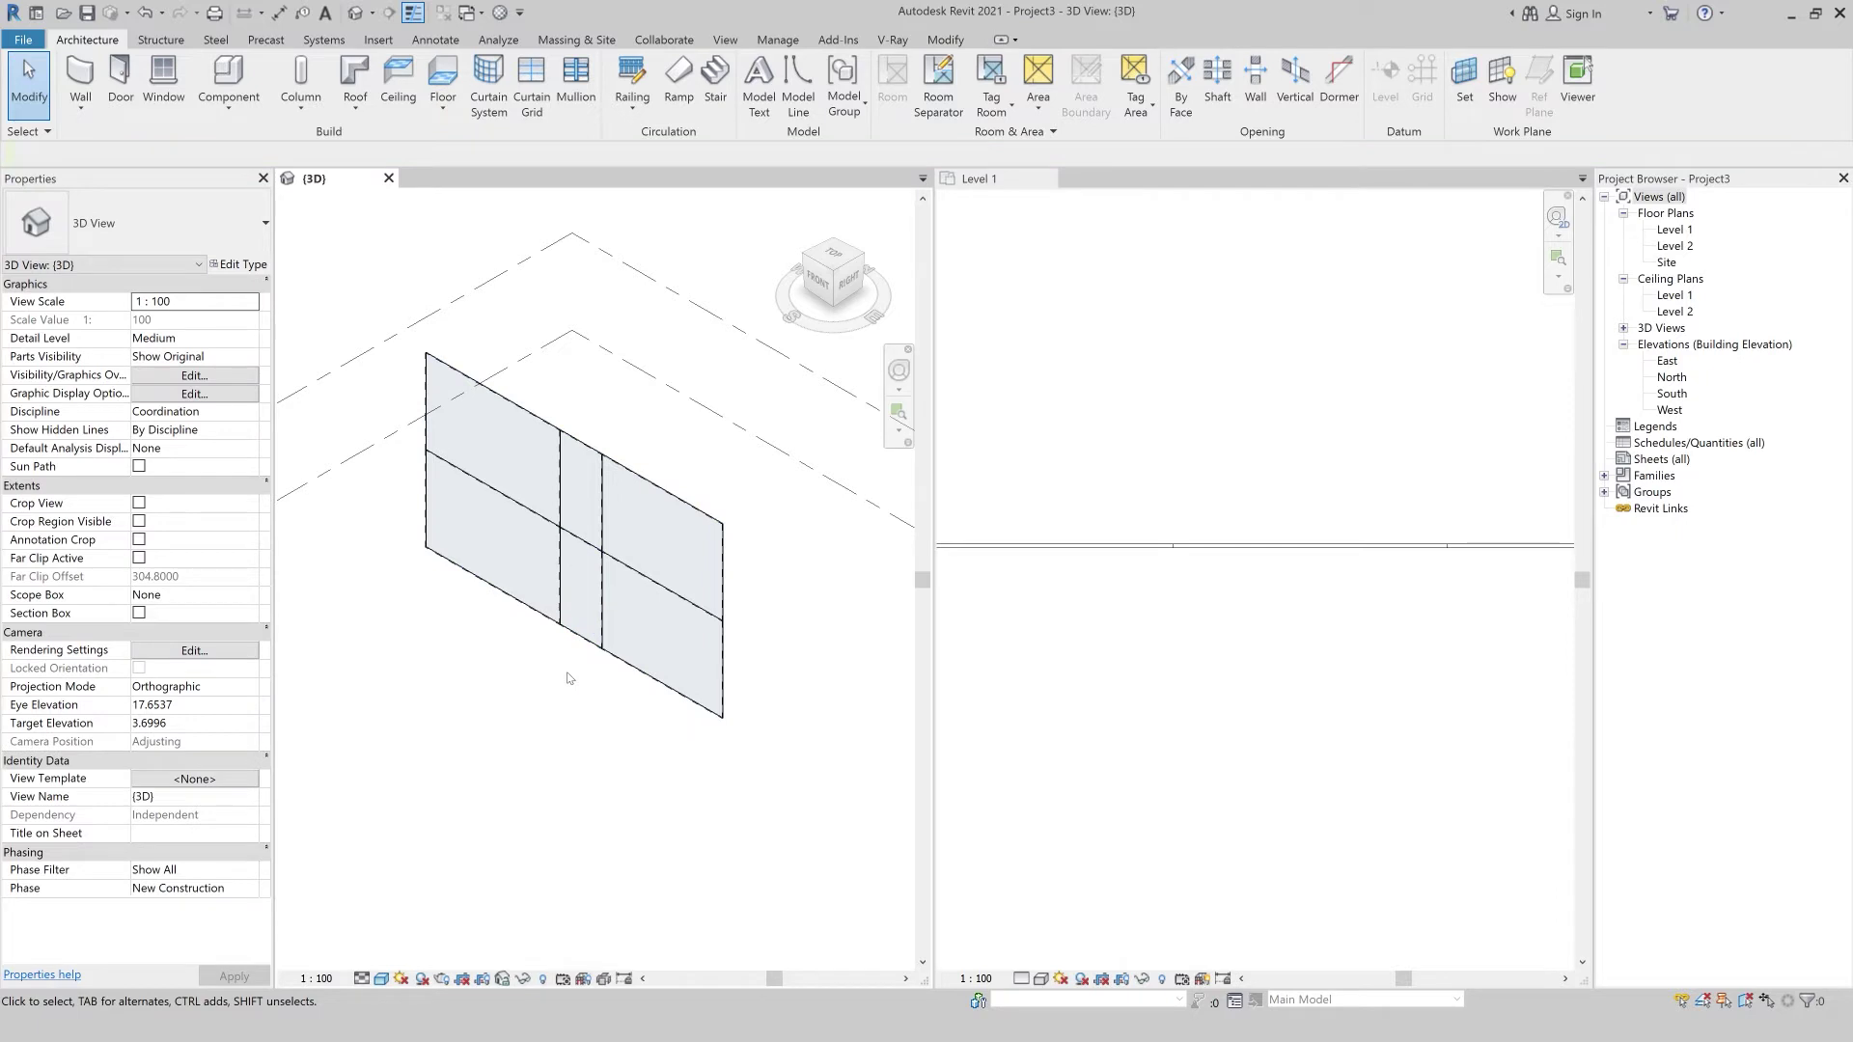
left_click(120, 79)
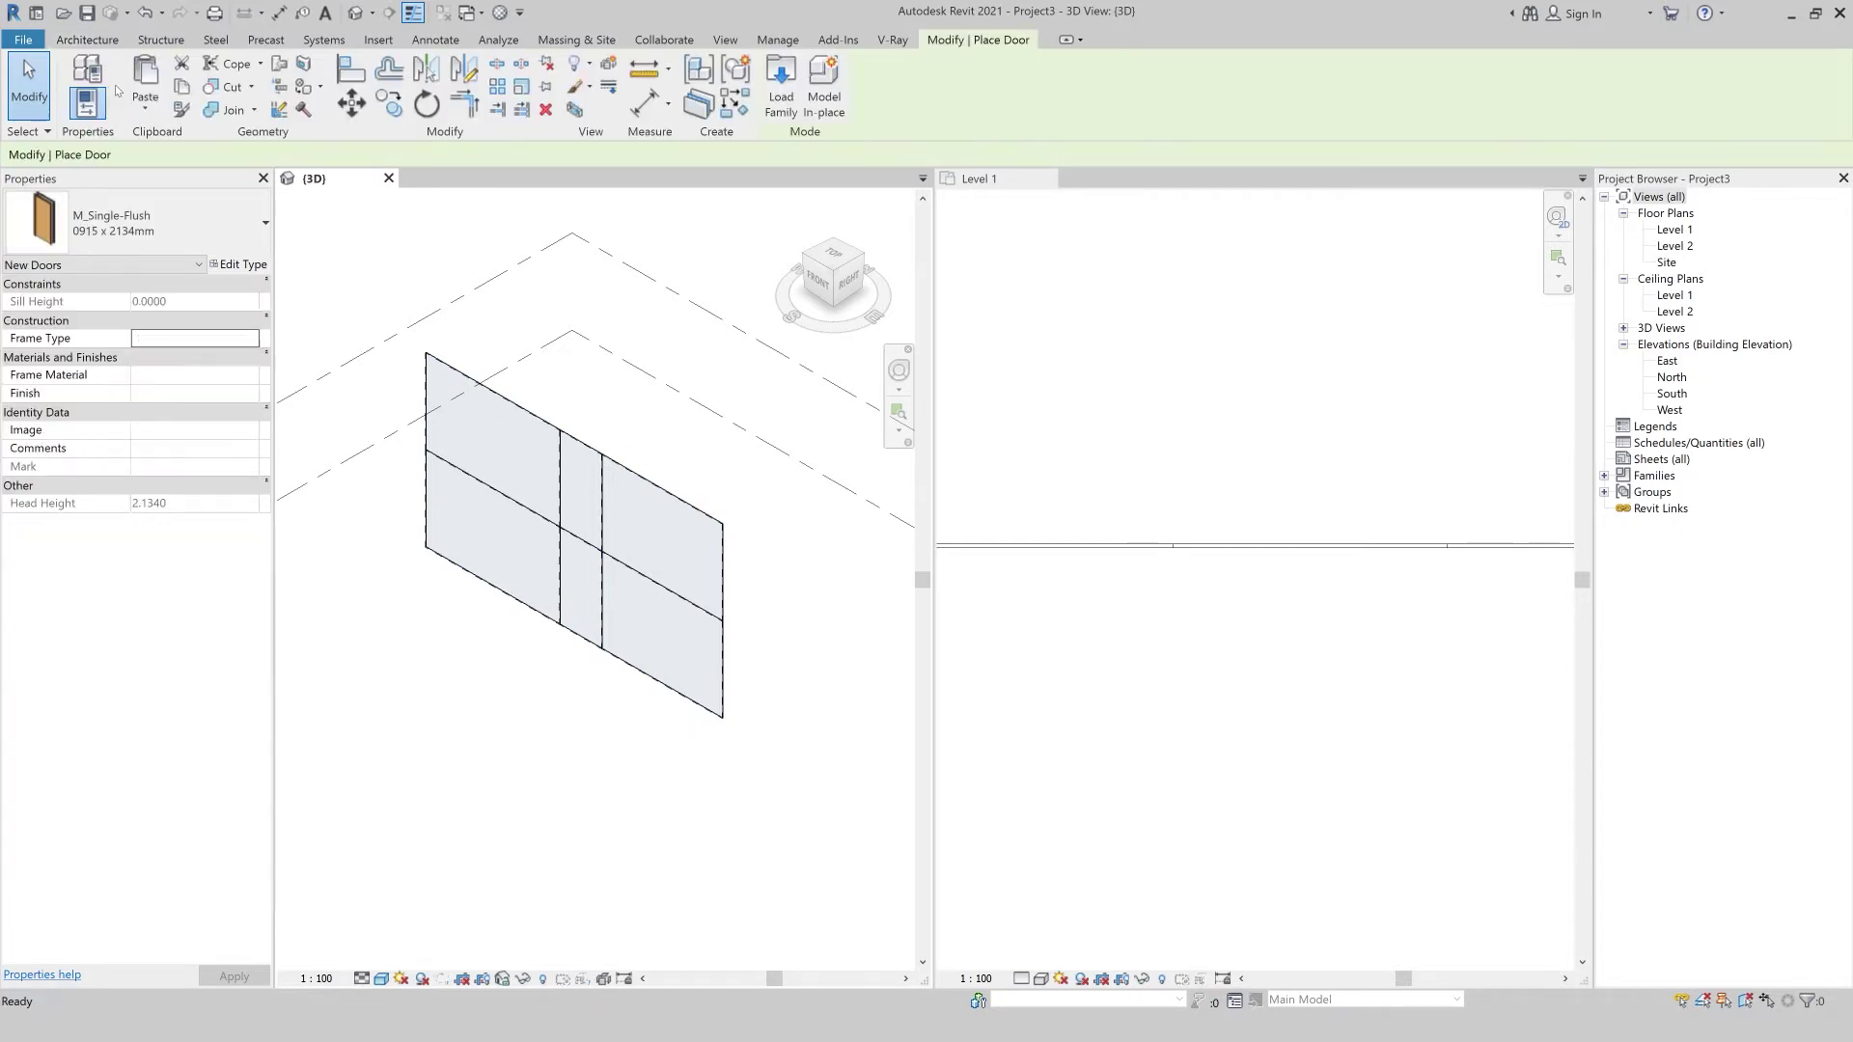
Browse to the library Doors folder and select the three M_Door-Curtain-Wall families.
left_click(783, 104)
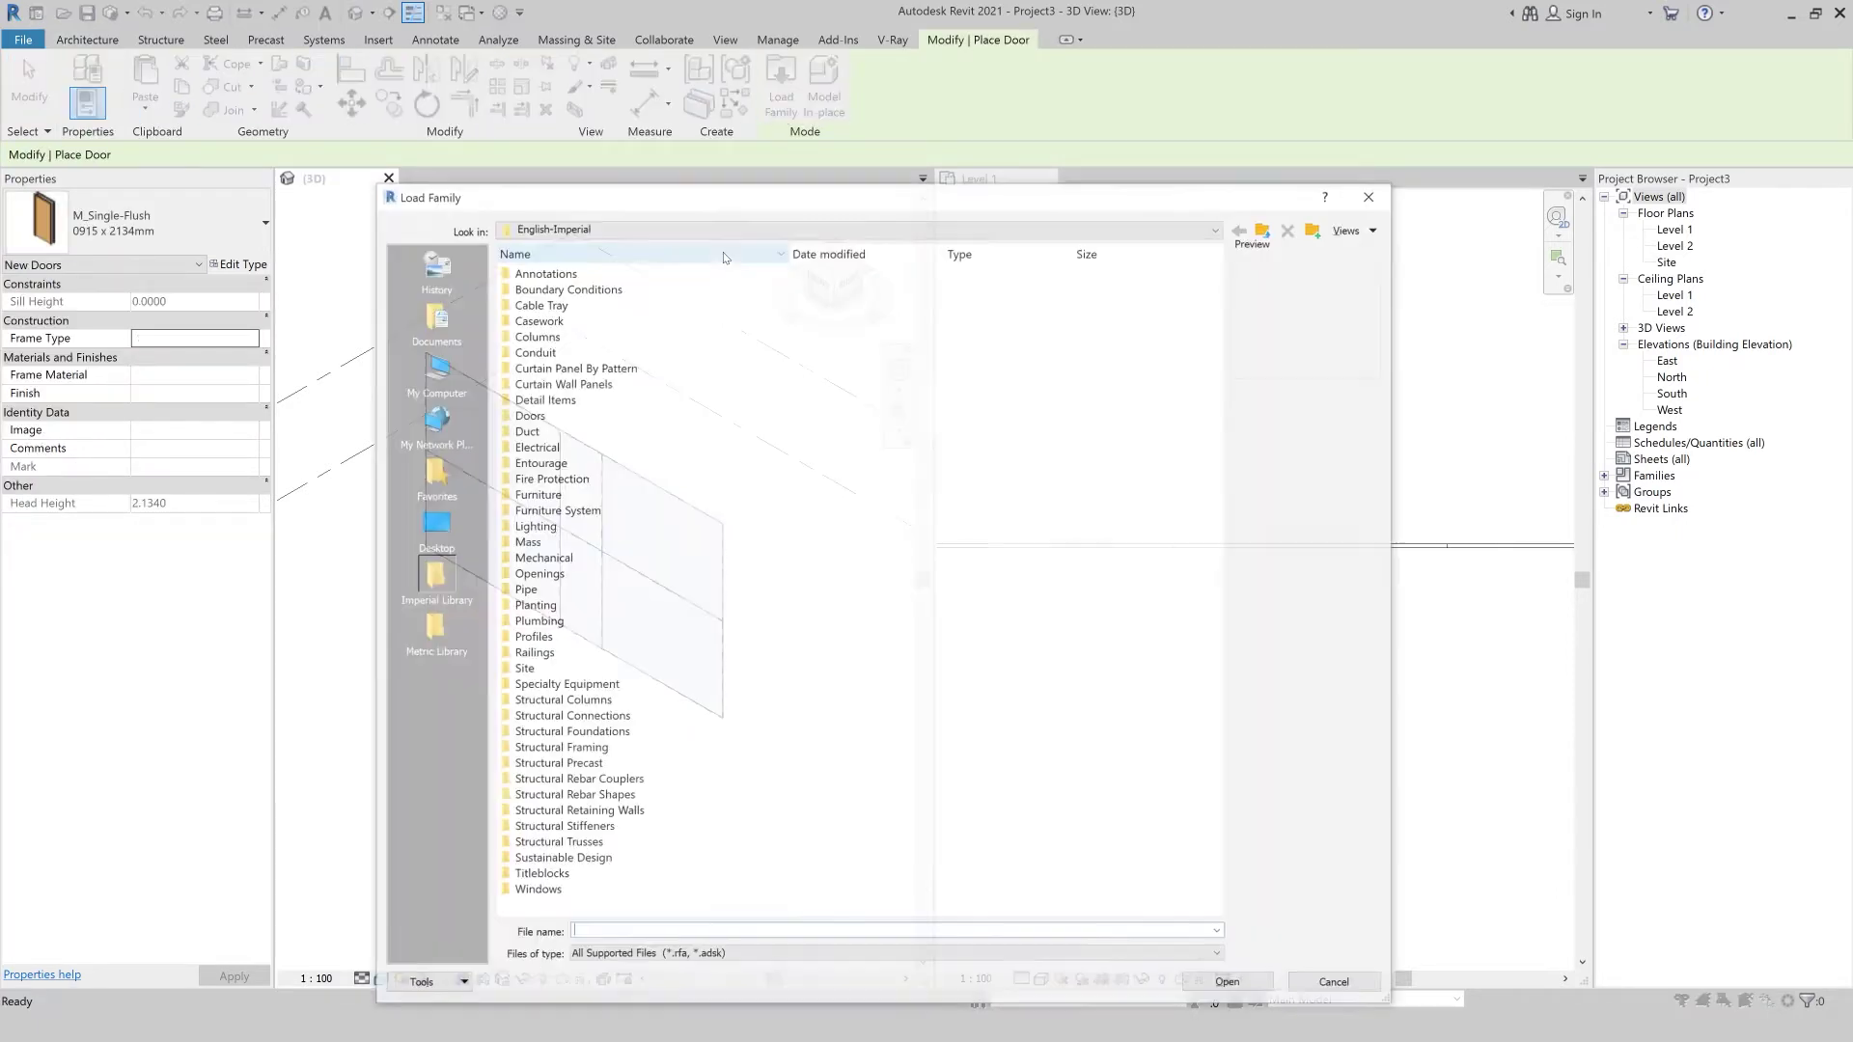
left_click(1266, 228)
double_click(576, 303)
left_click(559, 307)
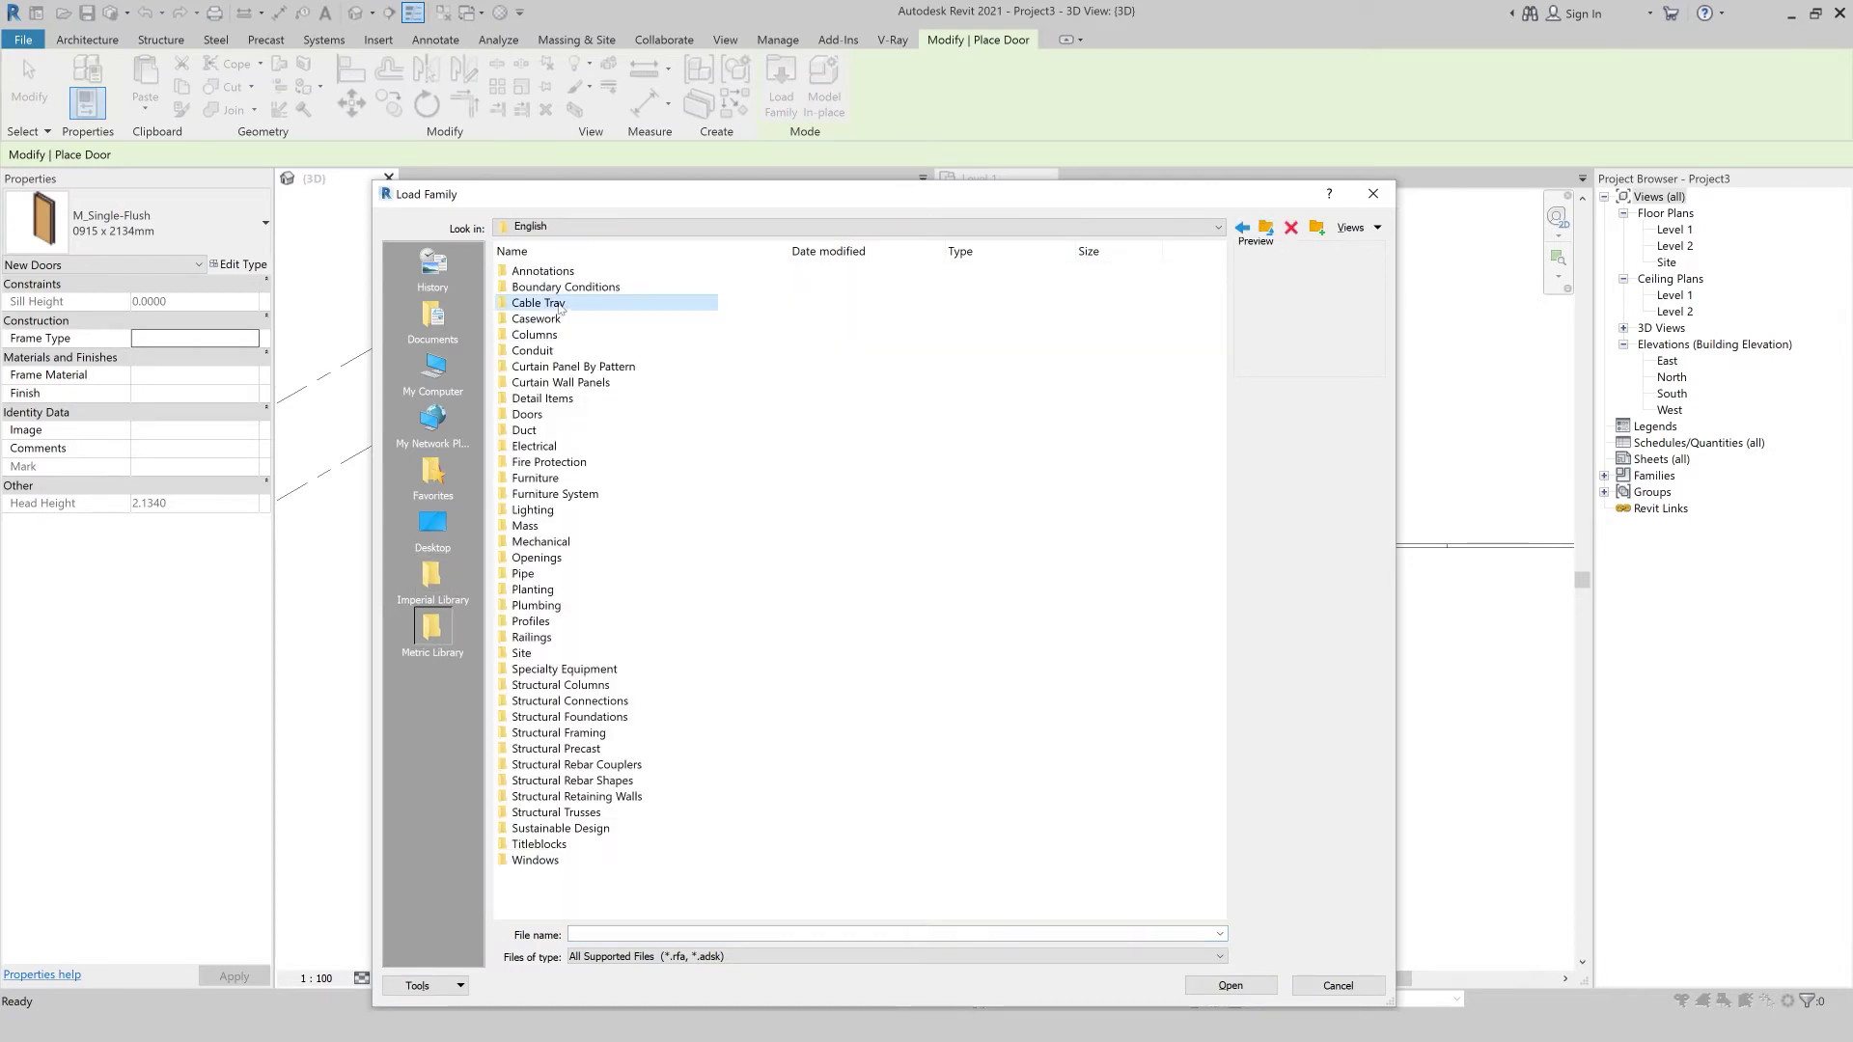
double_click(529, 414)
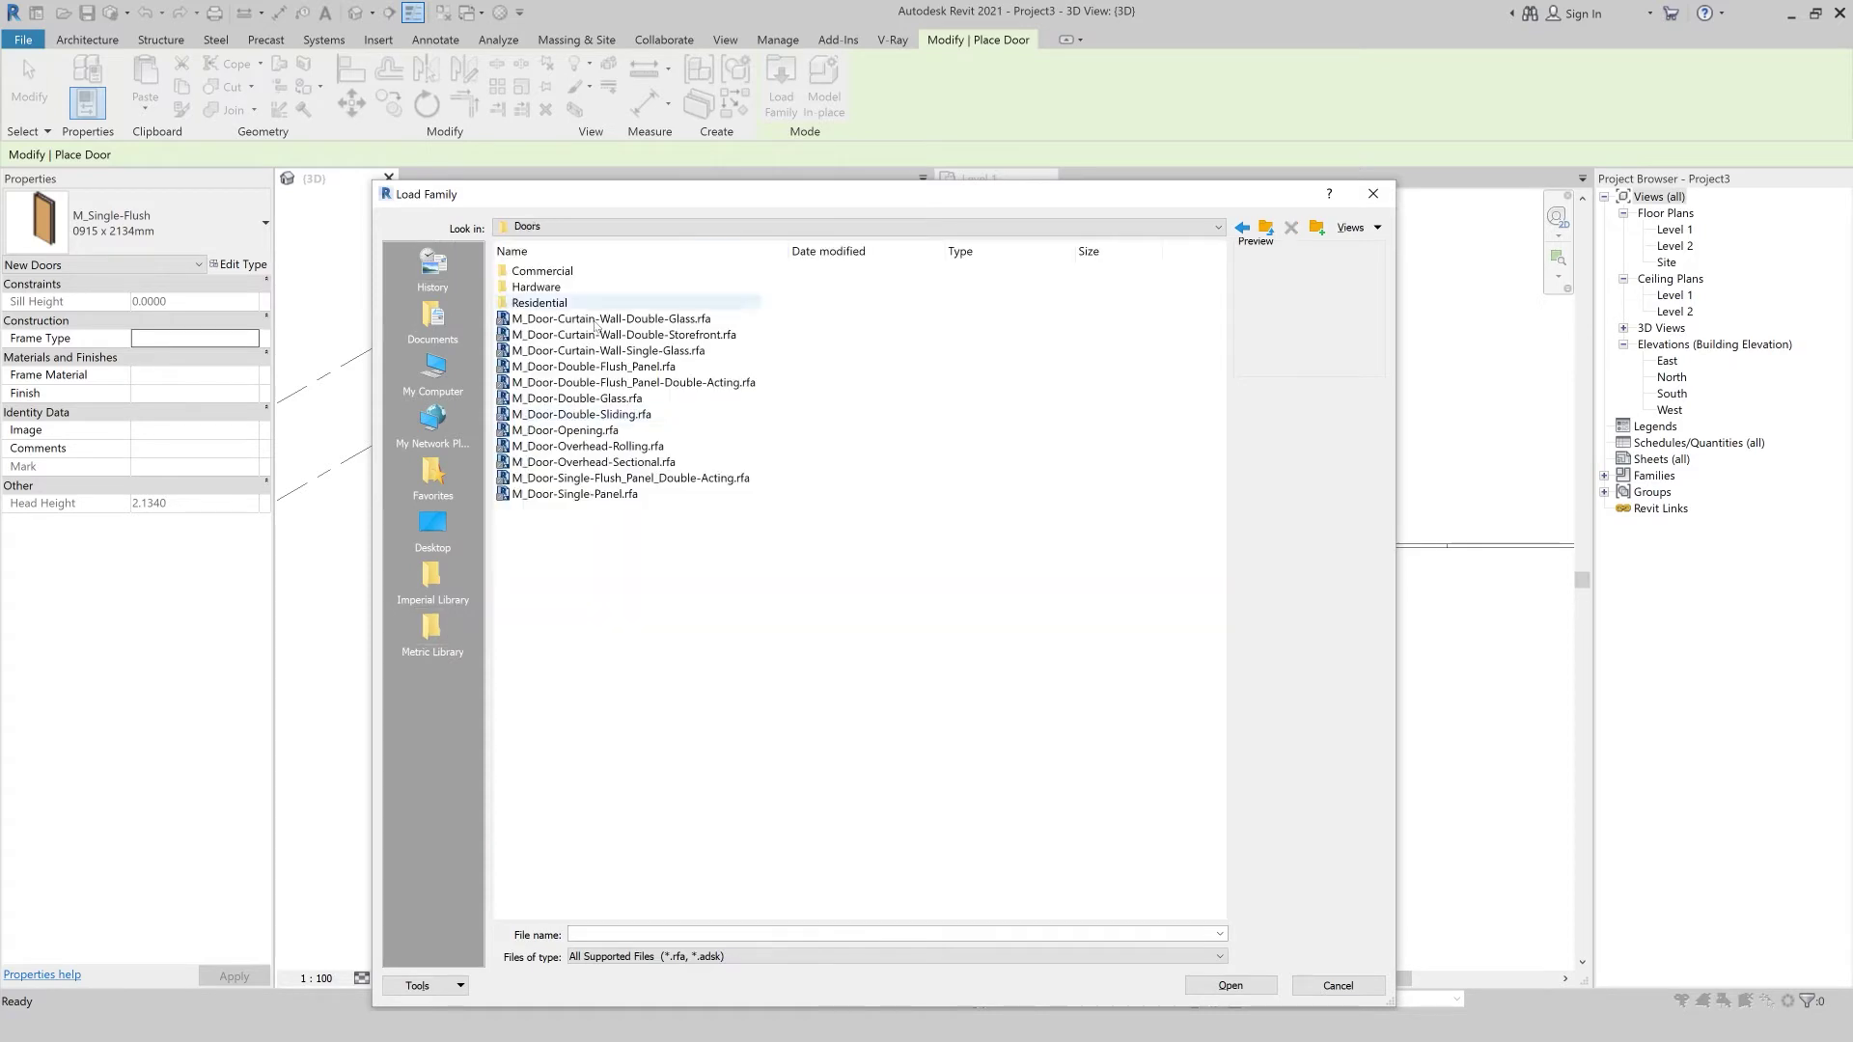
left_click(658, 320)
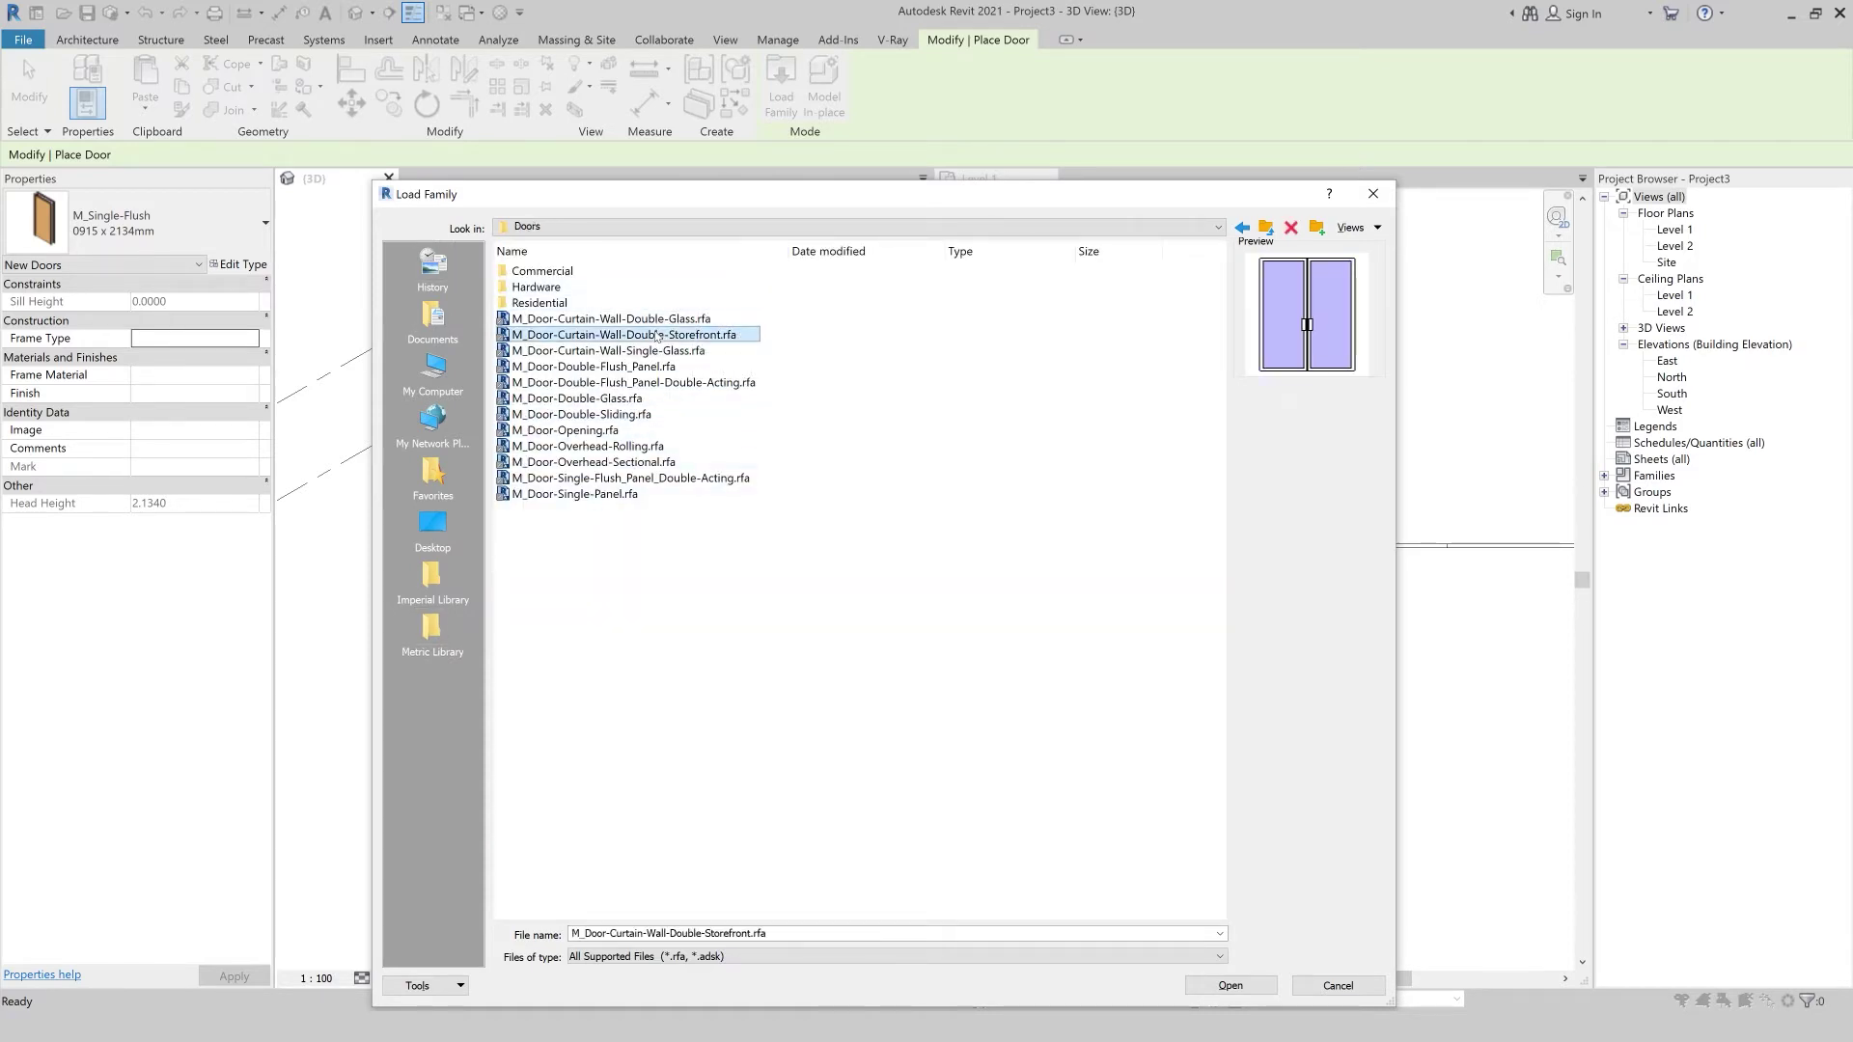
left_click(650, 351)
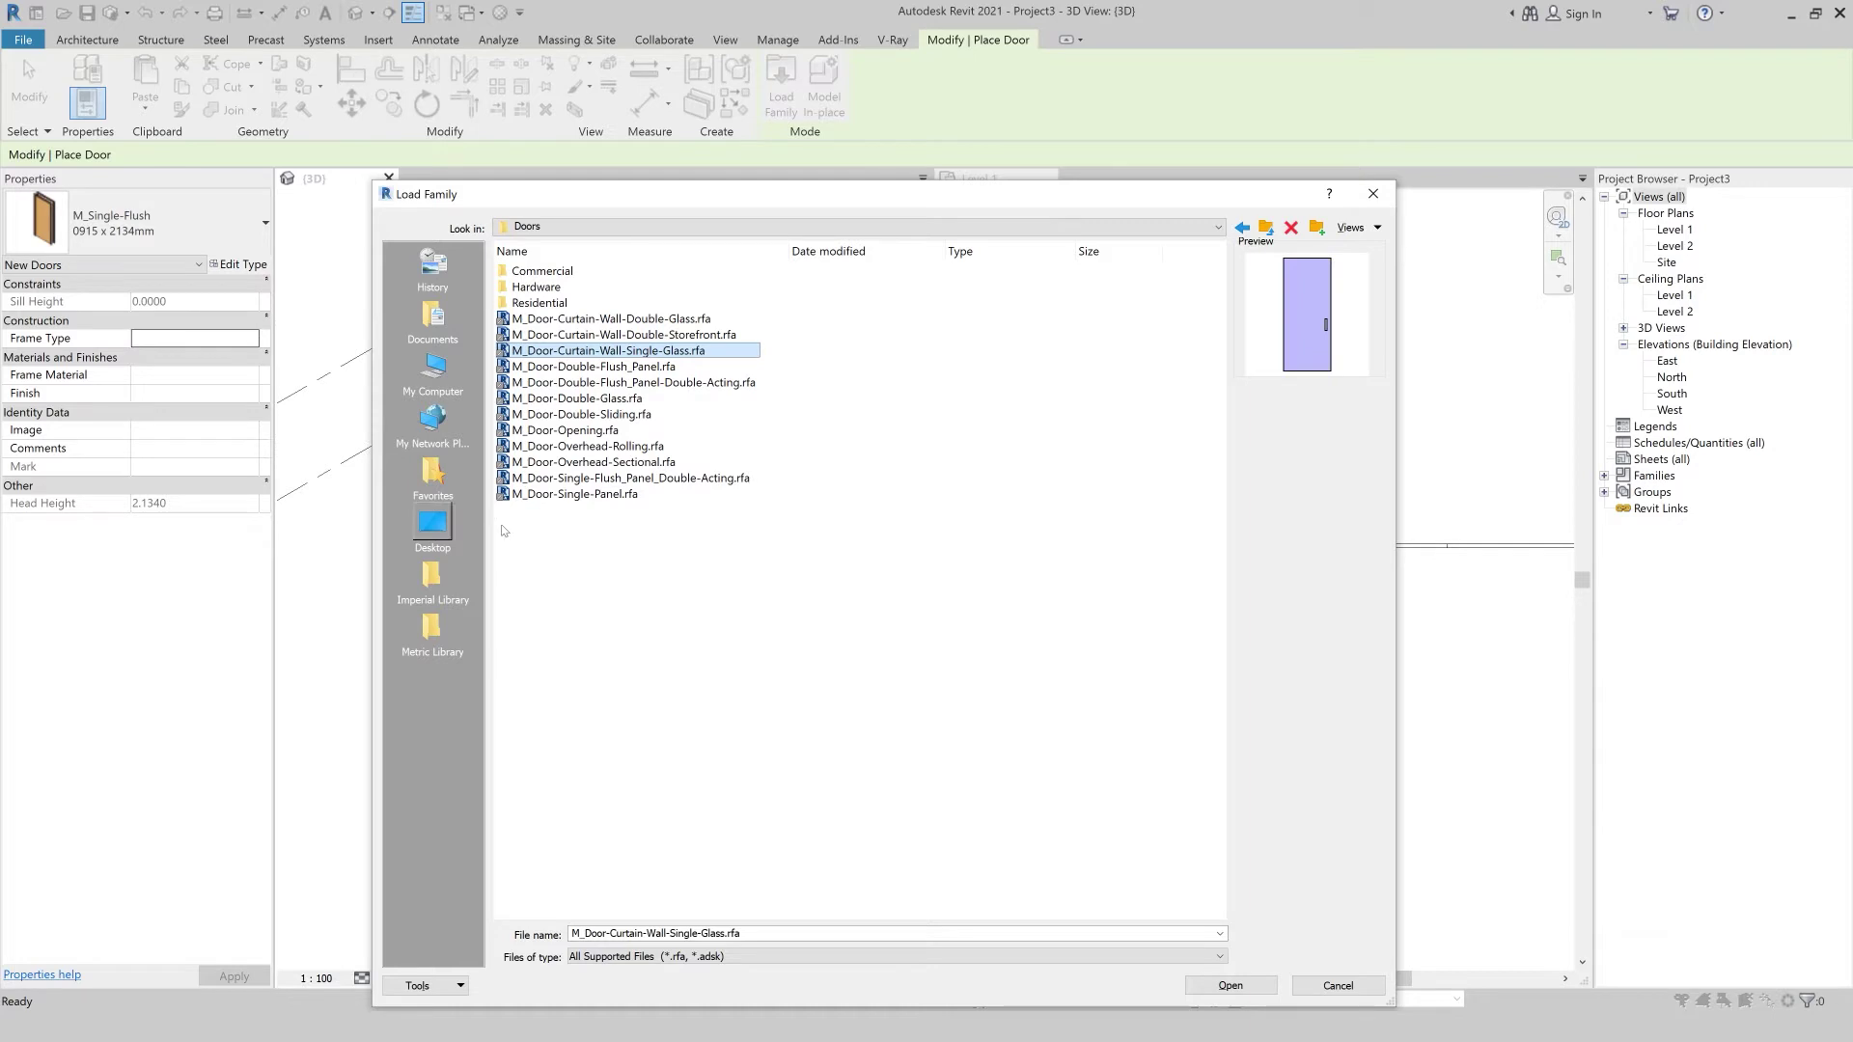
left_click(617, 320)
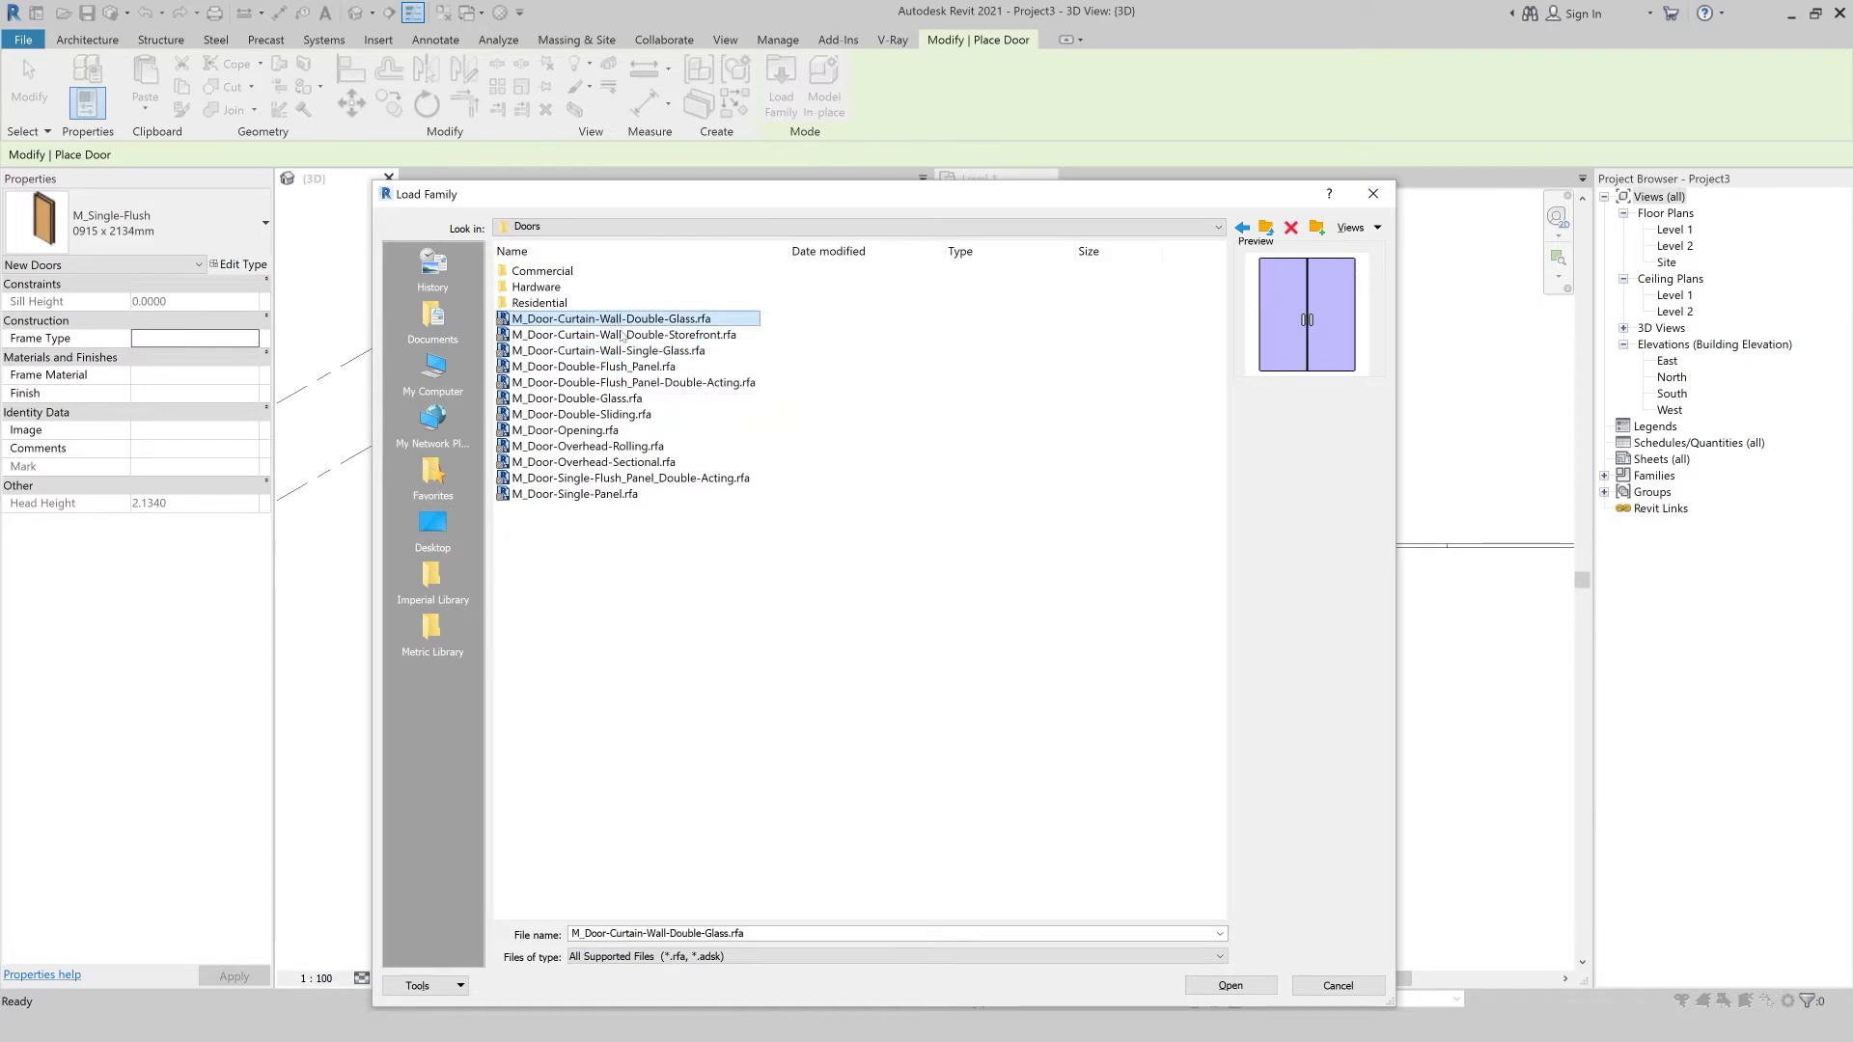
left_click(622, 335)
left_click(619, 352)
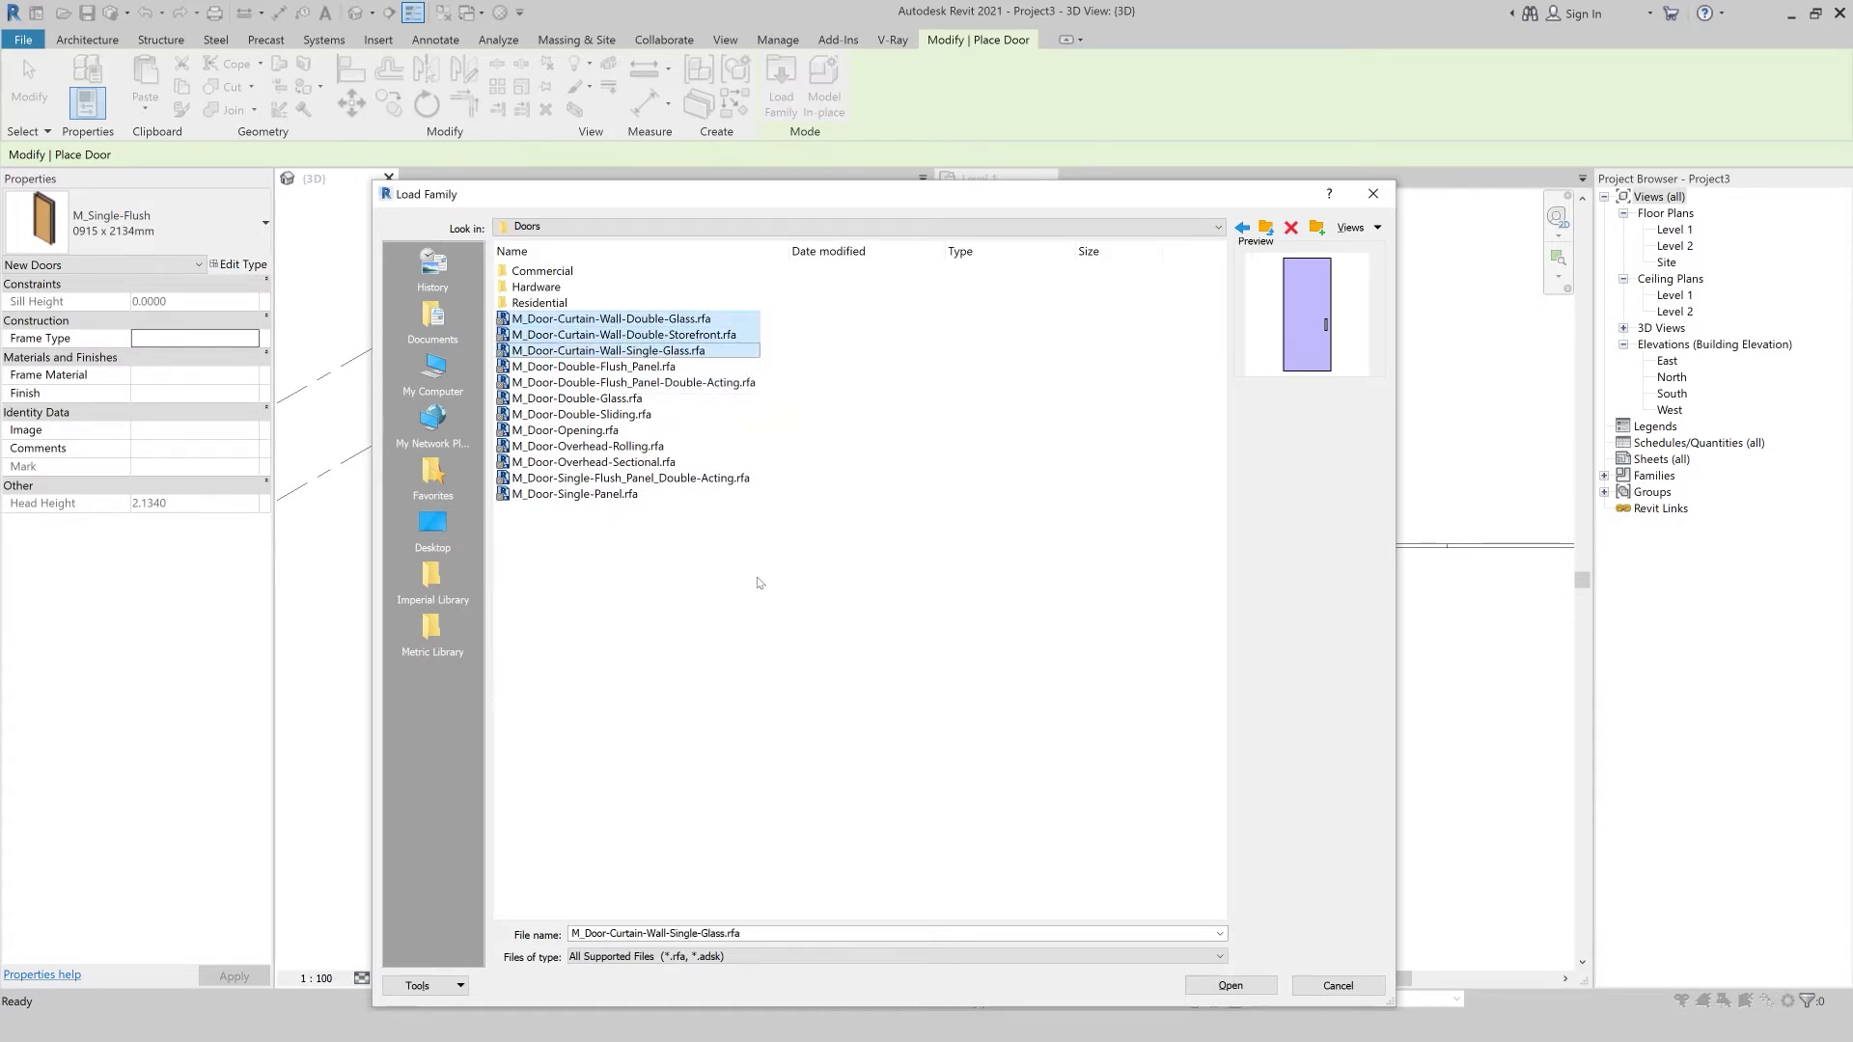
left_click(1229, 982)
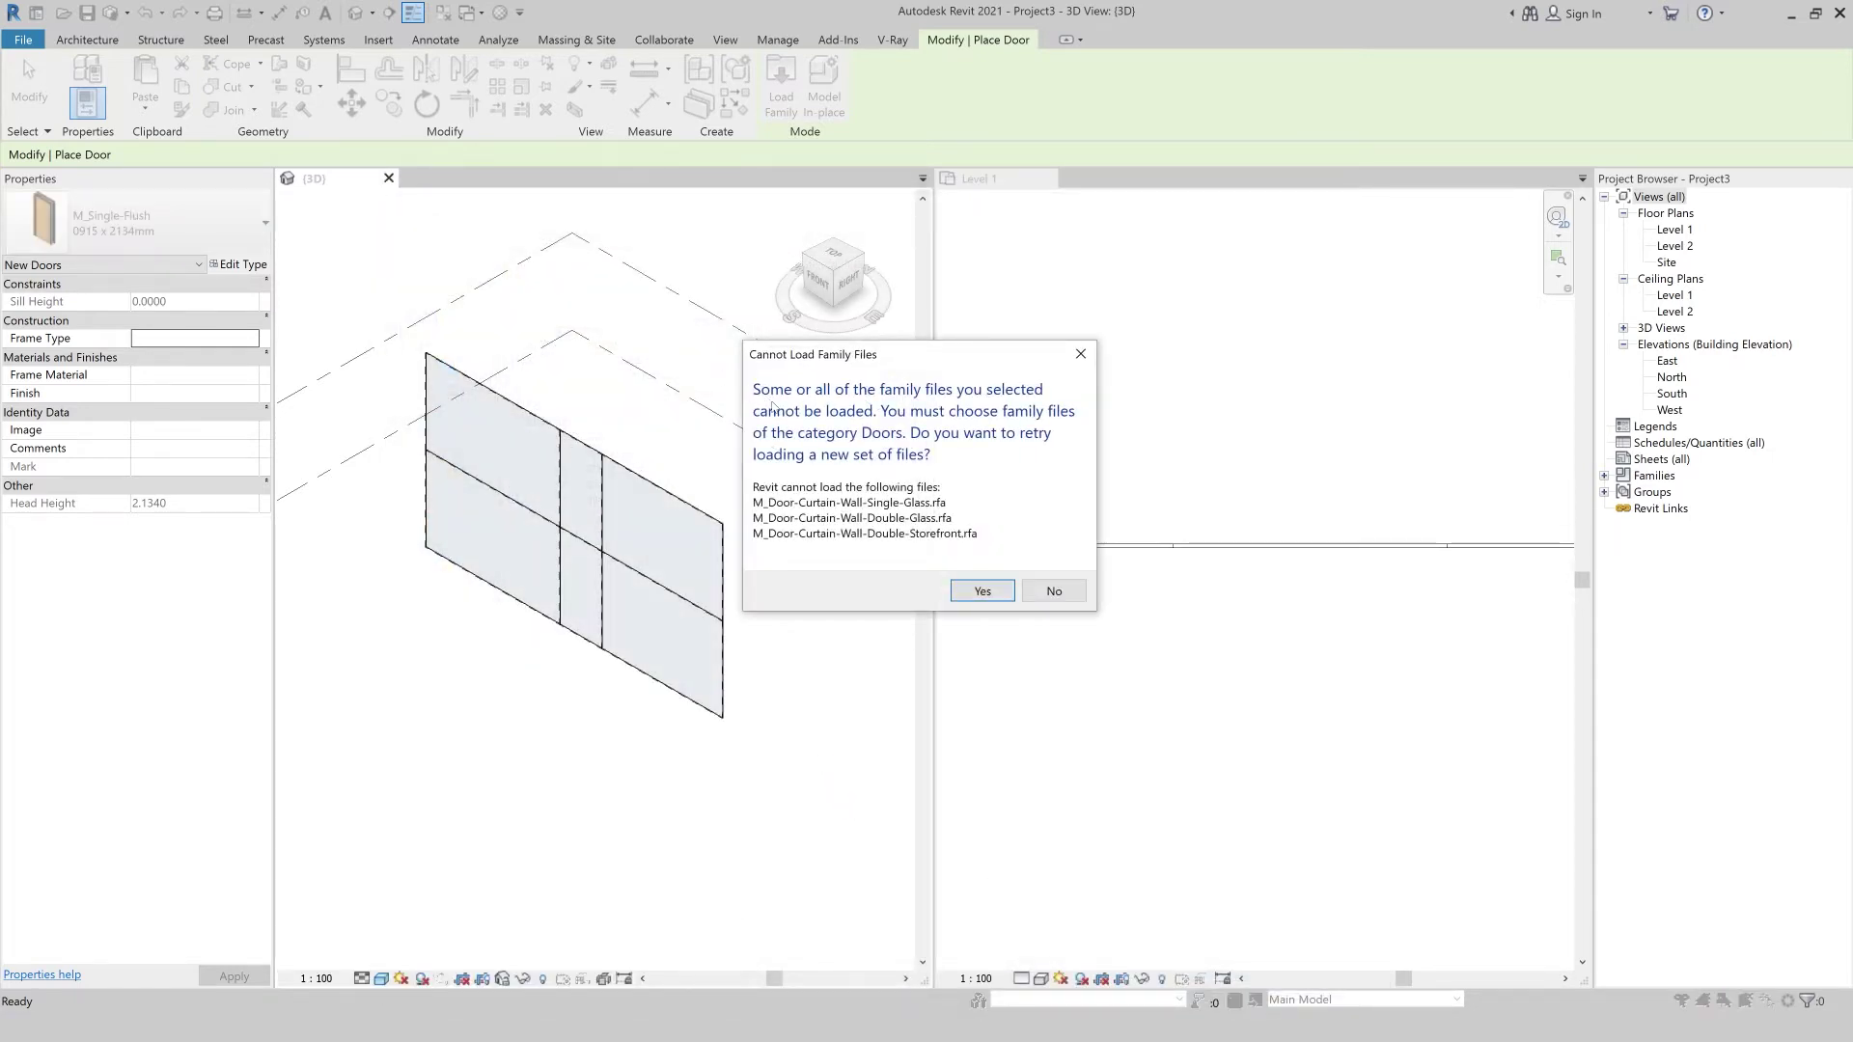
left_click(978, 595)
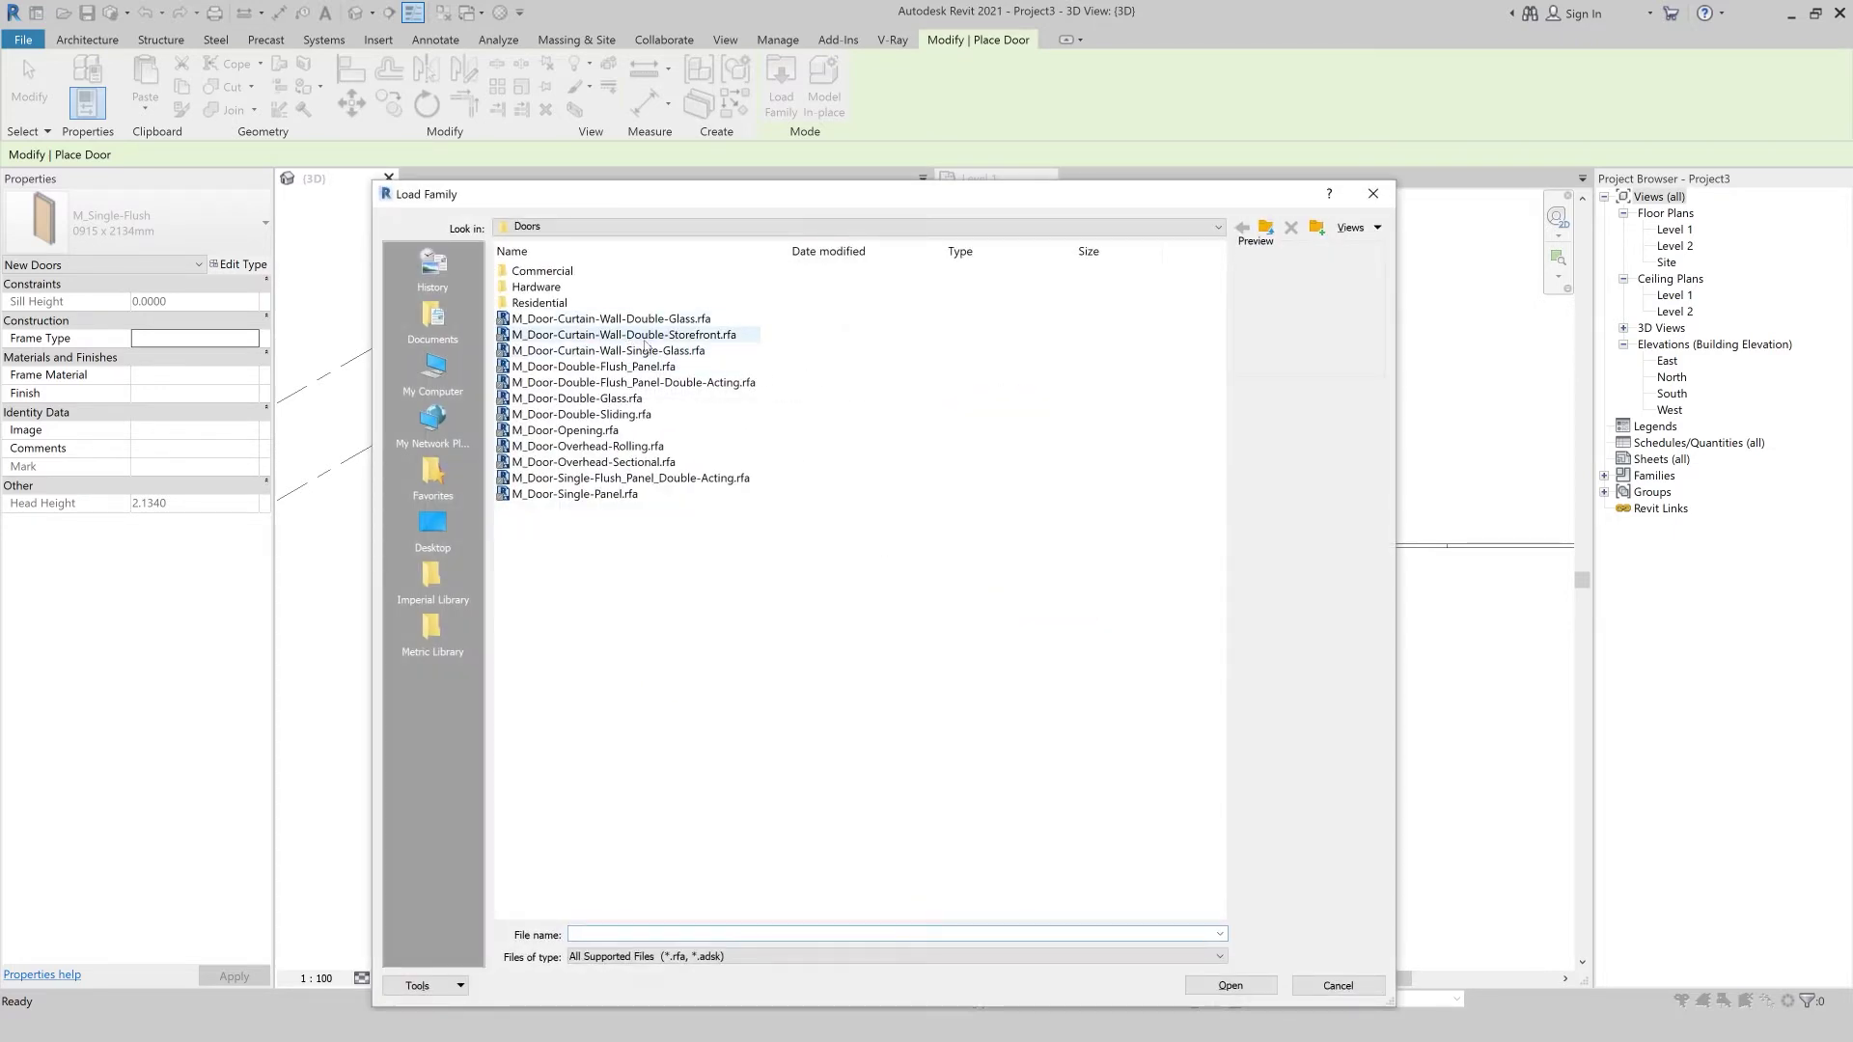
Copy the three curtain-wall door files, cancel Load Family, and switch to File Explorer.
left_click(661, 319)
left_click(660, 355, "shift")
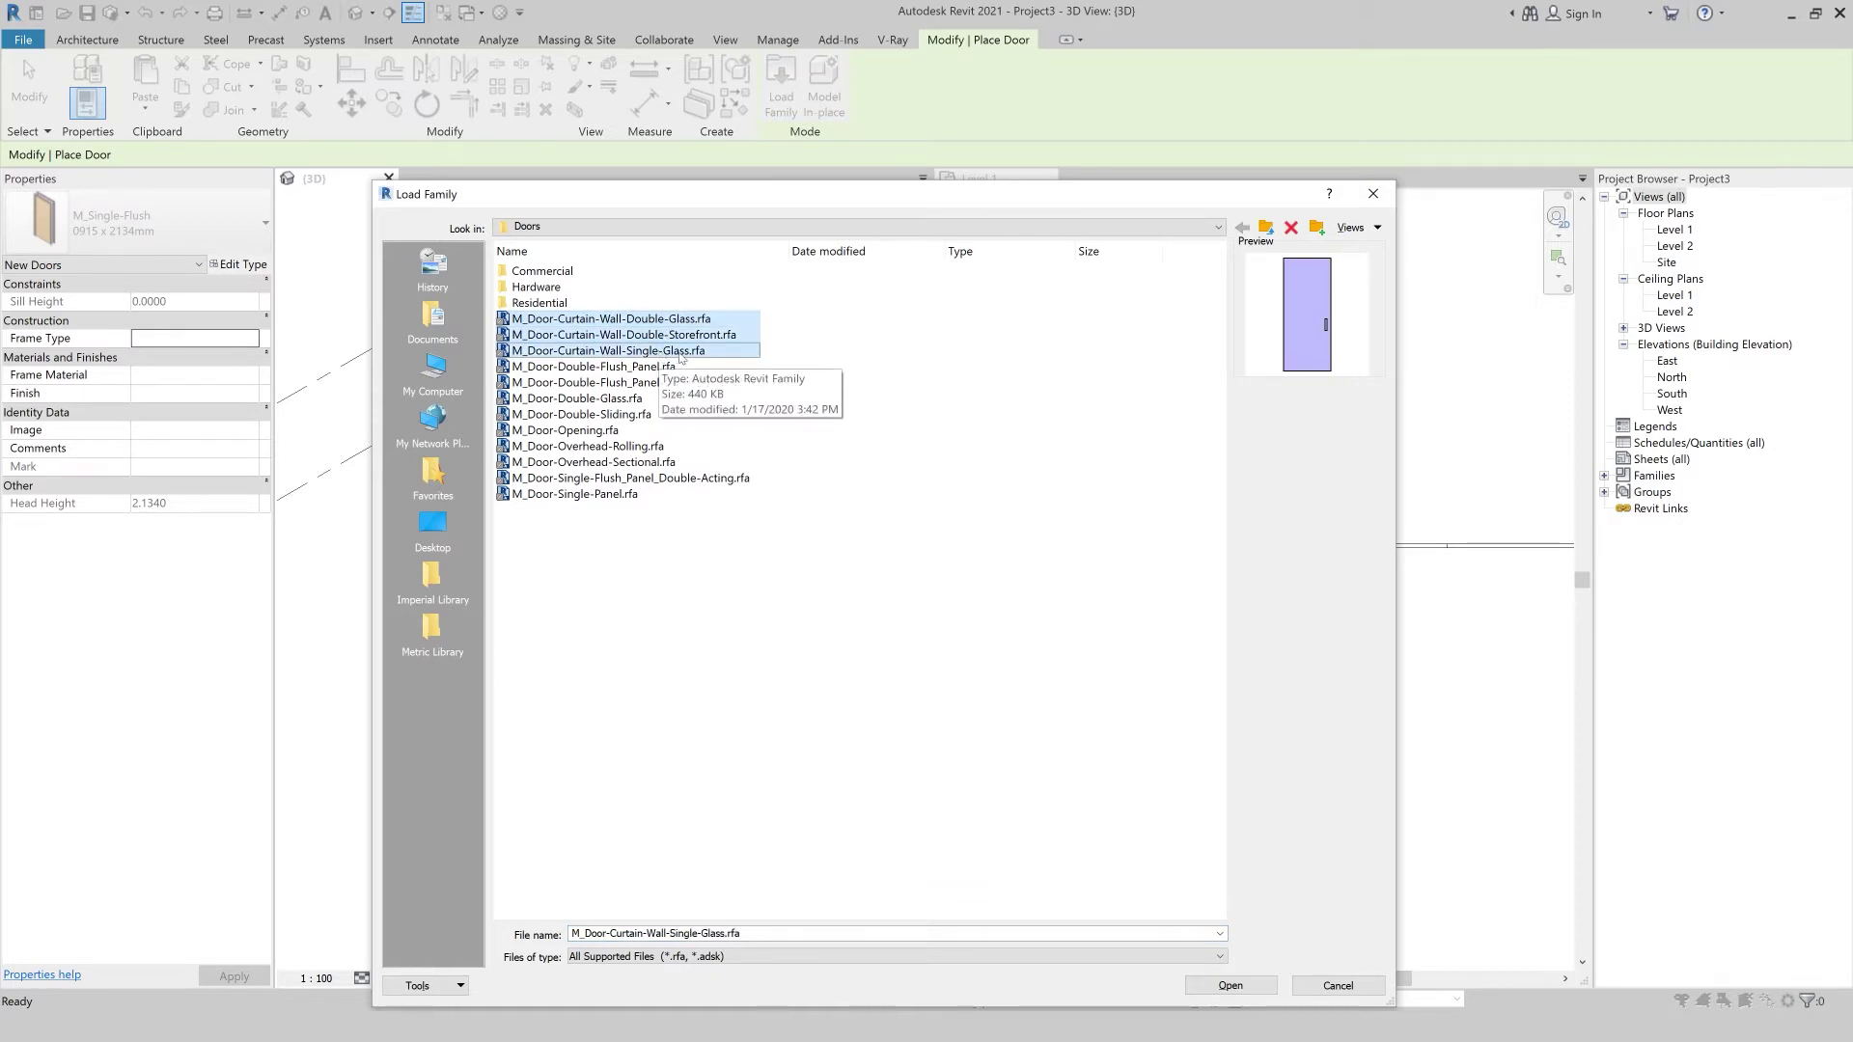
right_click(687, 319)
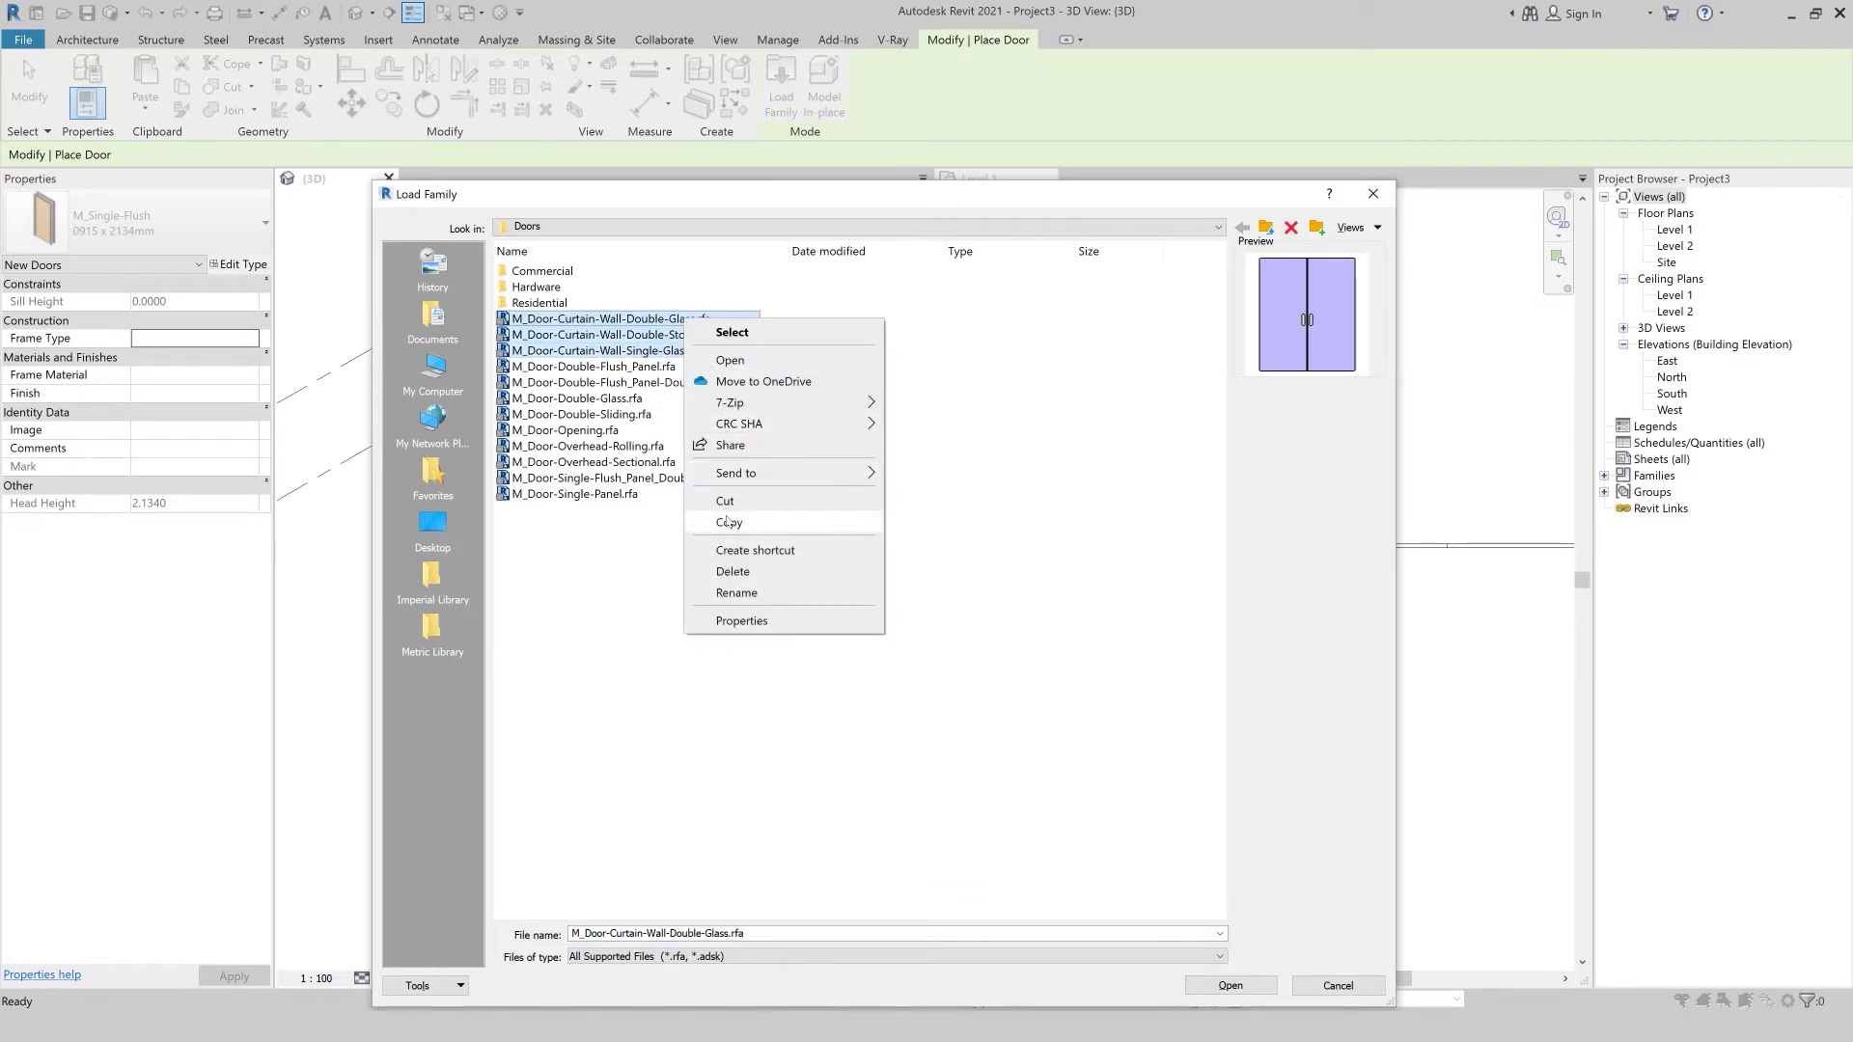
left_click(729, 522)
left_click(531, 228)
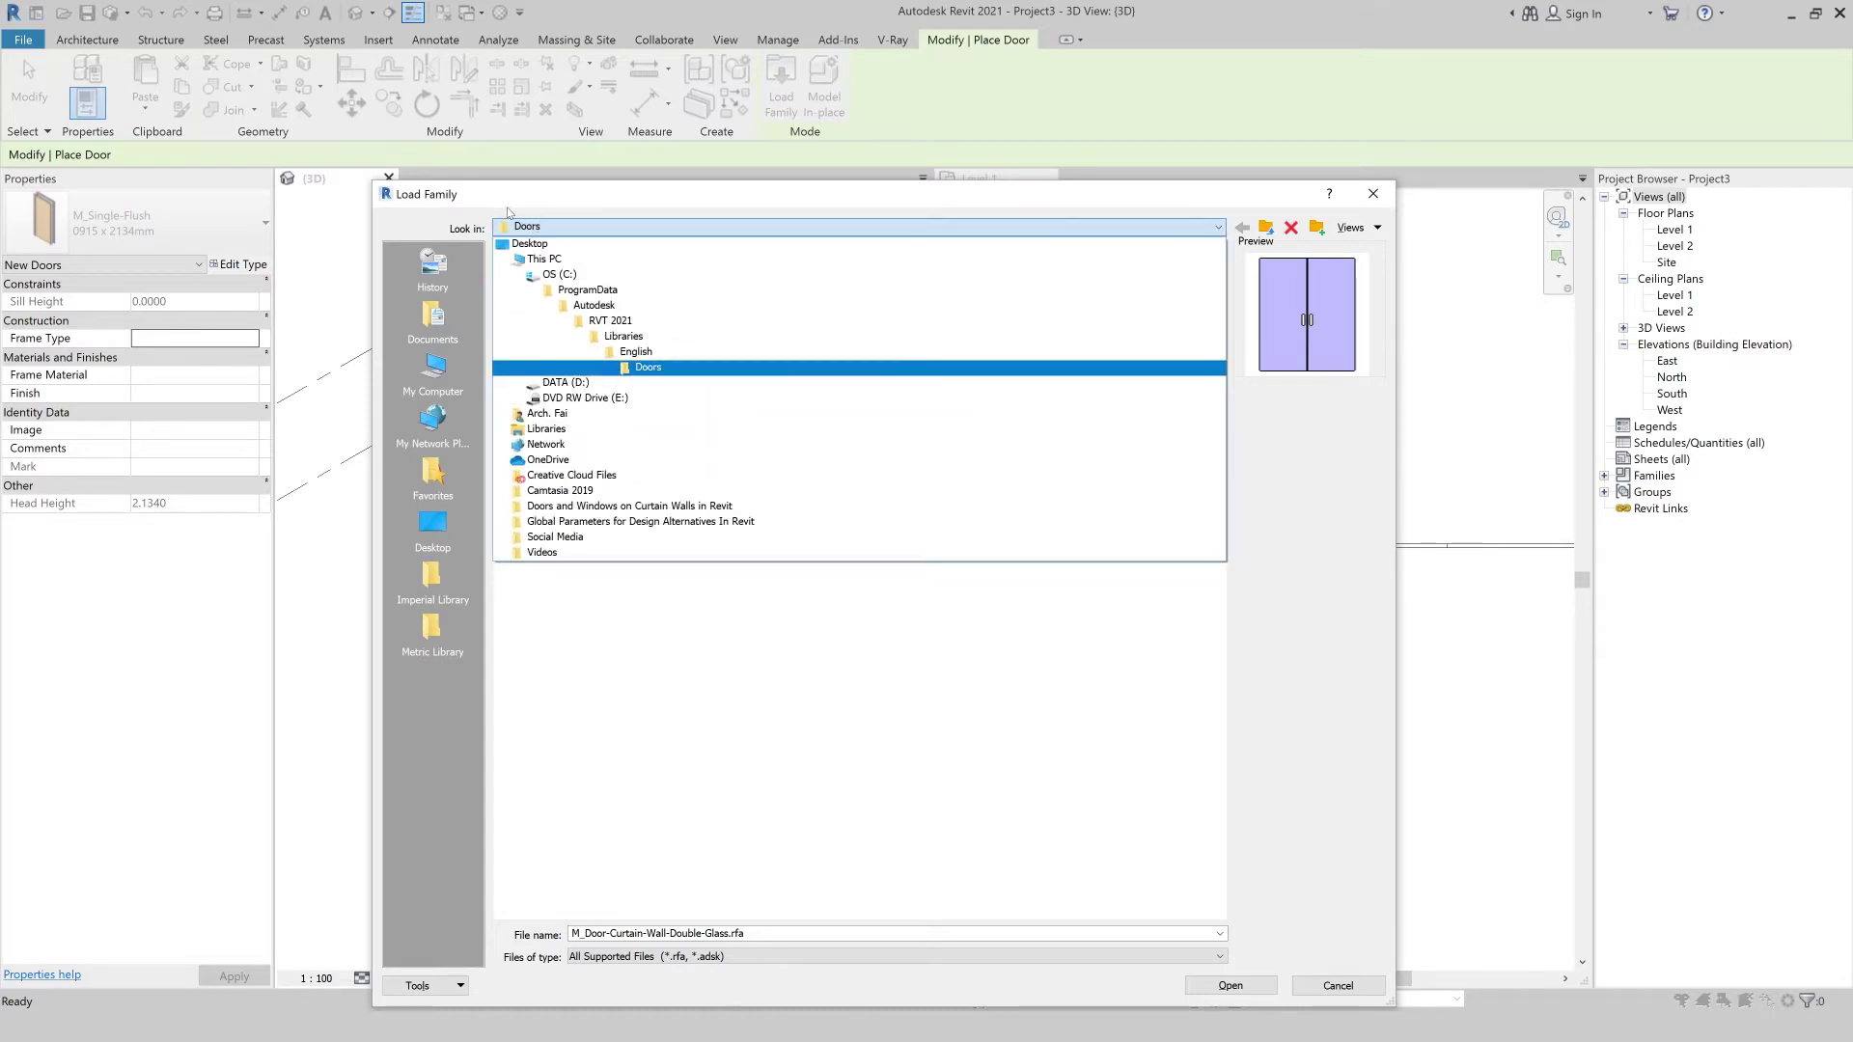
left_click(648, 367)
left_click(1230, 985)
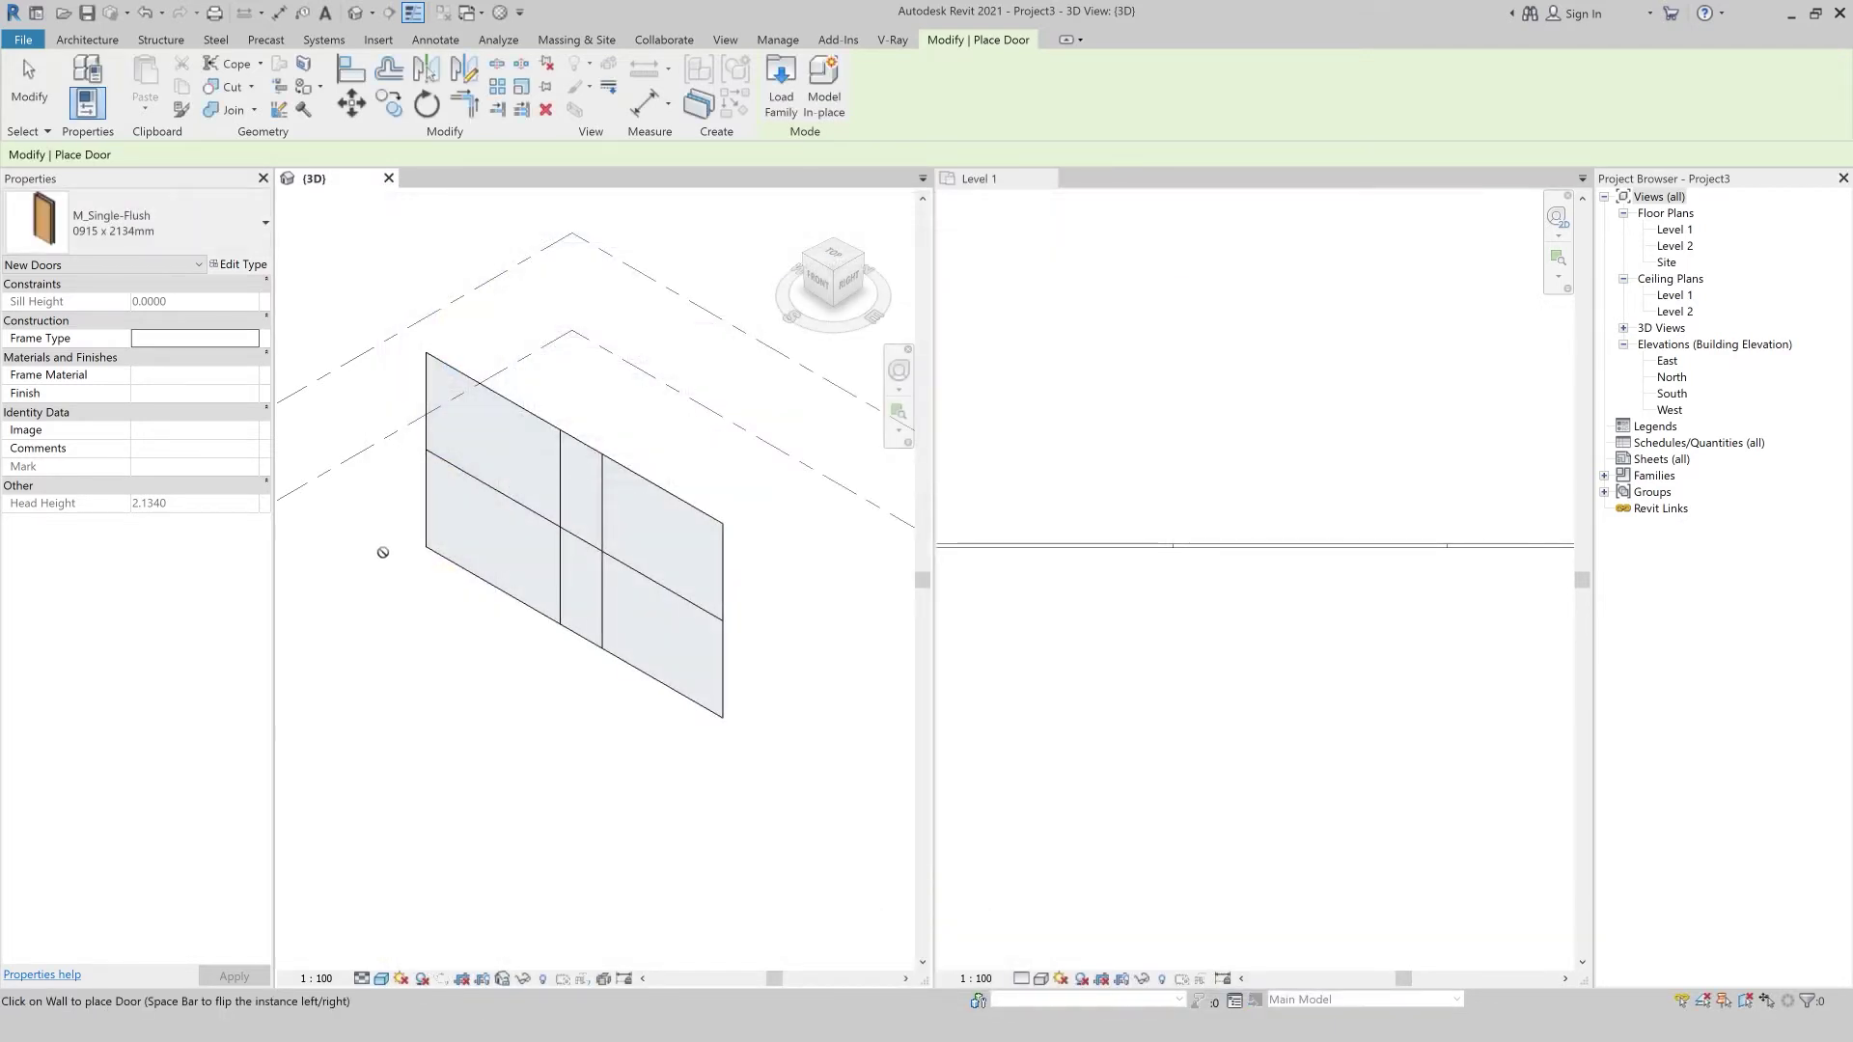
key("Escape")
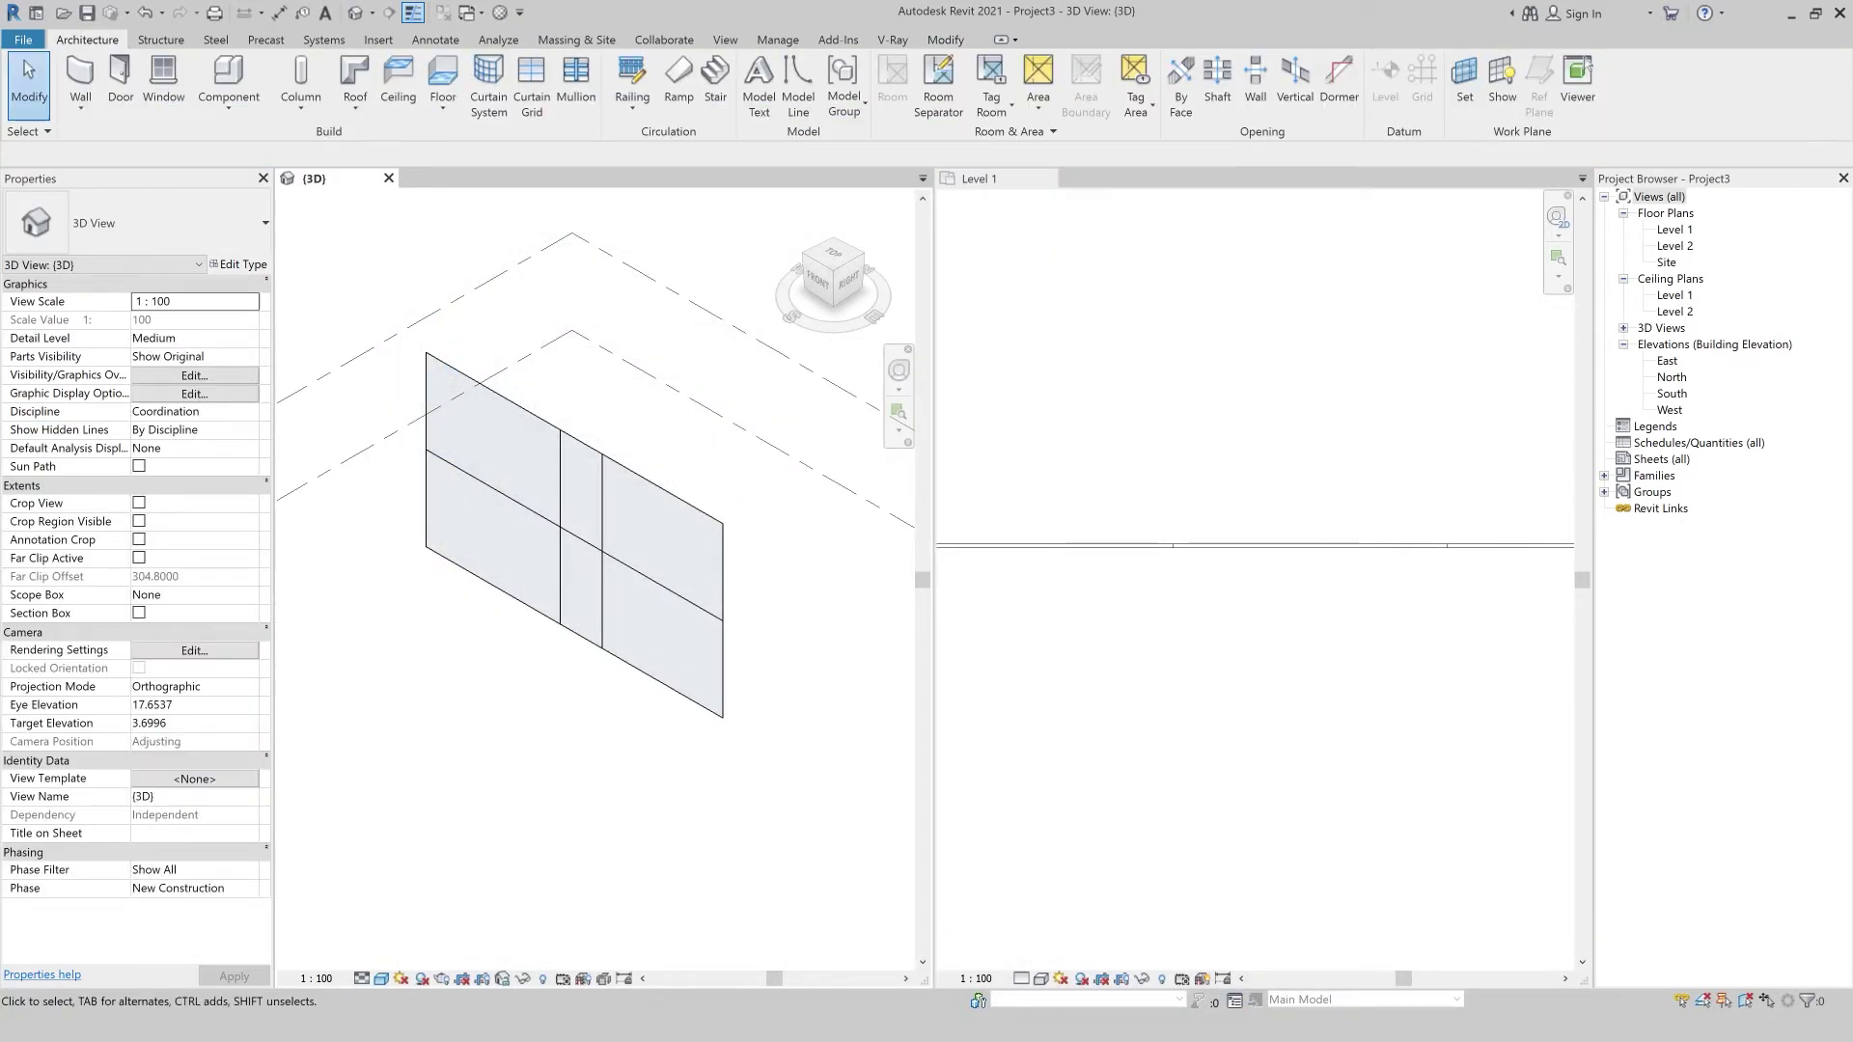
key("alt+Tab")
right_click(514, 419)
mouse_move(559, 651)
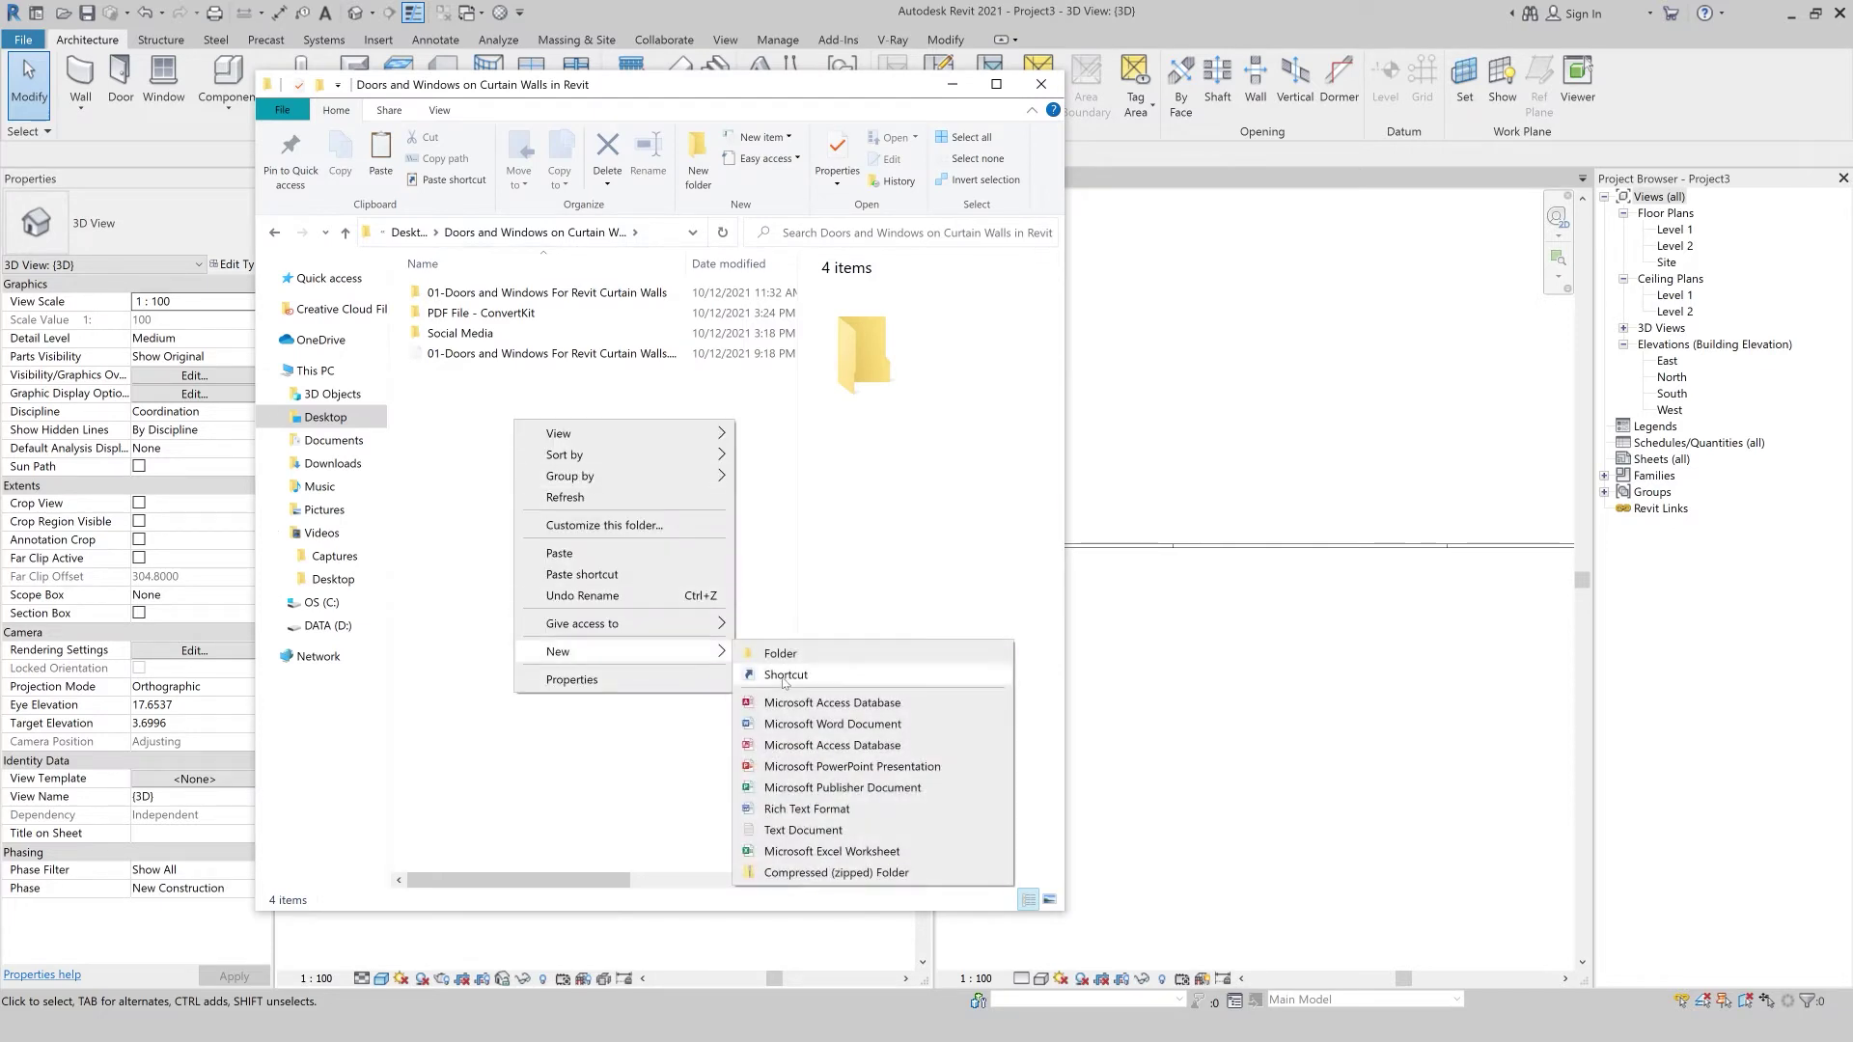
Create a 'Curtain Wall Doors' folder and paste the three door files into it.
left_click(780, 653)
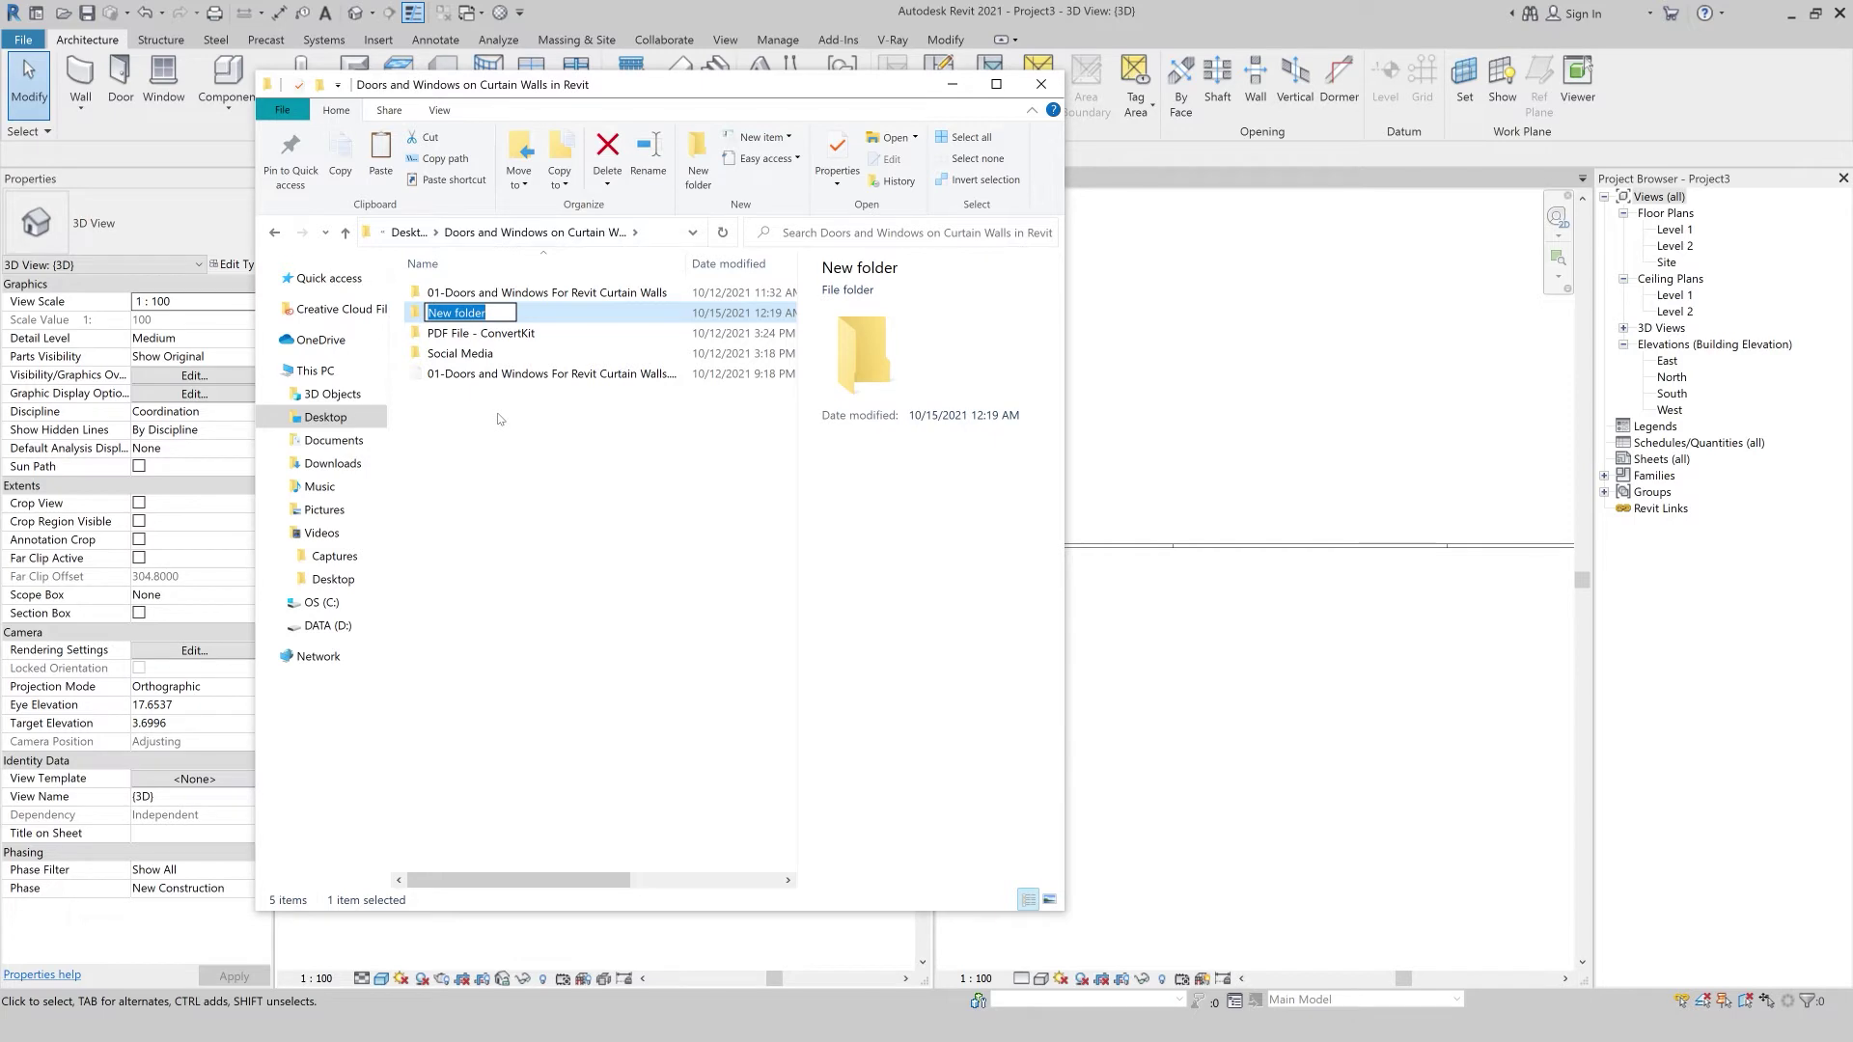
type("Curtain Wall Doors")
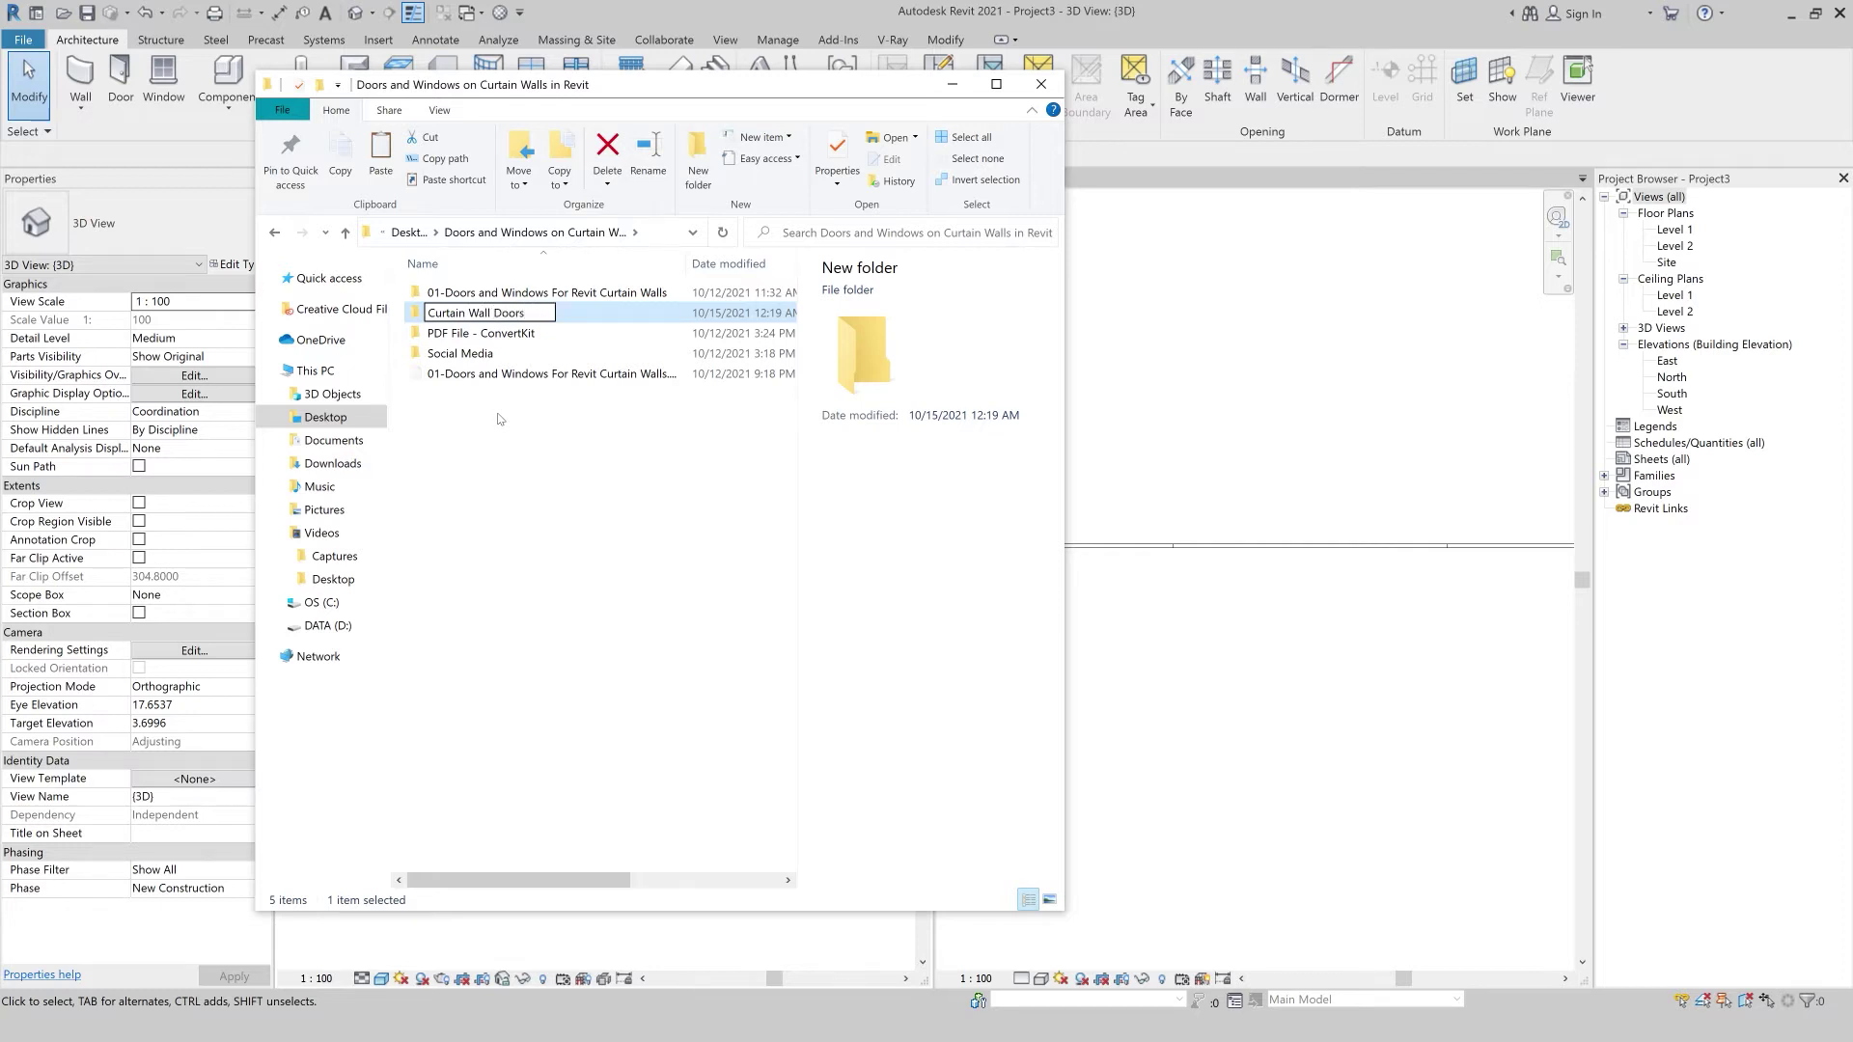
key("Return")
key("Return")
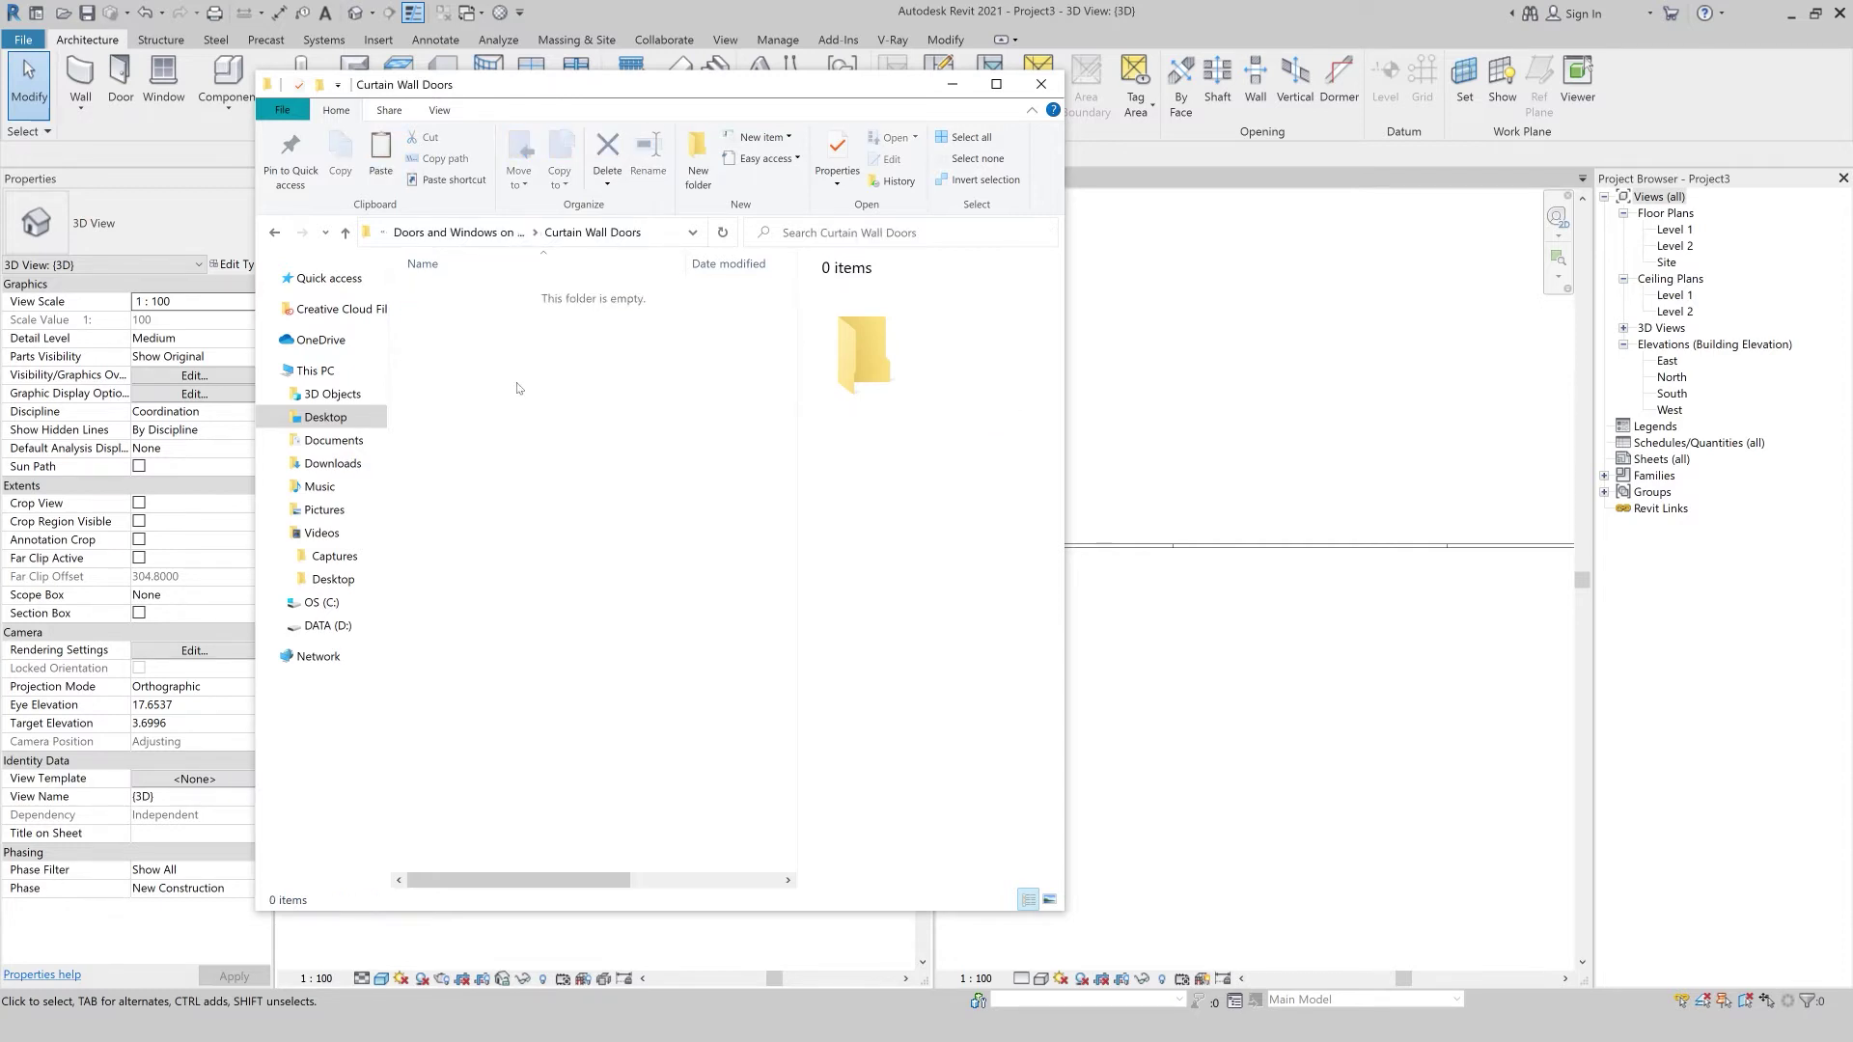
key("ctrl+v")
Open M_Door-Curtain-Wall-Double-Glass.rfa from the new folder in Revit.
left_click(632, 382)
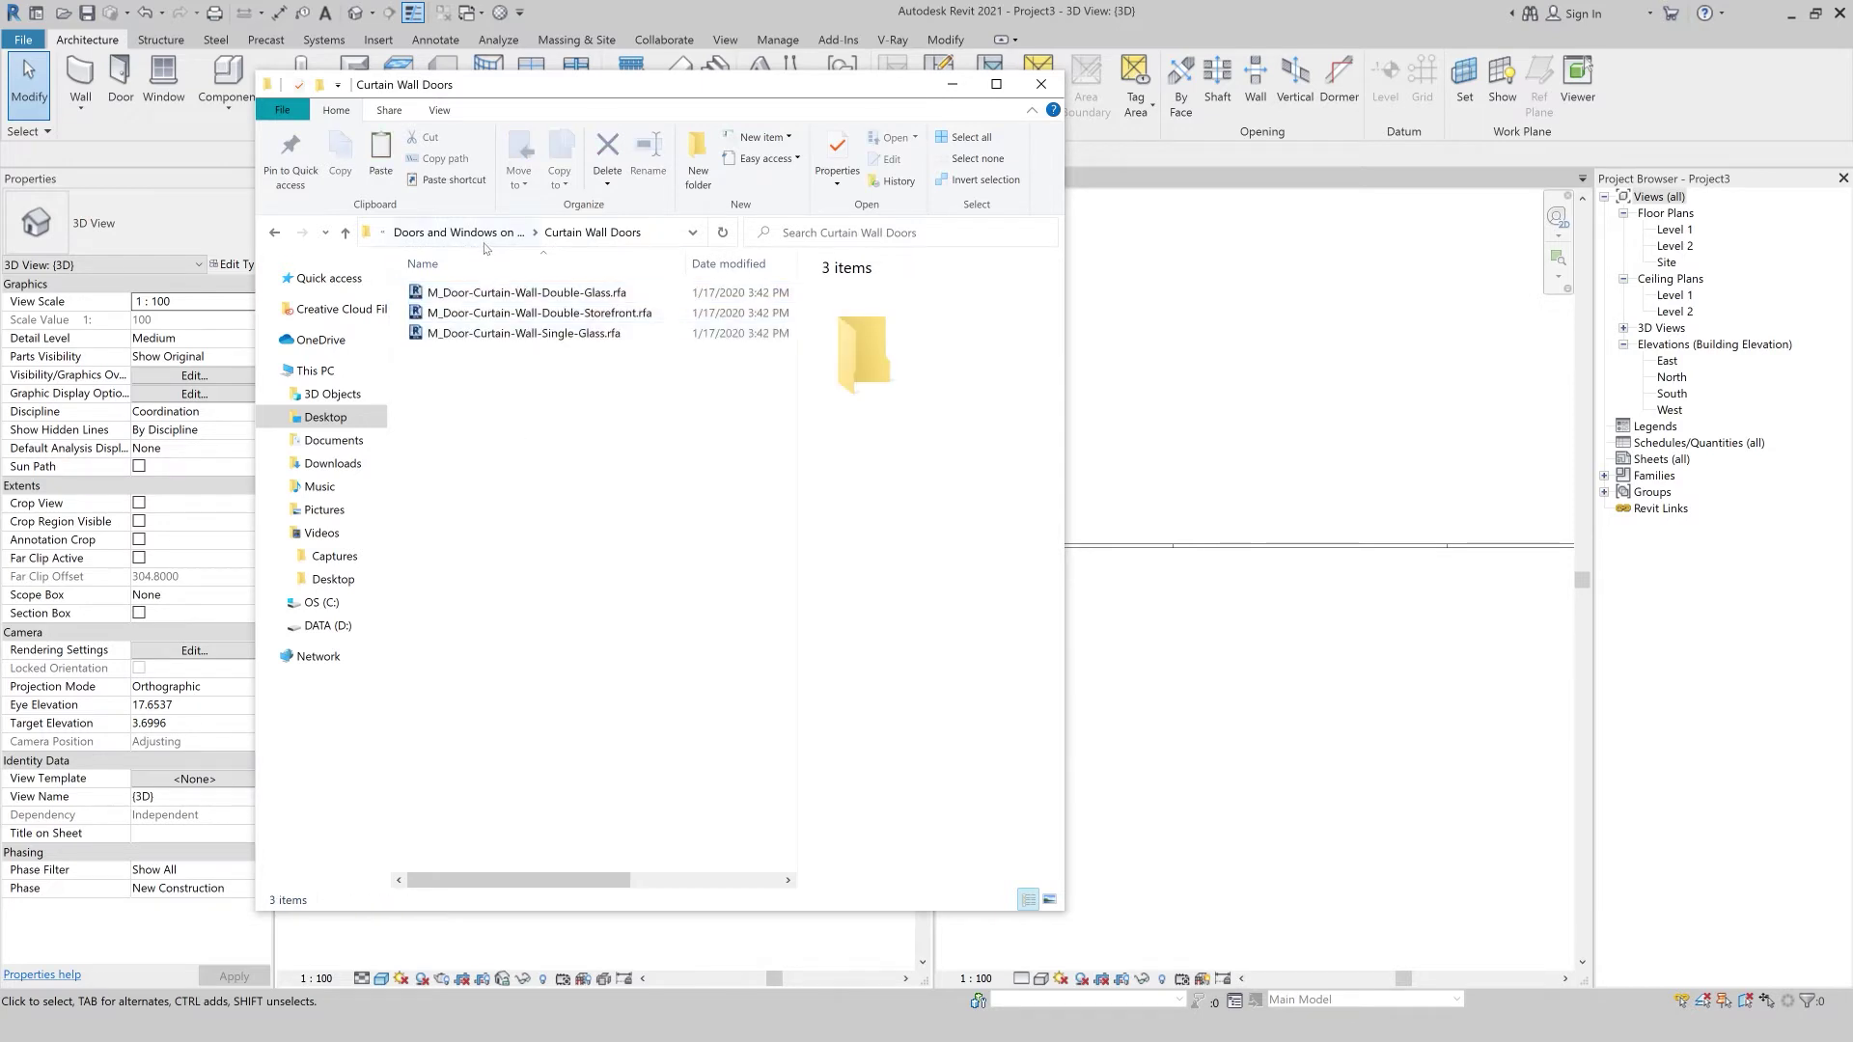
left_click(483, 300)
double_click(483, 301)
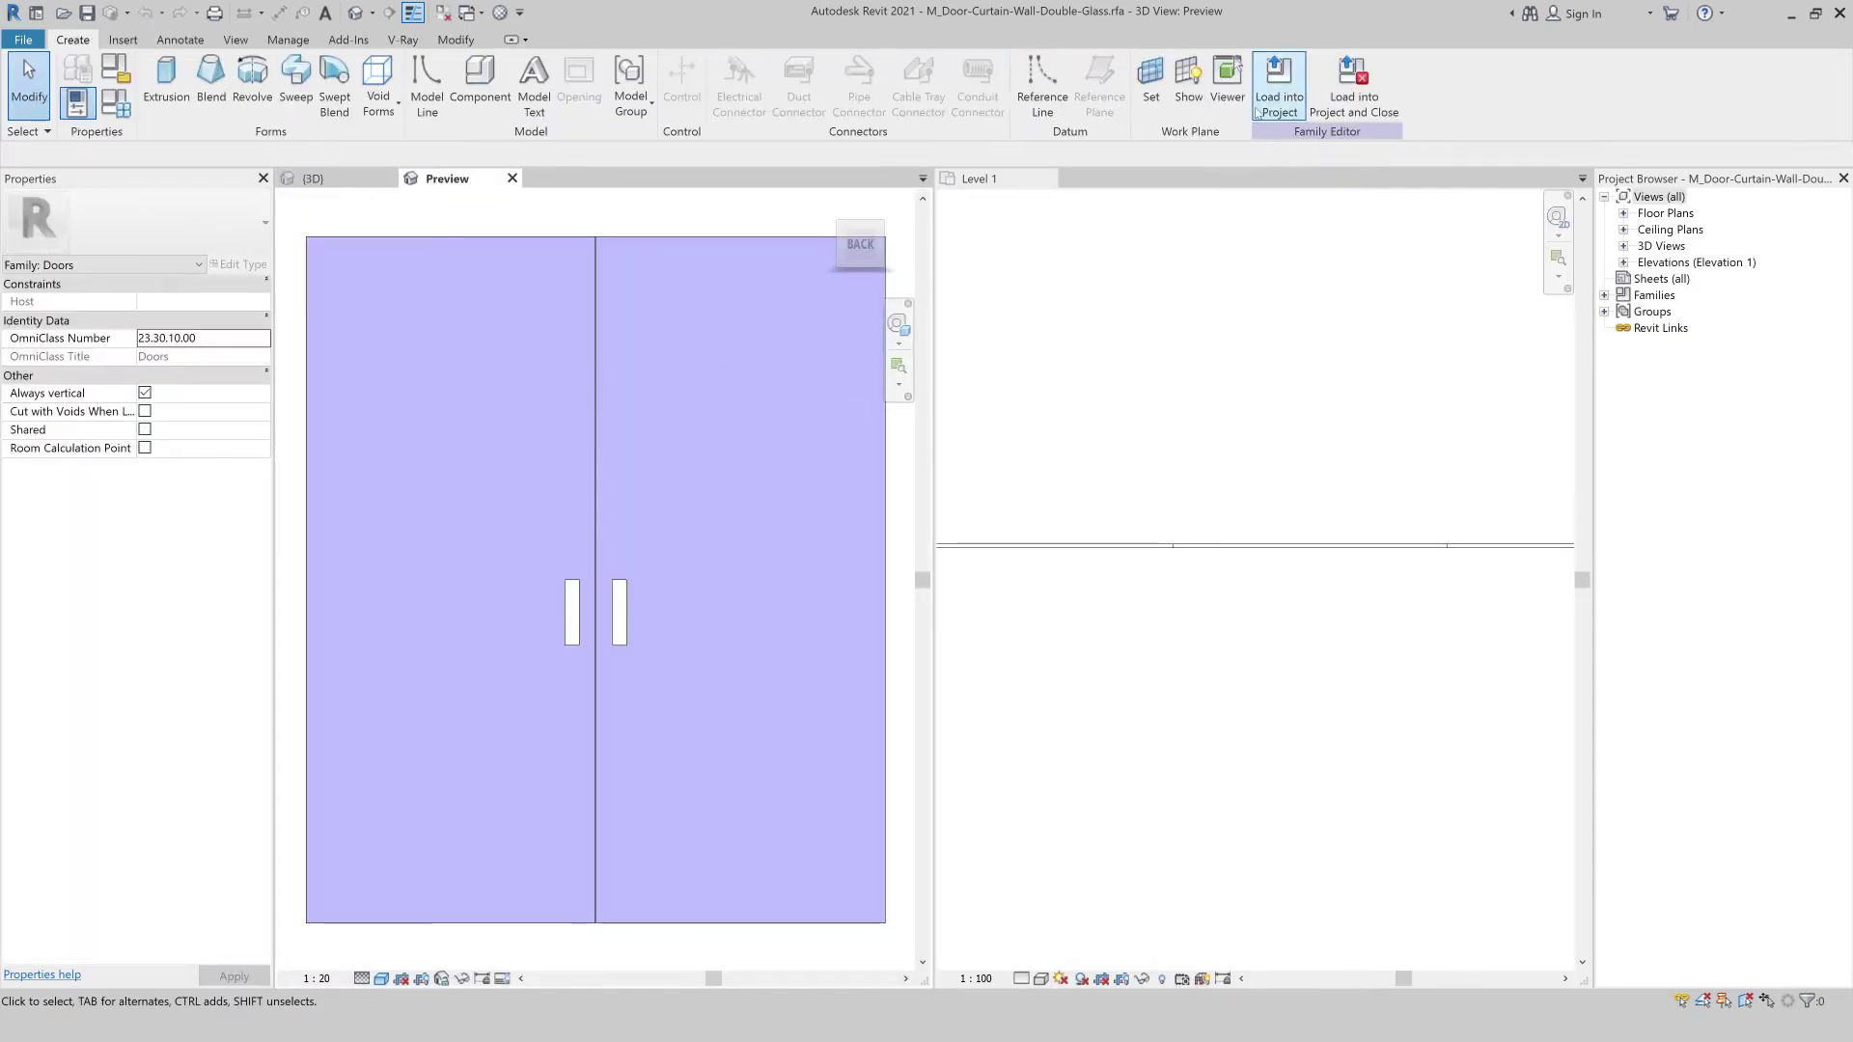
Load M_Door-Curtain-Wall-Double-Glass into Project3, close its family view, and reactivate the 3D view.
left_click(1278, 96)
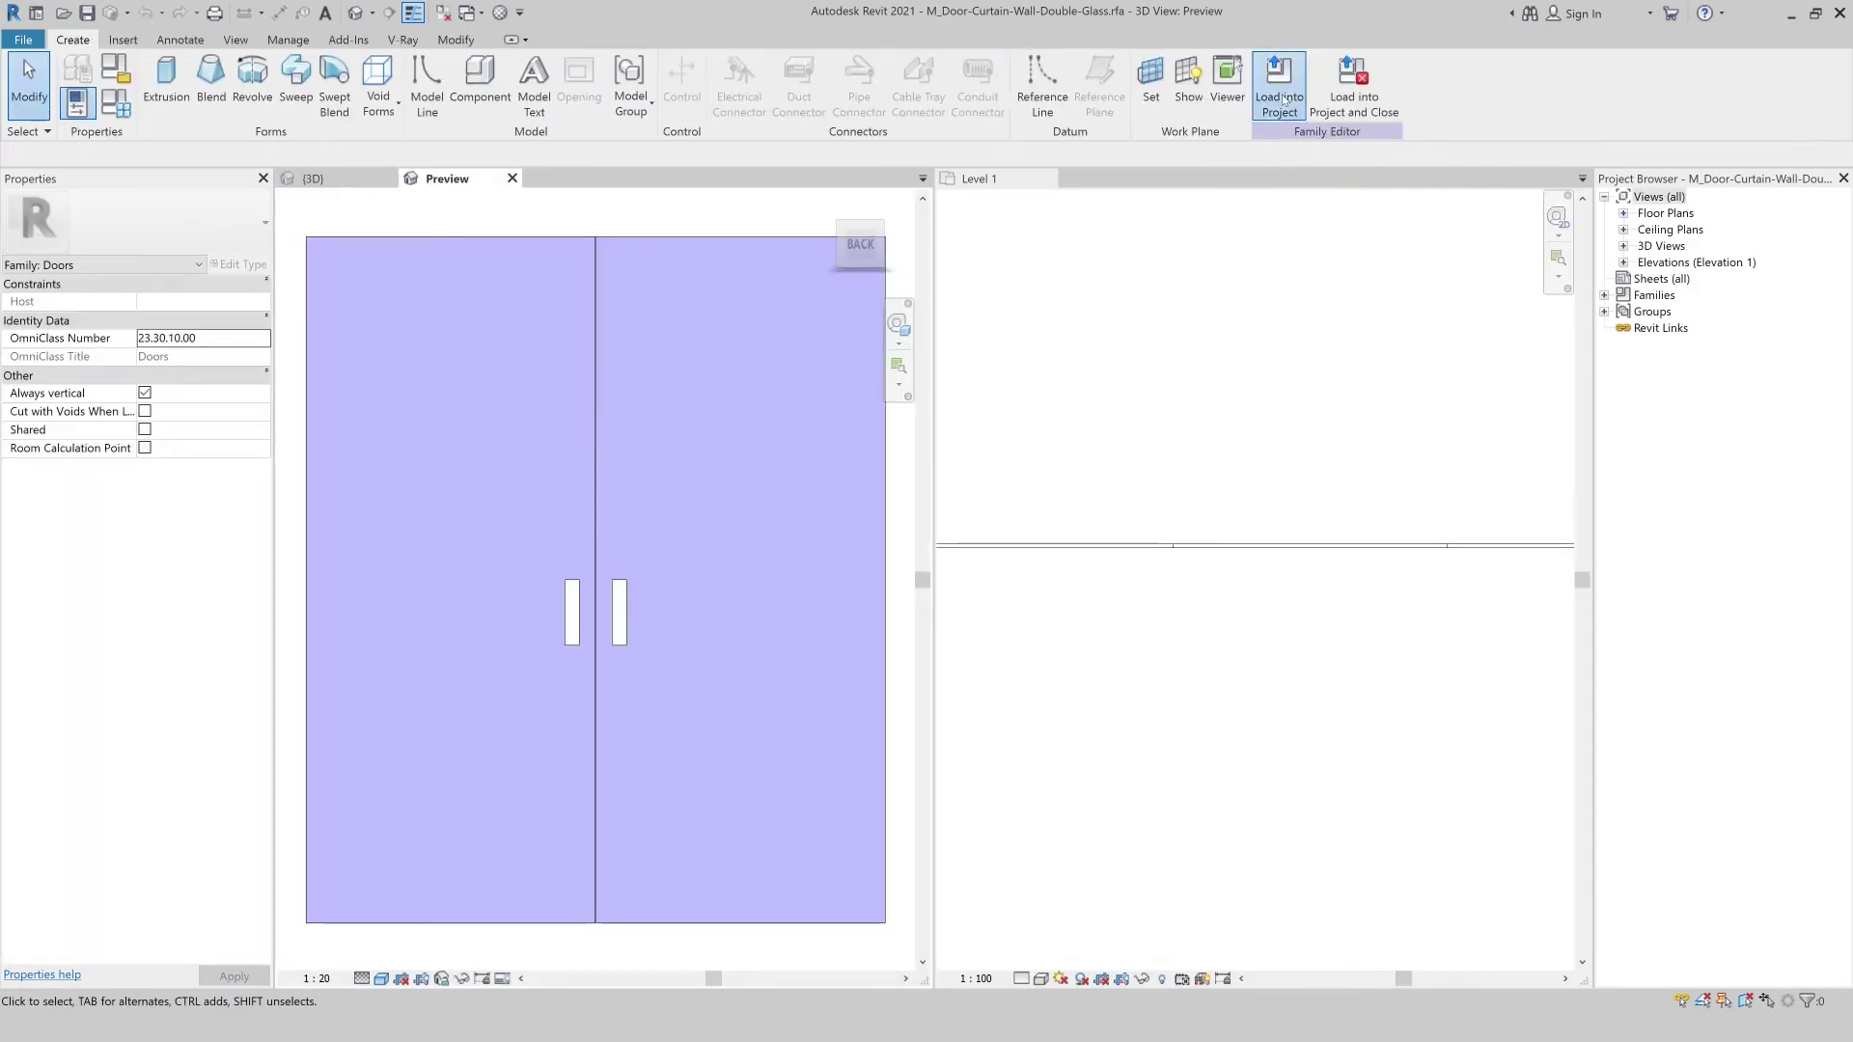
left_click(446, 179)
left_click(512, 180)
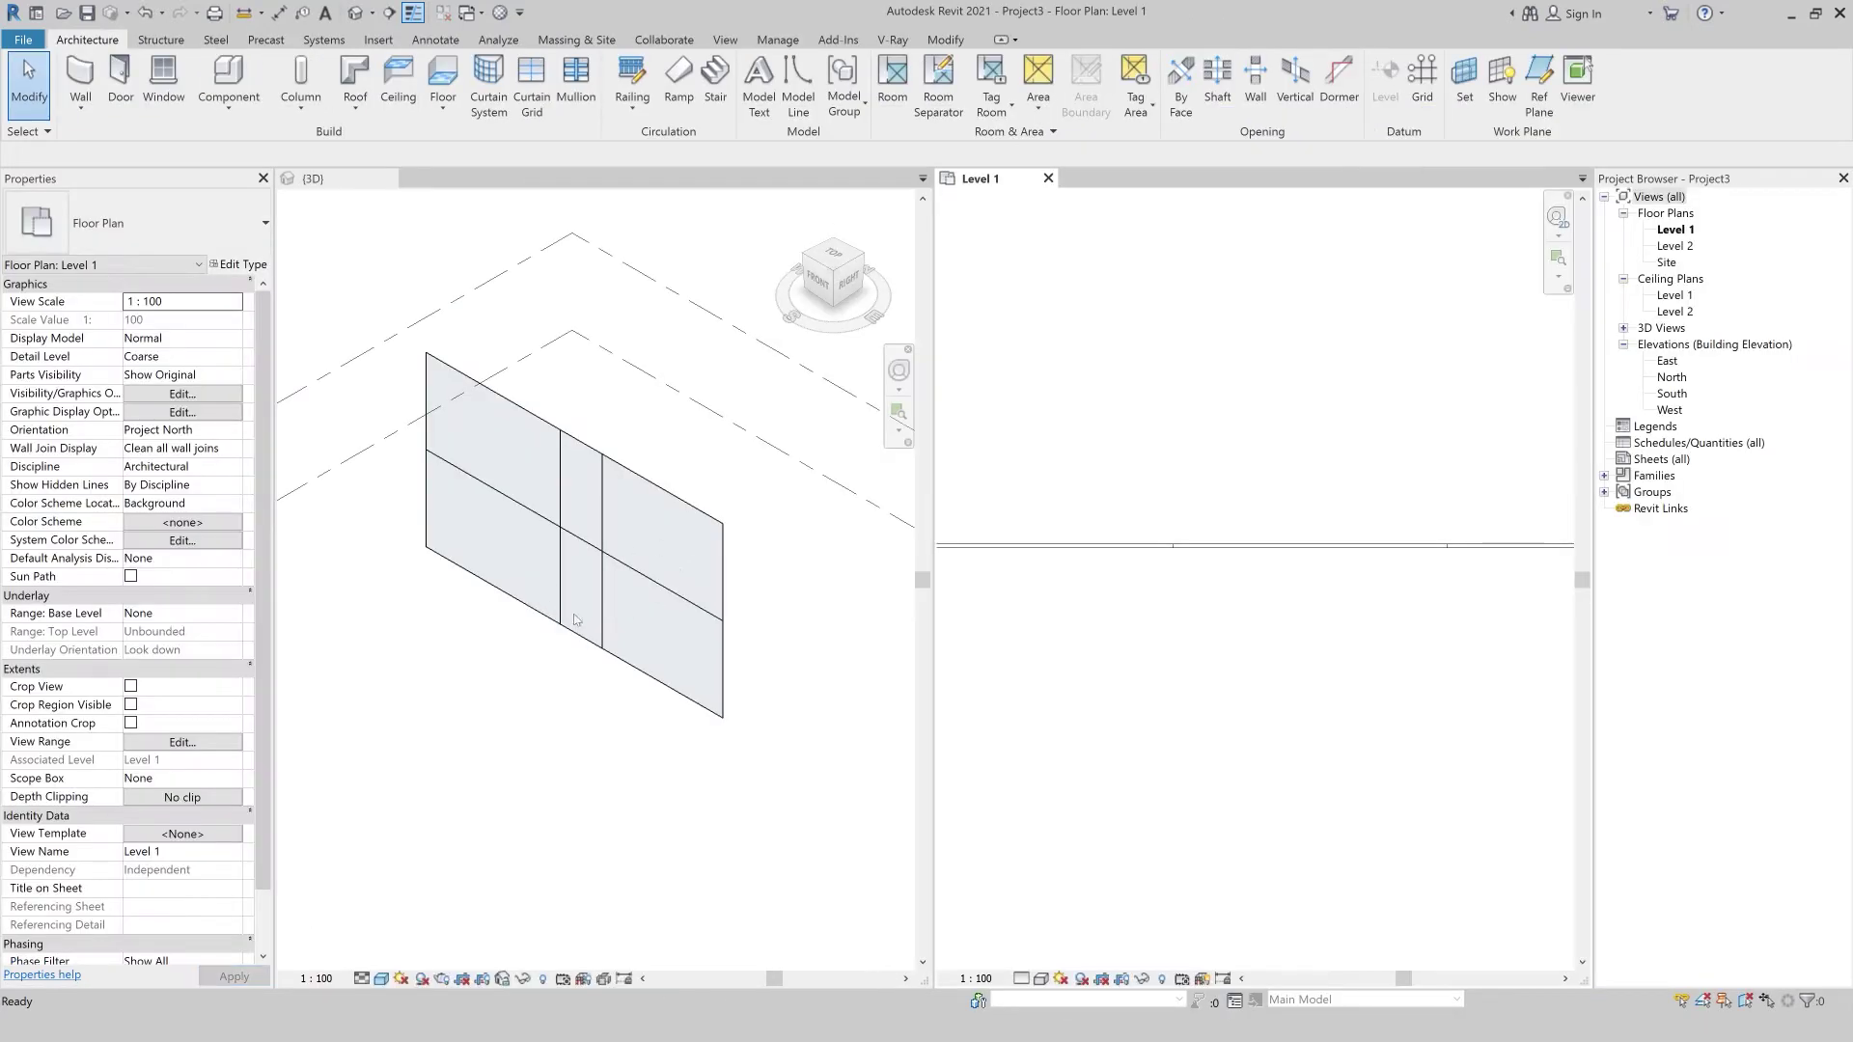
left_click(577, 629)
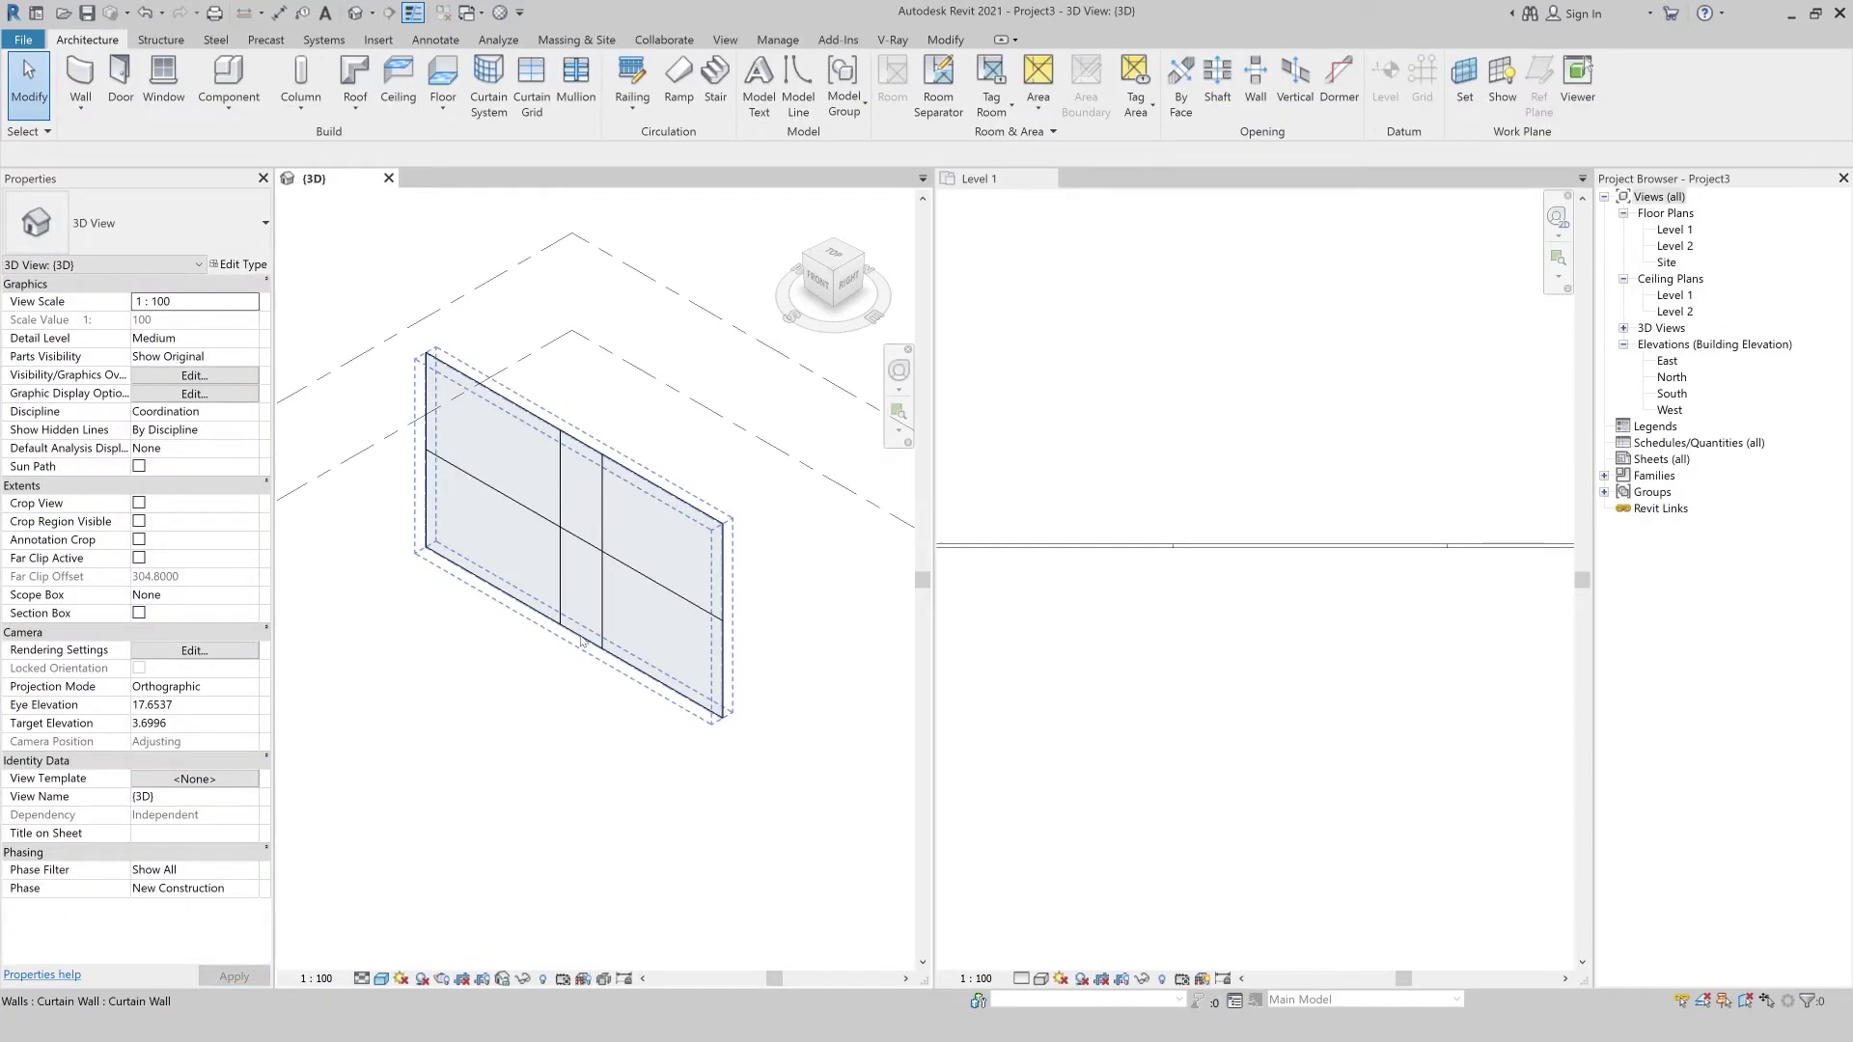
Change the lower middle curtain panel to the Double-Glass door type.
scroll(579, 639, "up", 2)
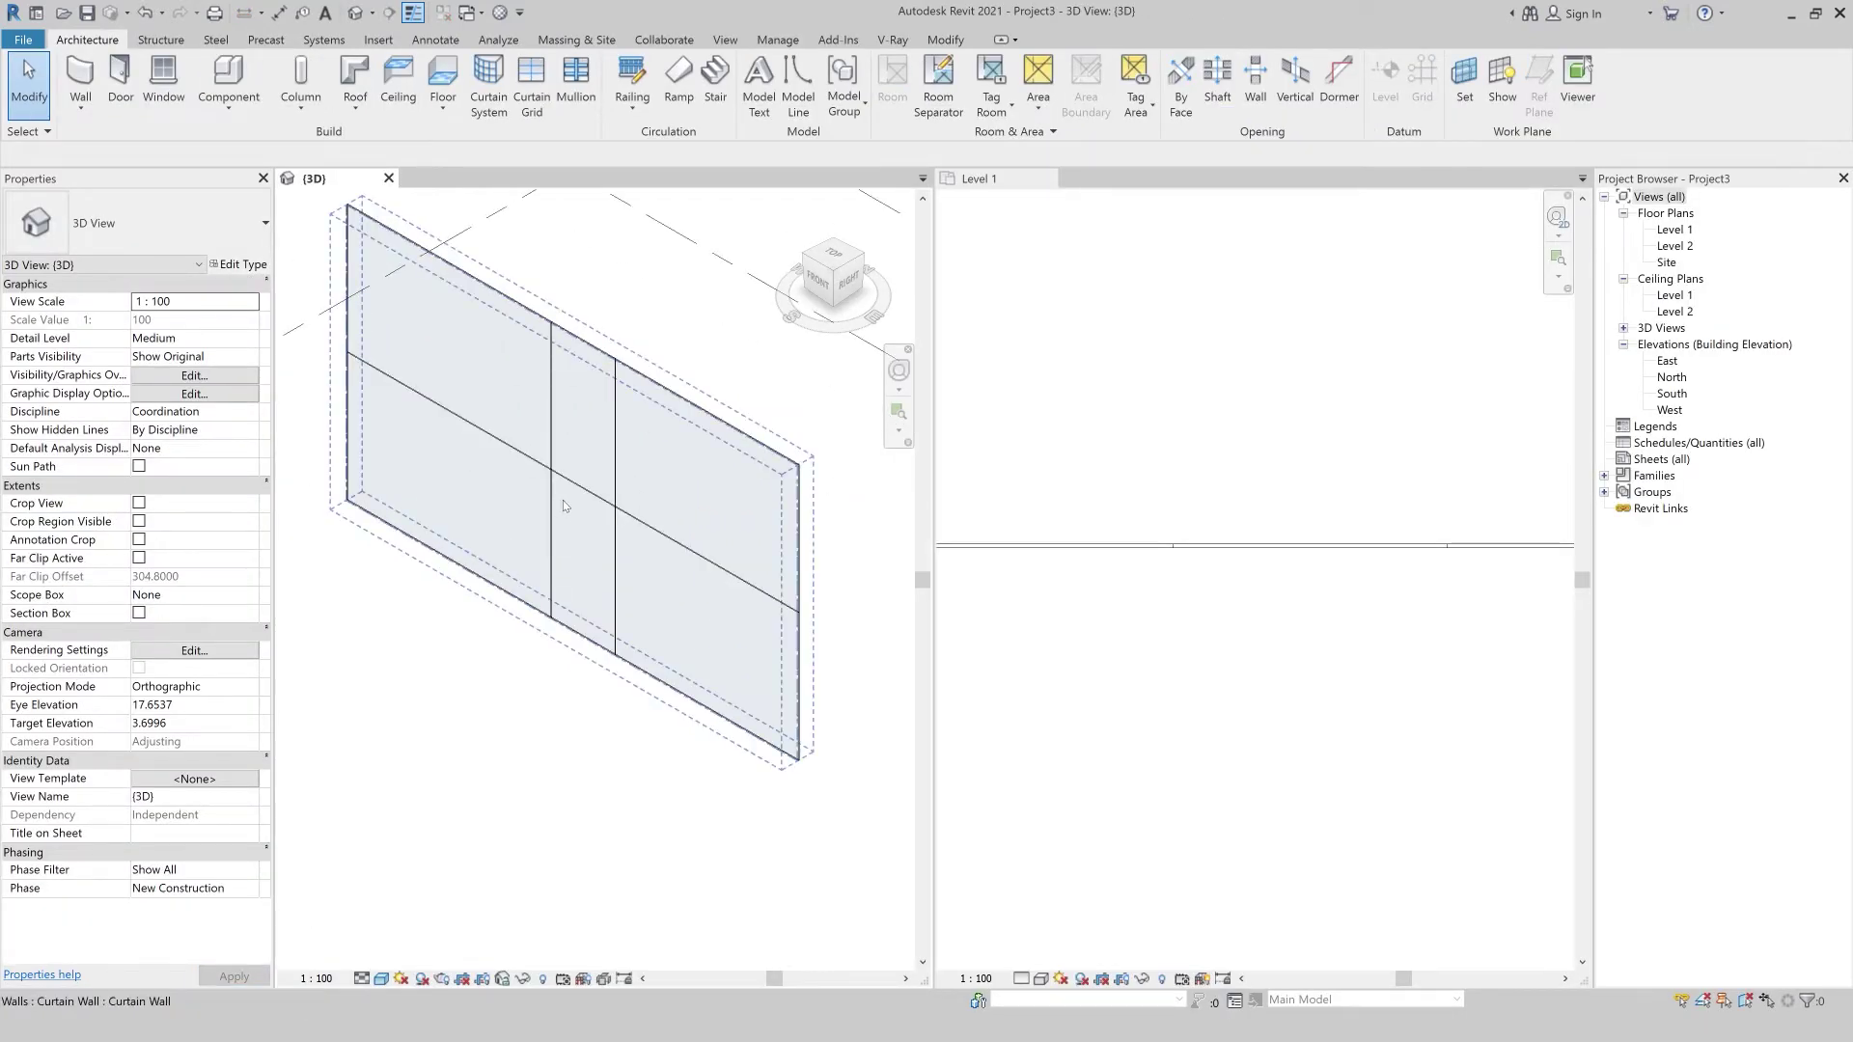
key("Tab")
key("Tab")
key("Tab")
key("Tab")
key("Tab")
key("Tab")
key("Tab")
key("Tab")
left_click(614, 618)
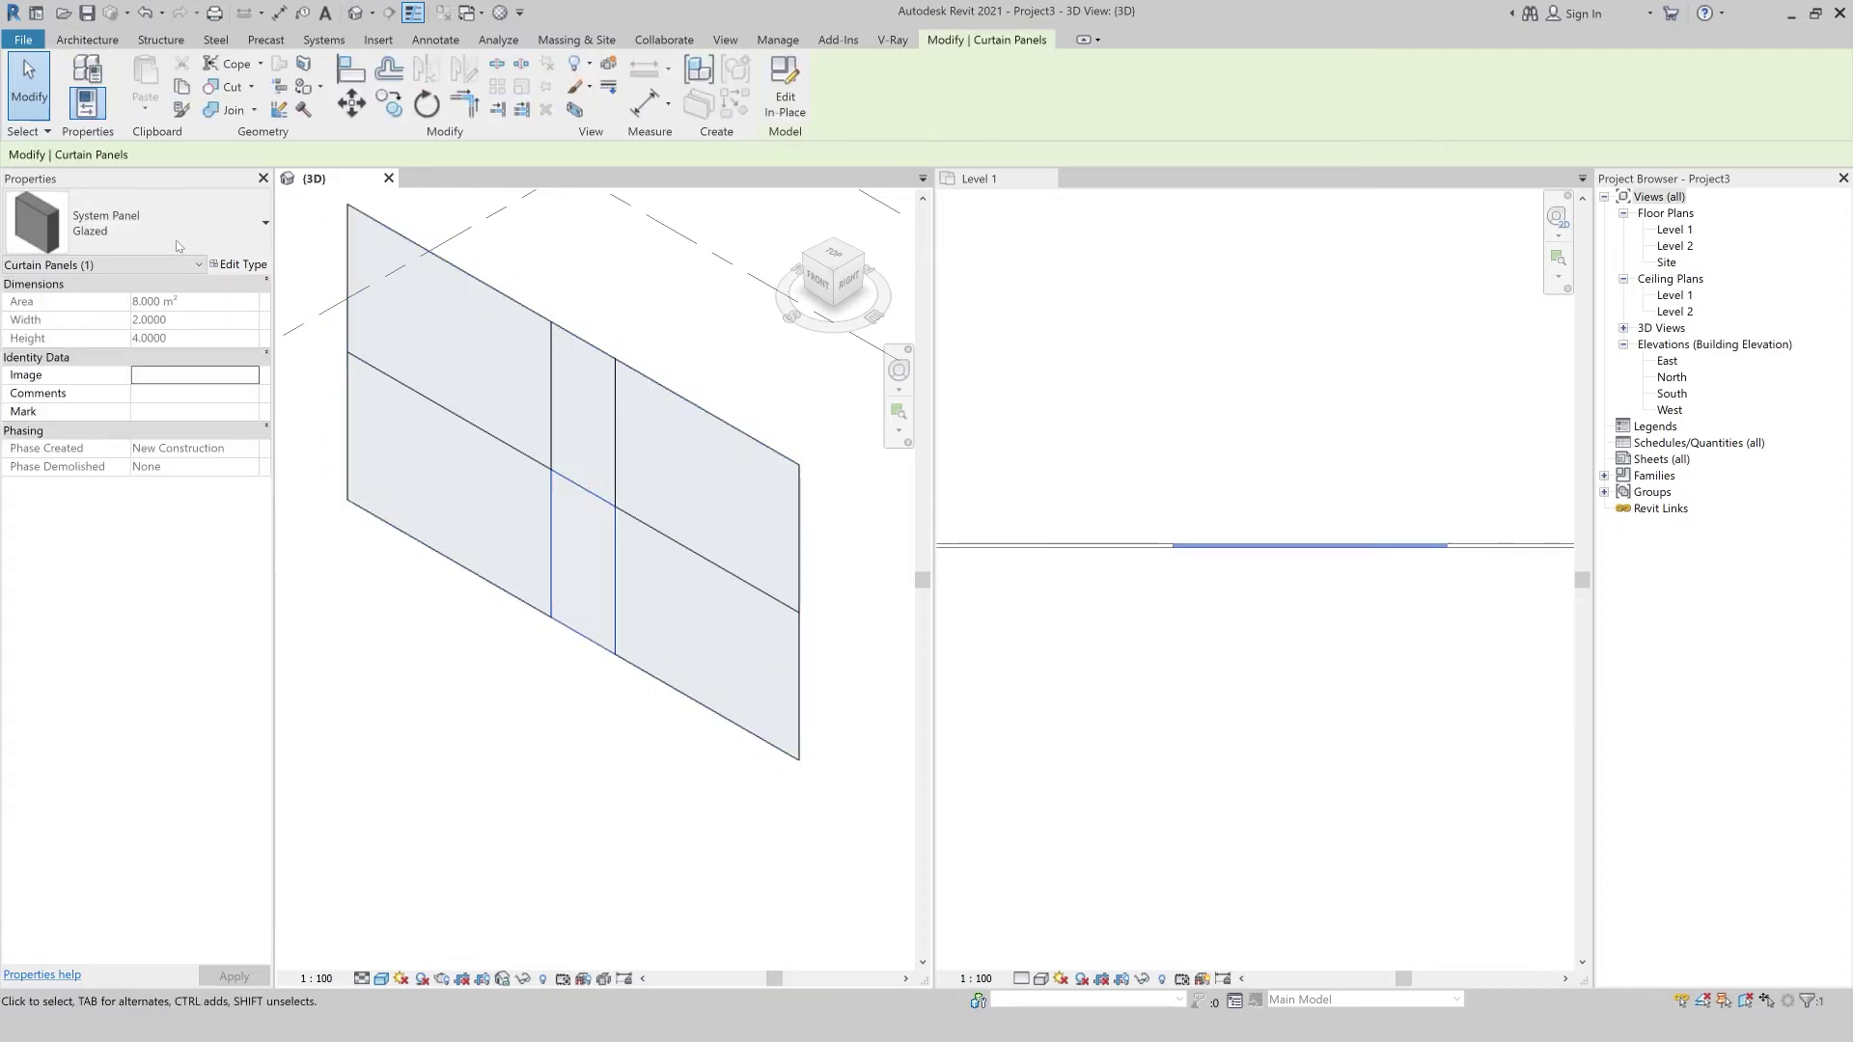
left_click(143, 222)
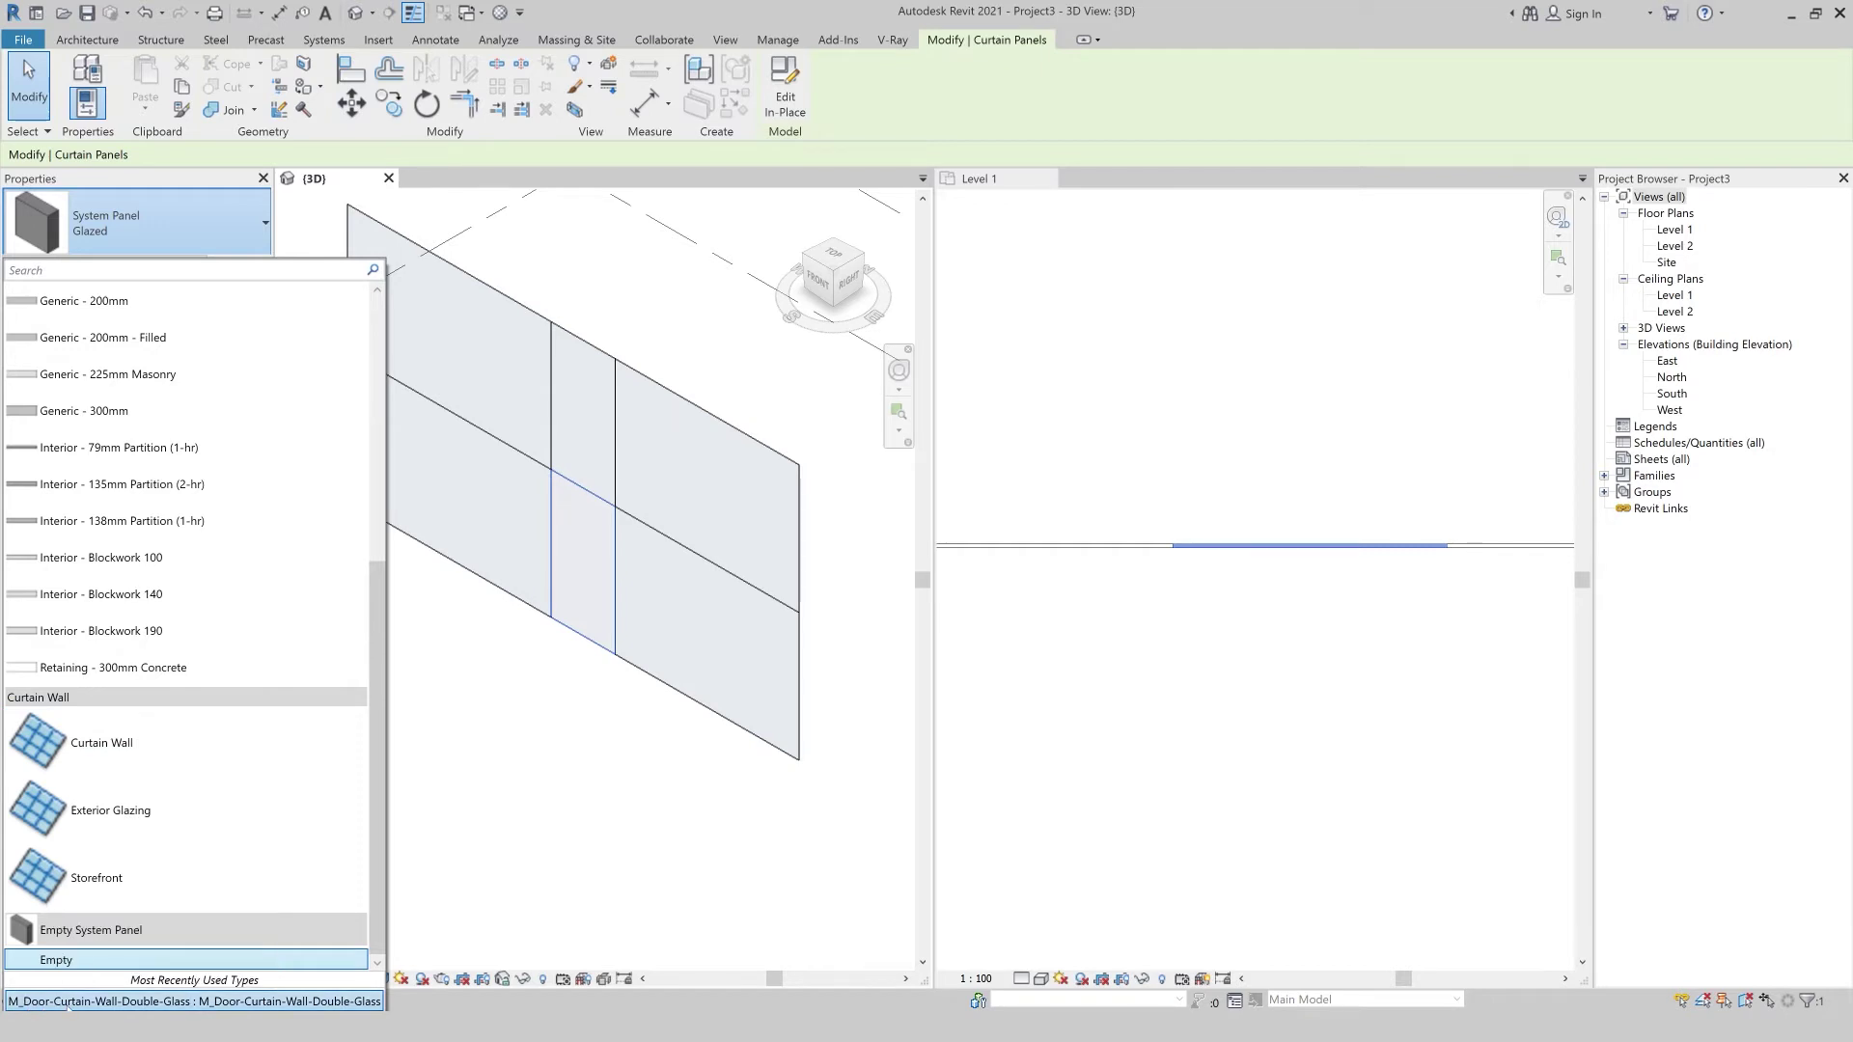
left_click(350, 925)
left_click(438, 789)
Set the 3D view's detail level to Fine.
scroll(612, 583, "up", 4)
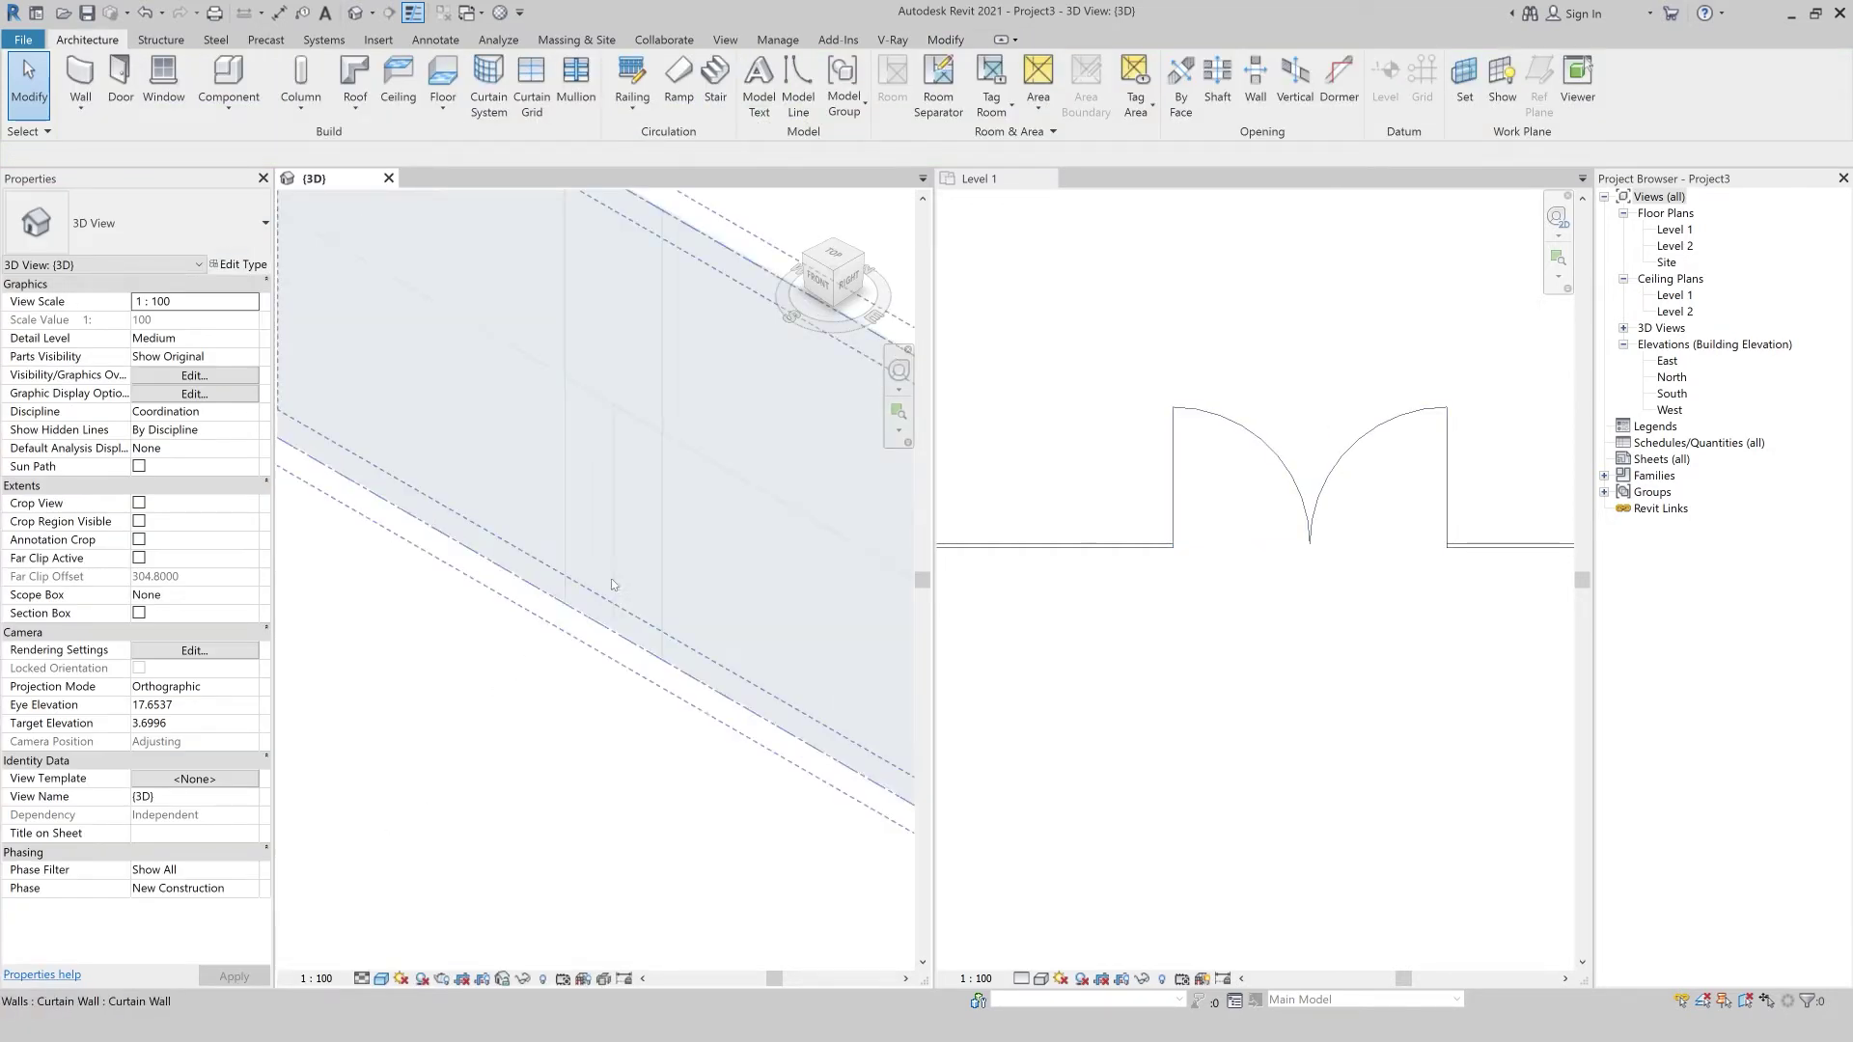
scroll(612, 589, "down", 3)
left_click(970, 685)
scroll(1205, 649, "down", 2)
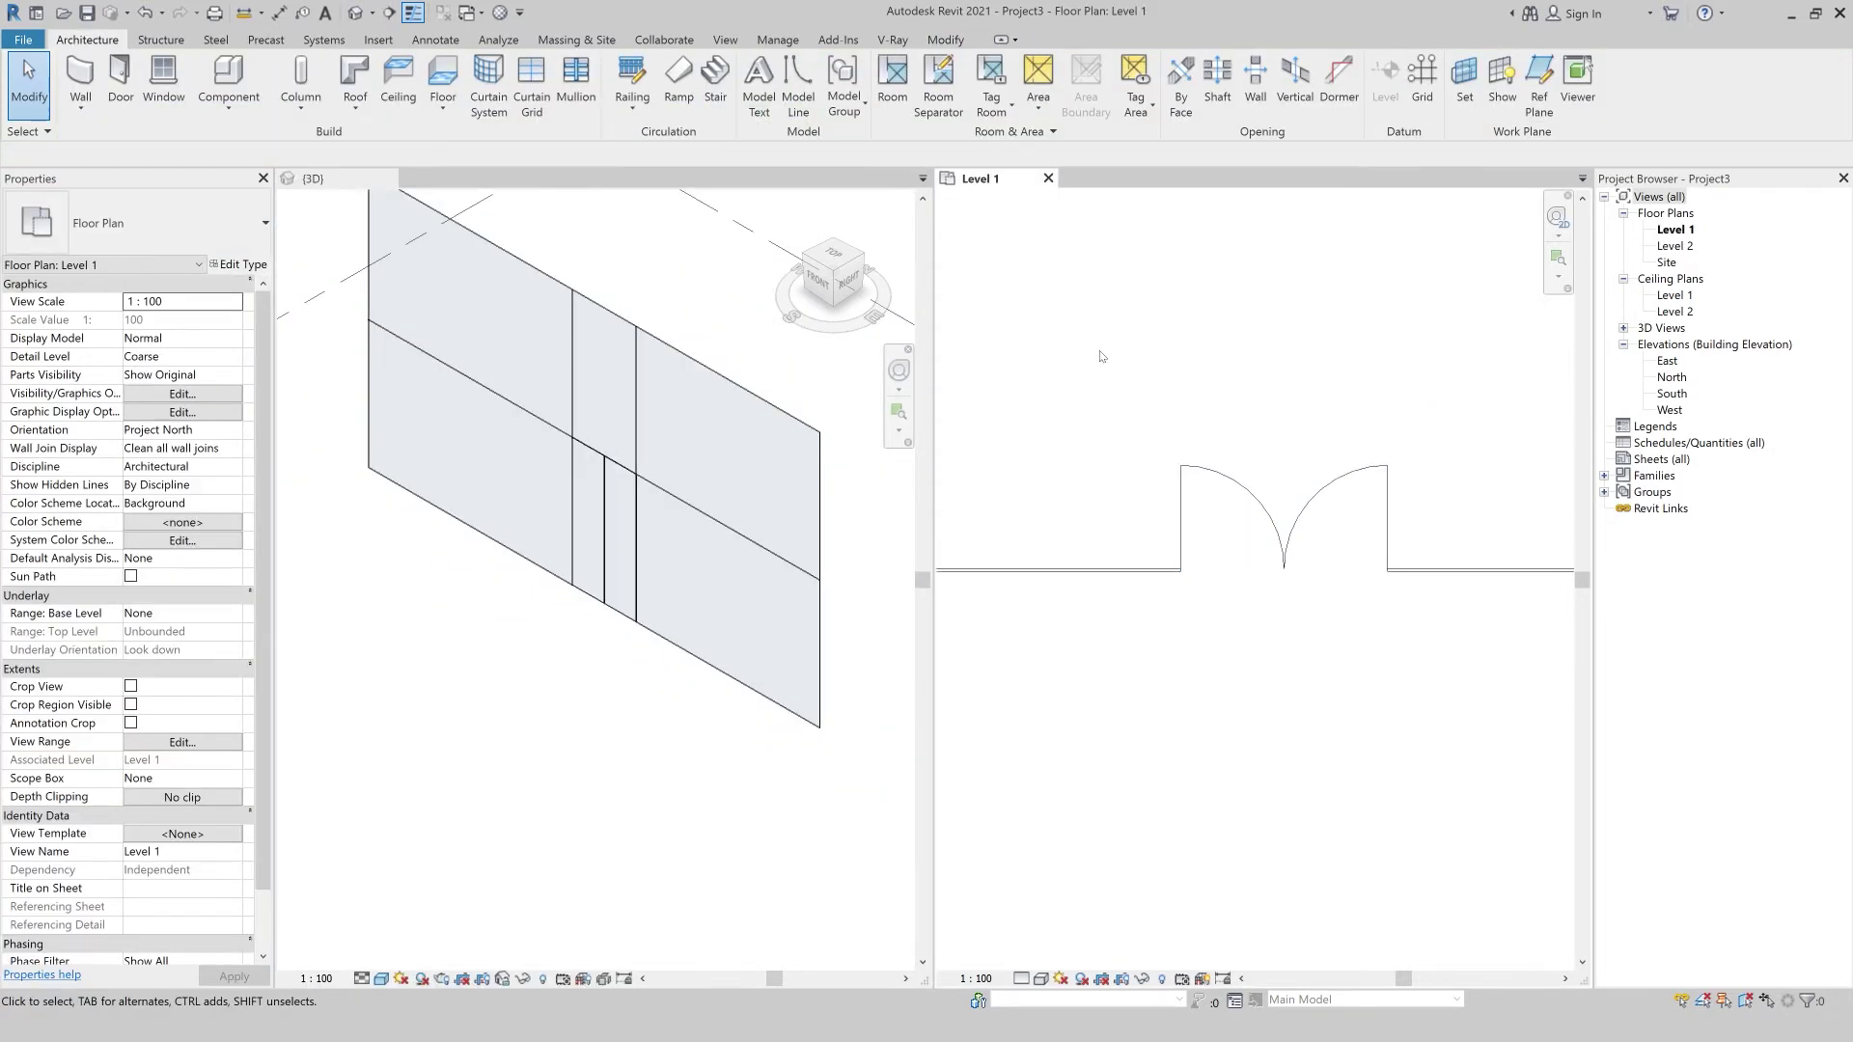
scroll(1158, 579, "down", 1)
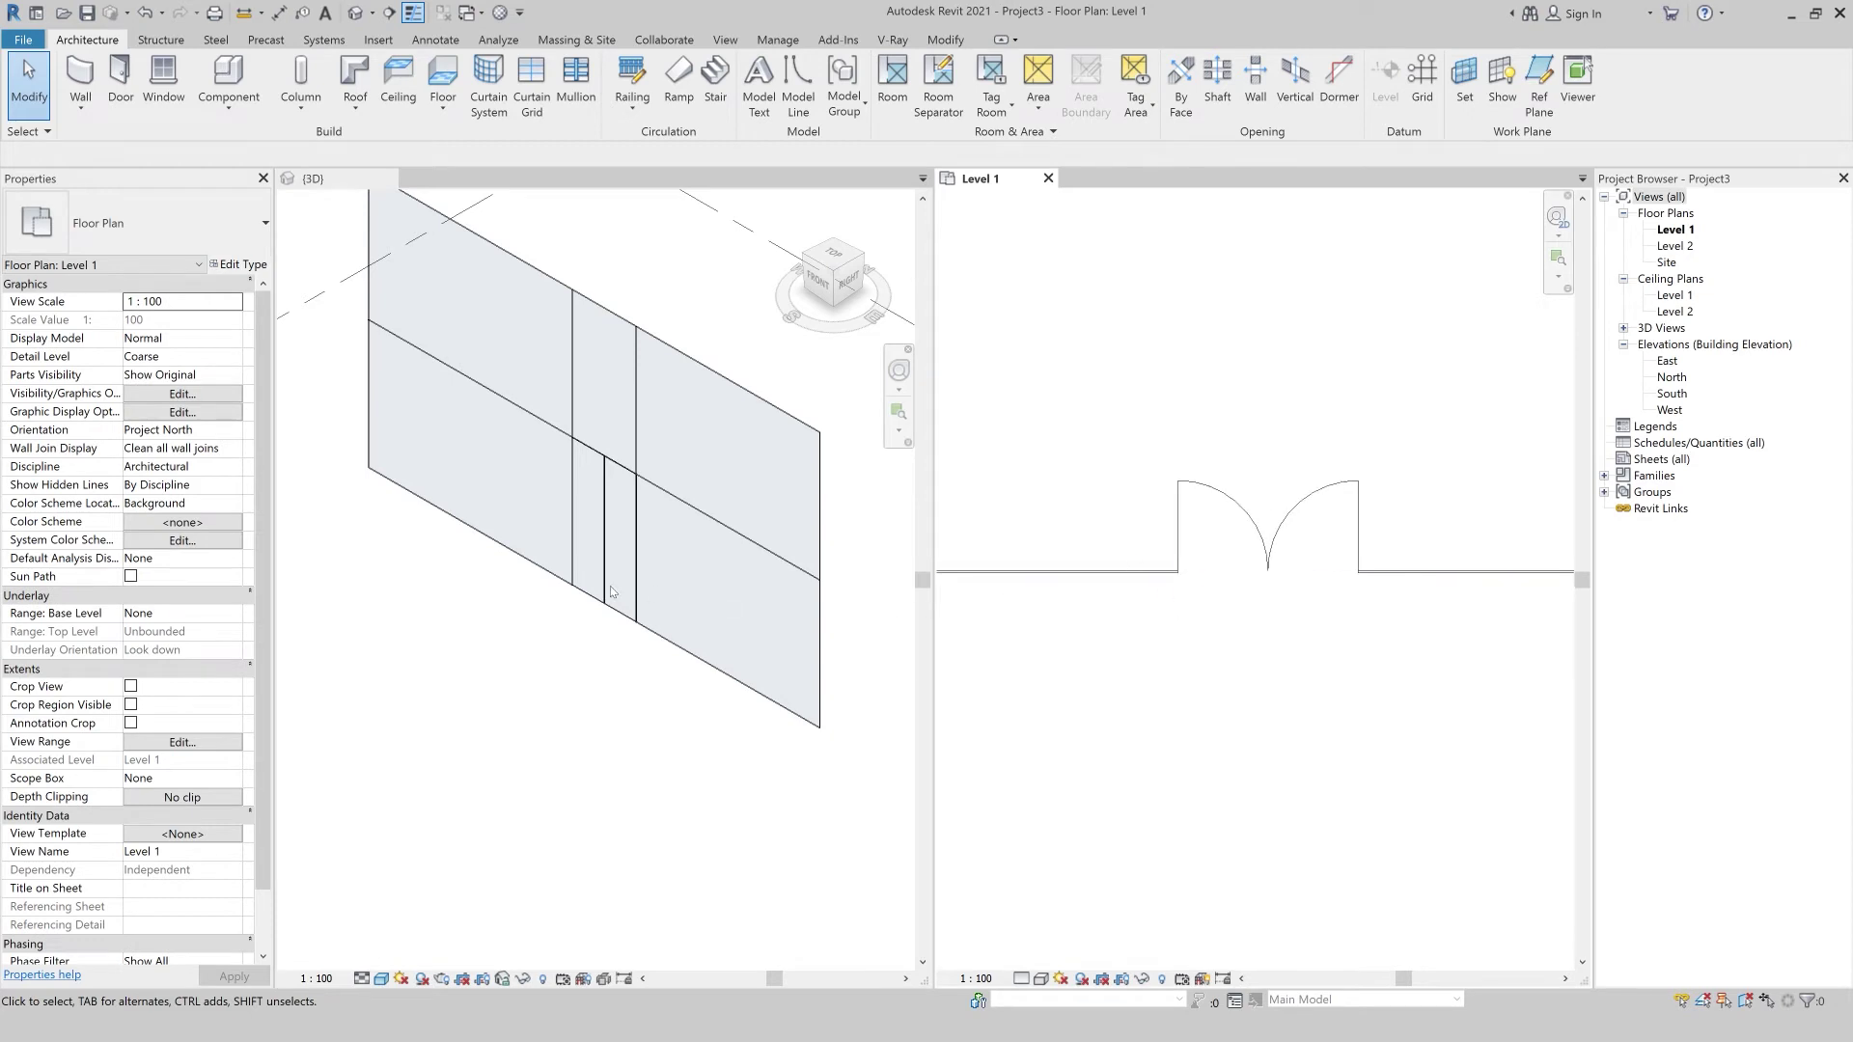
left_click(360, 978)
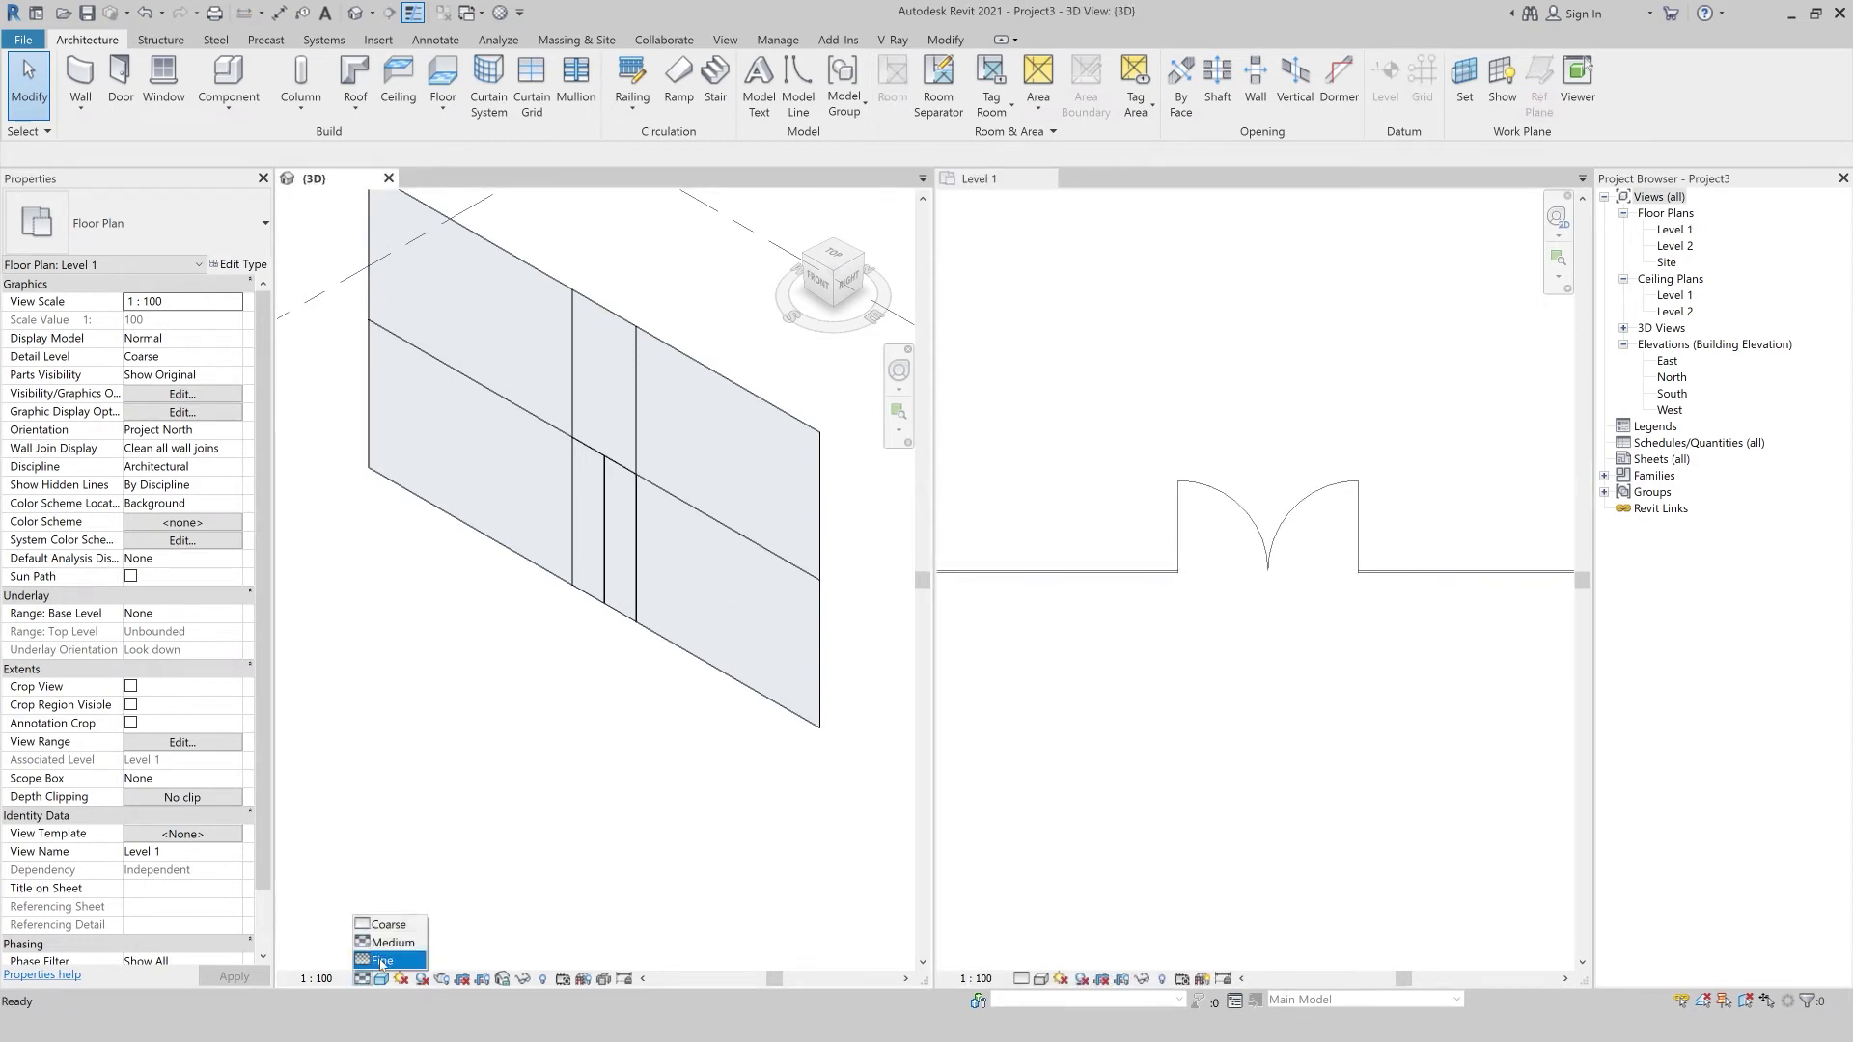
left_click(386, 961)
scroll(610, 565, "up", 2)
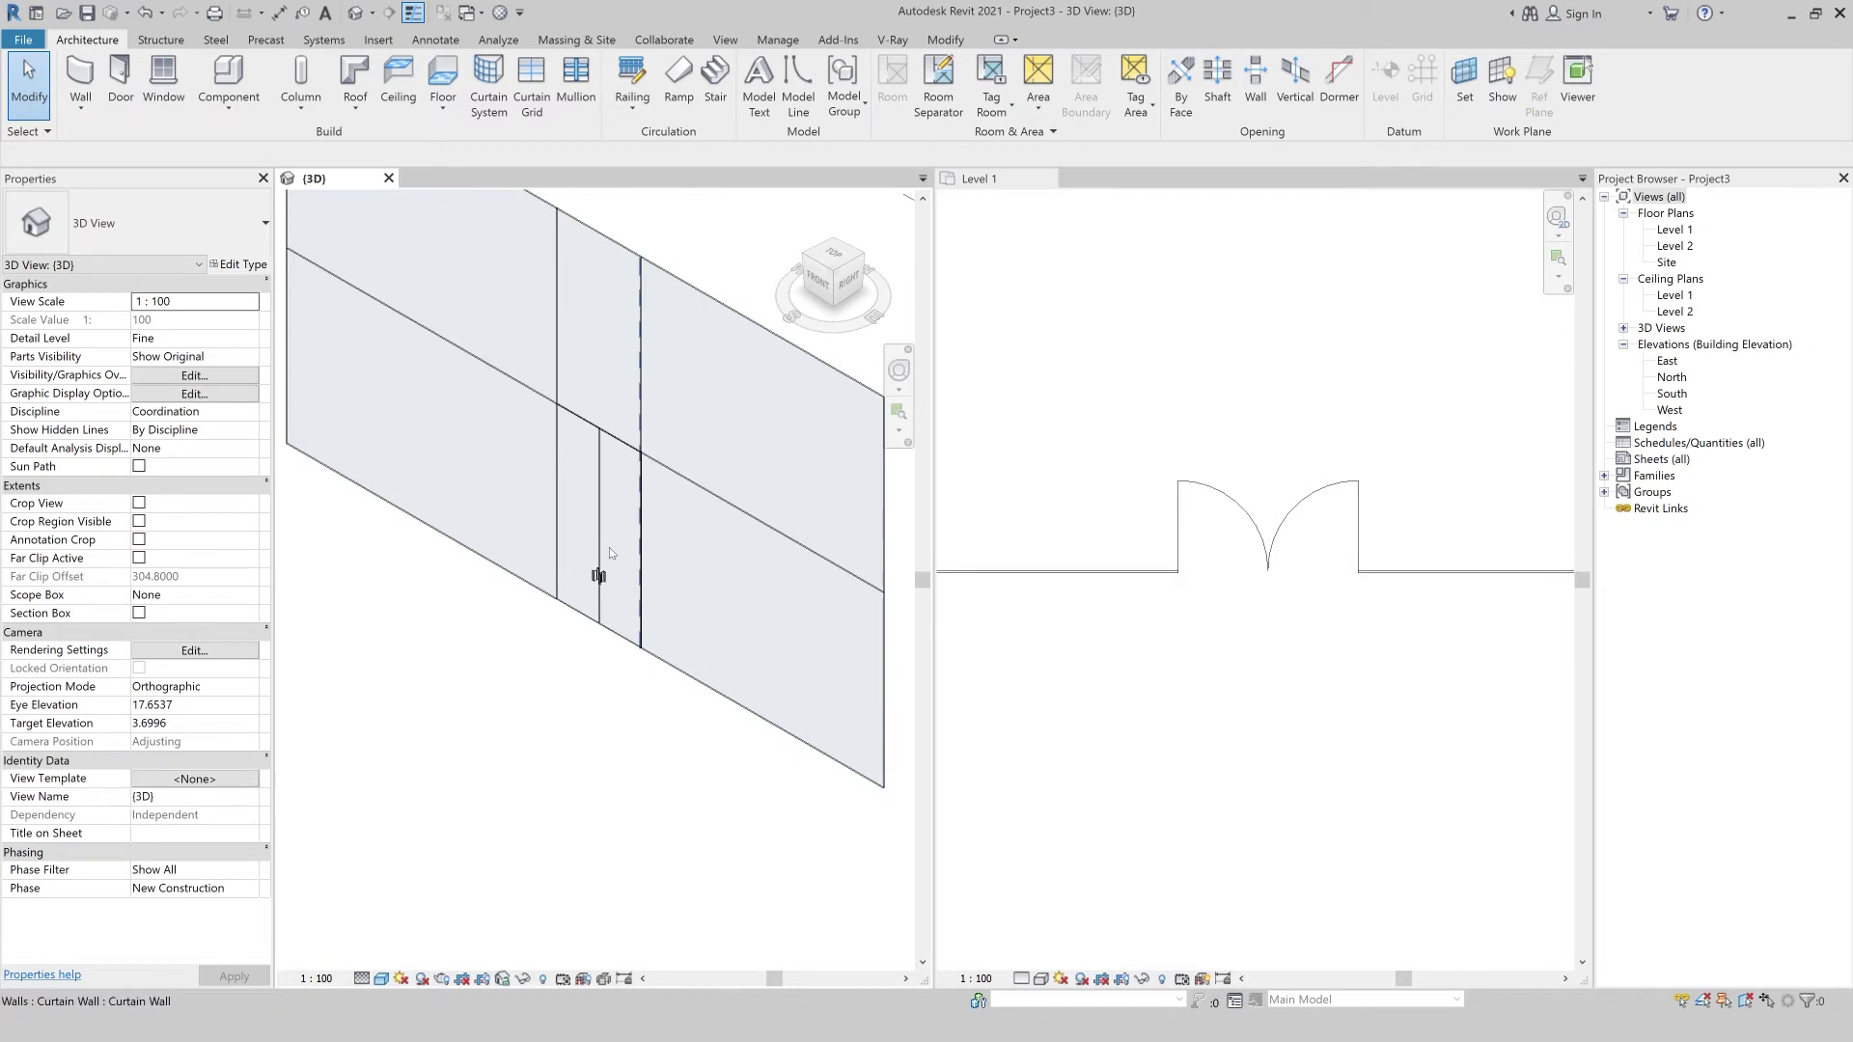
Set the grid line above the door to 2.5, then drag Single-Glass.rfa into Revit.
left_click(586, 483)
left_click(570, 518)
type("2")
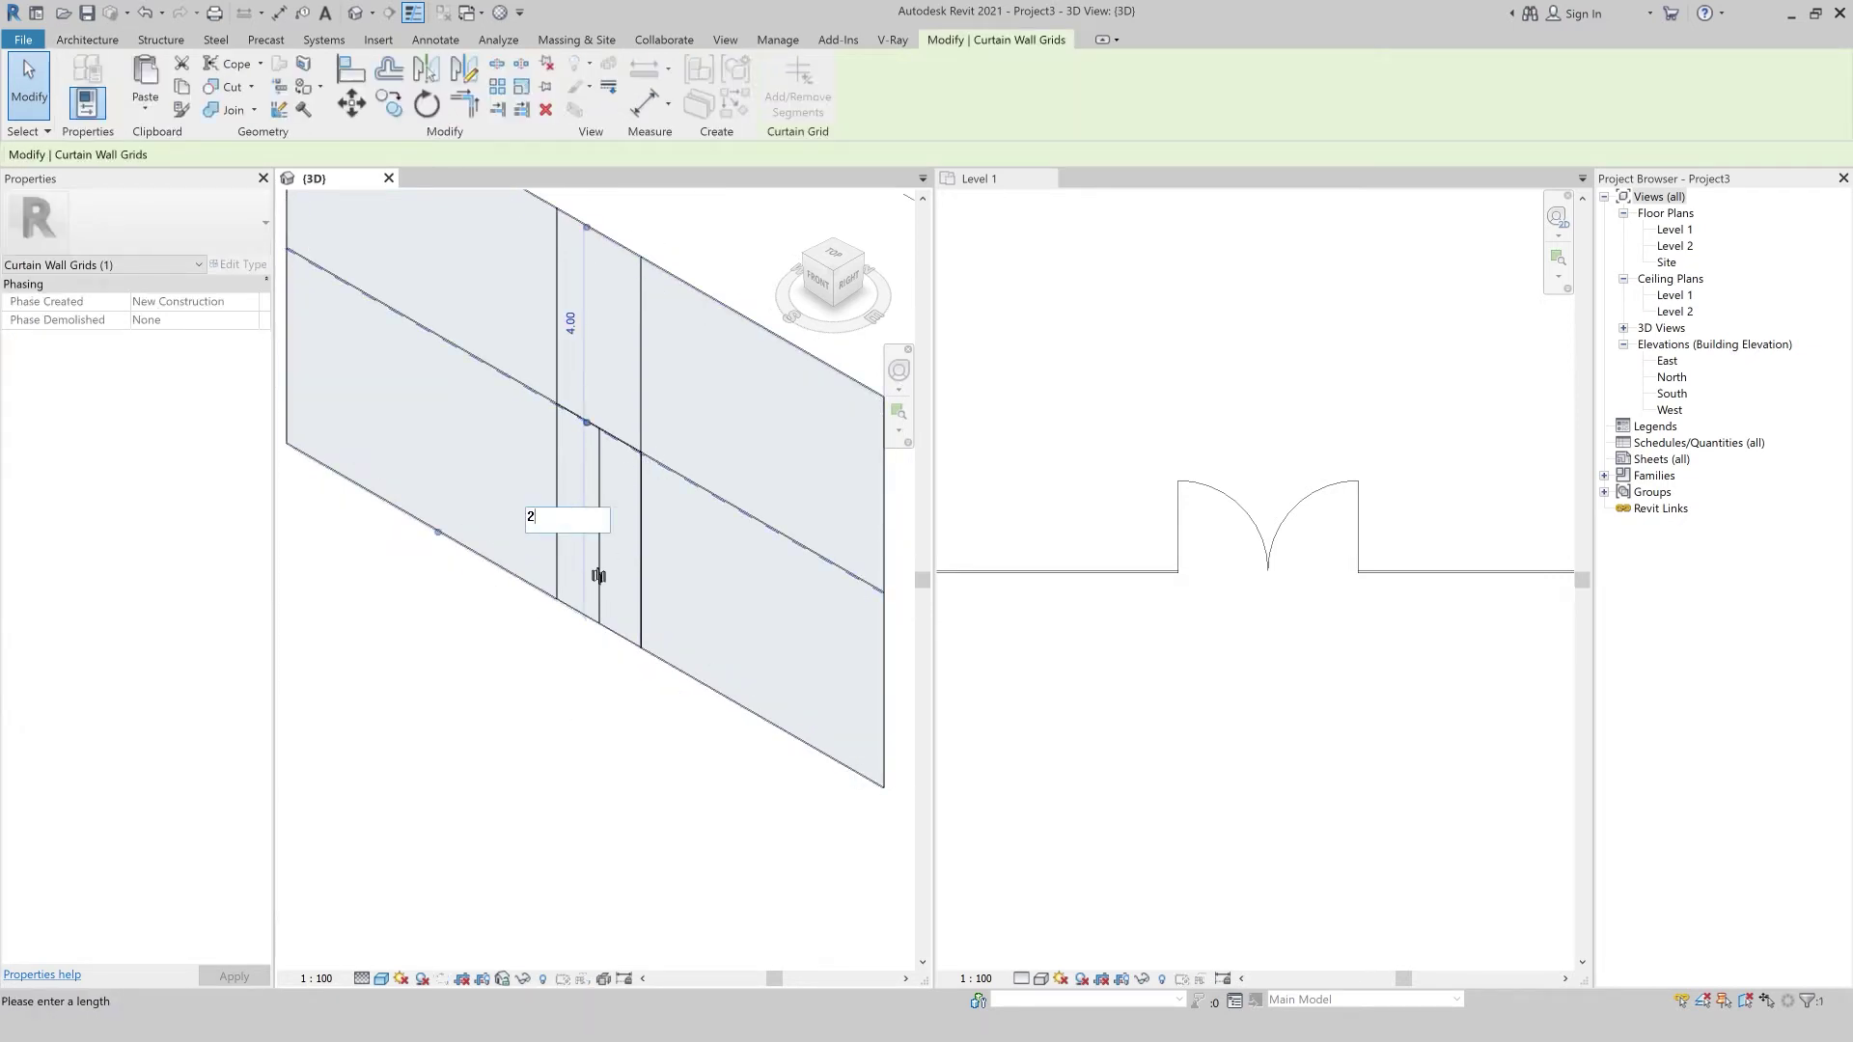
key("Return")
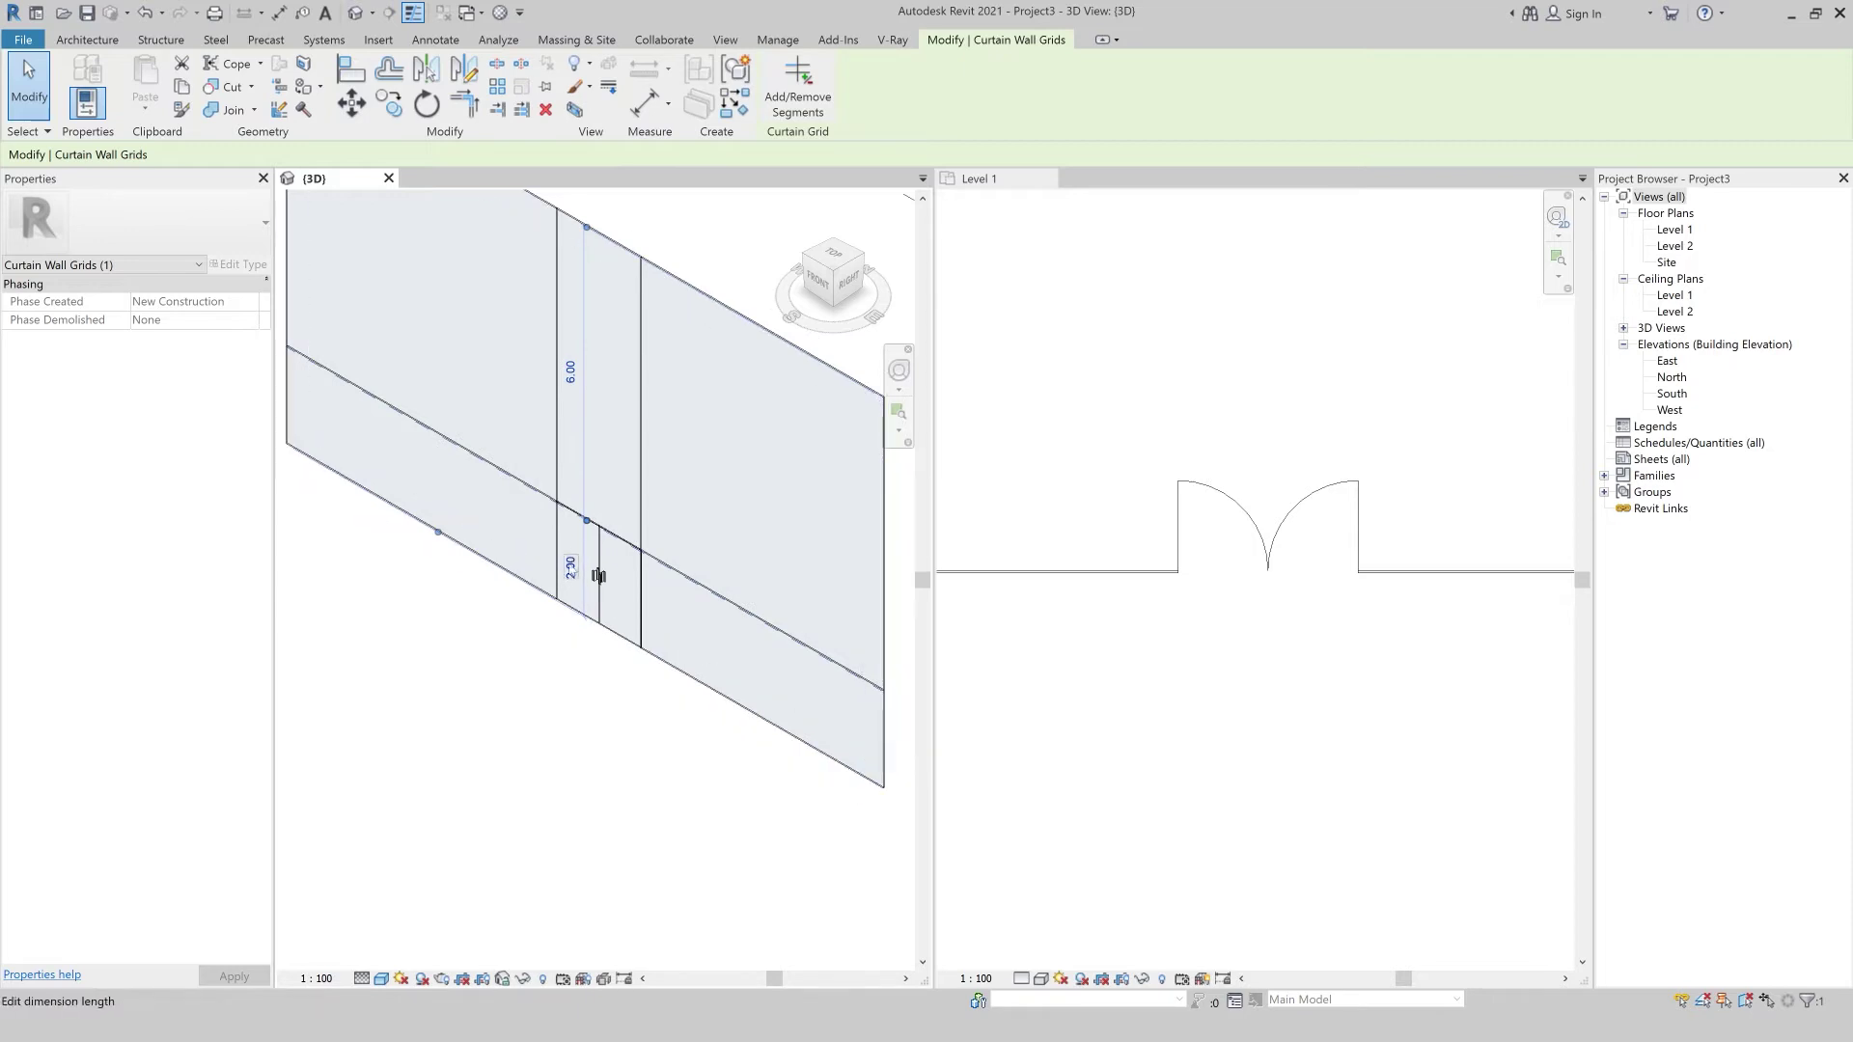
left_click(571, 566)
type("2.5")
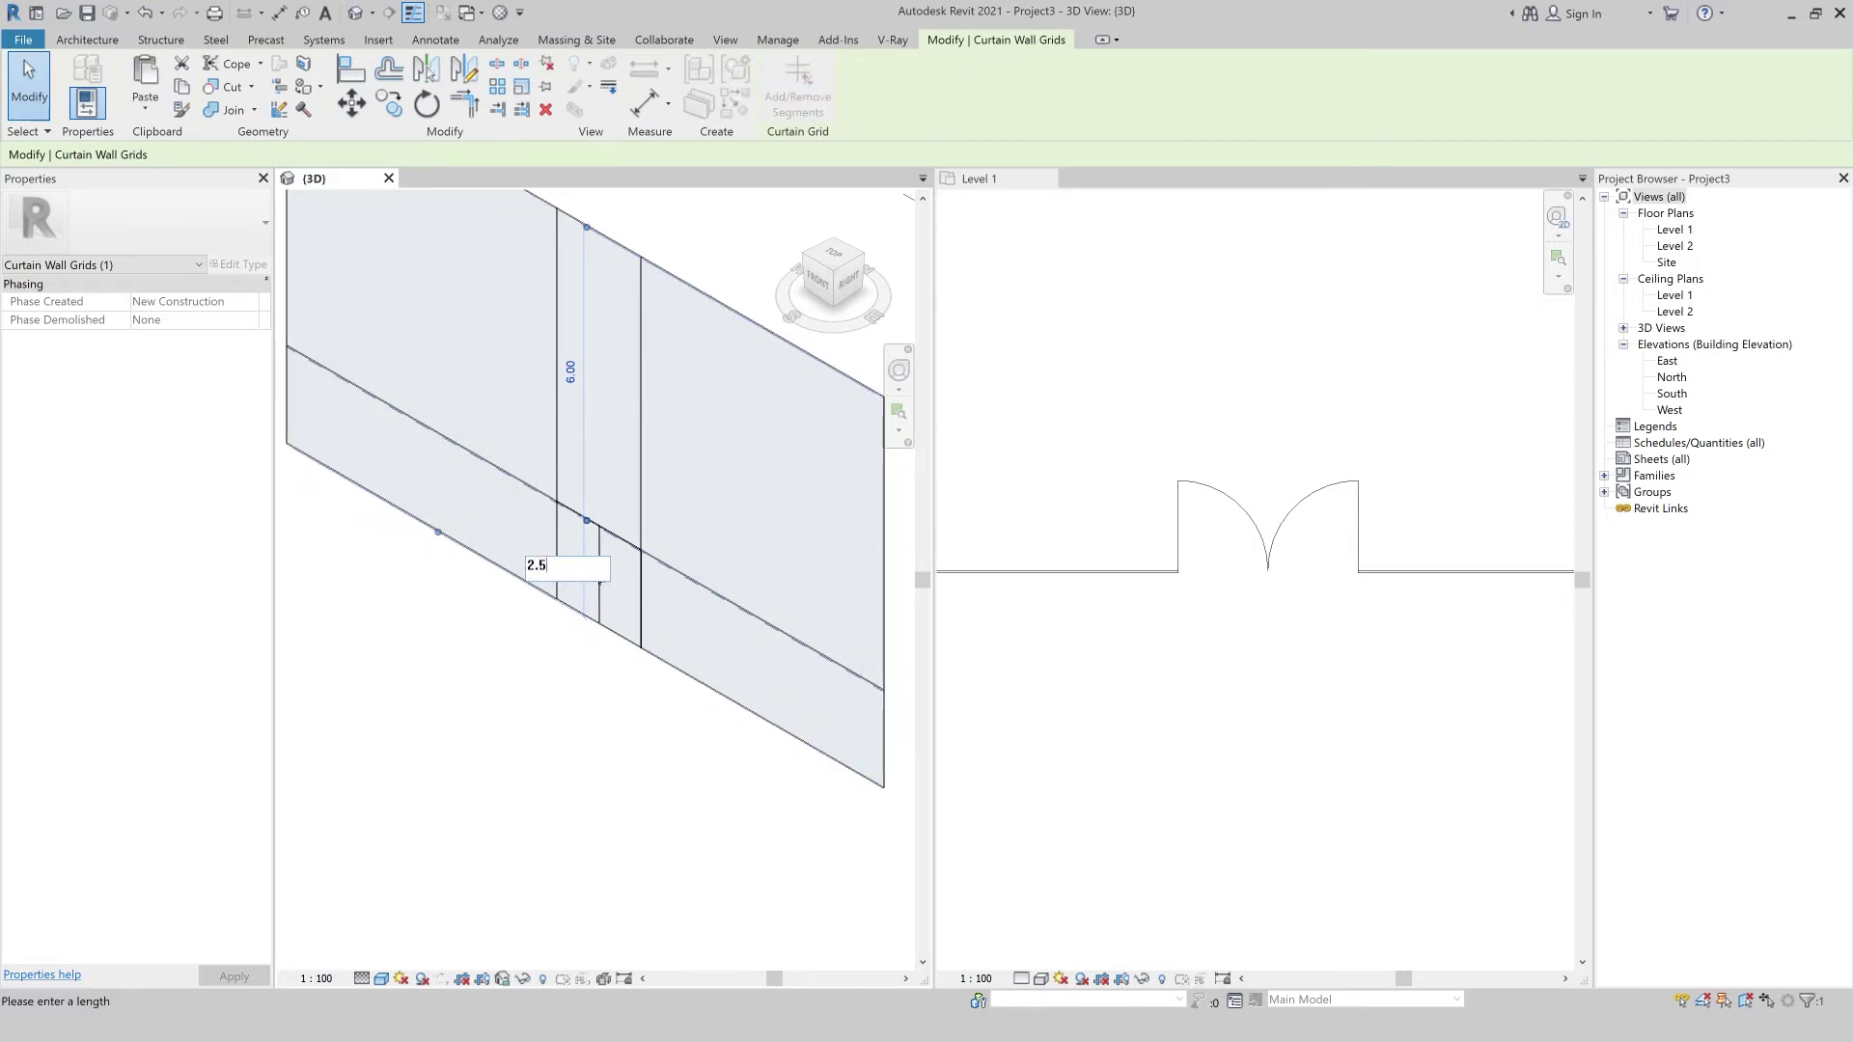
key("Return")
left_click(557, 752)
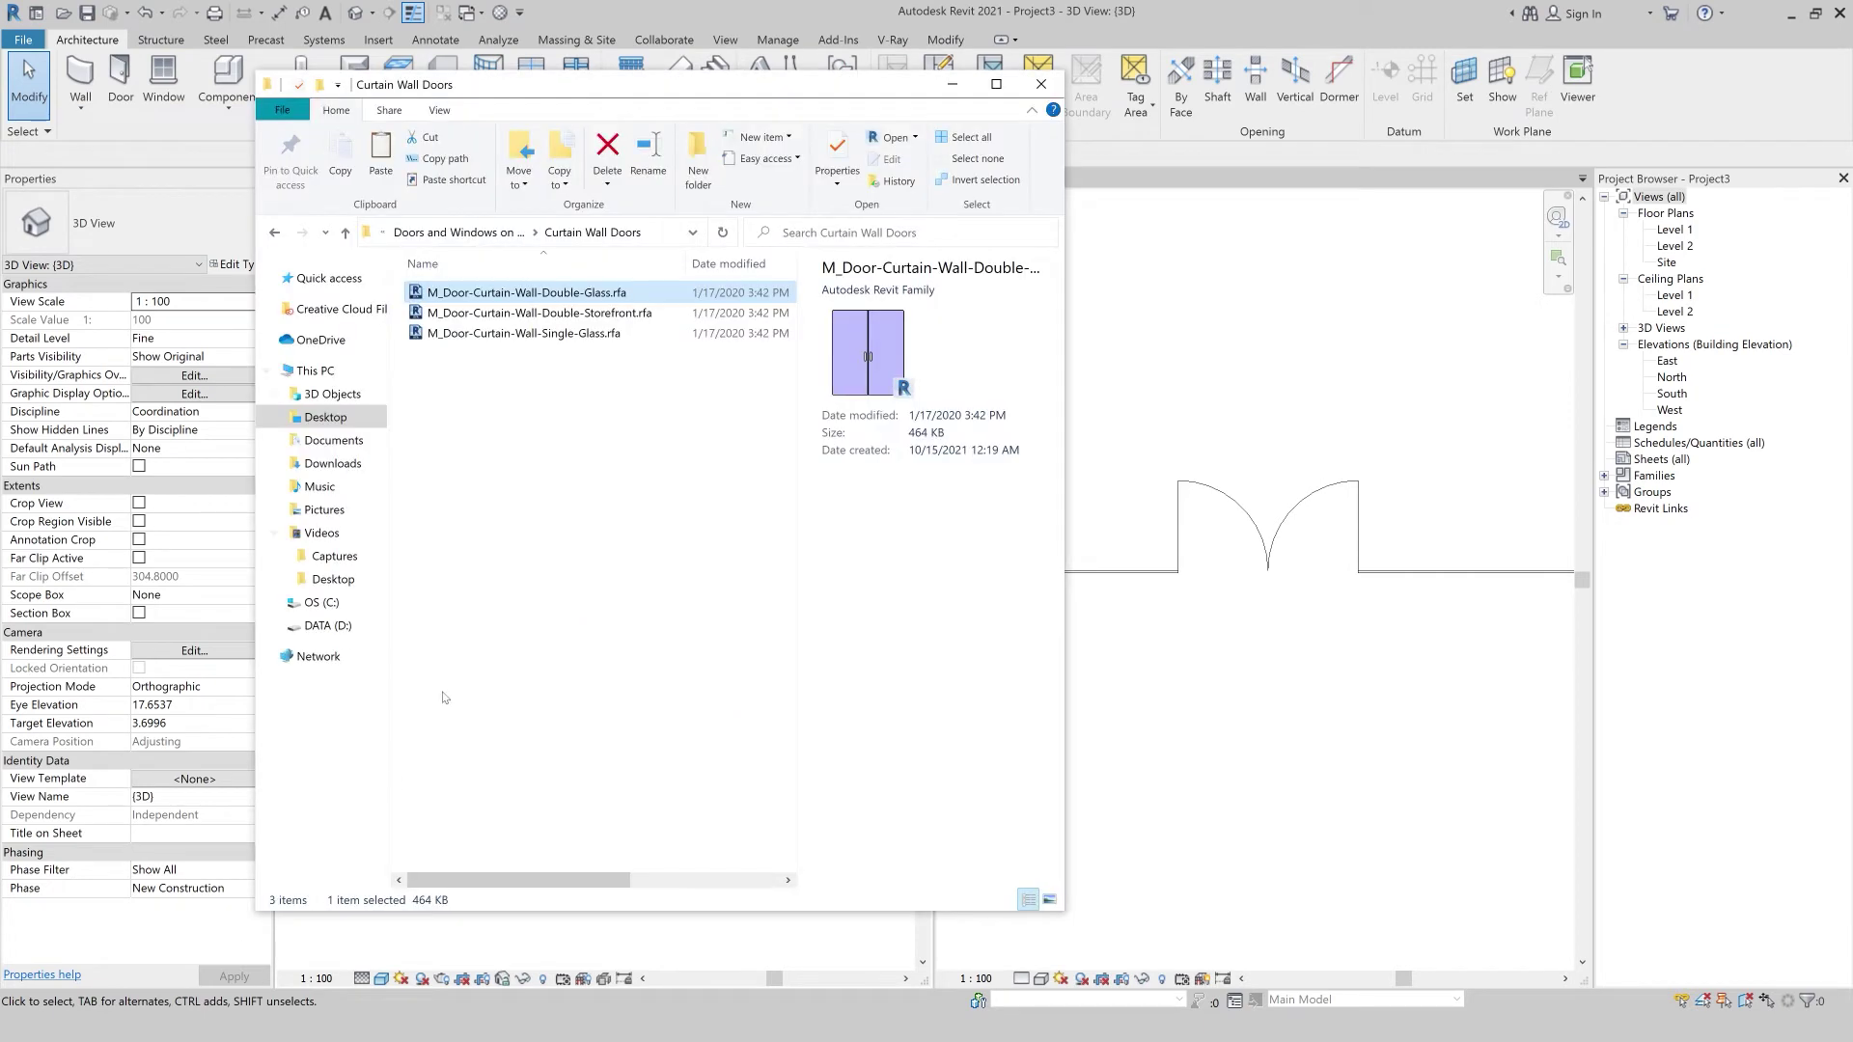
left_click(462, 333)
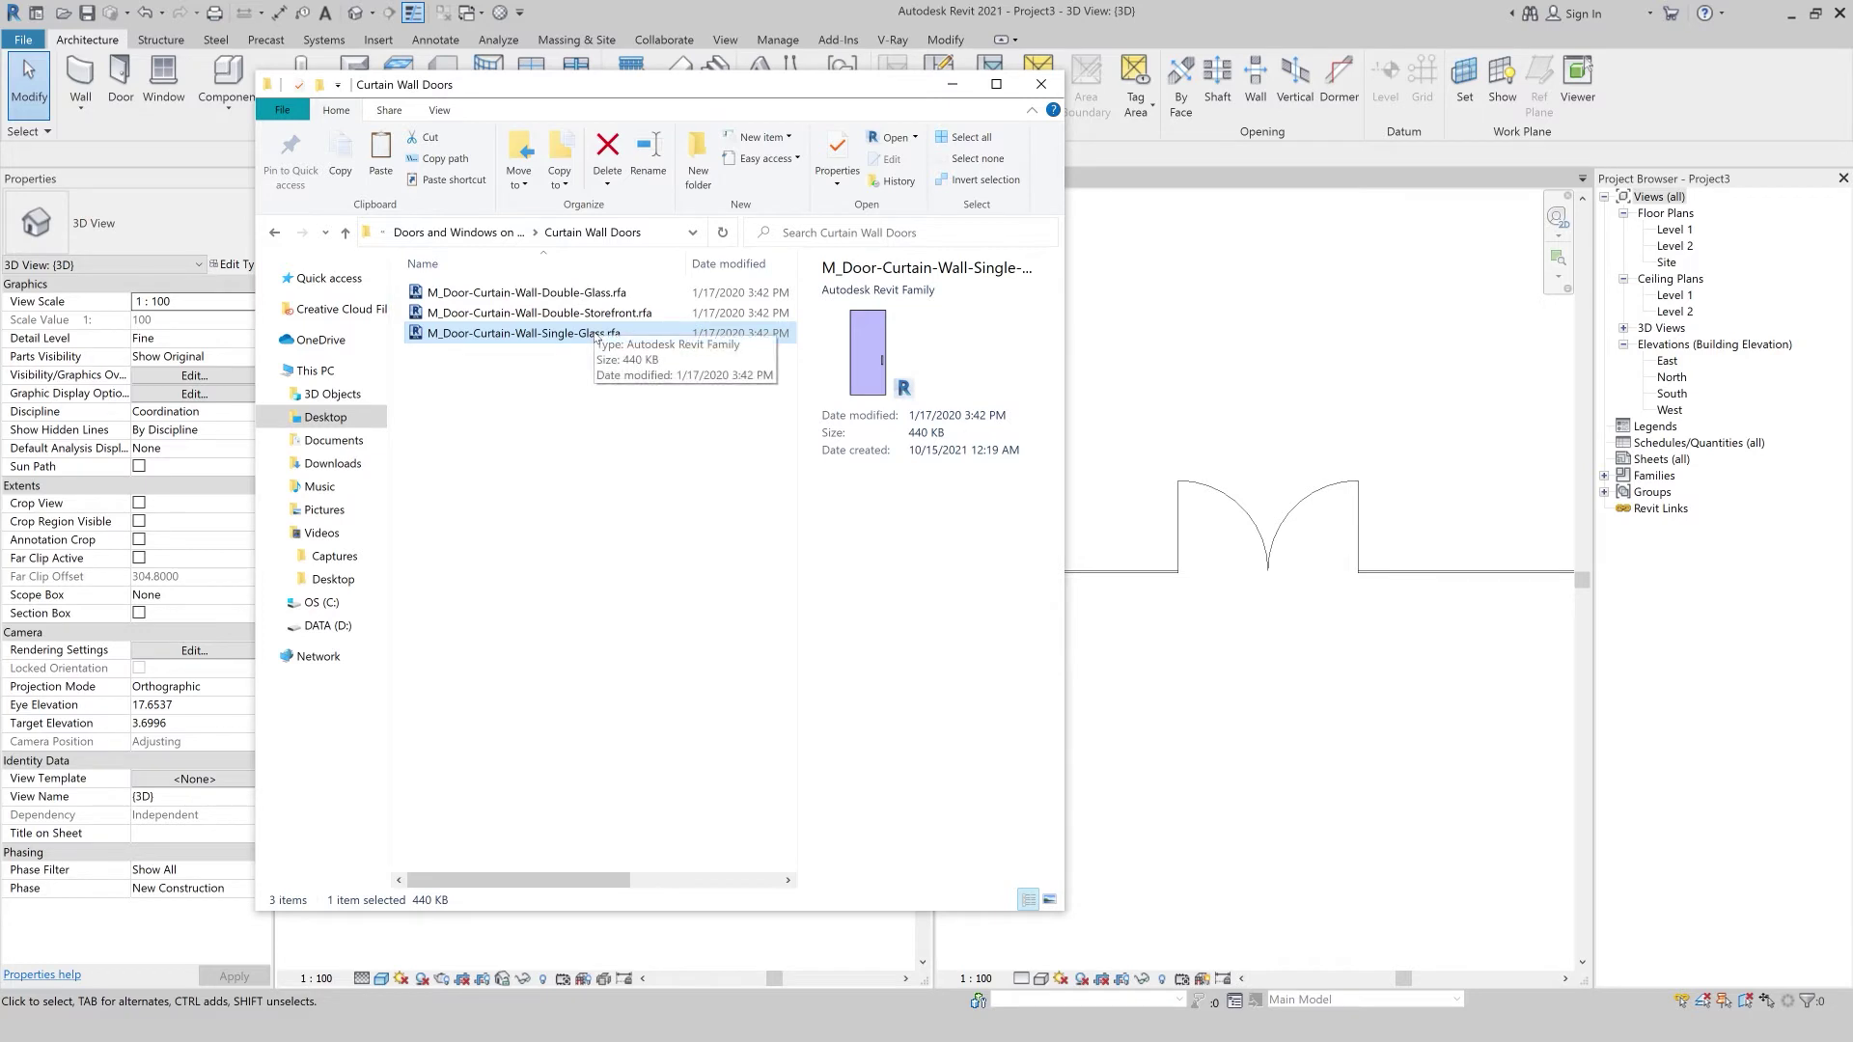
left_click_drag(579, 333, 588, 396)
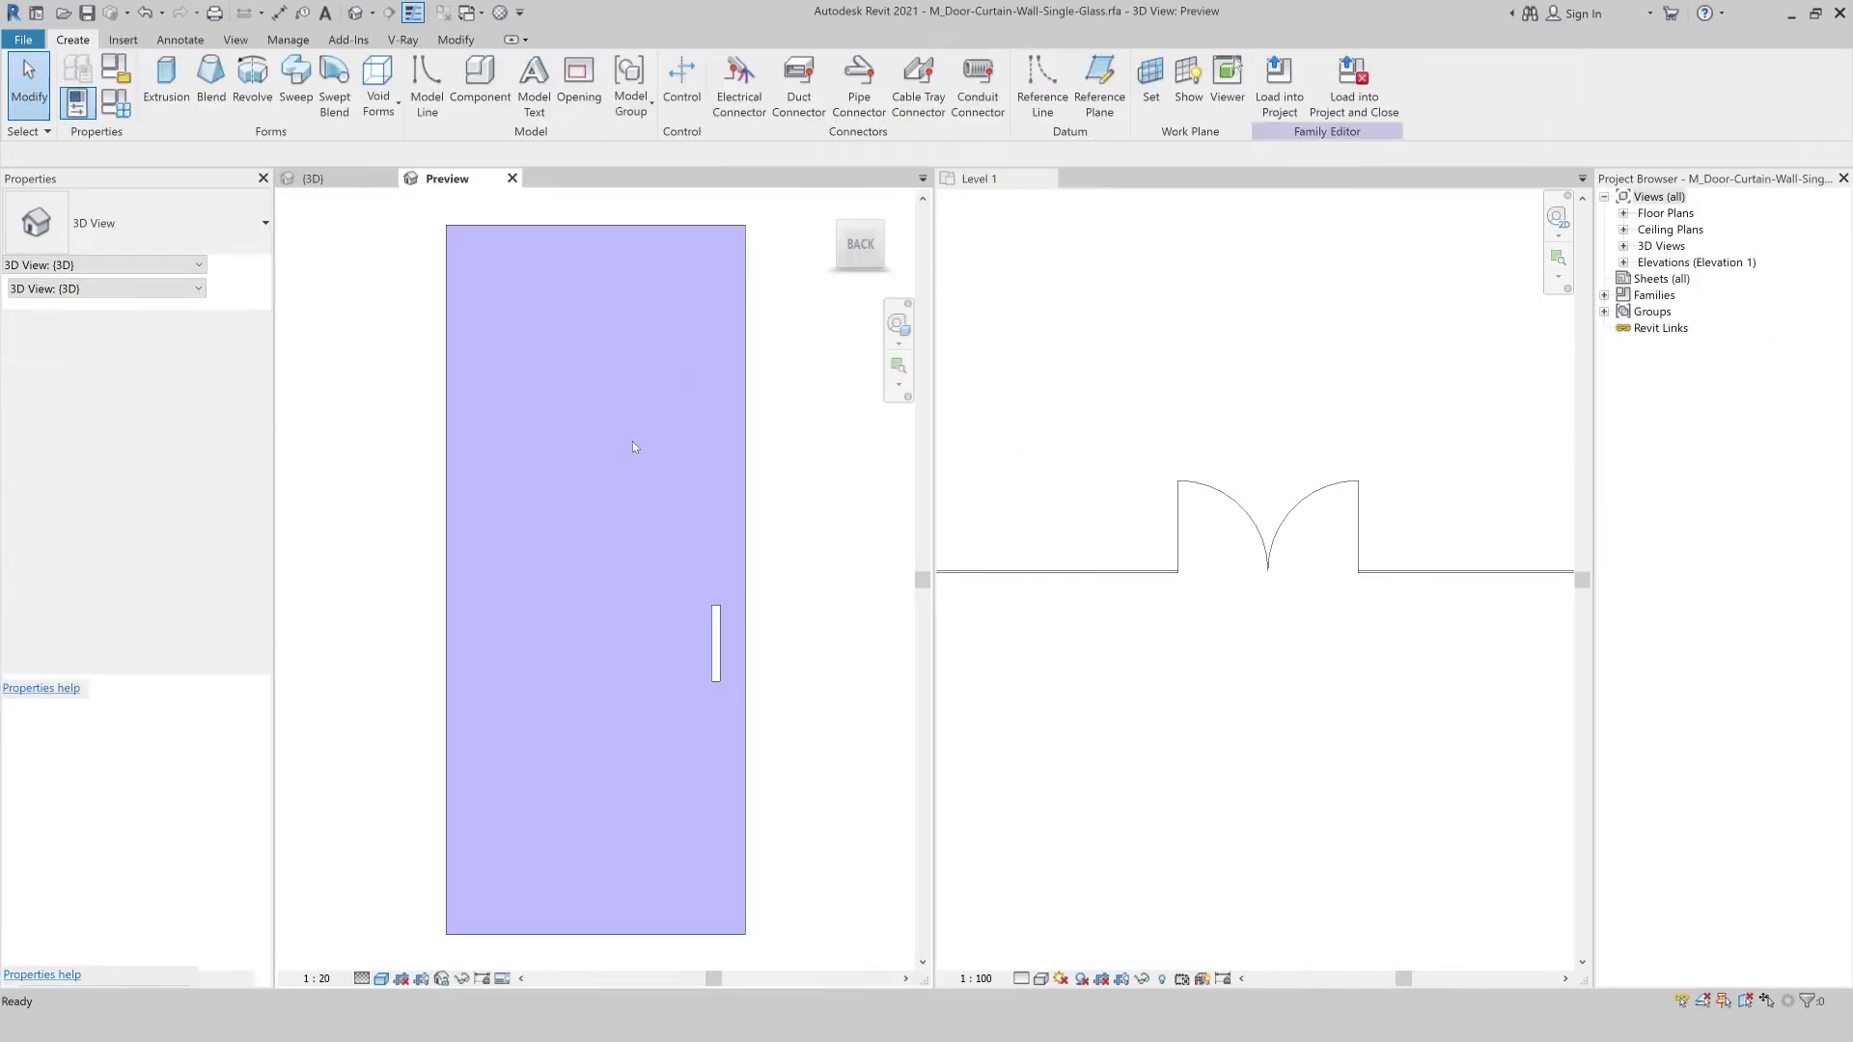
Load the Single-Glass door family into the project, close its view, and start Curtain Grid.
left_click(1267, 113)
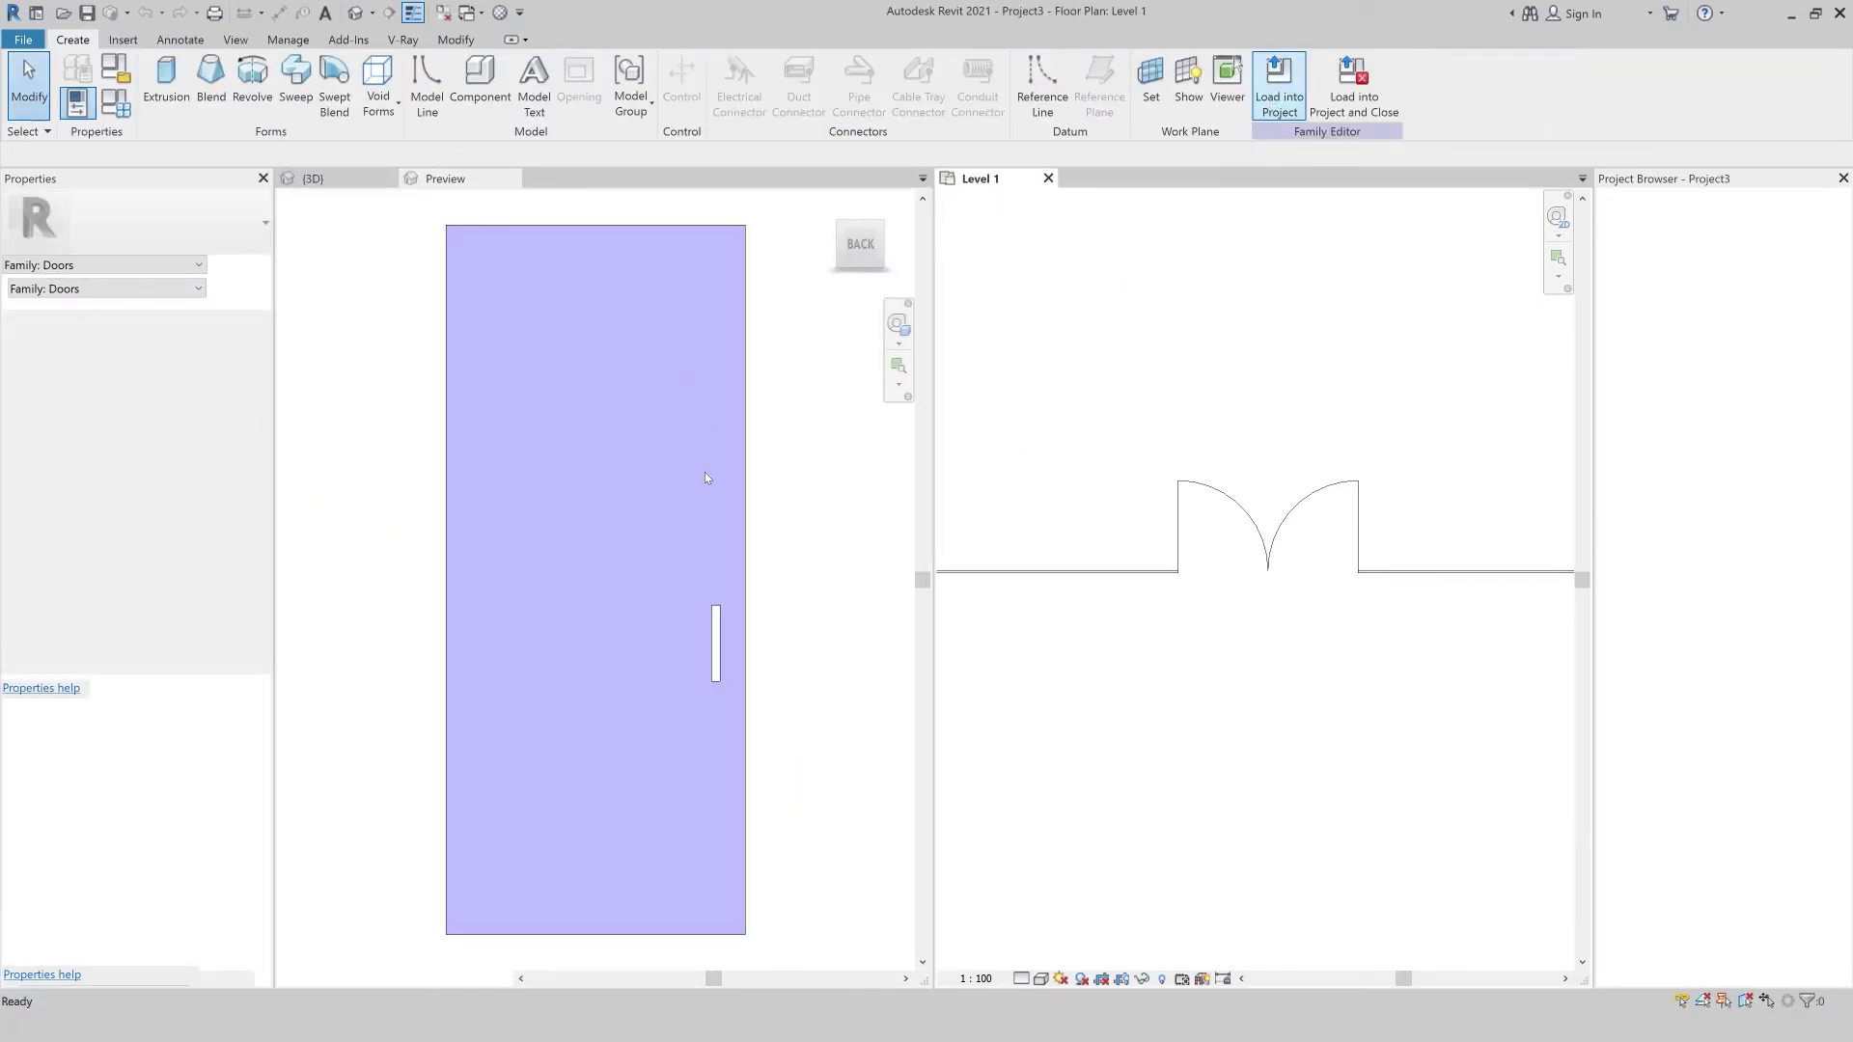
left_click(503, 176)
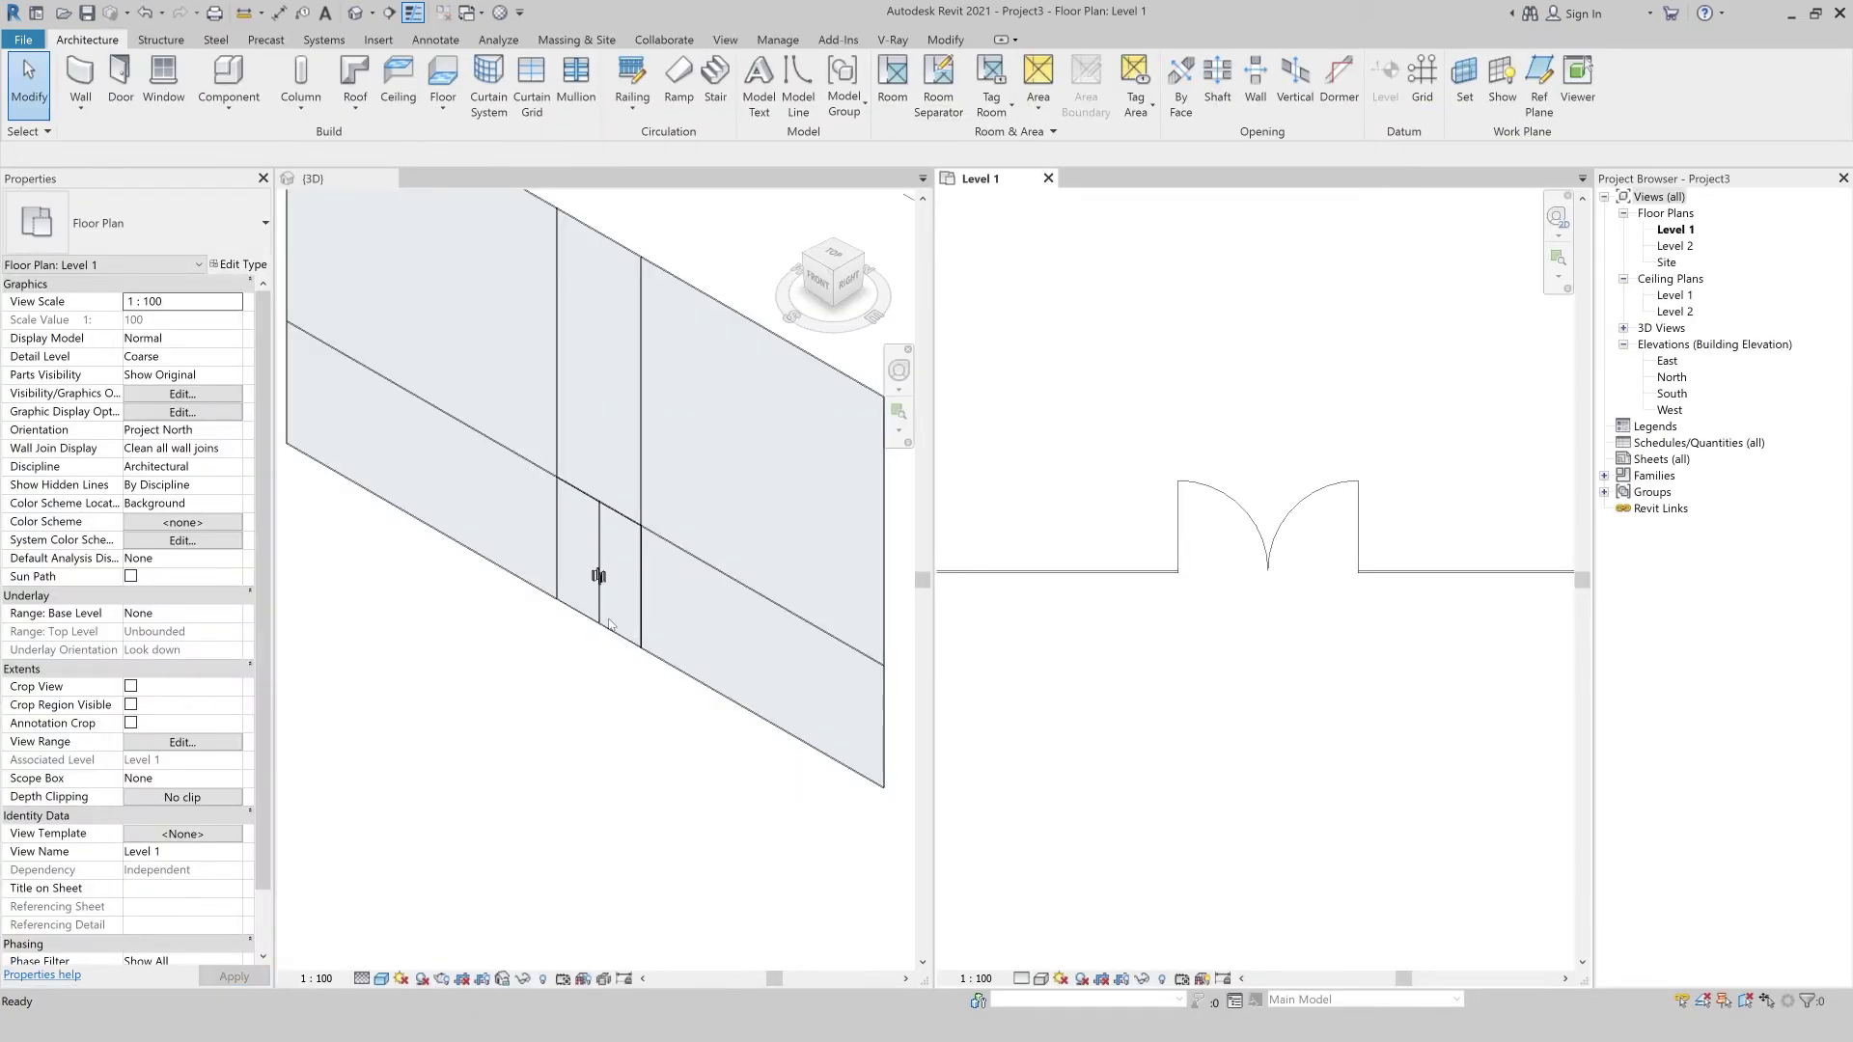
left_click(463, 610)
scroll(463, 610, "down", 2)
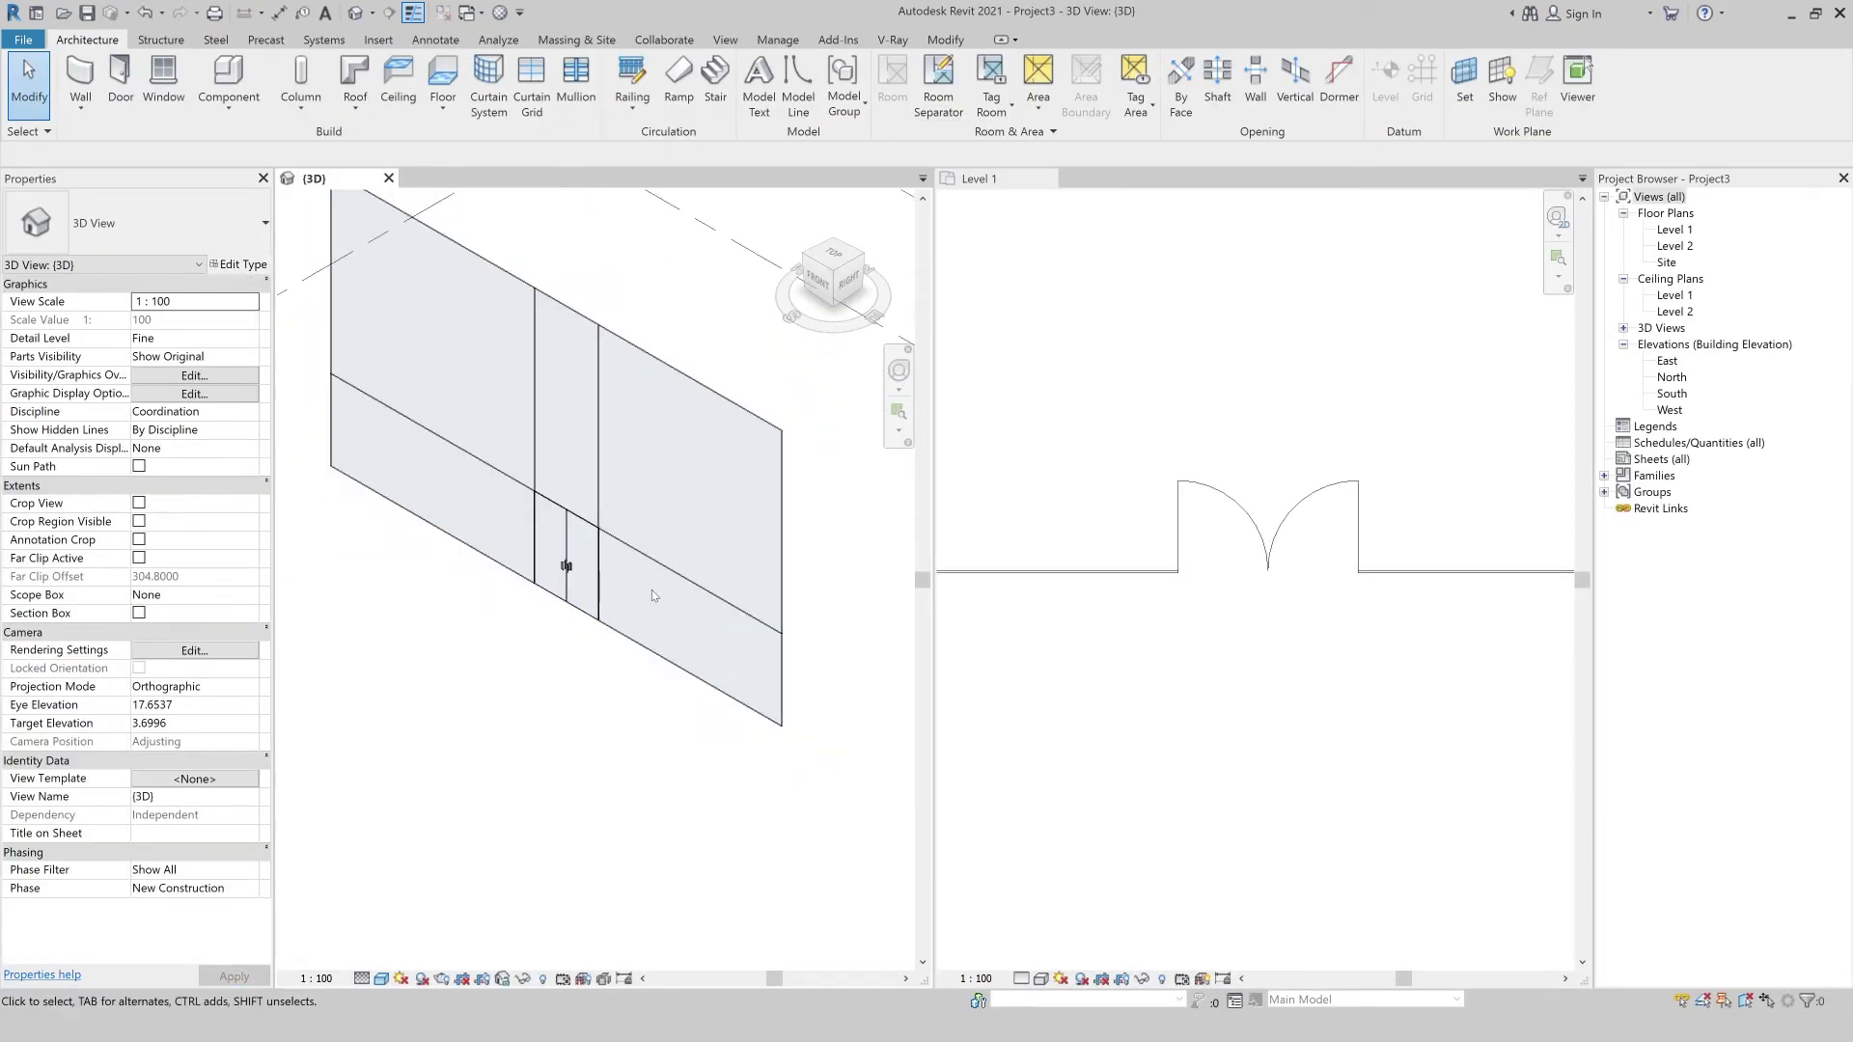
left_click(531, 82)
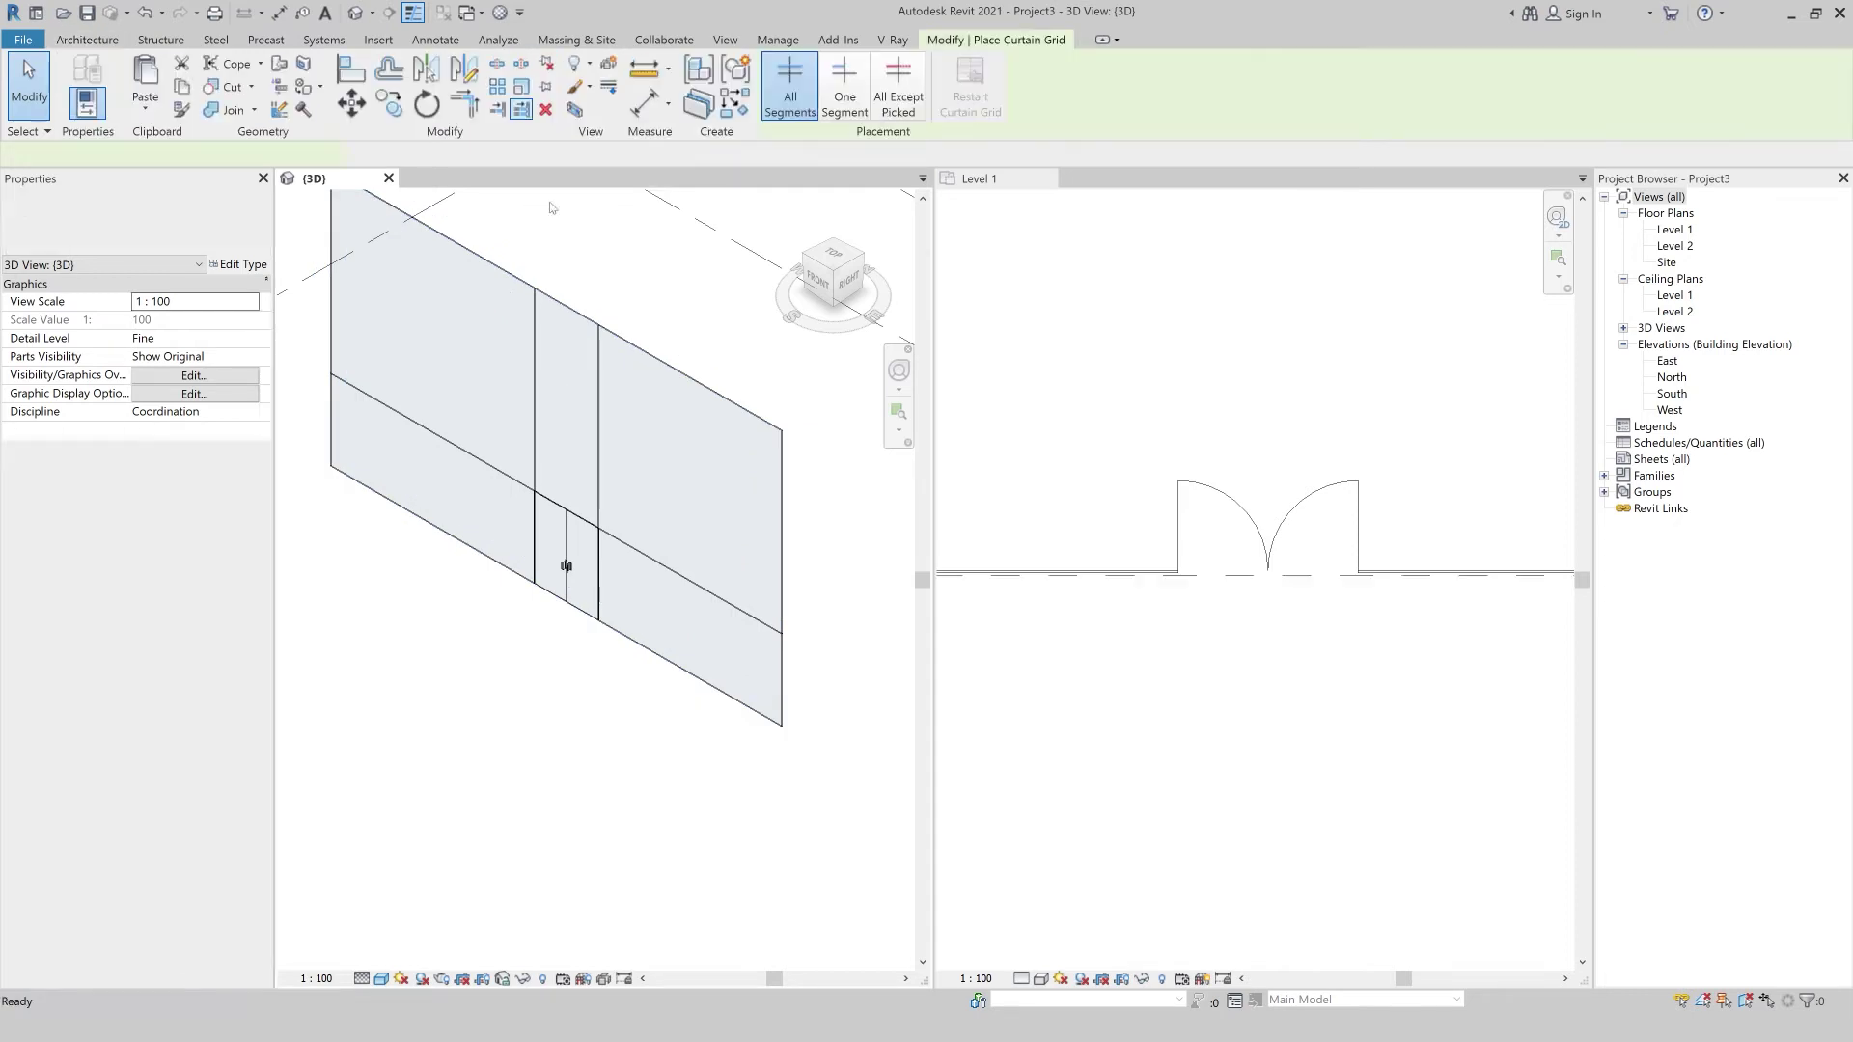
Place two vertical grid lines 1 m apart on the right and select the narrow panel between them.
left_click(674, 672)
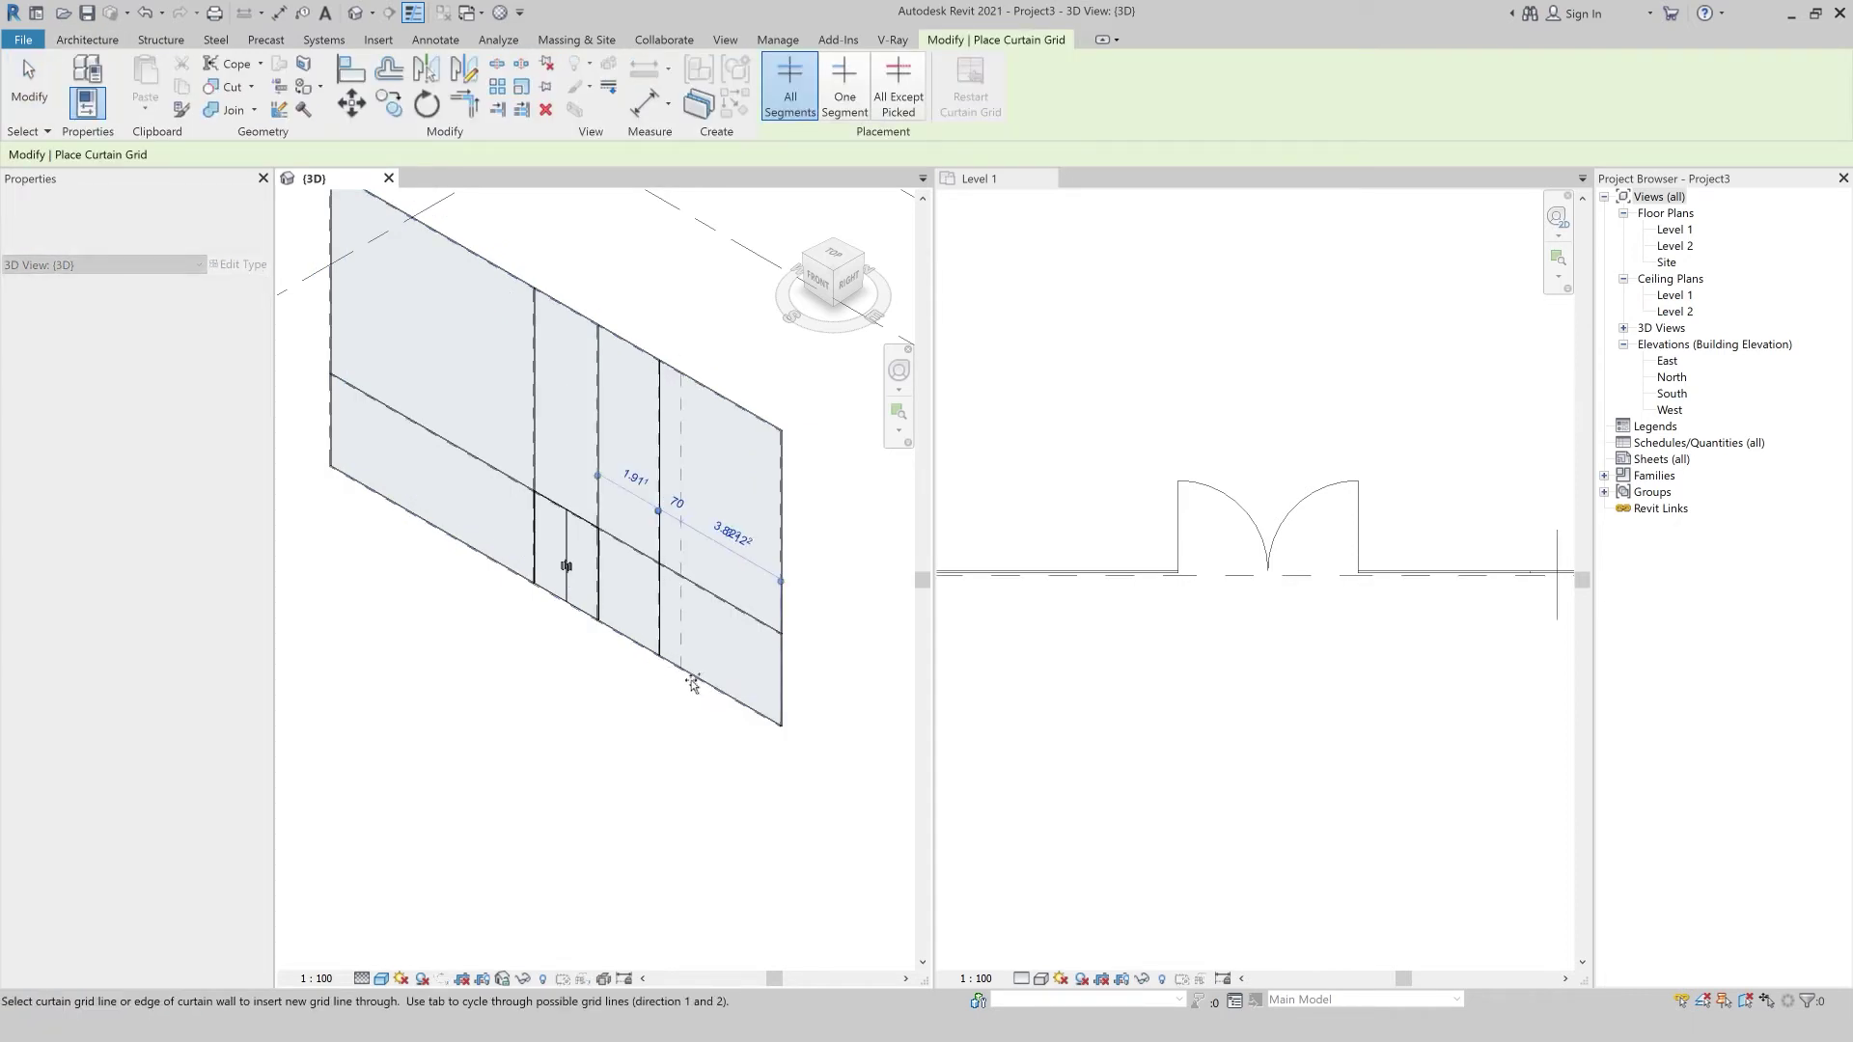
left_click(687, 687)
scroll(680, 676, "up", 2)
key("Escape")
key("Escape")
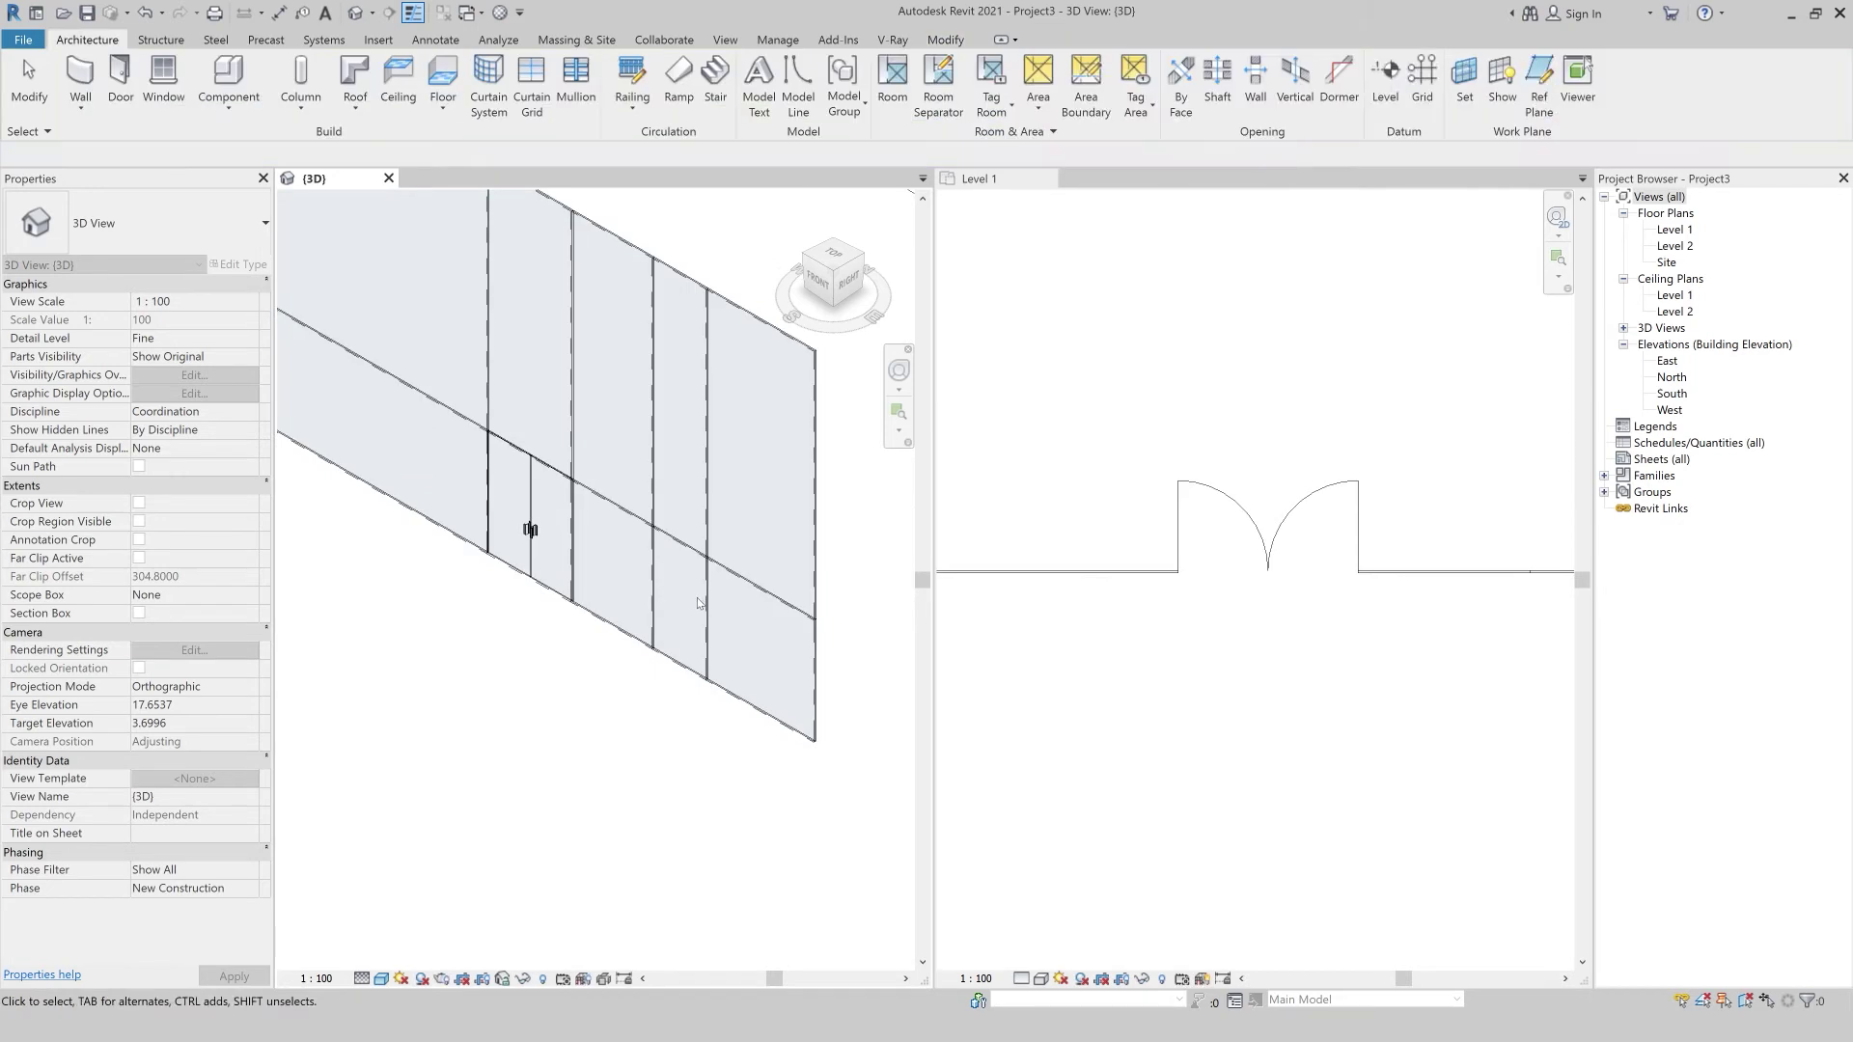
left_click(706, 606)
left_click(685, 458)
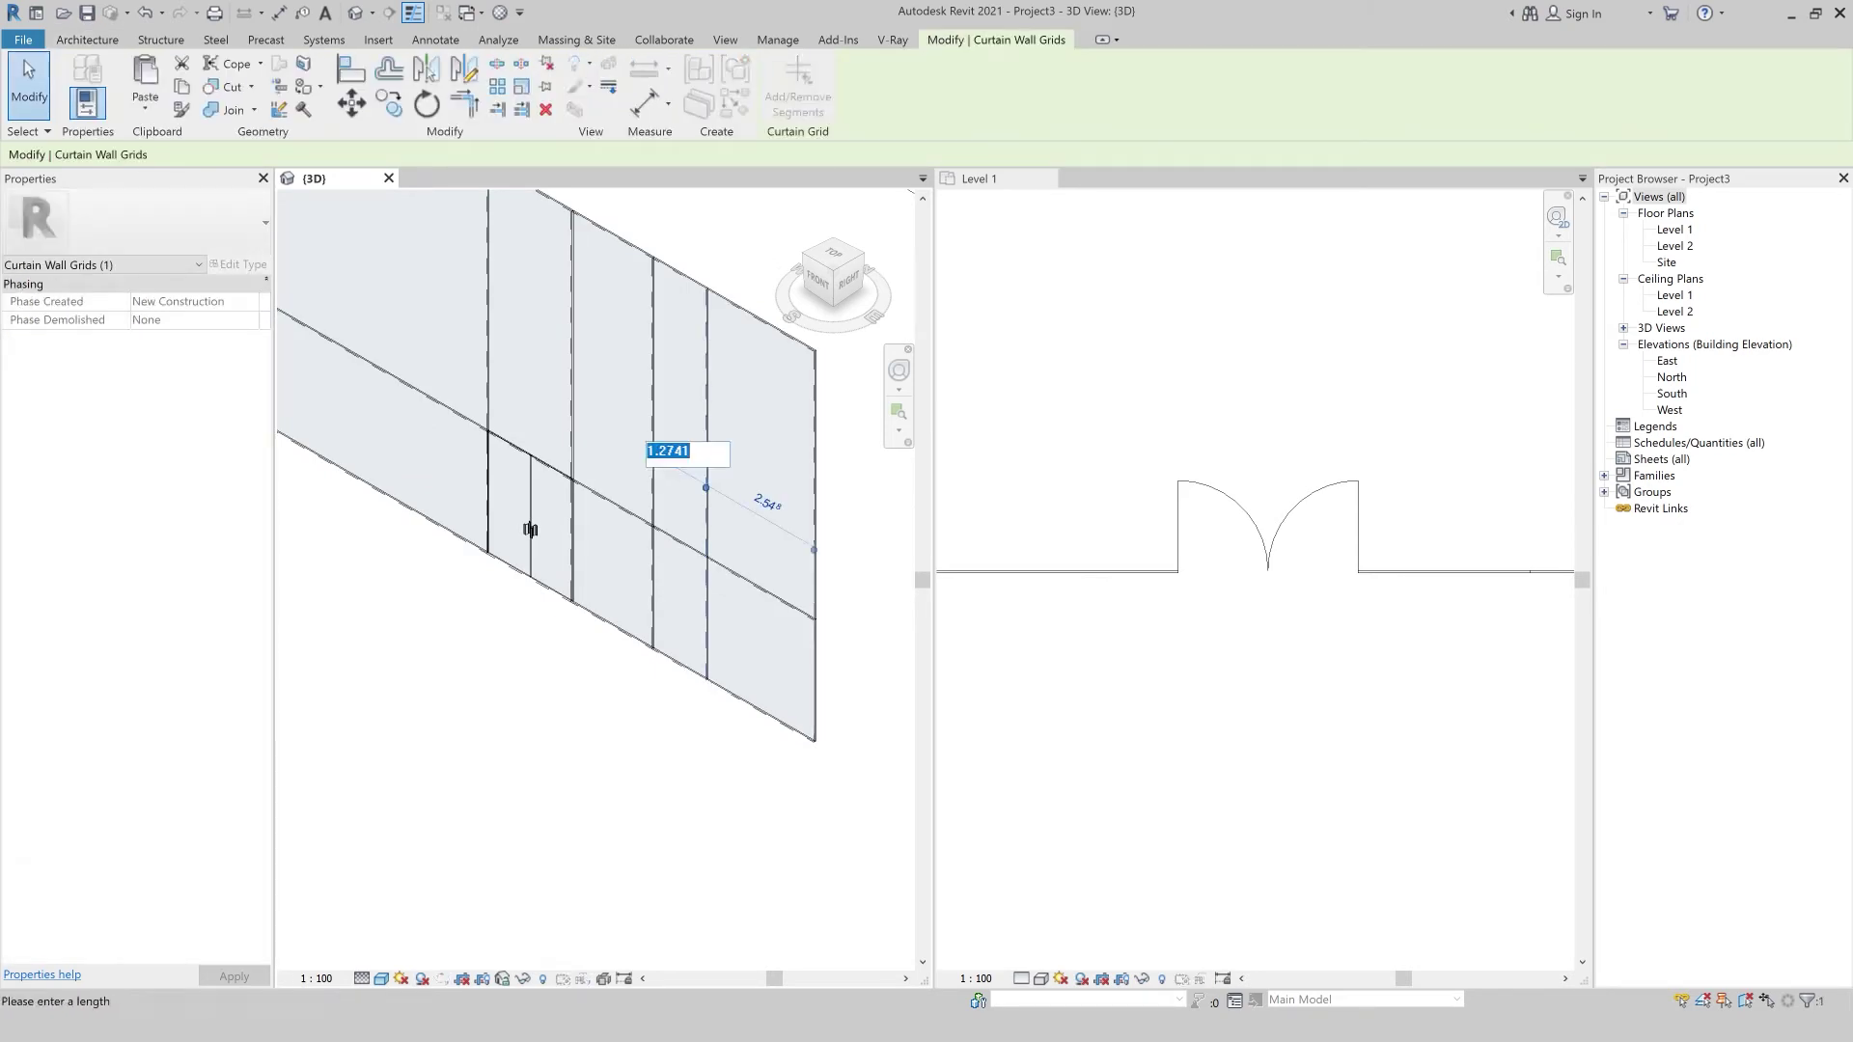
type("1")
key("Return")
key("Escape")
key("Tab")
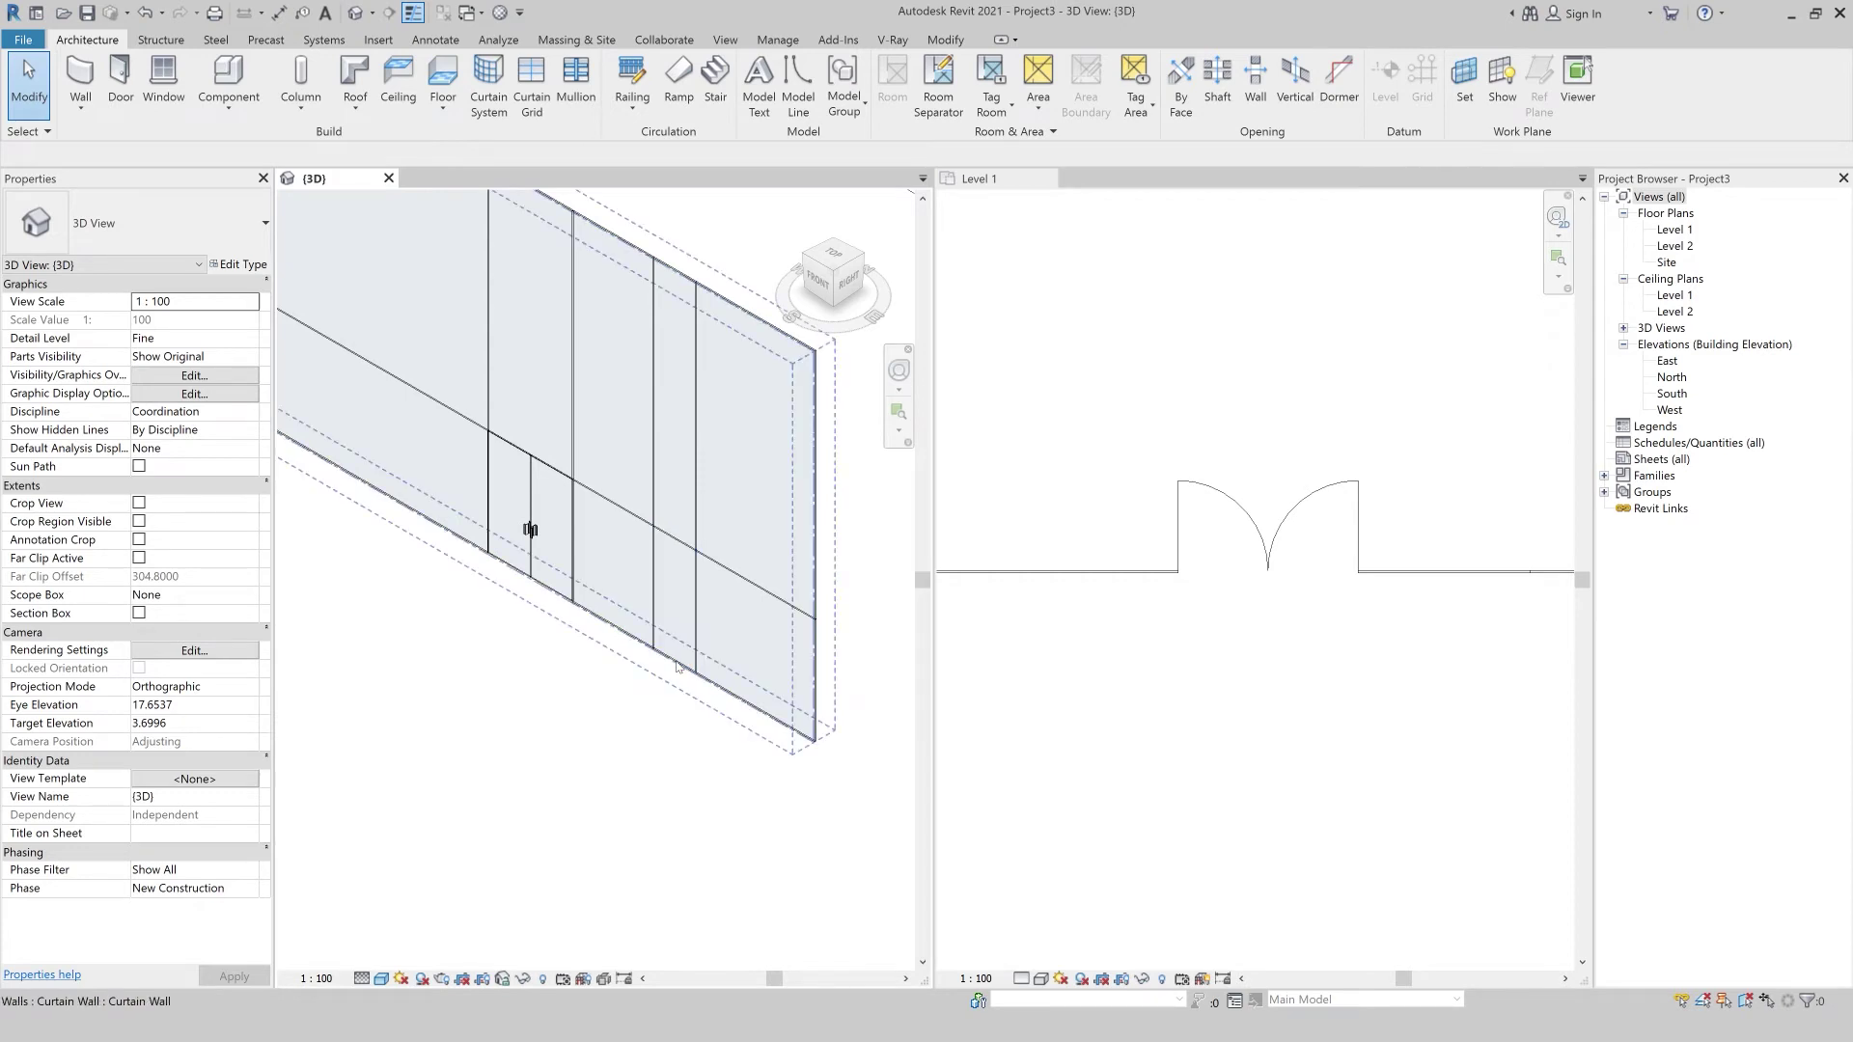
left_click(660, 632)
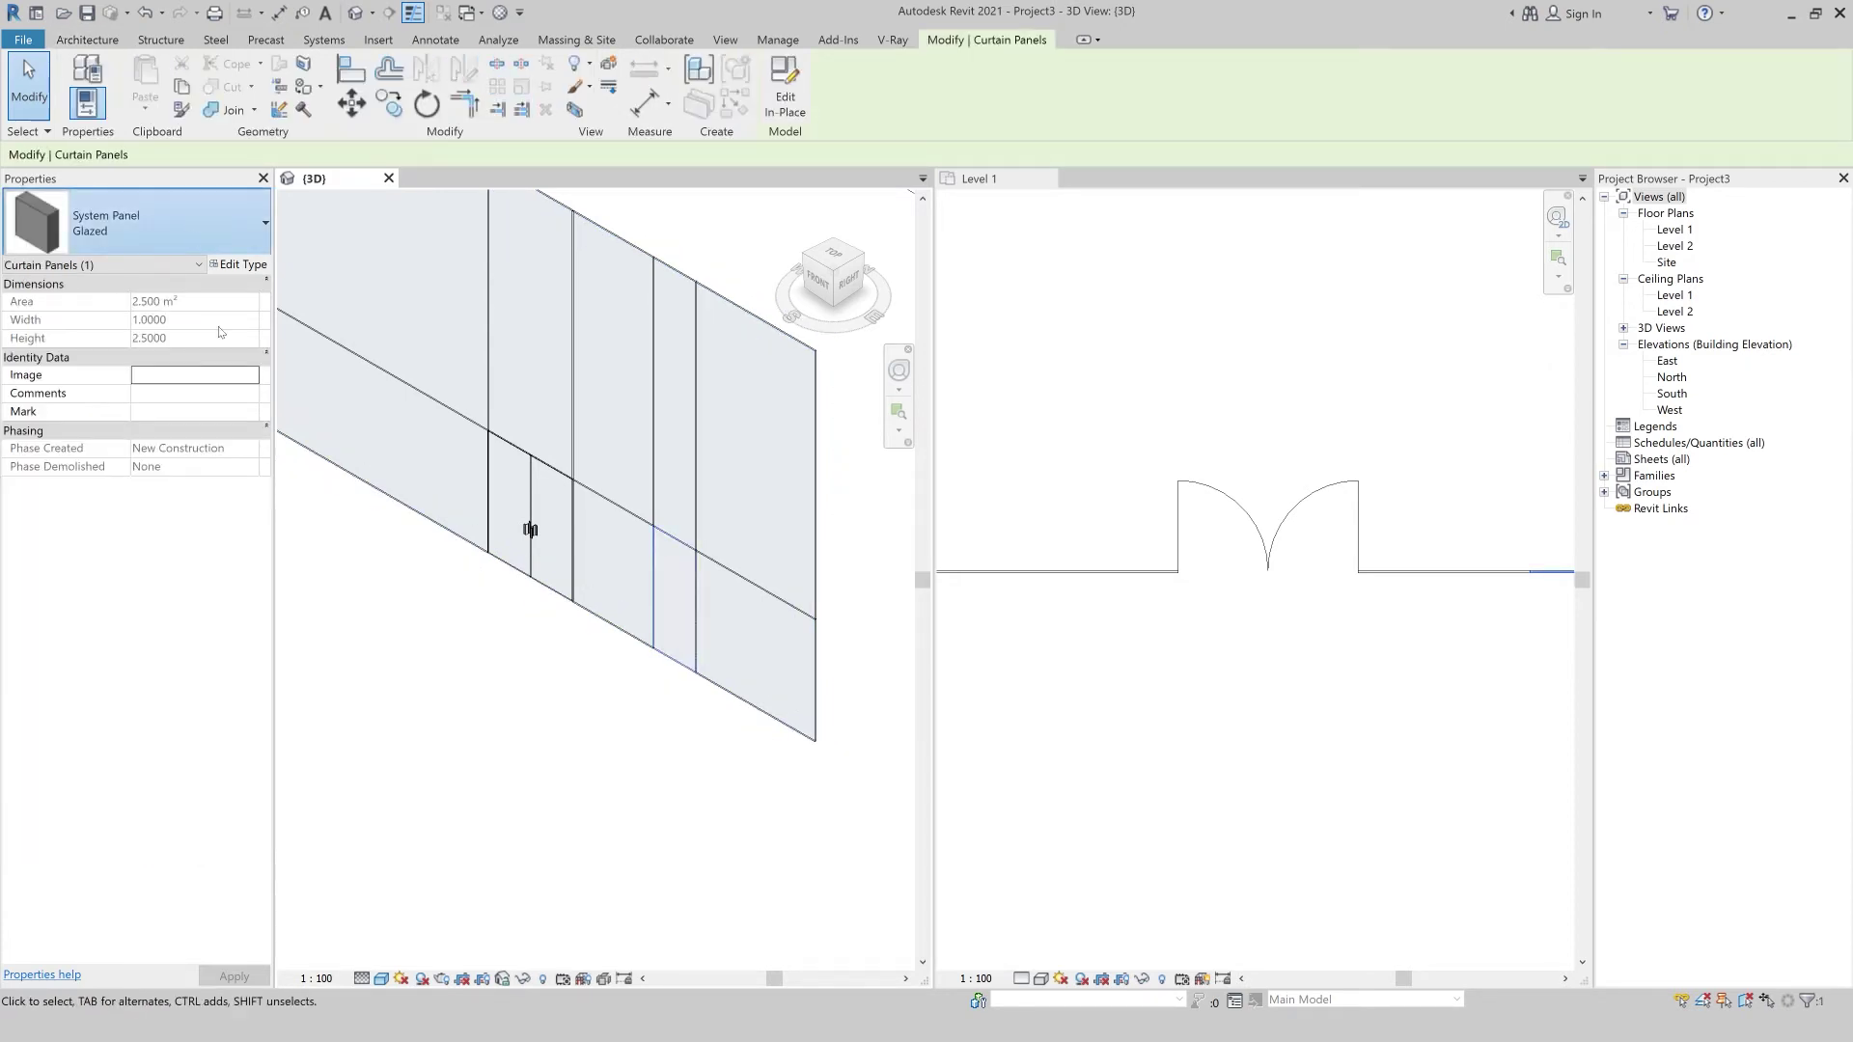
Change the 1 m panel to the M_Door-Curtain-Wall-Single-Glass type and check the result.
left_click(193, 227)
left_click(77, 978)
left_click(567, 740)
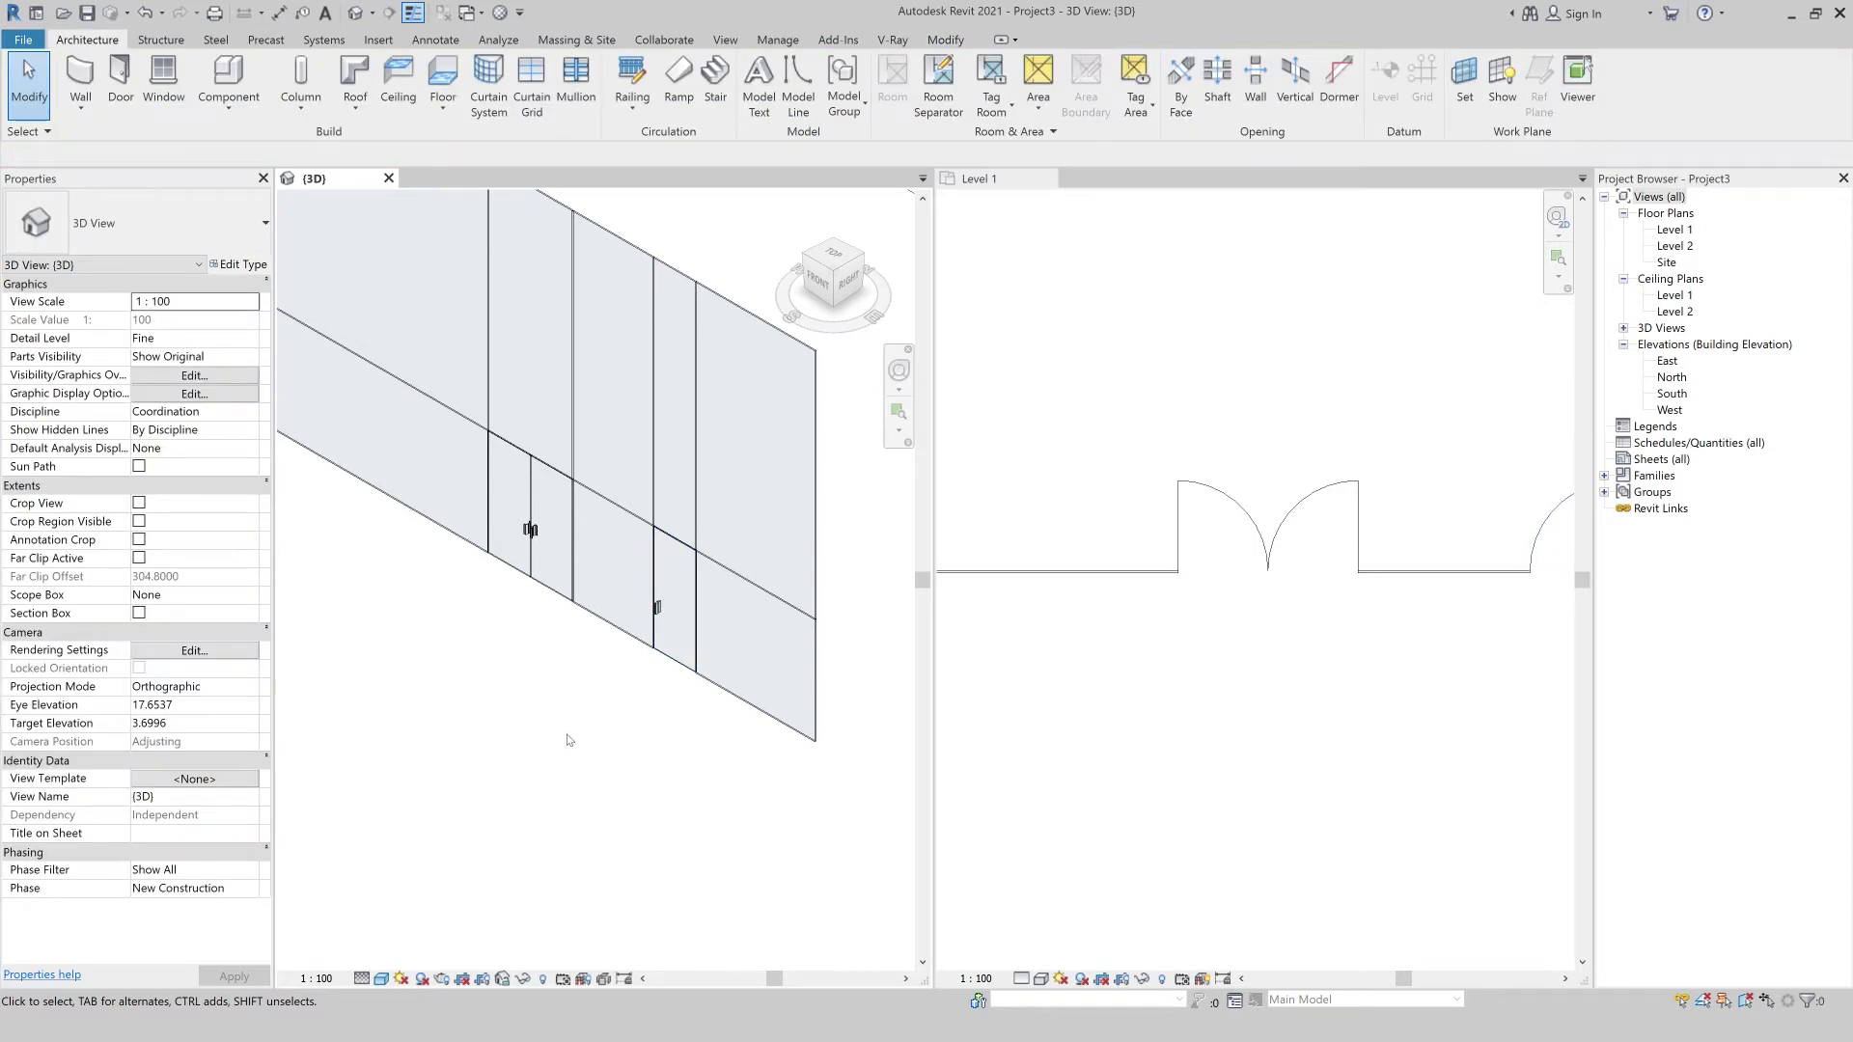
scroll(610, 744, "down", 1)
scroll(610, 744, "down", 1)
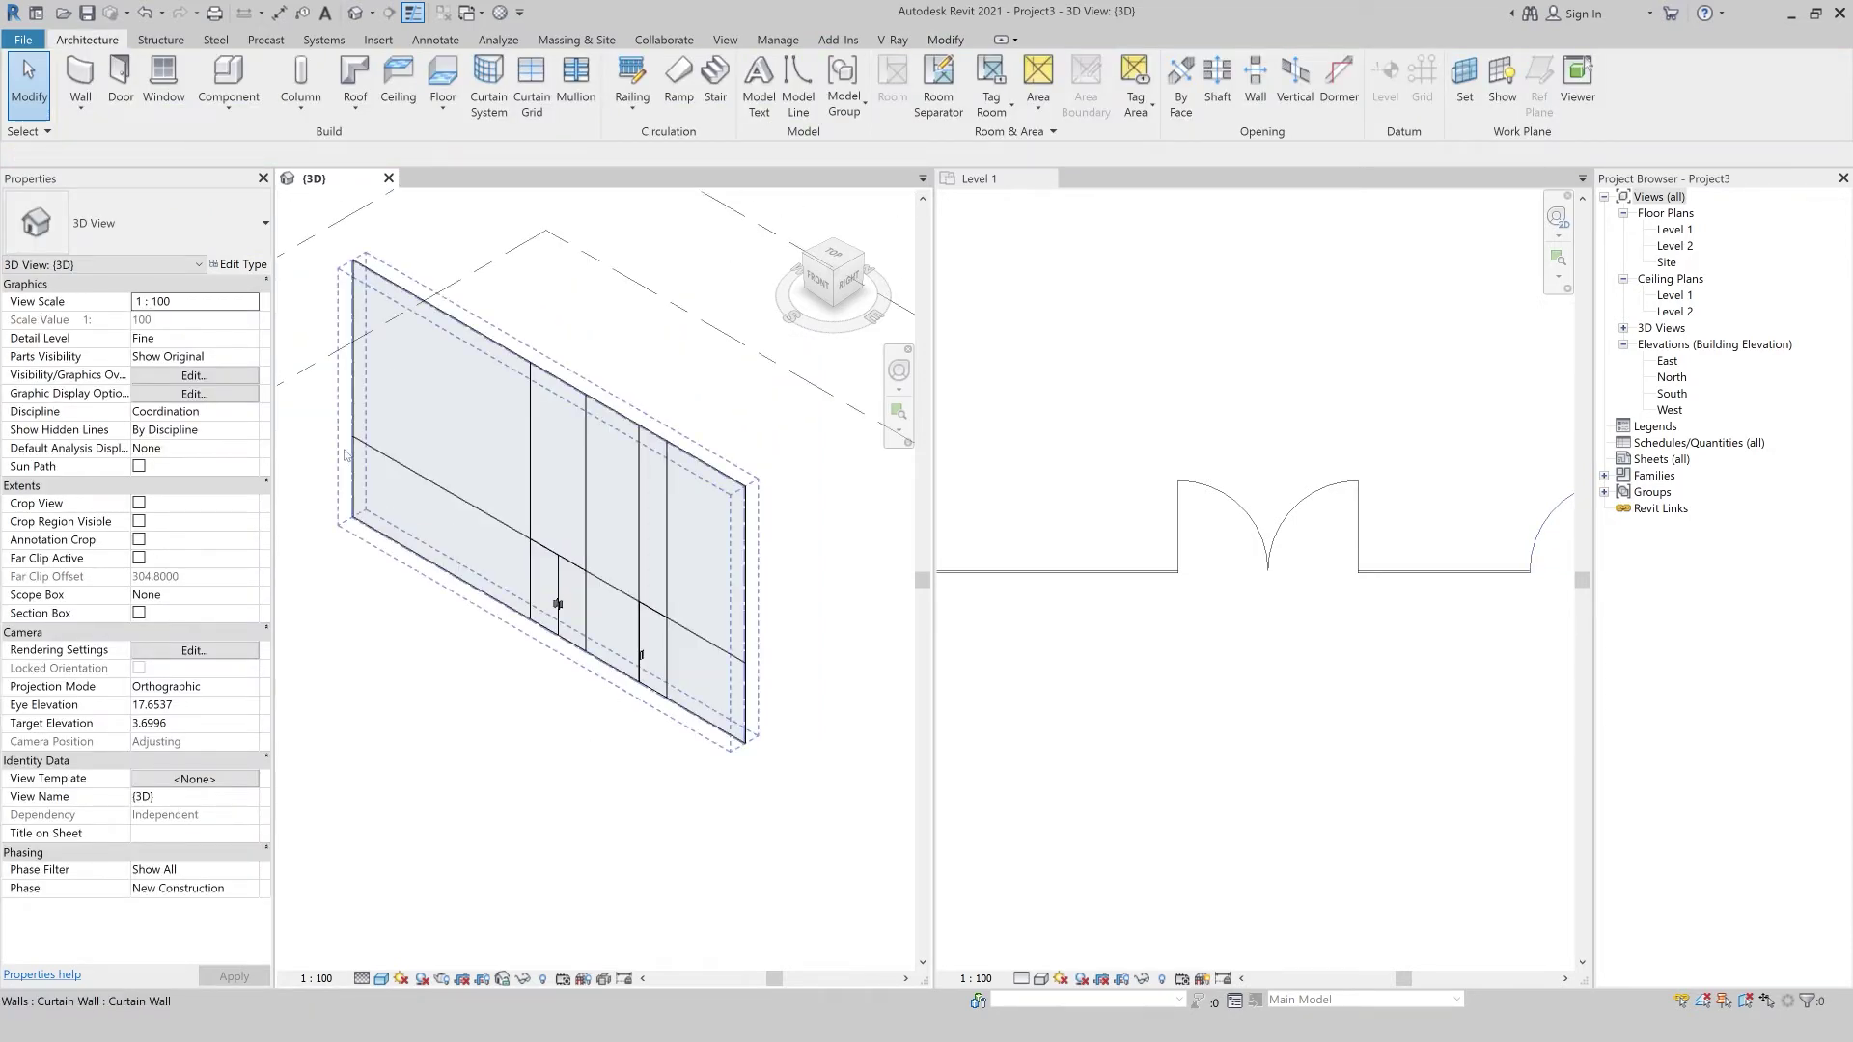
scroll(463, 559, "up", 1)
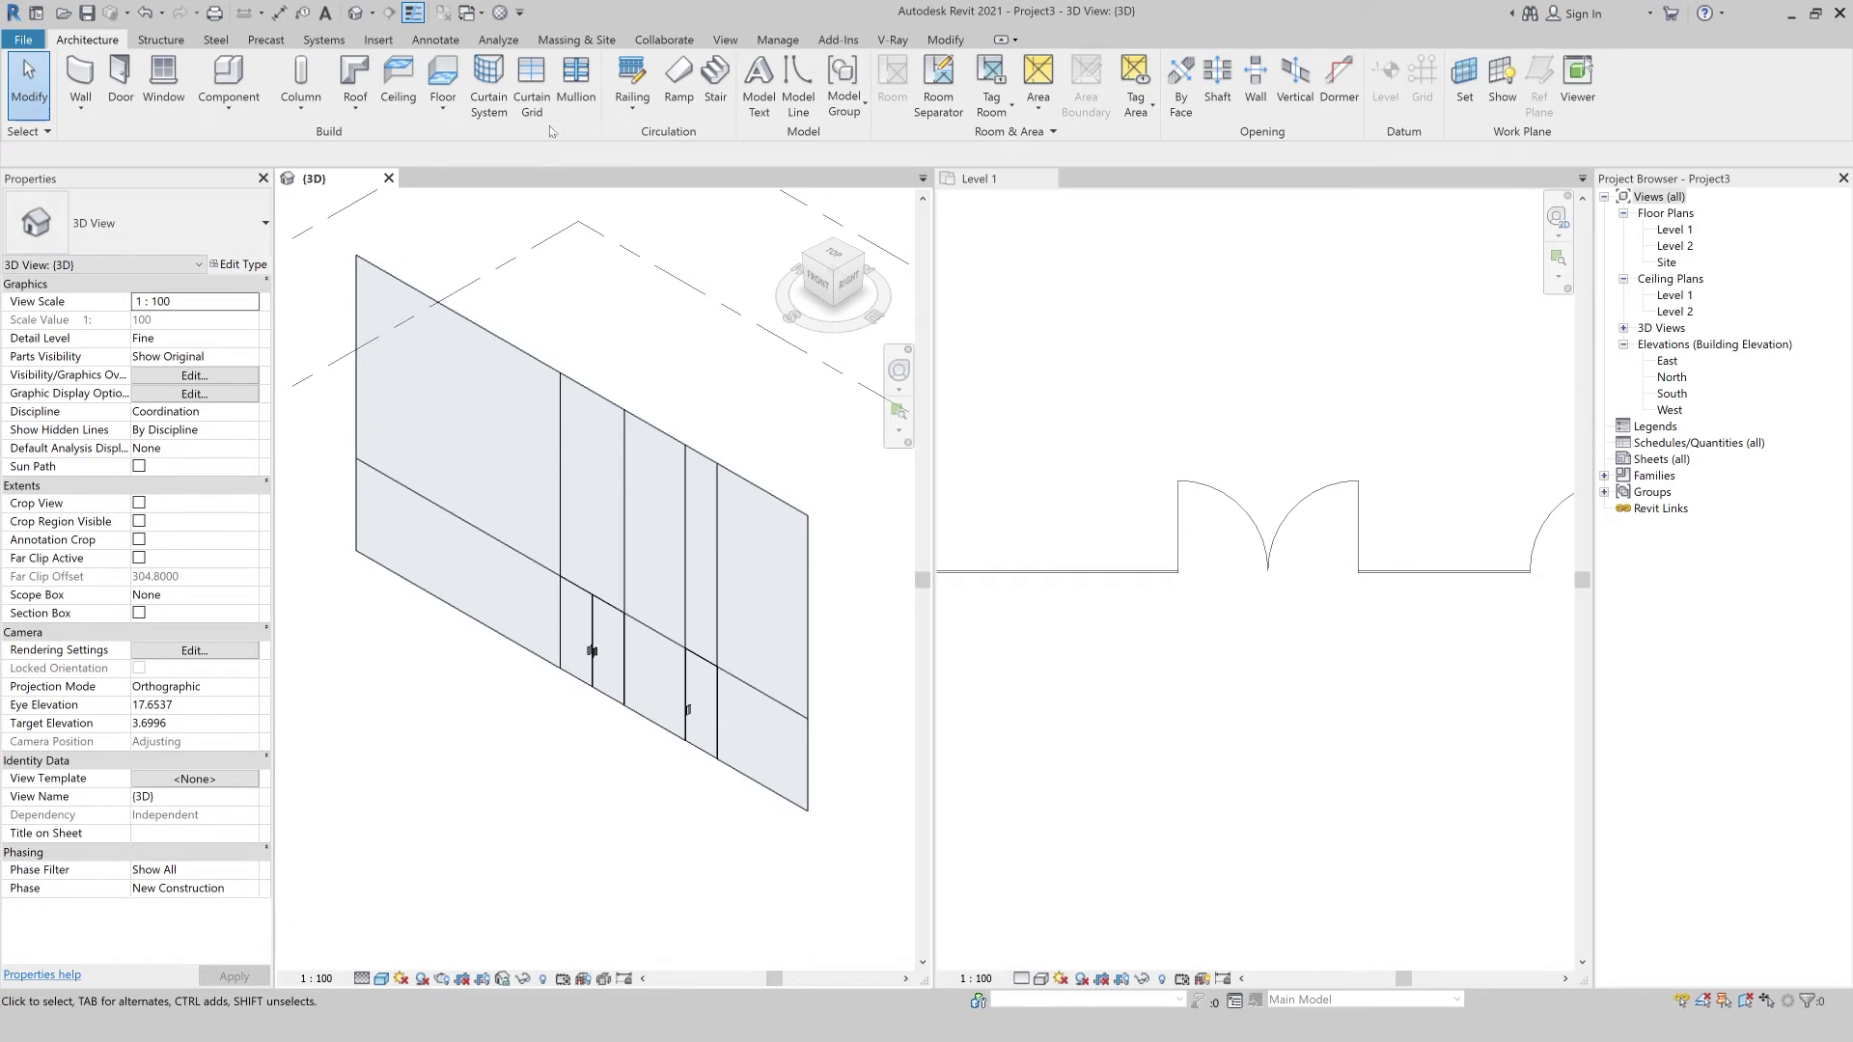
Add a horizontal curtain grid line across the upper wall, then start the Window tool.
left_click(532, 85)
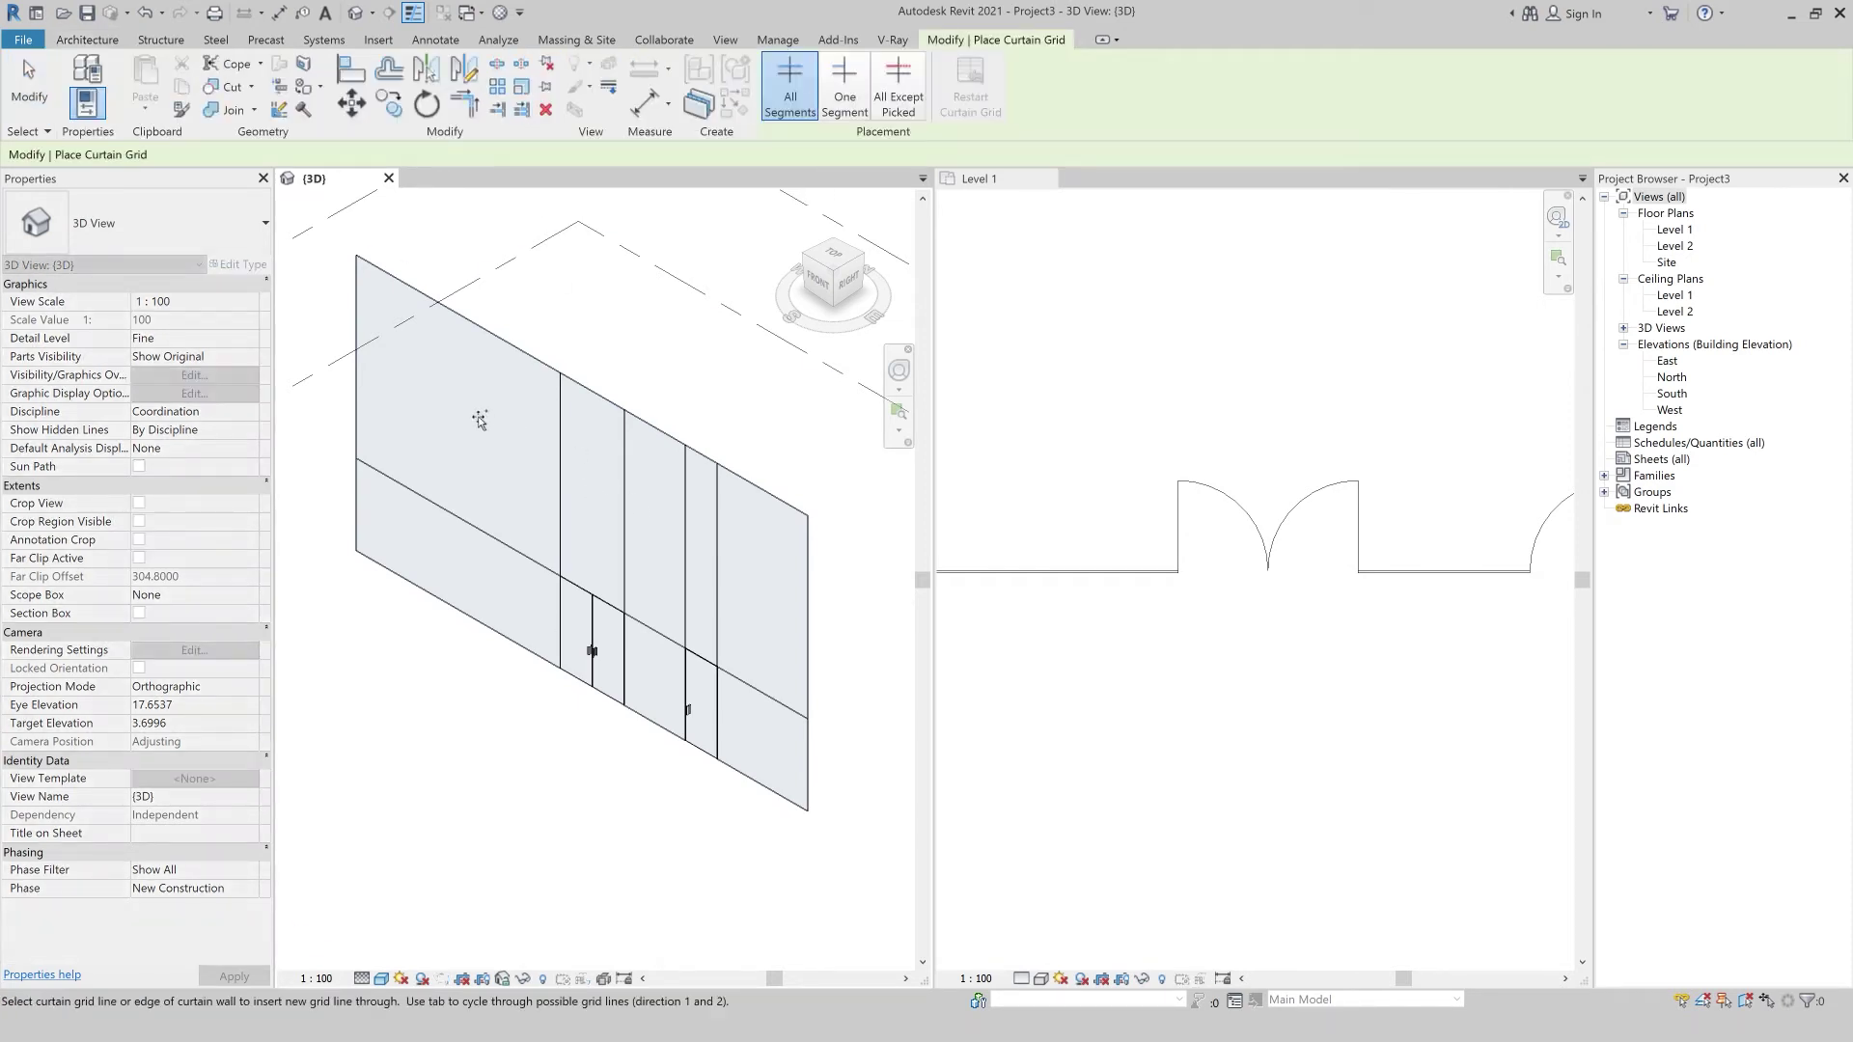
left_click(632, 552)
scroll(598, 589, "up", 1)
key("Escape")
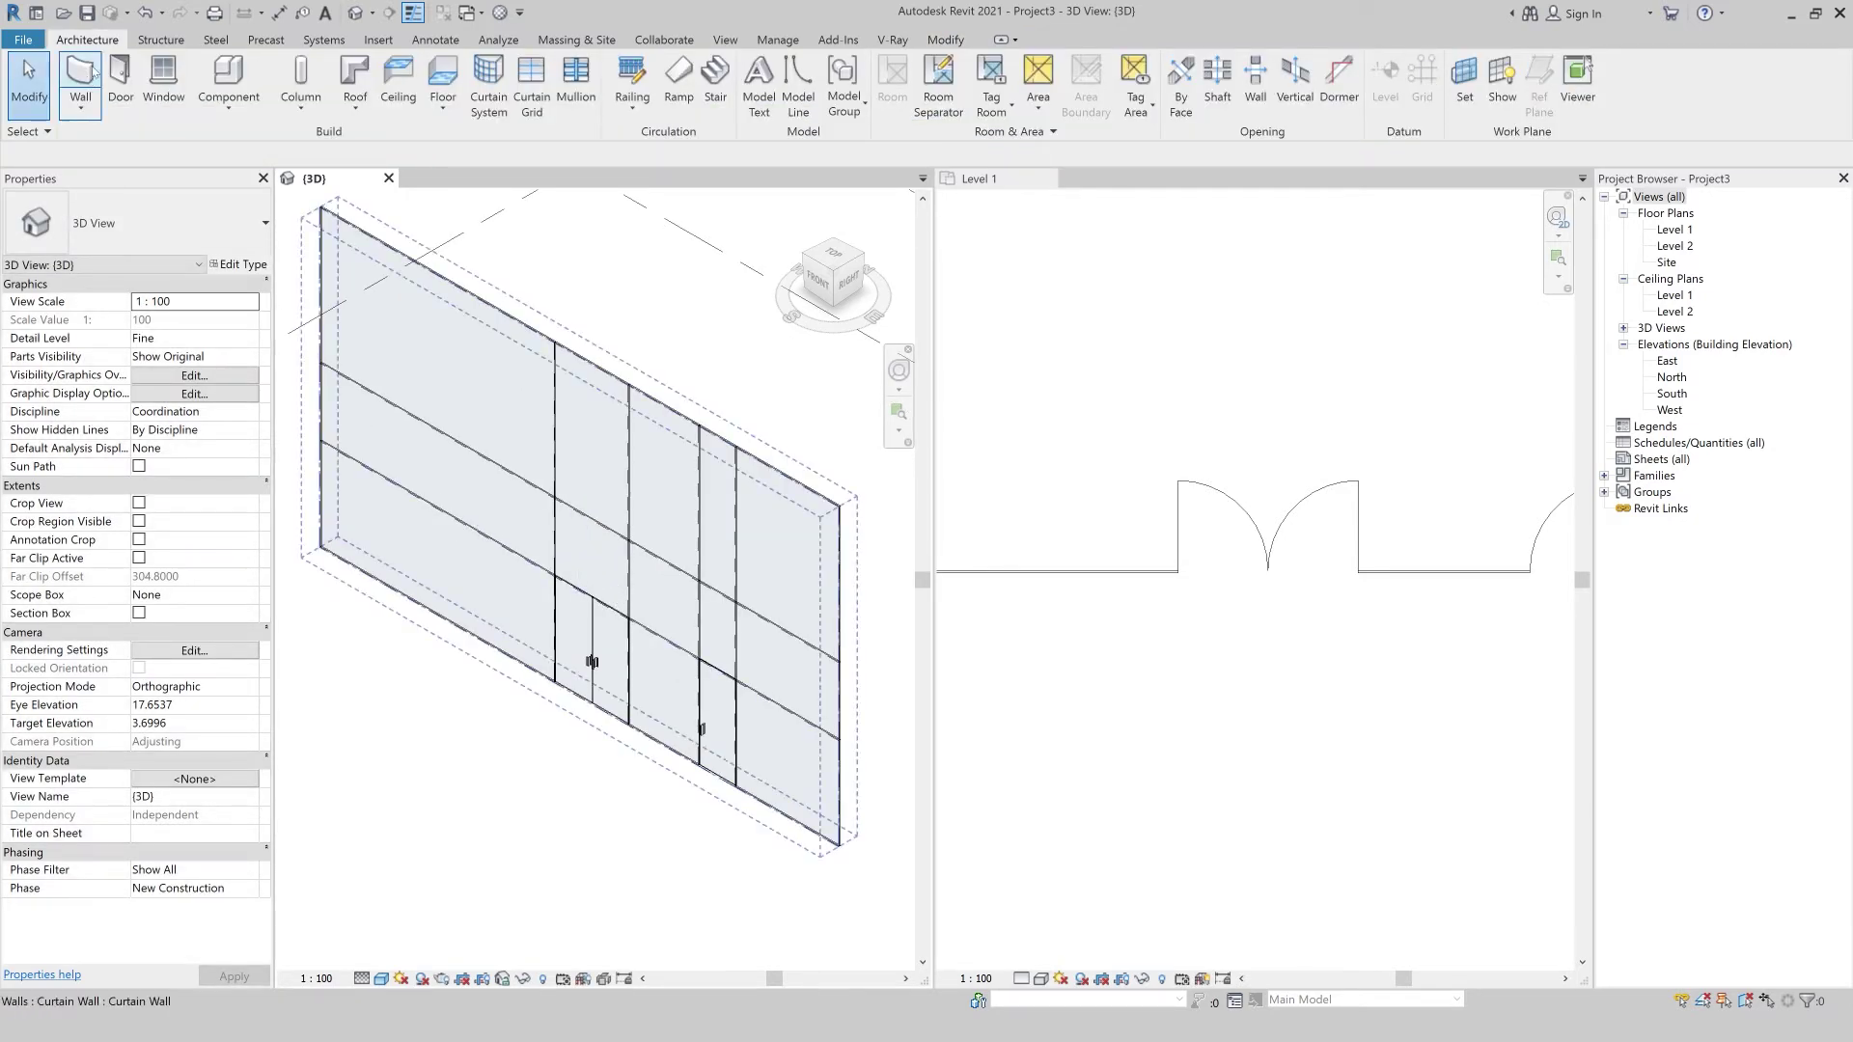
left_click(163, 85)
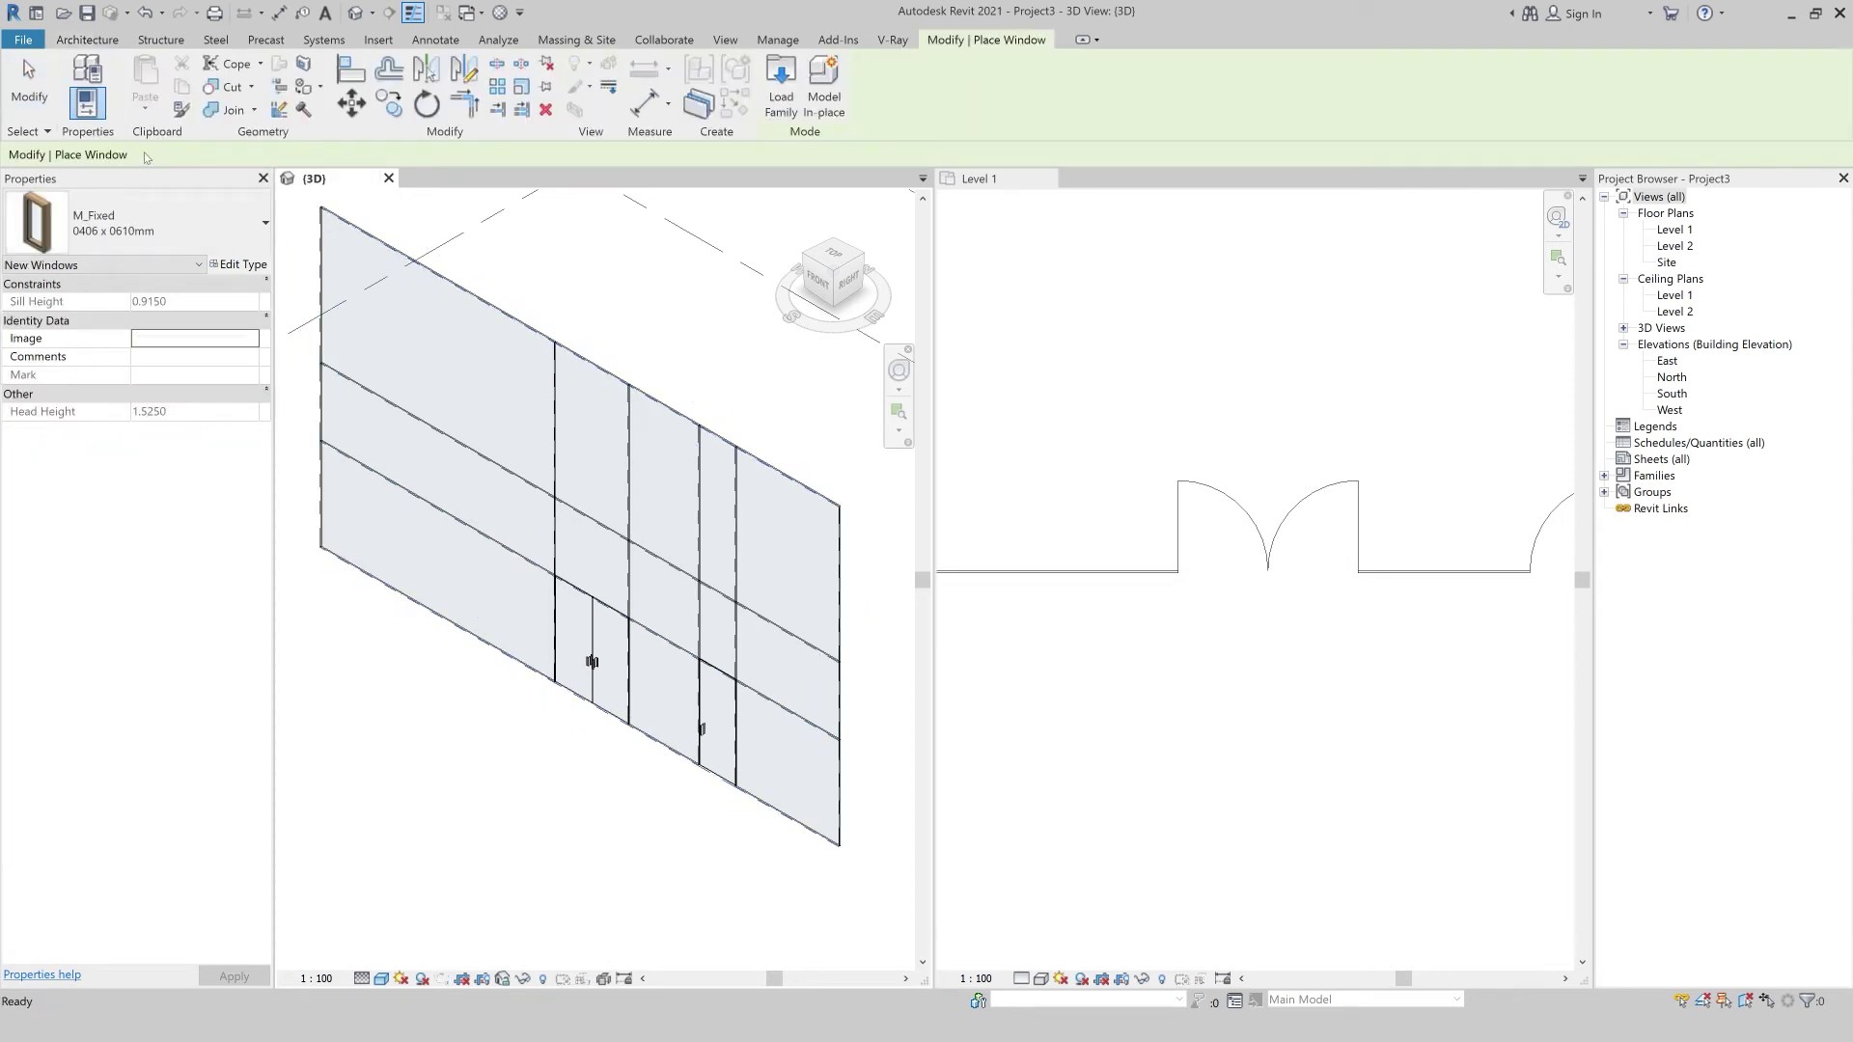
left_click(780, 89)
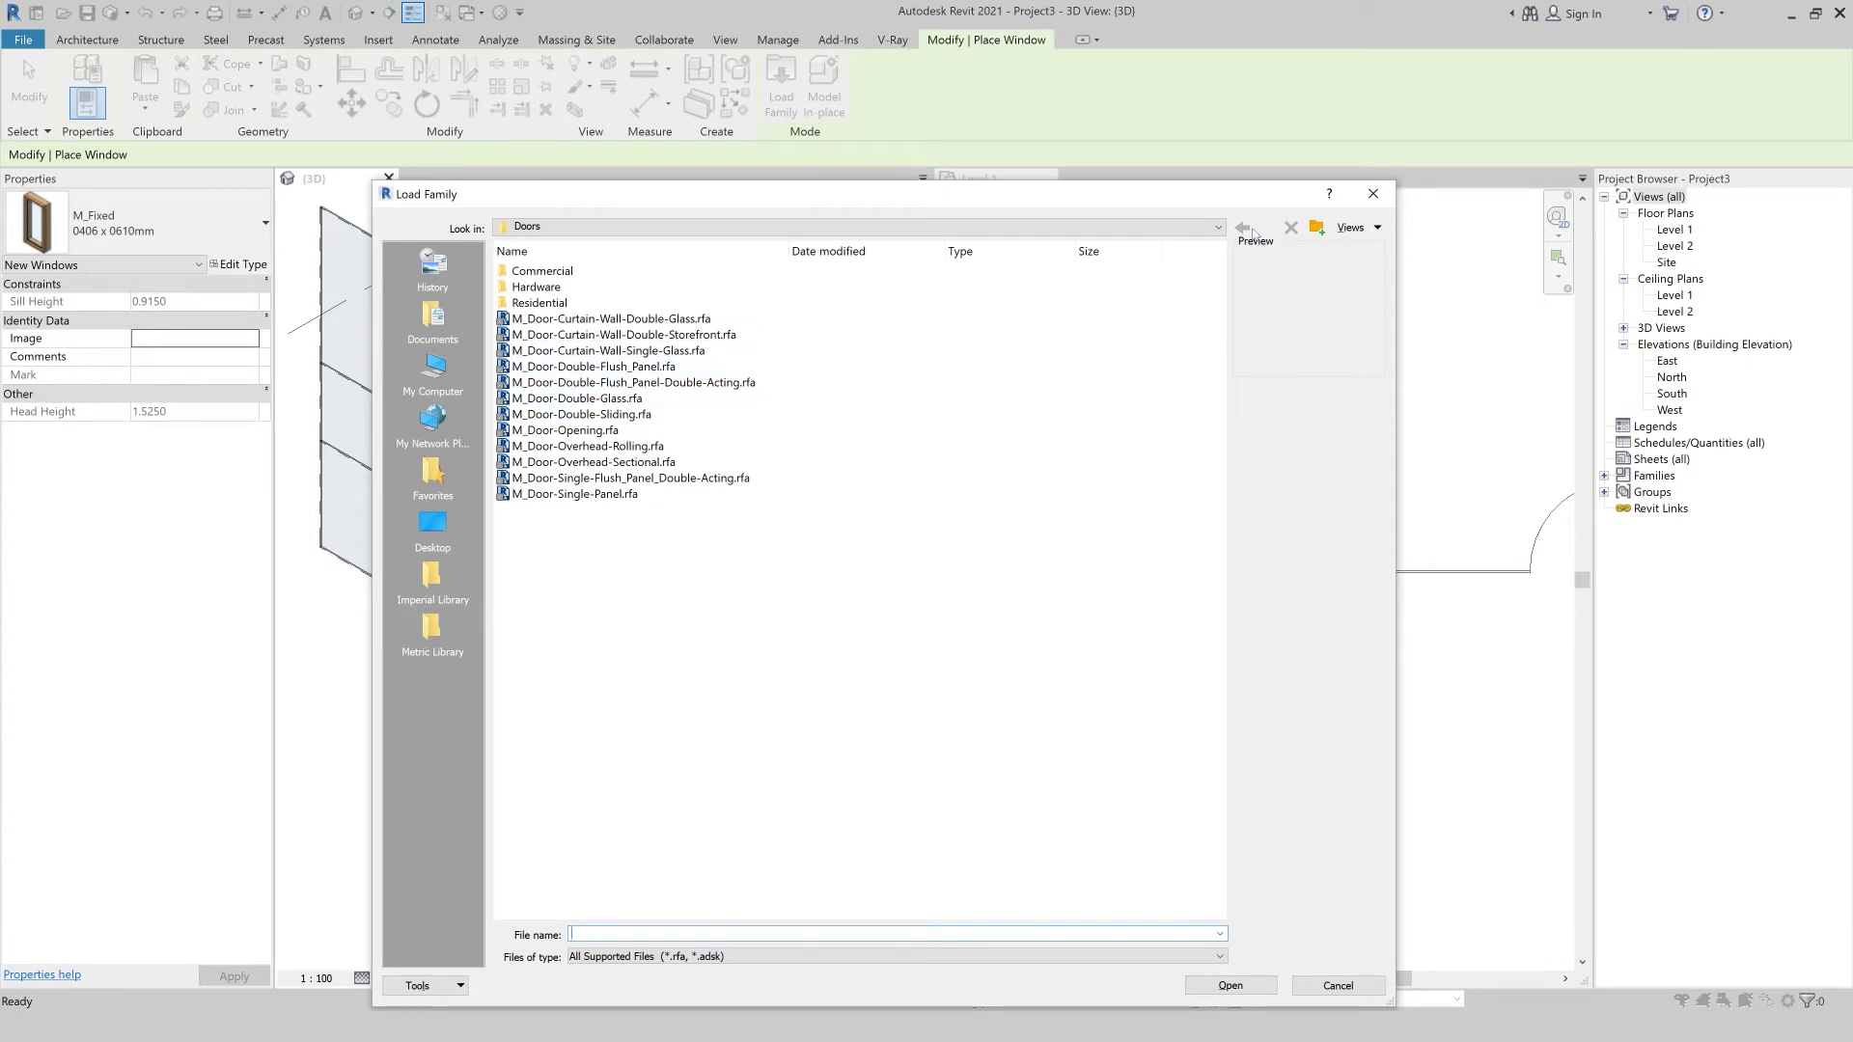
left_click(1264, 229)
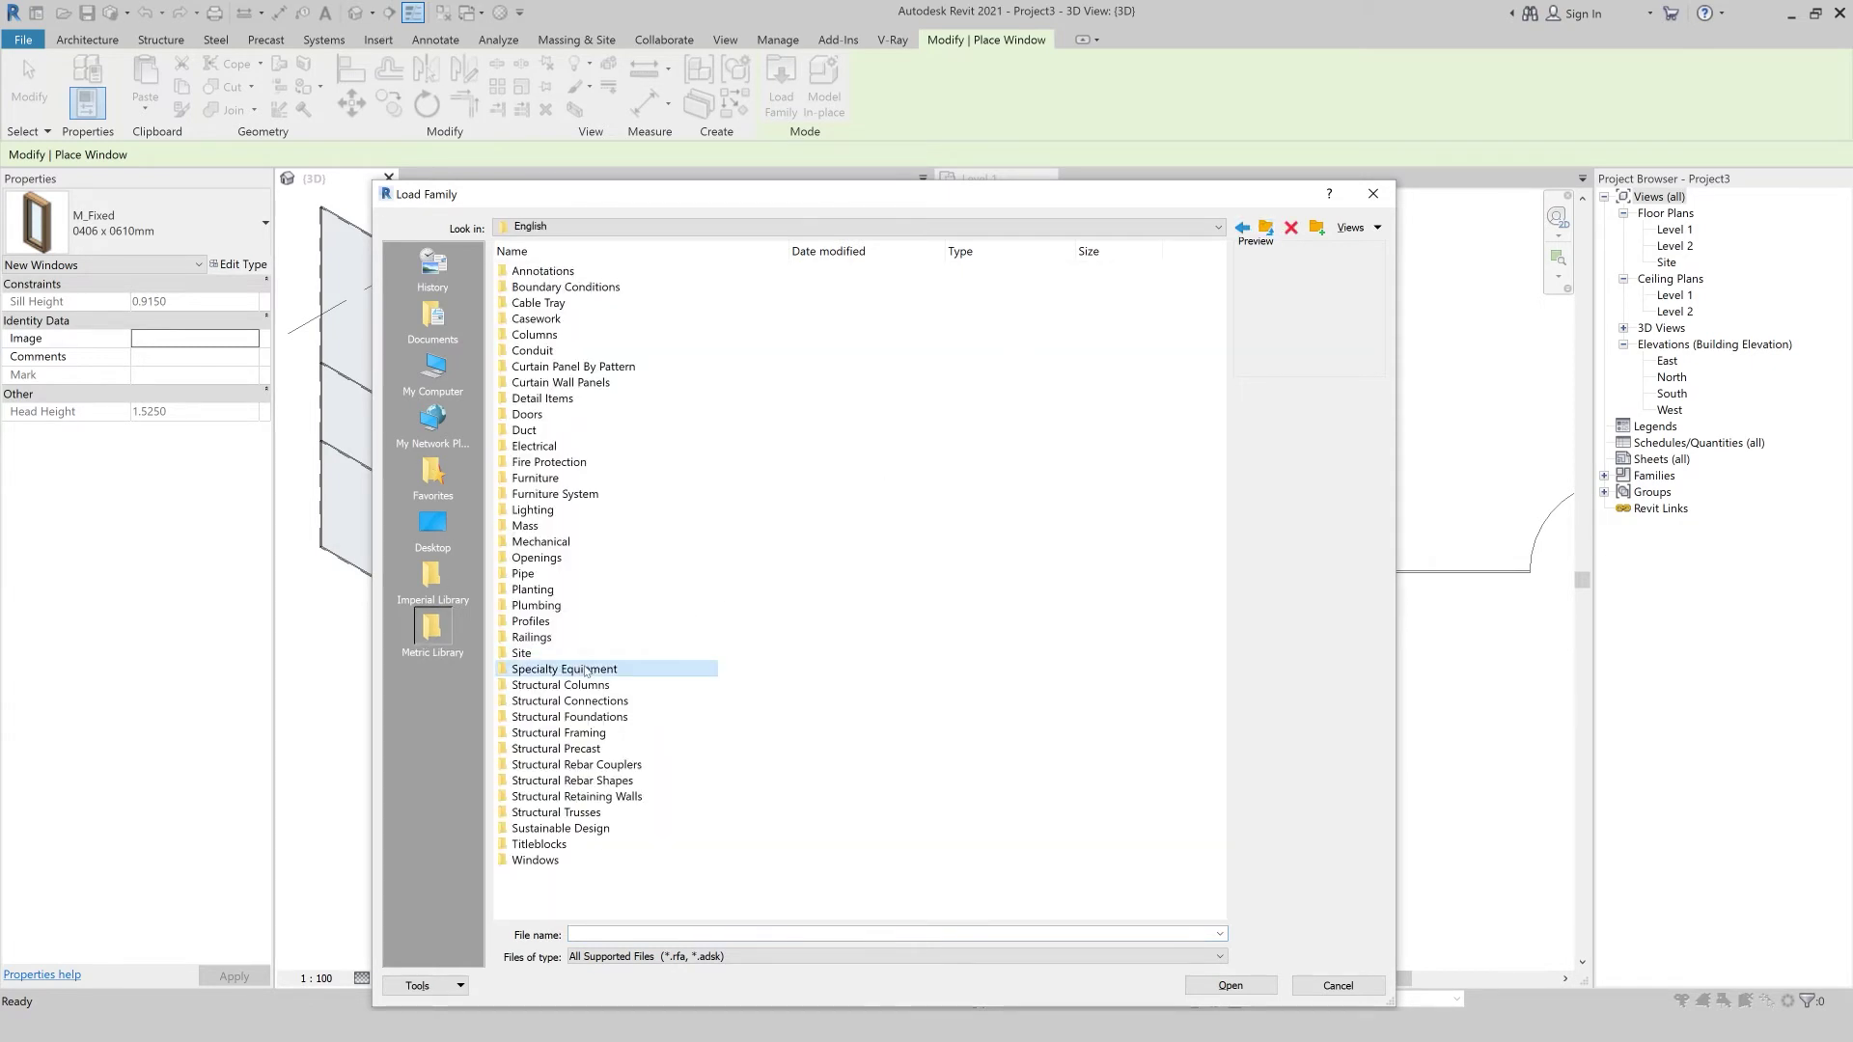
left_click(535, 860)
double_click(553, 867)
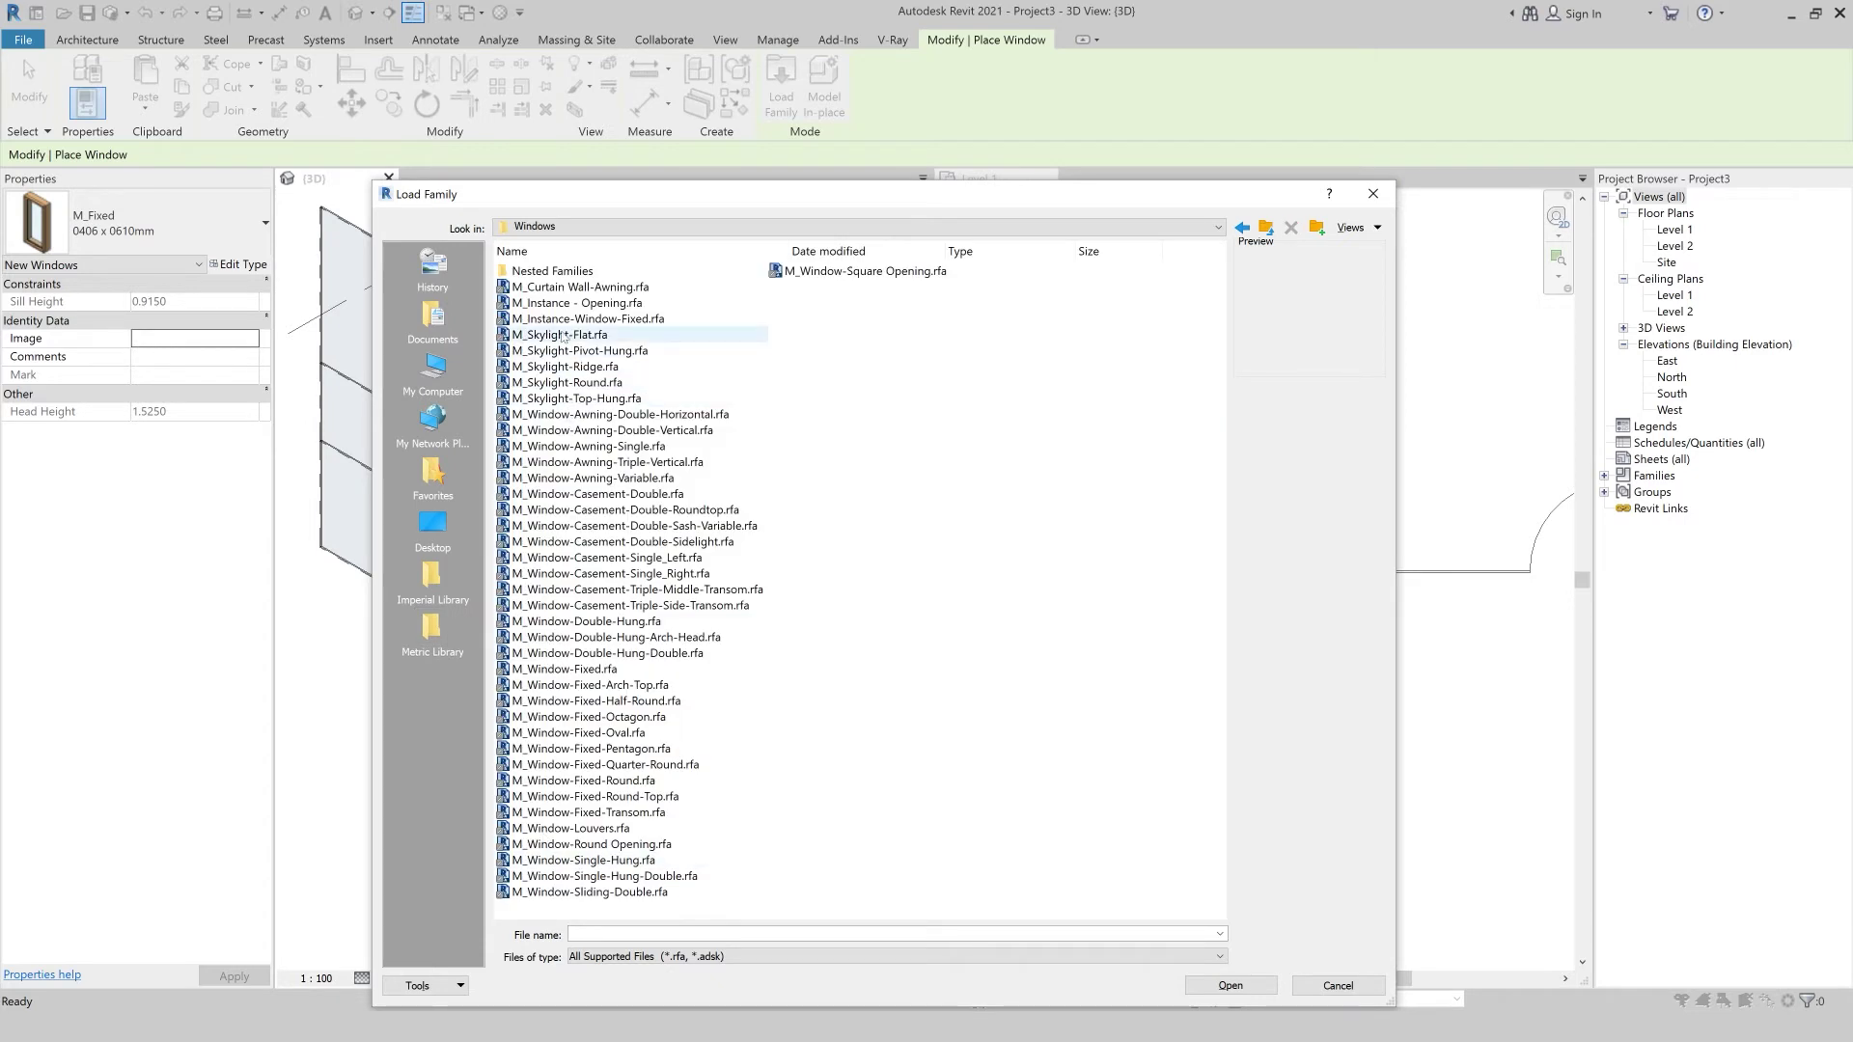
left_click(545, 288)
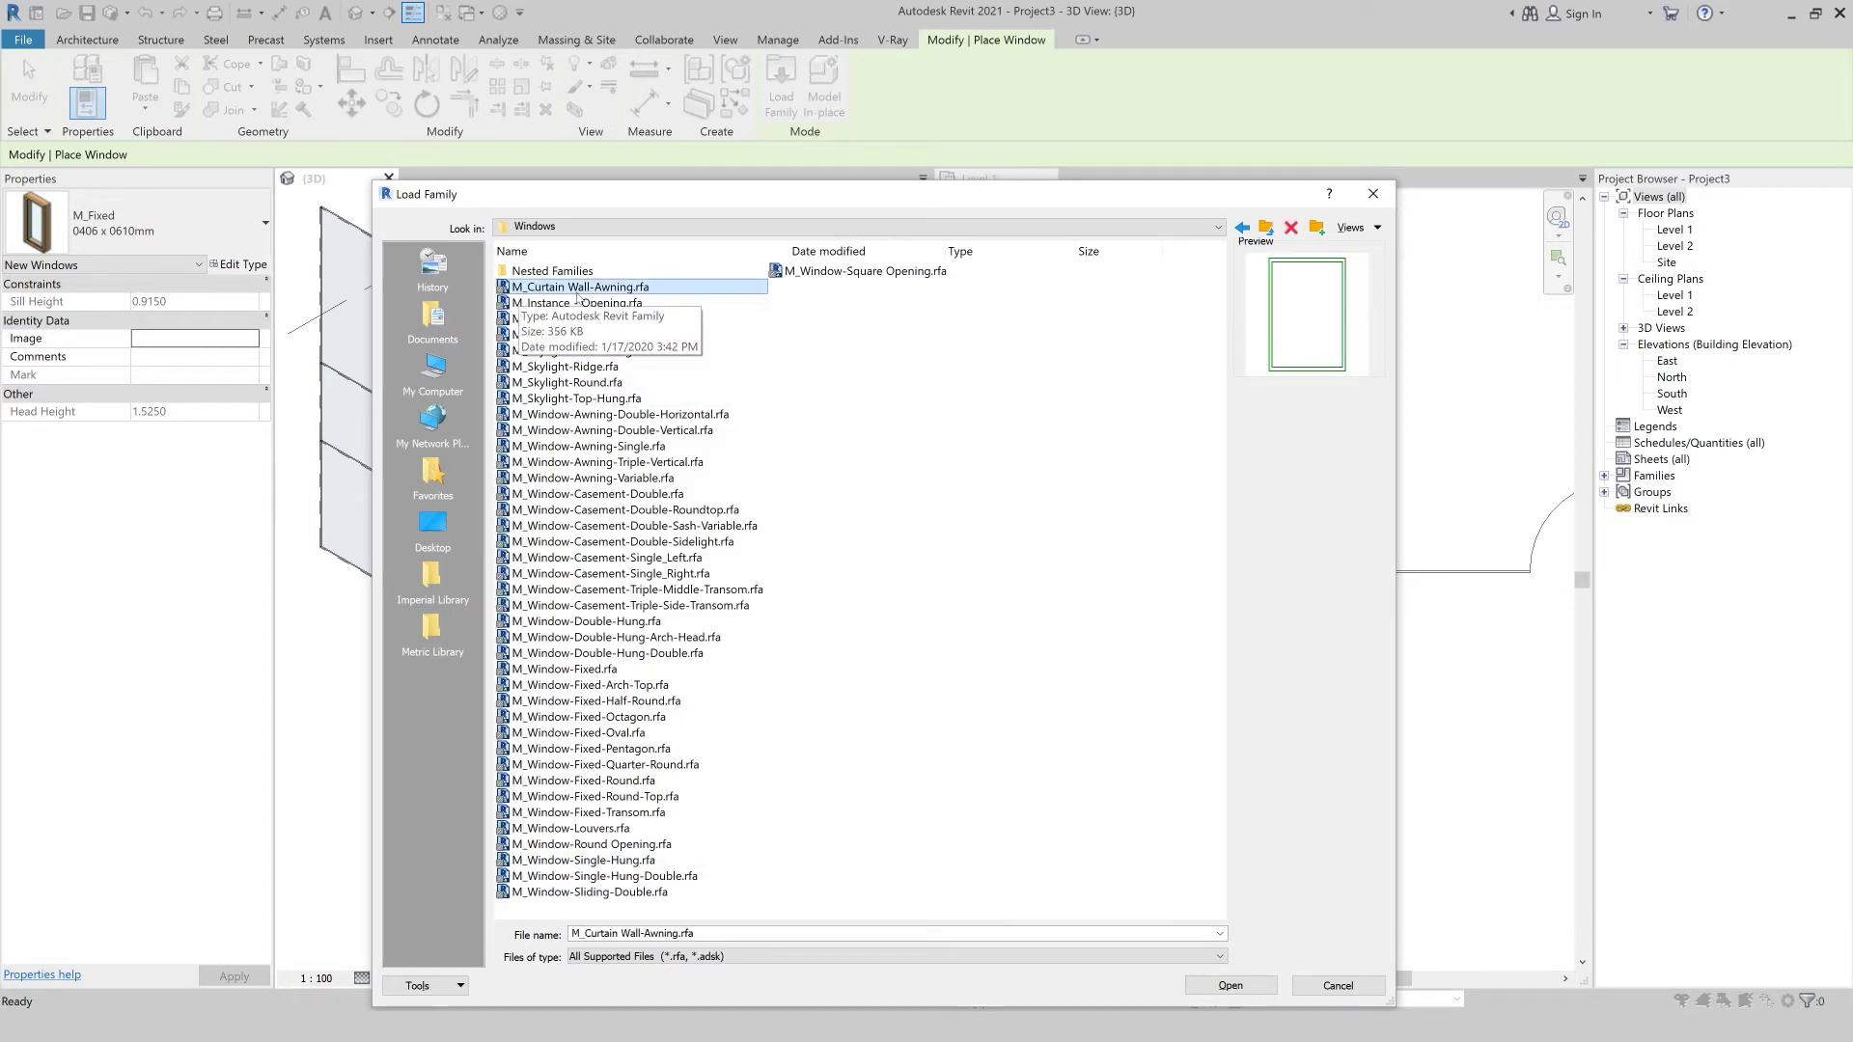
left_click(1231, 994)
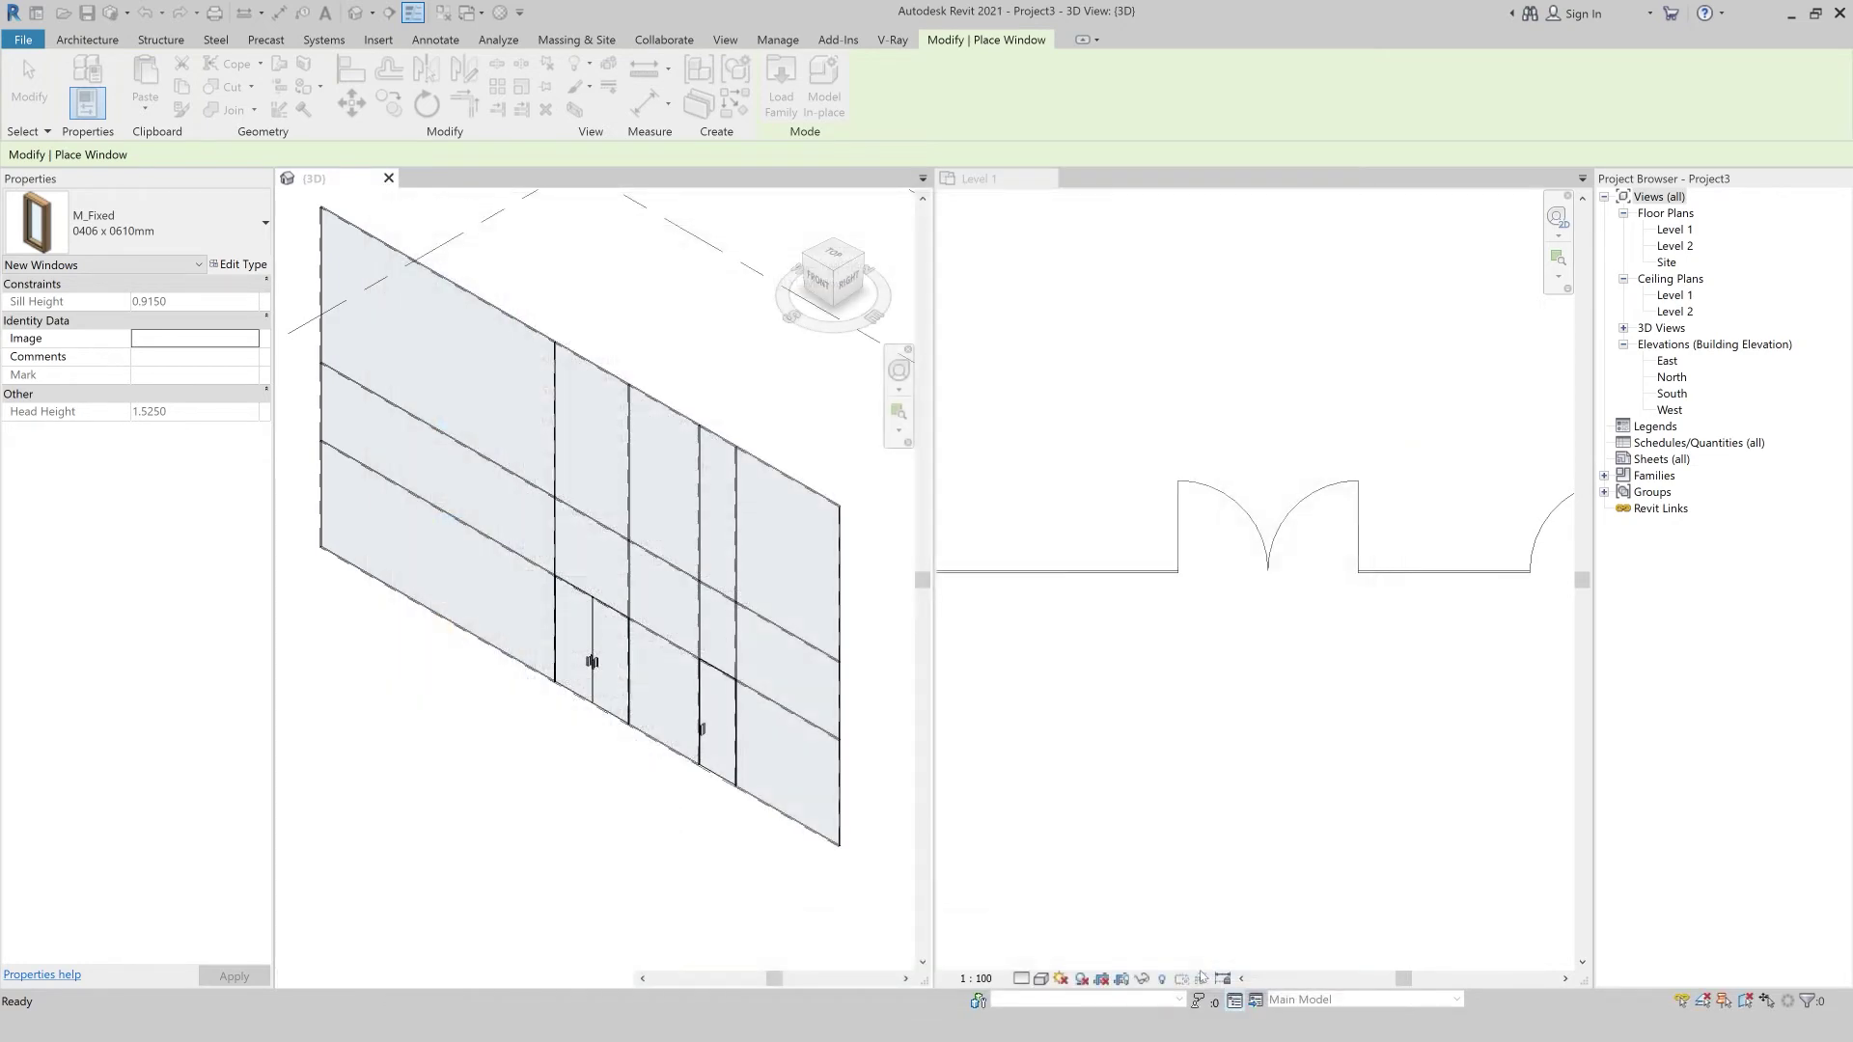
left_click(977, 577)
left_click(611, 289)
left_click(1373, 194)
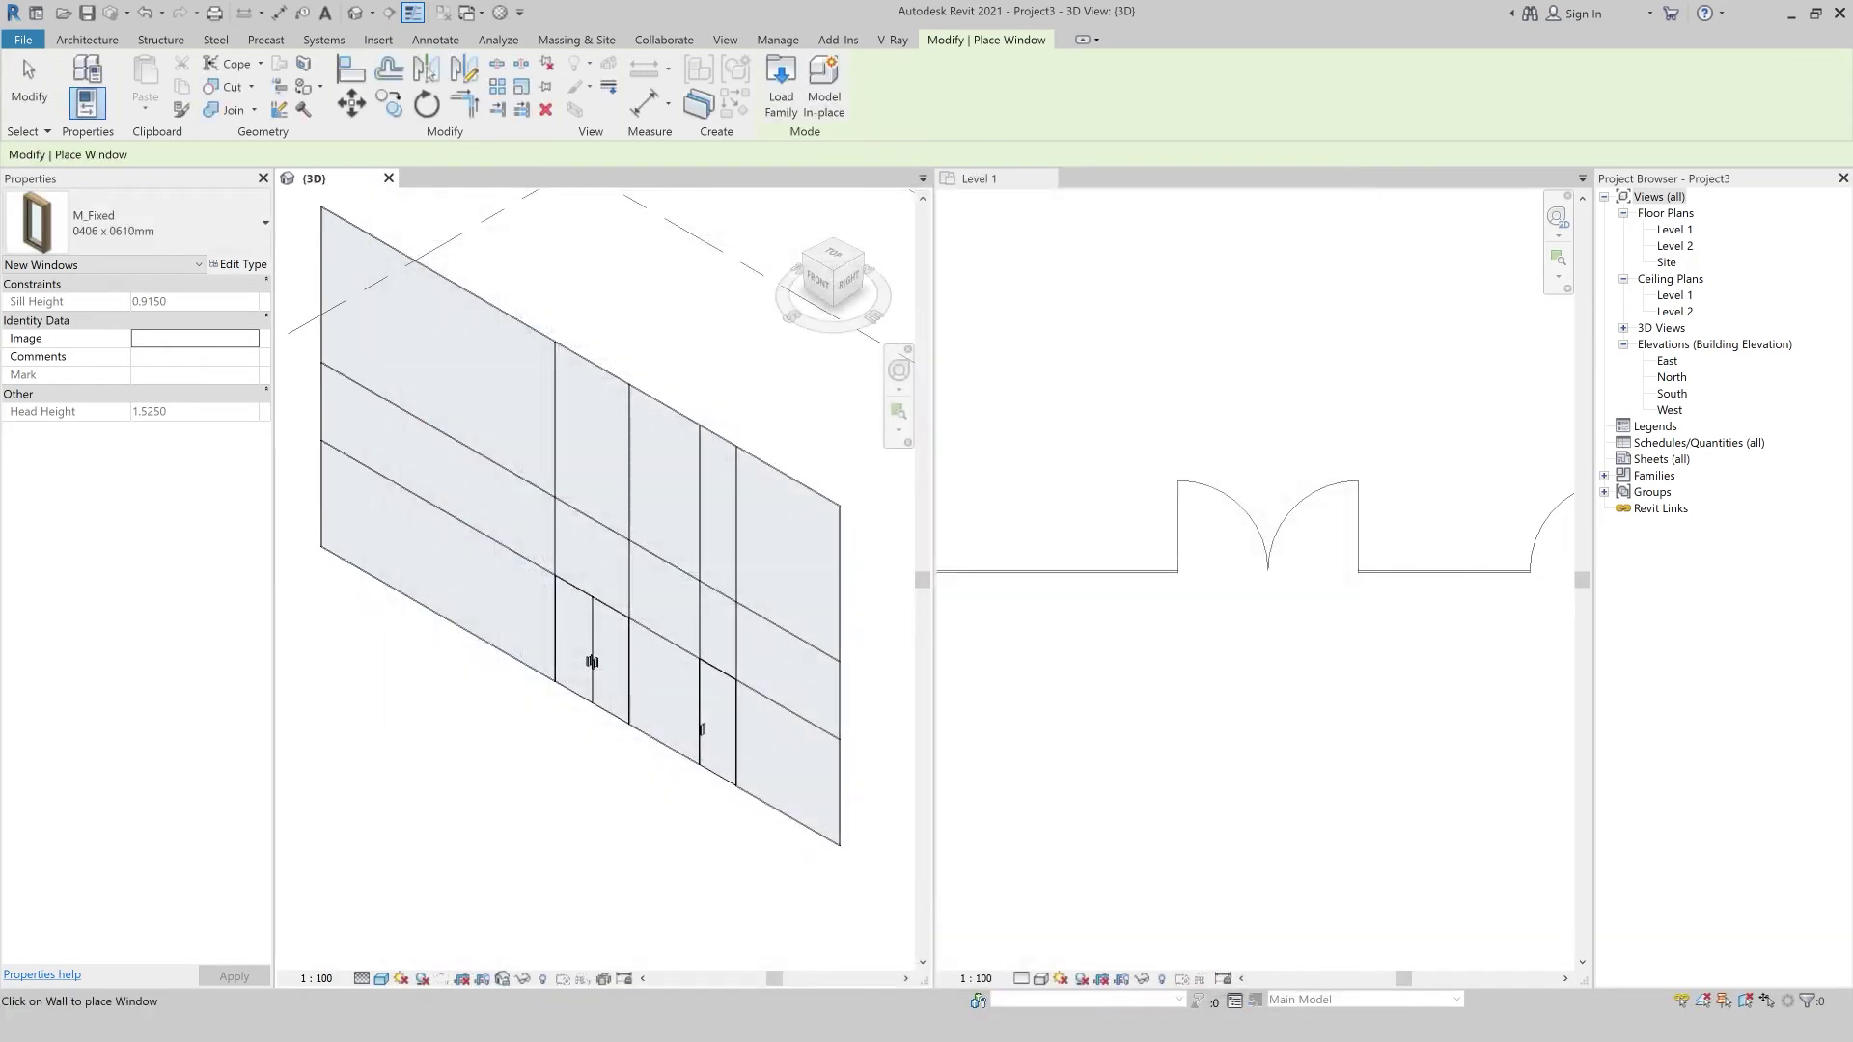
key("alt+Tab")
left_click(524, 232)
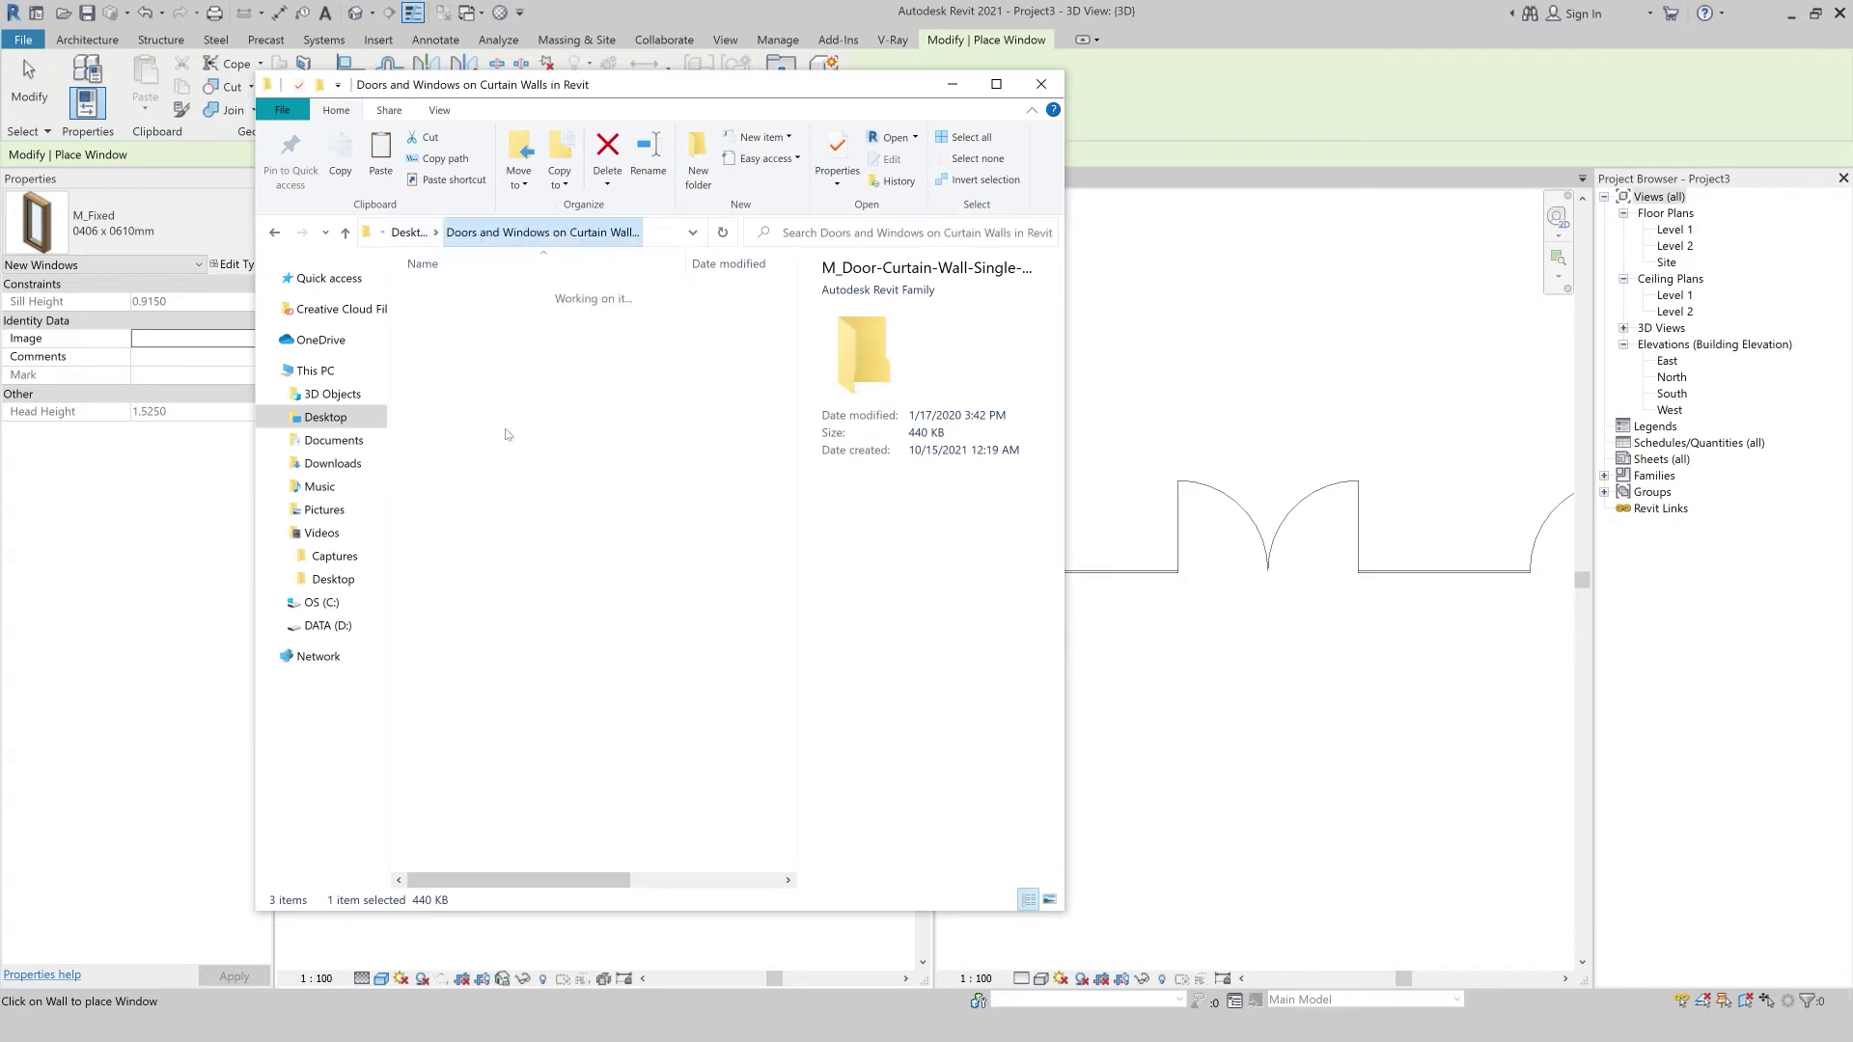
Create a 'Curtain Wall Windows' folder, paste M_Curtain Wall-Awning.rfa into it, and open it.
right_click(487, 529)
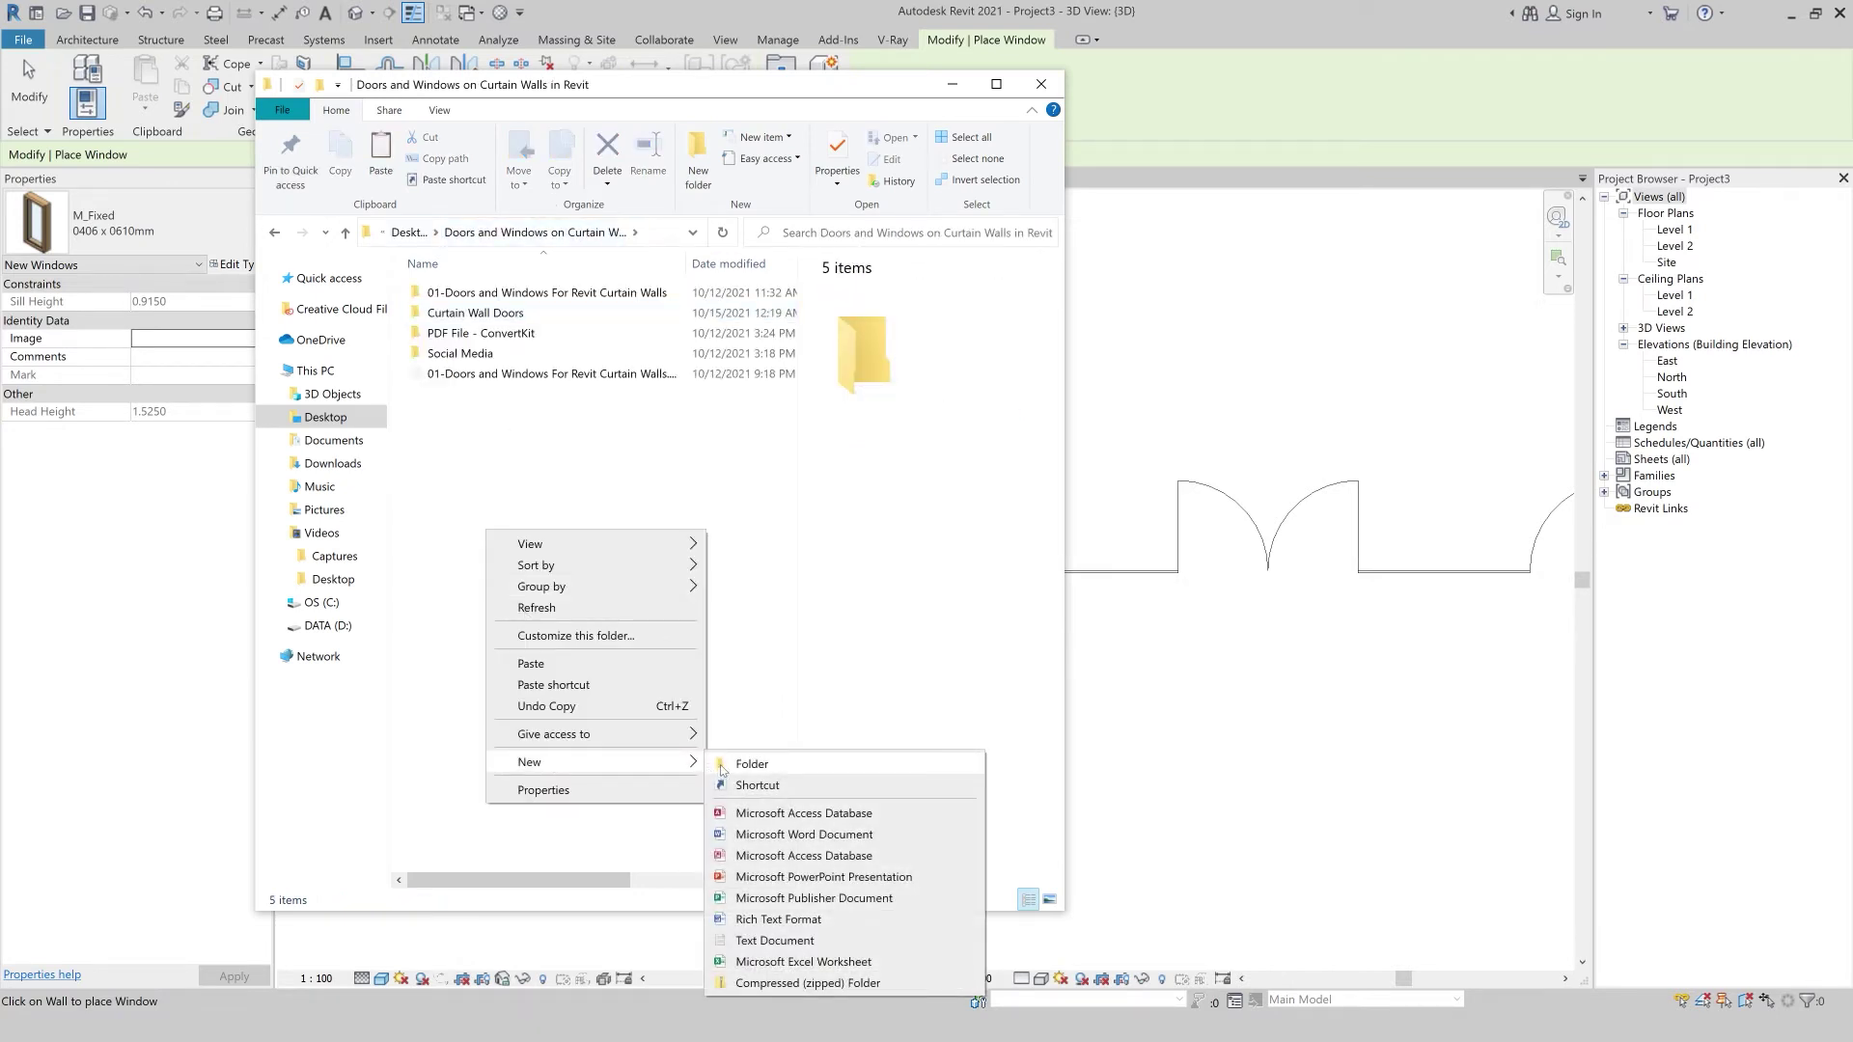
left_click(726, 765)
type("Curtain Wall Windows")
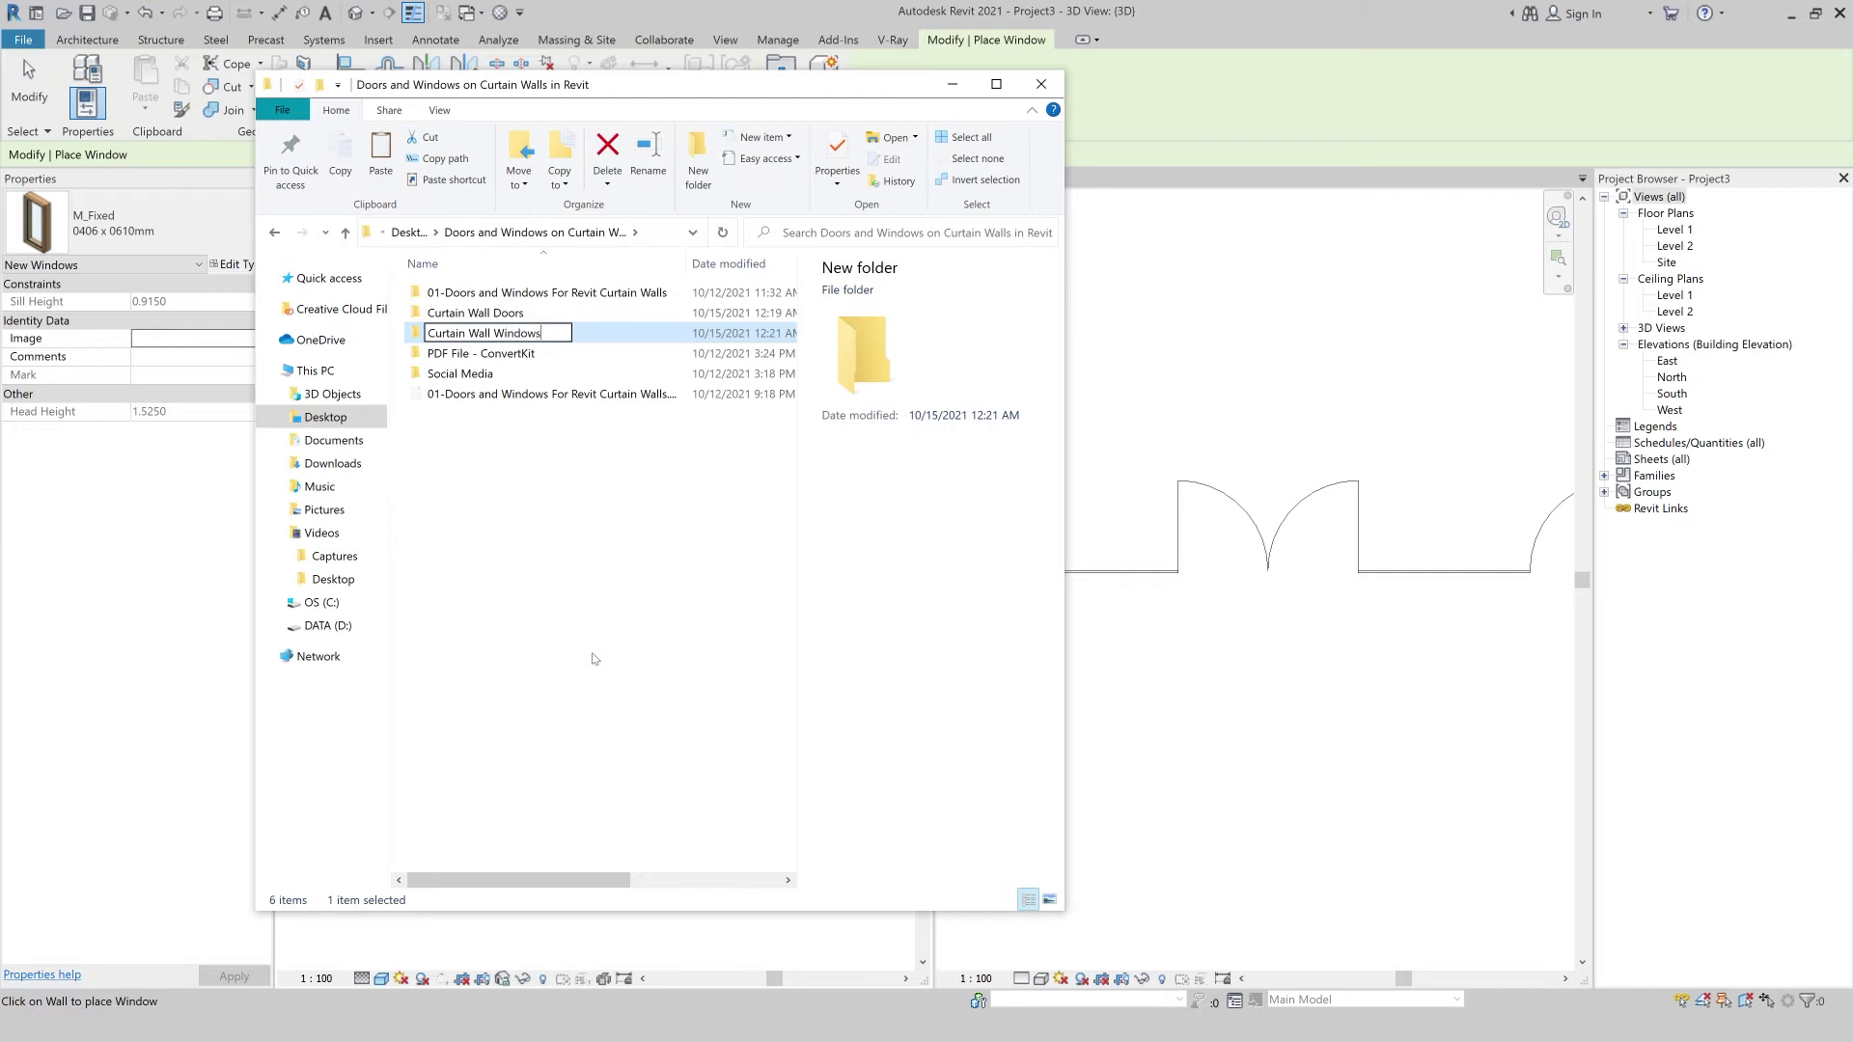
key("Return")
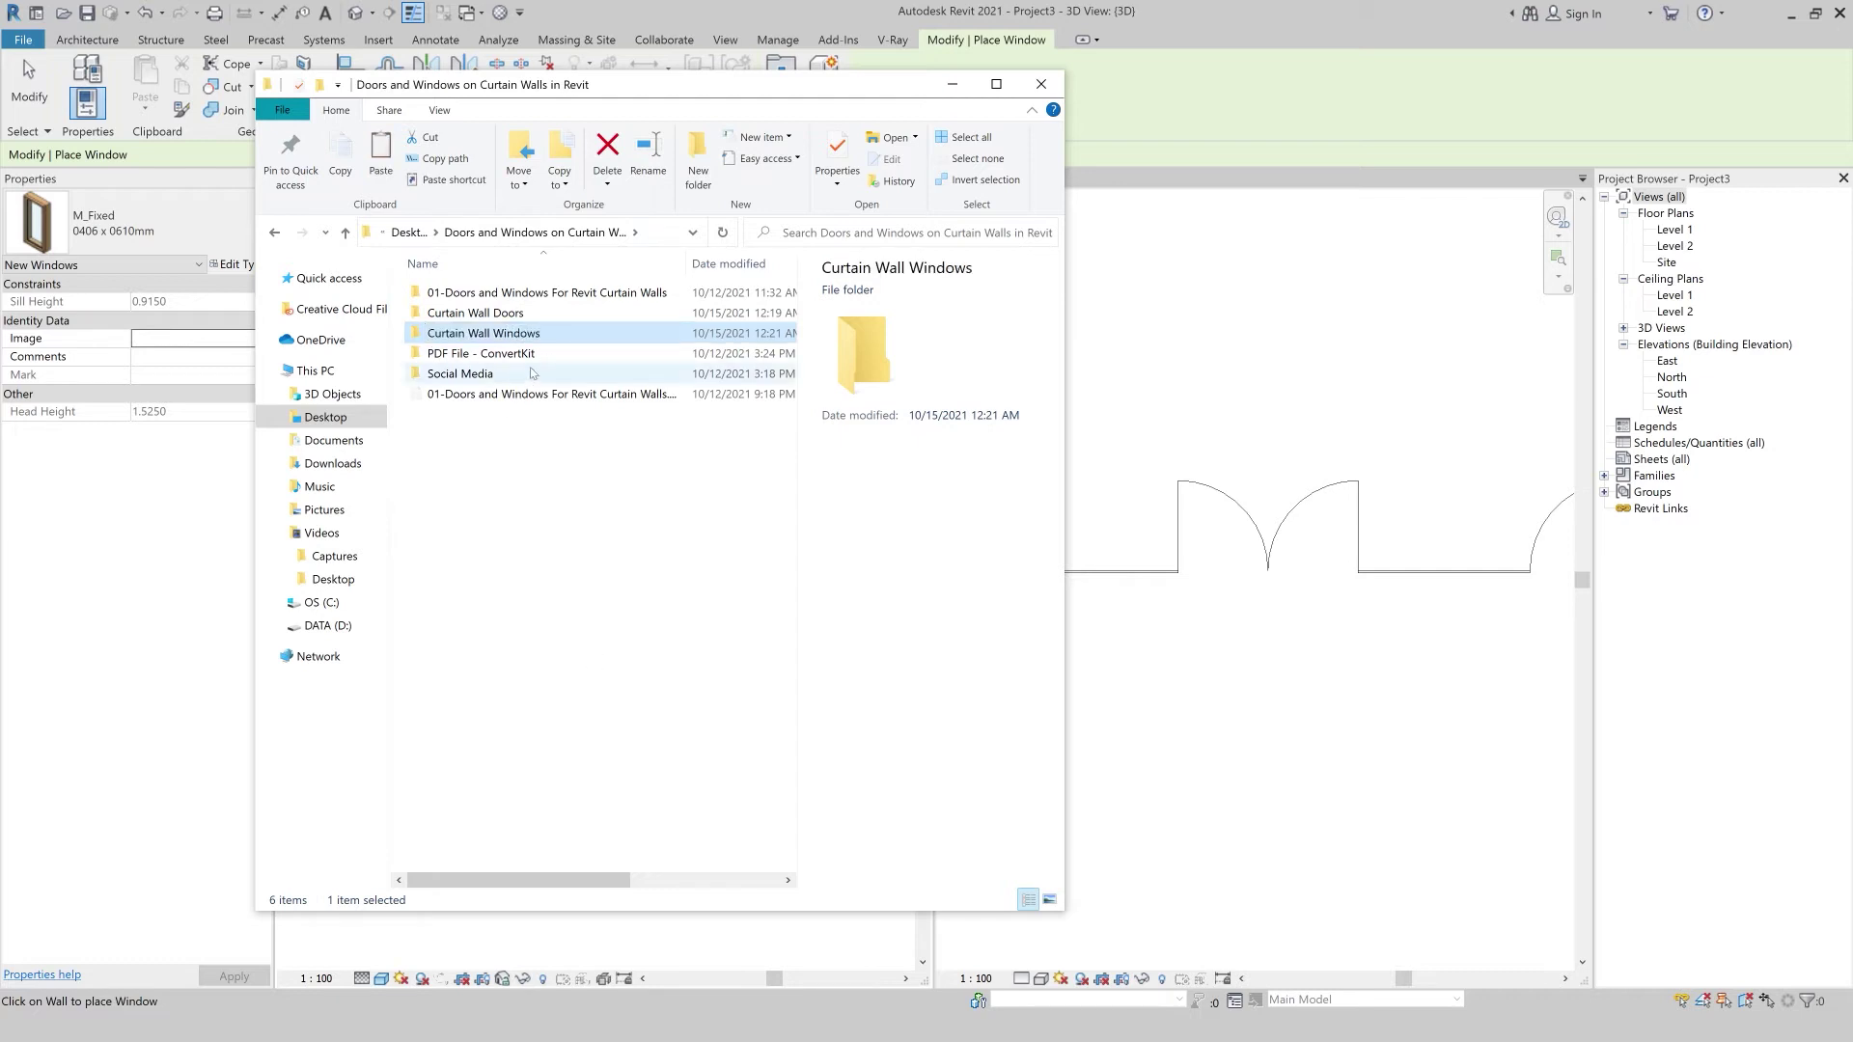
double_click(553, 336)
key("ctrl+v")
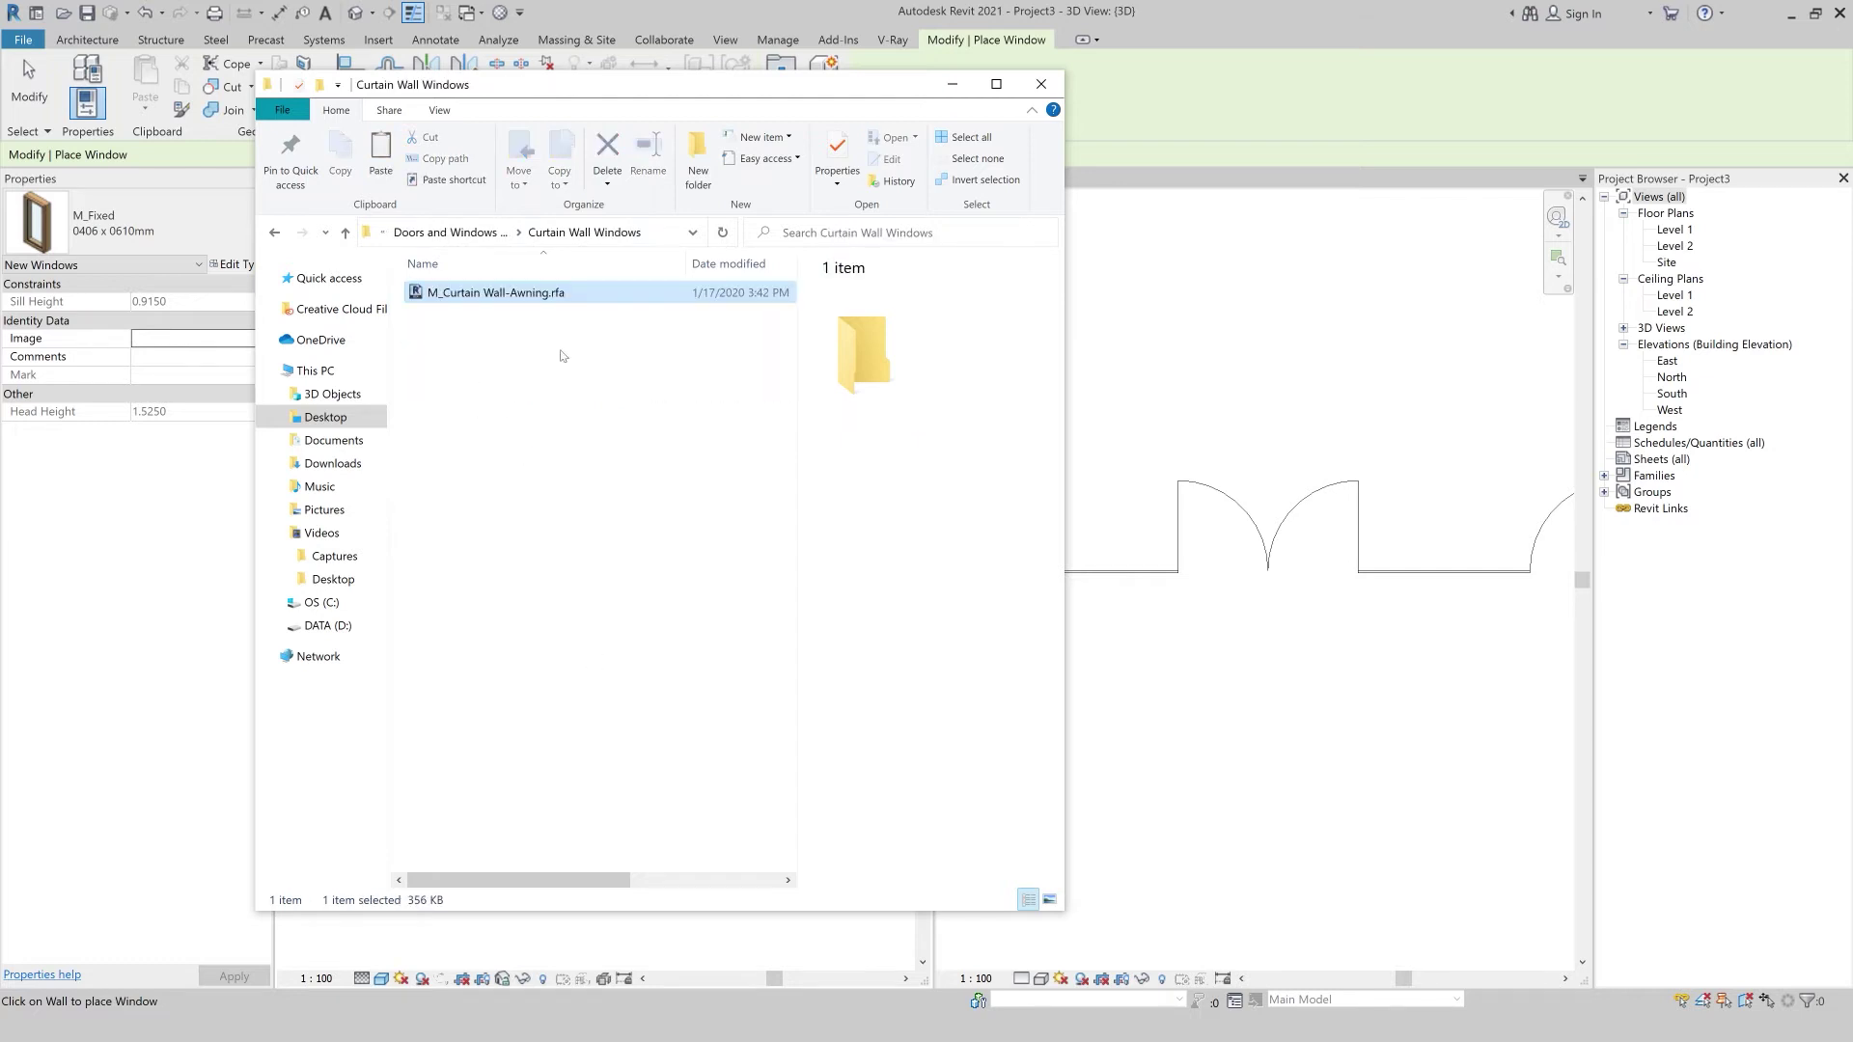
double_click(516, 295)
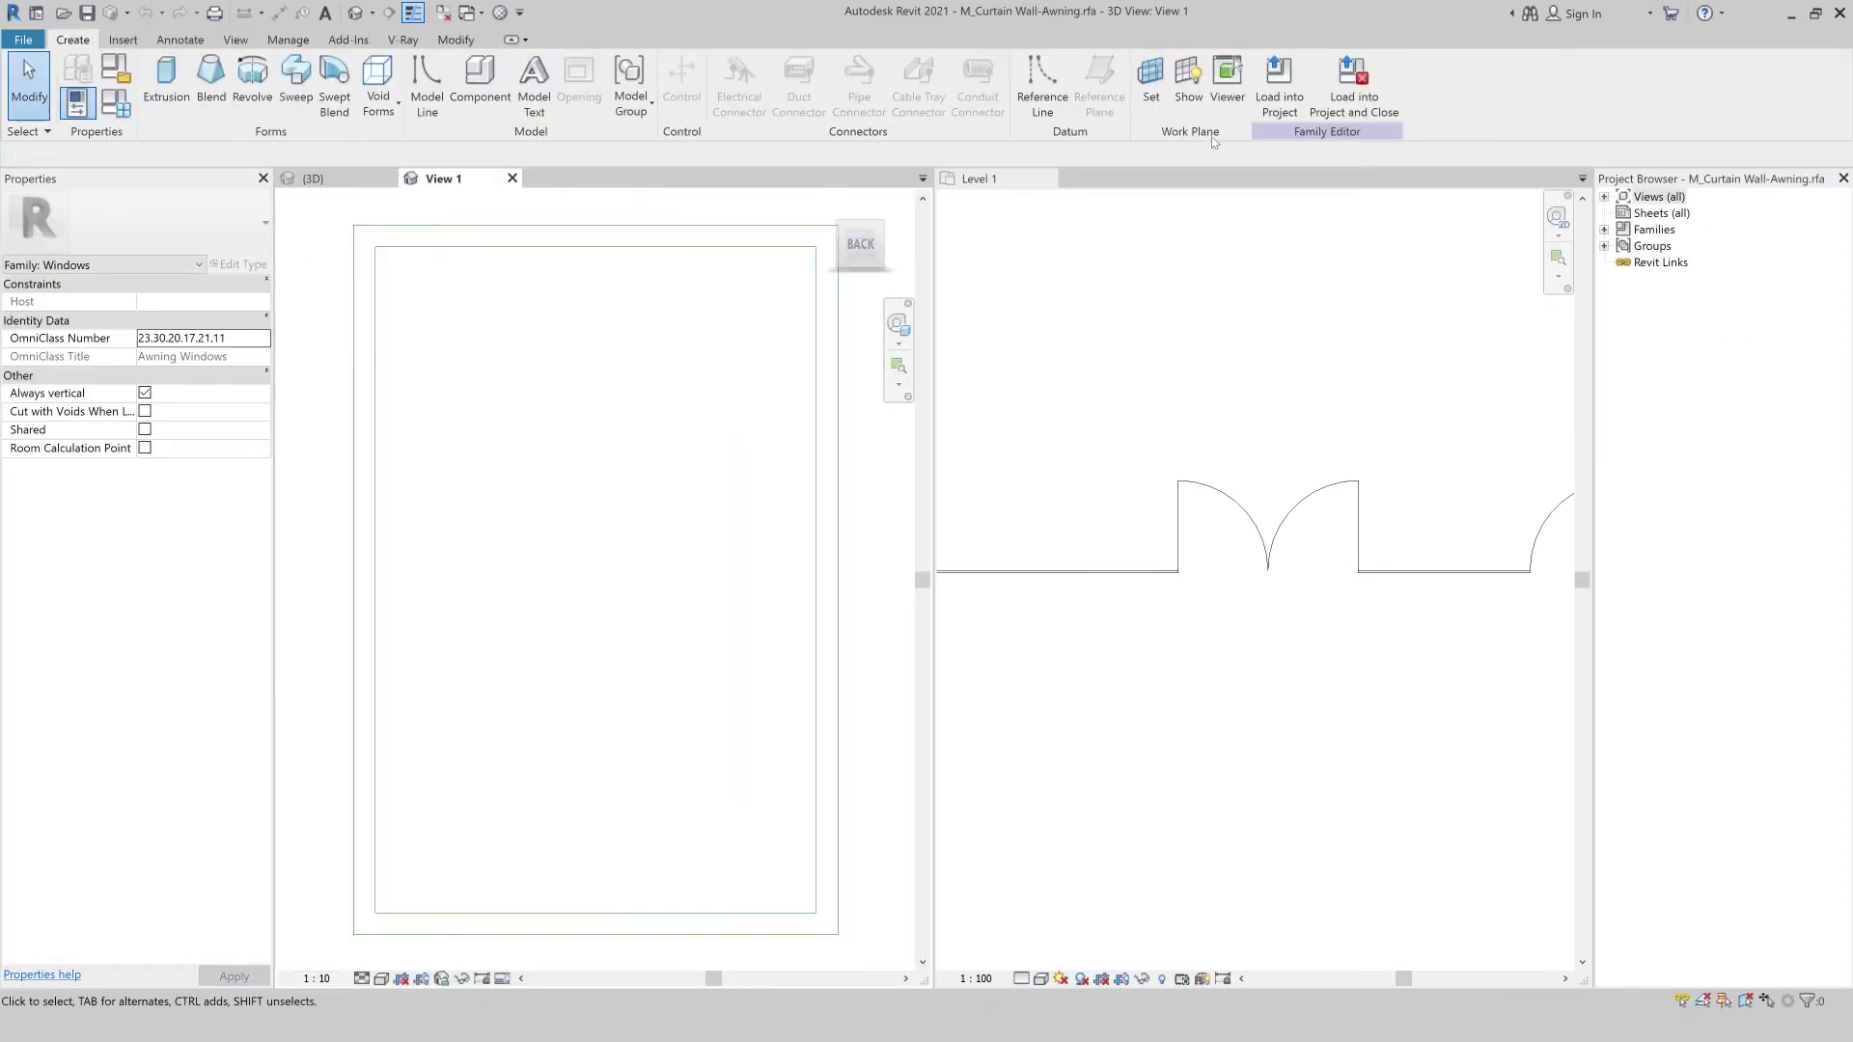
Load M_Curtain Wall-Awning into Project3, close its family view, and reactivate the 3D view.
left_click(1280, 83)
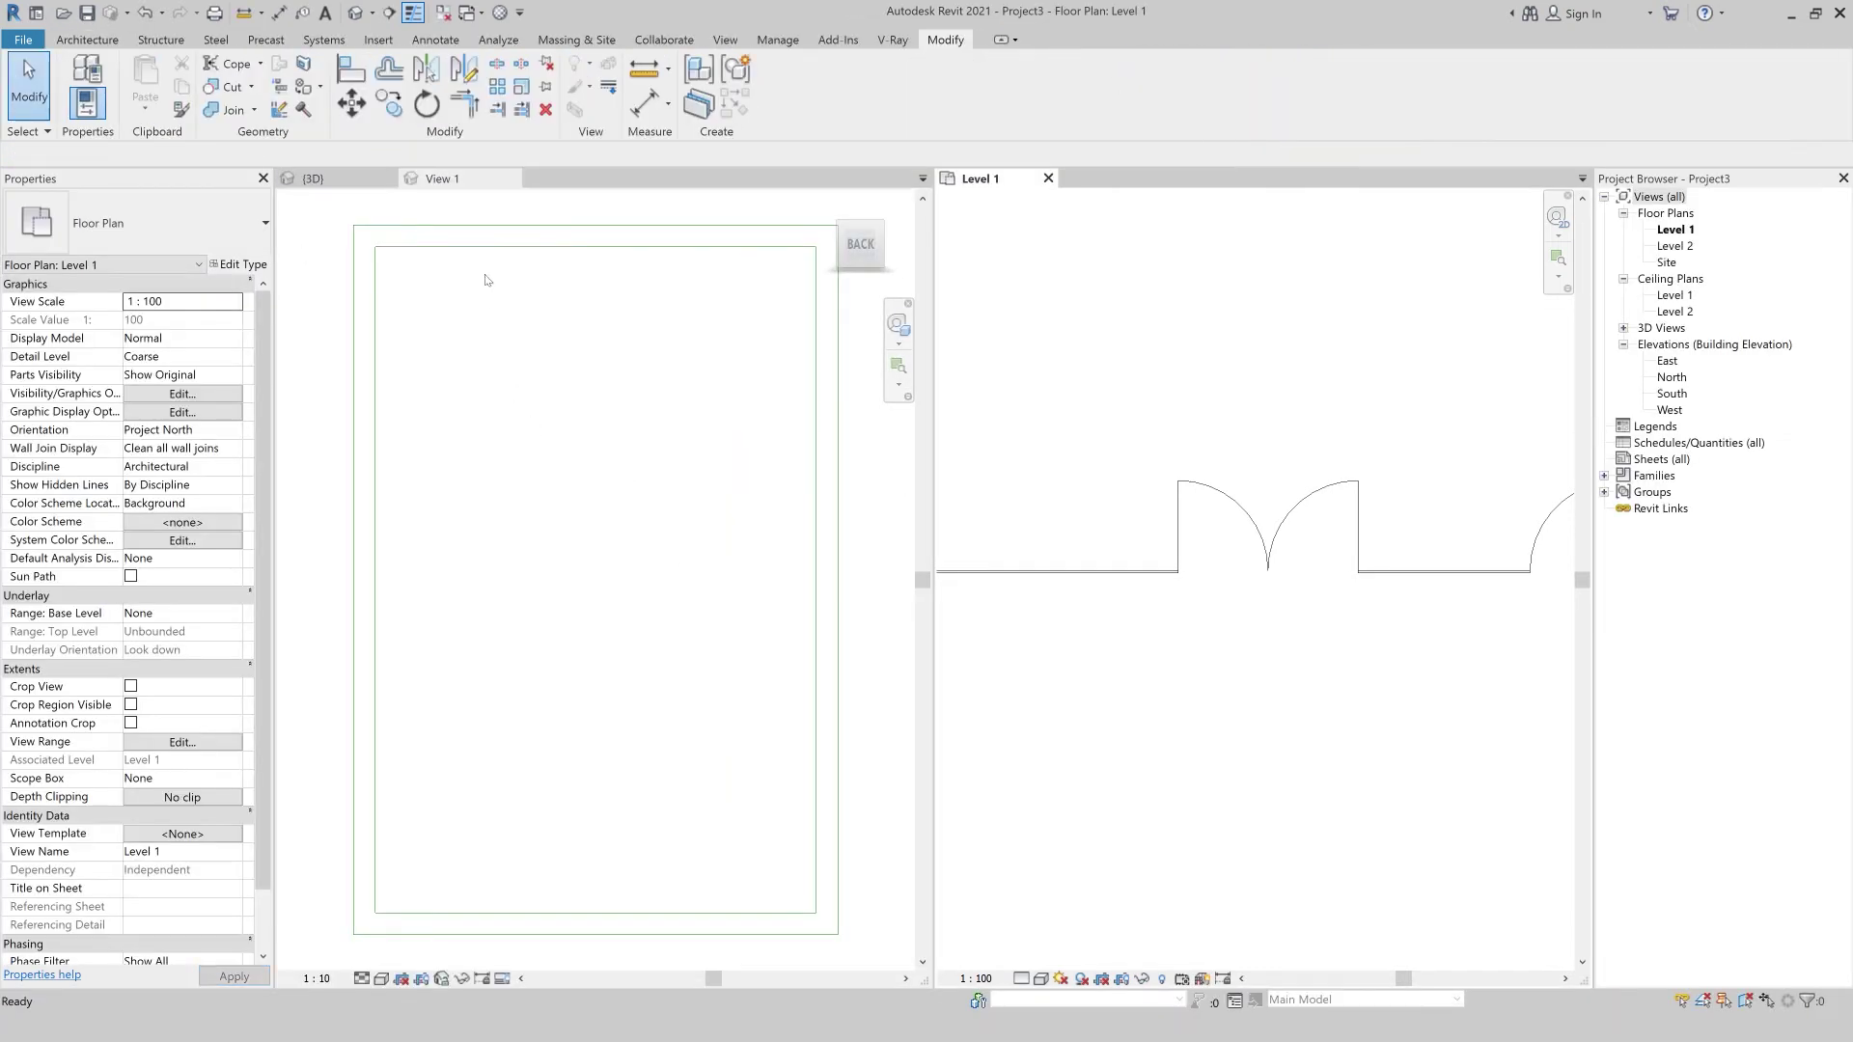
left_click(511, 178)
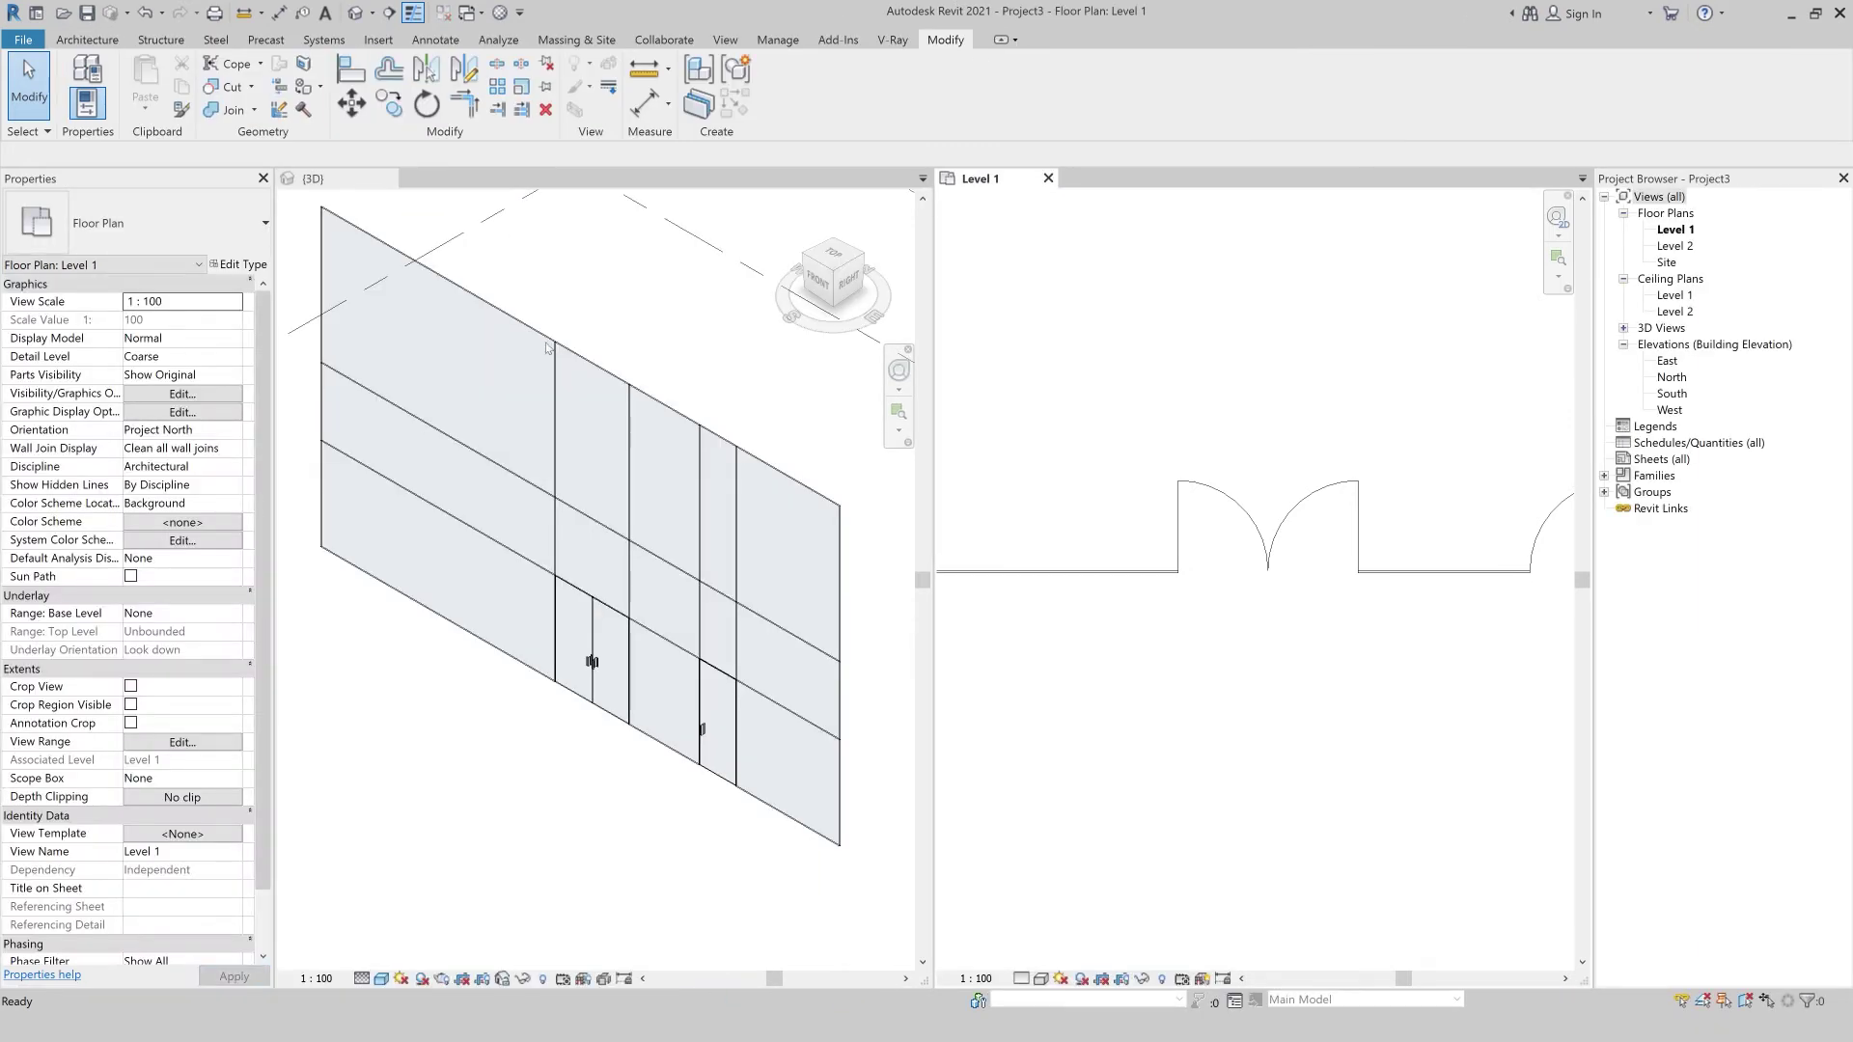
left_click(633, 579)
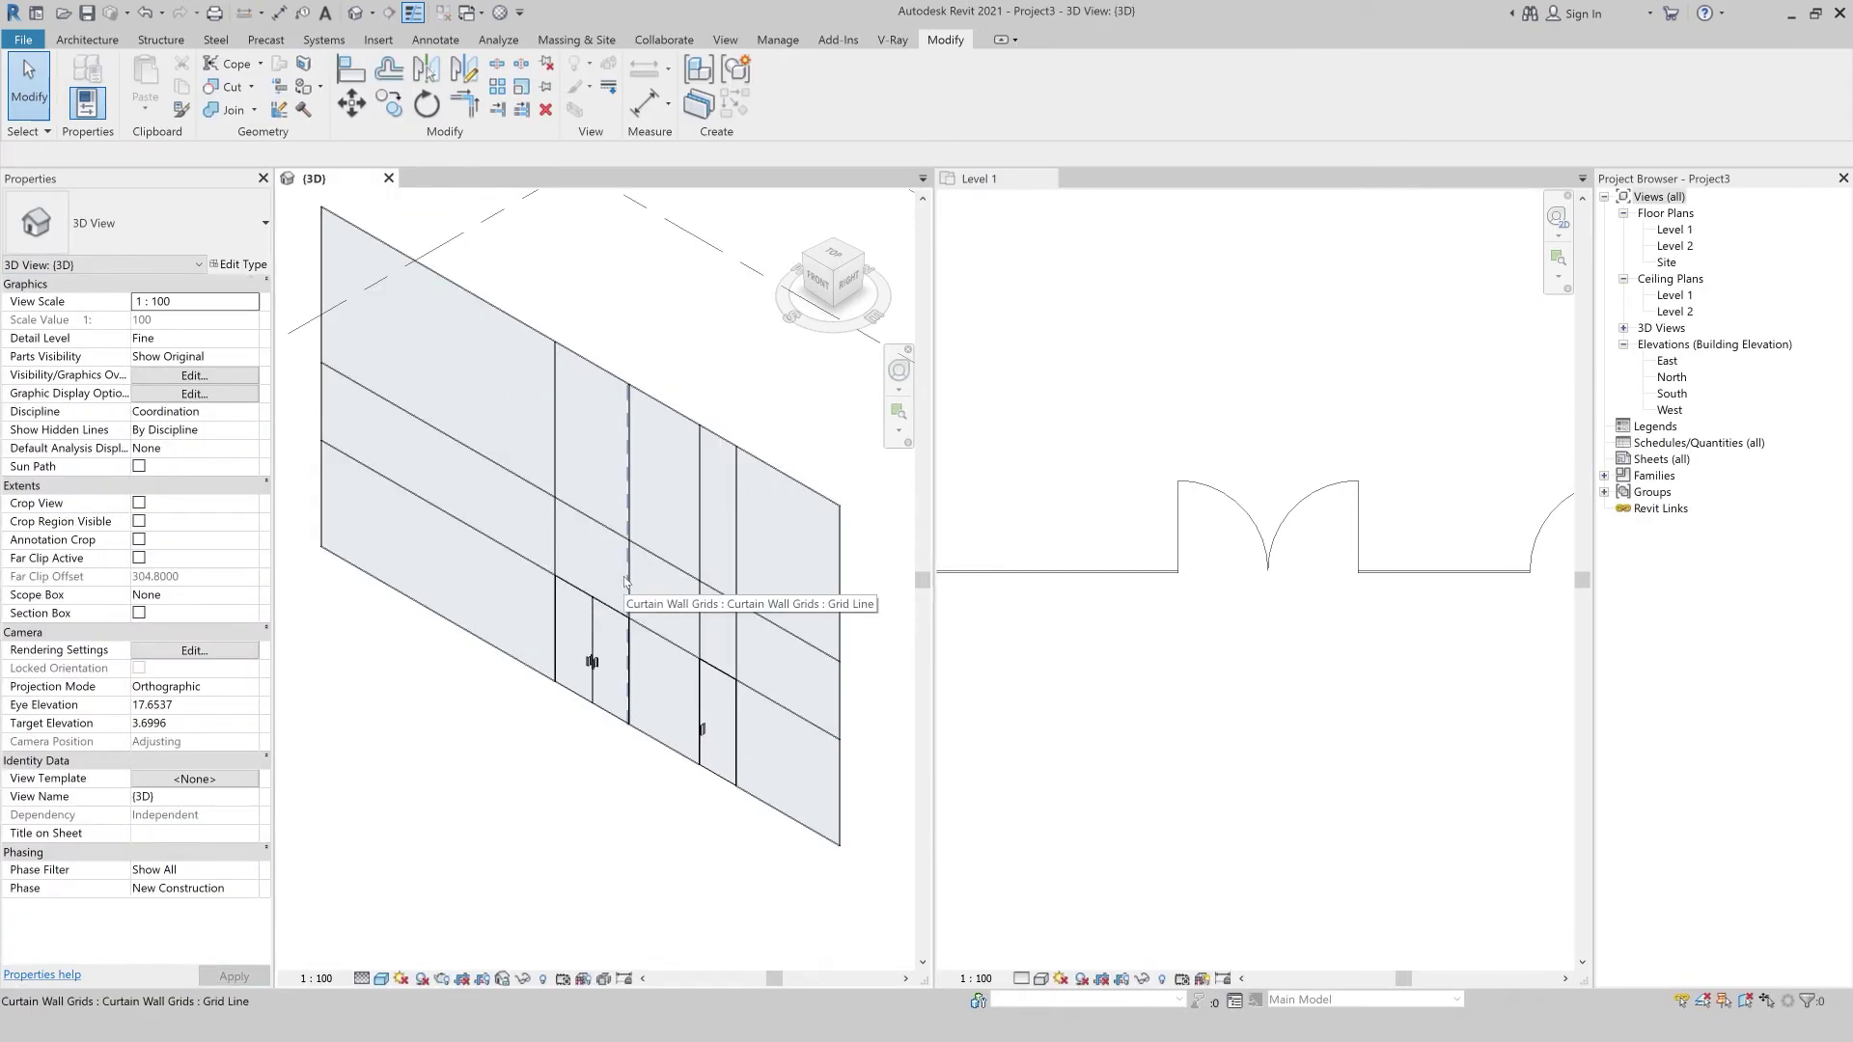
Change the glazed panel above the double-glass door to the M_Curtain Wall-Awning type.
left_click(624, 581)
scroll(579, 570, "up", 2)
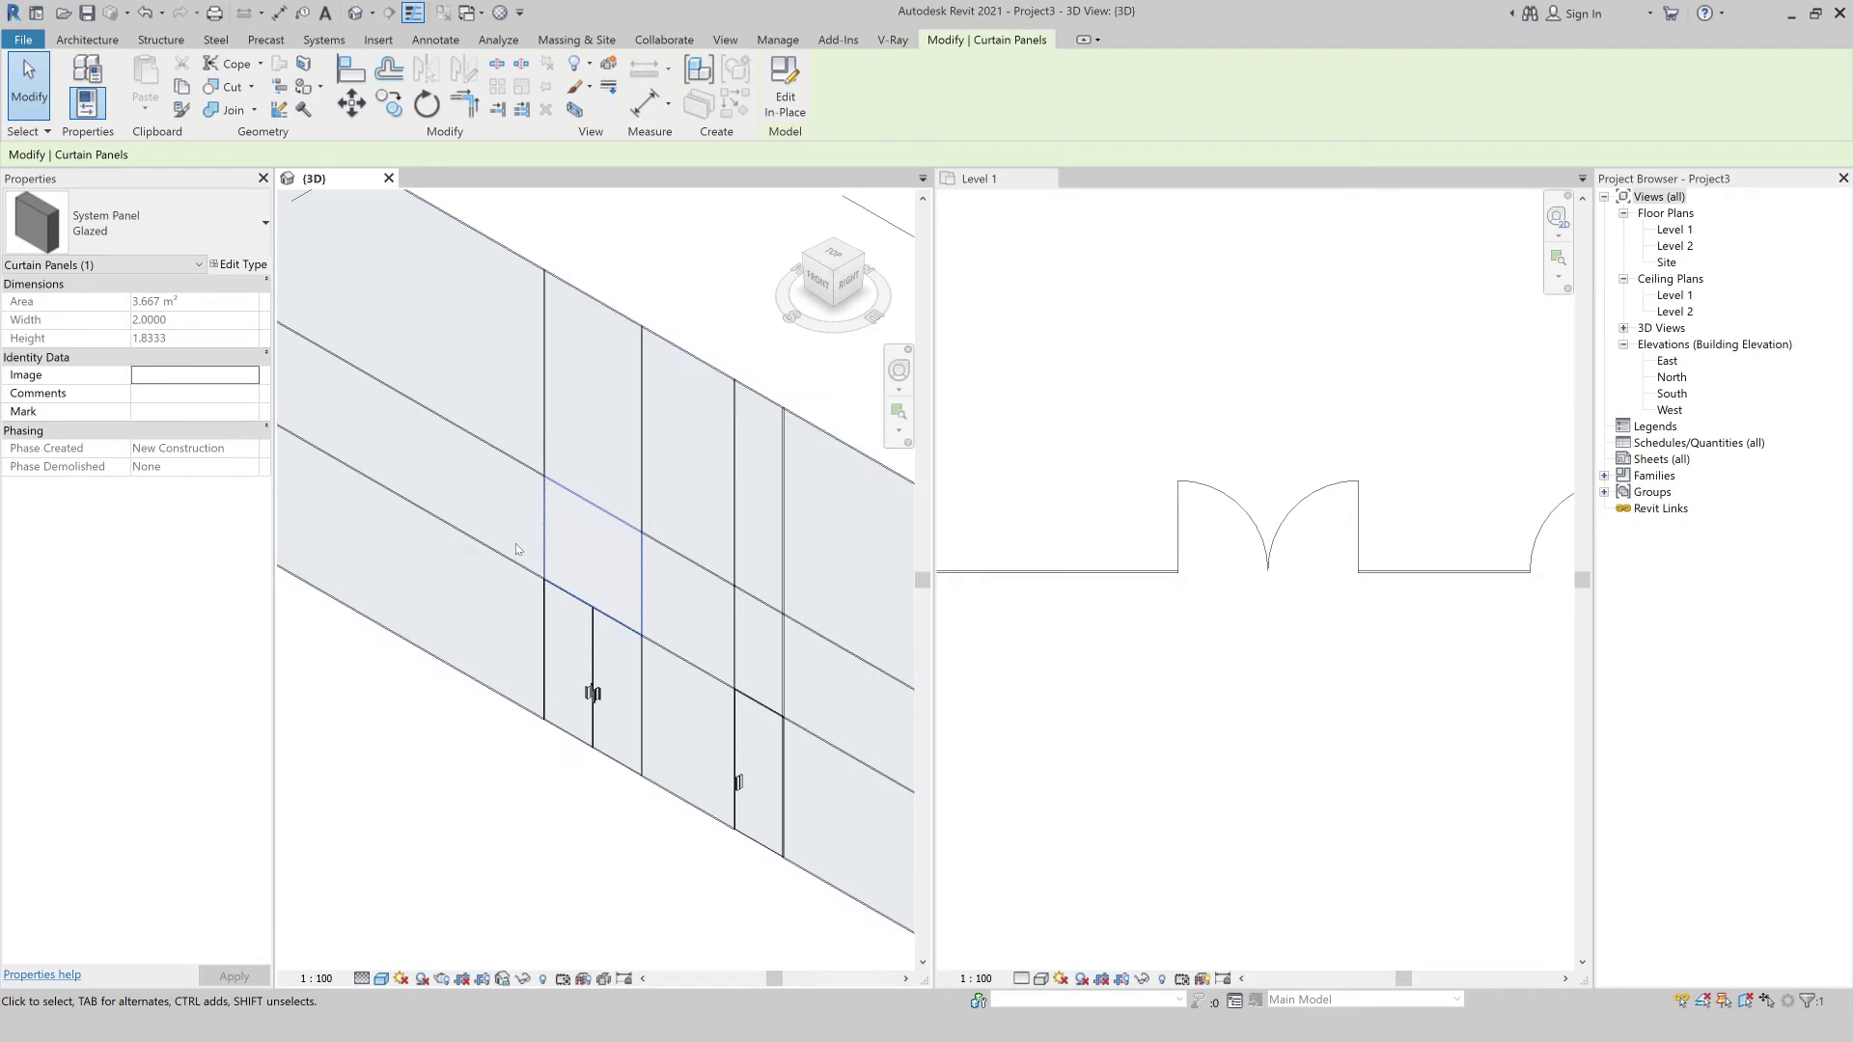
left_click(145, 224)
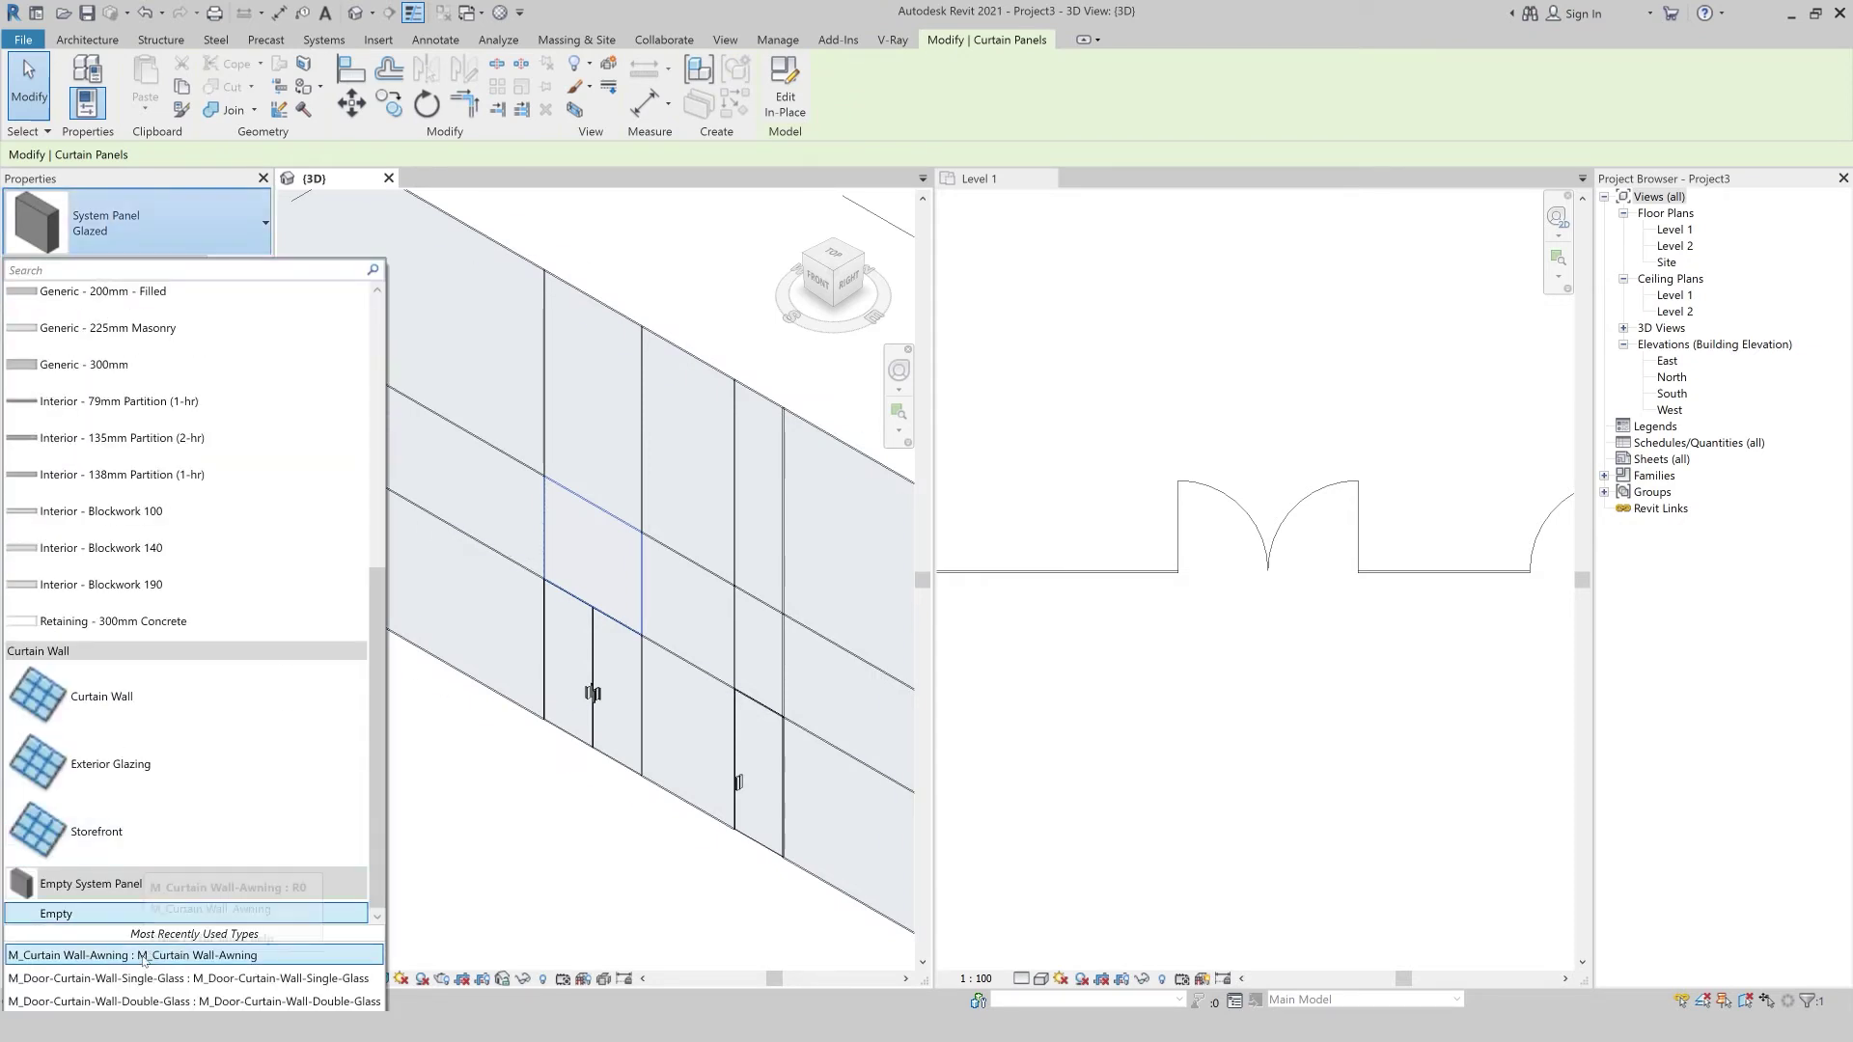
left_click(142, 961)
left_click(480, 840)
scroll(396, 575, "down", 2)
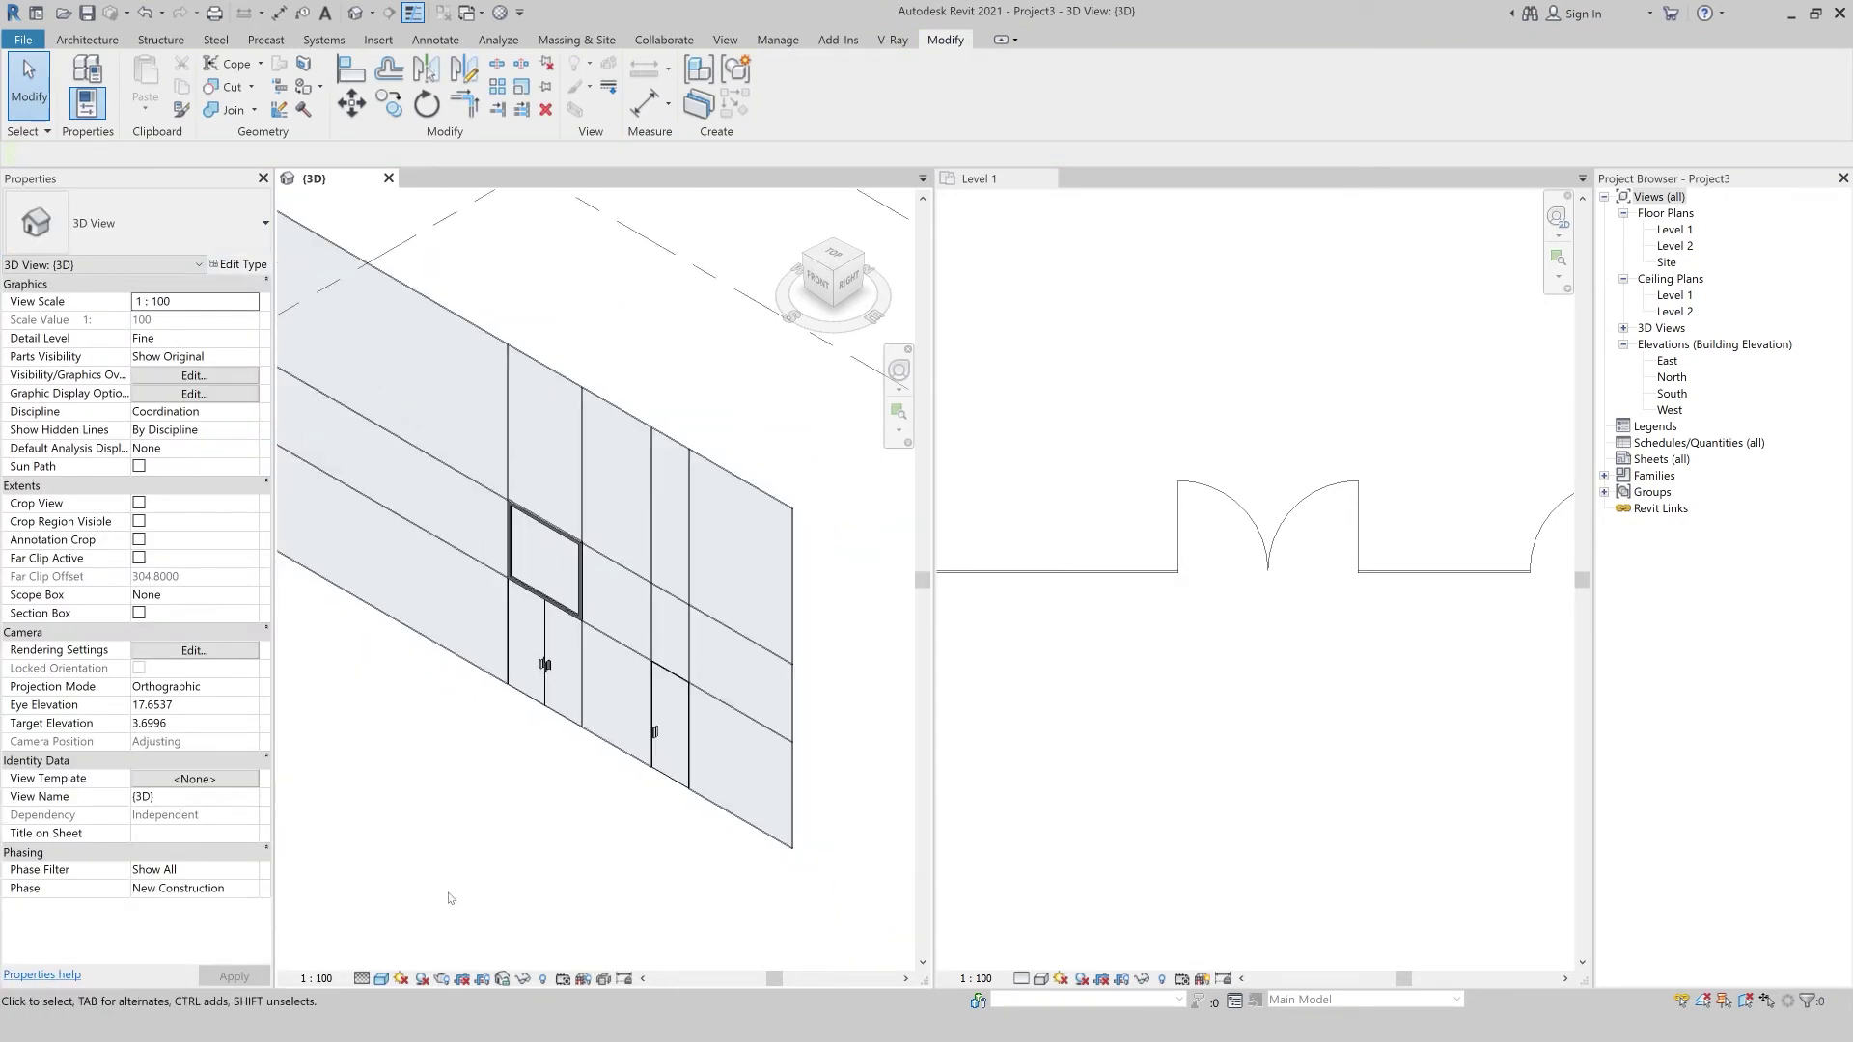
scroll(448, 898, "down", 1)
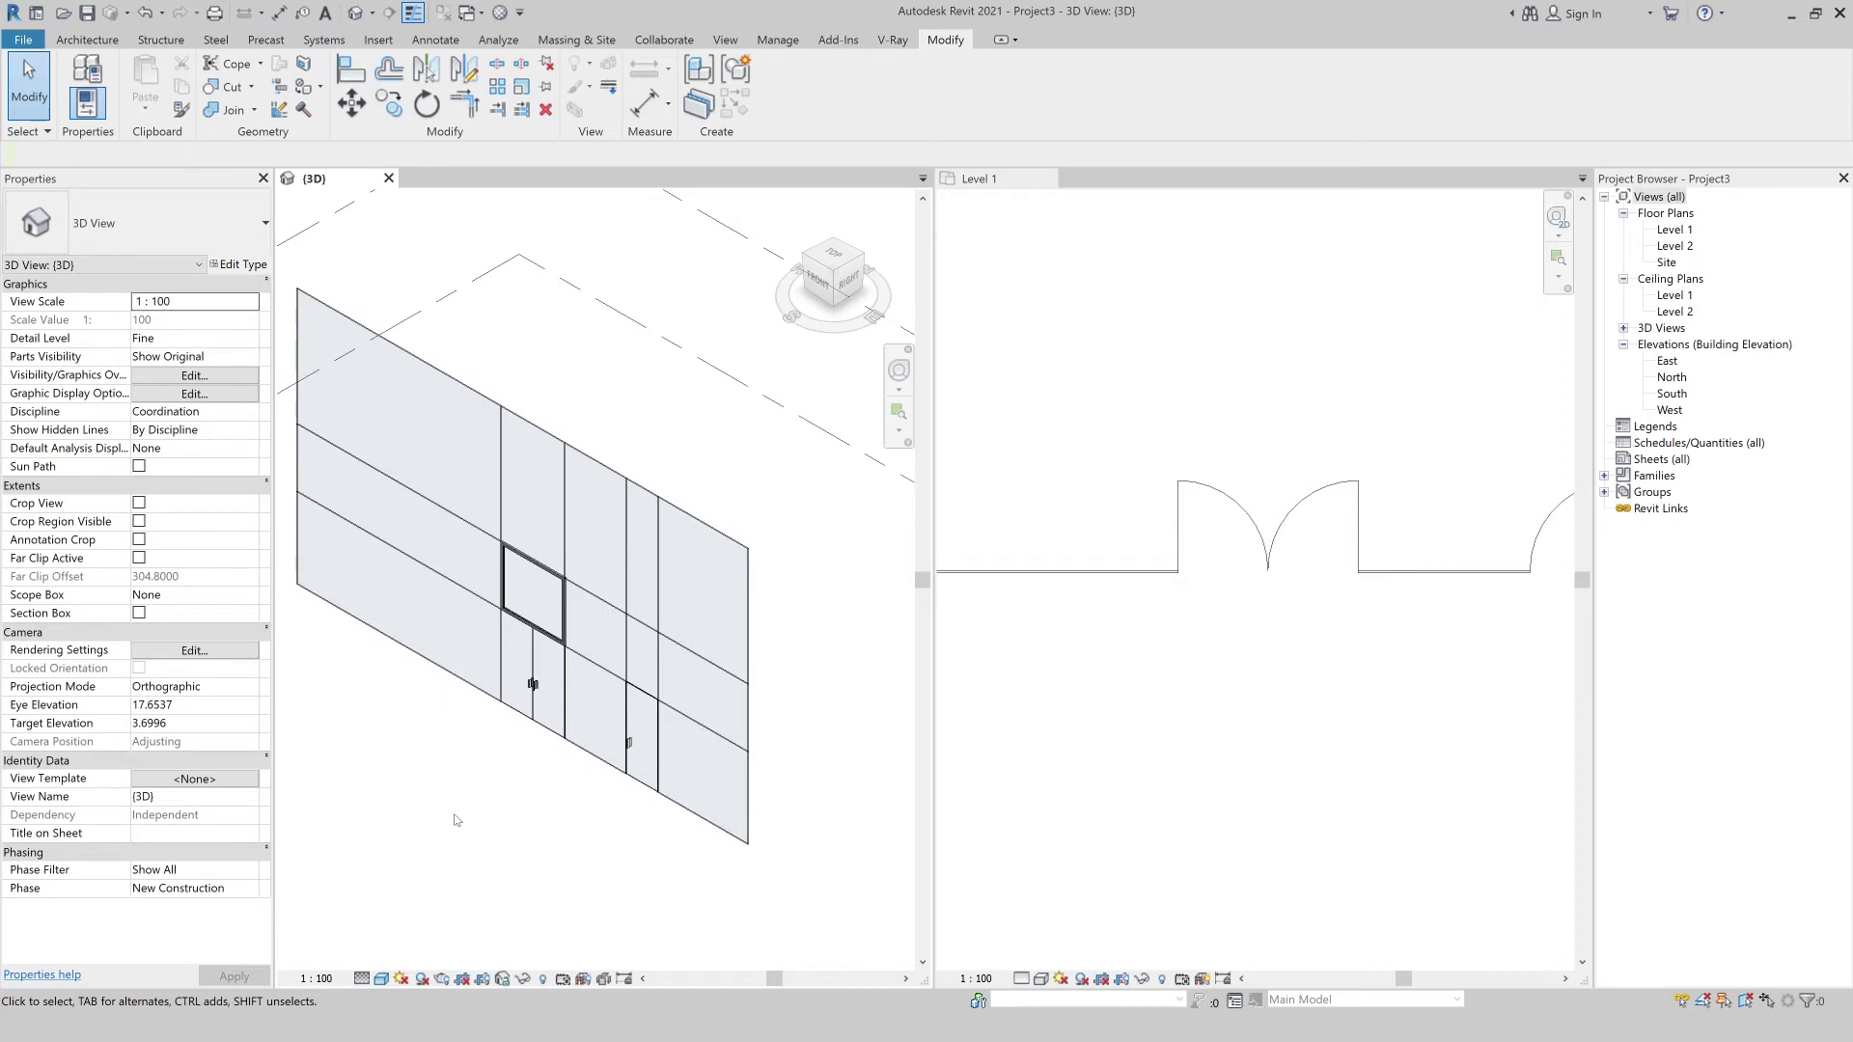
scroll(470, 817, "down", 1)
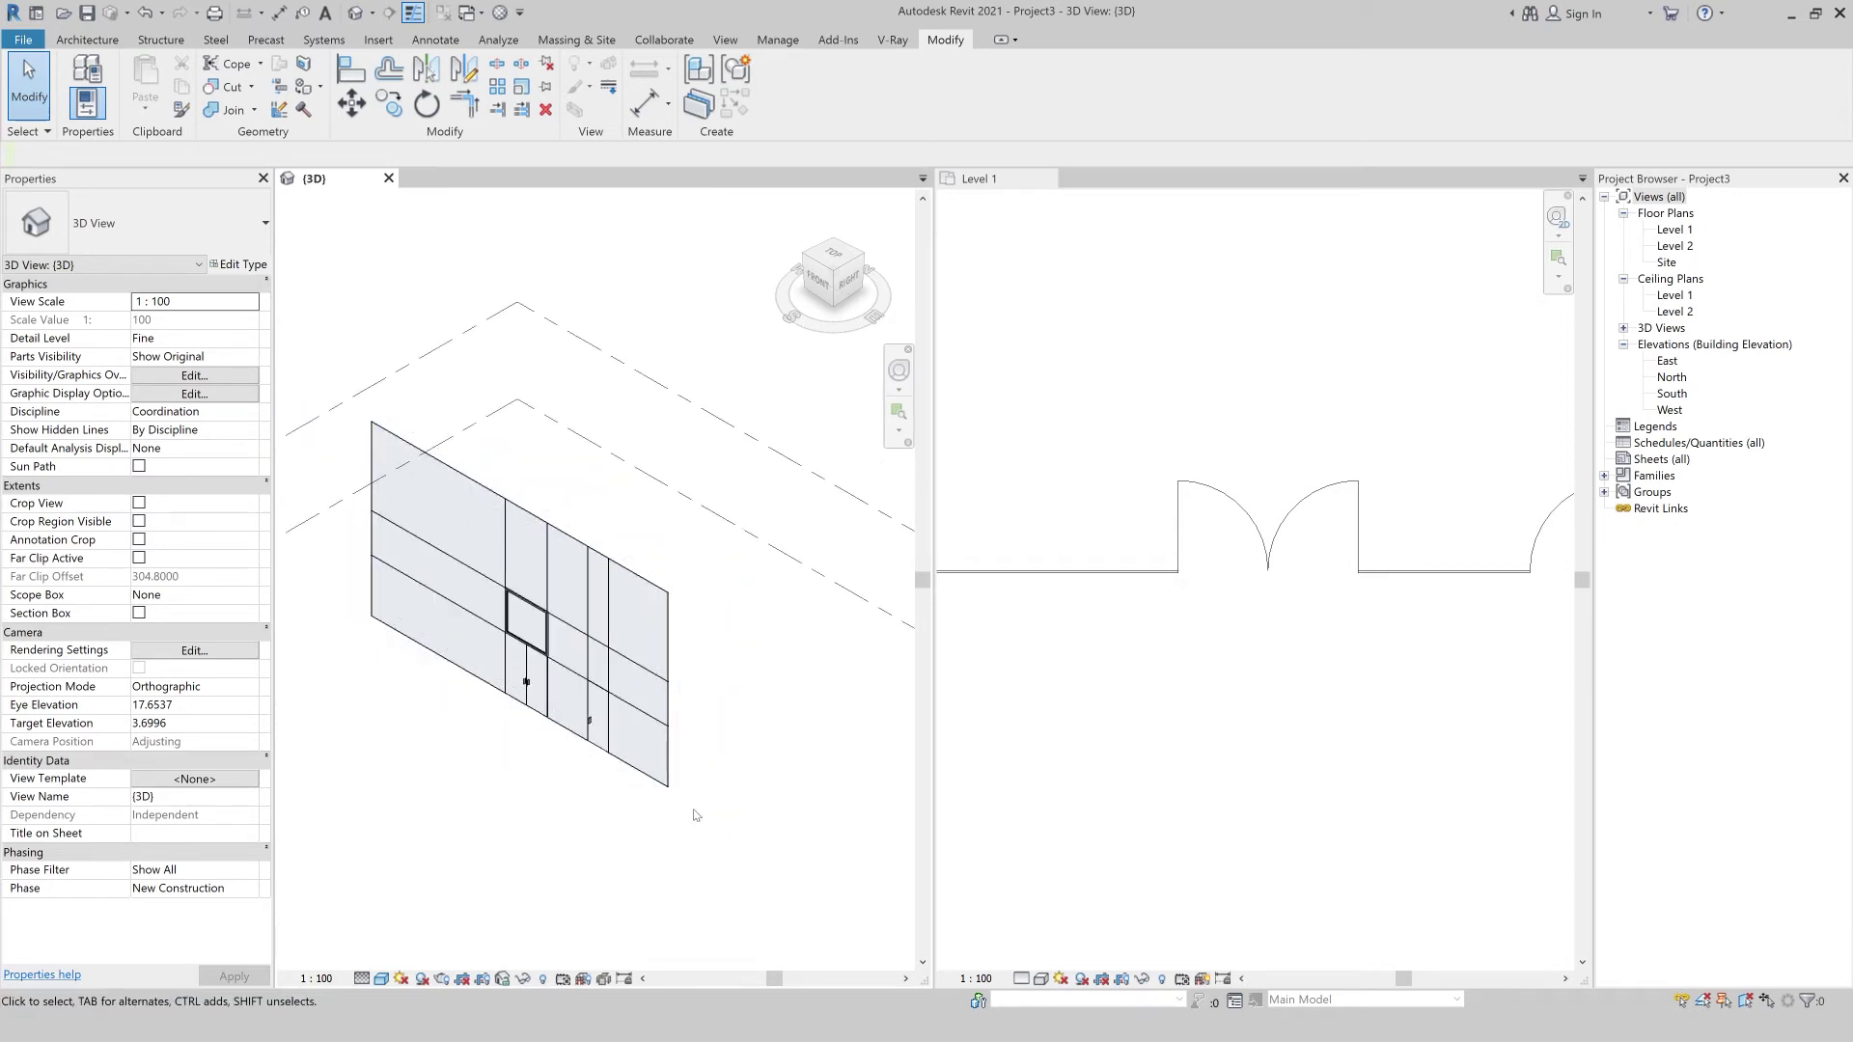
Delete the existing plain curtain wall.
scroll(616, 574, "down", 1)
left_click(617, 574)
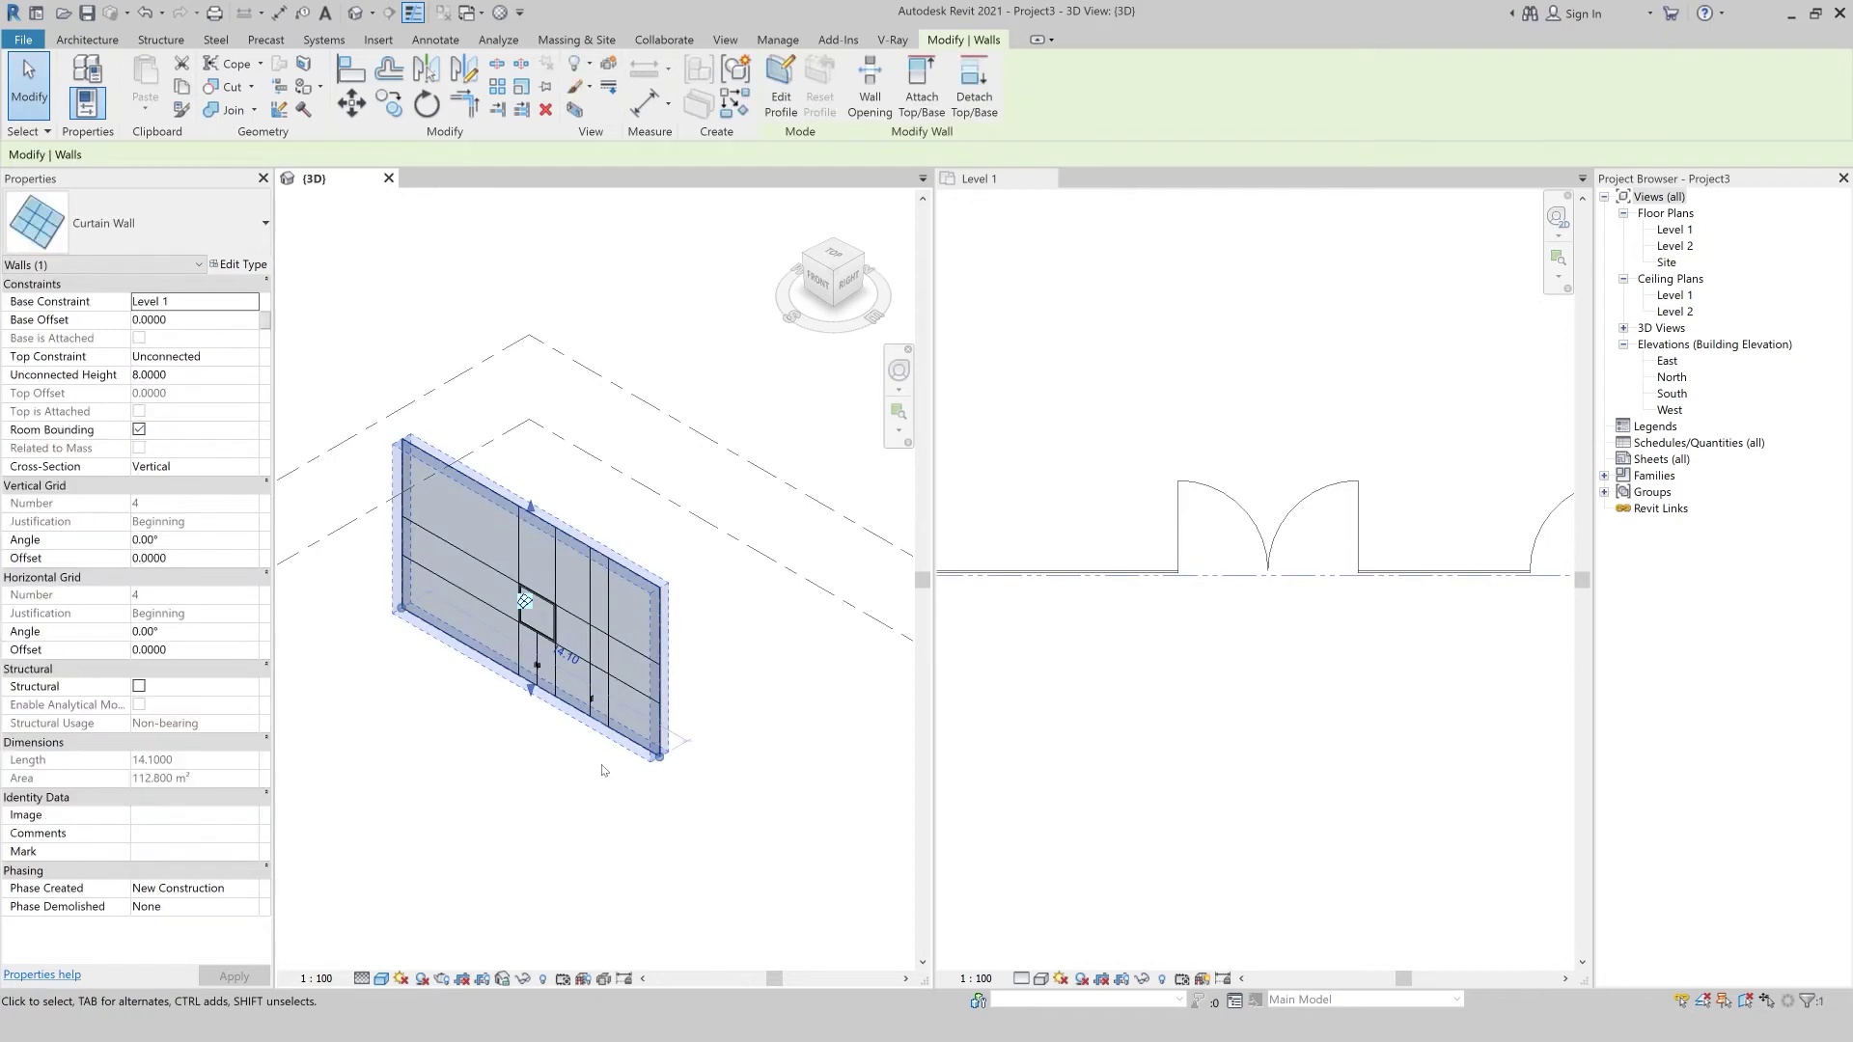
key("Delete")
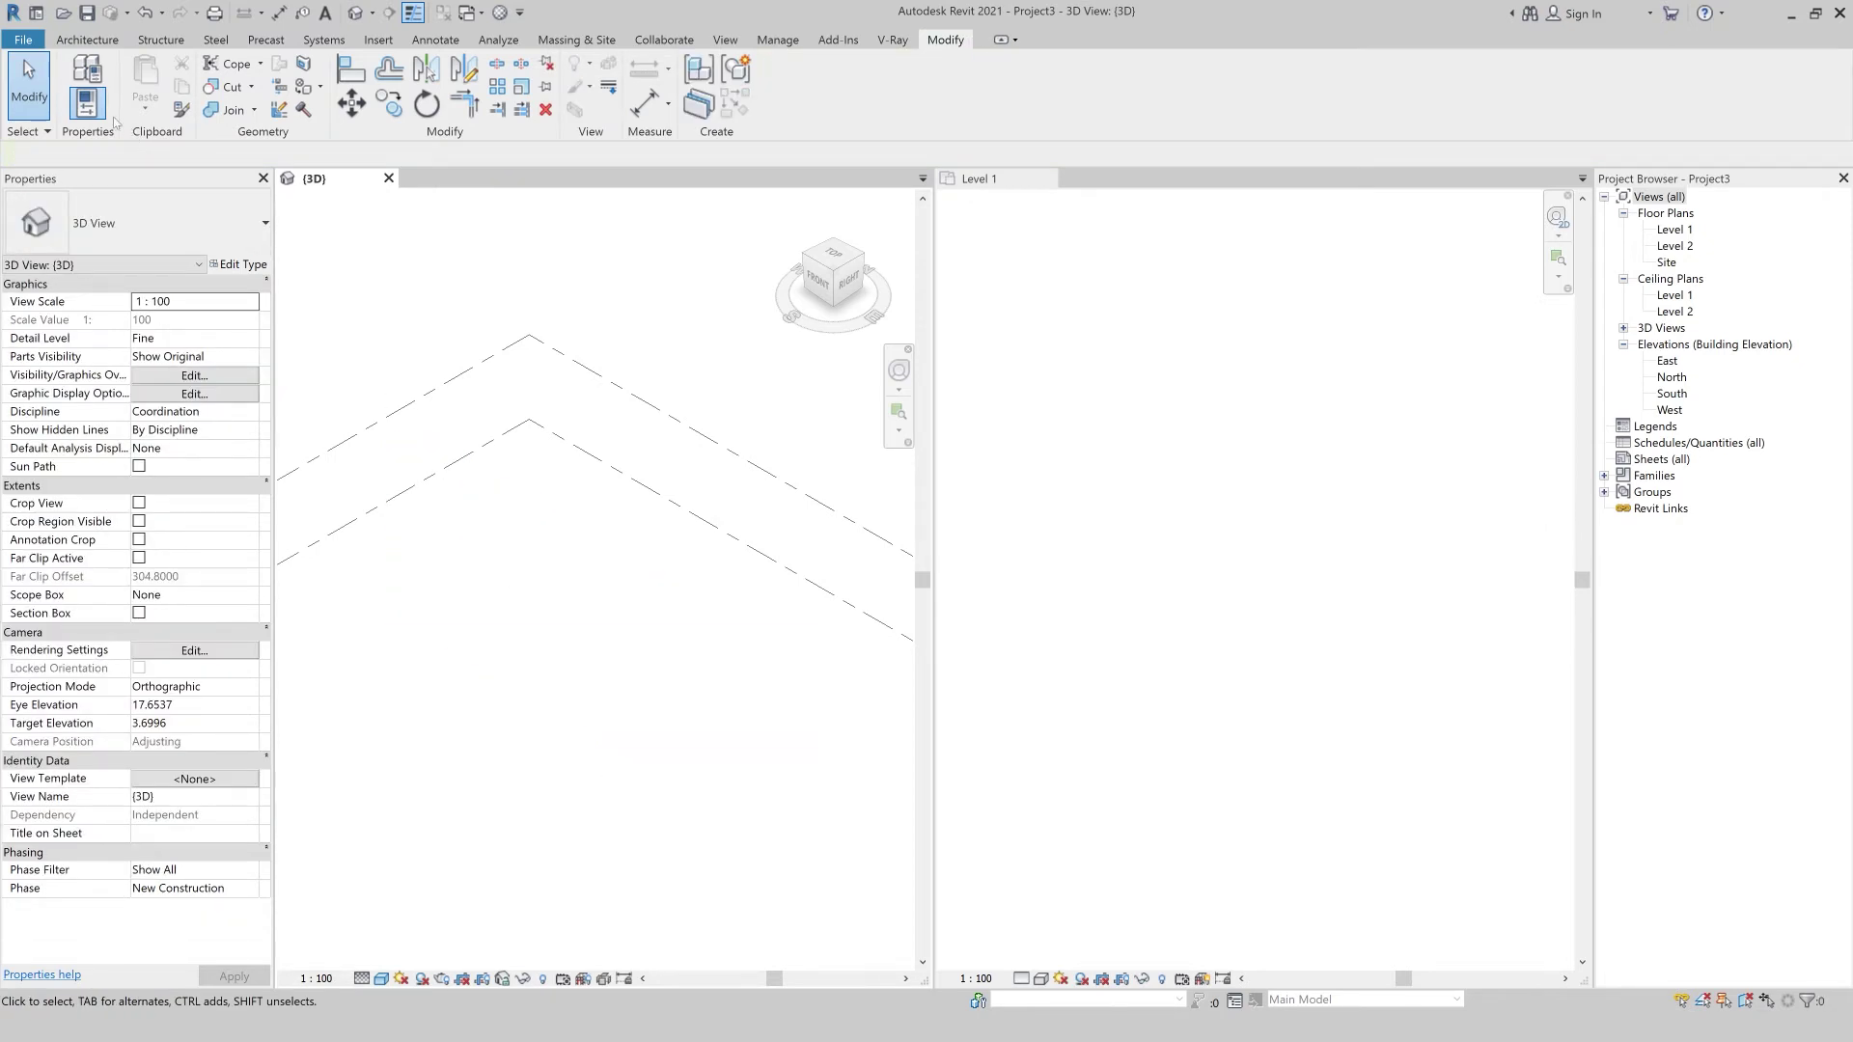
Draw a 12.90-long Curtain Wall: Storefront wall with mullions in its place.
left_click(62, 39)
left_click(84, 78)
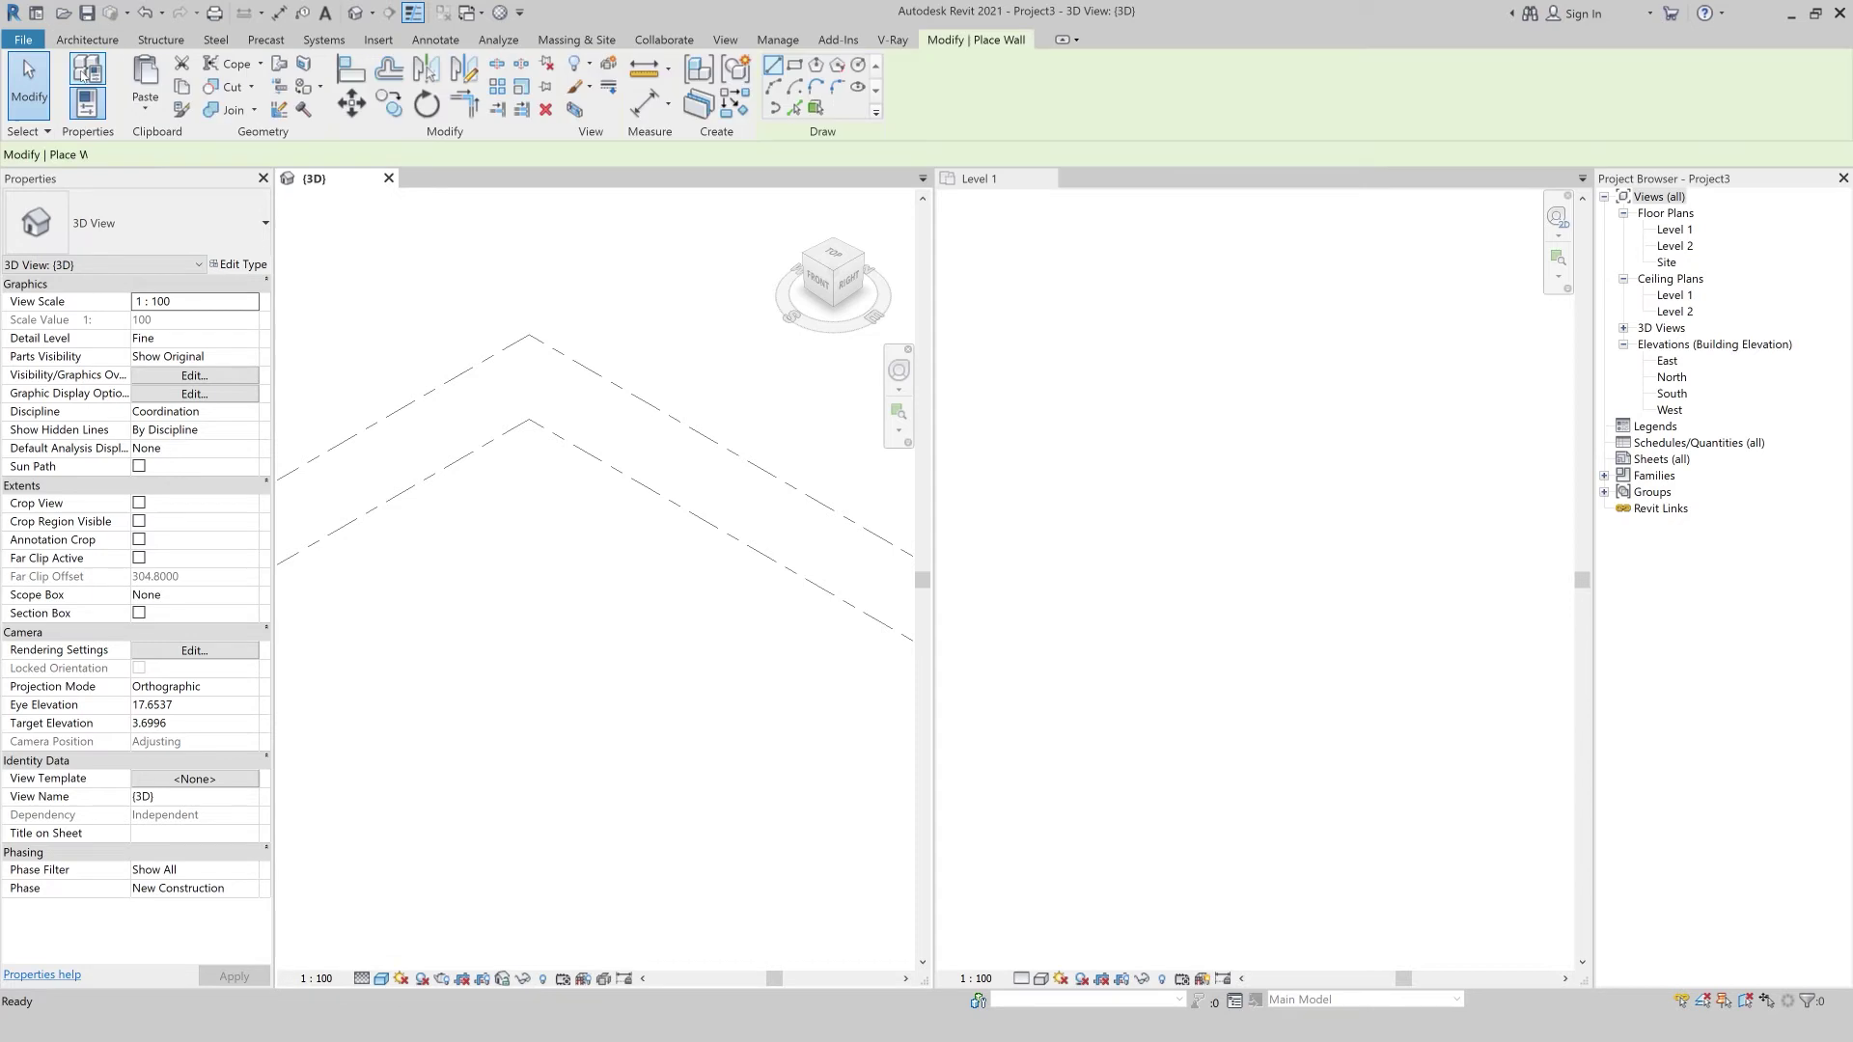
left_click(111, 234)
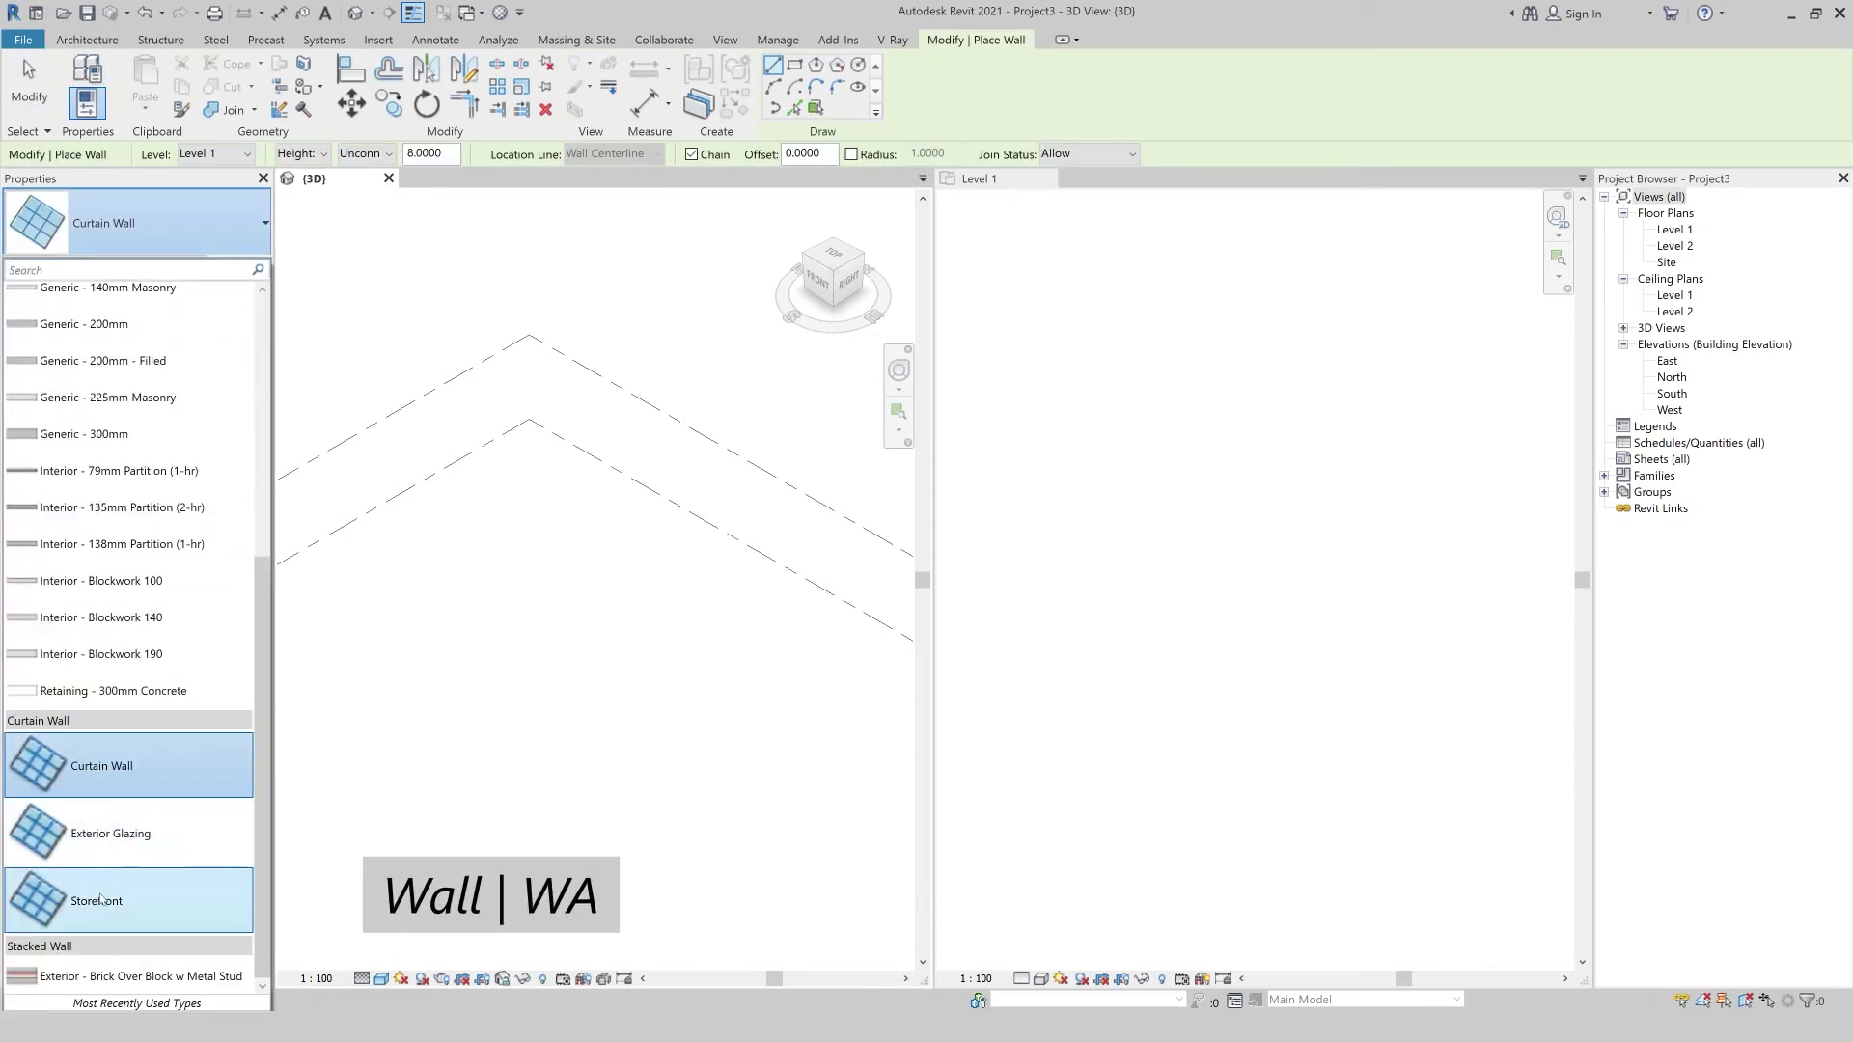
left_click(97, 890)
left_click(421, 543)
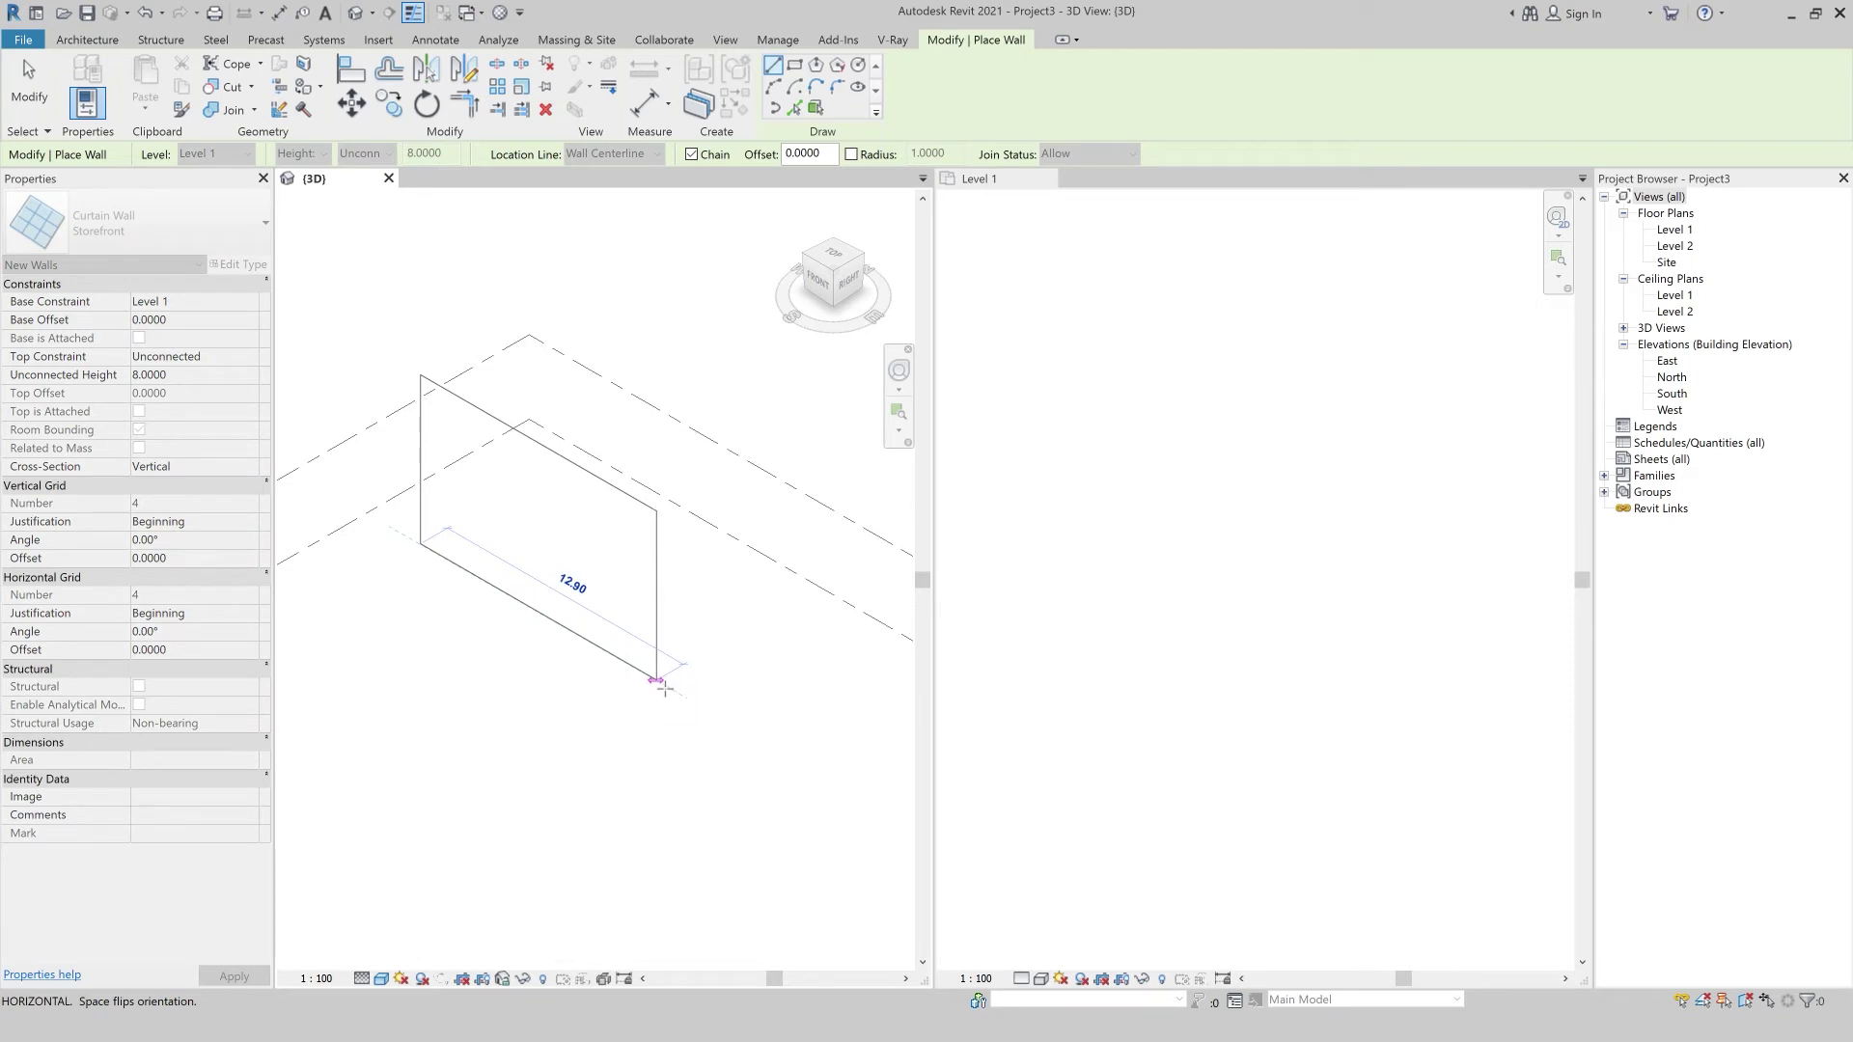
left_click(663, 687)
key("Escape")
key("Escape")
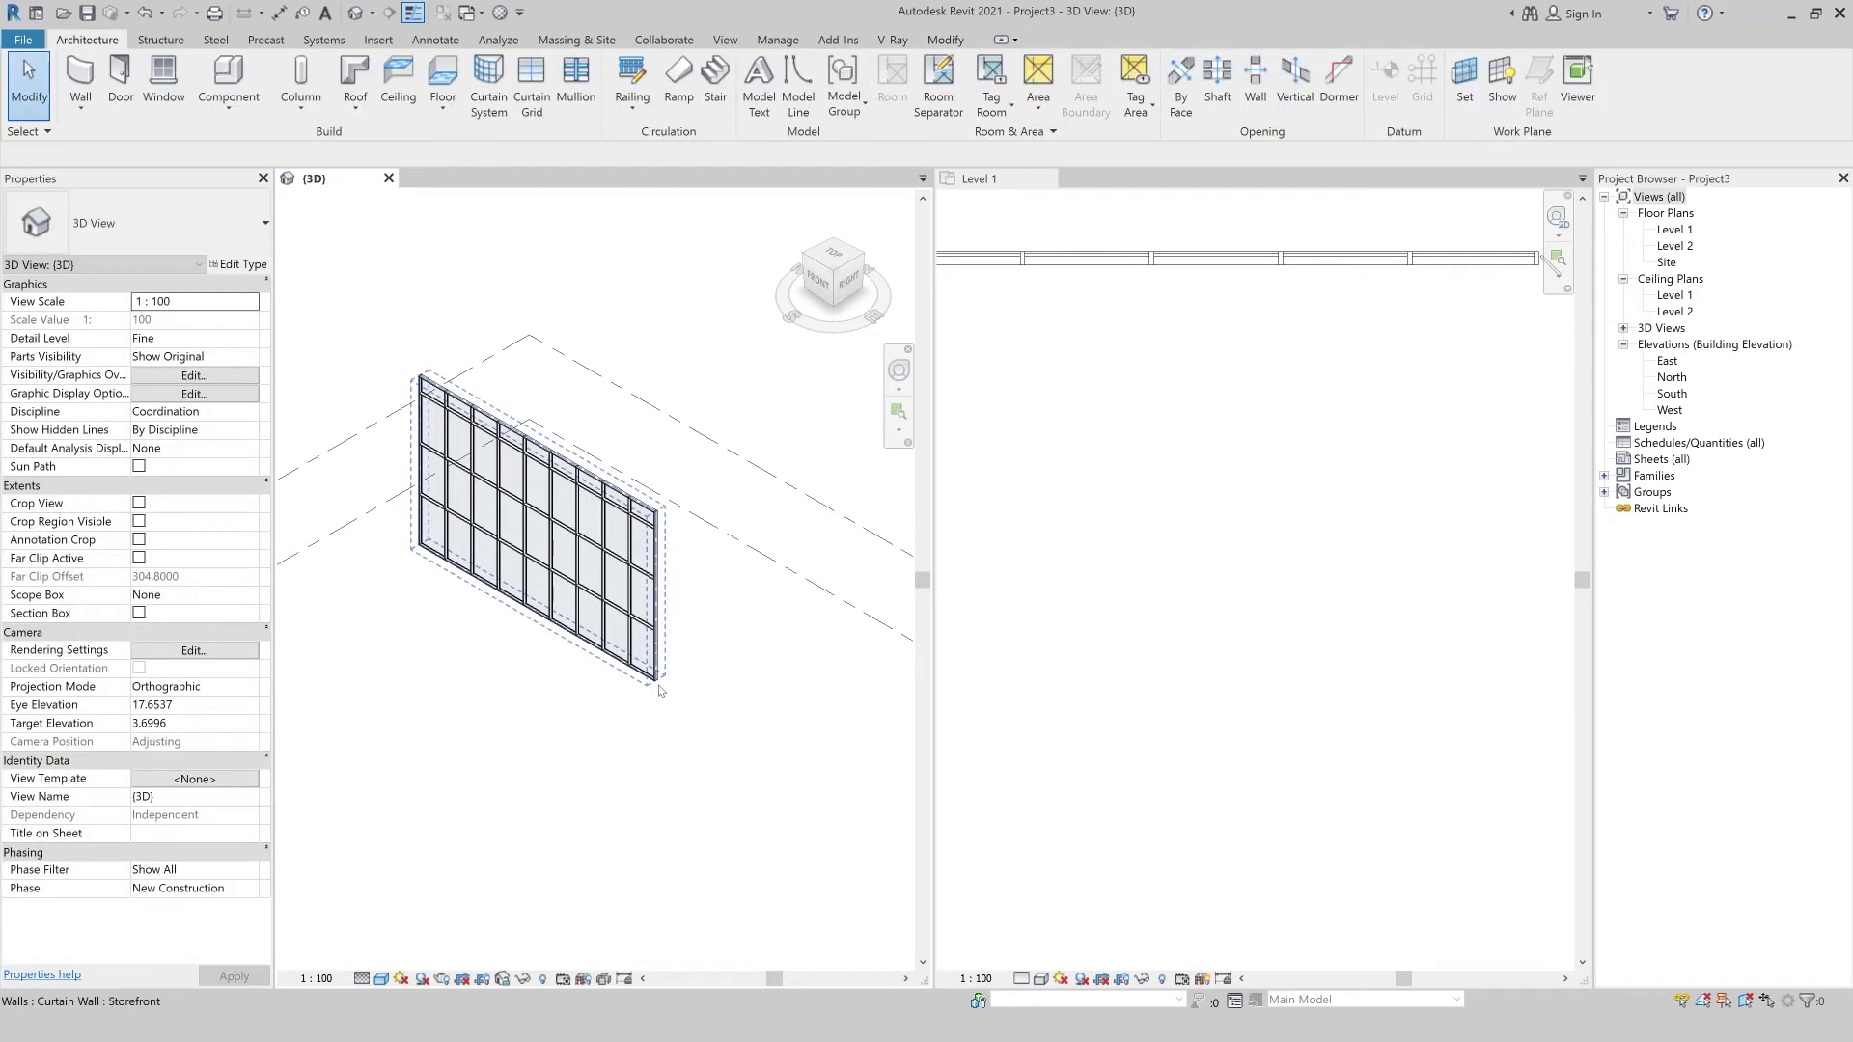
scroll(577, 618, "up", 3)
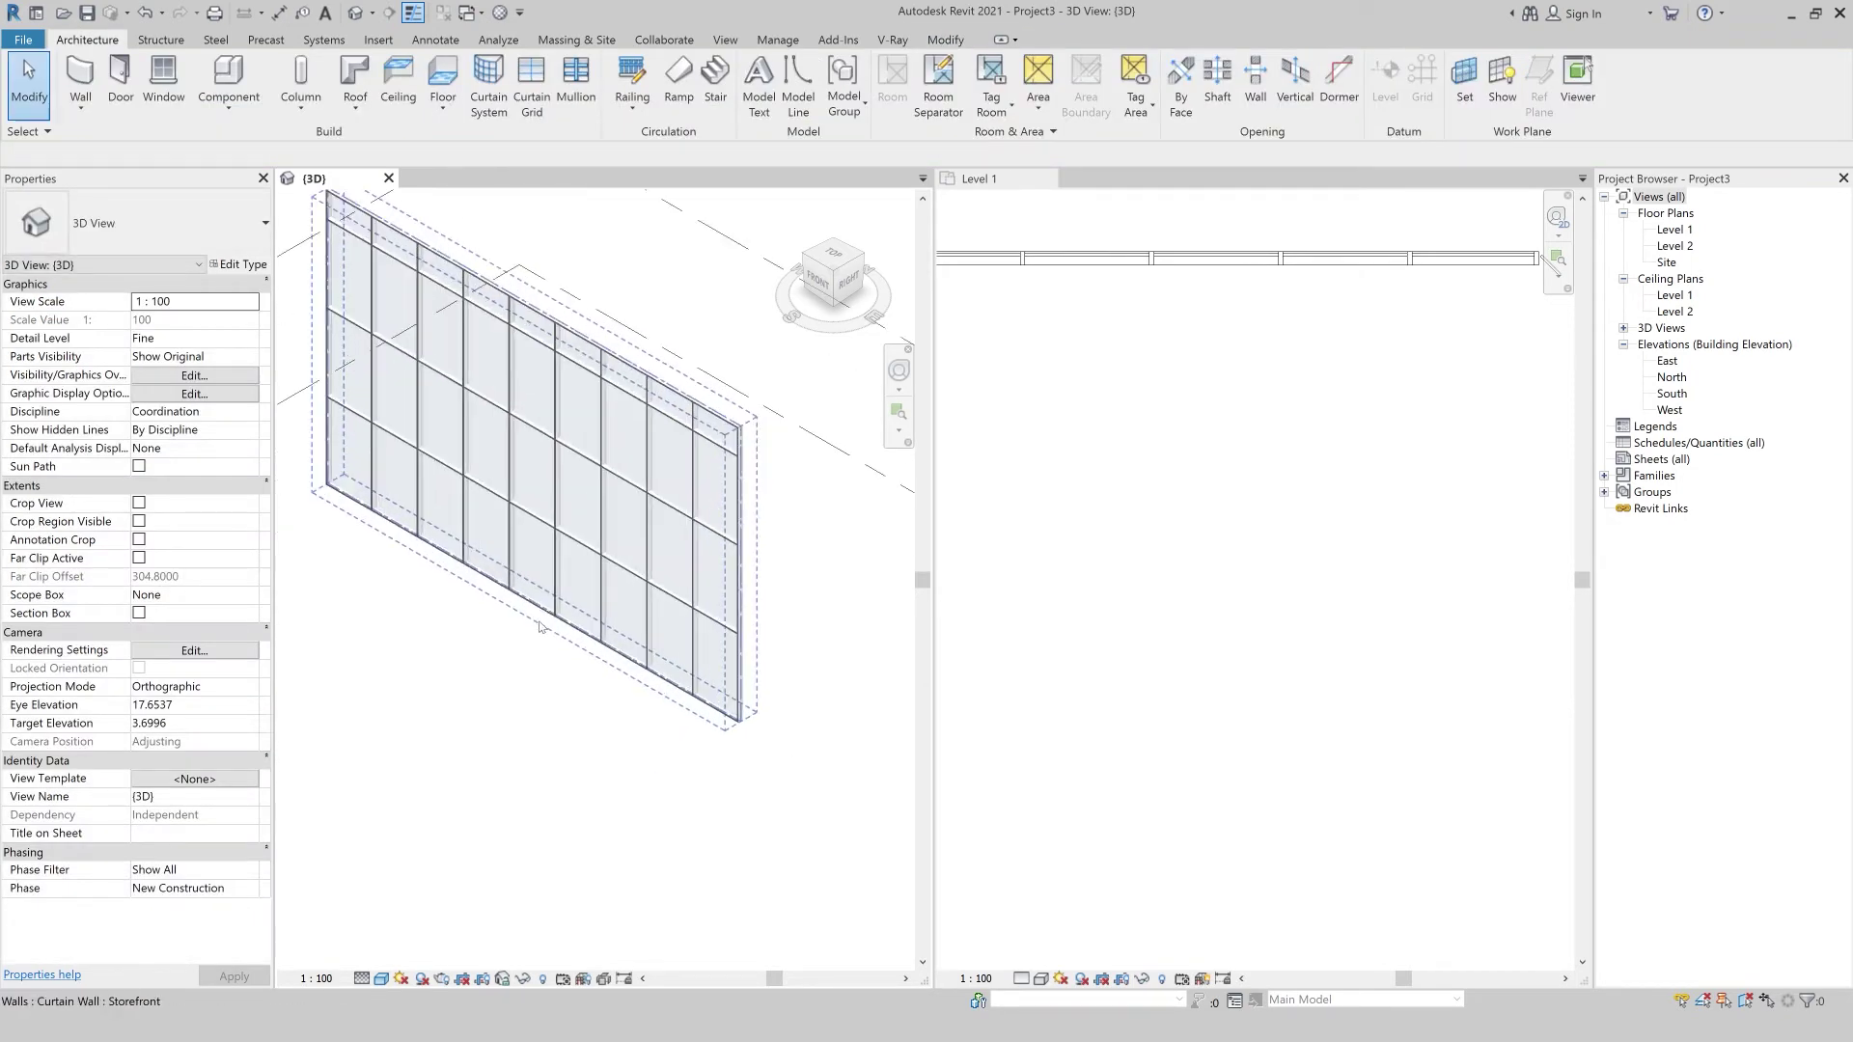
key("Tab")
Unpin and delete the bottom mullion under one lower glazed panel.
left_click(587, 633)
scroll(584, 632, "up", 1)
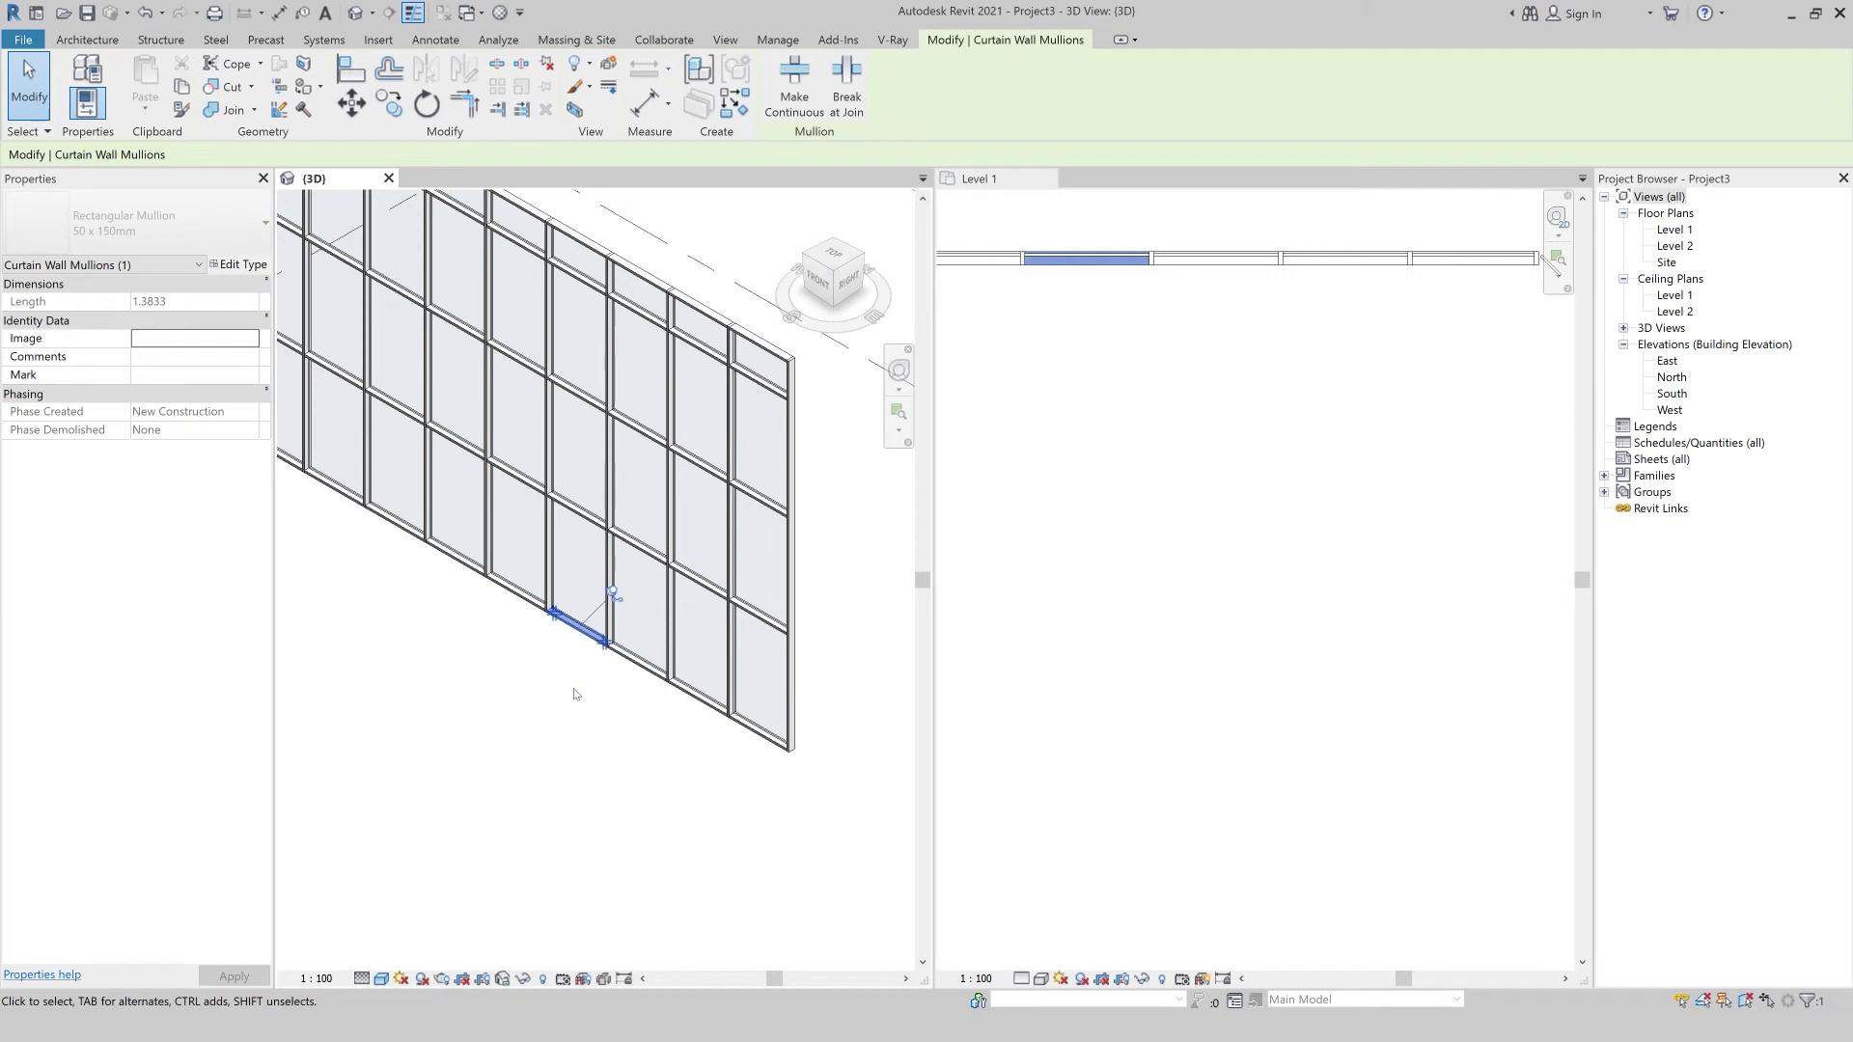
key("u")
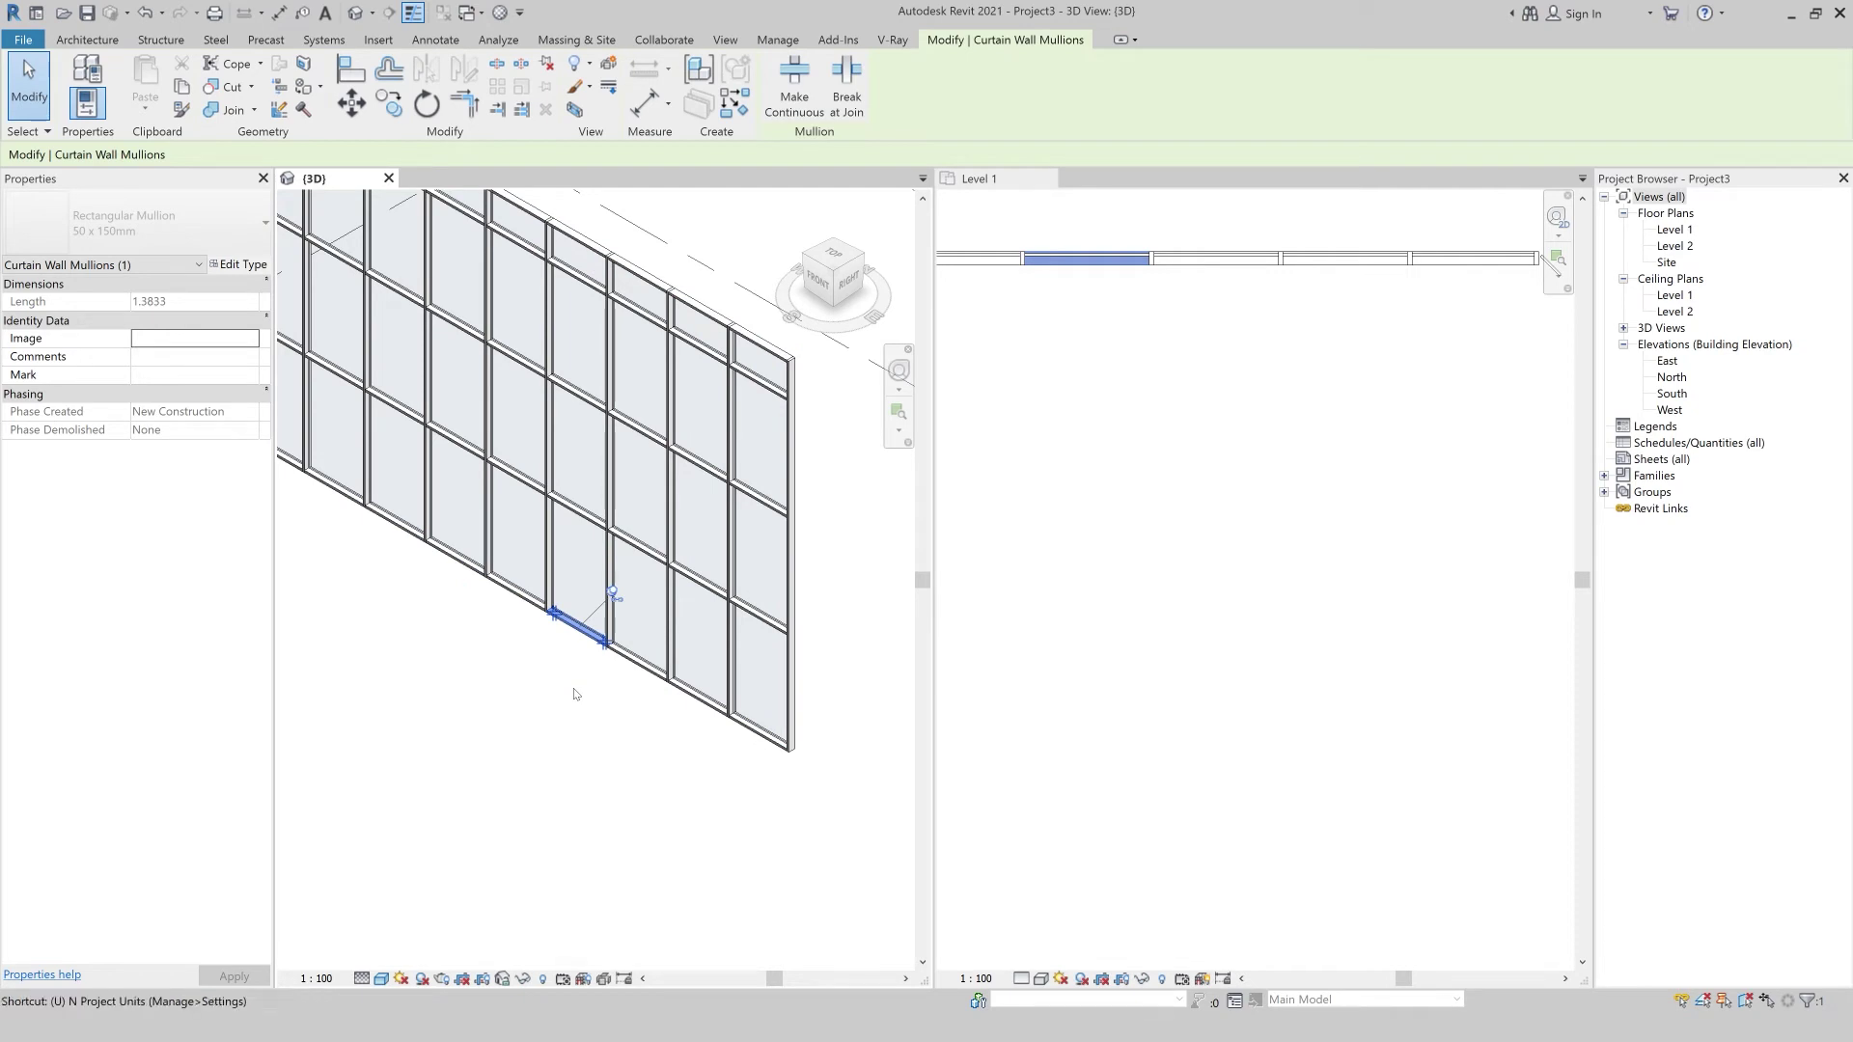
key("p")
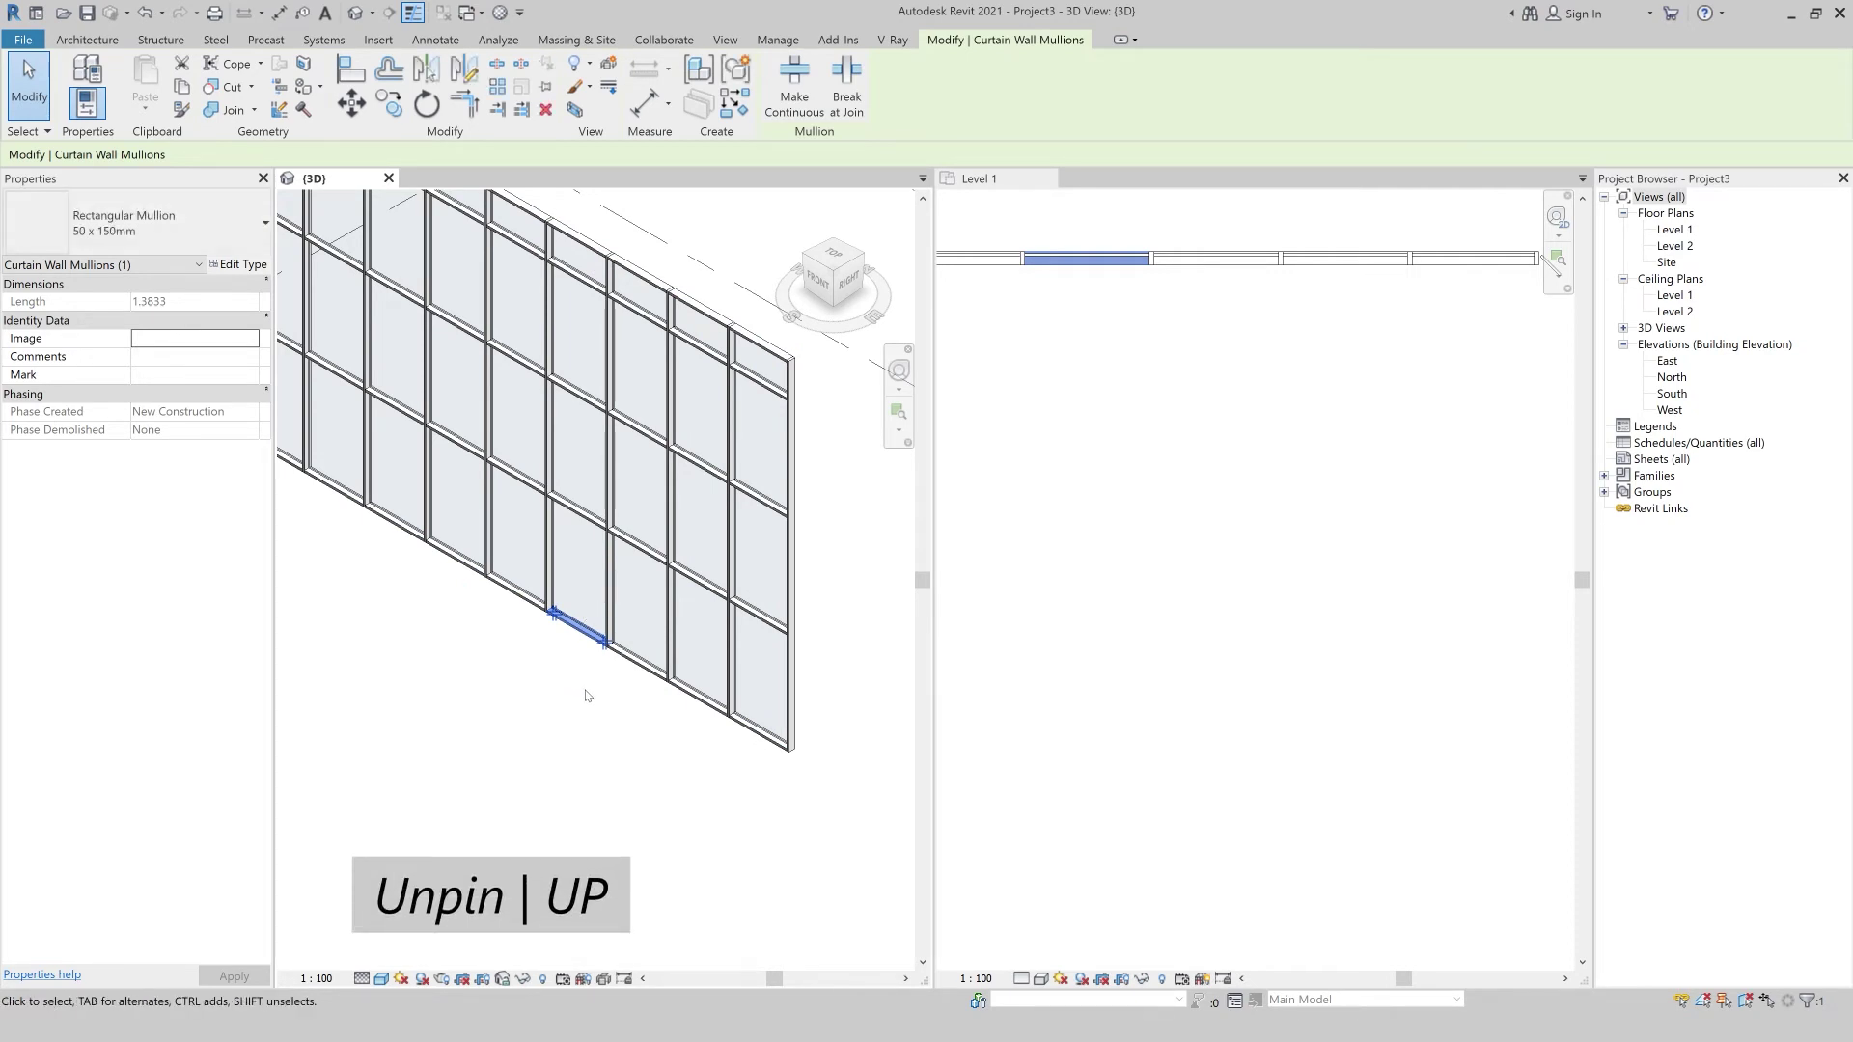
key("Escape")
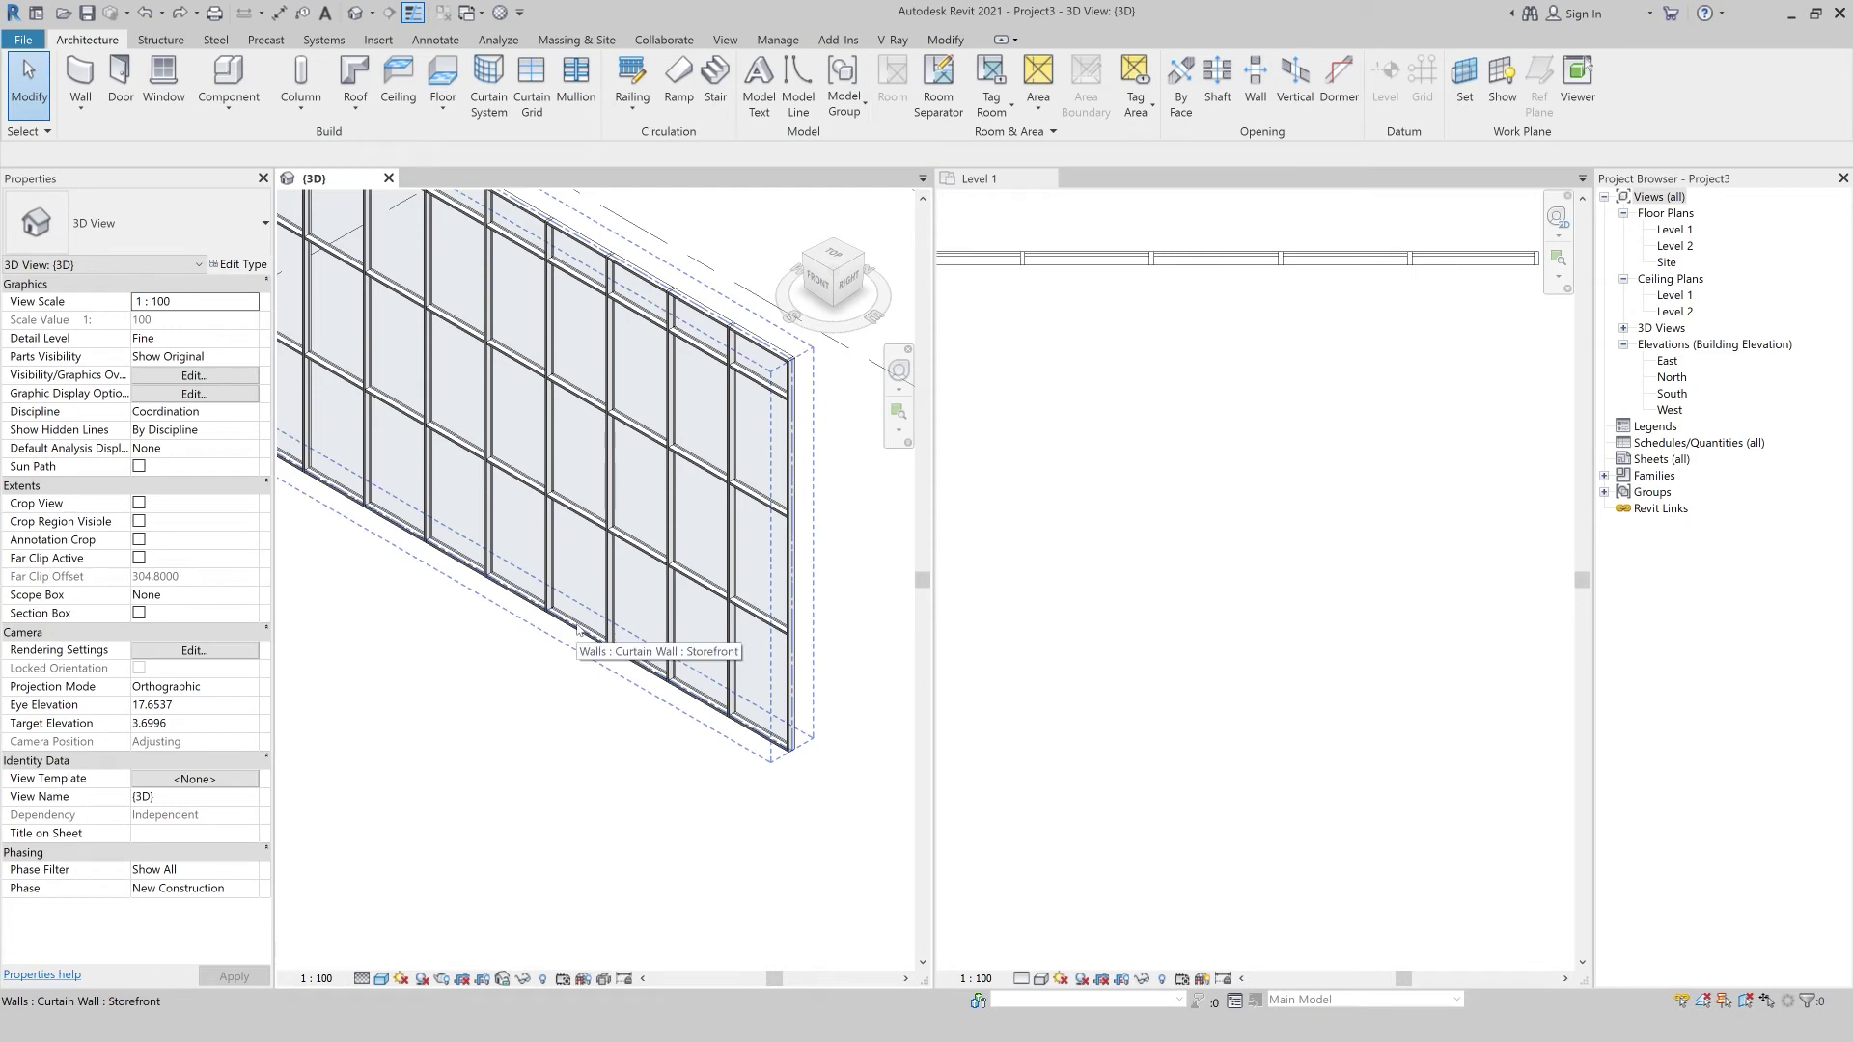
left_click(589, 632)
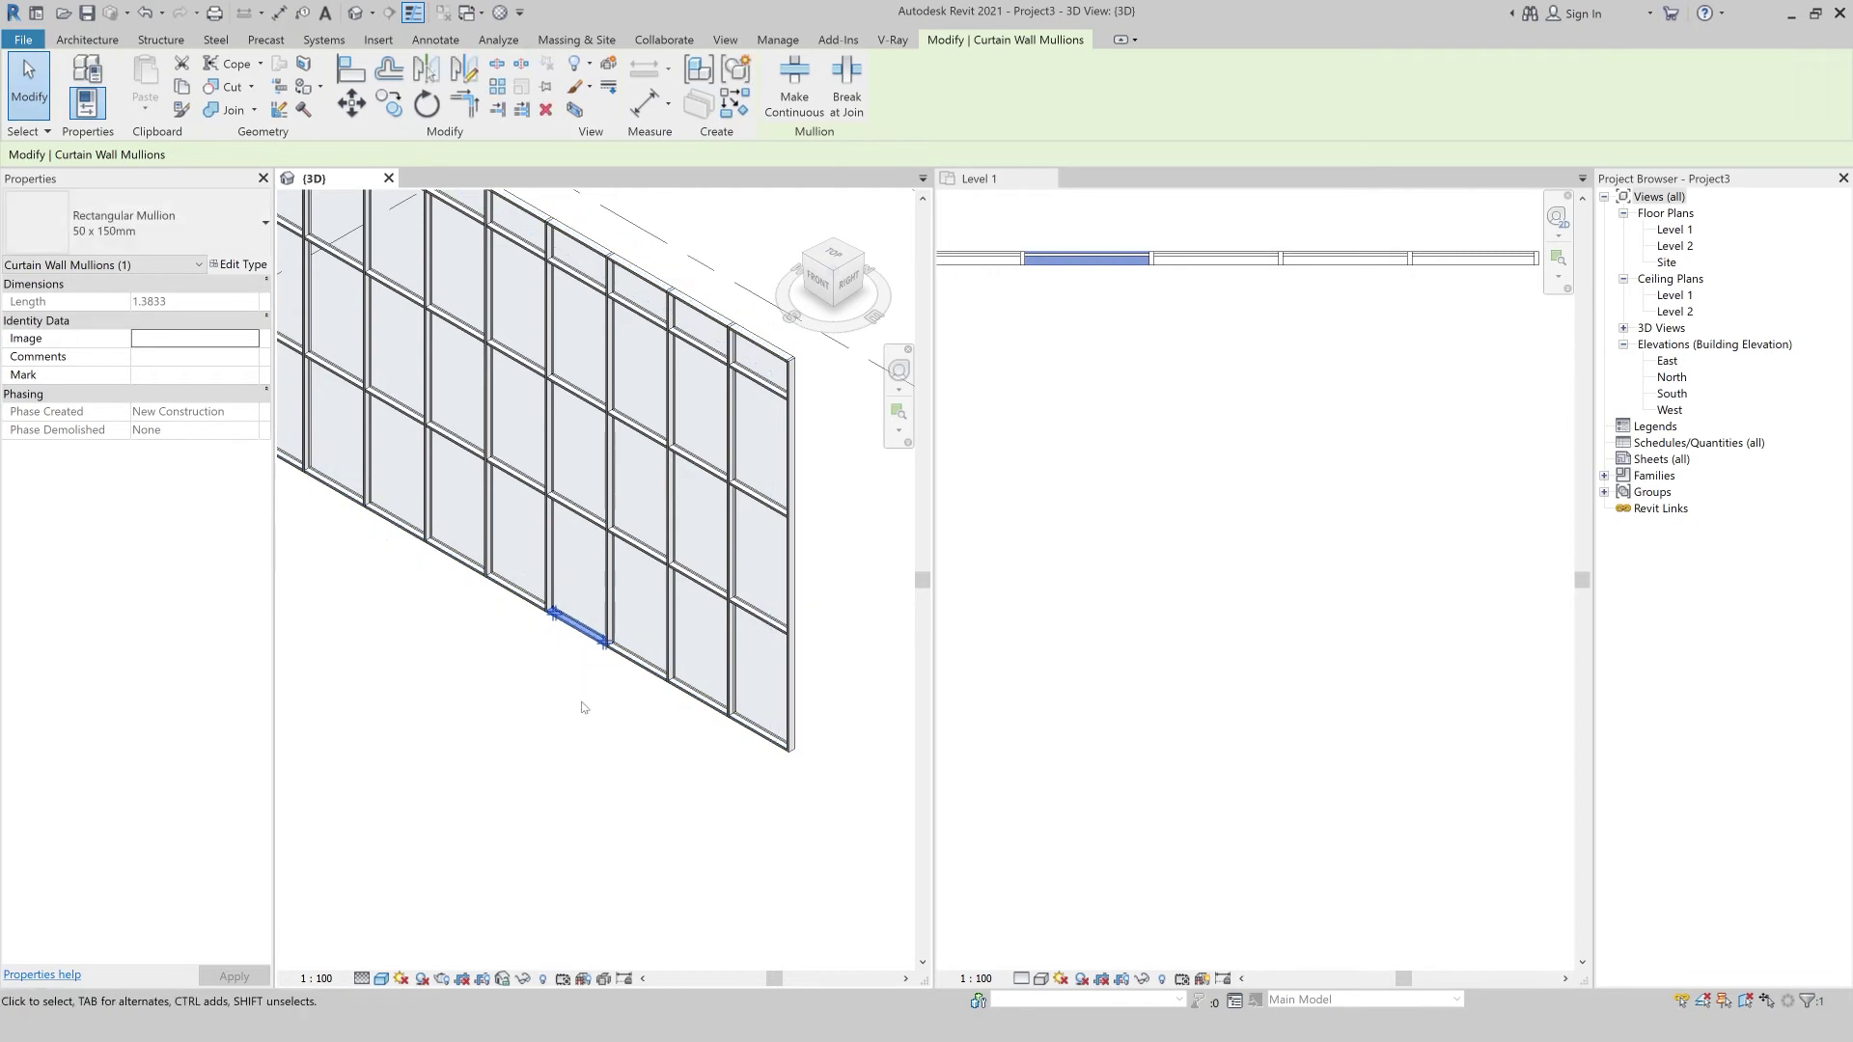
key("Delete")
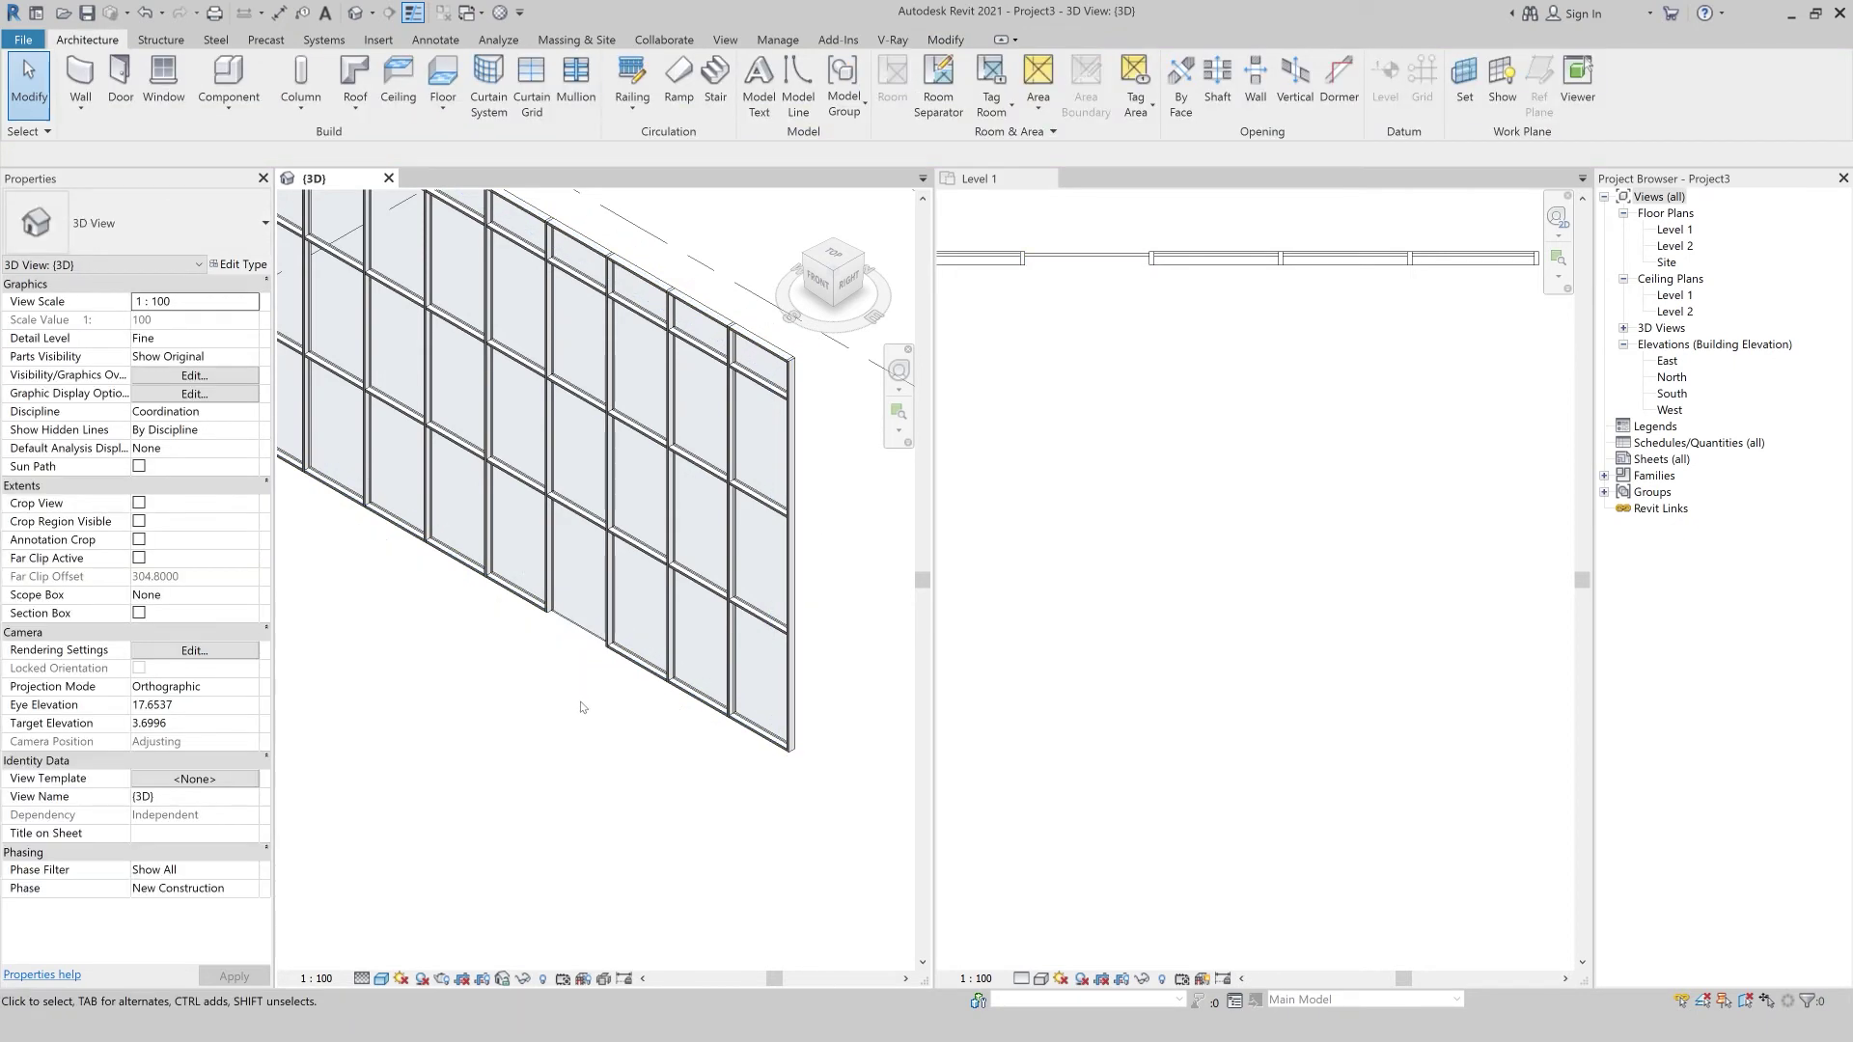
Change that lower panel to the M_Door-Curtain-Wall-Double-Glass door type.
key("Tab")
left_click(582, 636)
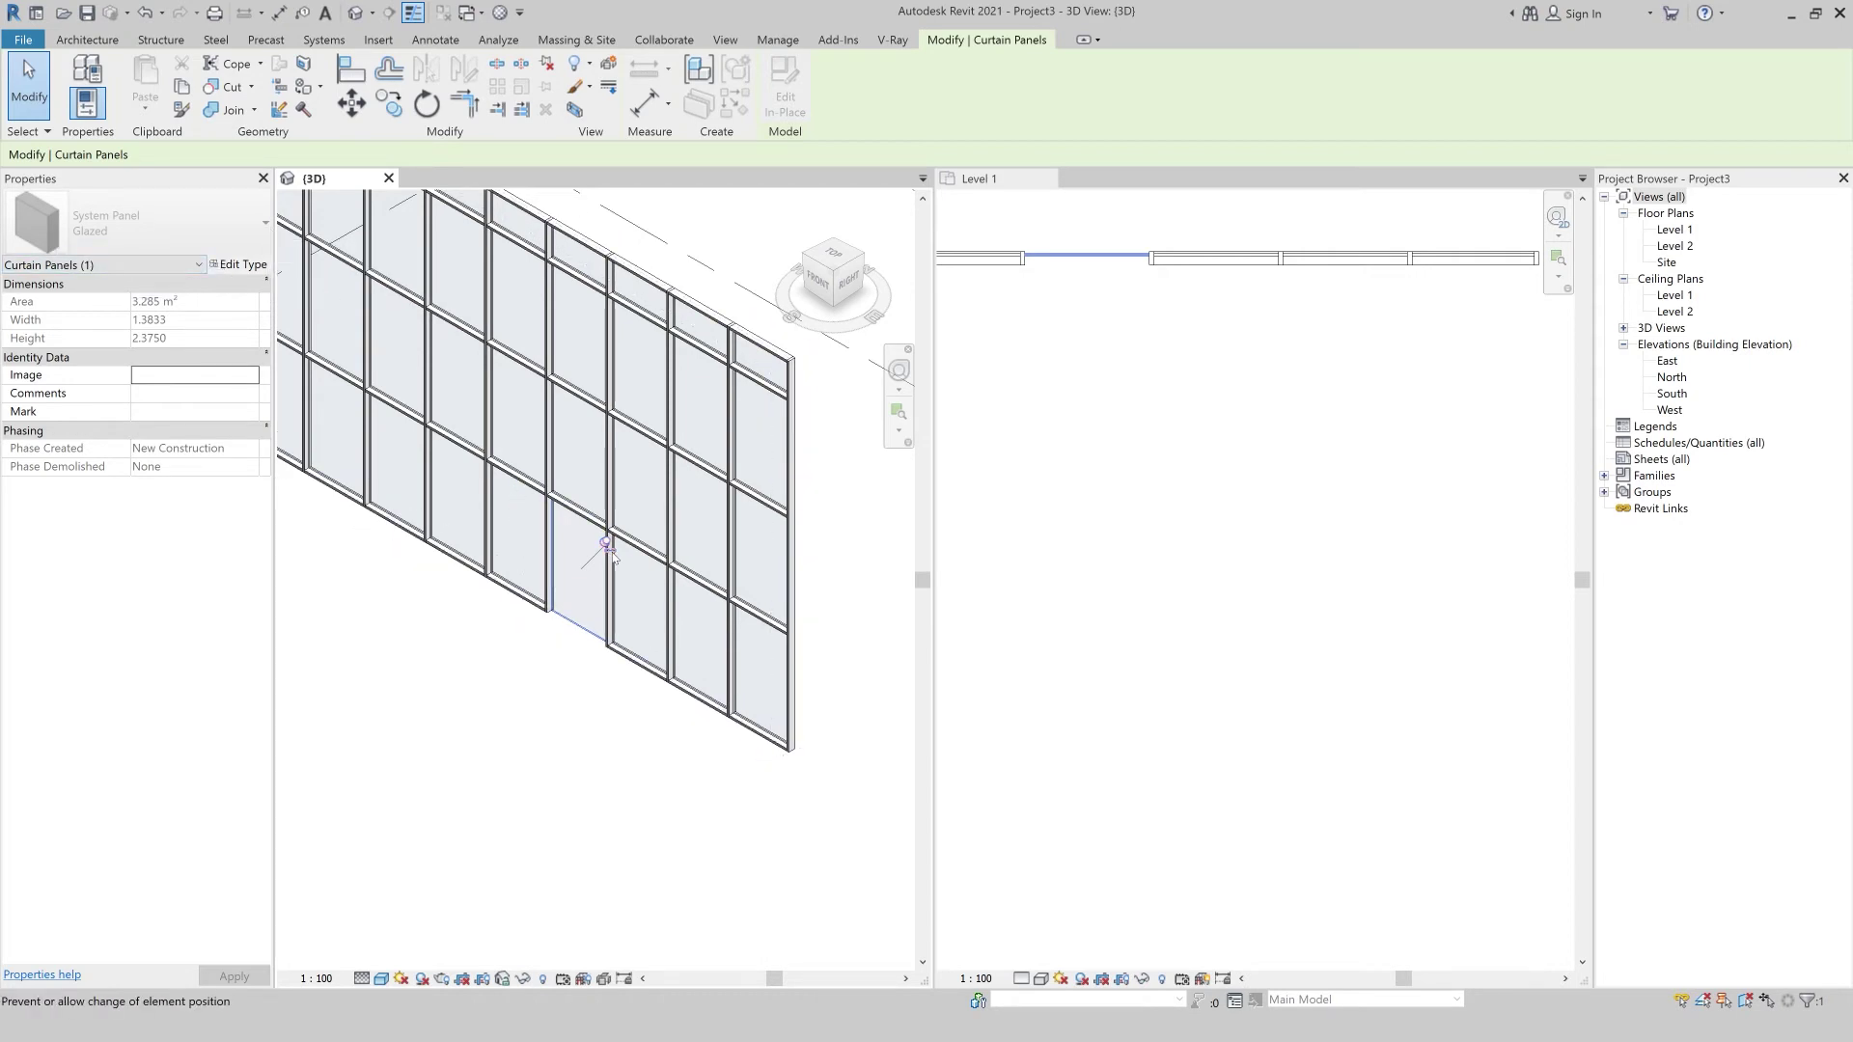
left_click(154, 222)
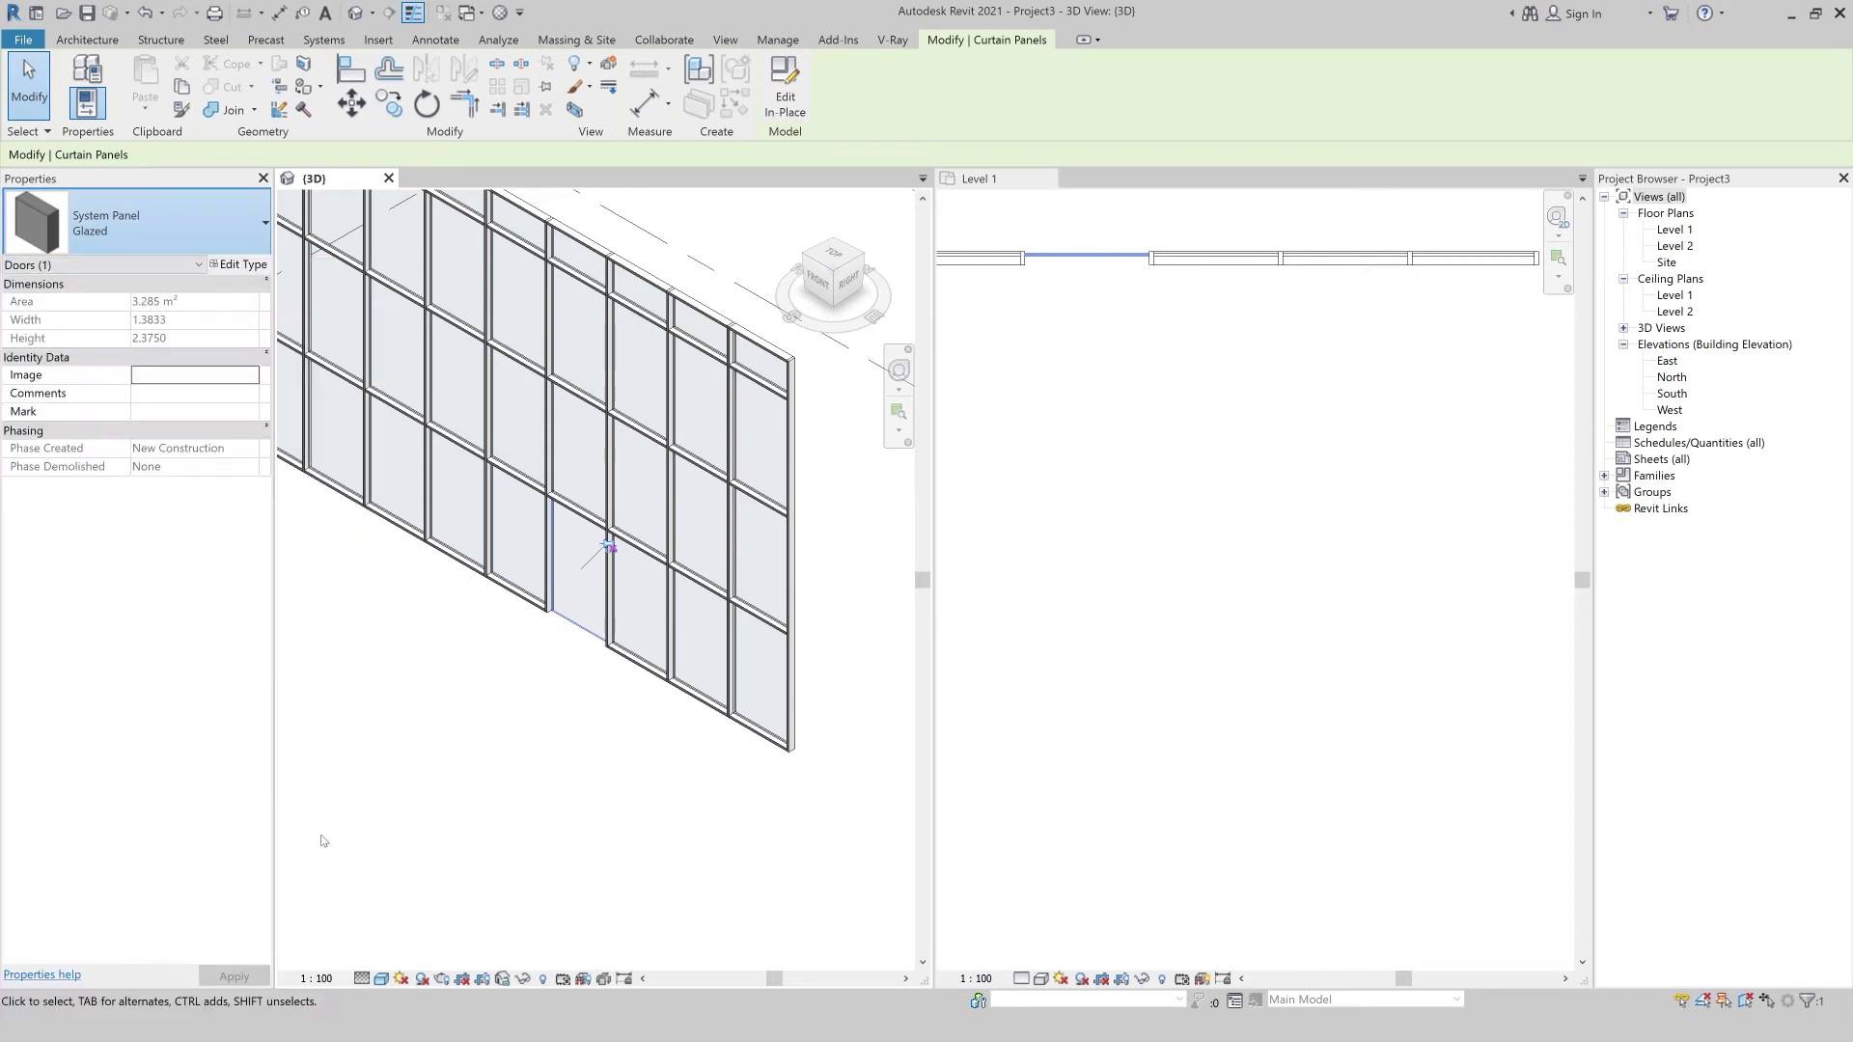
left_click(145, 978)
left_click(398, 847)
scroll(544, 739, "down", 1)
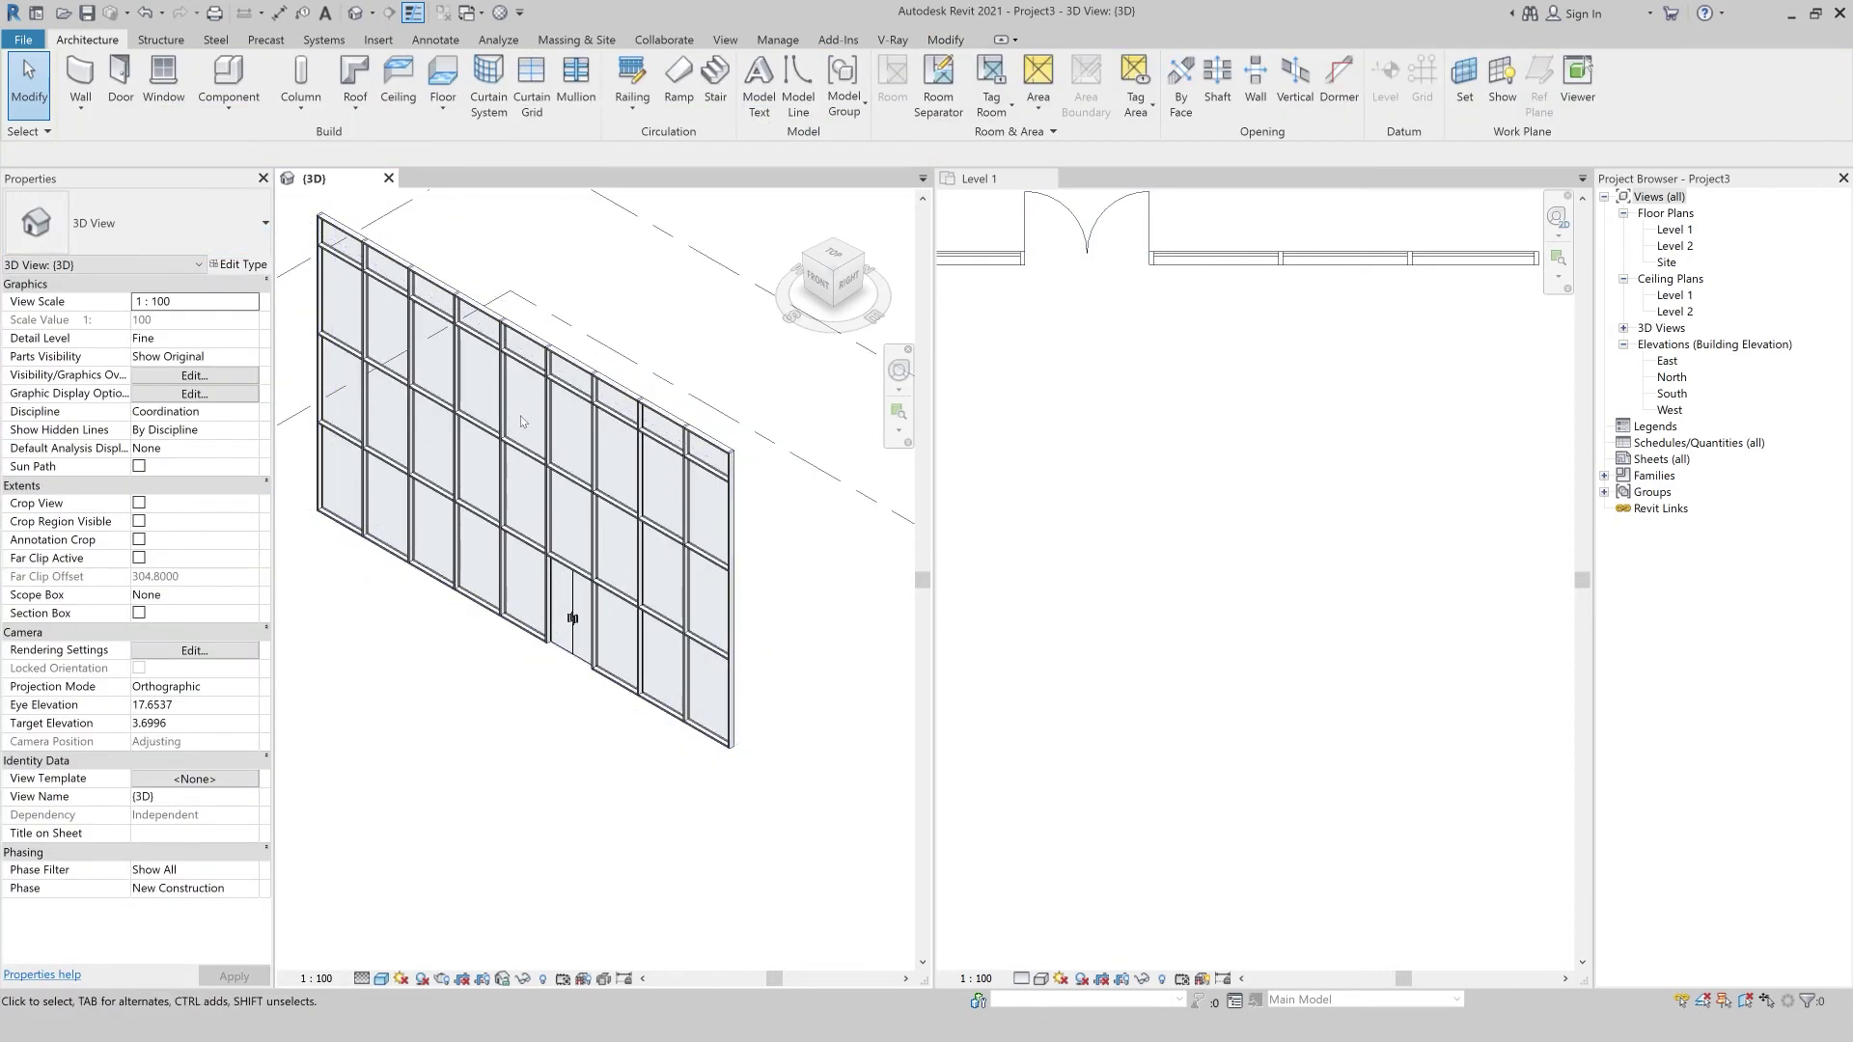
Add a horizontal curtain grid line across the storefront's upper panels.
left_click(532, 85)
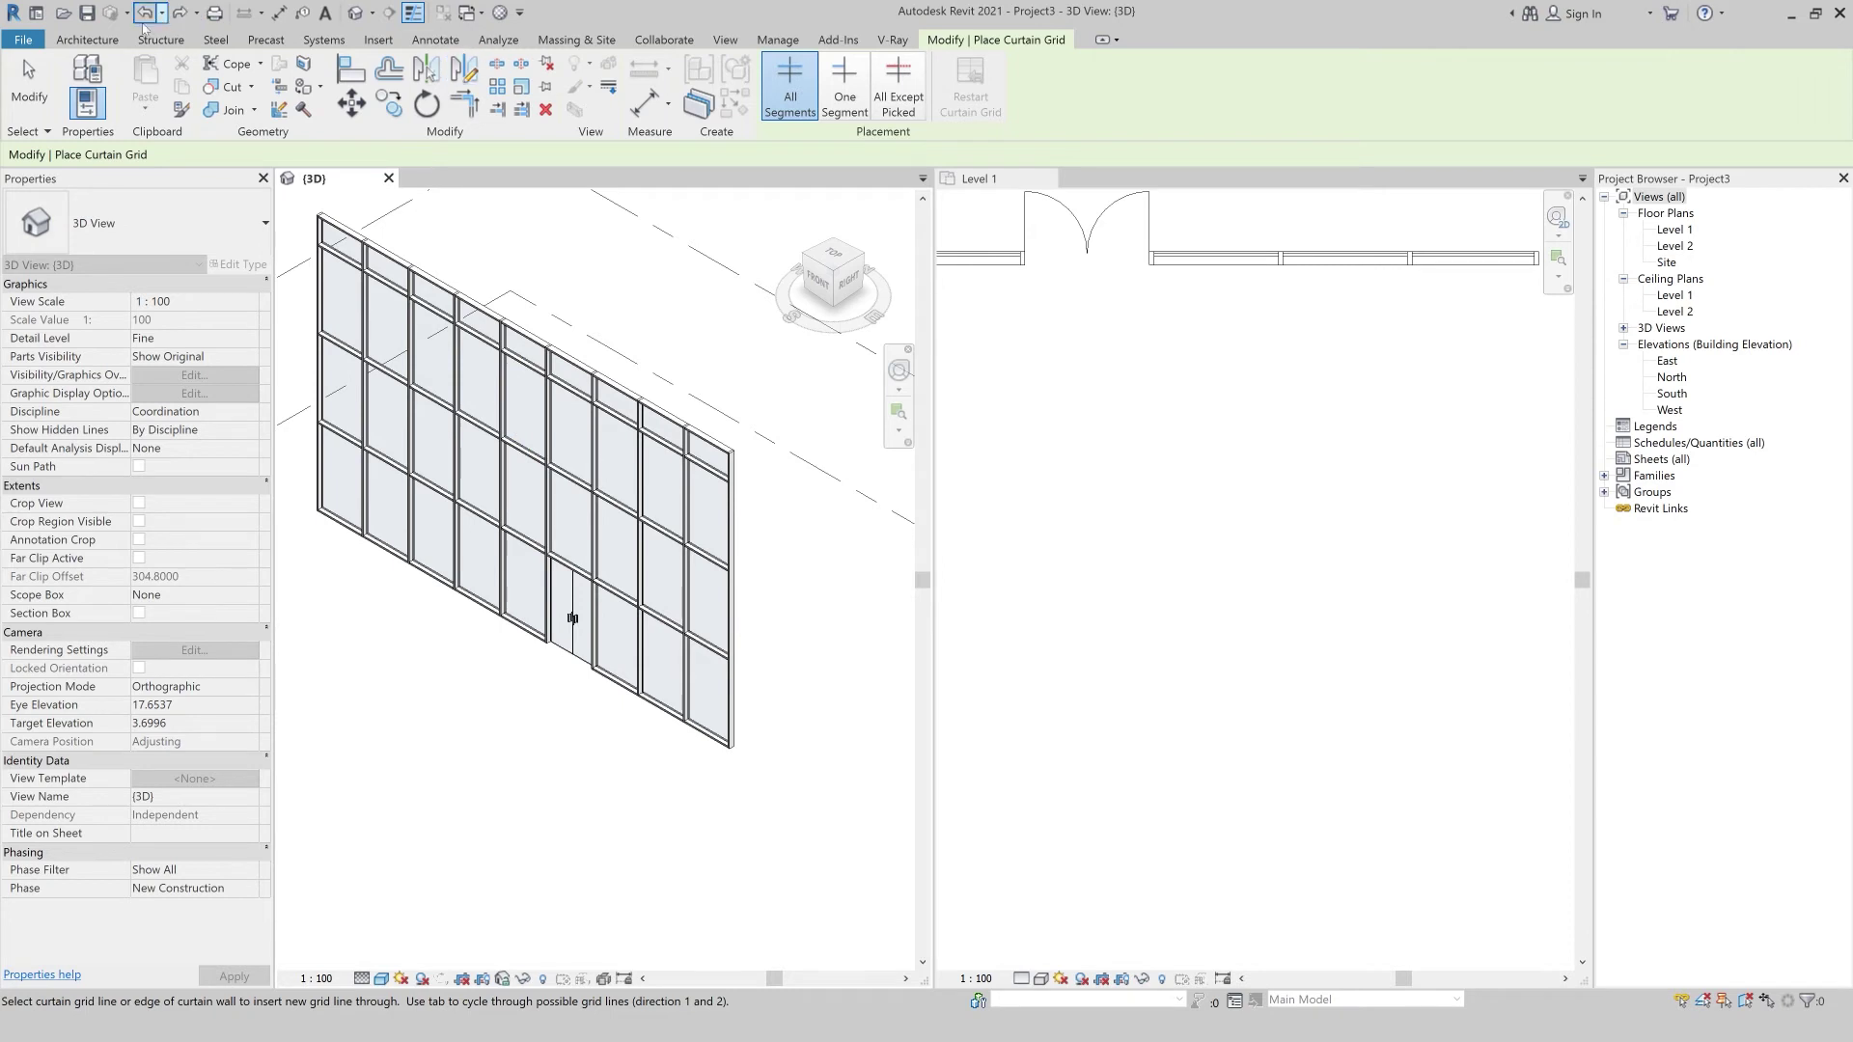
left_click(87, 39)
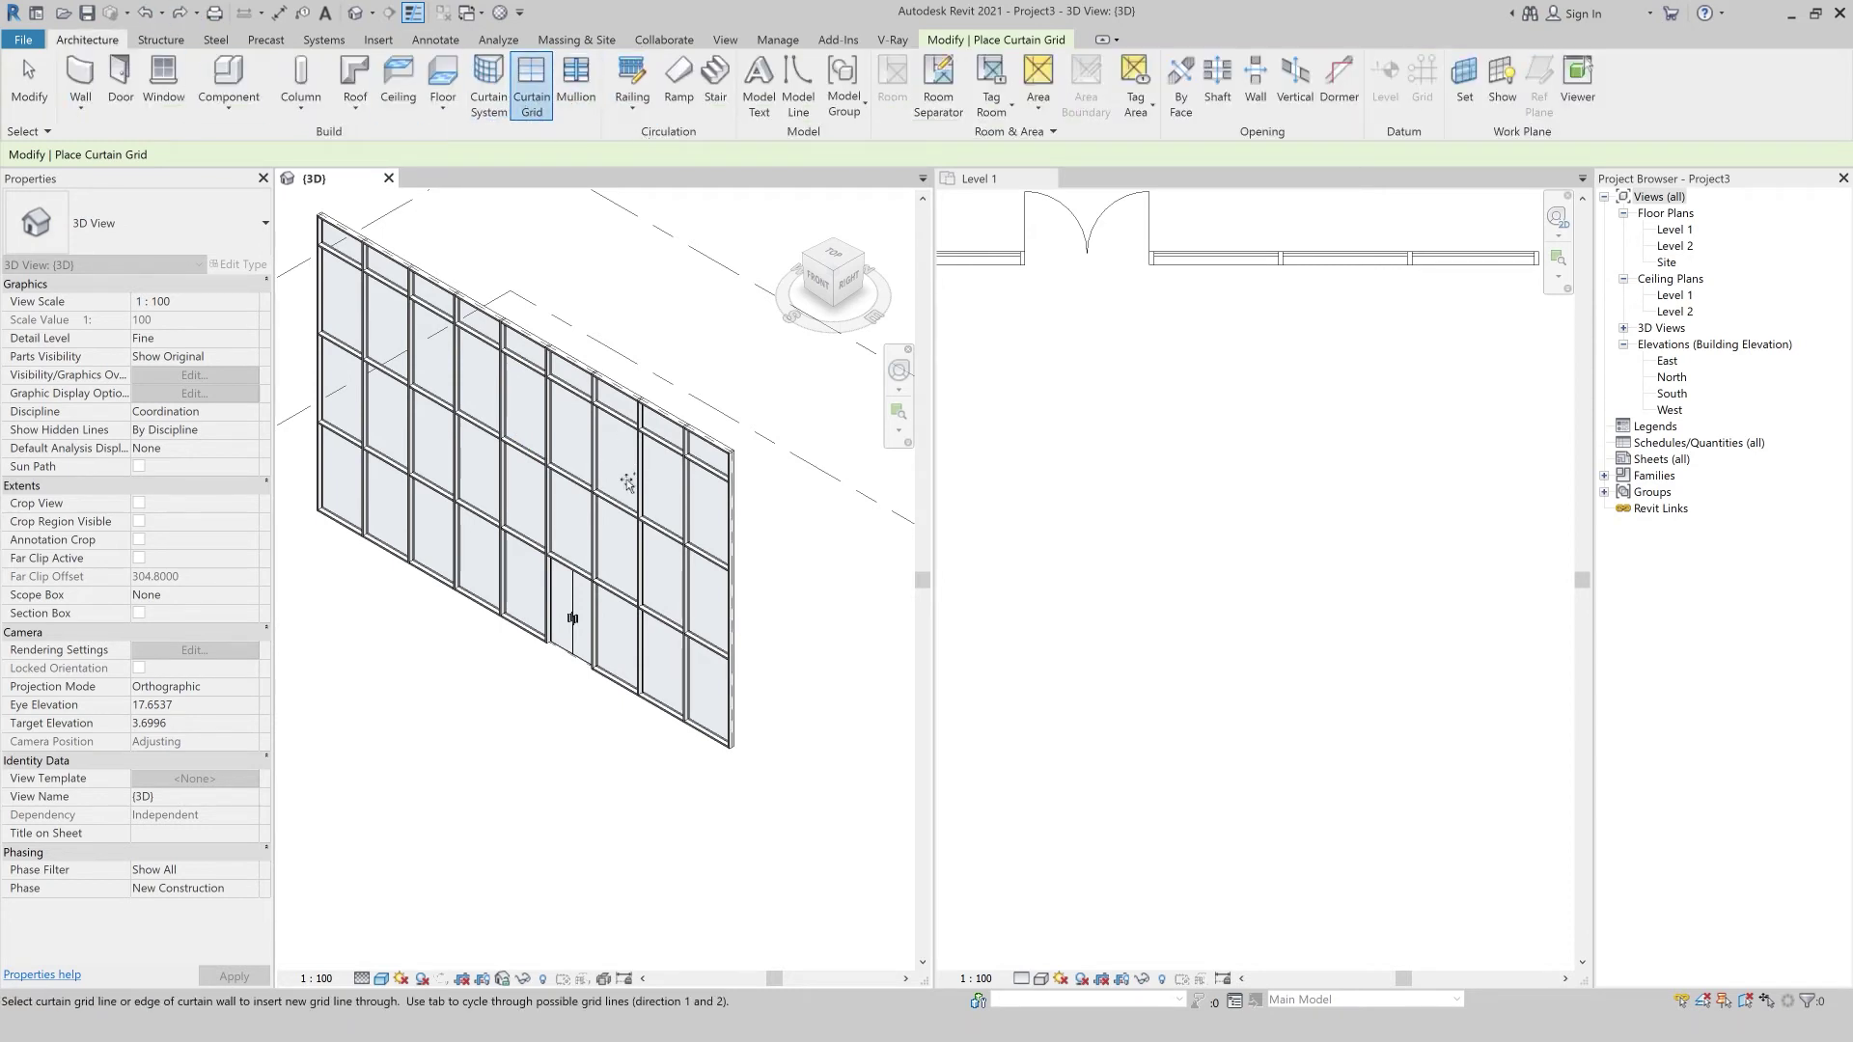
left_click(601, 447)
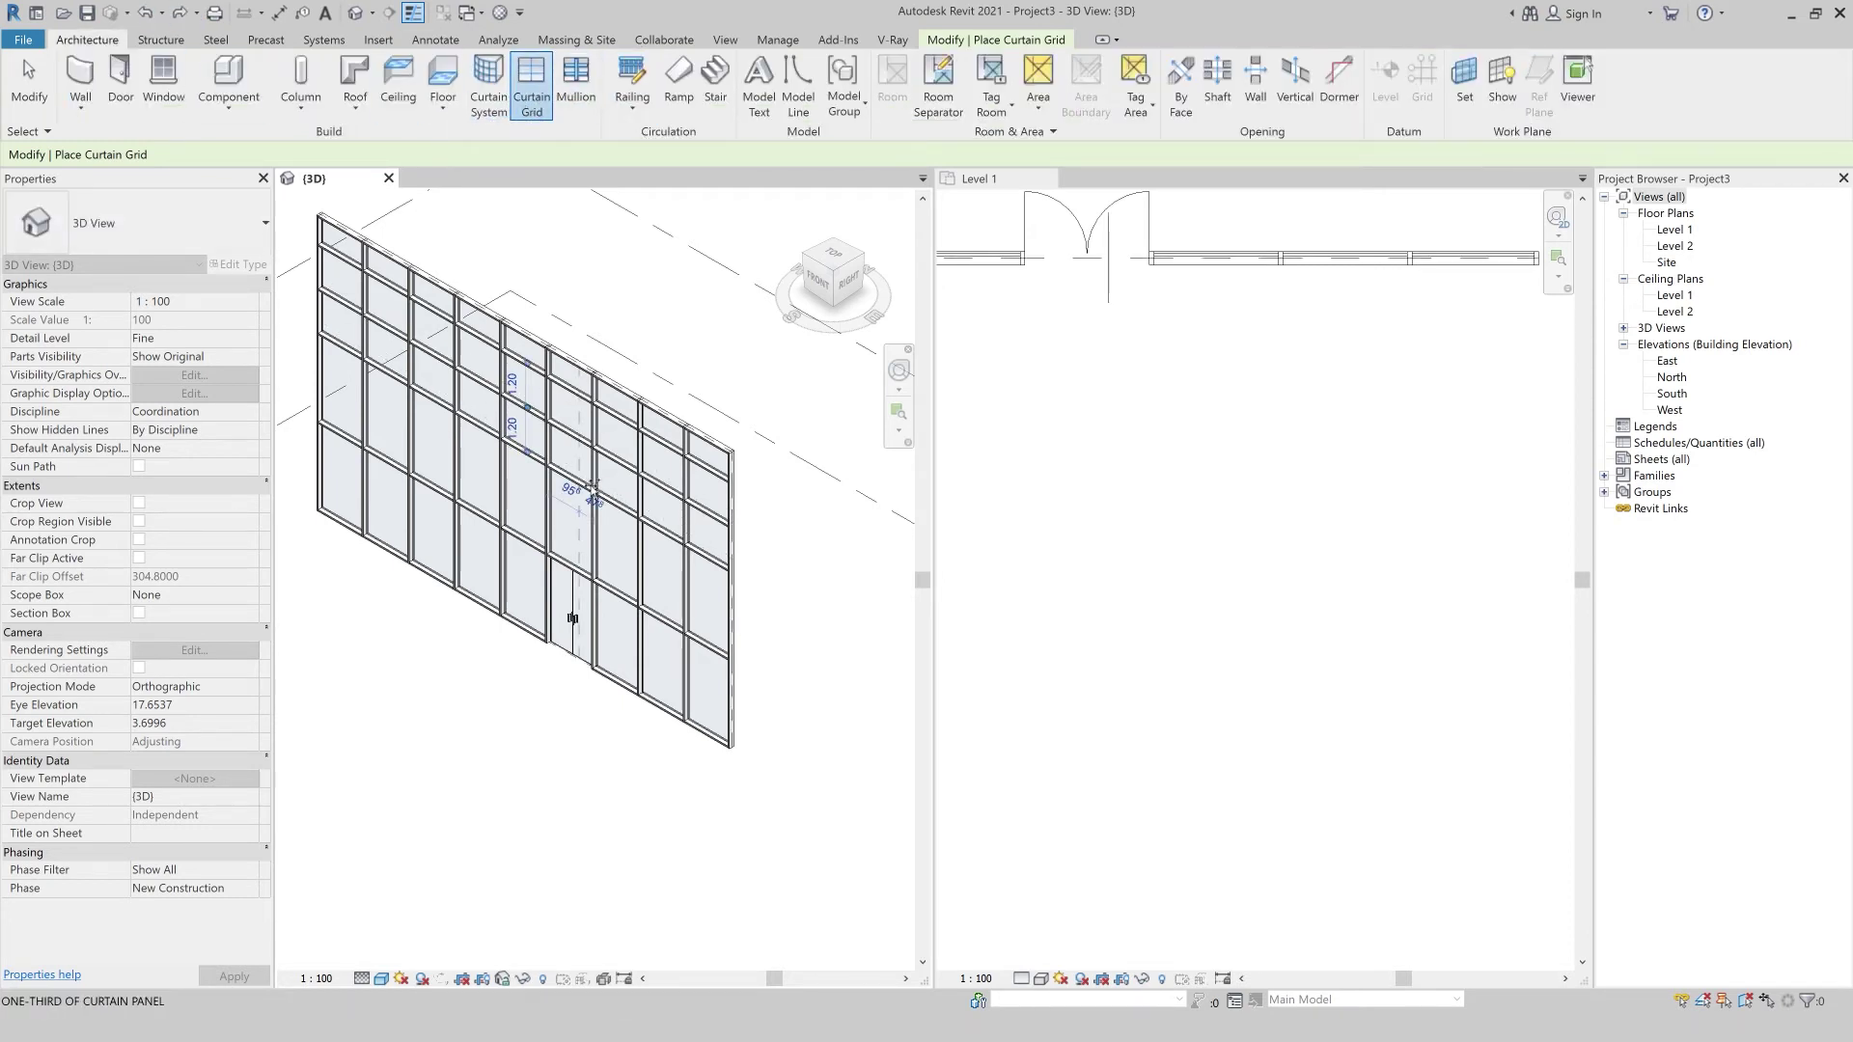
key("Escape")
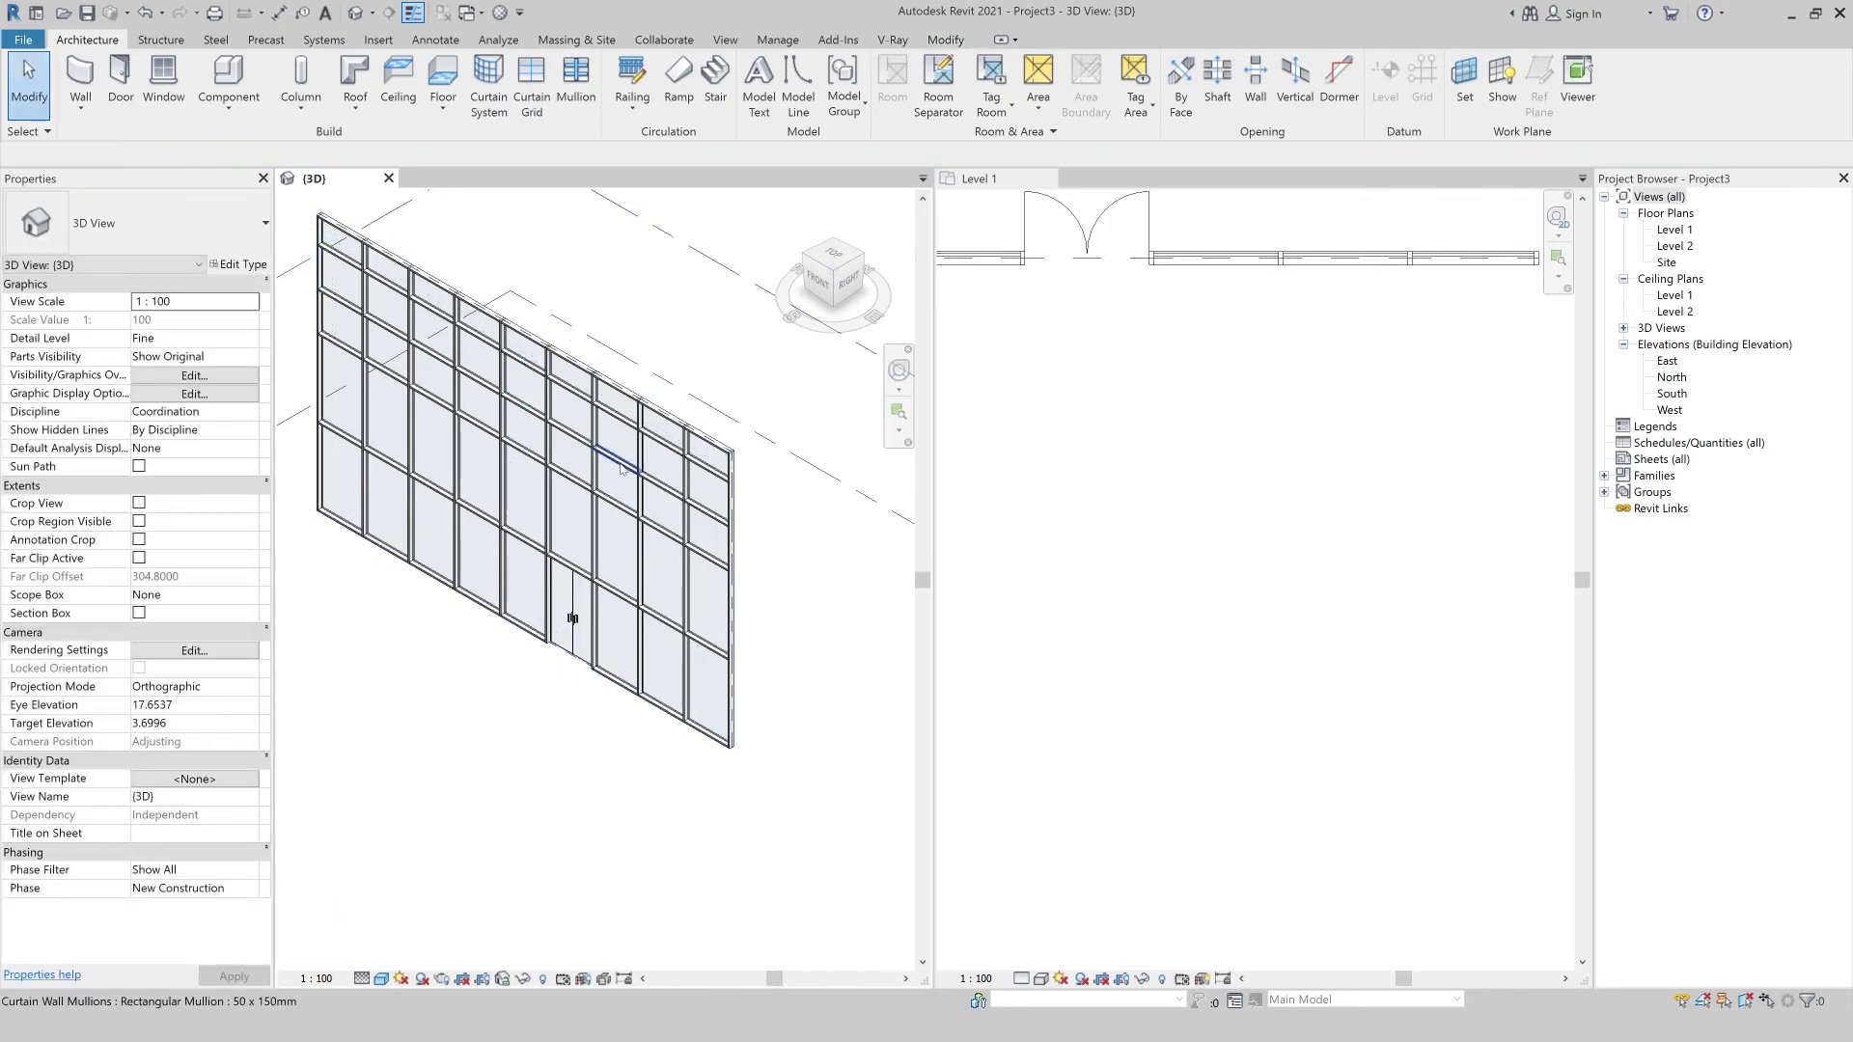
Remove one segment of the new grid line above the door, merging the glazed panels.
left_click(621, 469)
key("Tab")
left_click(579, 446)
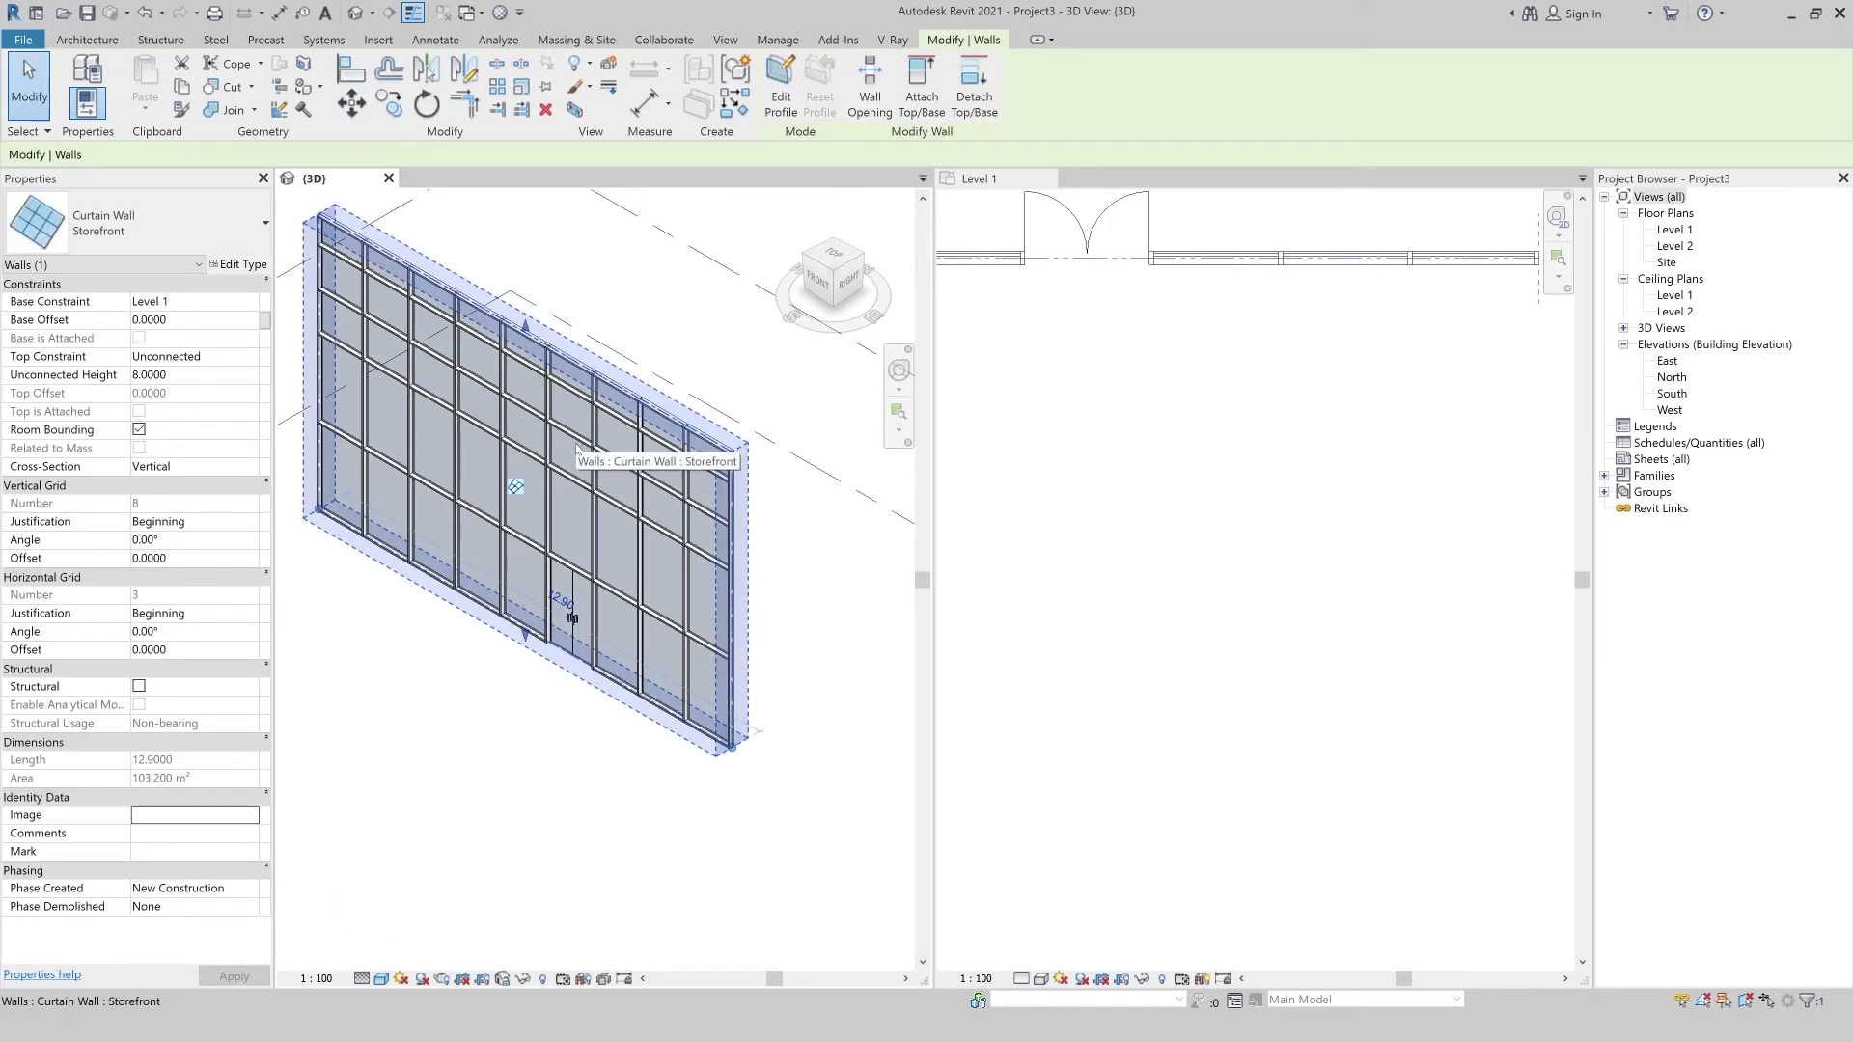
key("Escape")
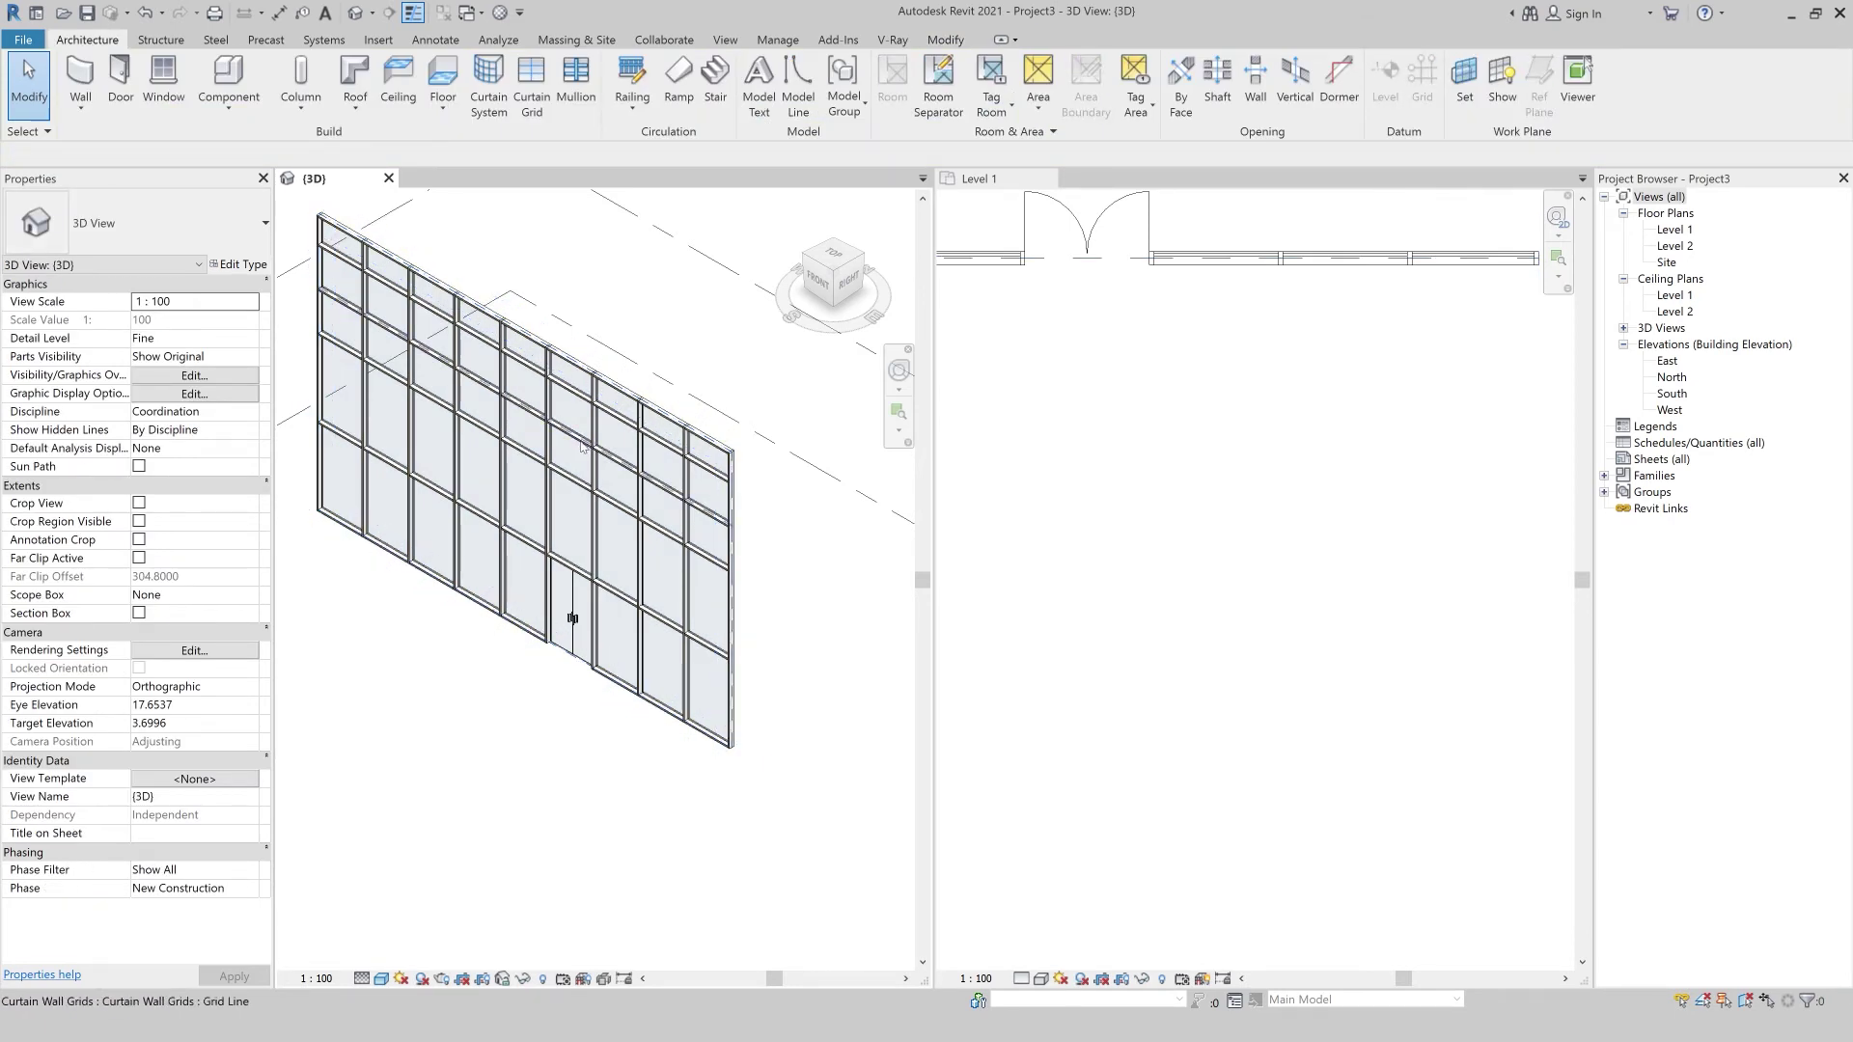
left_click(583, 445)
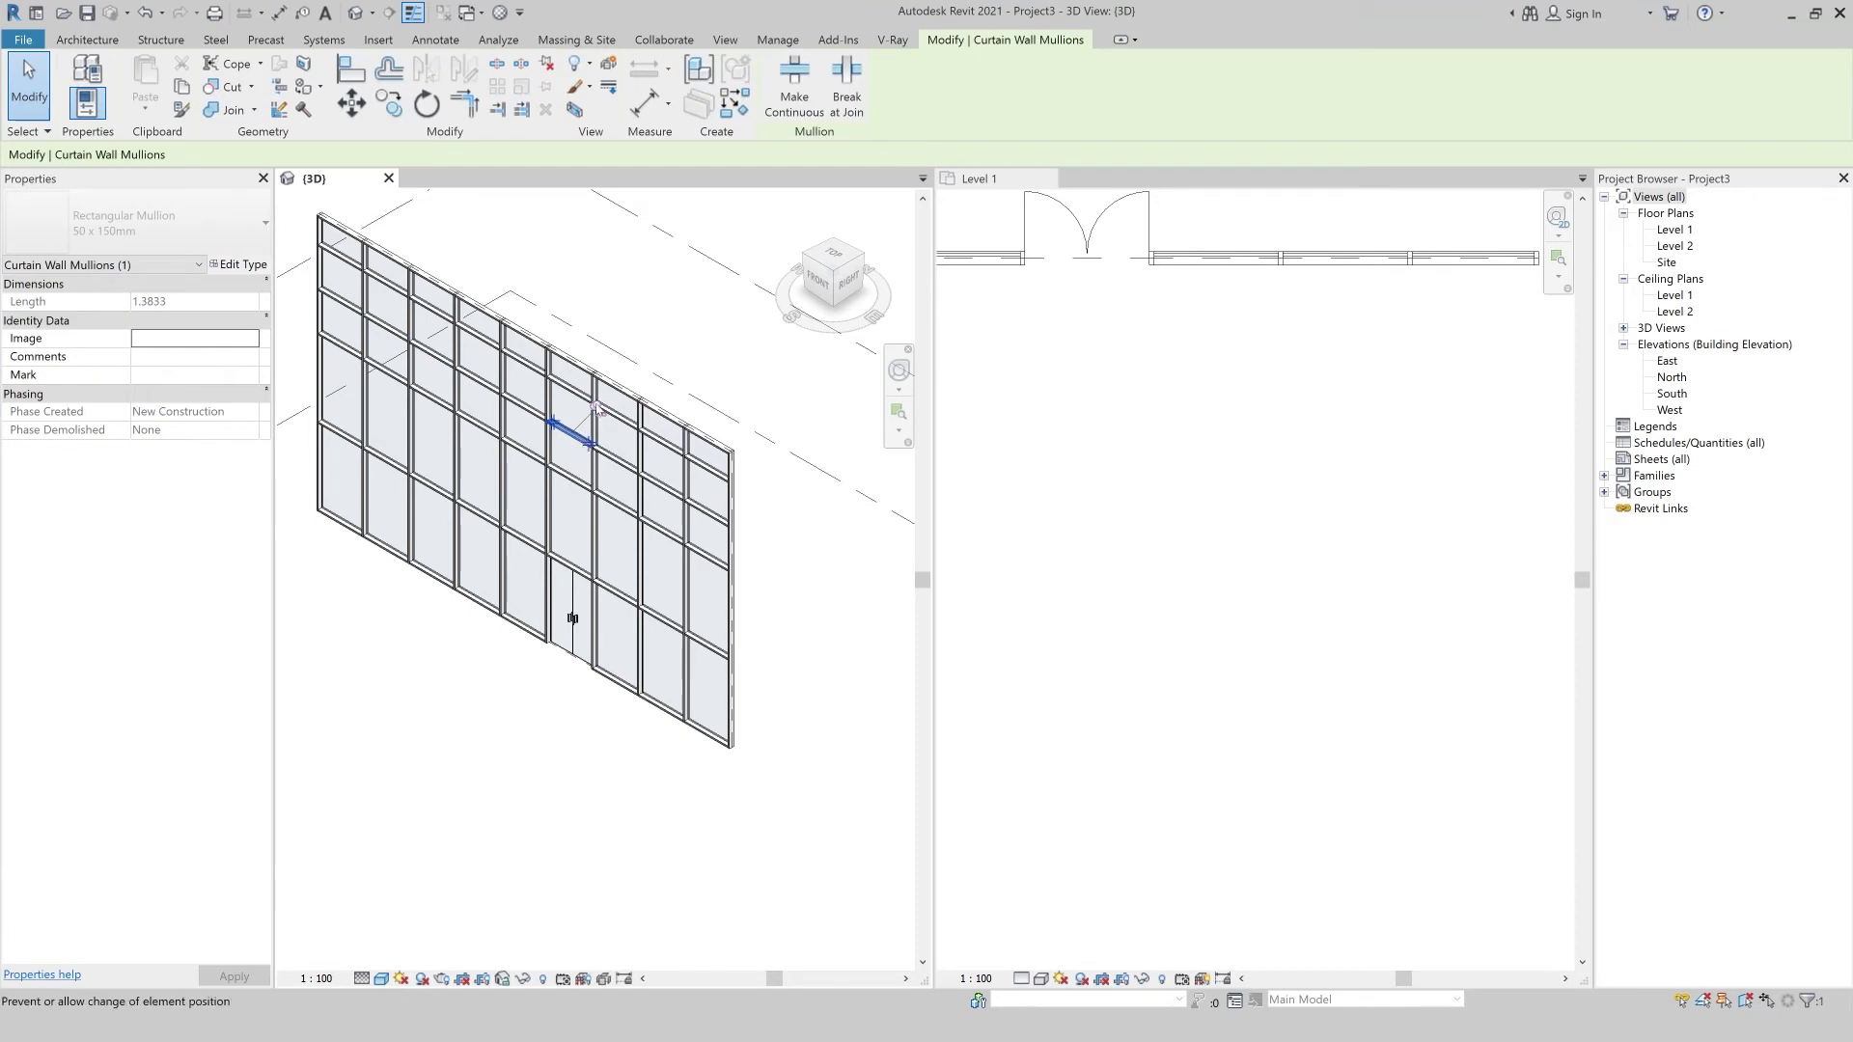
key("Escape")
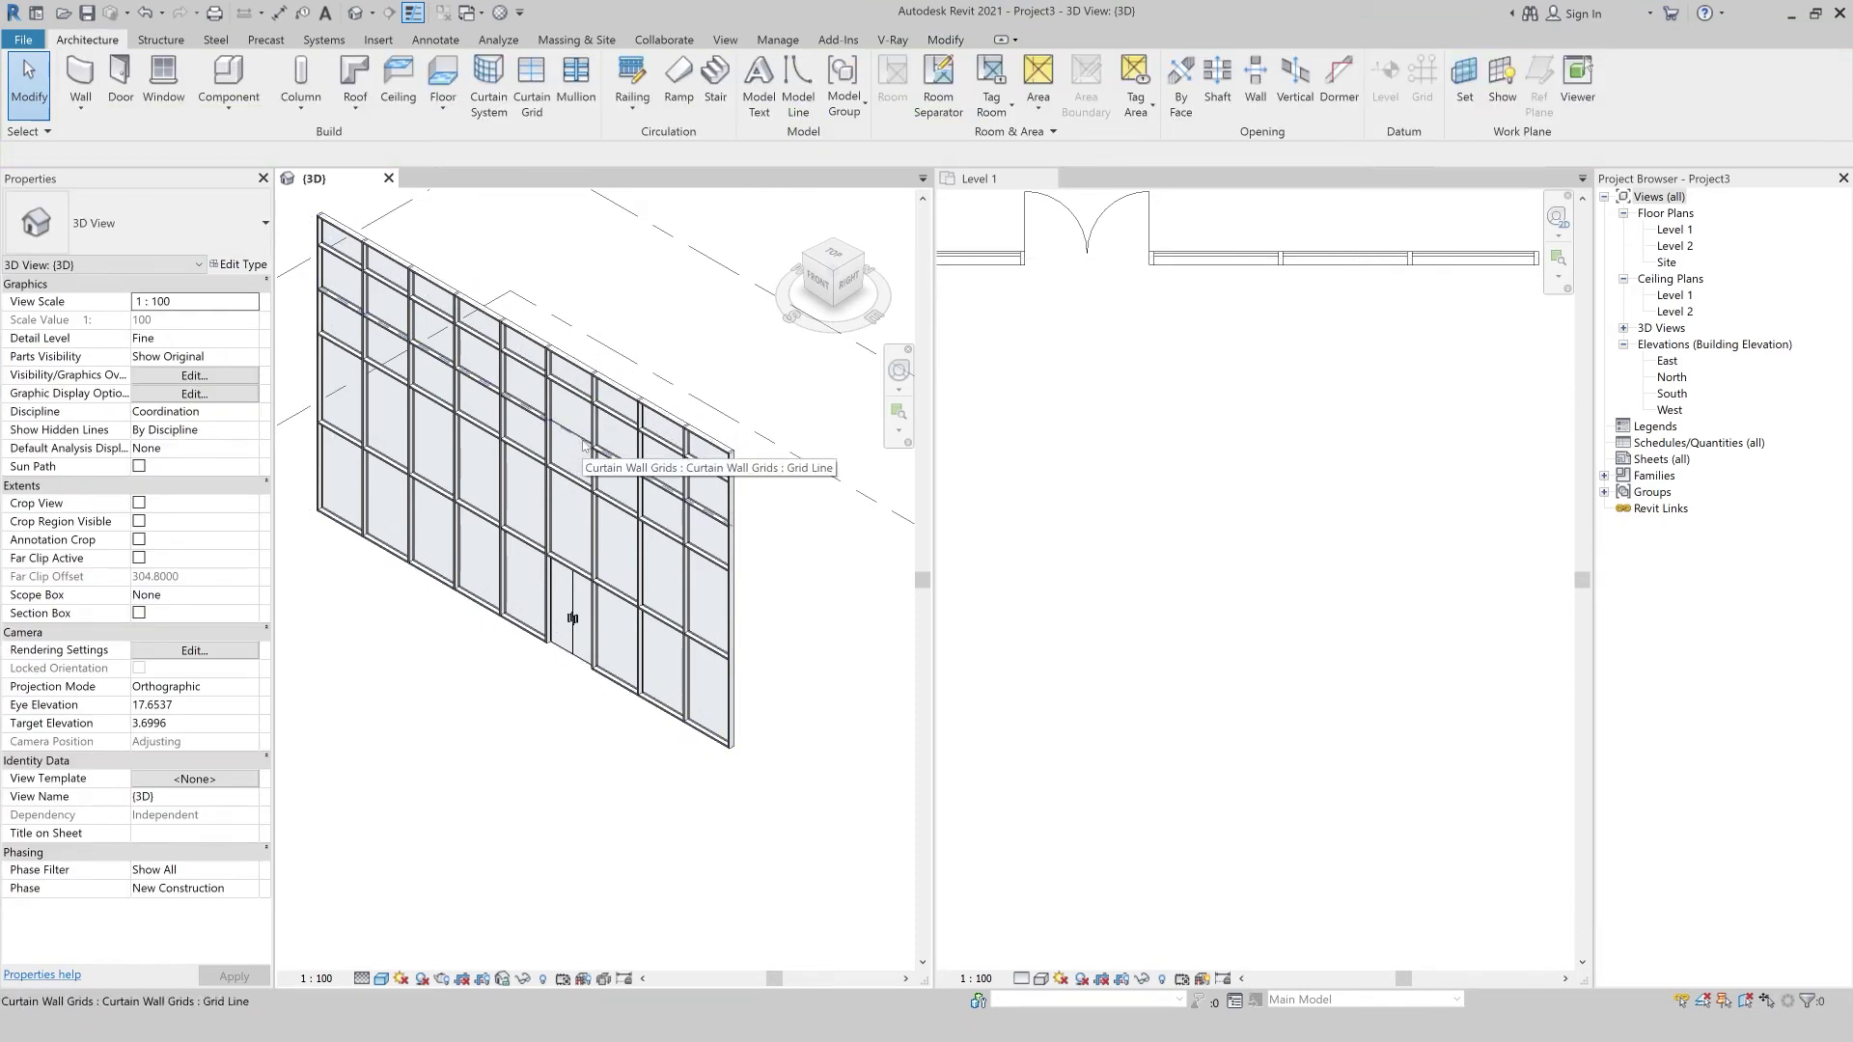
left_click(583, 444)
left_click(797, 82)
left_click(579, 441)
key("Escape")
key("Escape")
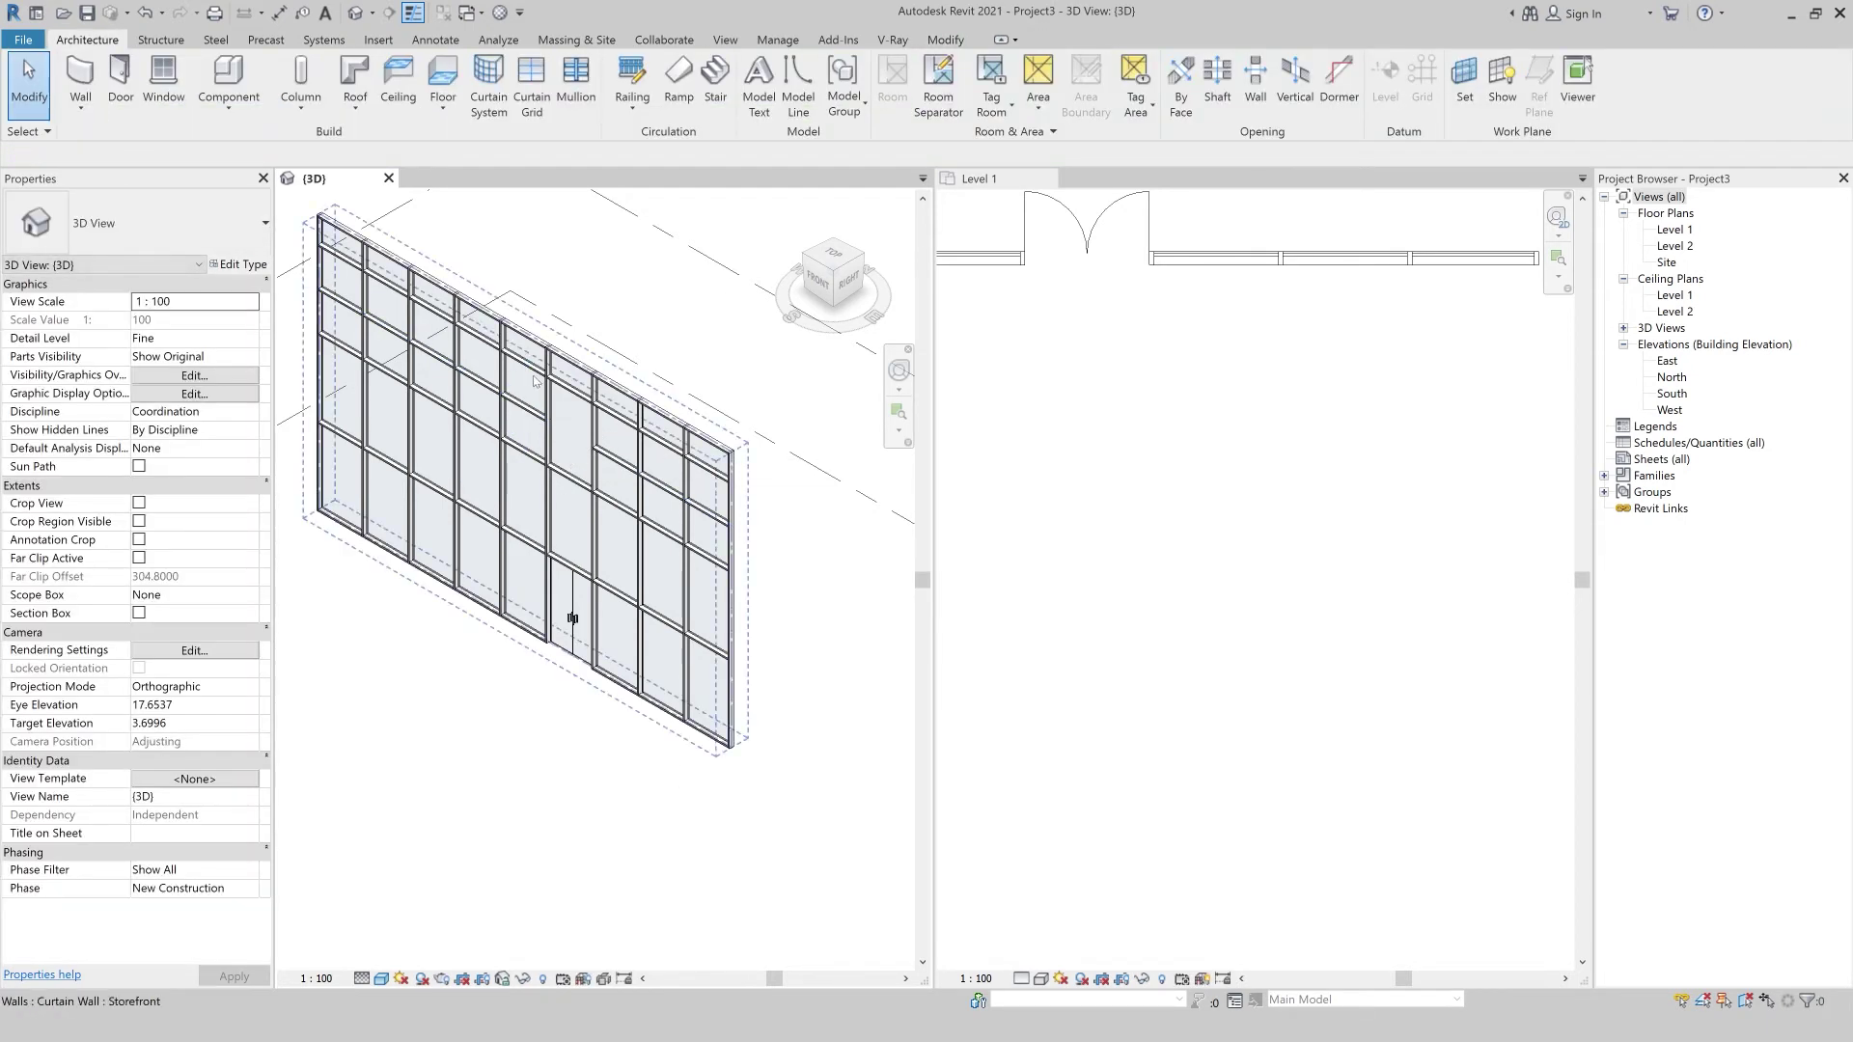
scroll(581, 396, "up", 2)
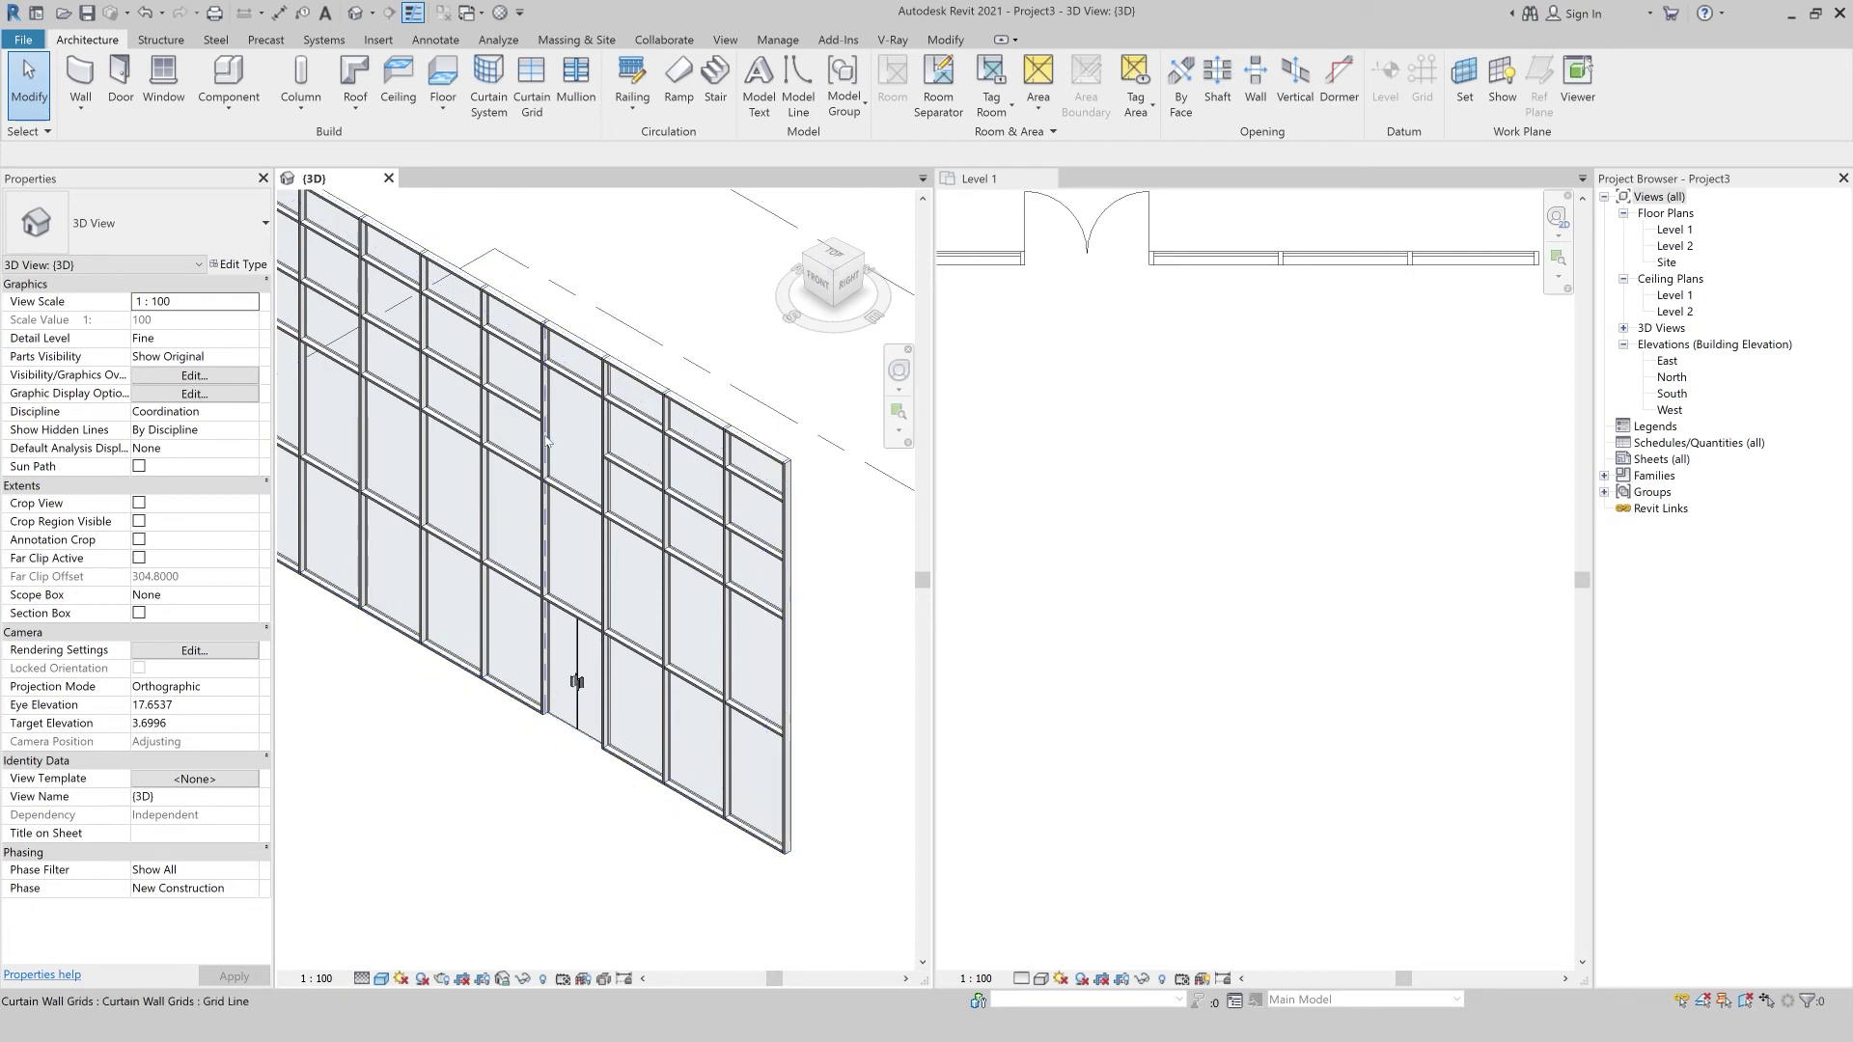
left_click(600, 411)
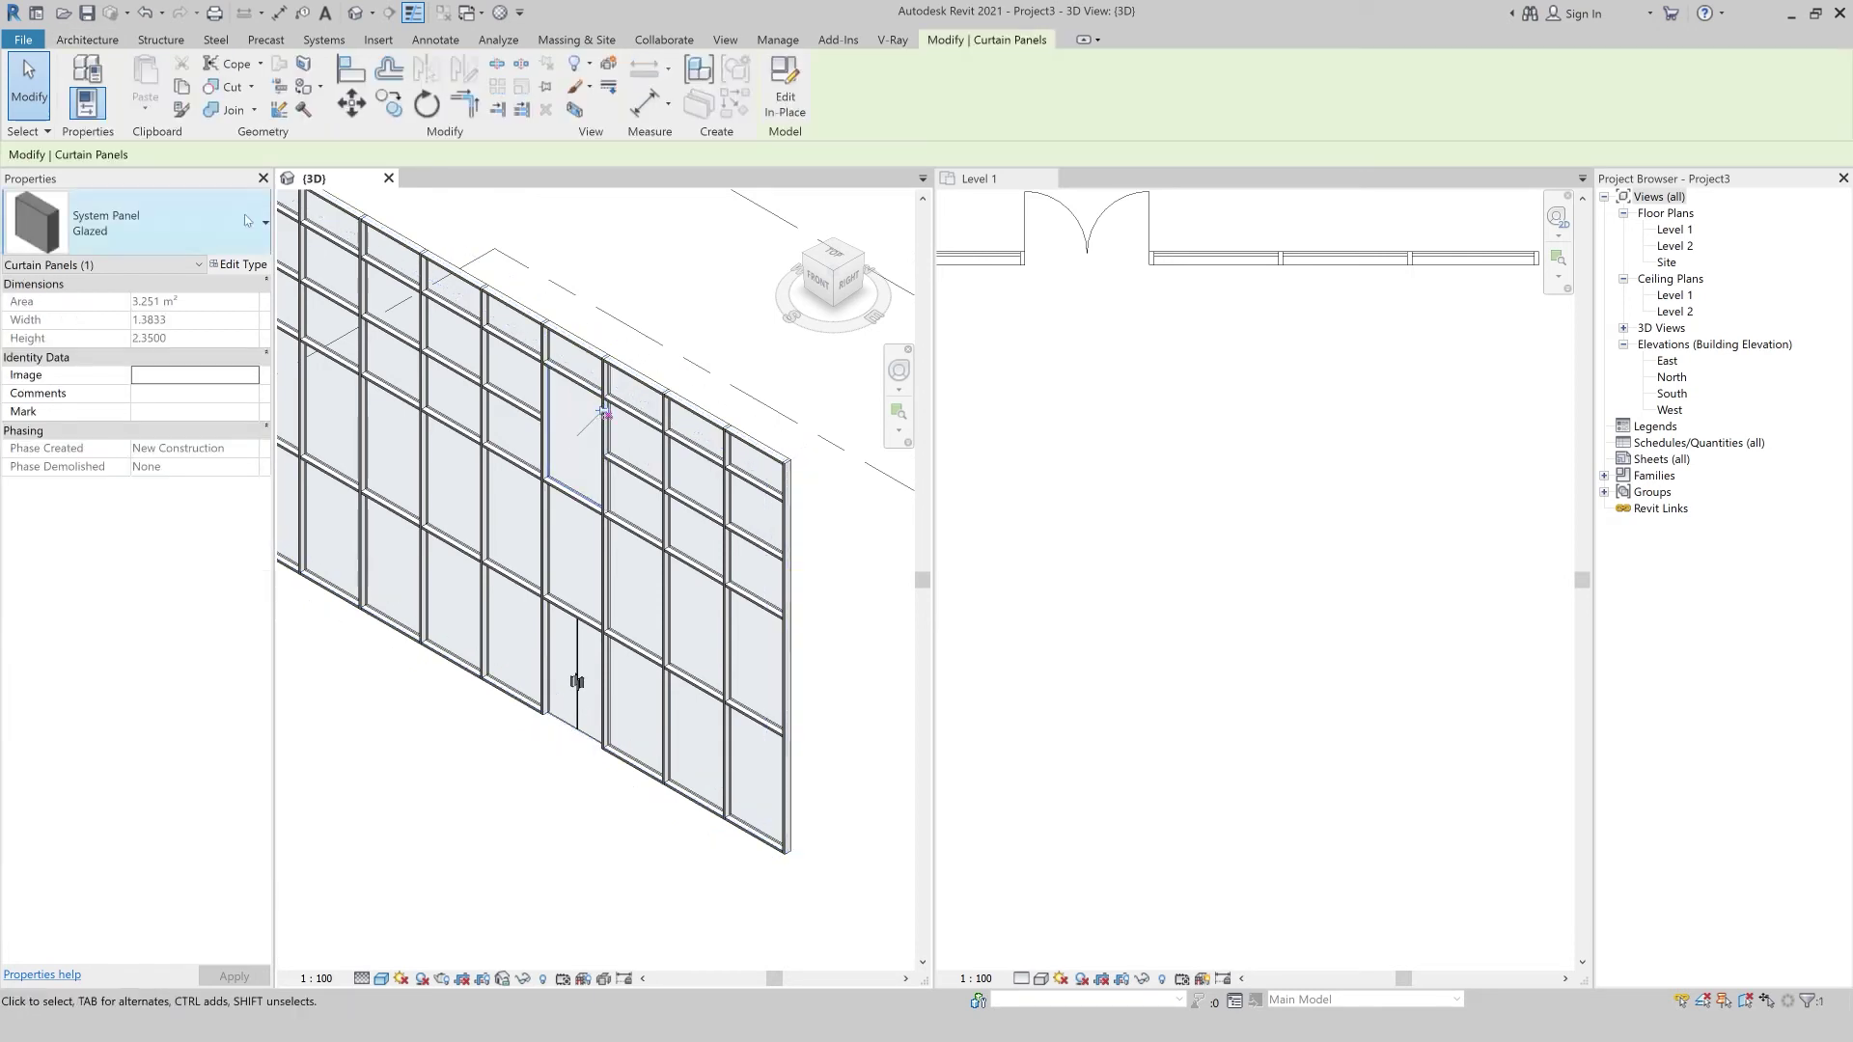
left_click(244, 220)
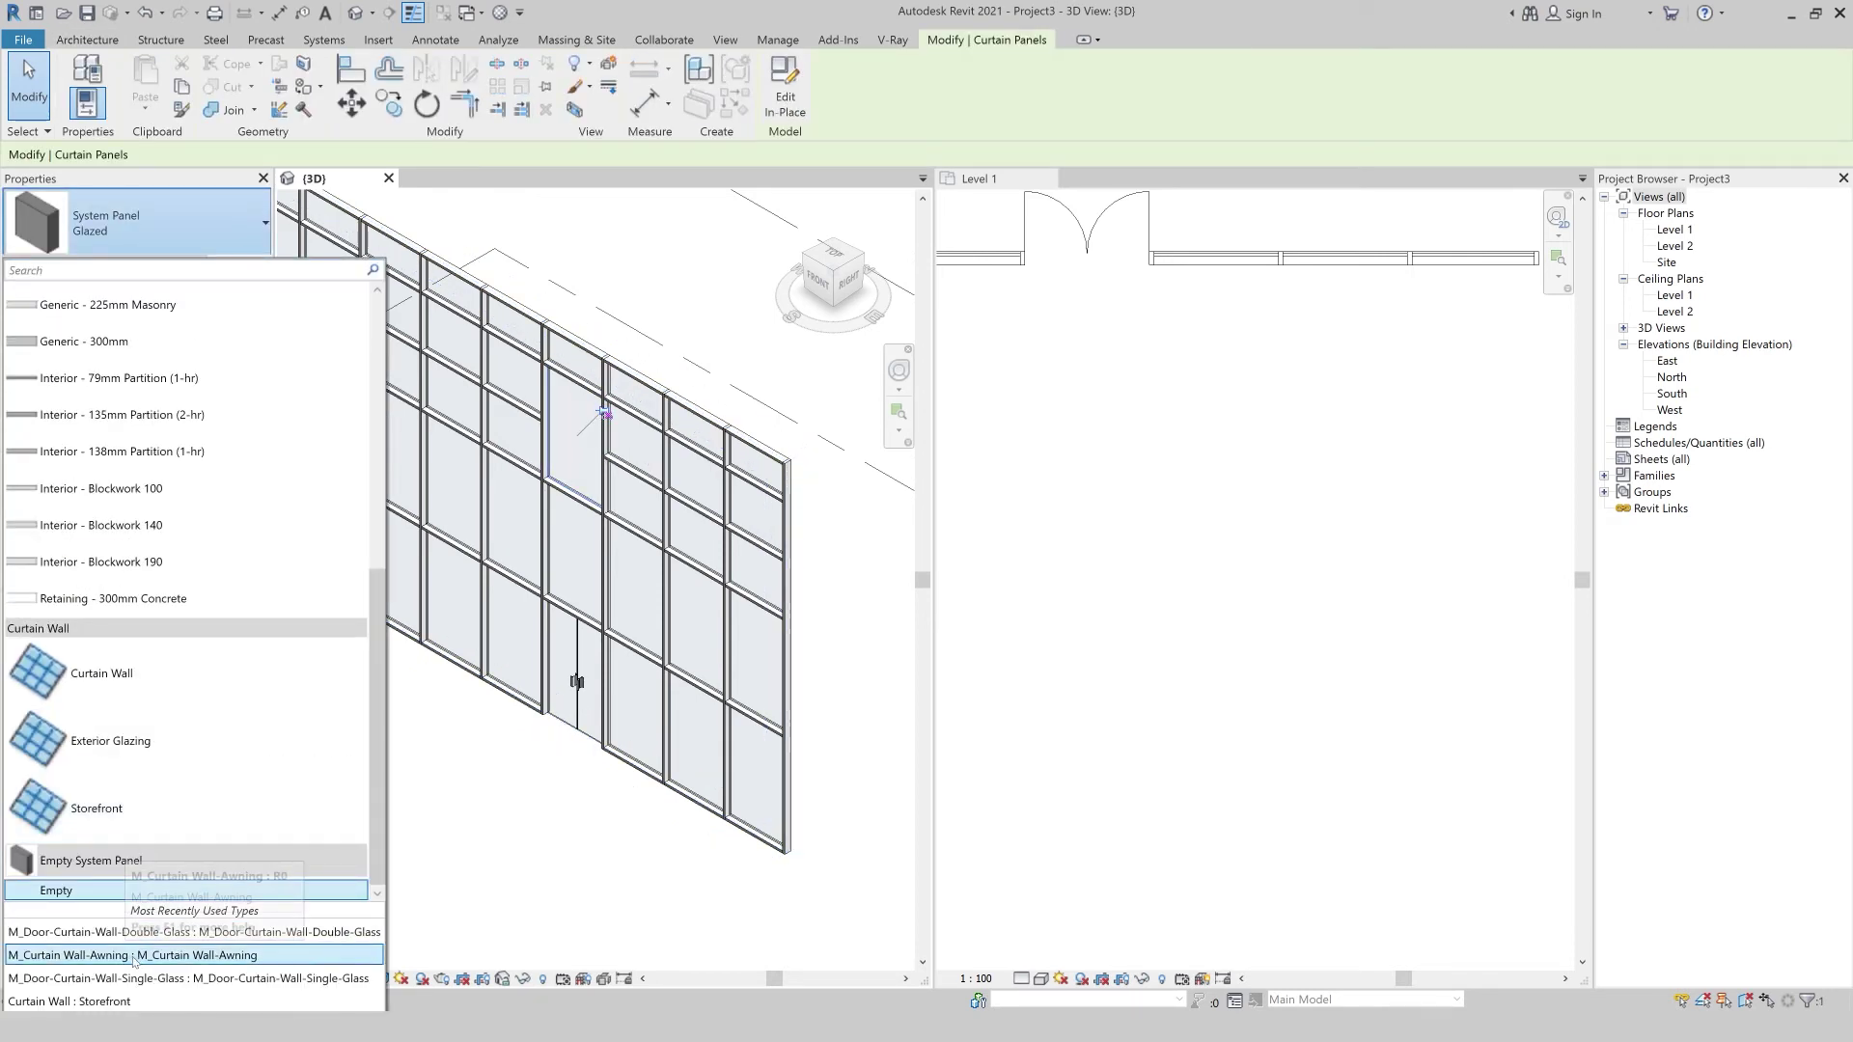
left_click(157, 955)
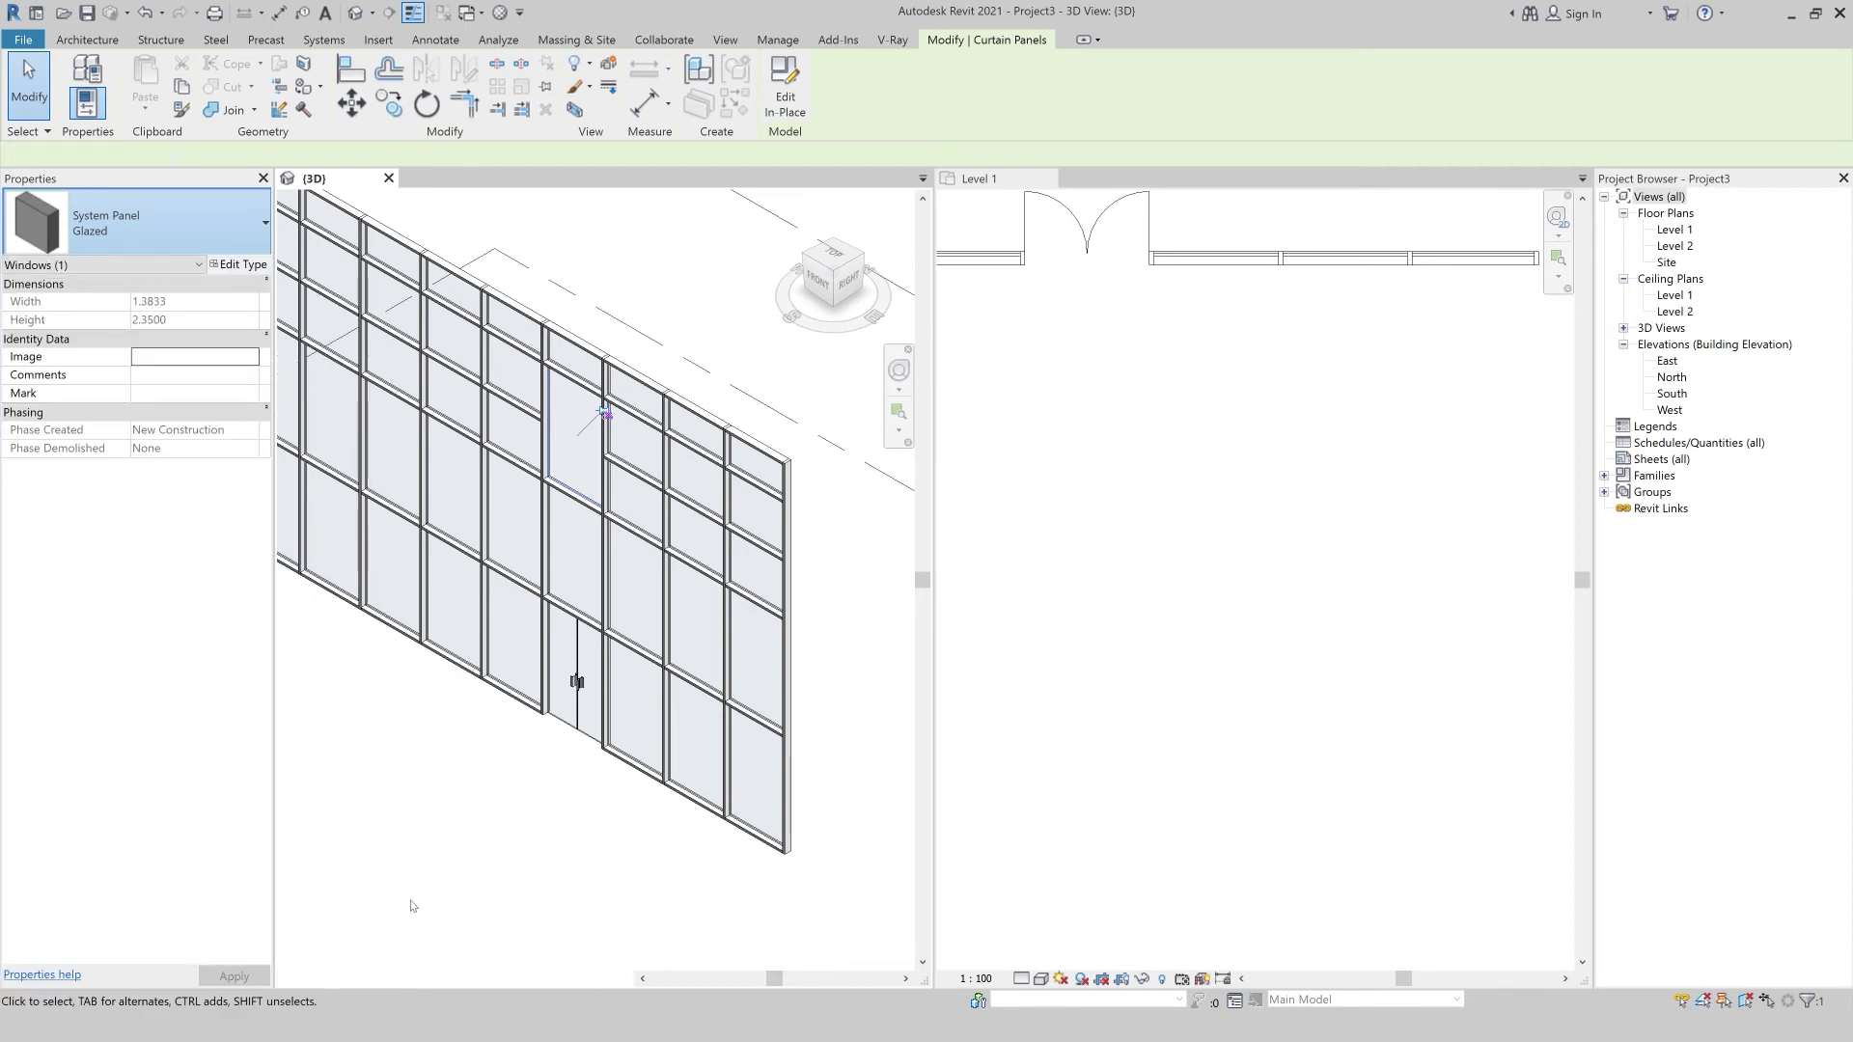
left_click(413, 893)
scroll(412, 774, "down", 2)
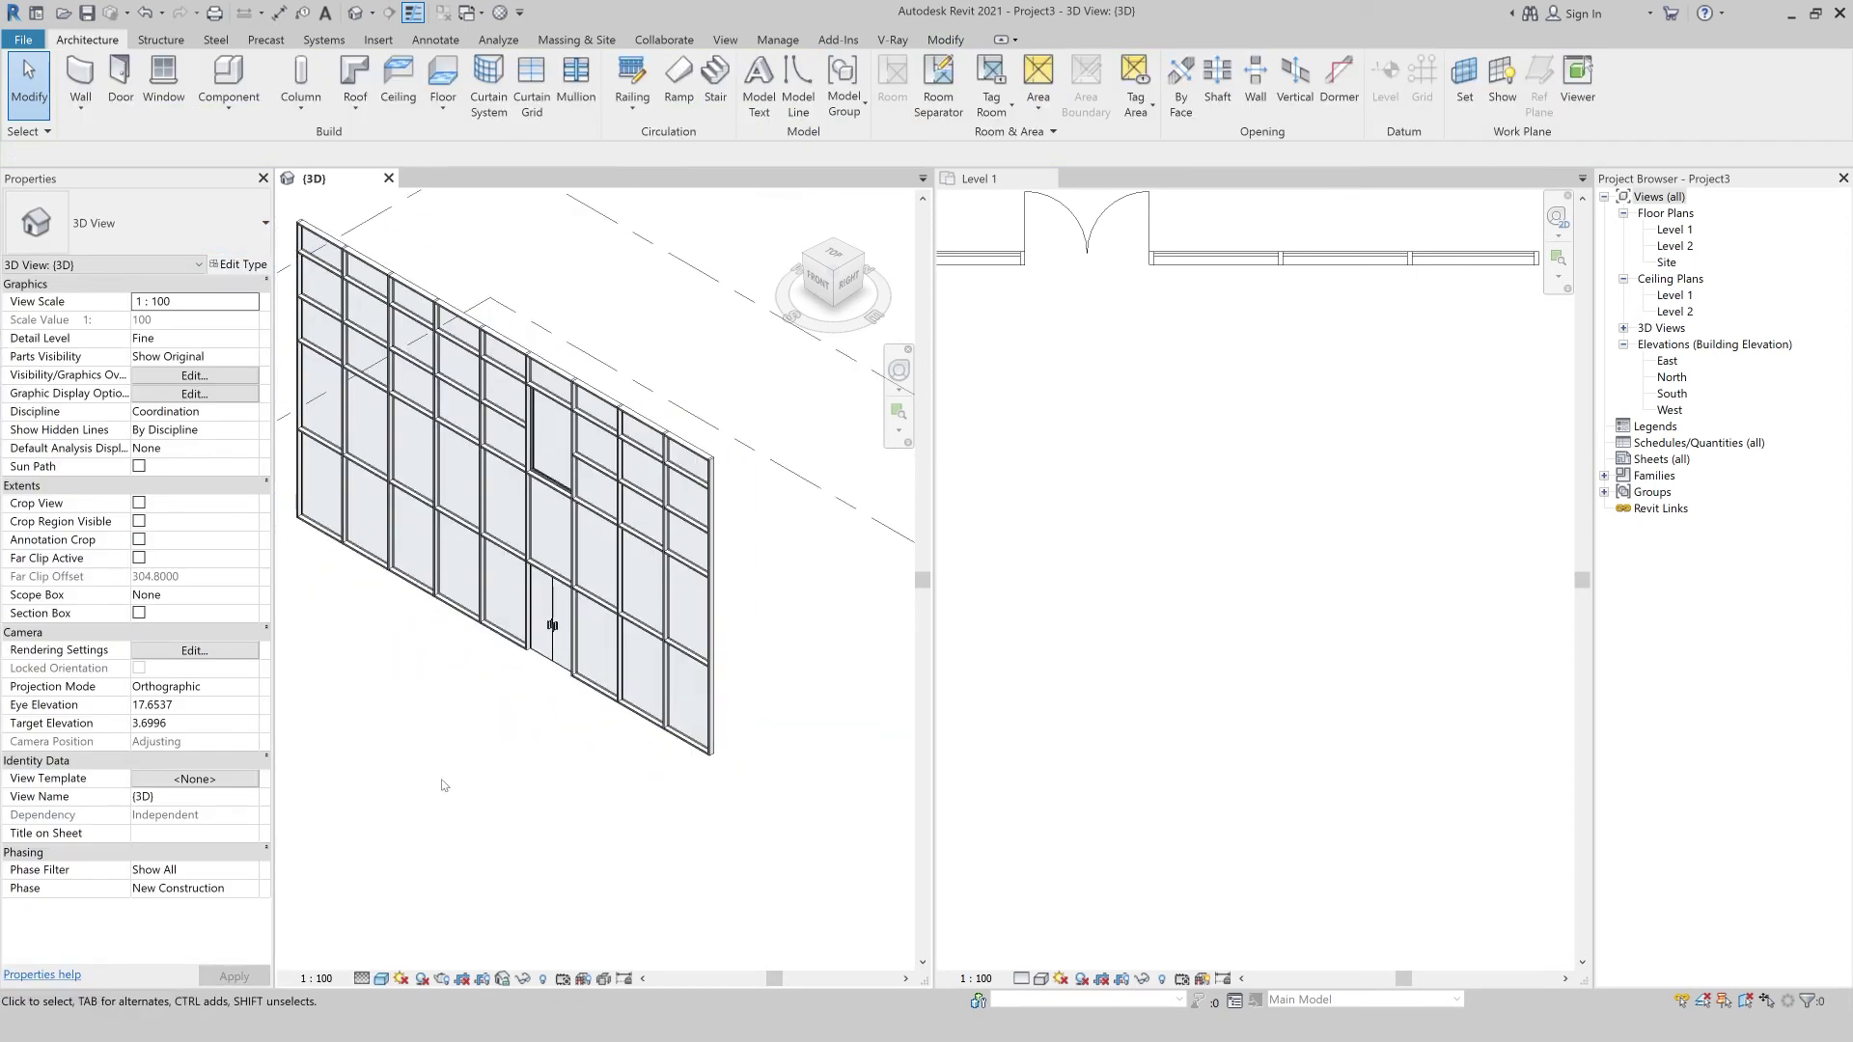
scroll(474, 790, "down", 1)
scroll(475, 794, "down", 1)
scroll(475, 799, "down", 1)
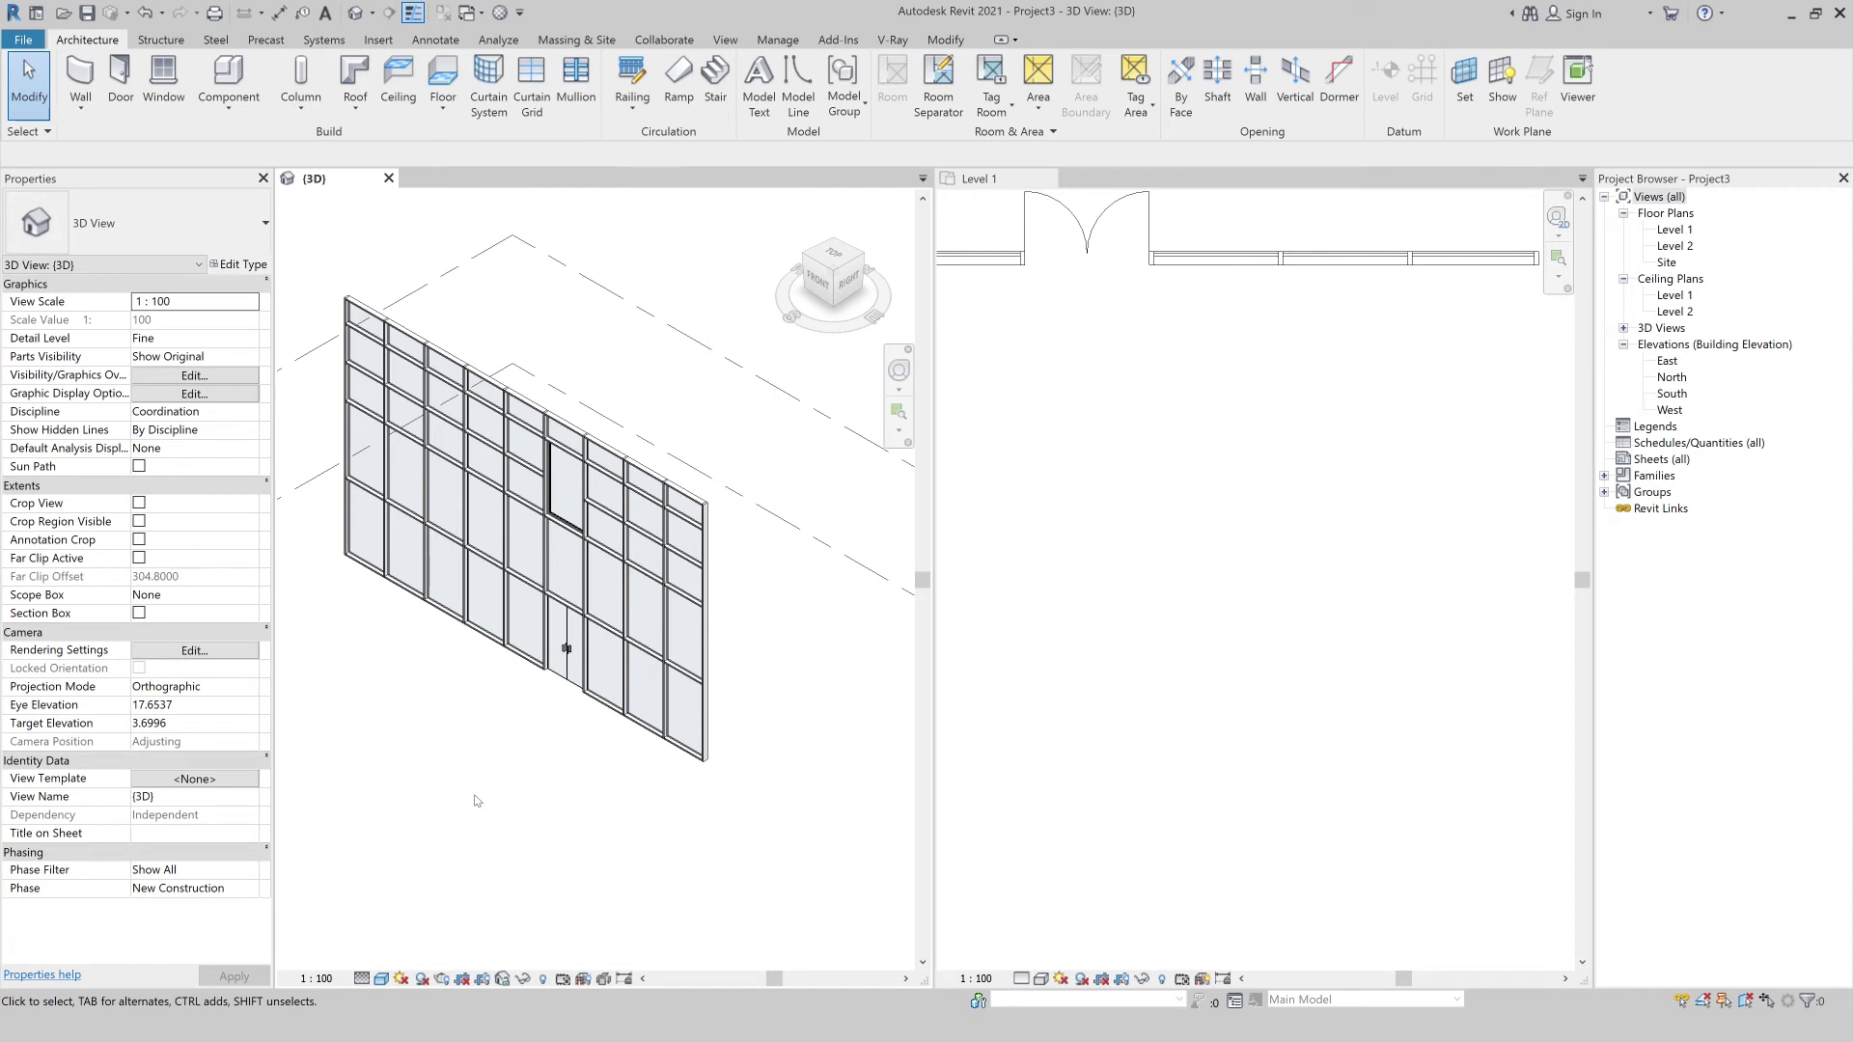
scroll(429, 629, "up", 2)
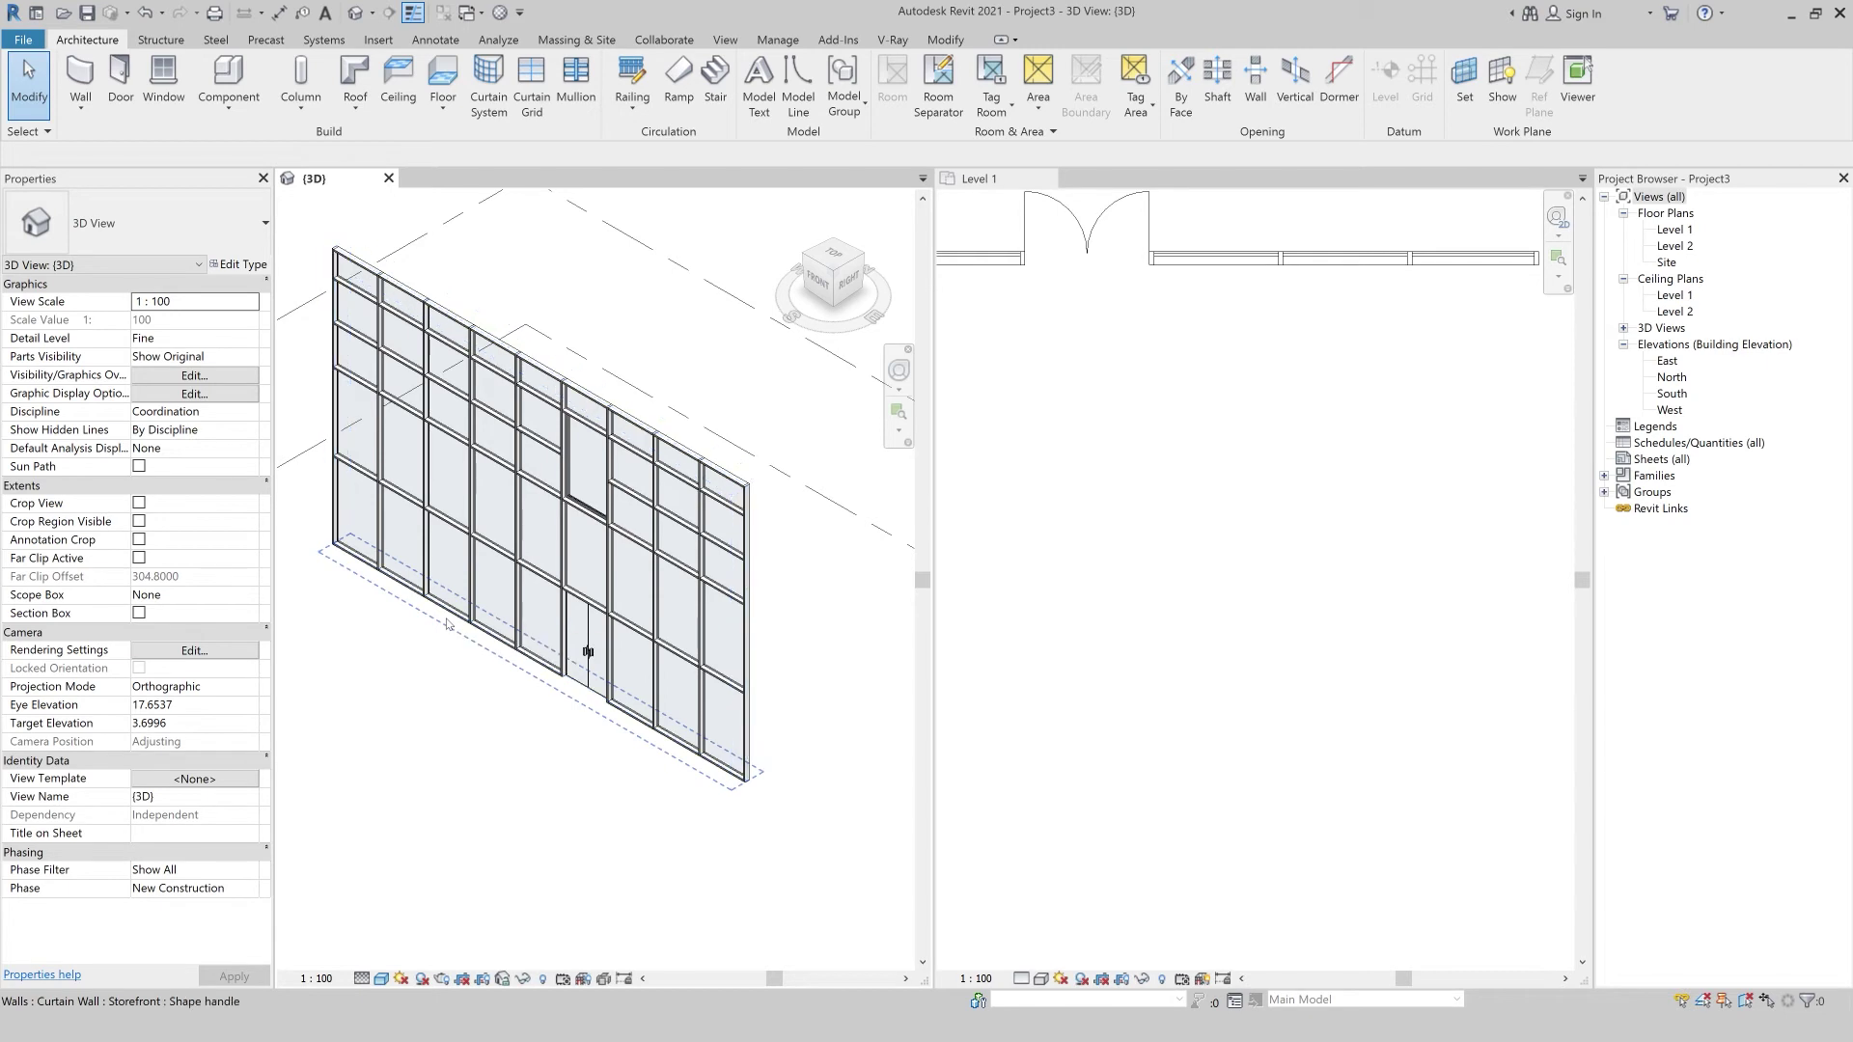
left_click(450, 618)
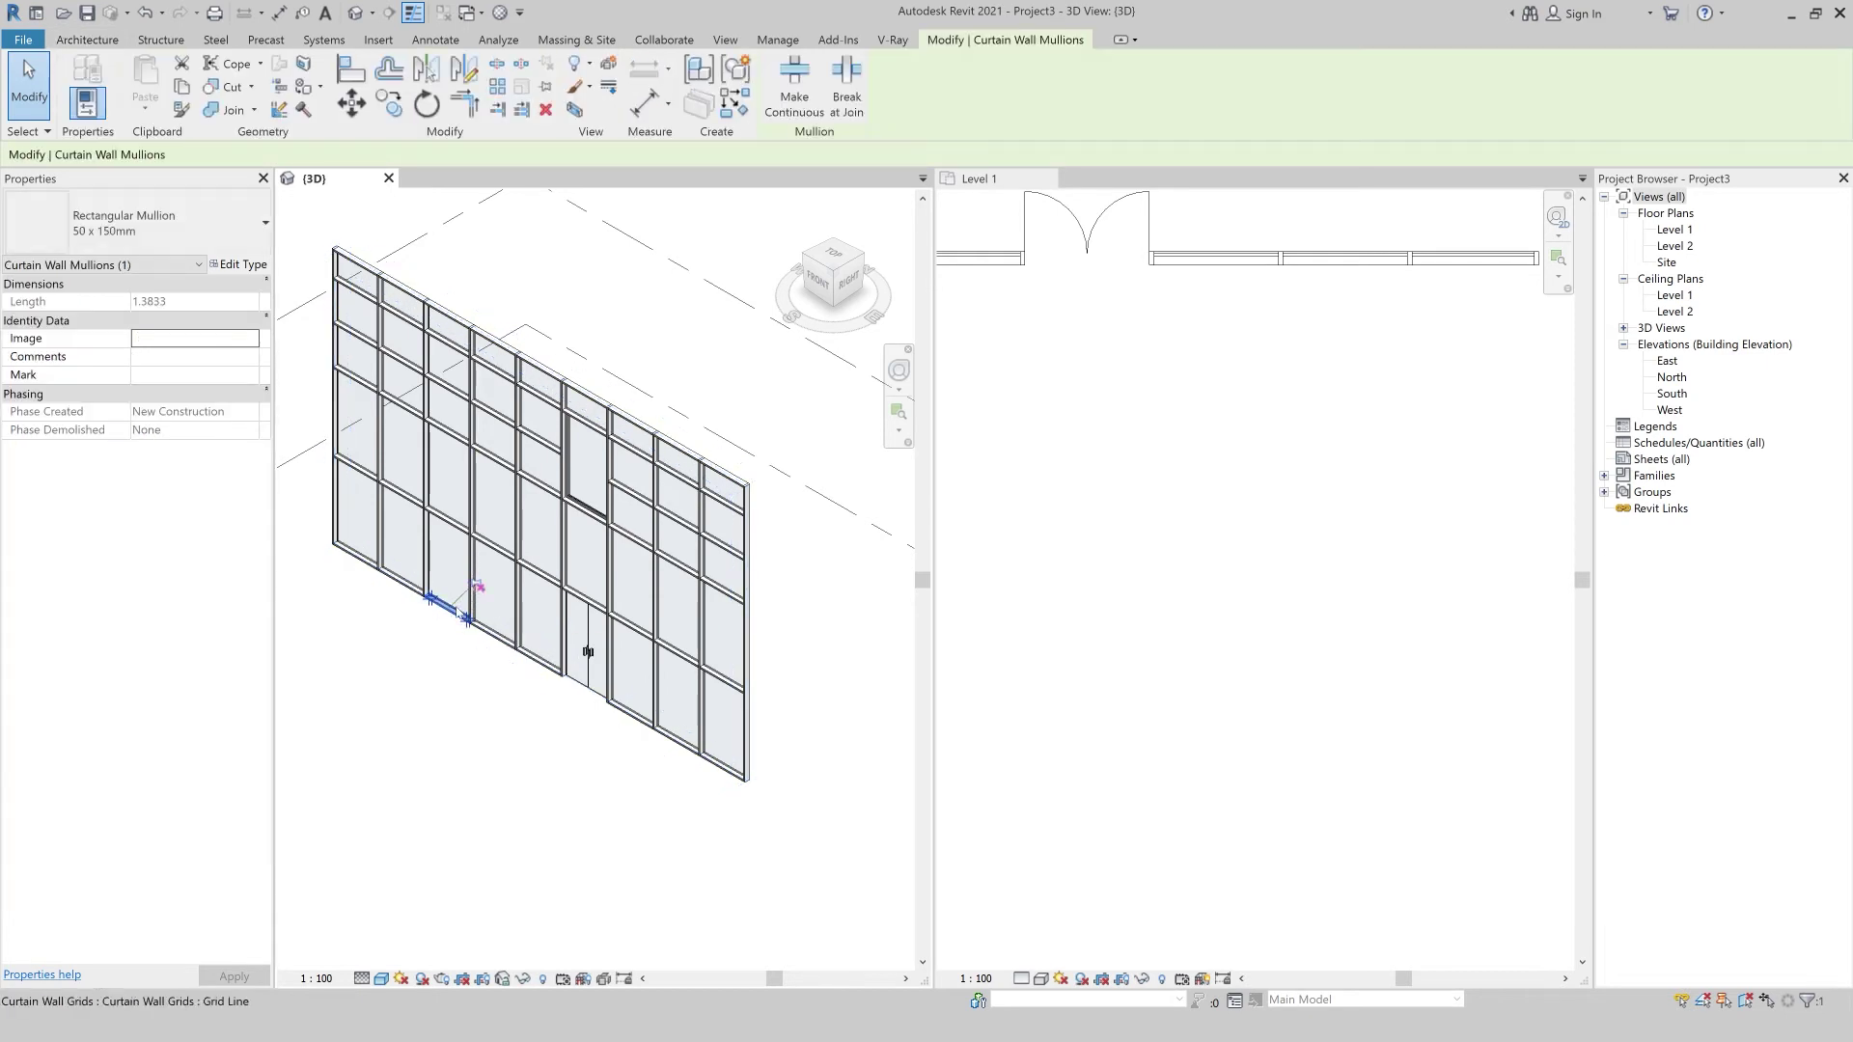
left_click(422, 676)
key("Tab")
key("Tab")
key("Tab")
In File Explorer, browse to the 01-Doors and Windows…\Curtain Wall Doors folder.
left_click(444, 603)
key("Escape")
key("alt+Tab")
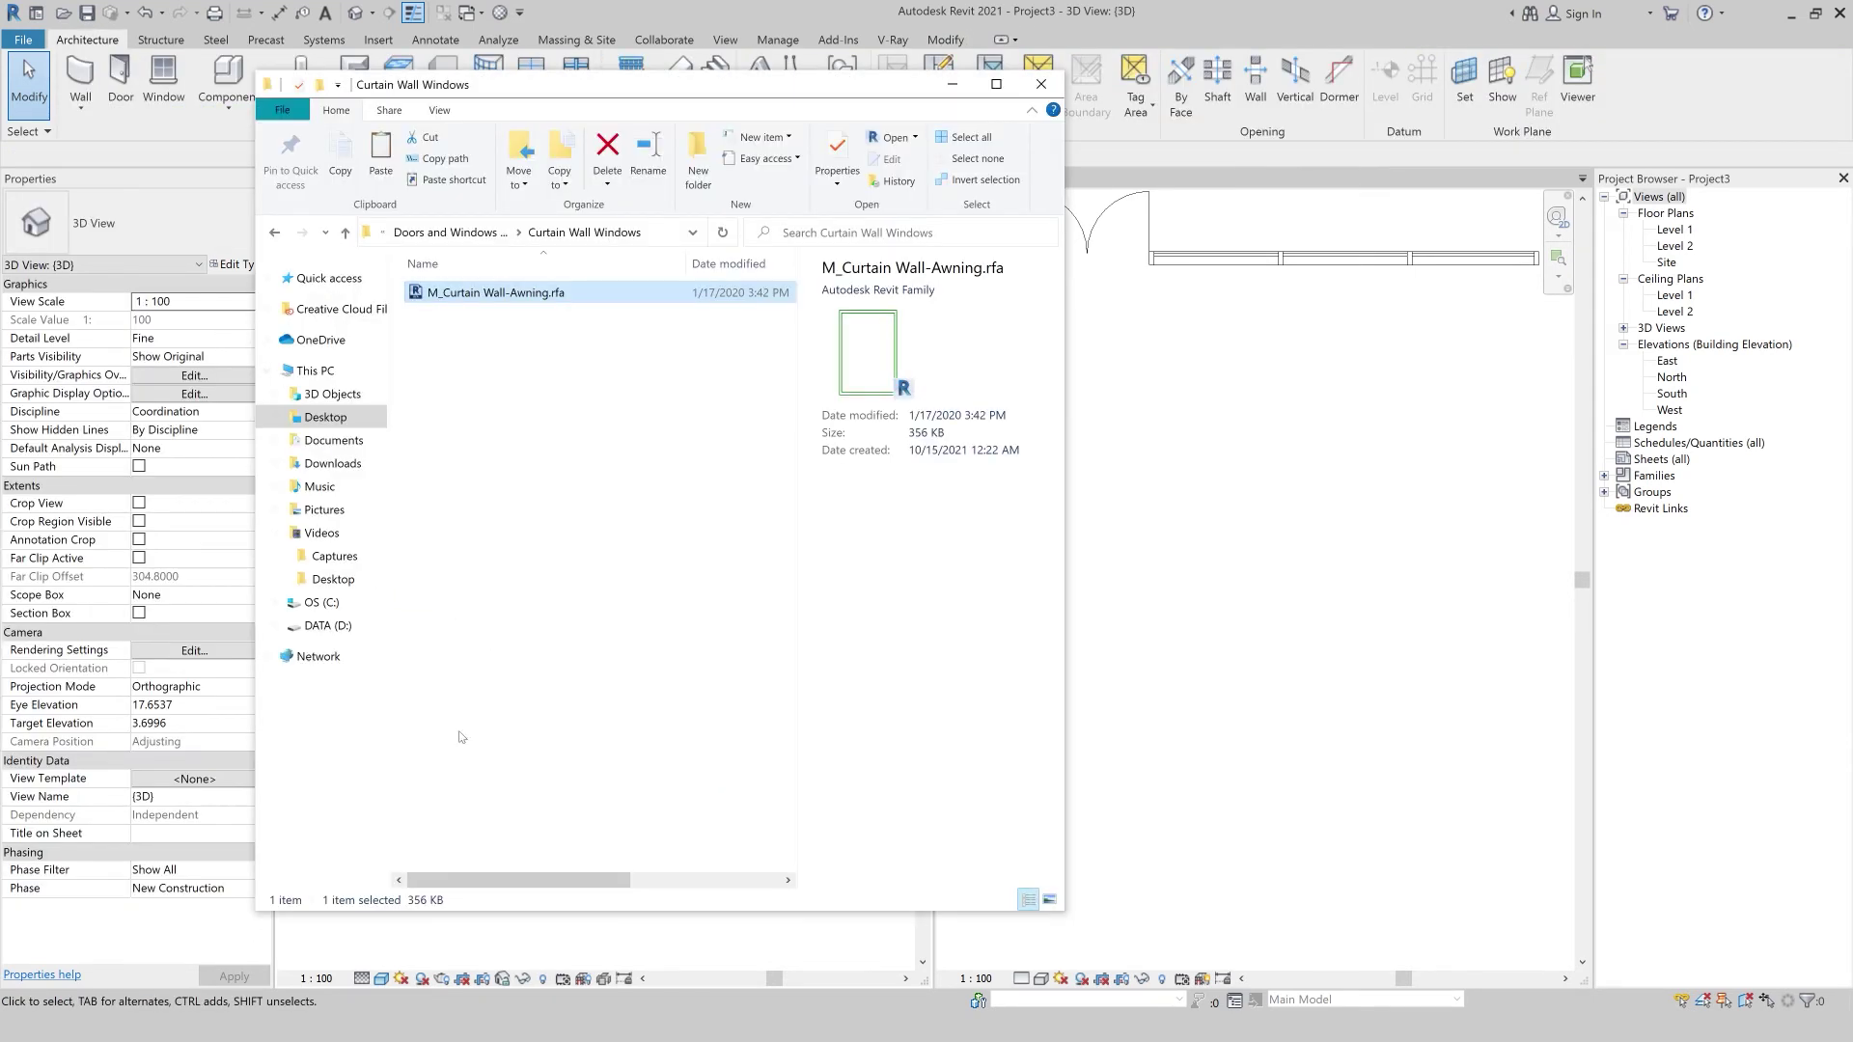
left_click(464, 232)
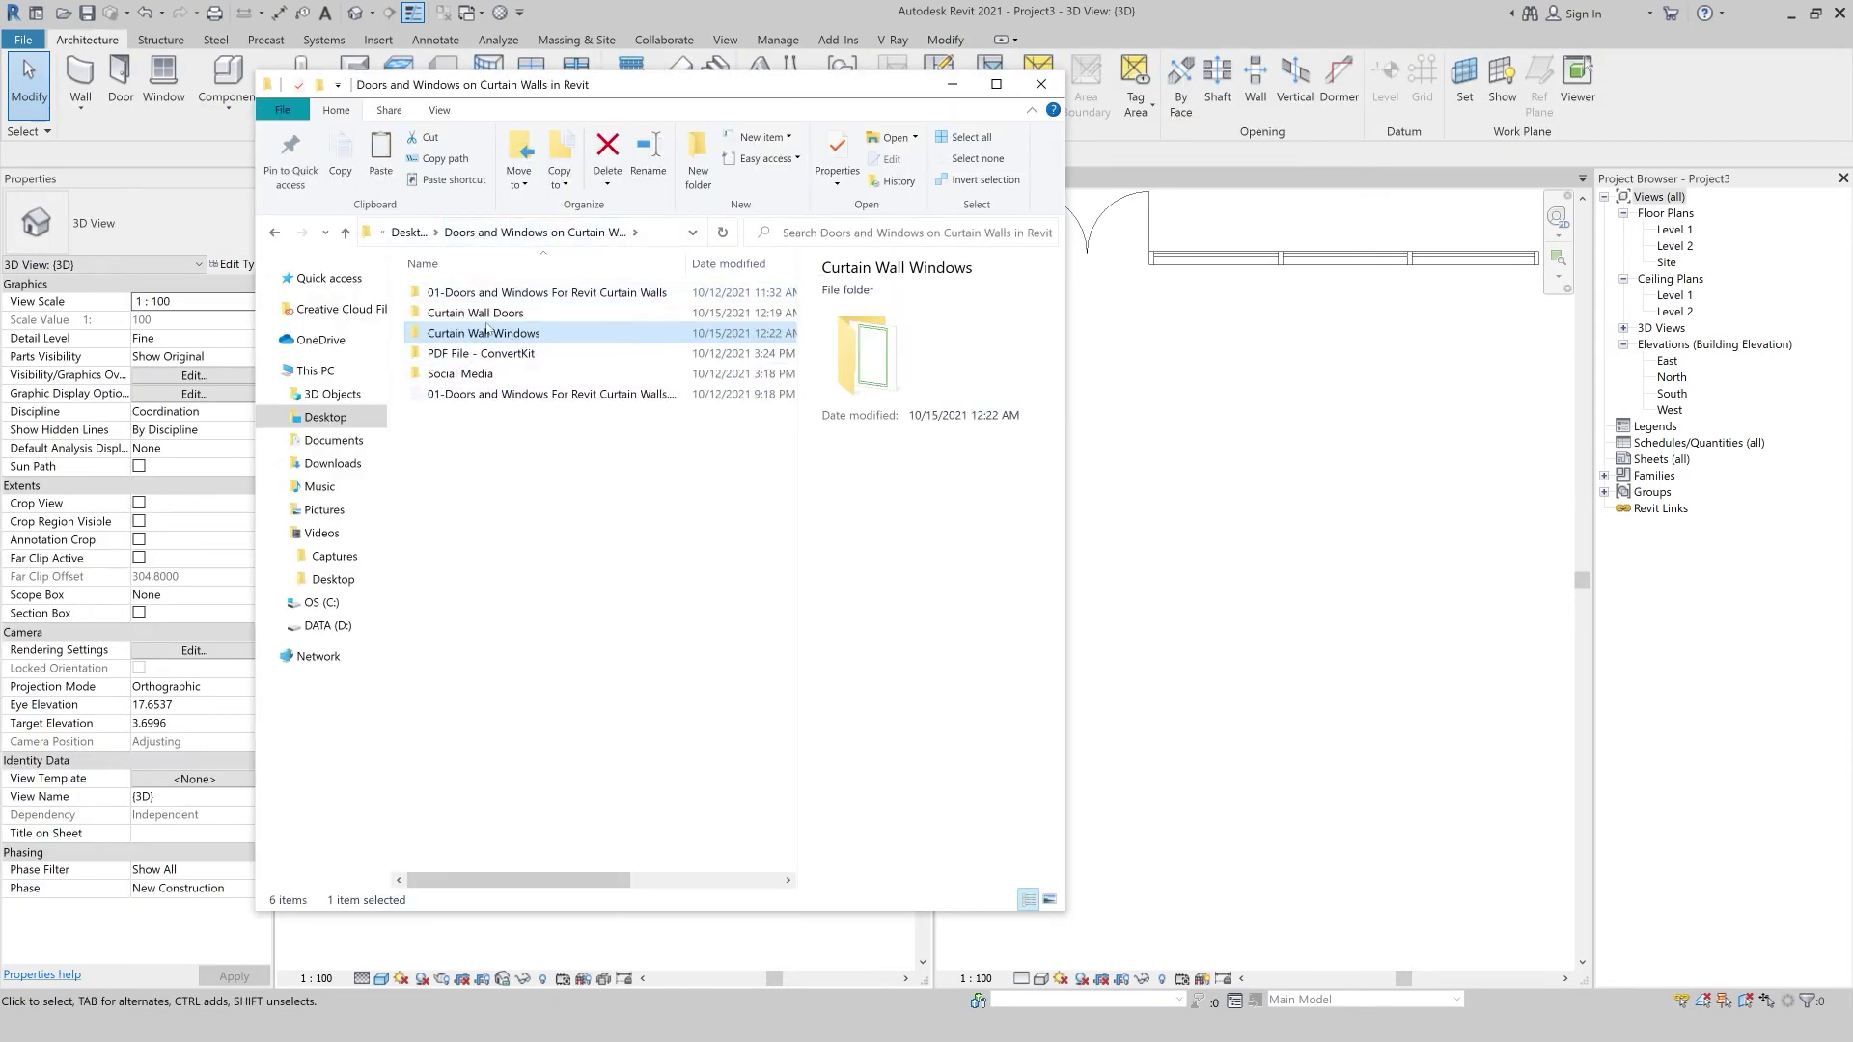
double_click(488, 293)
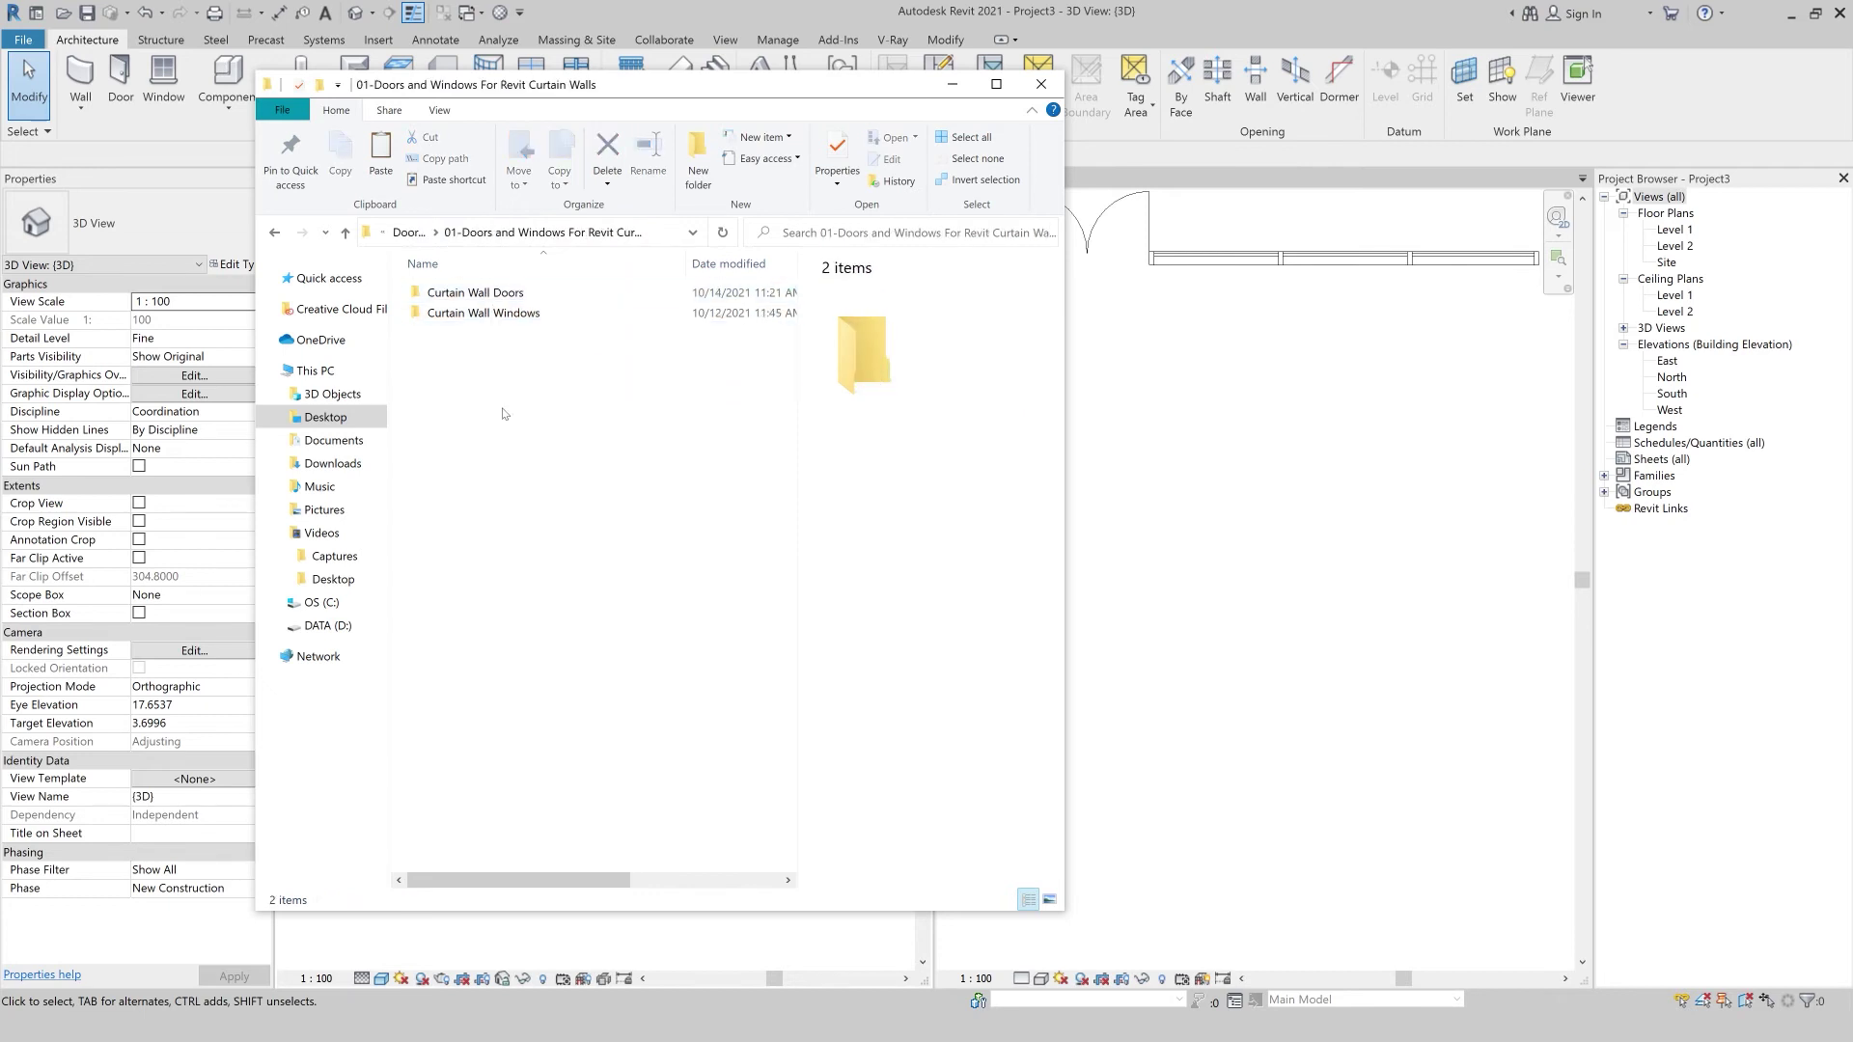
double_click(483, 292)
Show the families as extra large icons and open Revolving_Door_-_Curtain_Panel_14455.rfa, upgrading it.
right_click(553, 719)
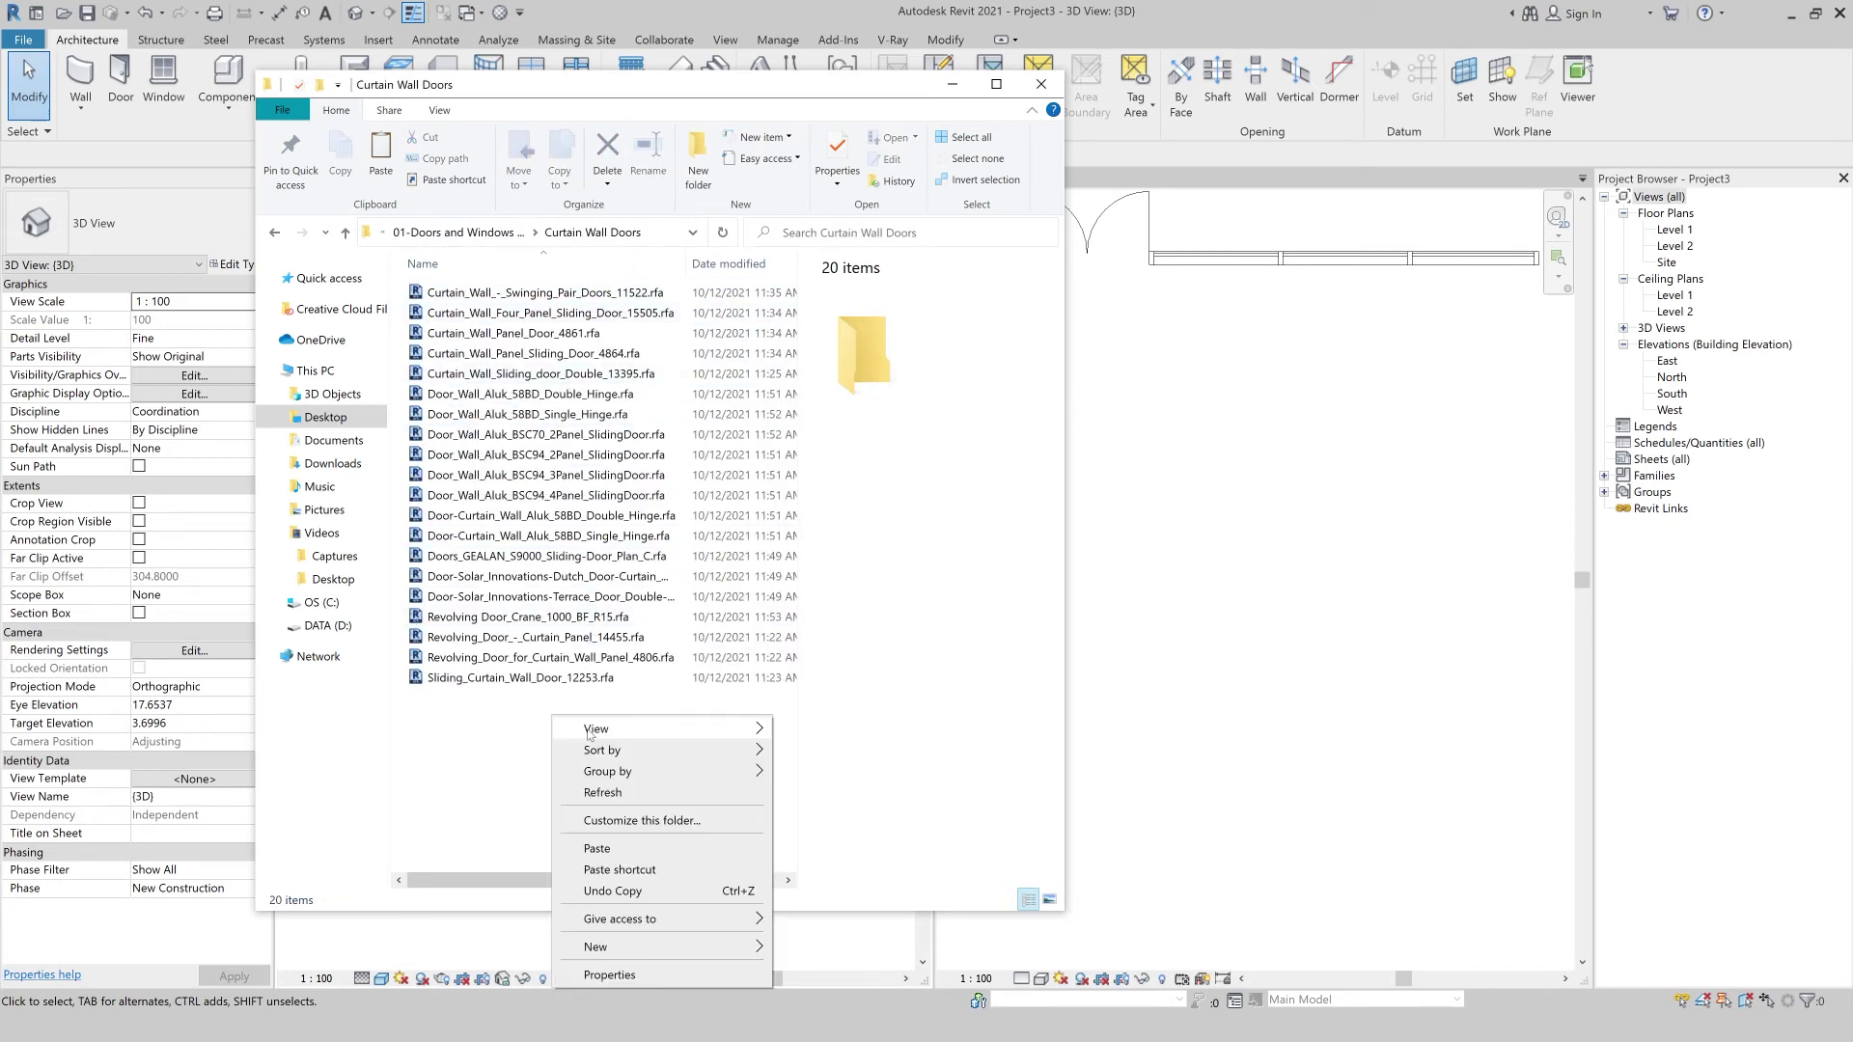
left_click(825, 729)
scroll(713, 778, "down", 5)
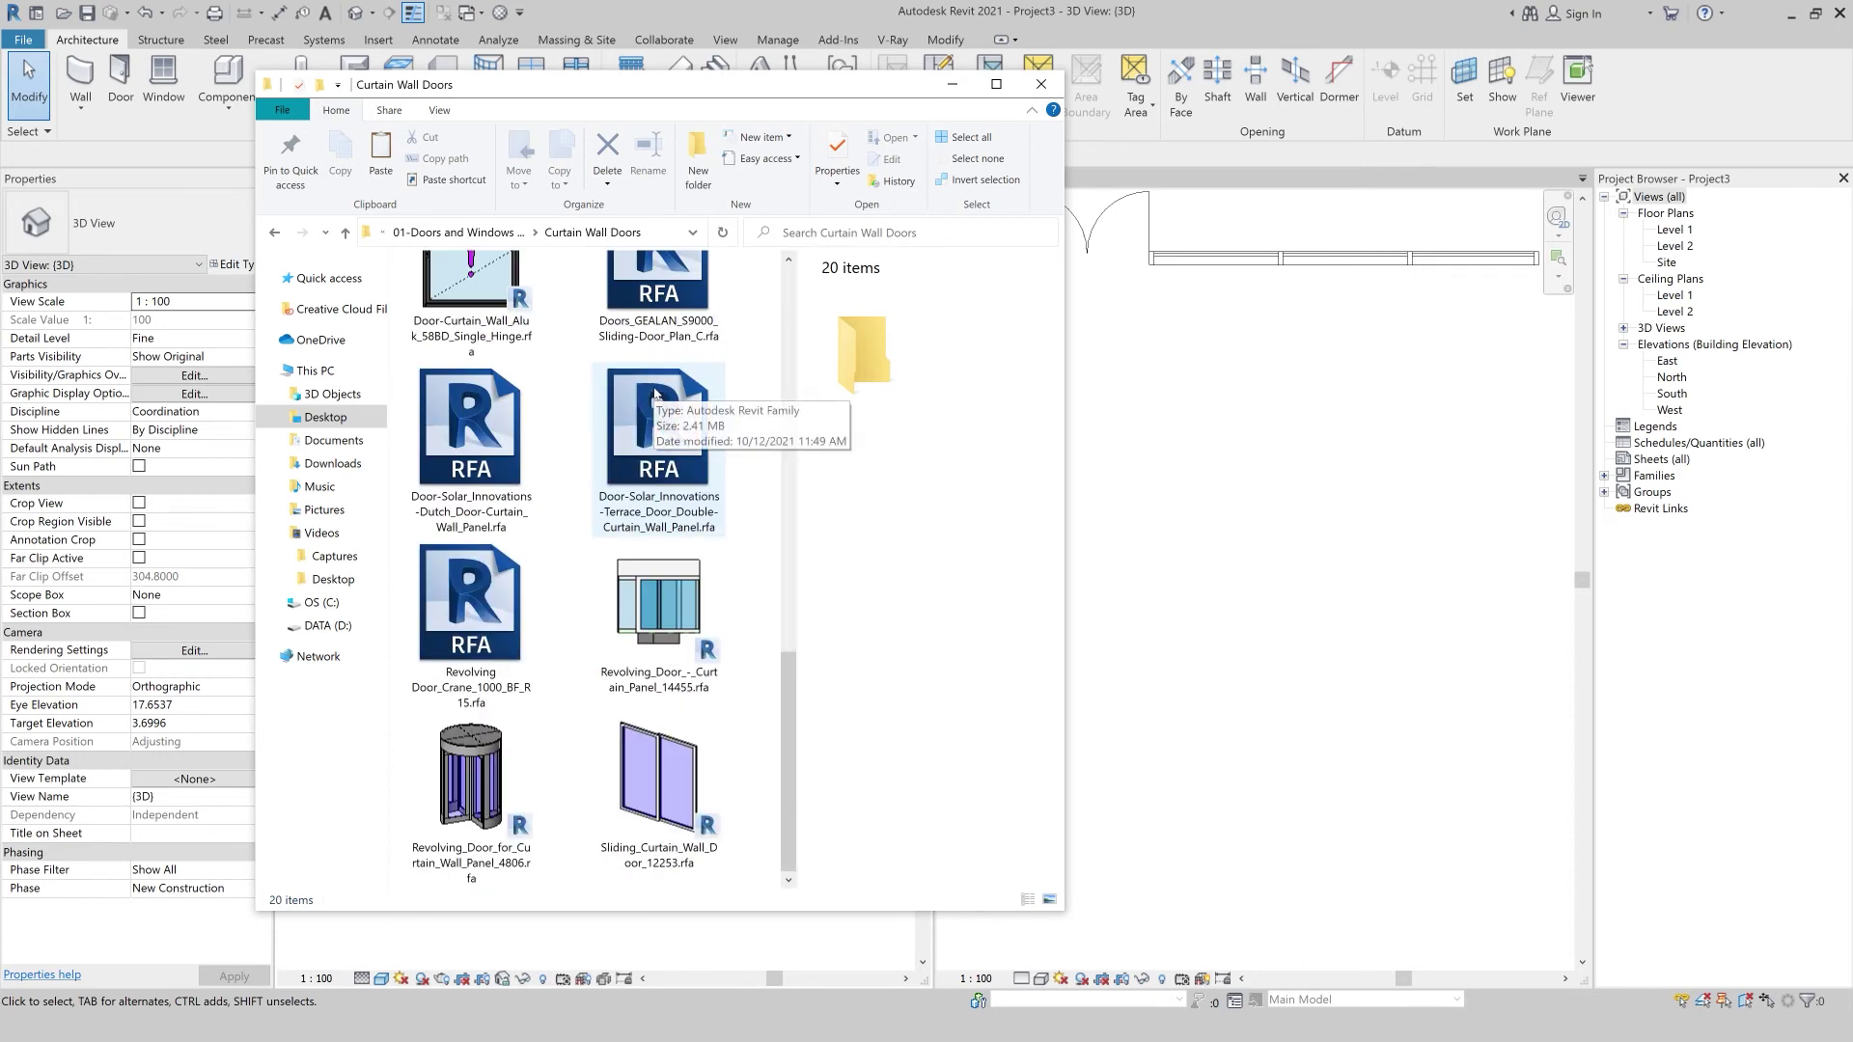
double_click(660, 617)
left_click(706, 511)
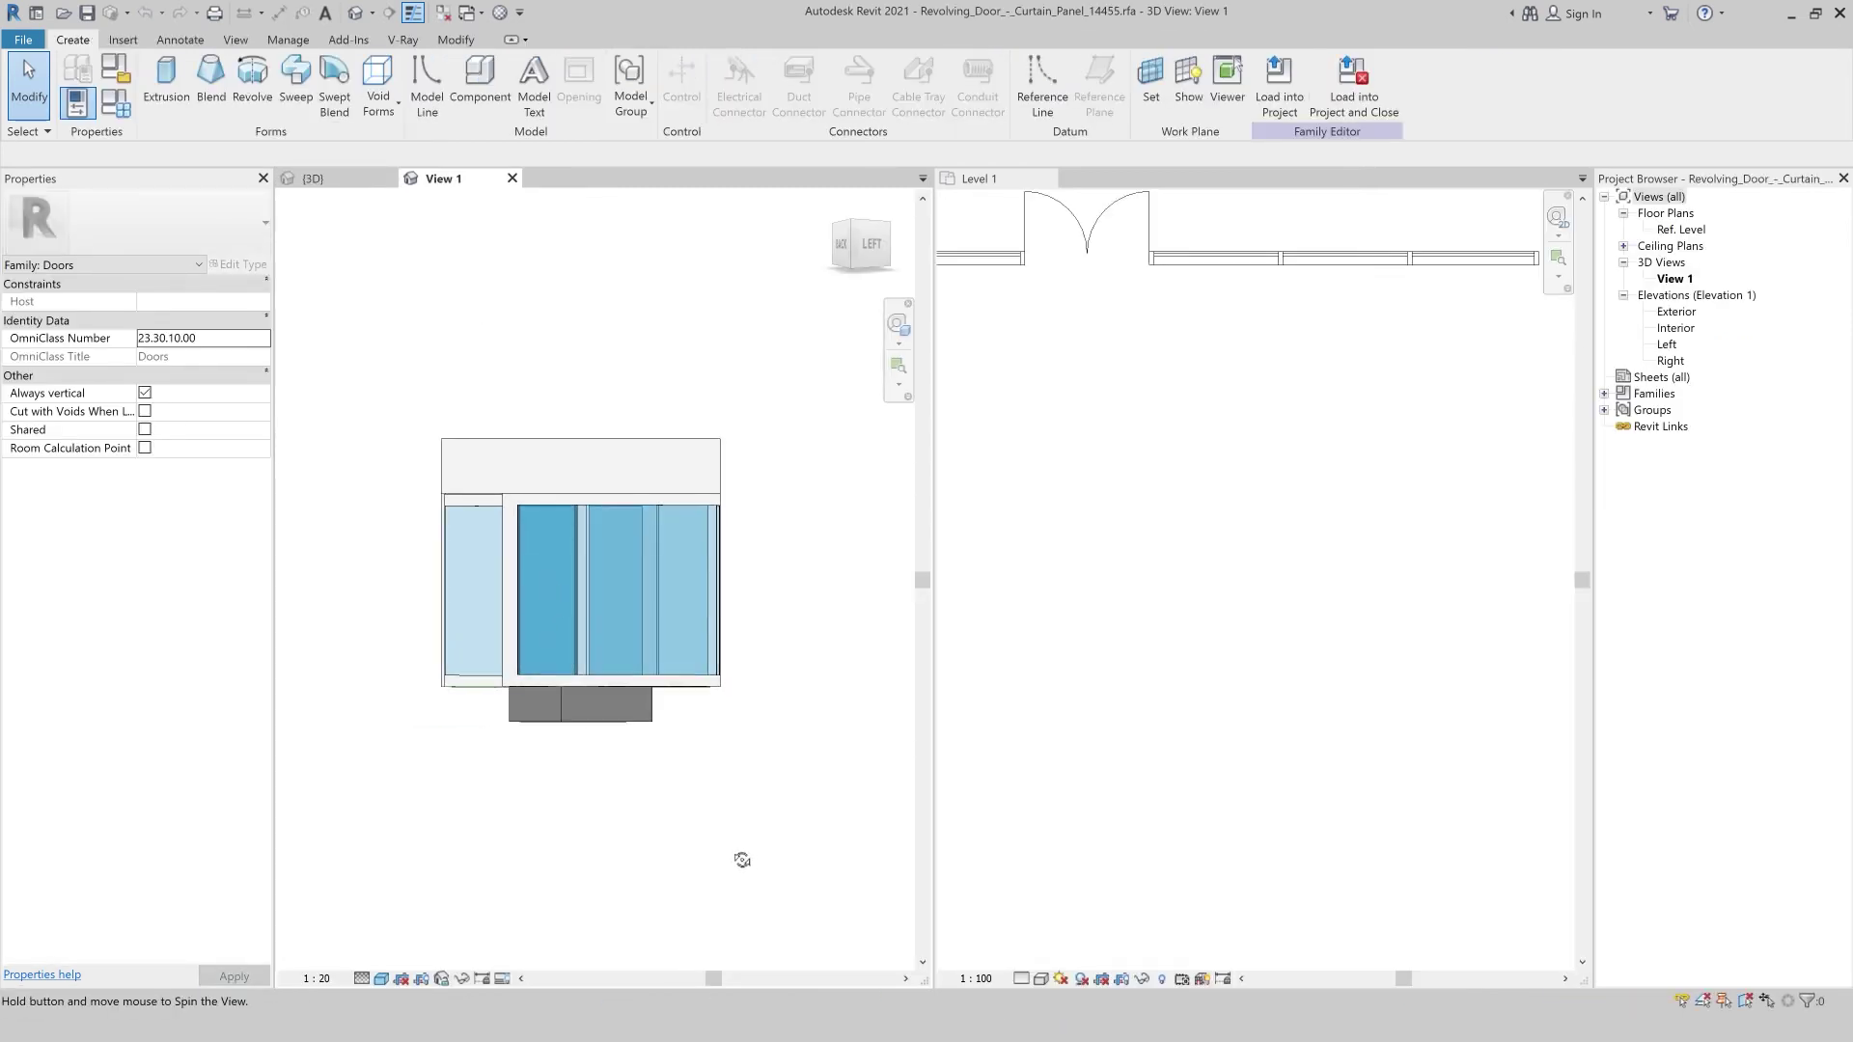
Load the revolving door family into Project3 and close its family view.
middle_click_drag(740, 856, 571, 910, "shift")
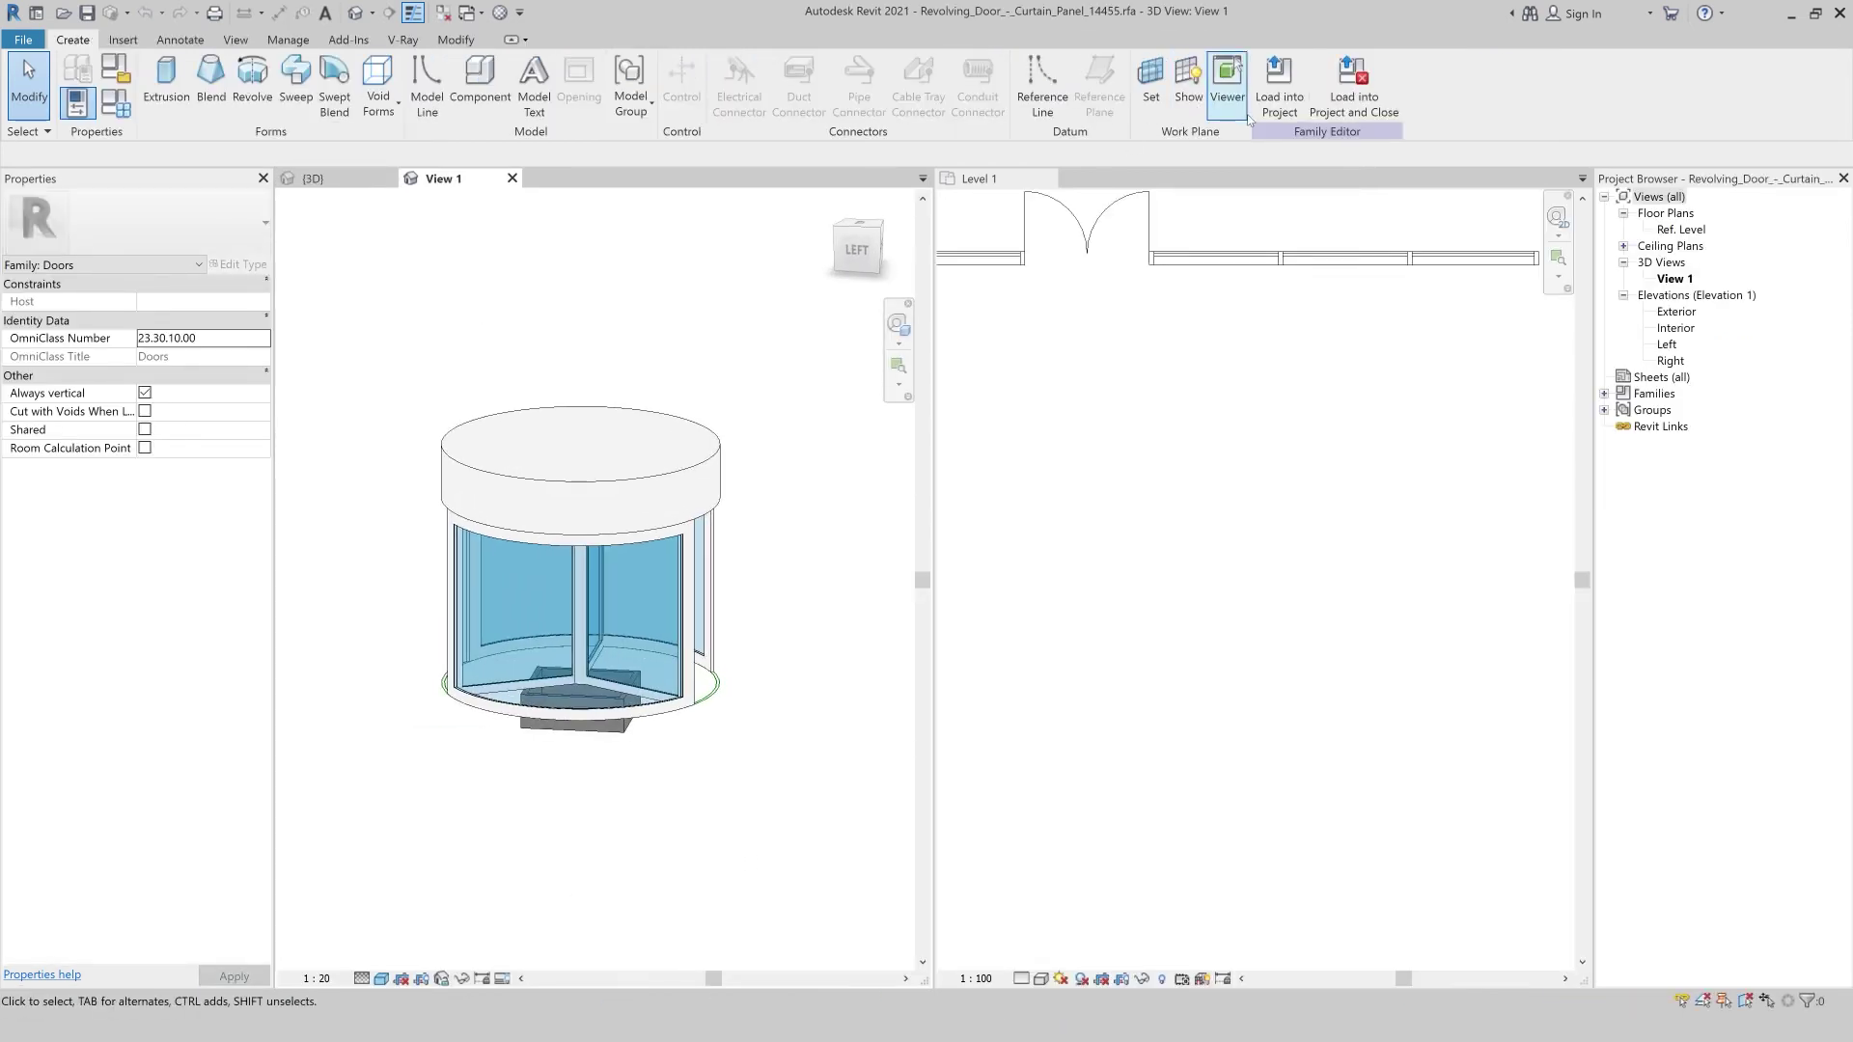
left_click(1280, 87)
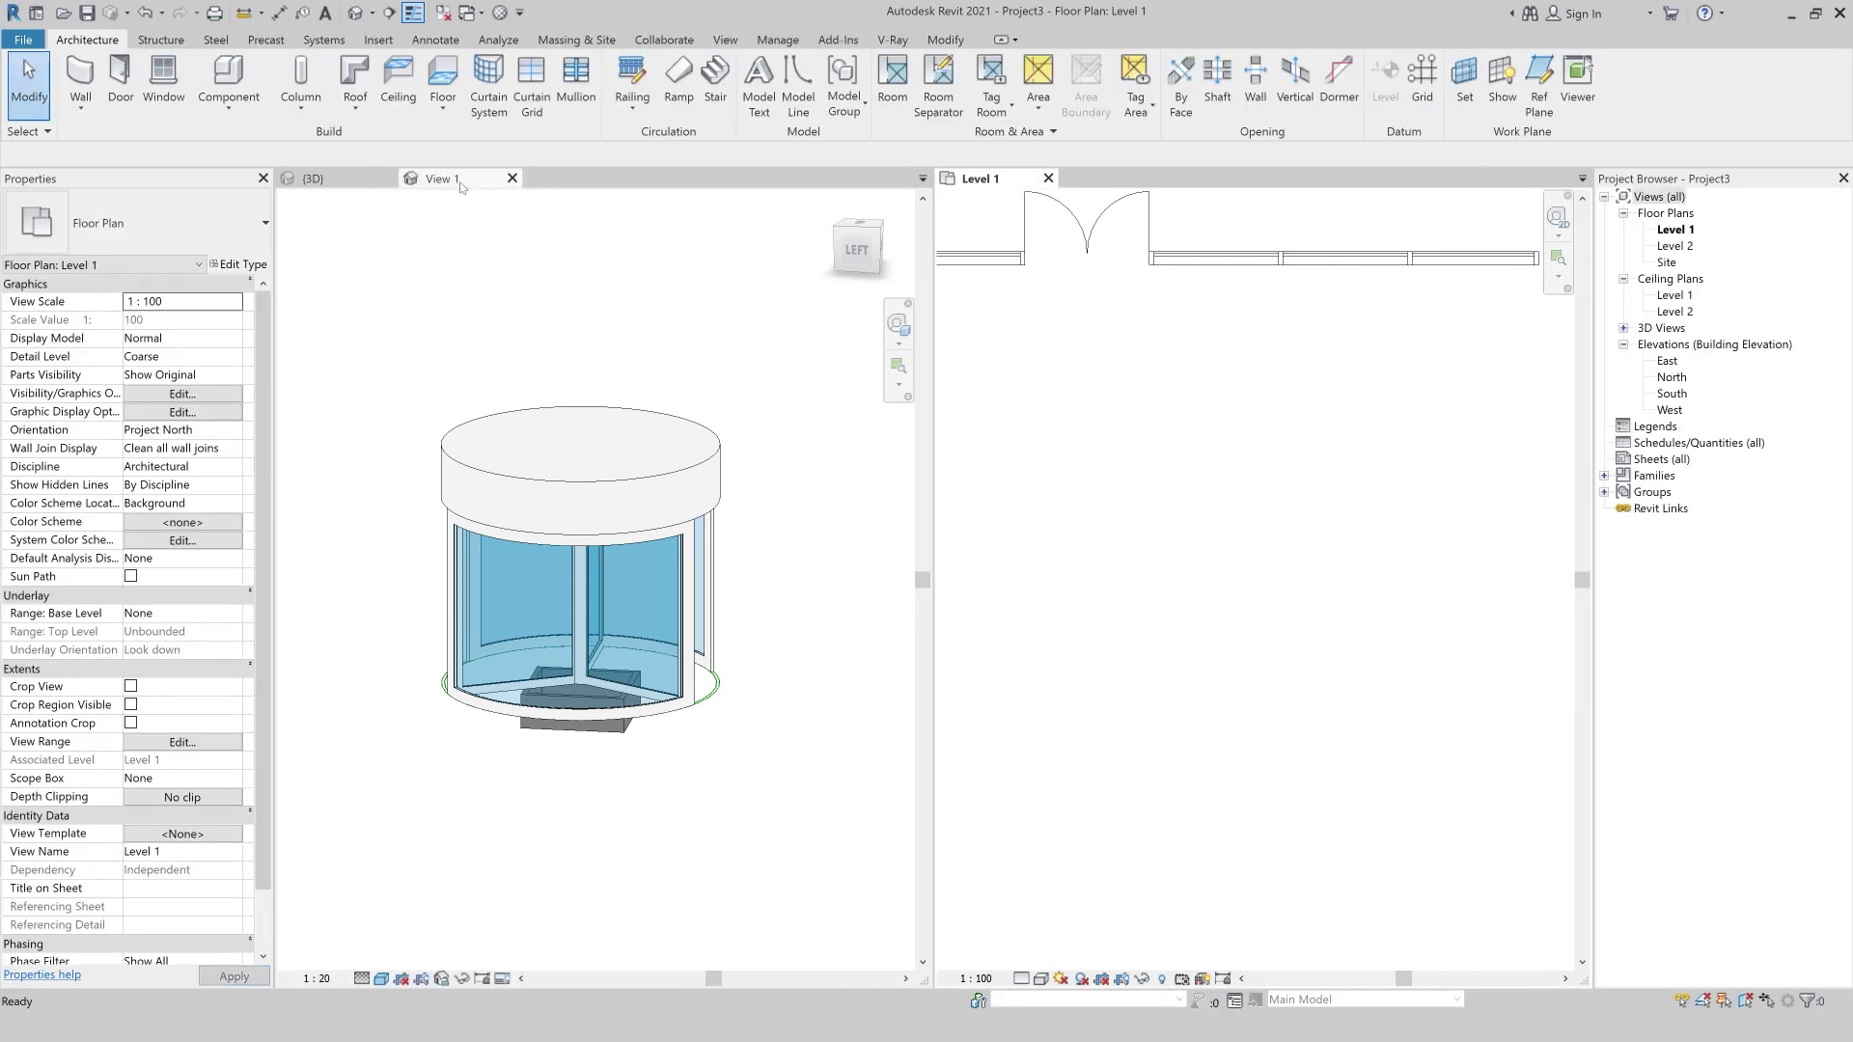
left_click(511, 178)
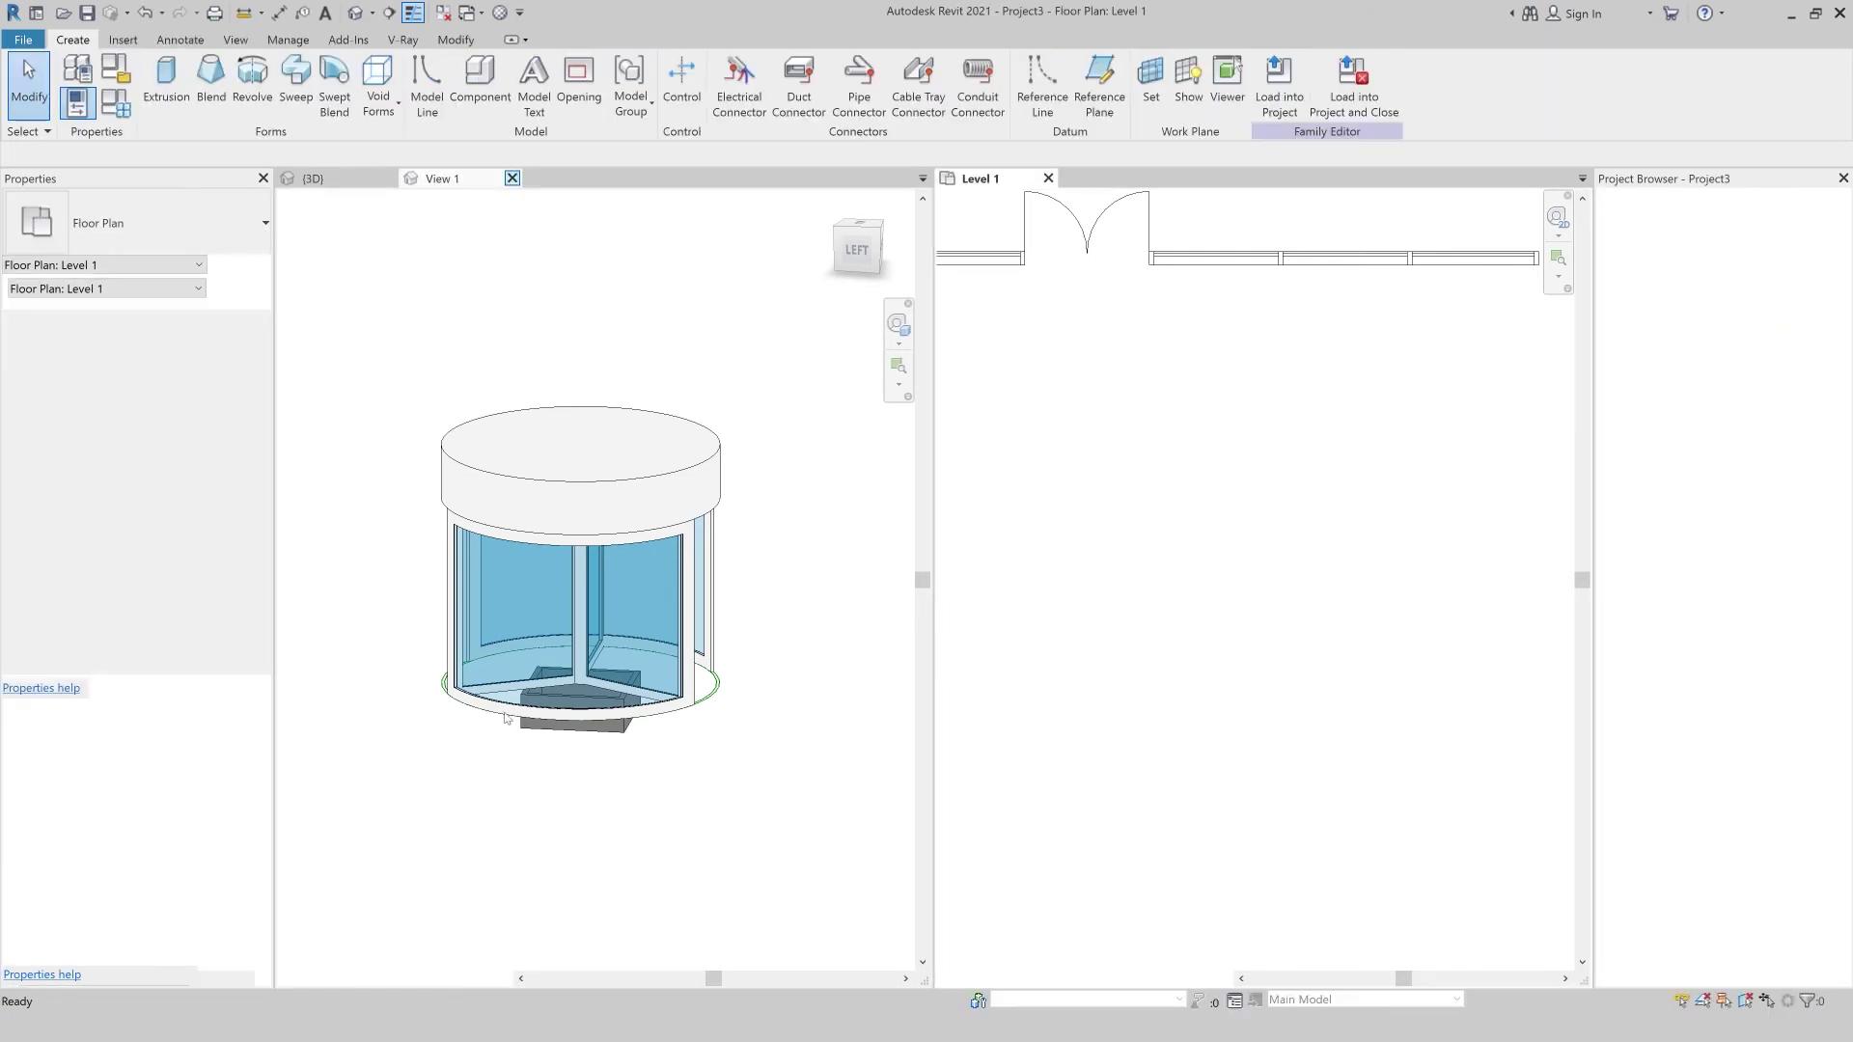
scroll(367, 566, "up", 2)
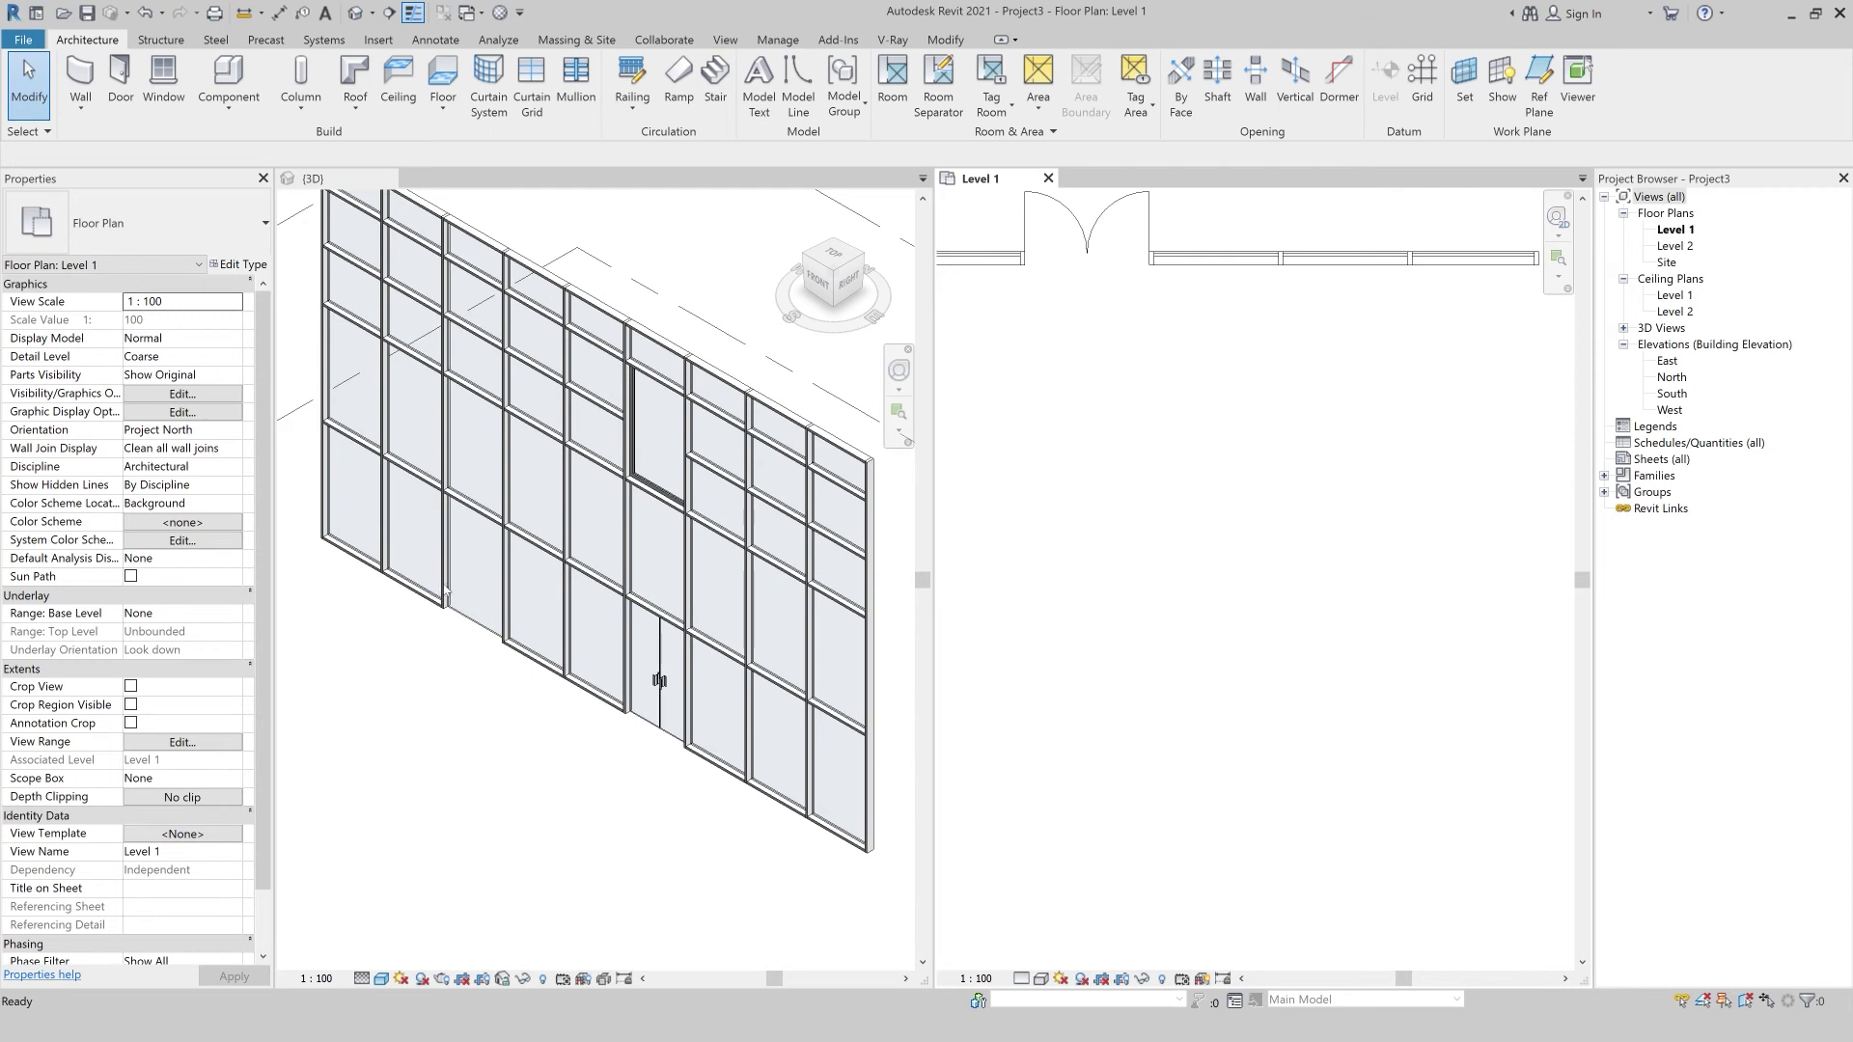
Delete the lower-left vertical mullion and the bottom mullion beneath the opening.
left_click(447, 591)
left_click(446, 591)
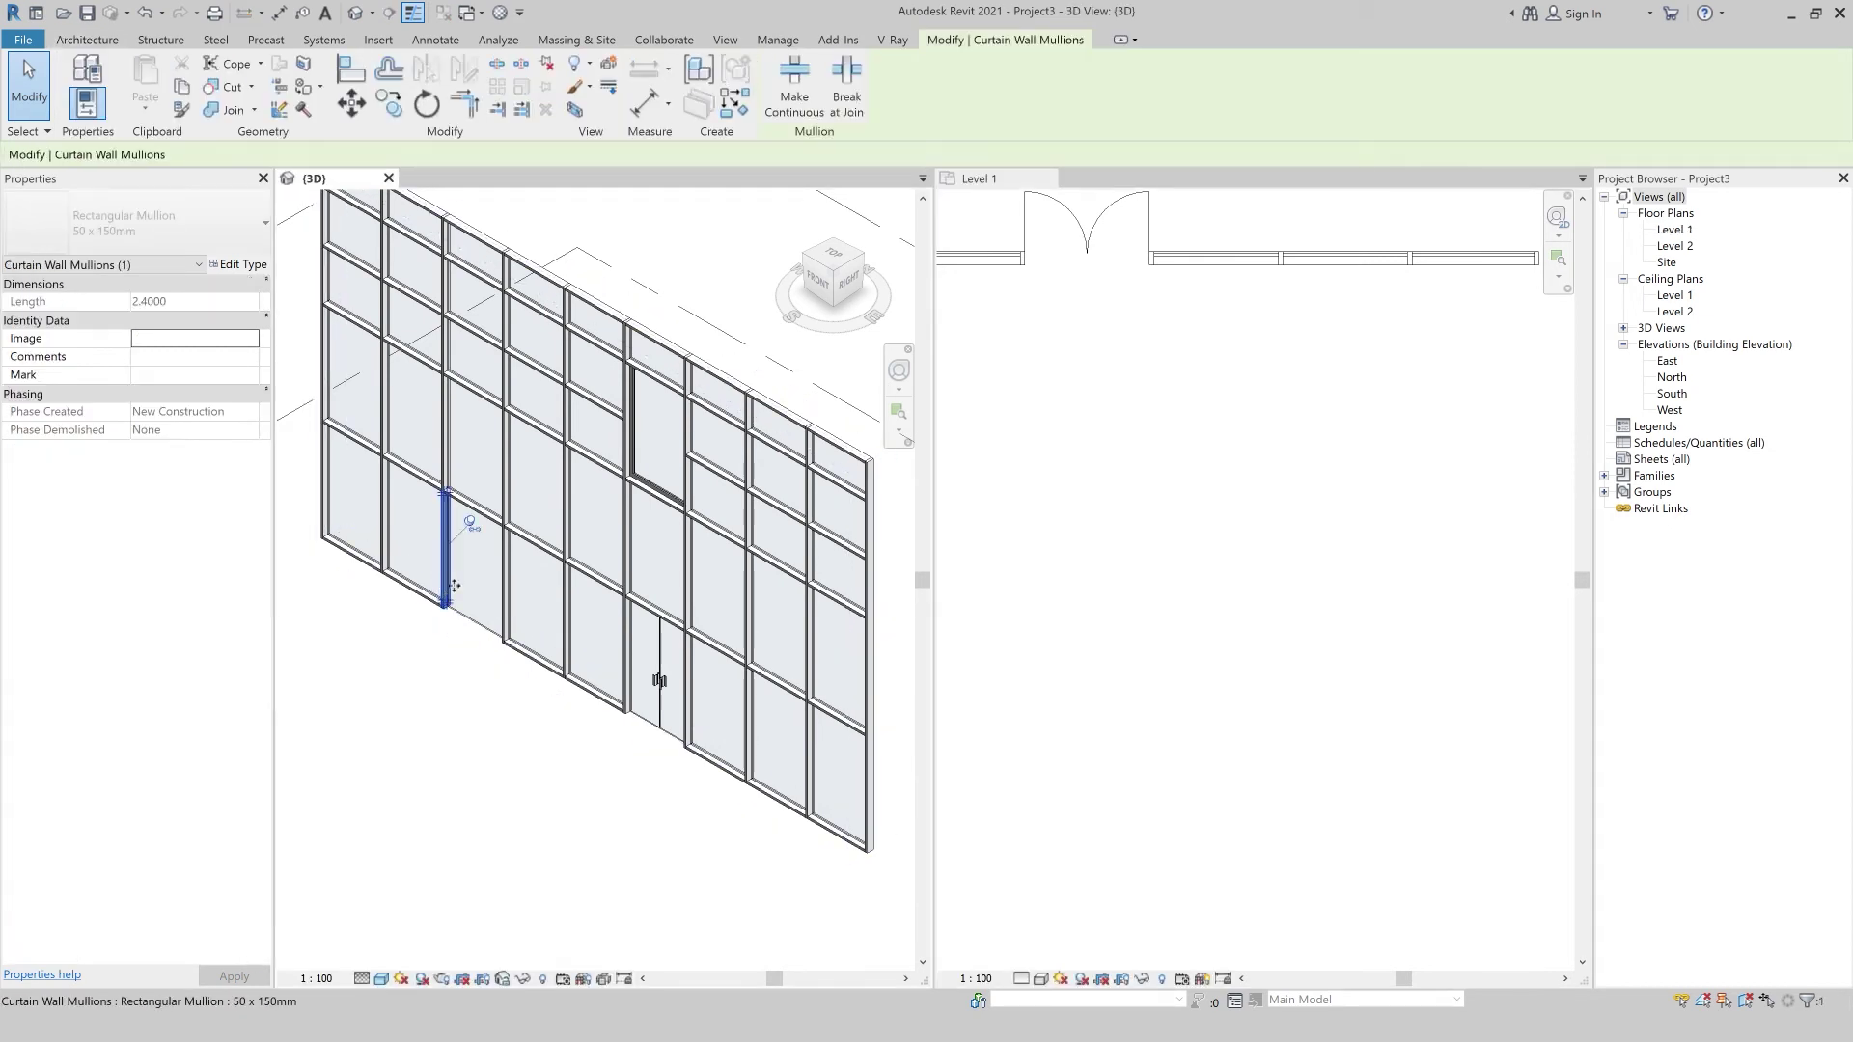
key("Delete")
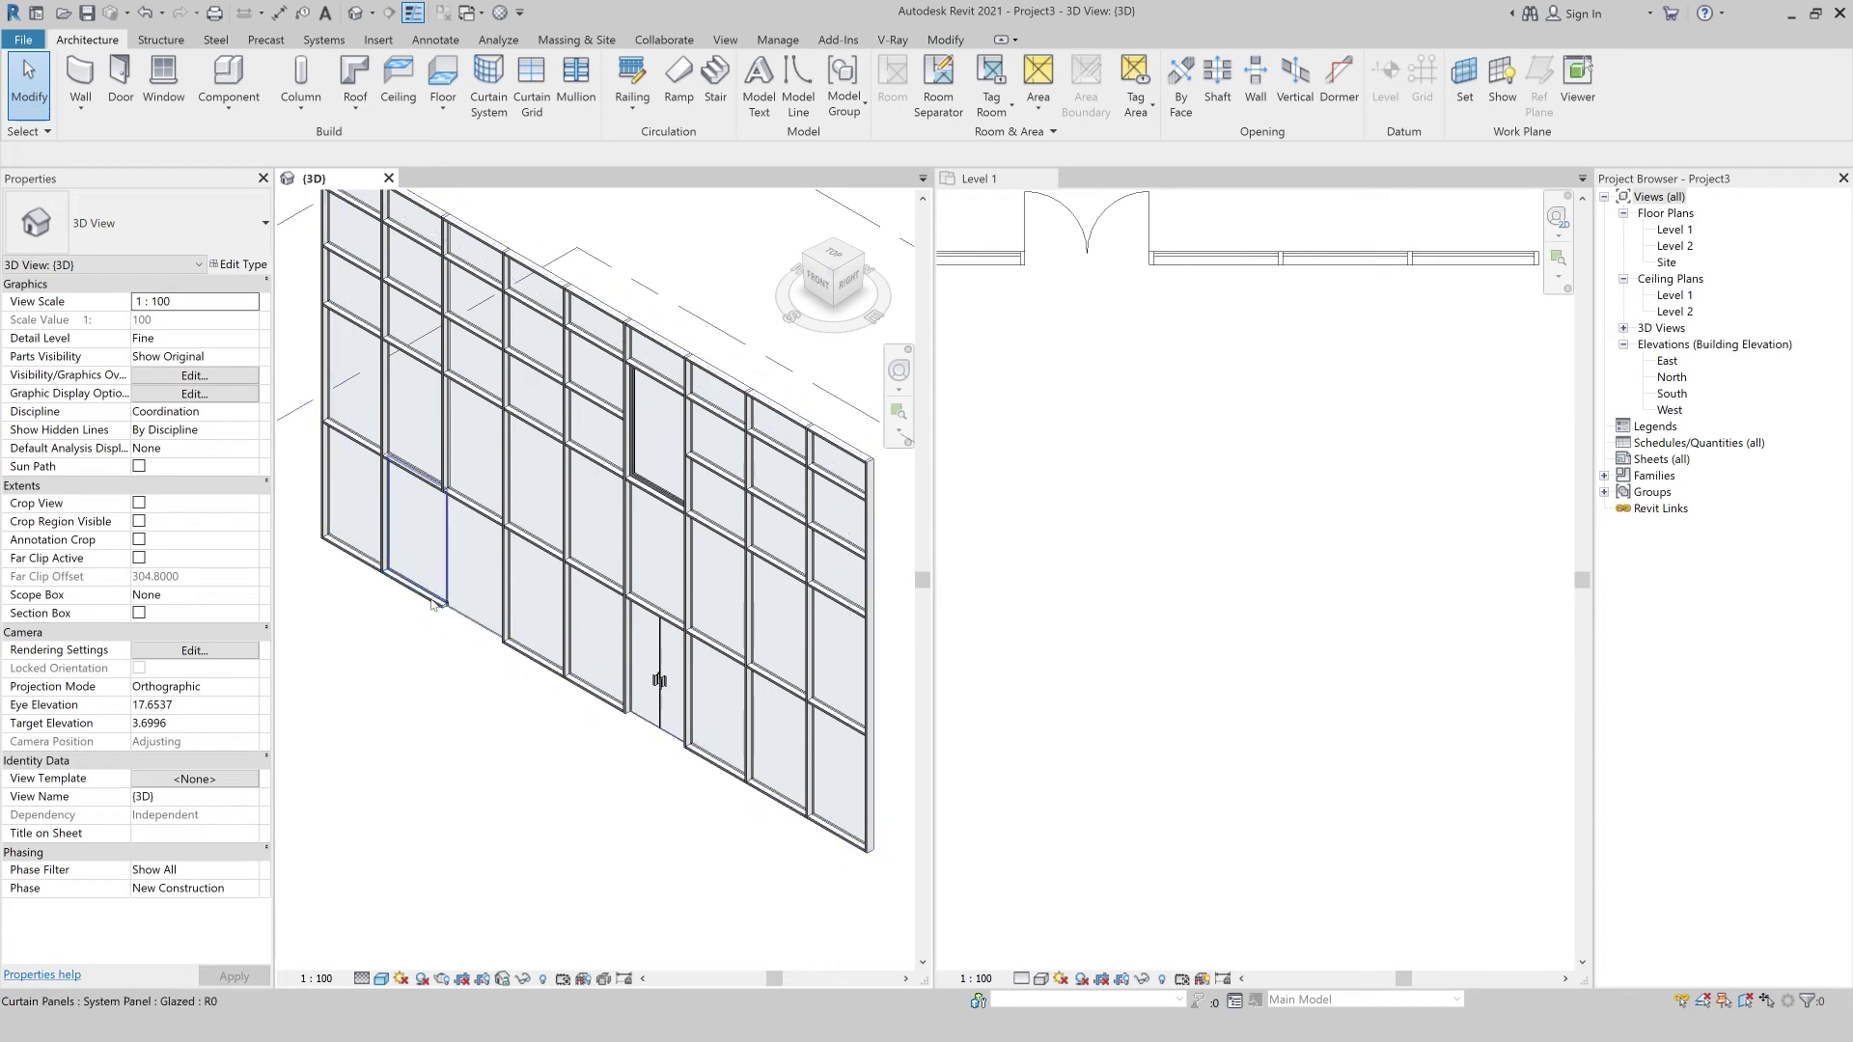
left_click(432, 604)
key("Tab")
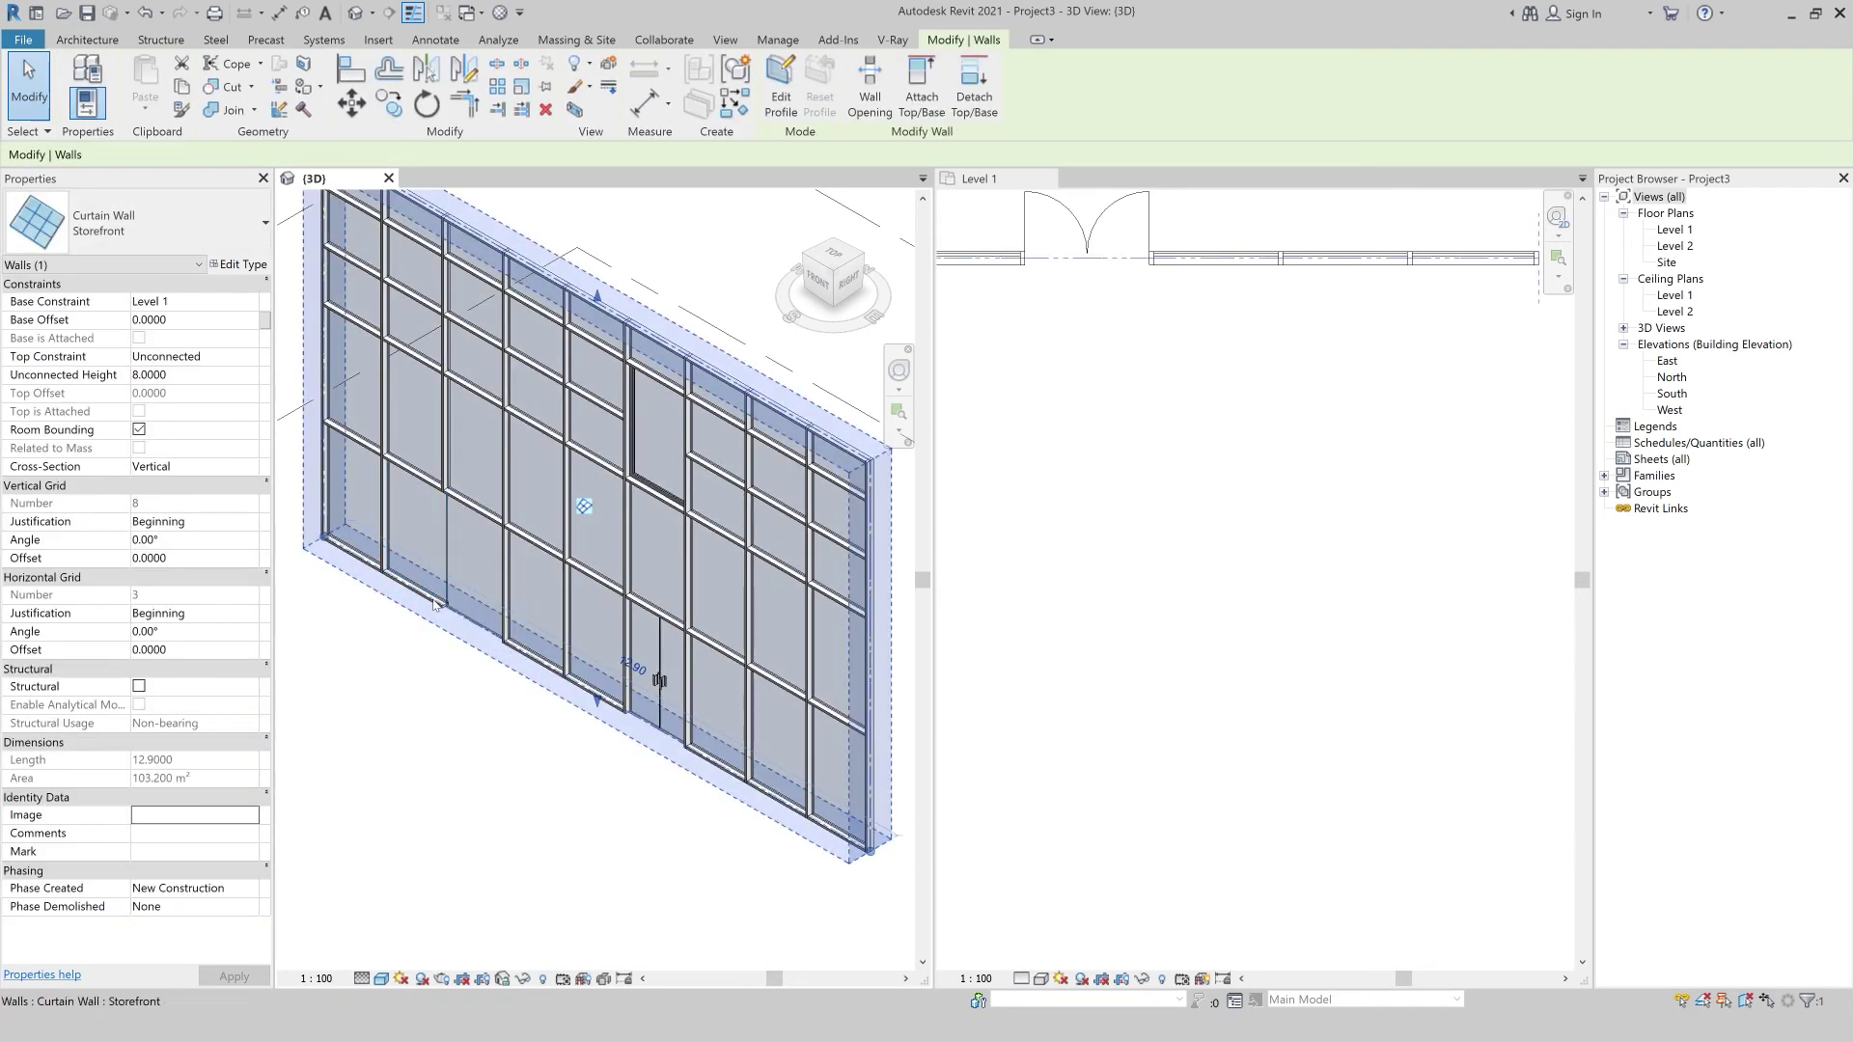
left_click(429, 597)
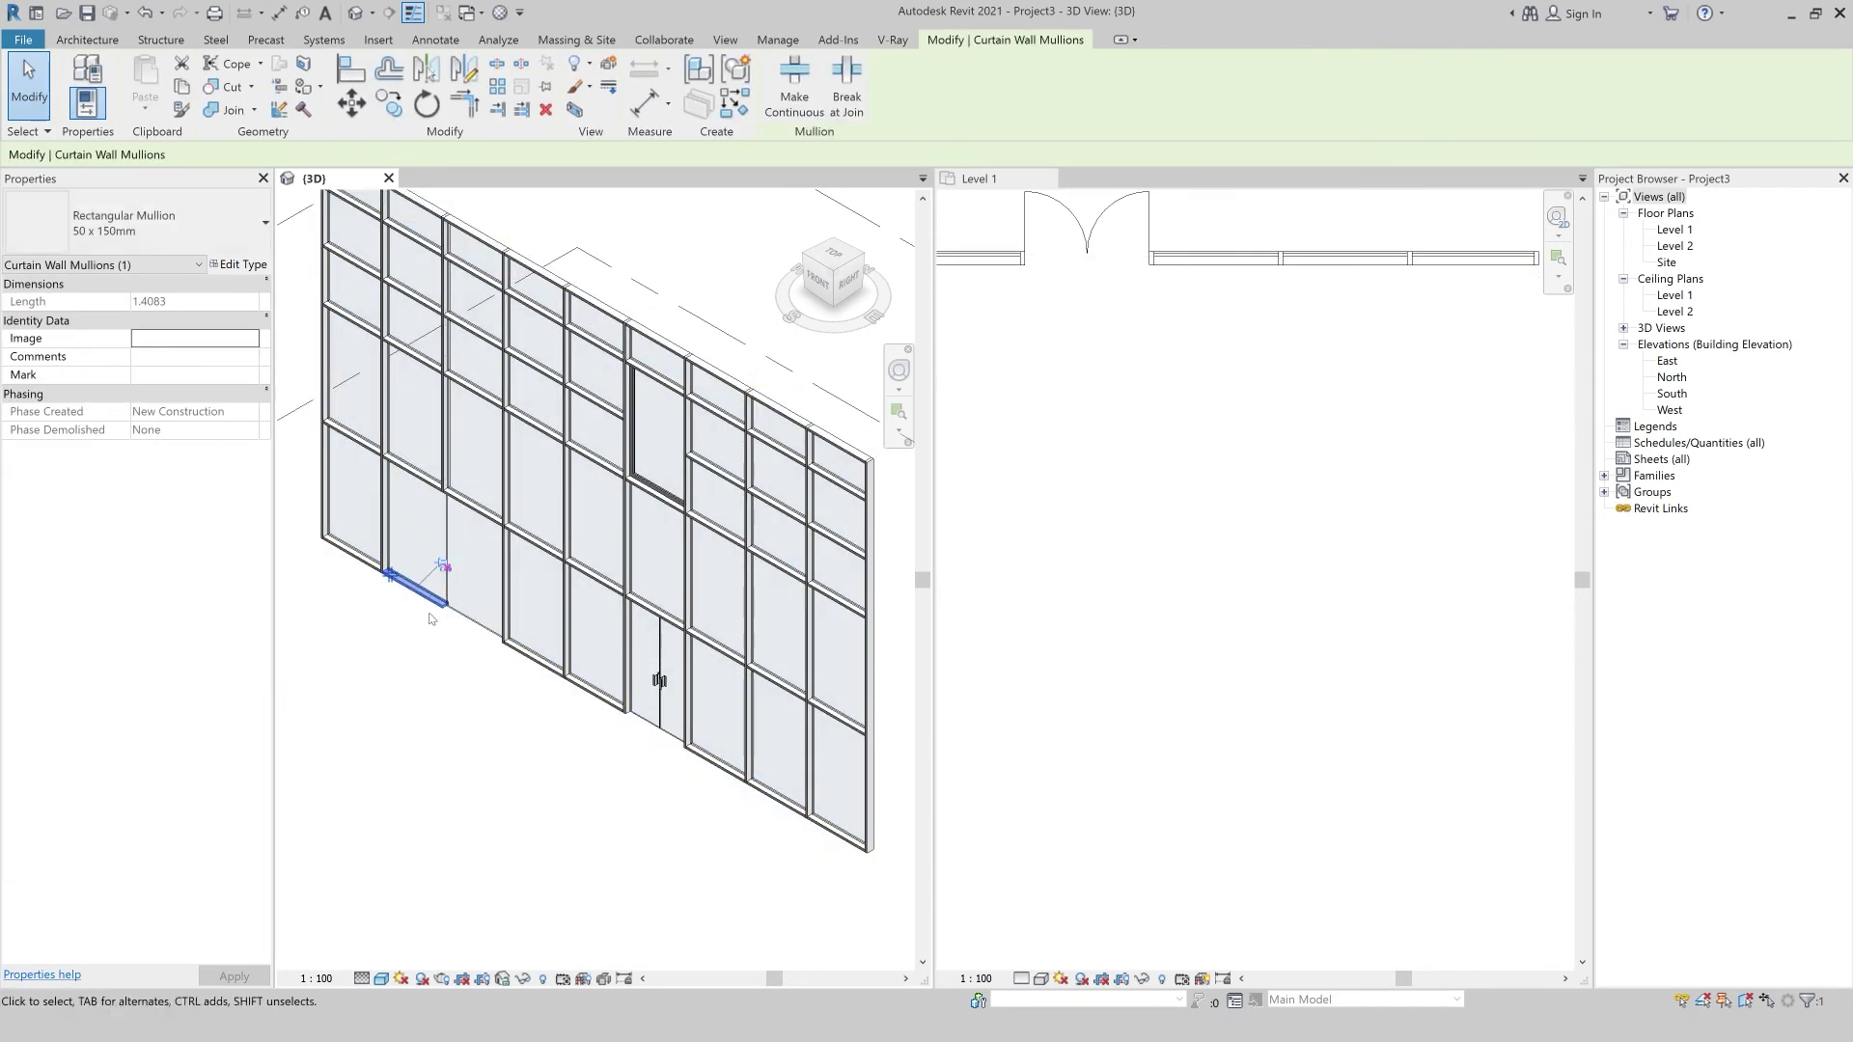
key("Delete")
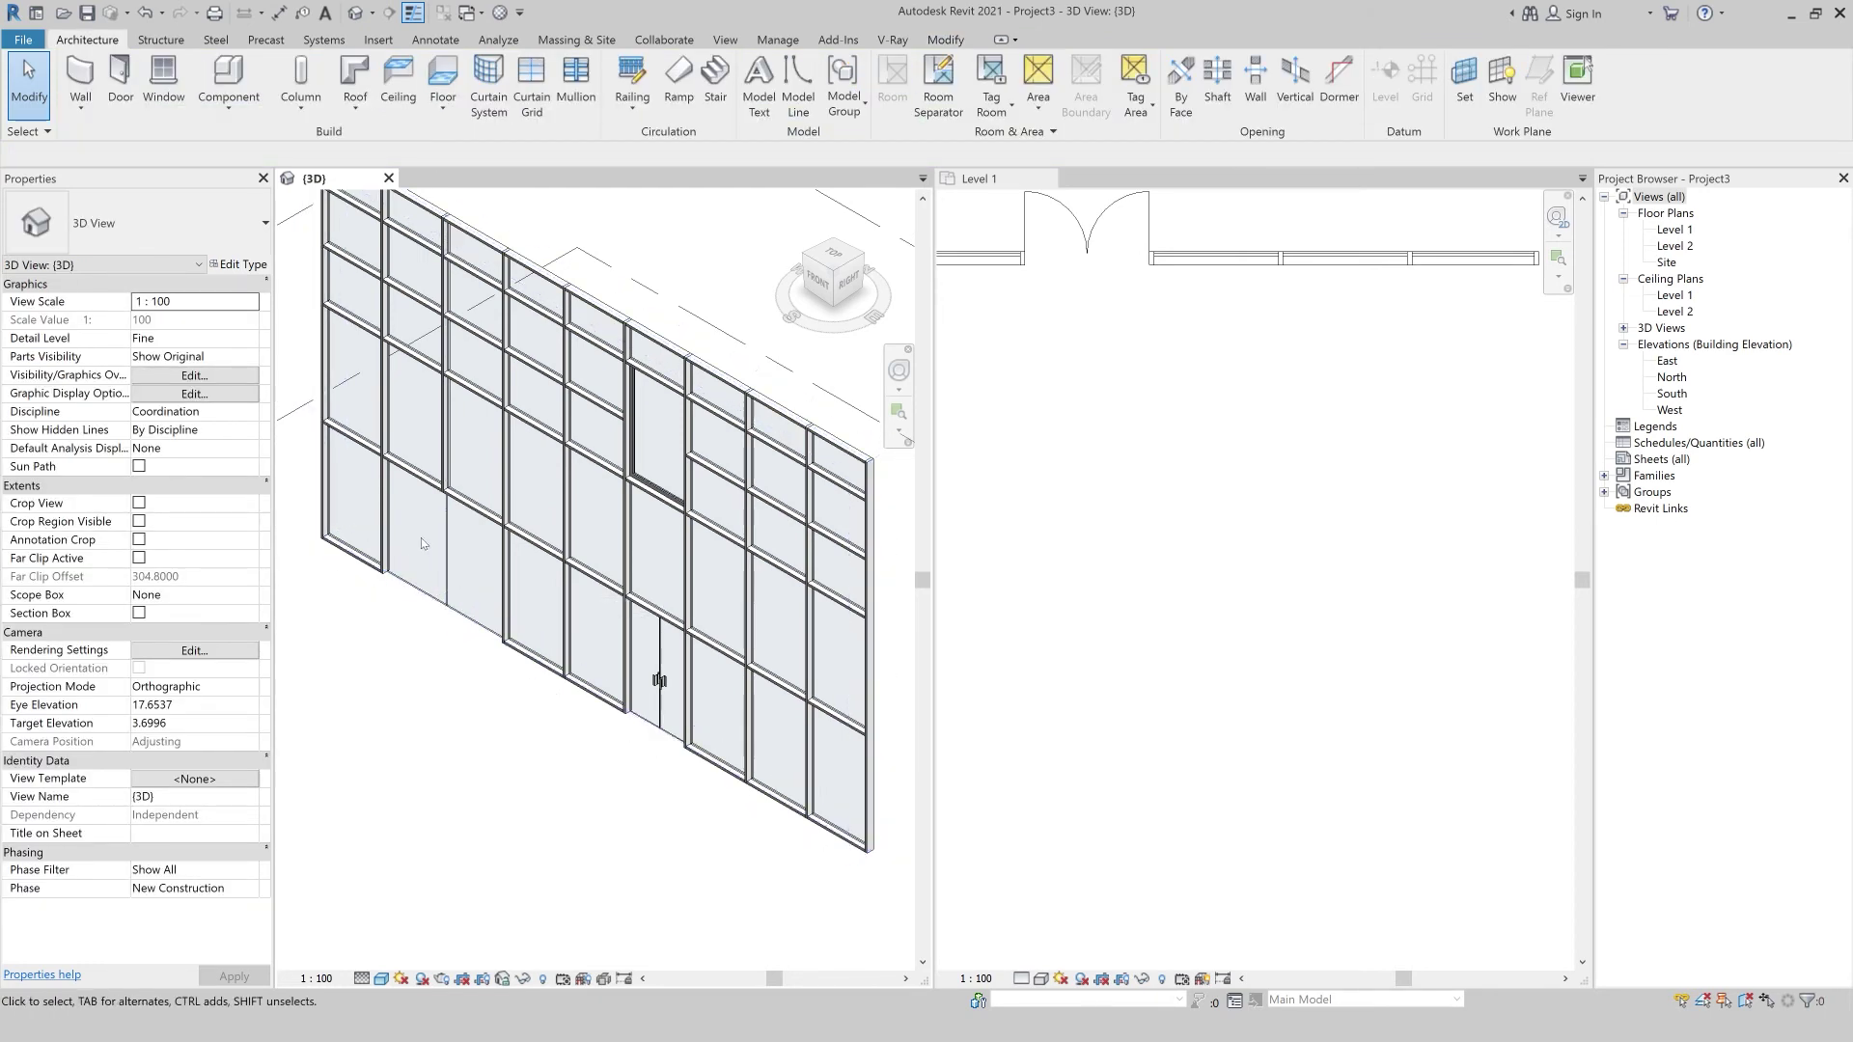
Remove the lower segment of the grid line between the lower-left panels.
left_click(447, 557)
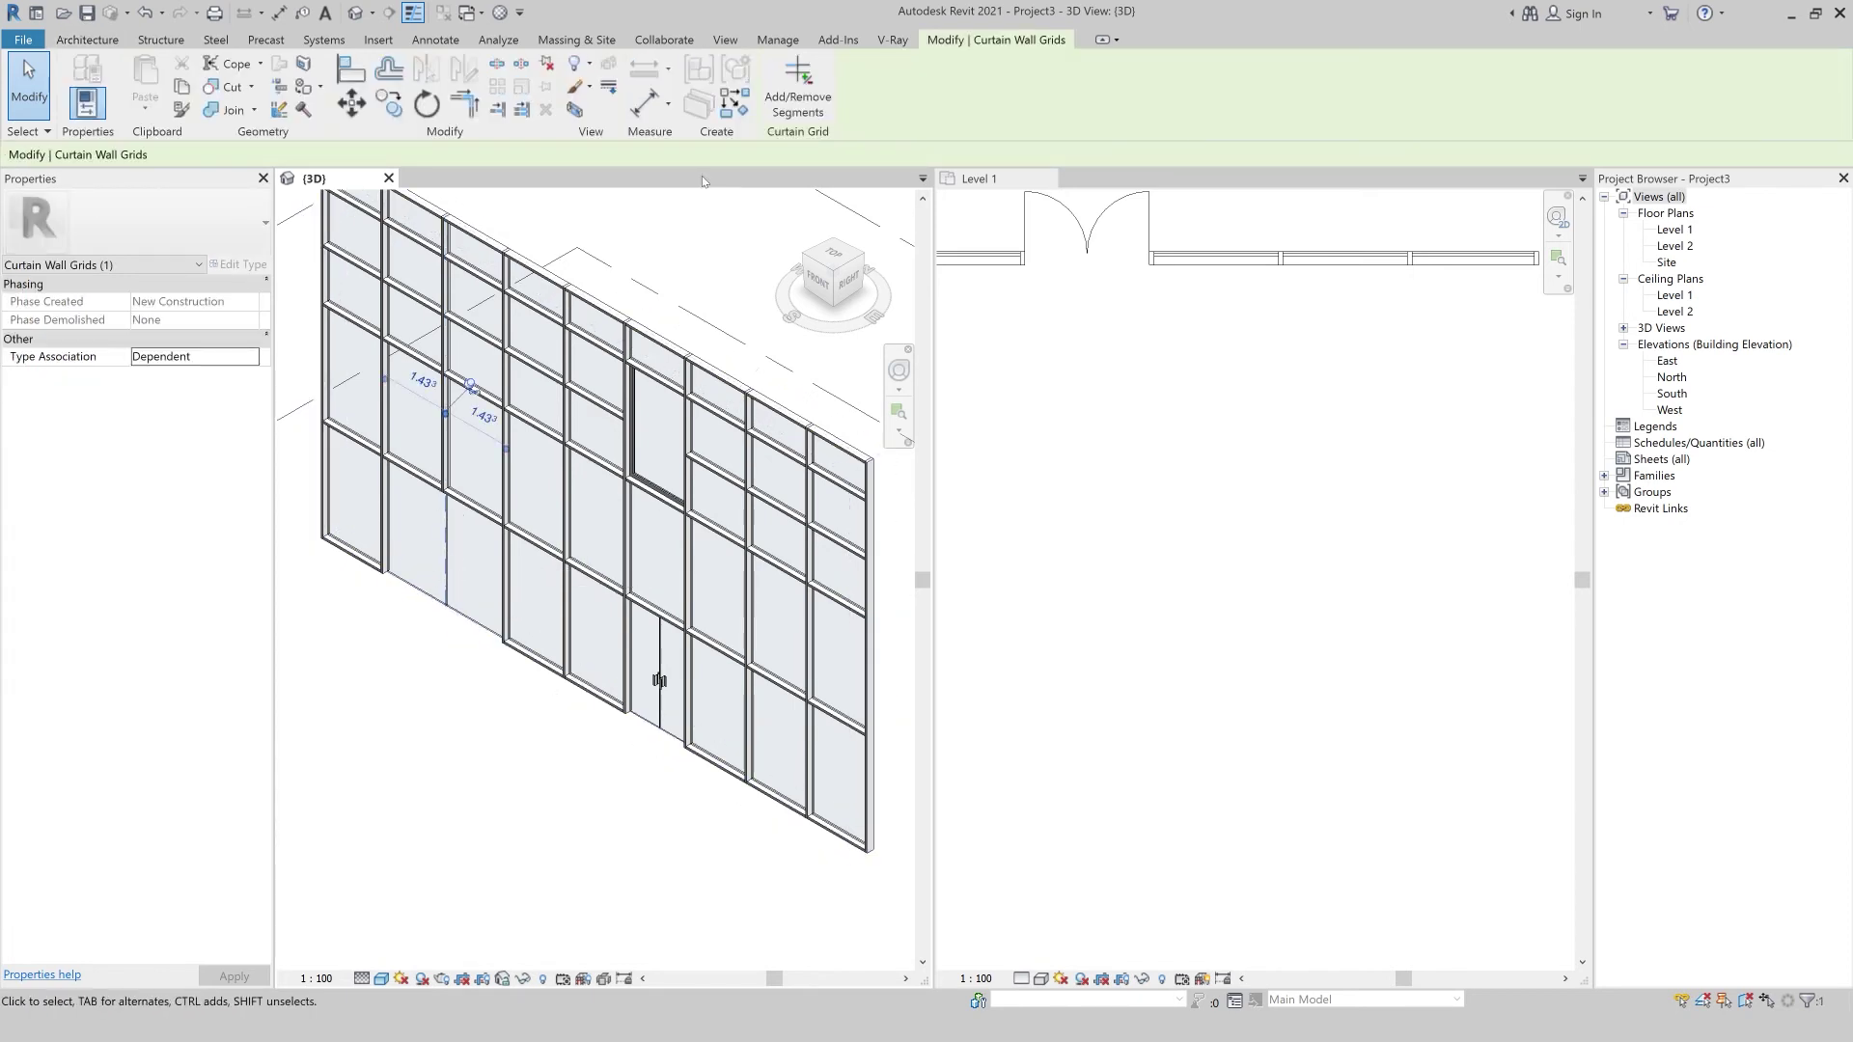
left_click(802, 117)
left_click(446, 601)
key("Escape")
key("Escape")
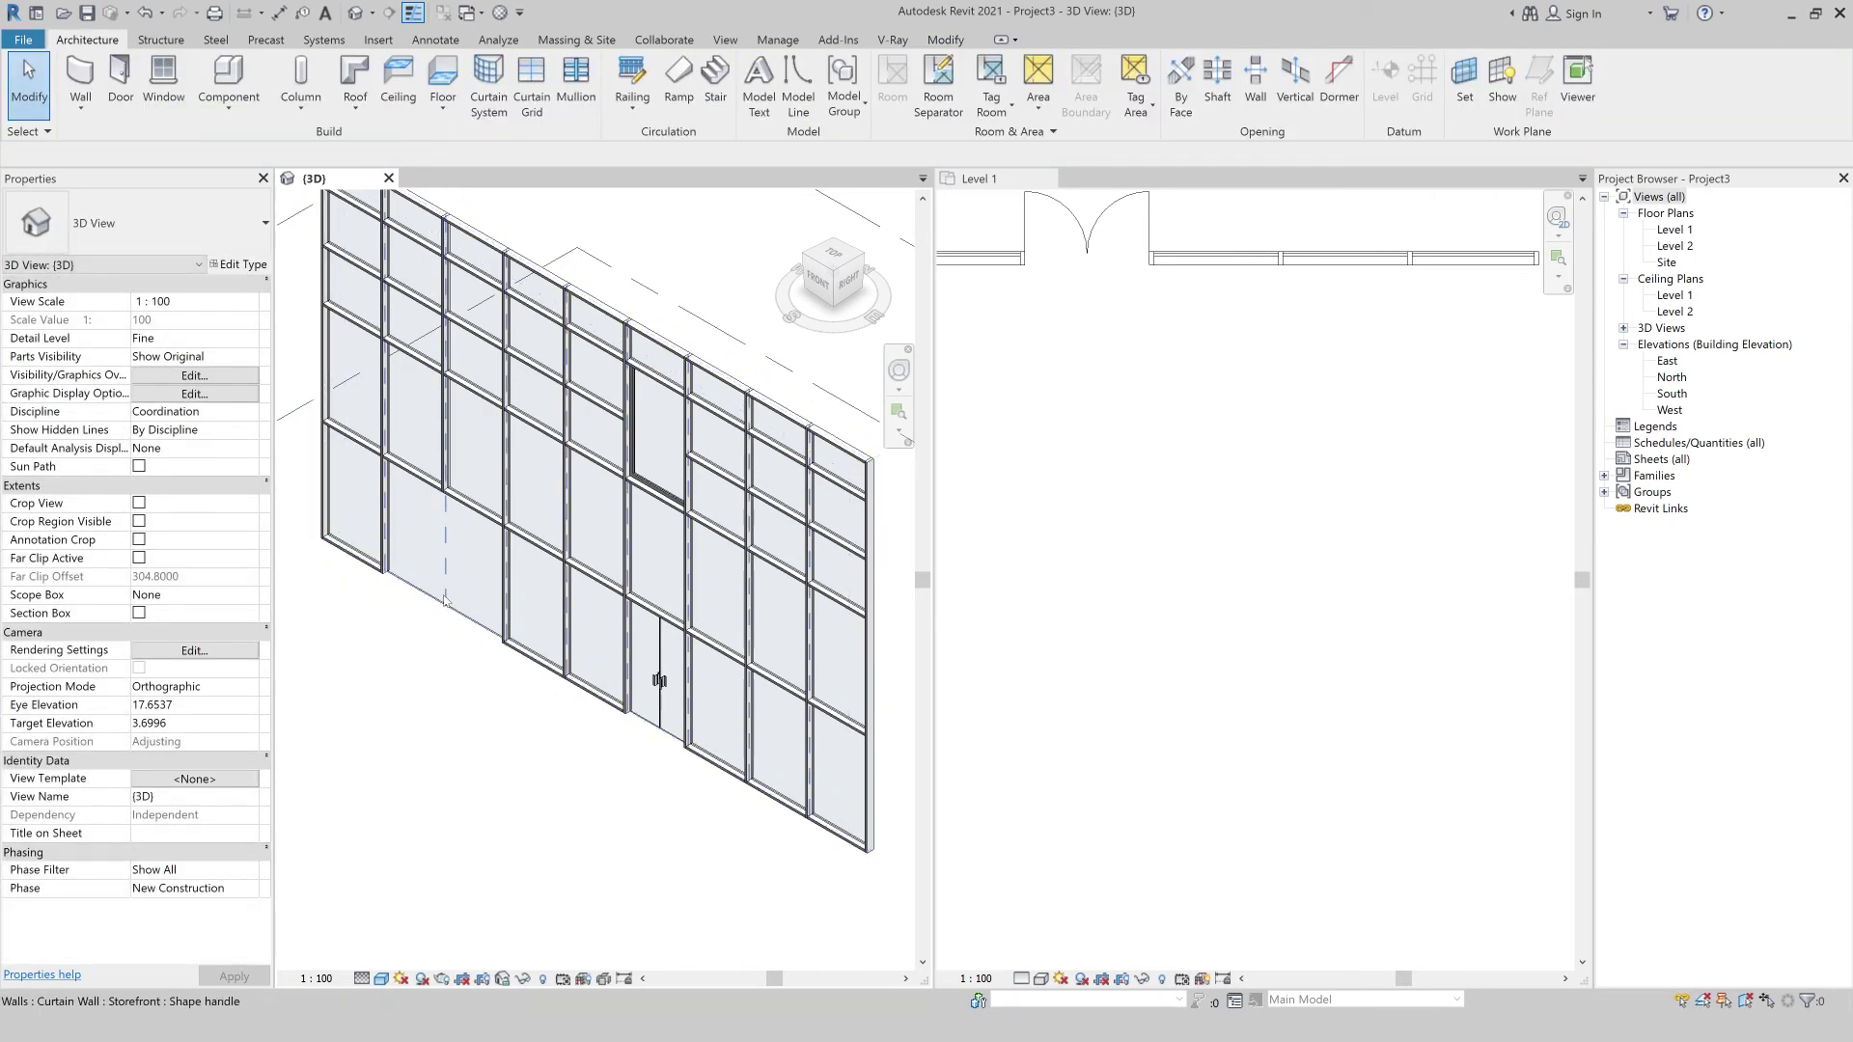
Make the merged lower-left panel the Revolving_Door_-_Curtain_Panel_14455 door.
left_click(397, 548)
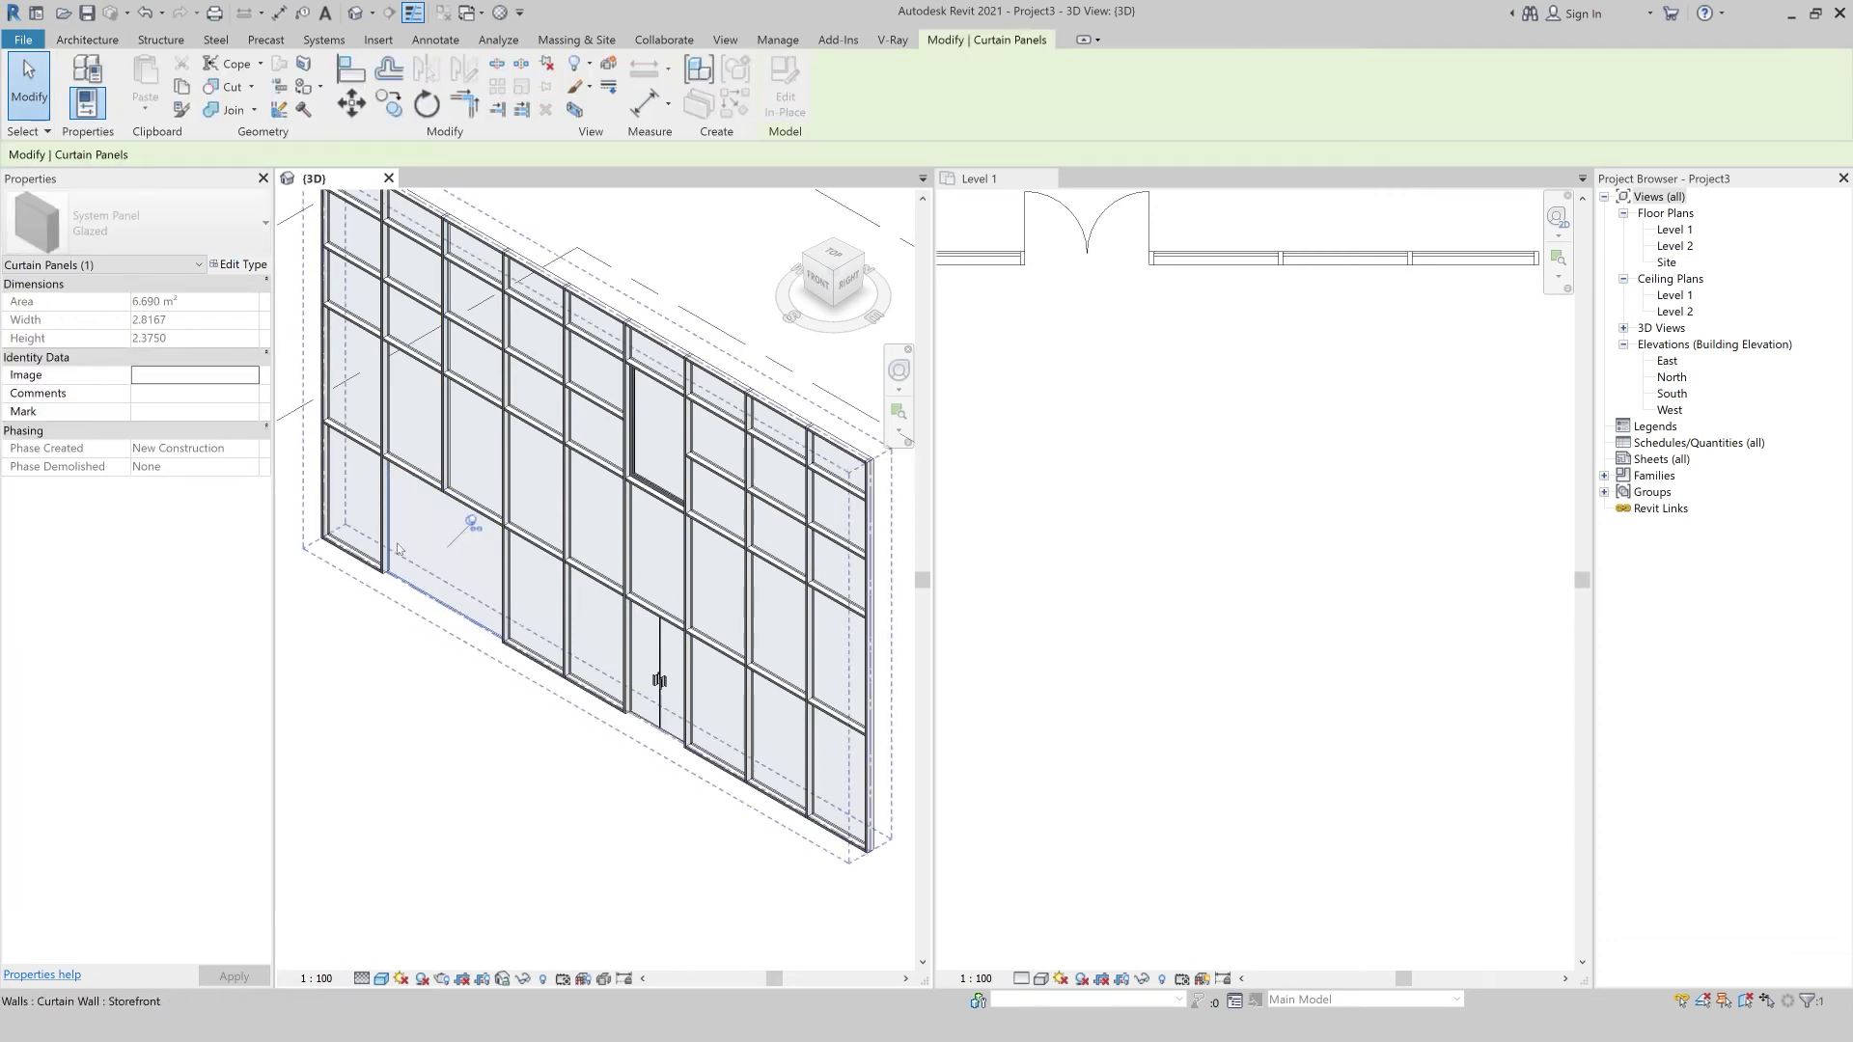
left_click(184, 224)
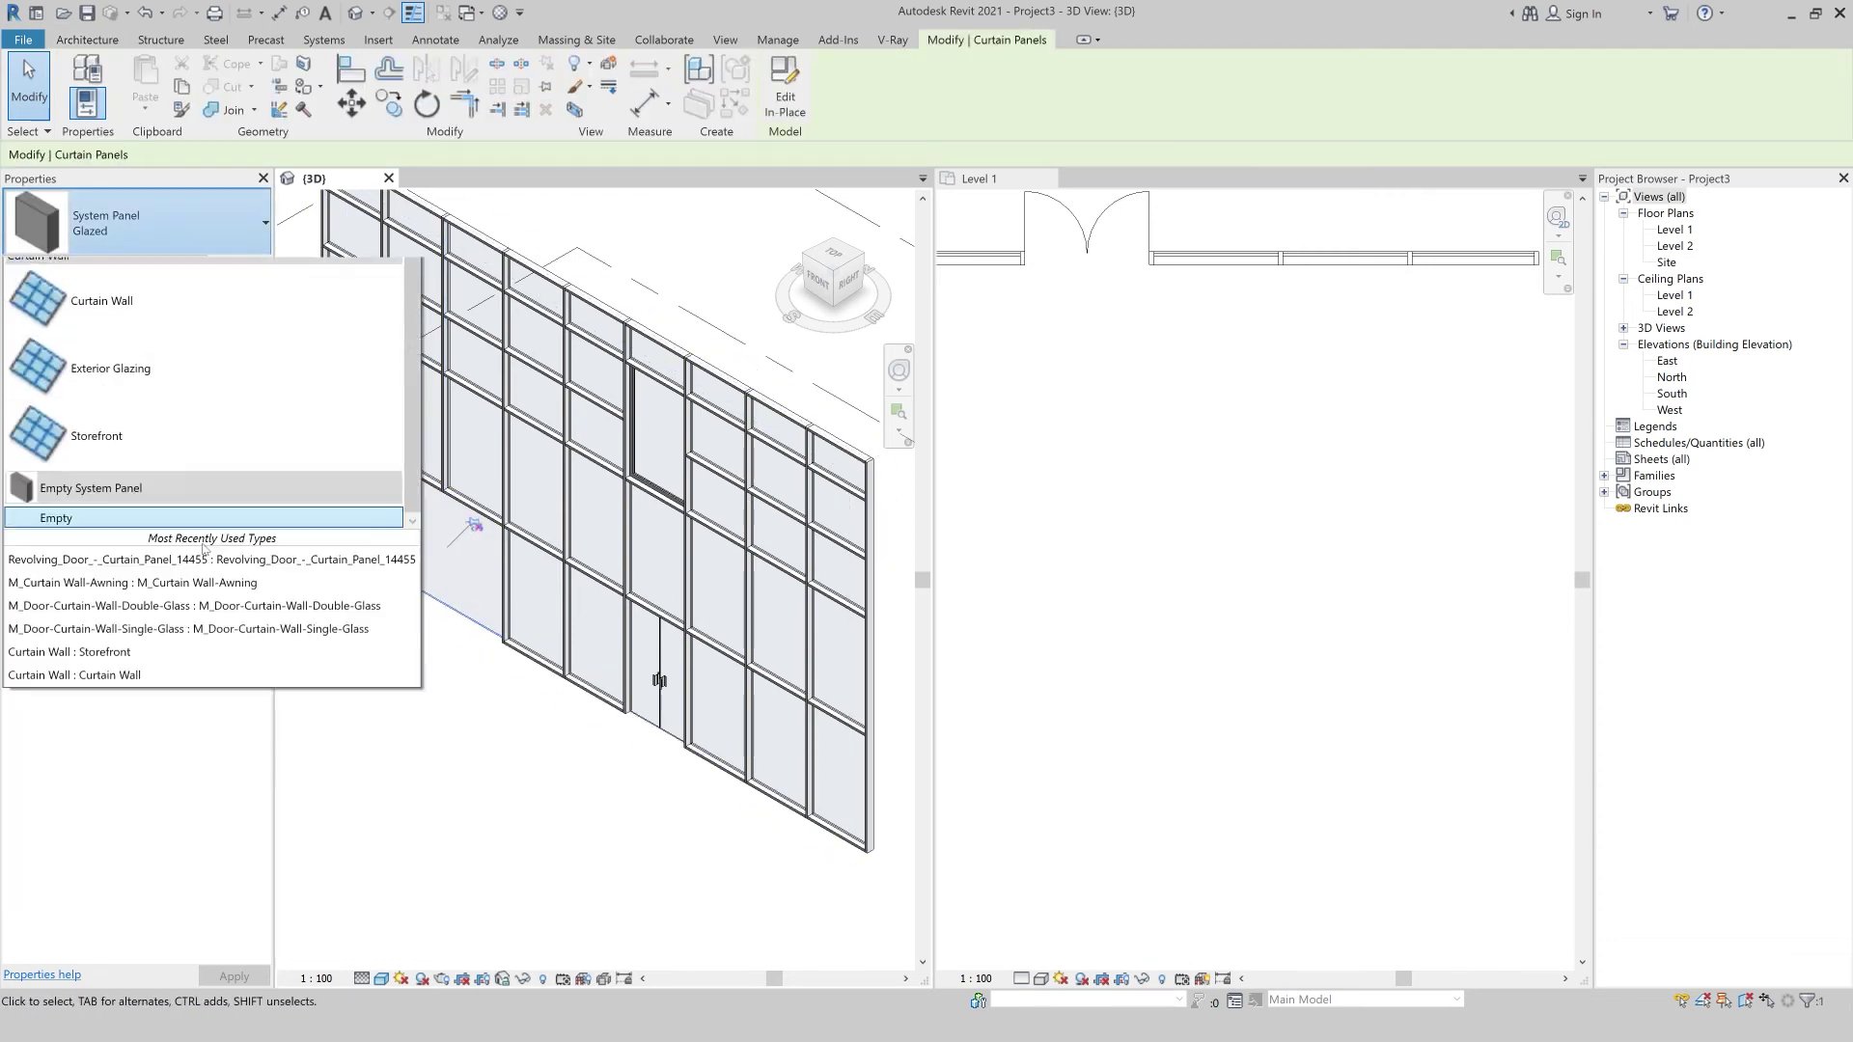
left_click(152, 908)
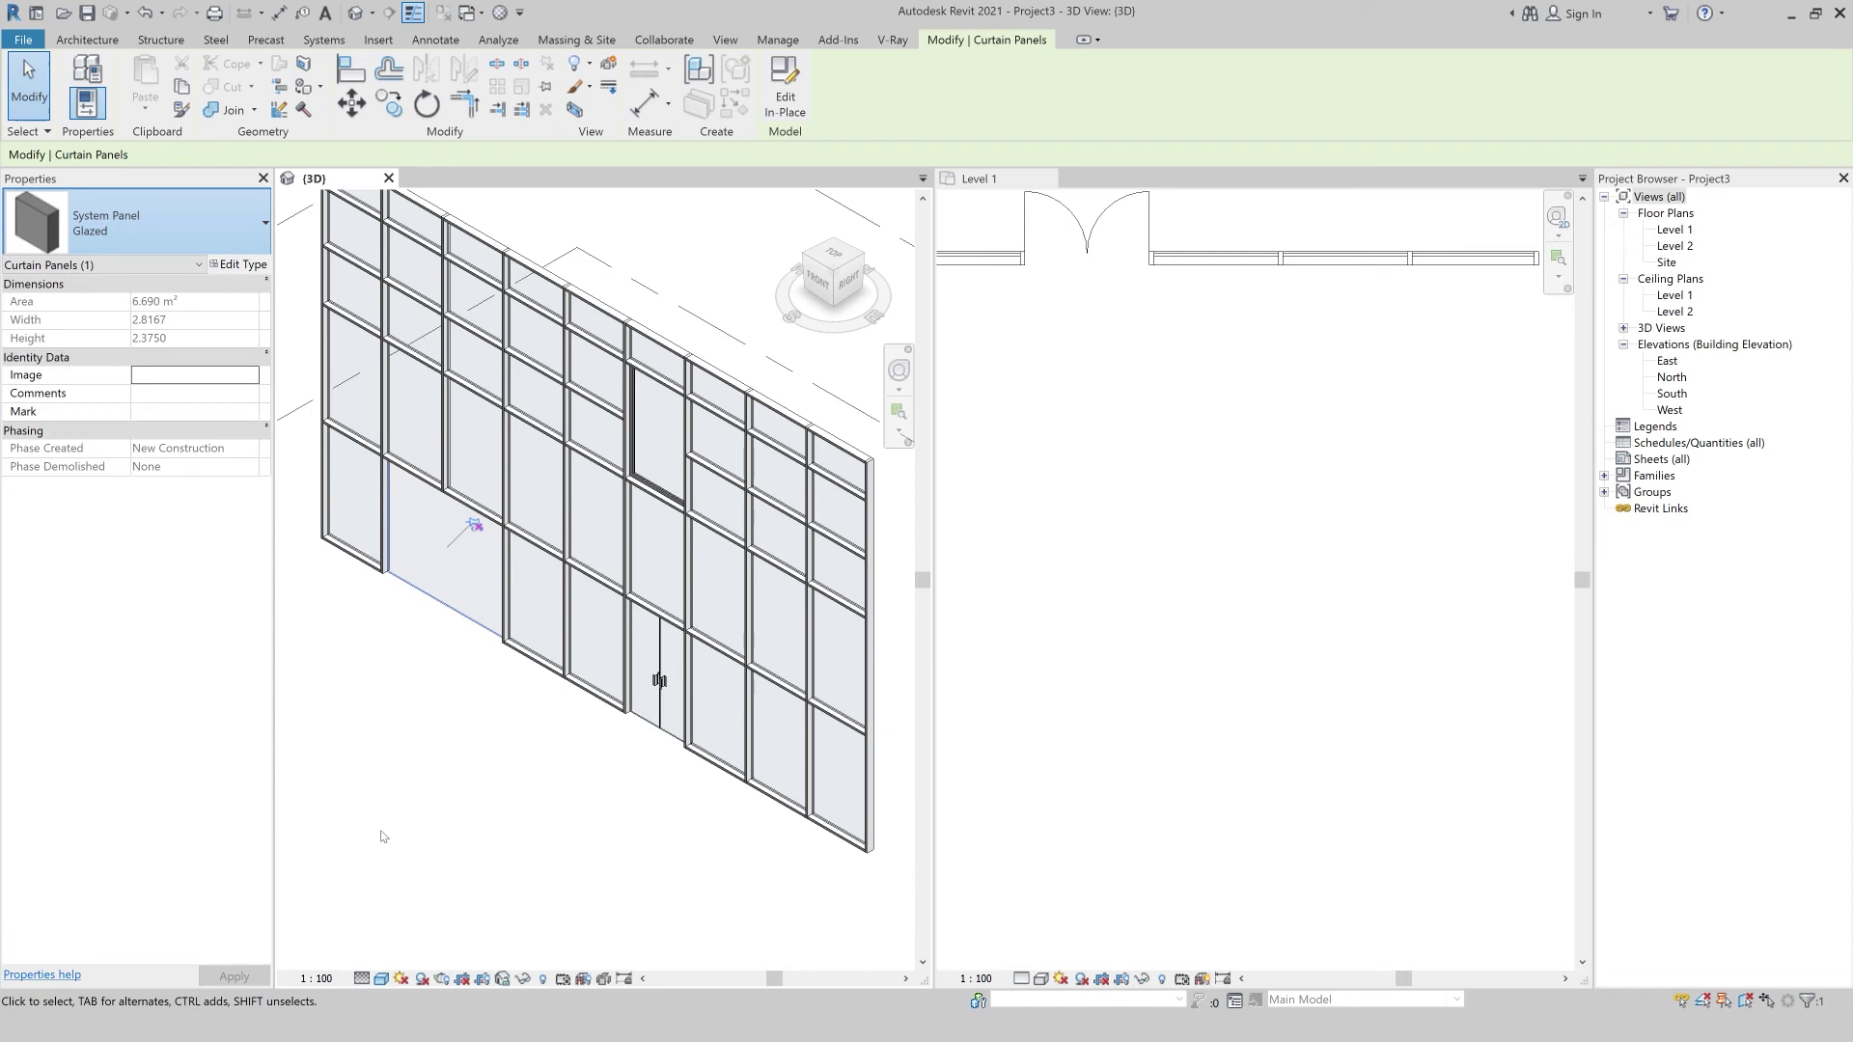
left_click(428, 820)
middle_click_drag(450, 740, 445, 686, "shift")
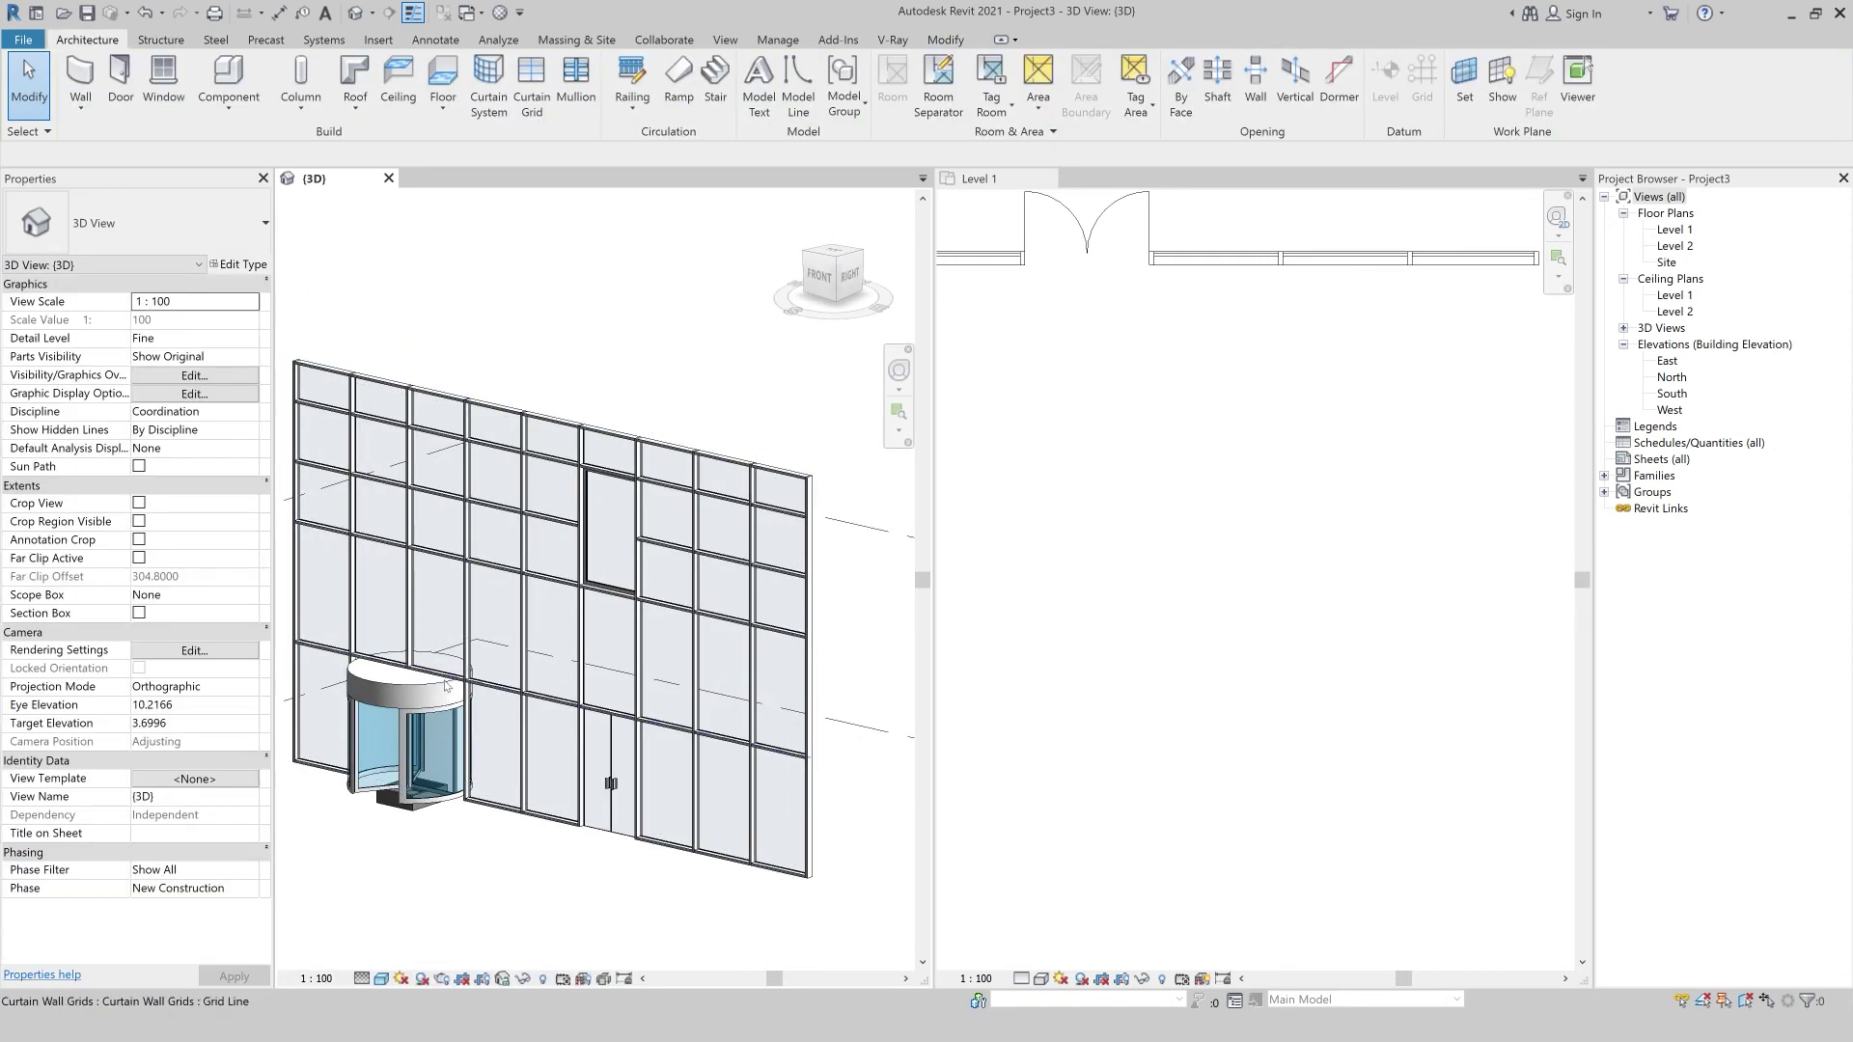
scroll(445, 683, "down", 2)
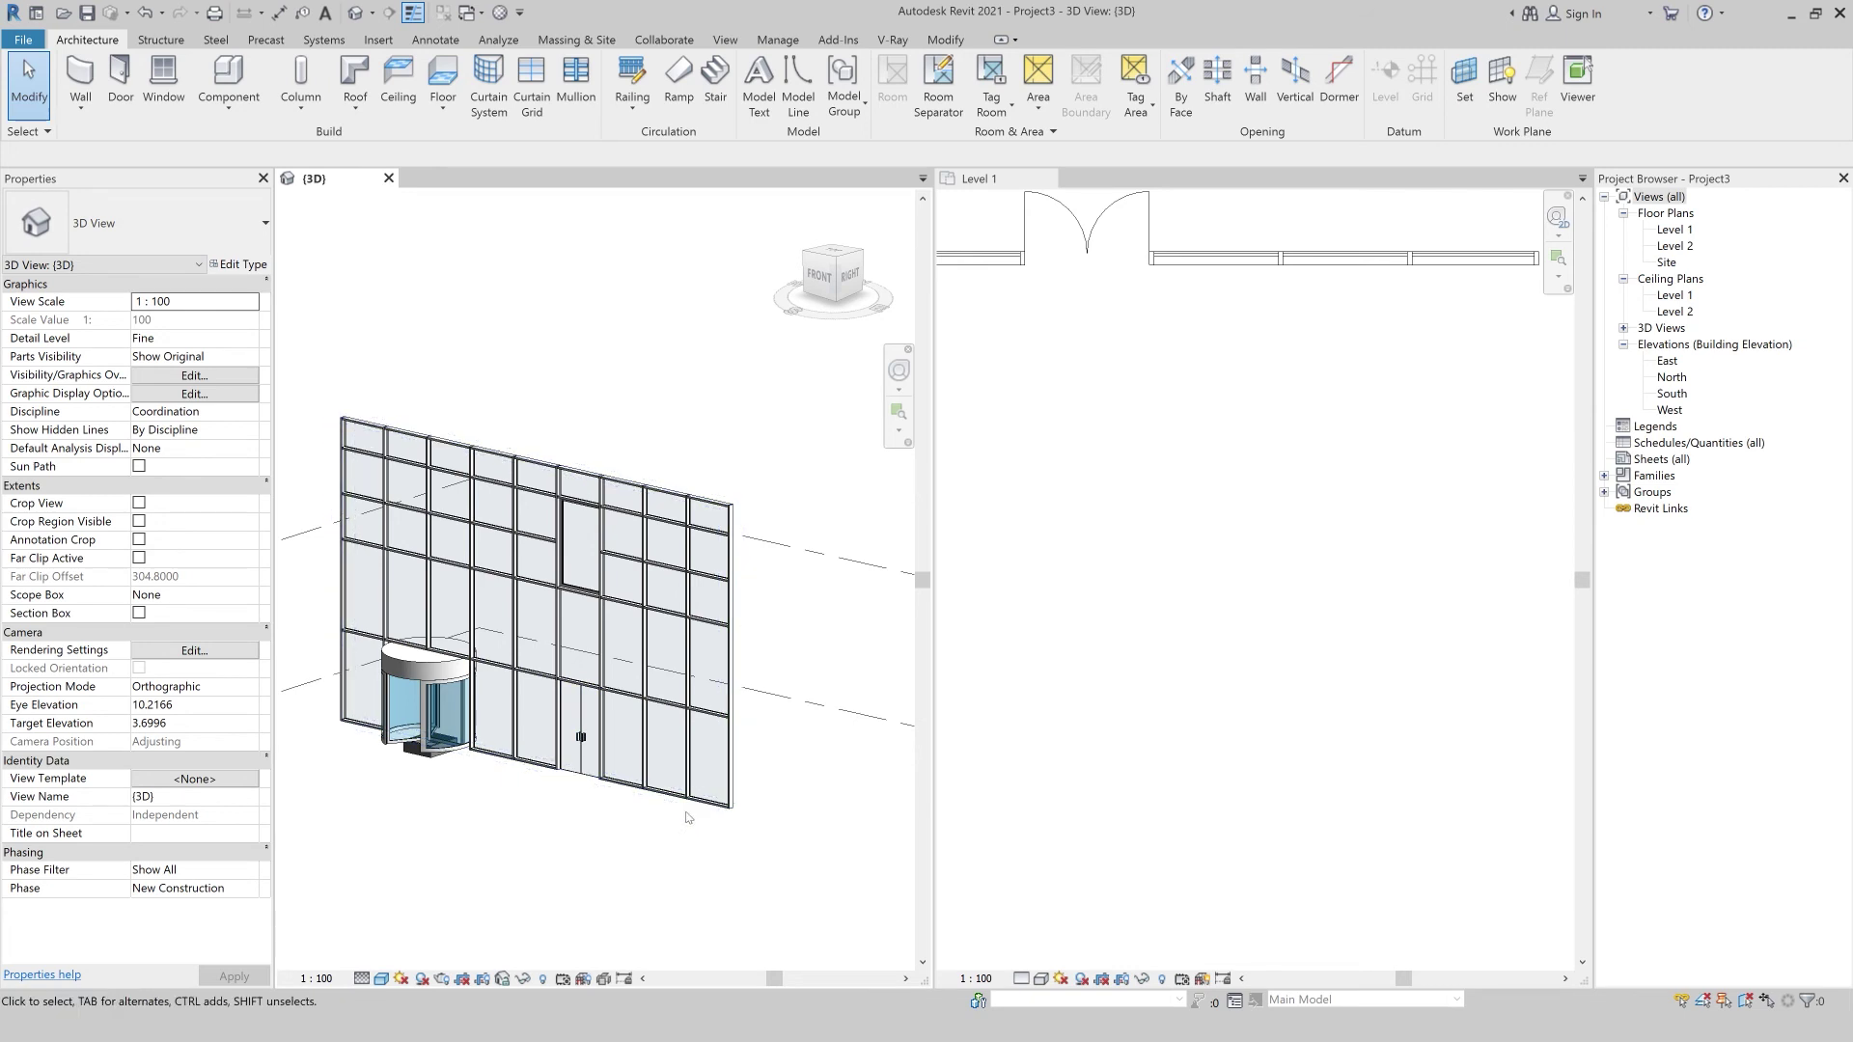
Pick the upper horizontal curtain grid line for Add/Remove Segments editing, then exit.
left_click(415, 509)
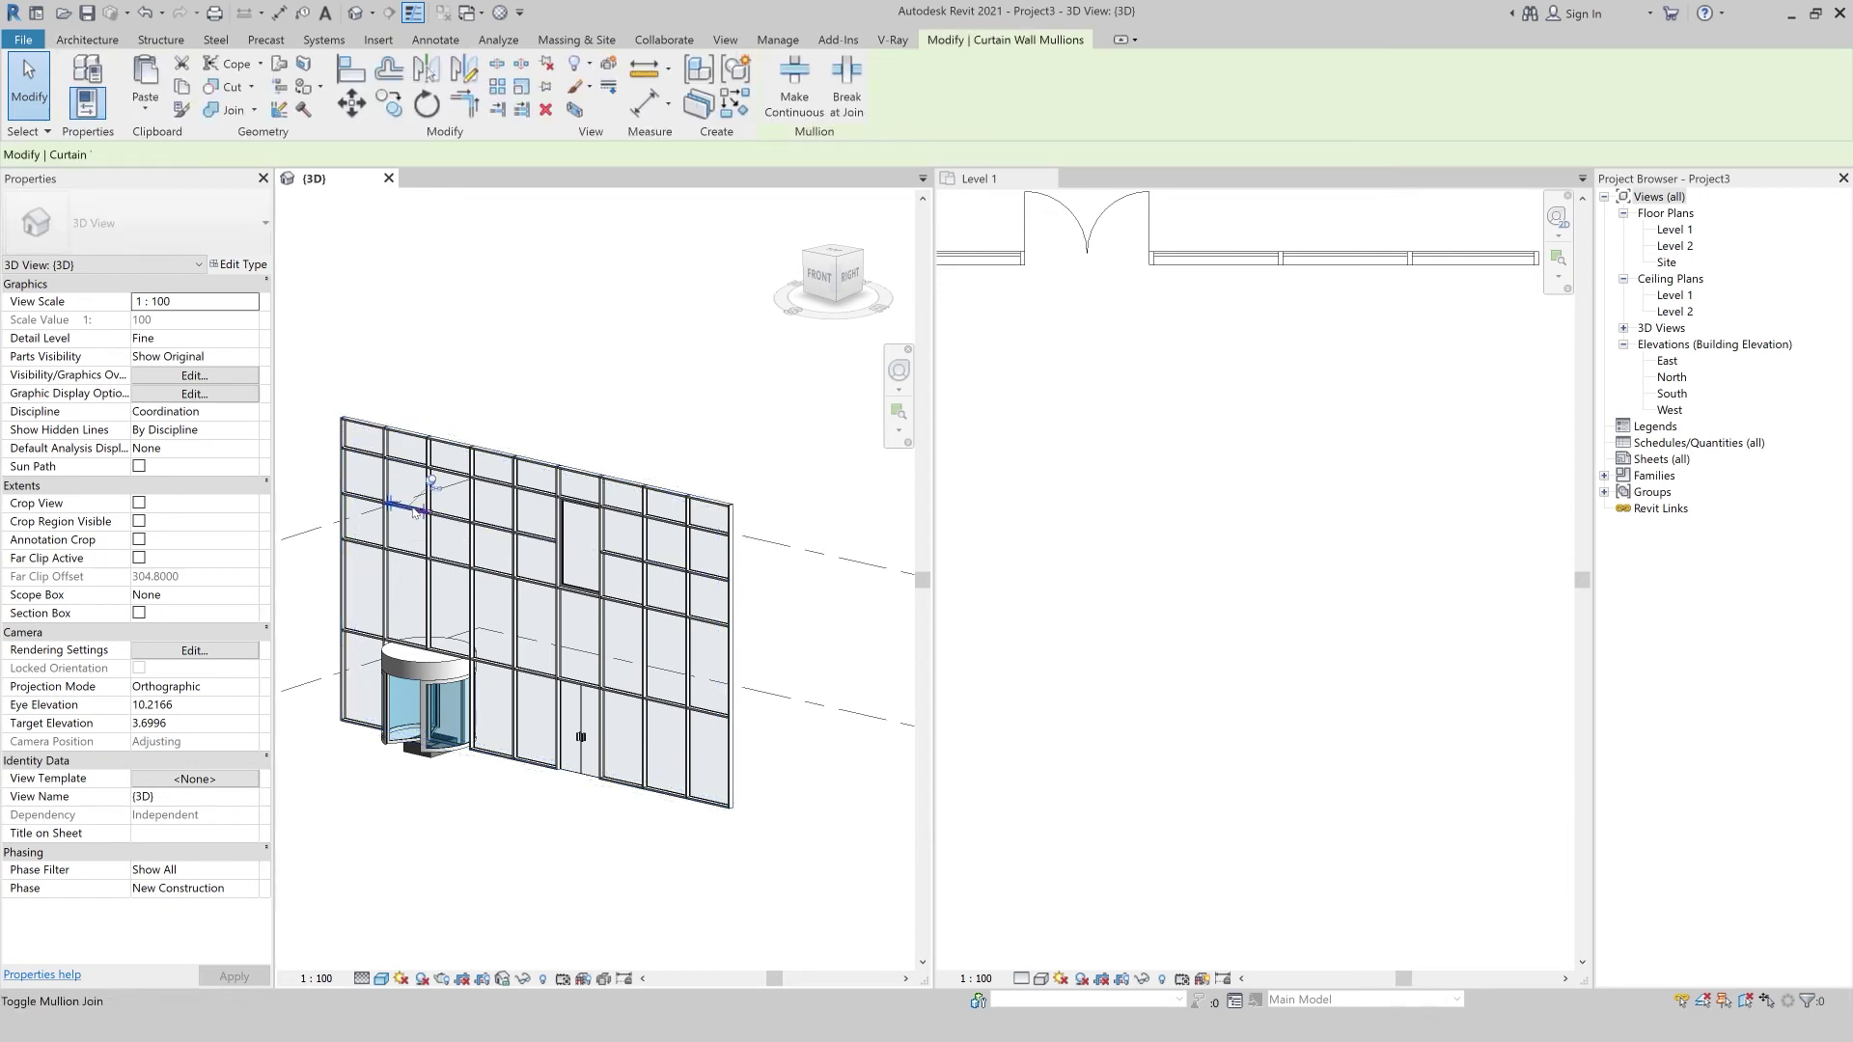
key("Escape")
scroll(396, 507, "up", 2)
left_click(395, 505)
left_click(797, 97)
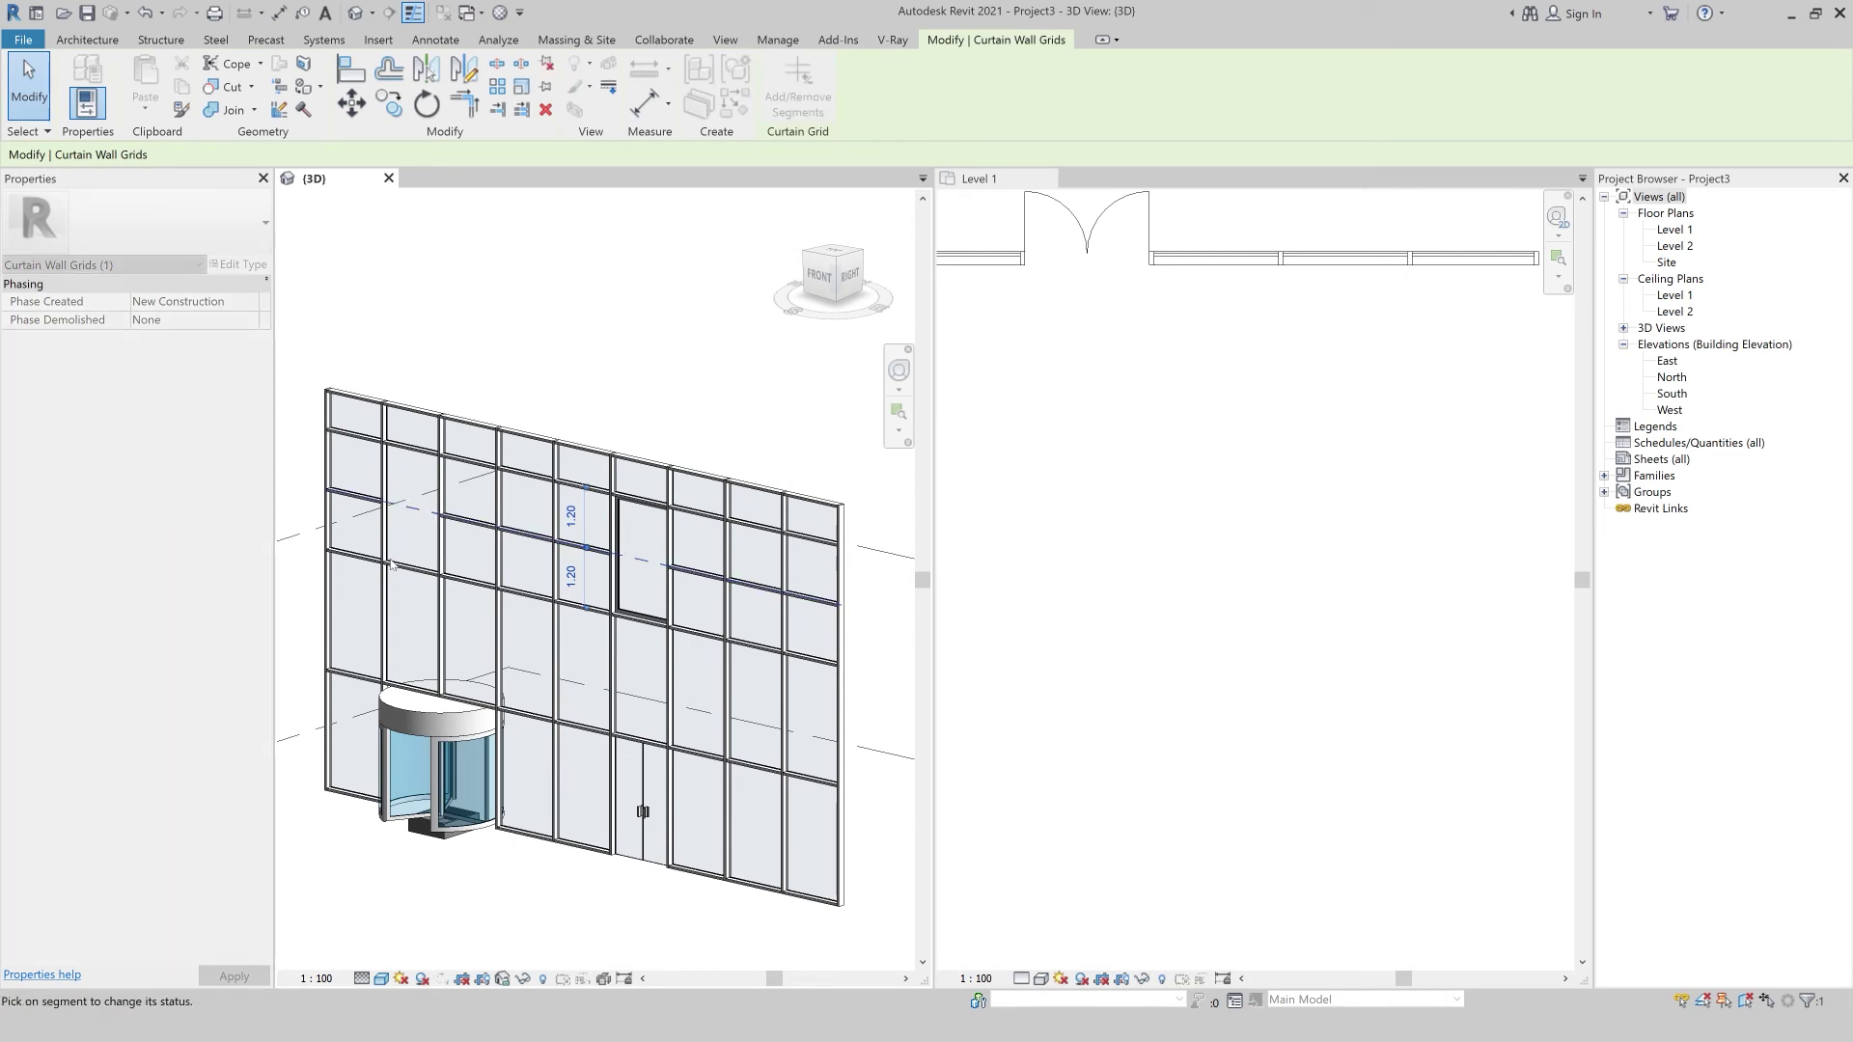
key("Escape")
key("Escape")
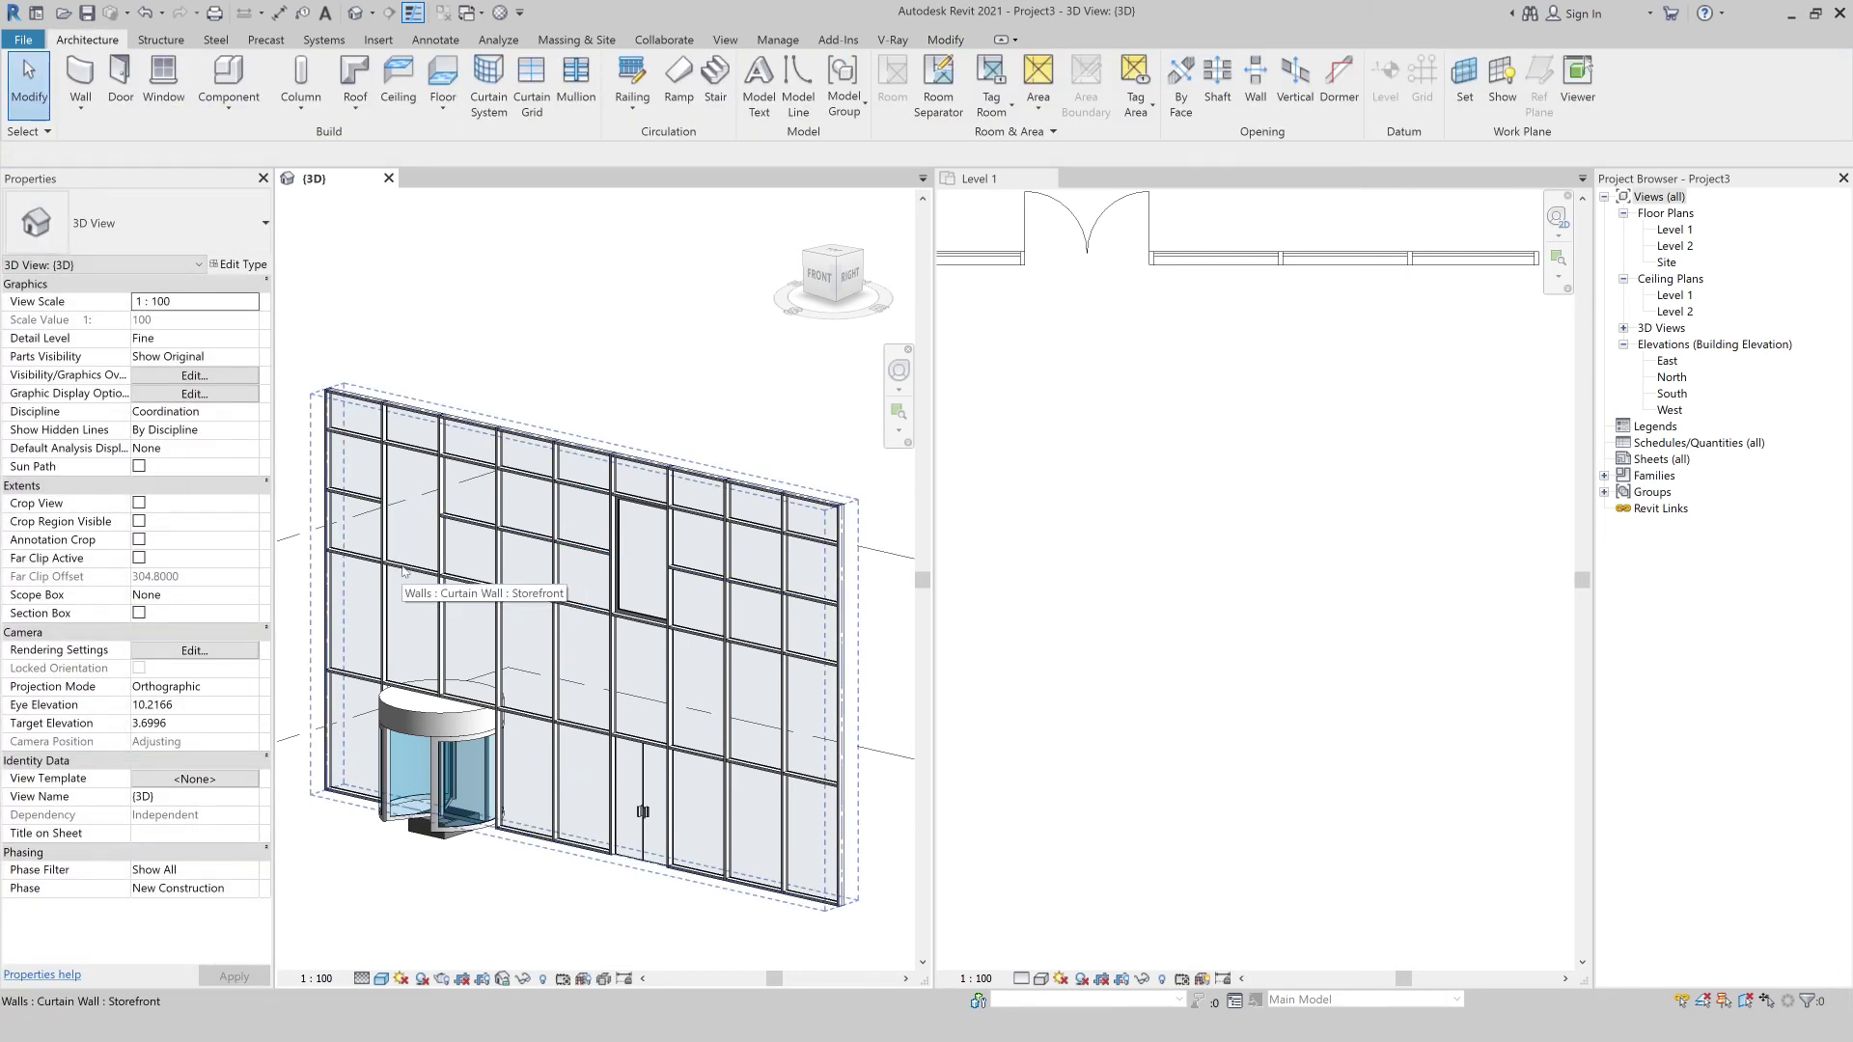
Open the Curtain Wall Windows folder as large icons and drag a window family into Revit.
key("alt+Tab")
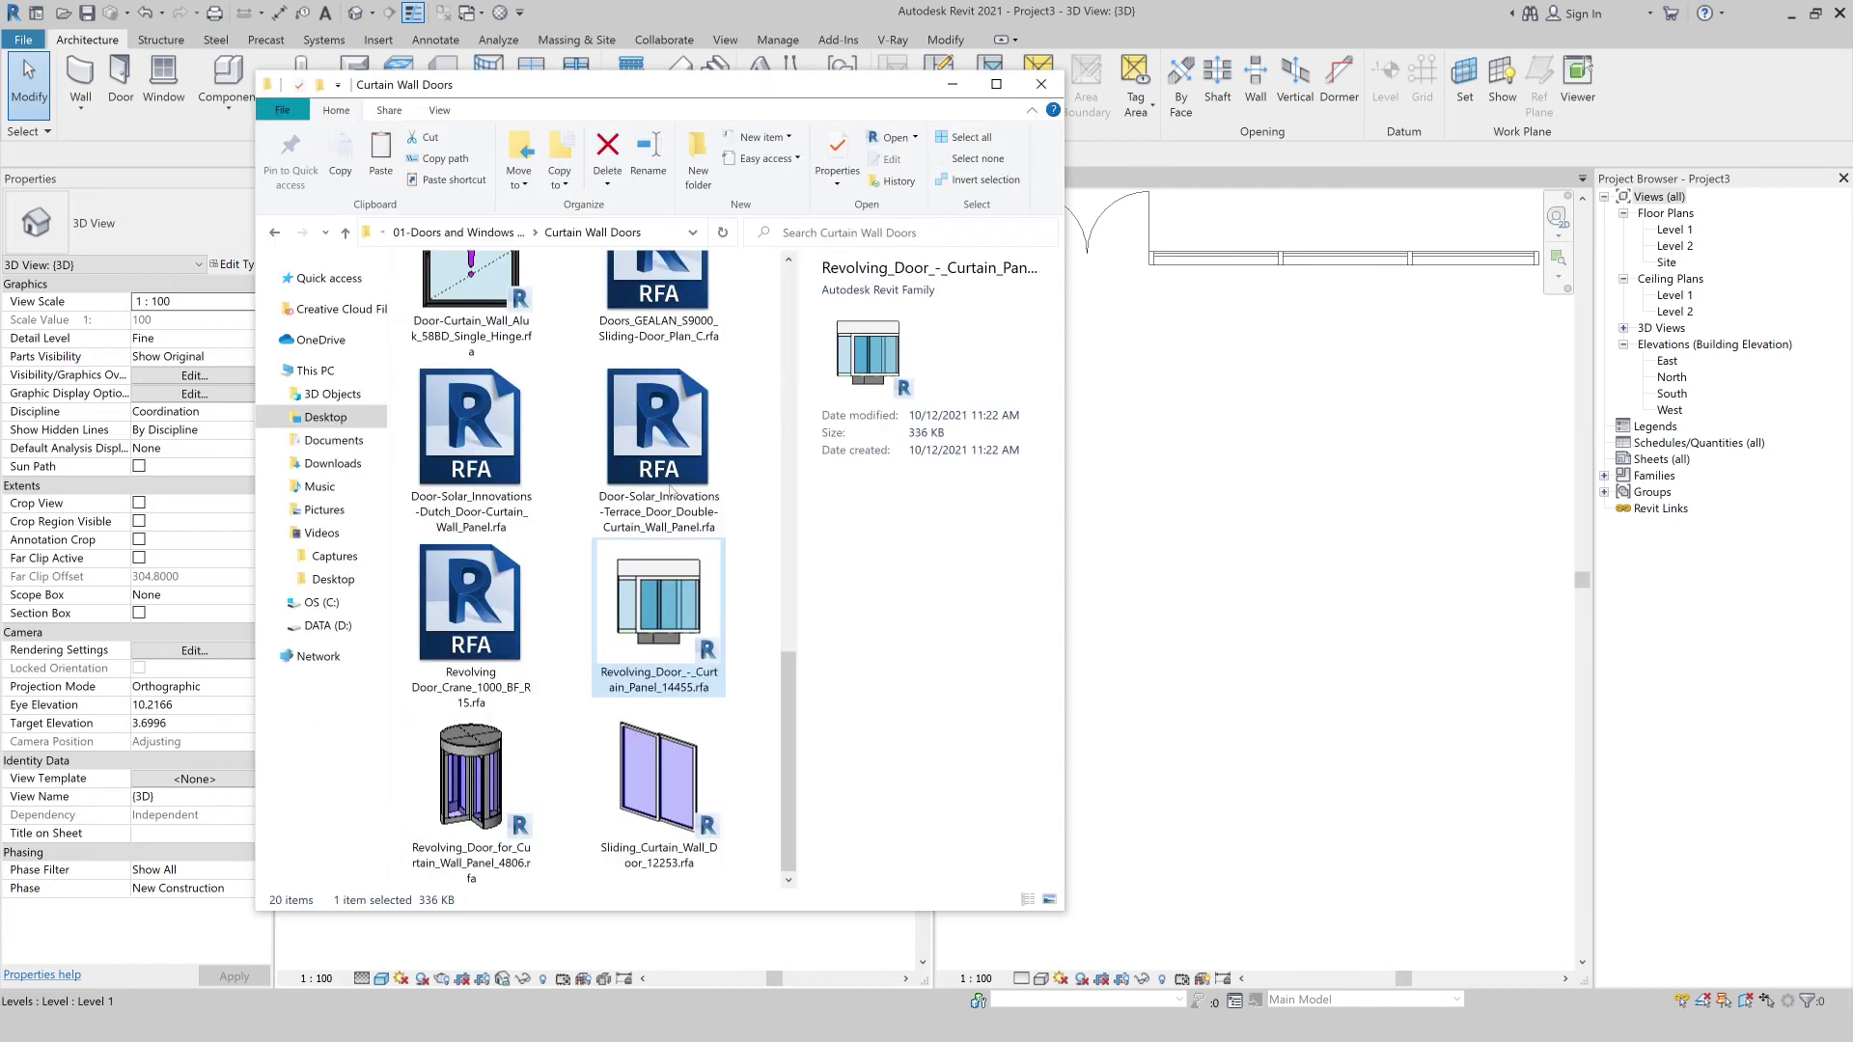
left_click(492, 233)
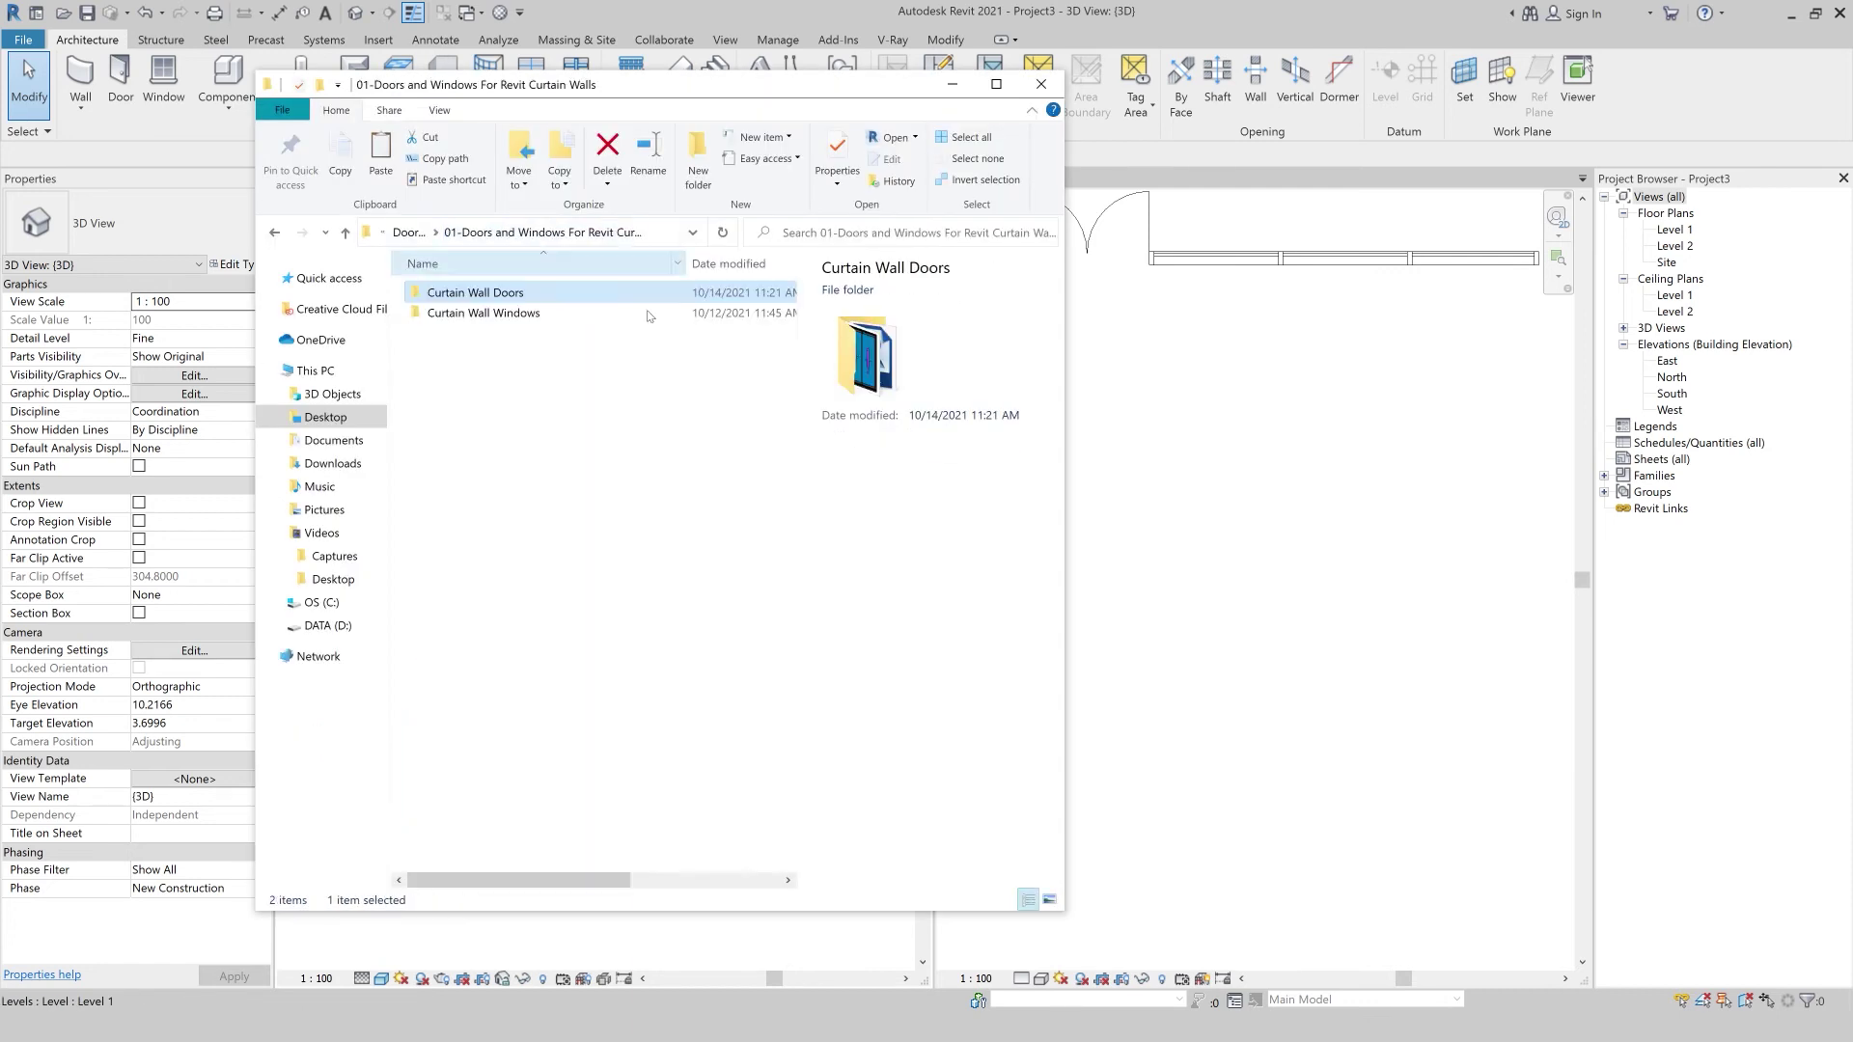
left_click(492, 314)
double_click(492, 322)
right_click(636, 559)
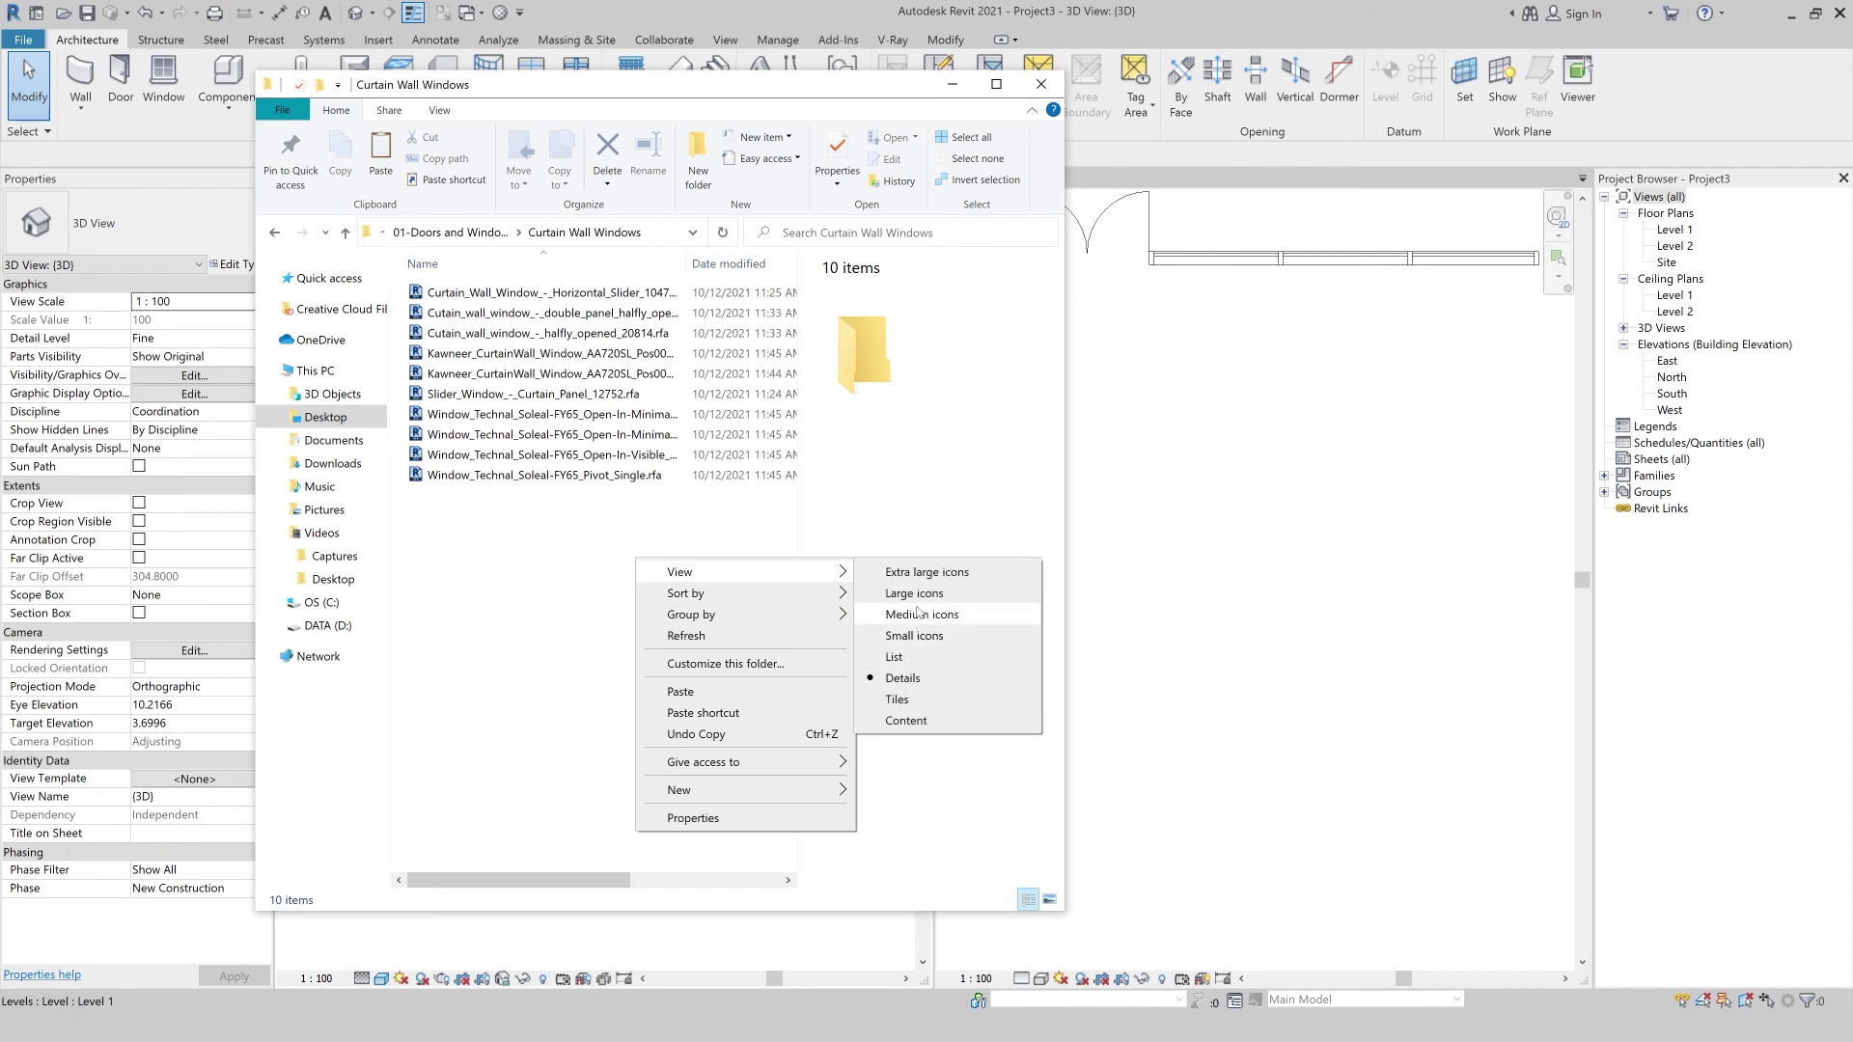
left_click(914, 593)
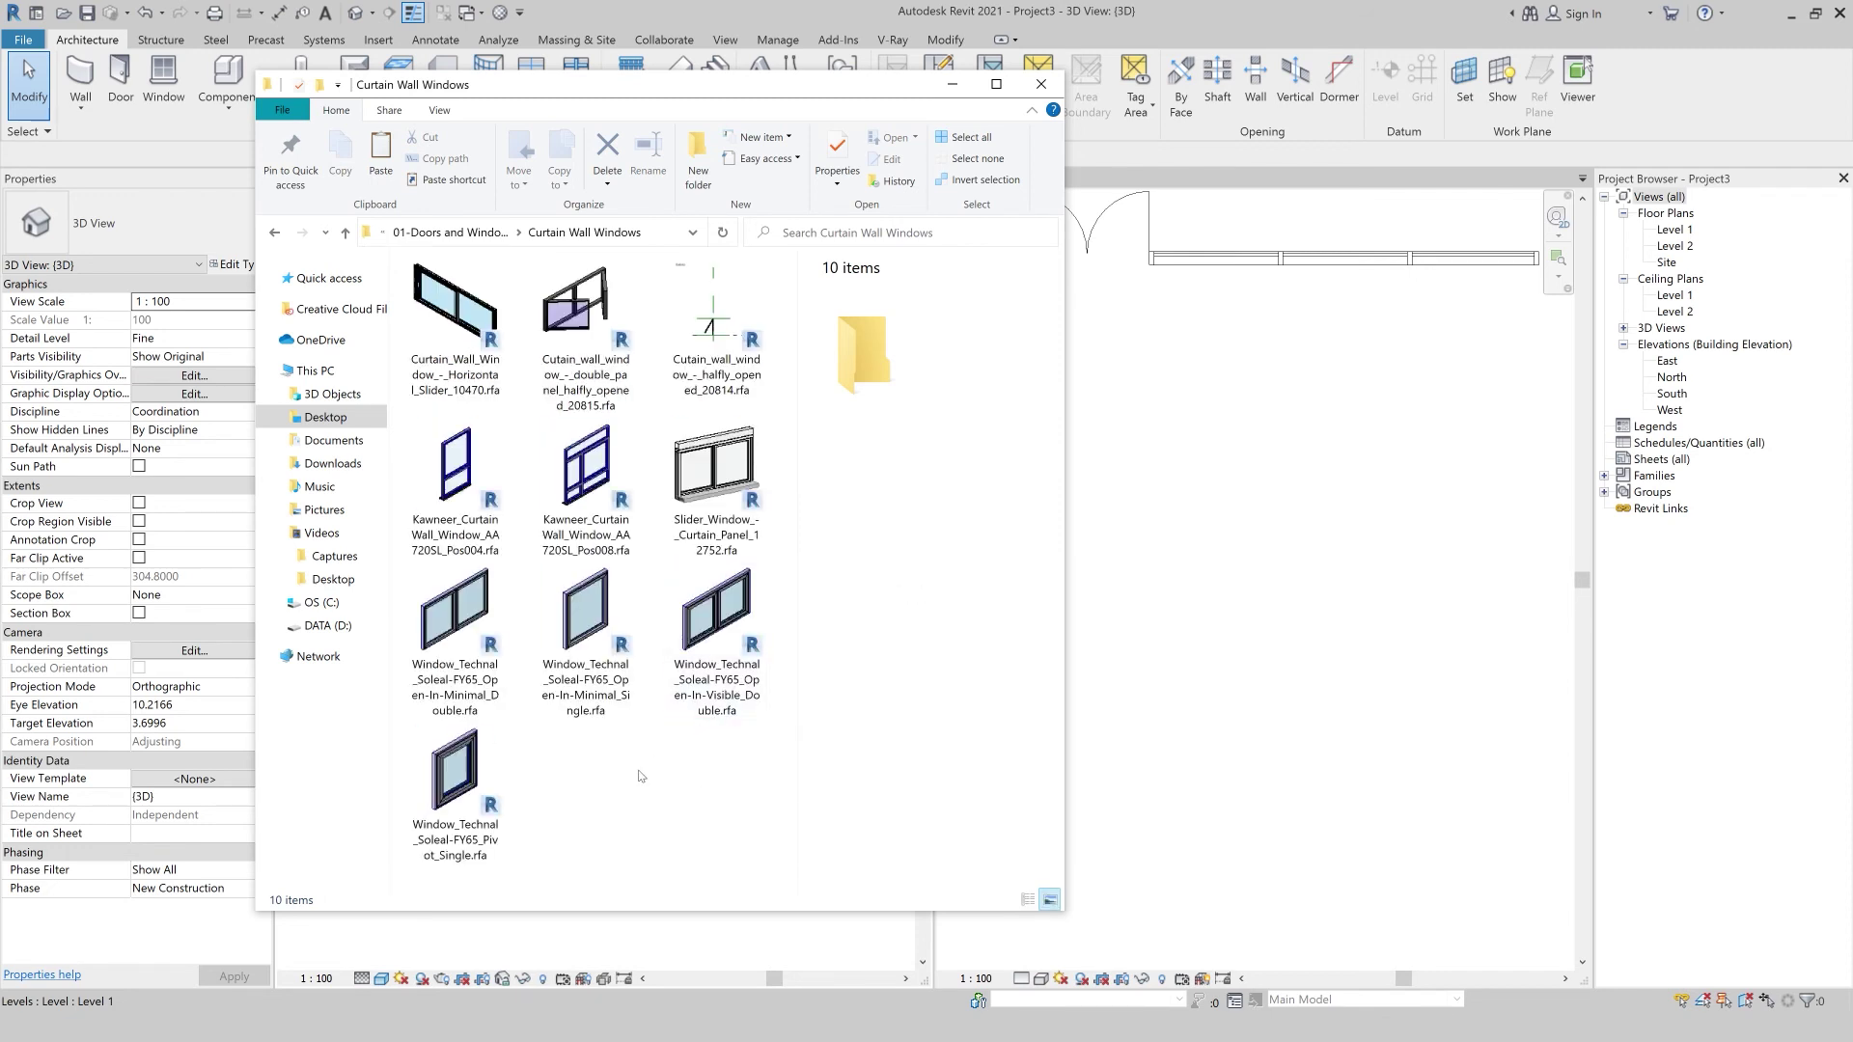
left_click_drag(714, 318, 1206, 405)
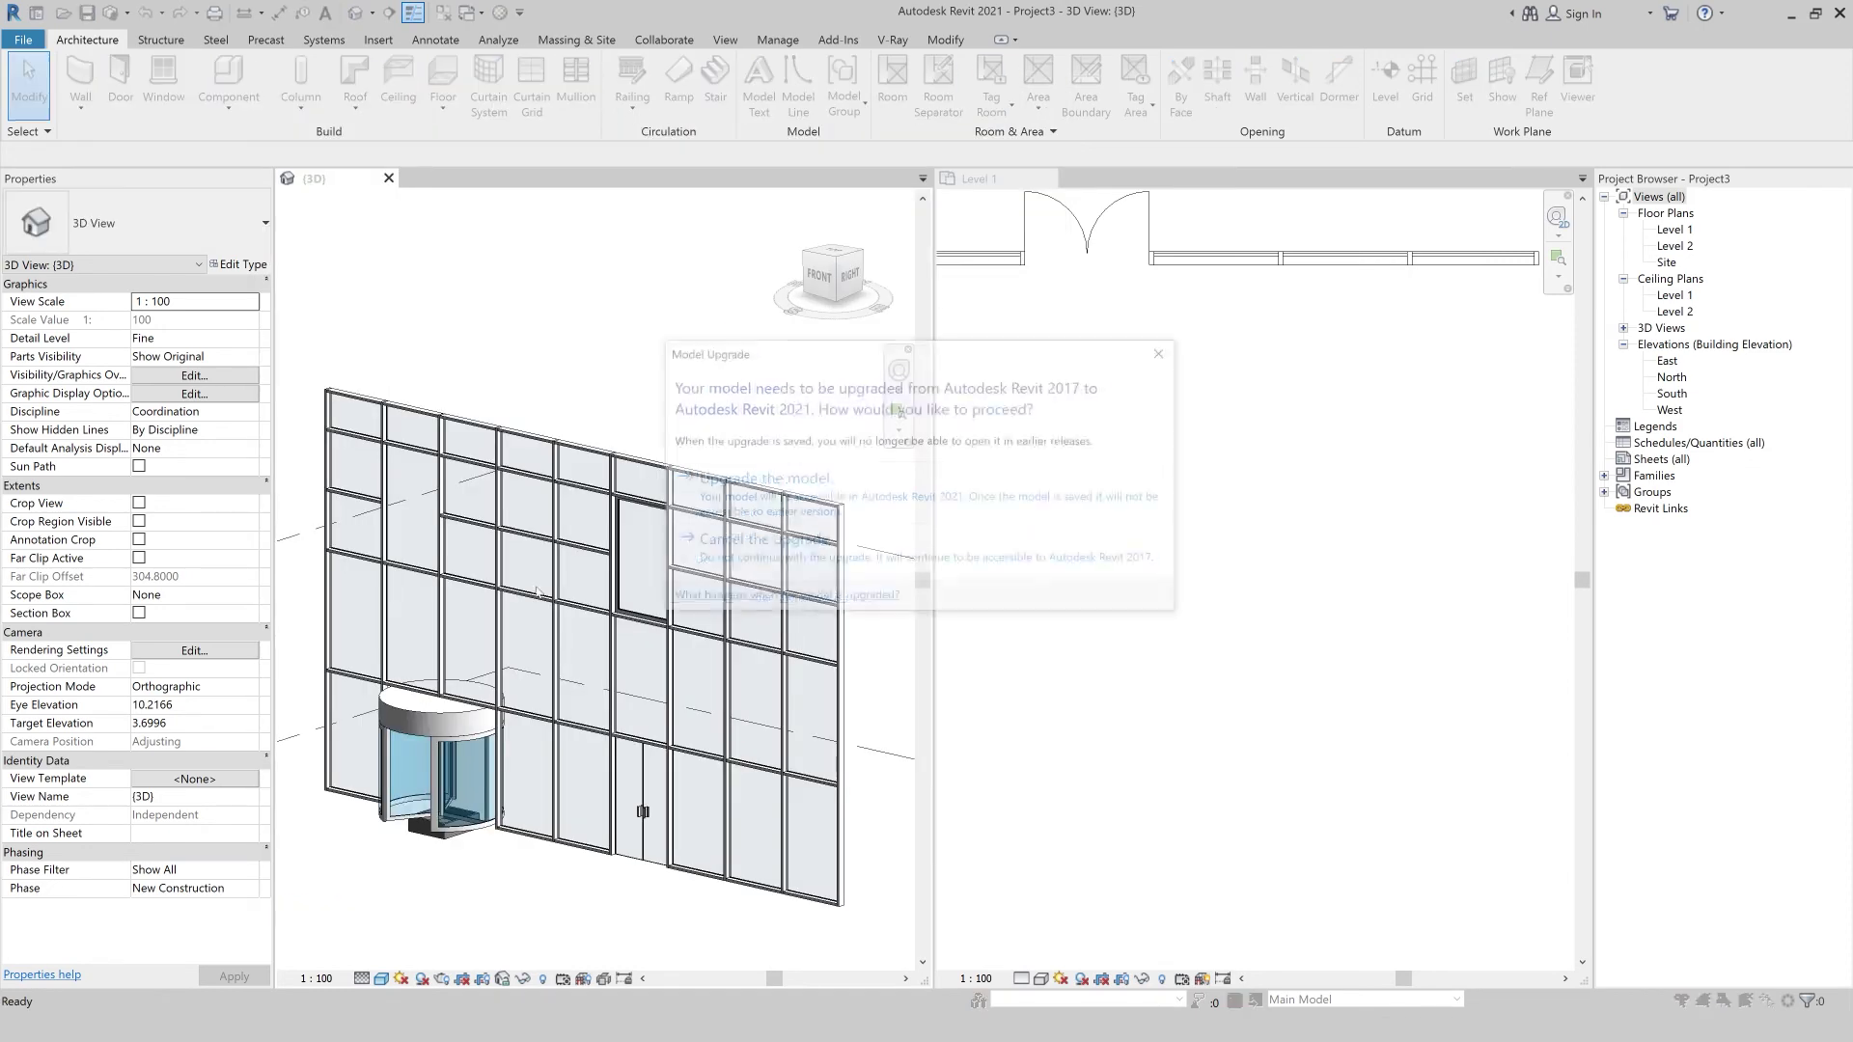
Upgrade the window family and swap an upper-left glazed panel for the half-opened window type.
left_click(786, 497)
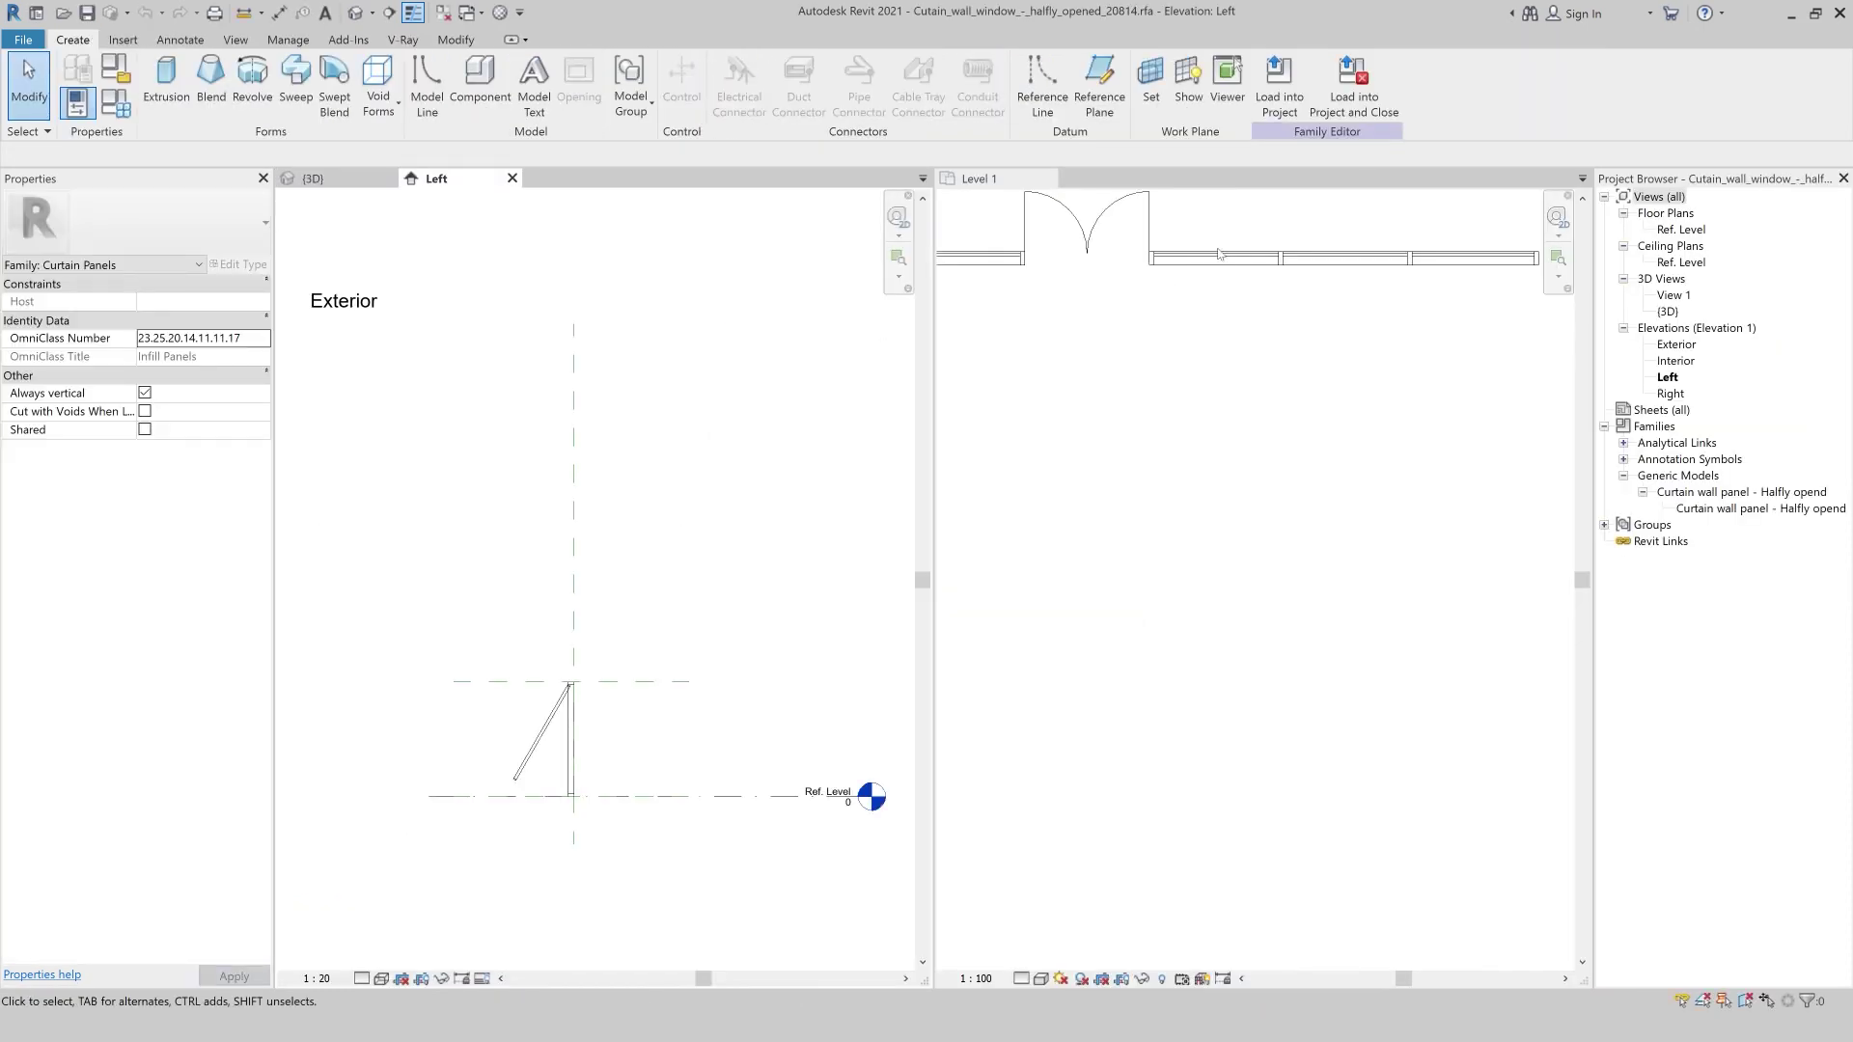
left_click(1270, 109)
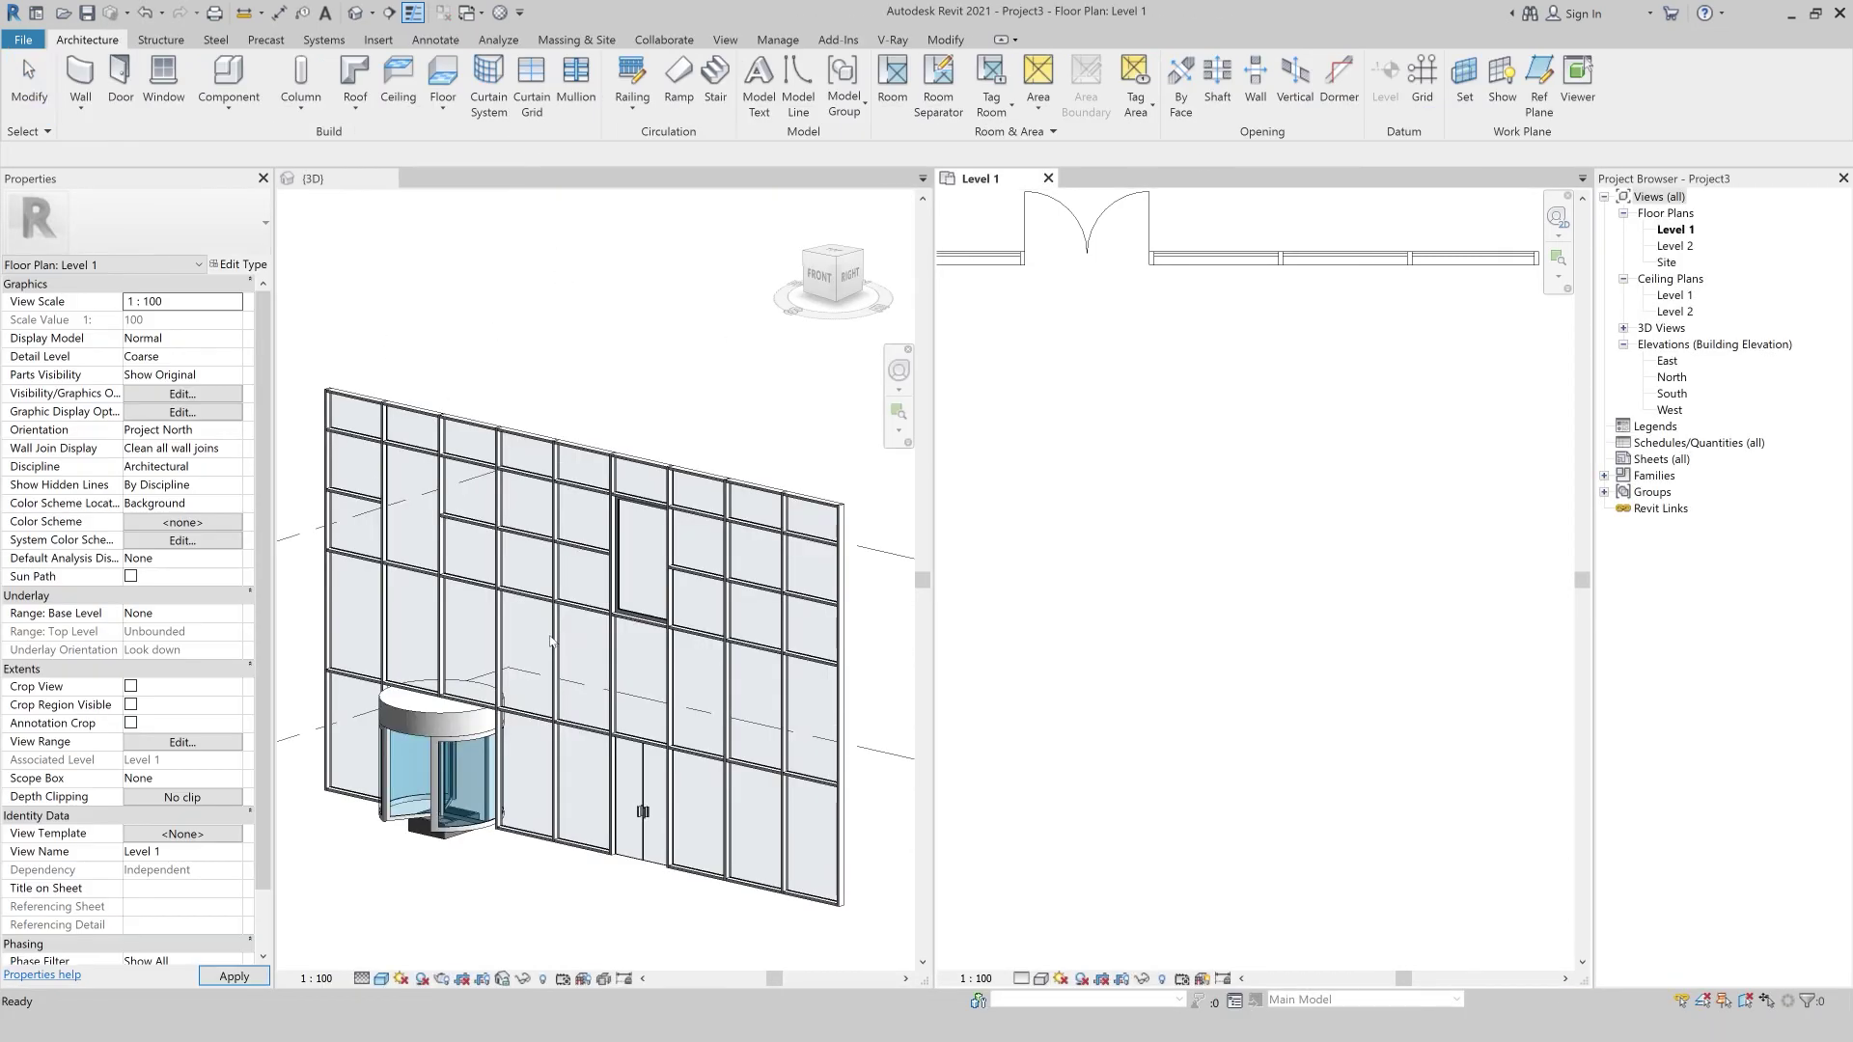
scroll(431, 537, "up", 1)
scroll(432, 536, "up", 1)
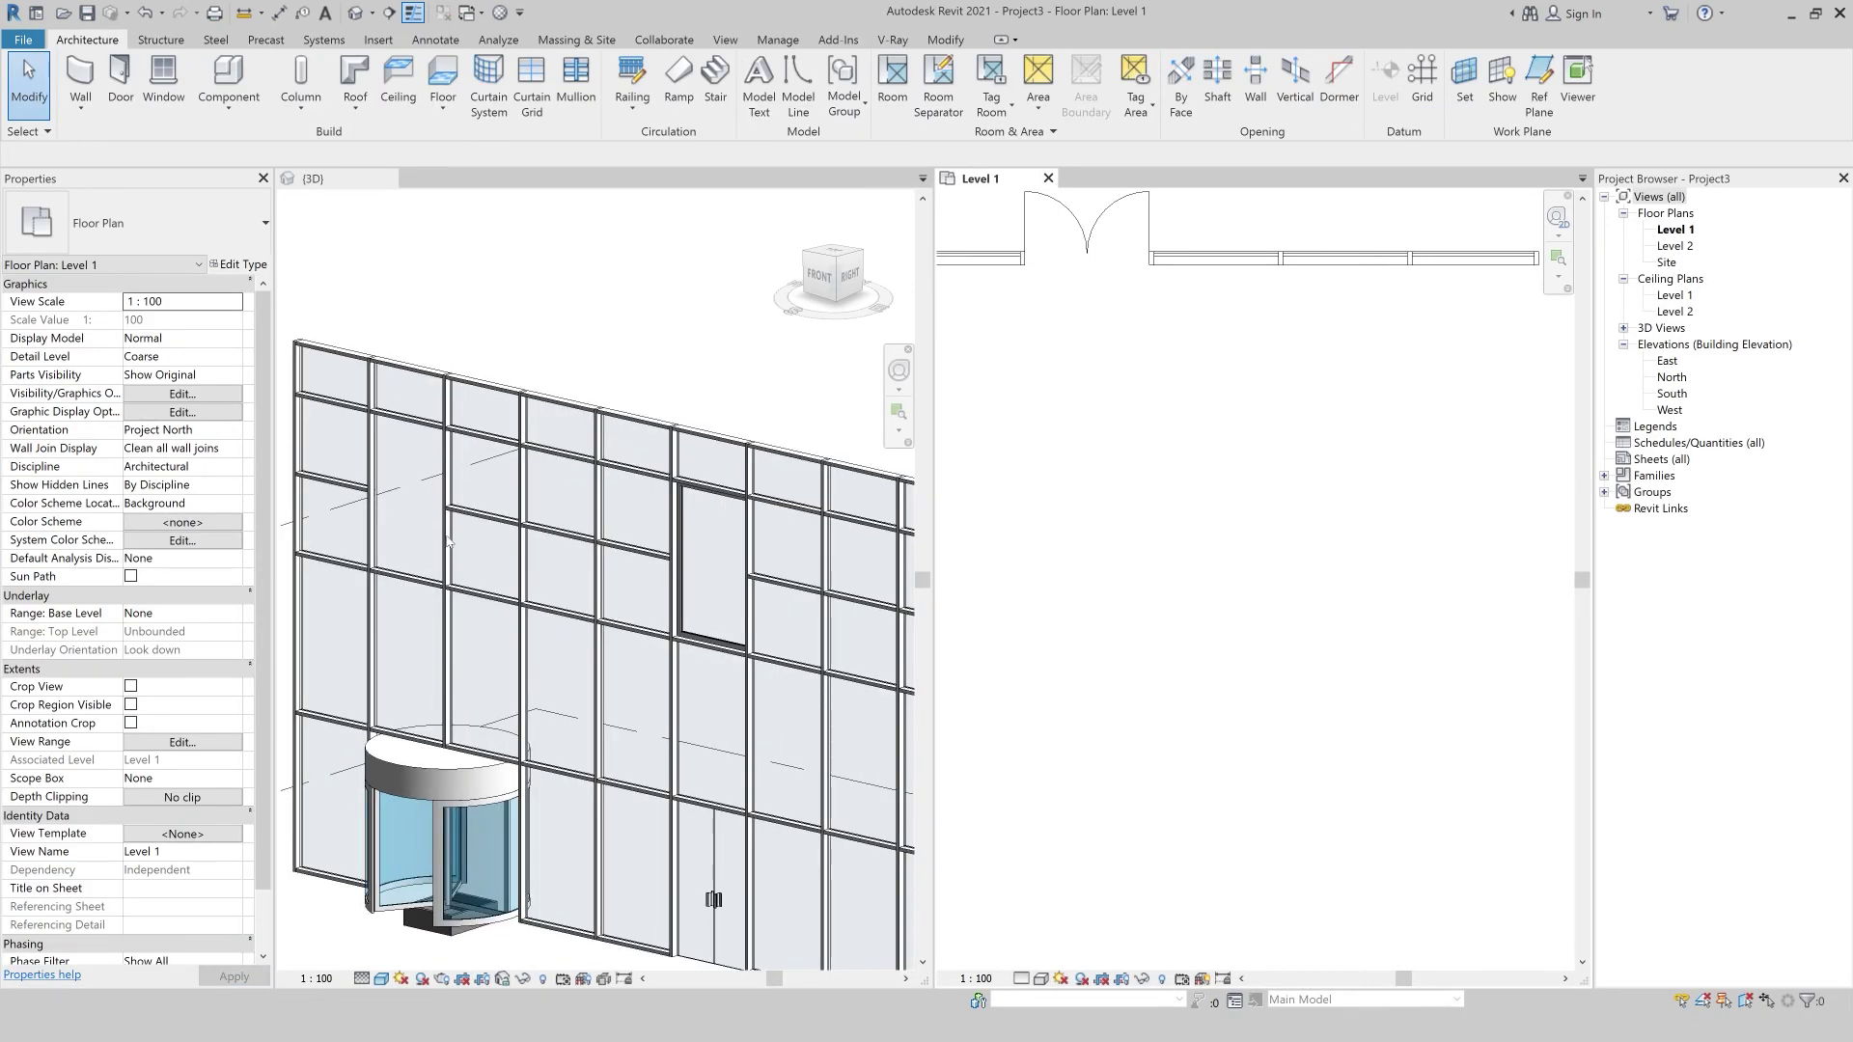
left_click(447, 541)
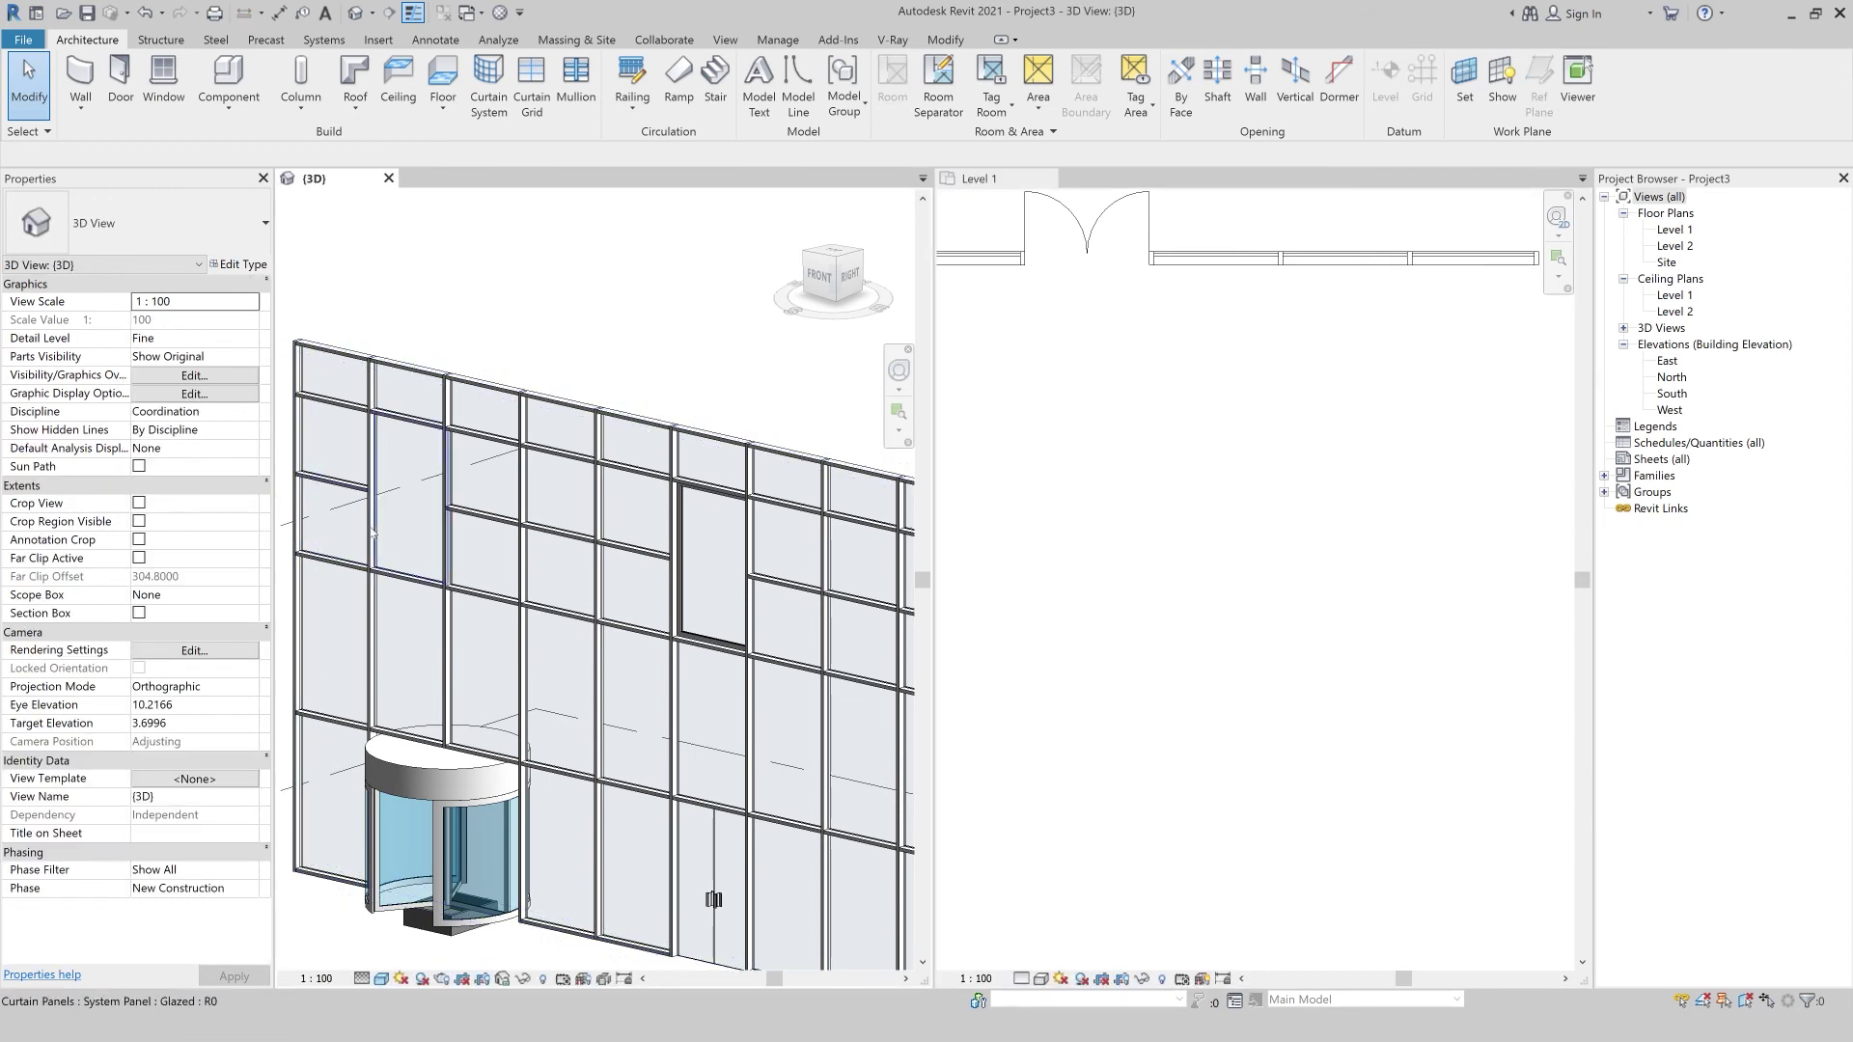
left_click(439, 496)
left_click(135, 224)
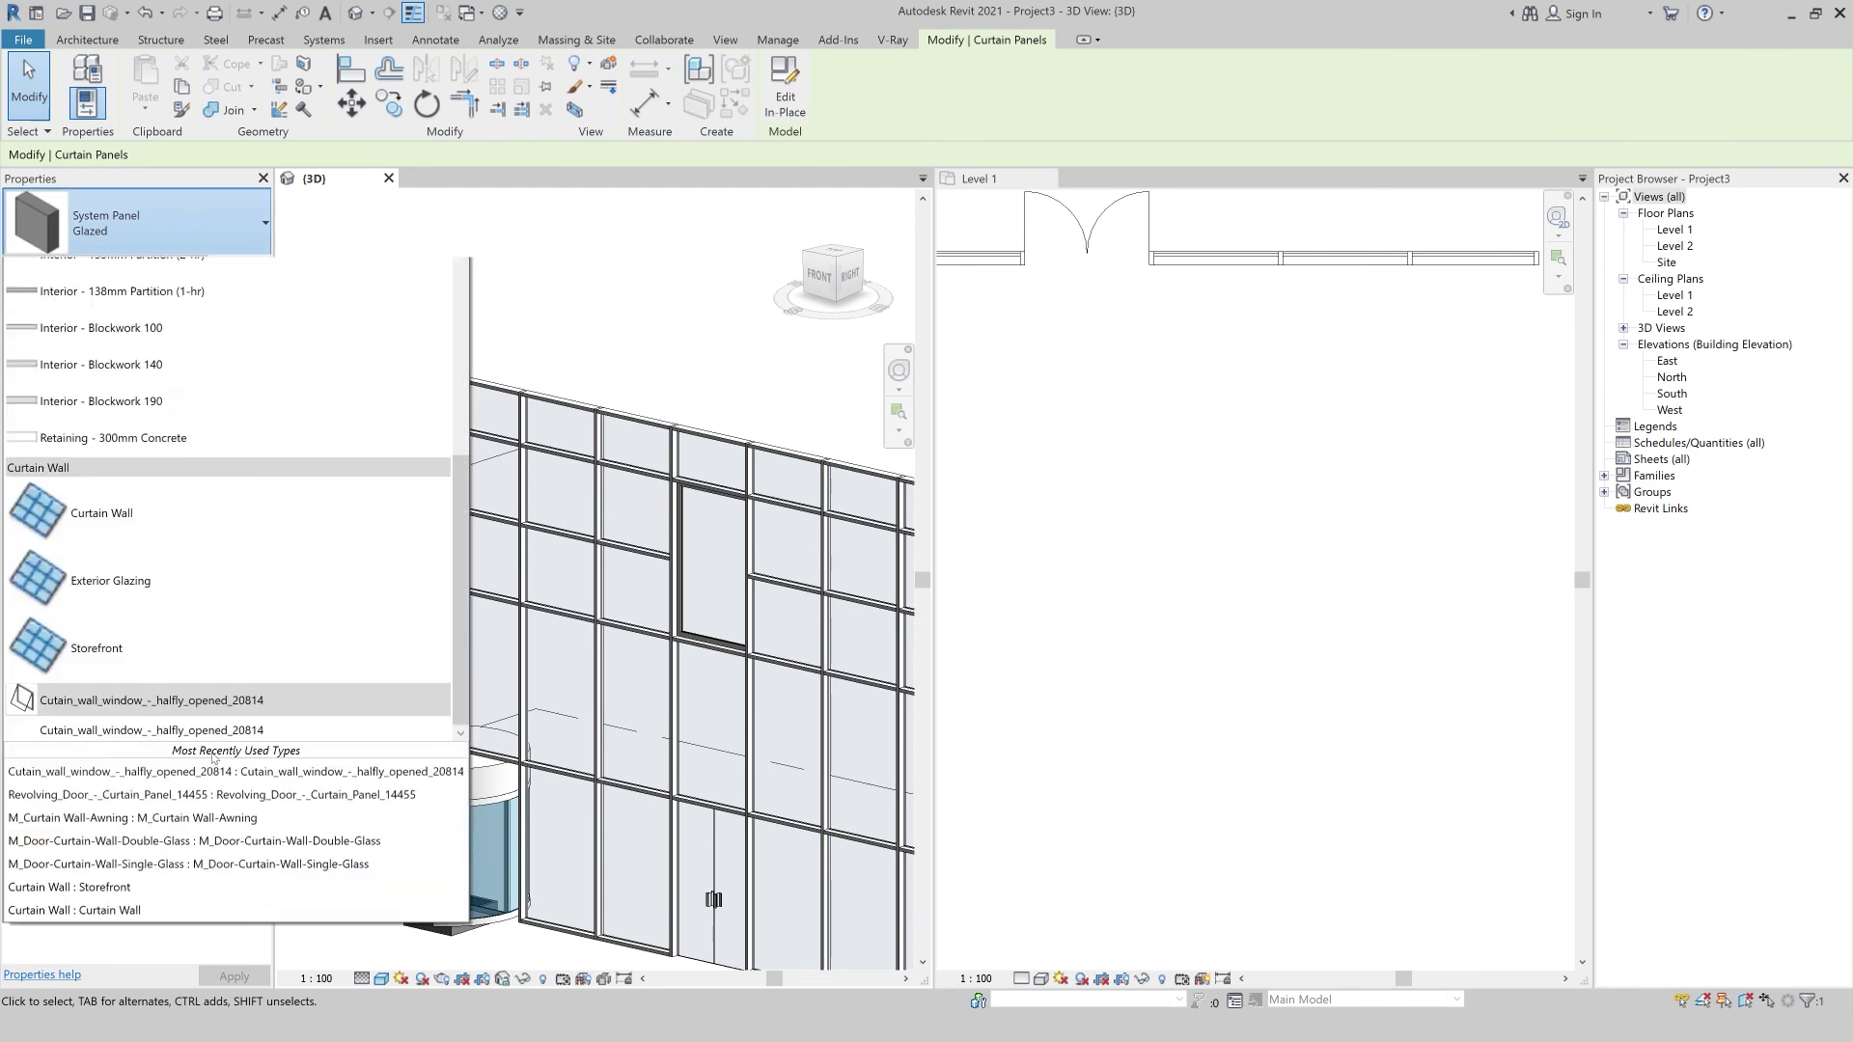
left_click(165, 846)
scroll(584, 259, "down", 2)
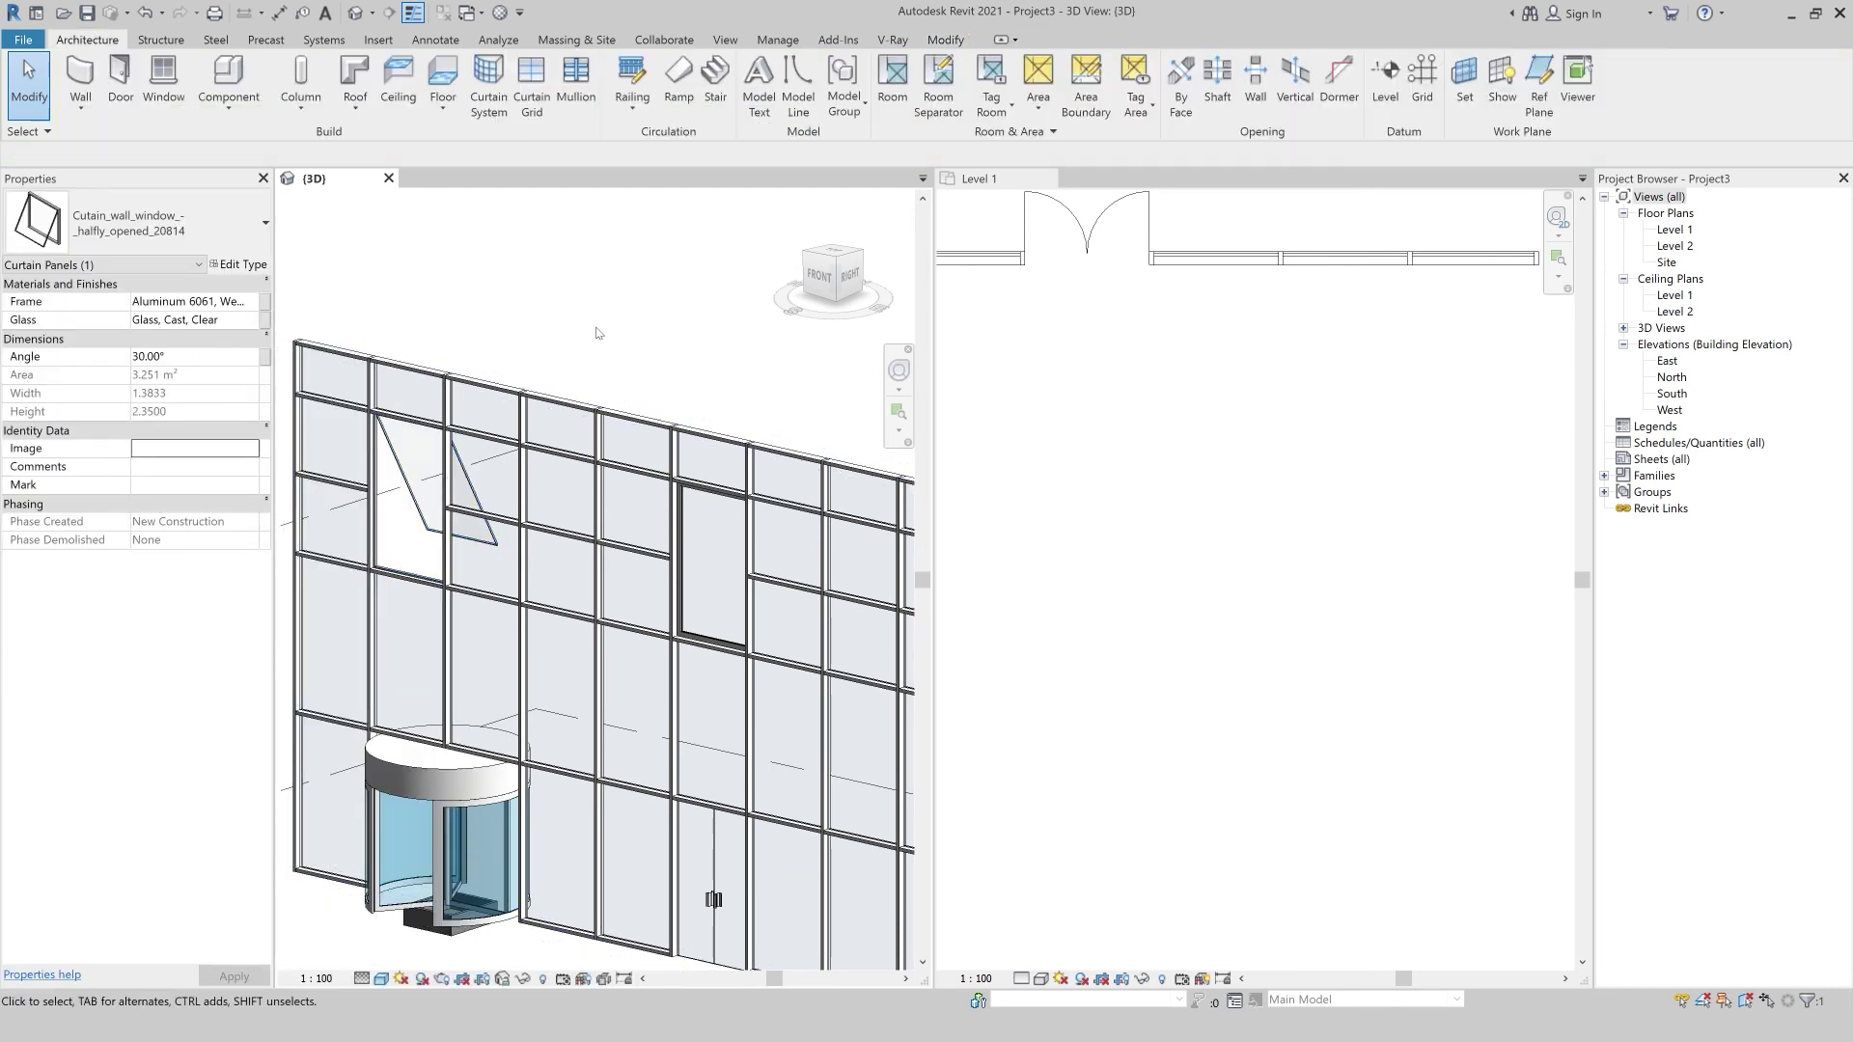
left_click(584, 259)
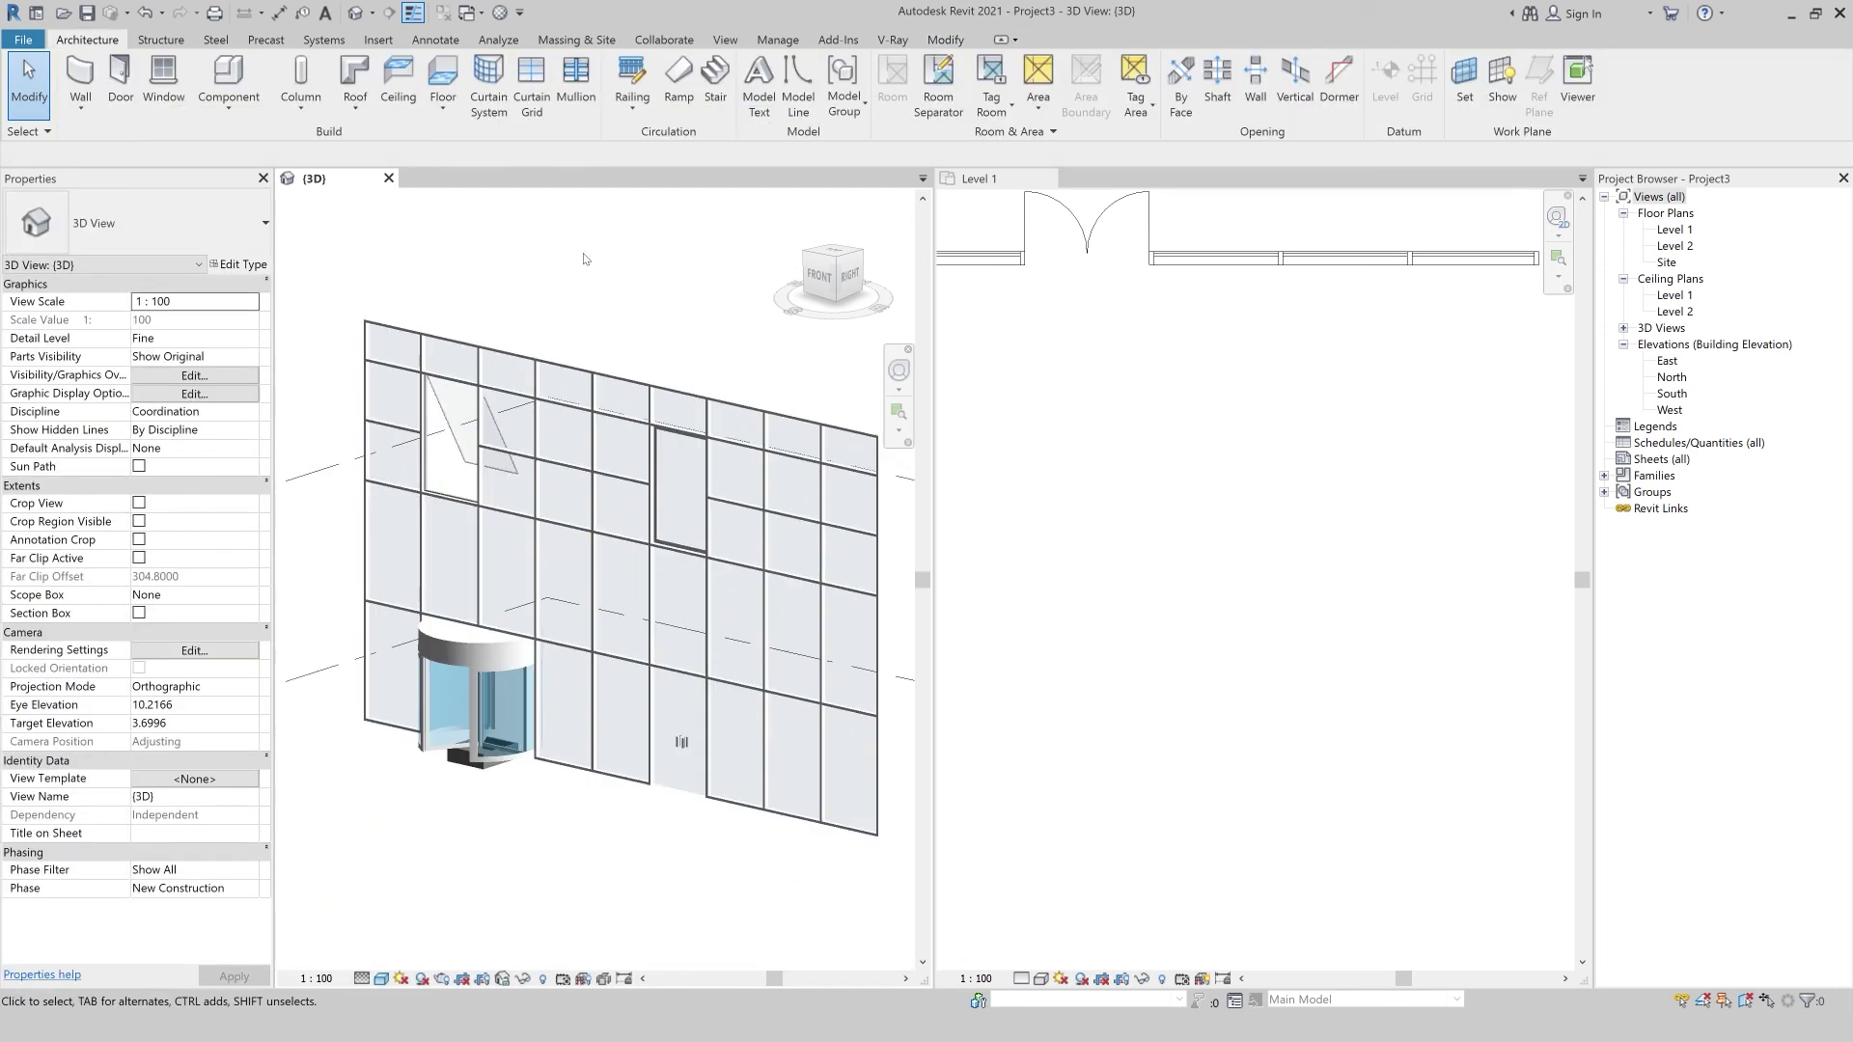
Set the half-opened window's opening angle to -30°.
key("Tab")
key("Tab")
key("Tab")
left_click(470, 467)
left_click(178, 357)
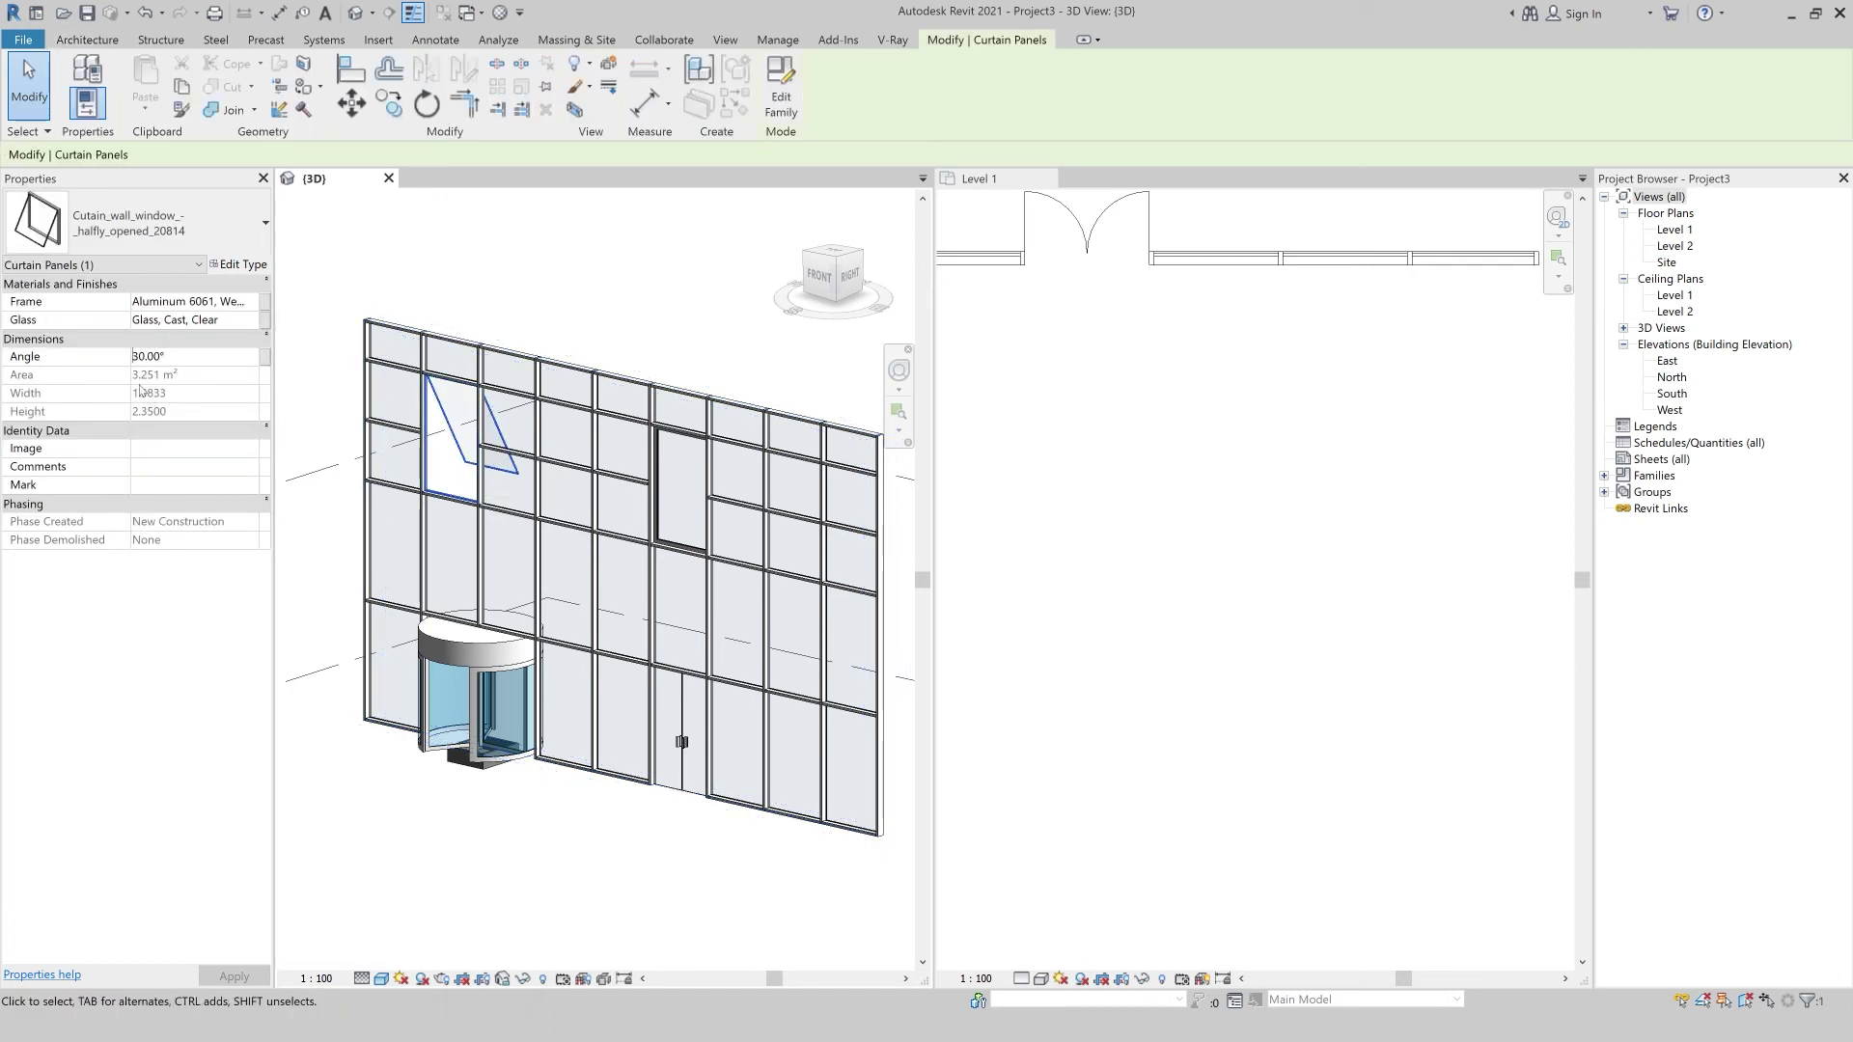
type("-")
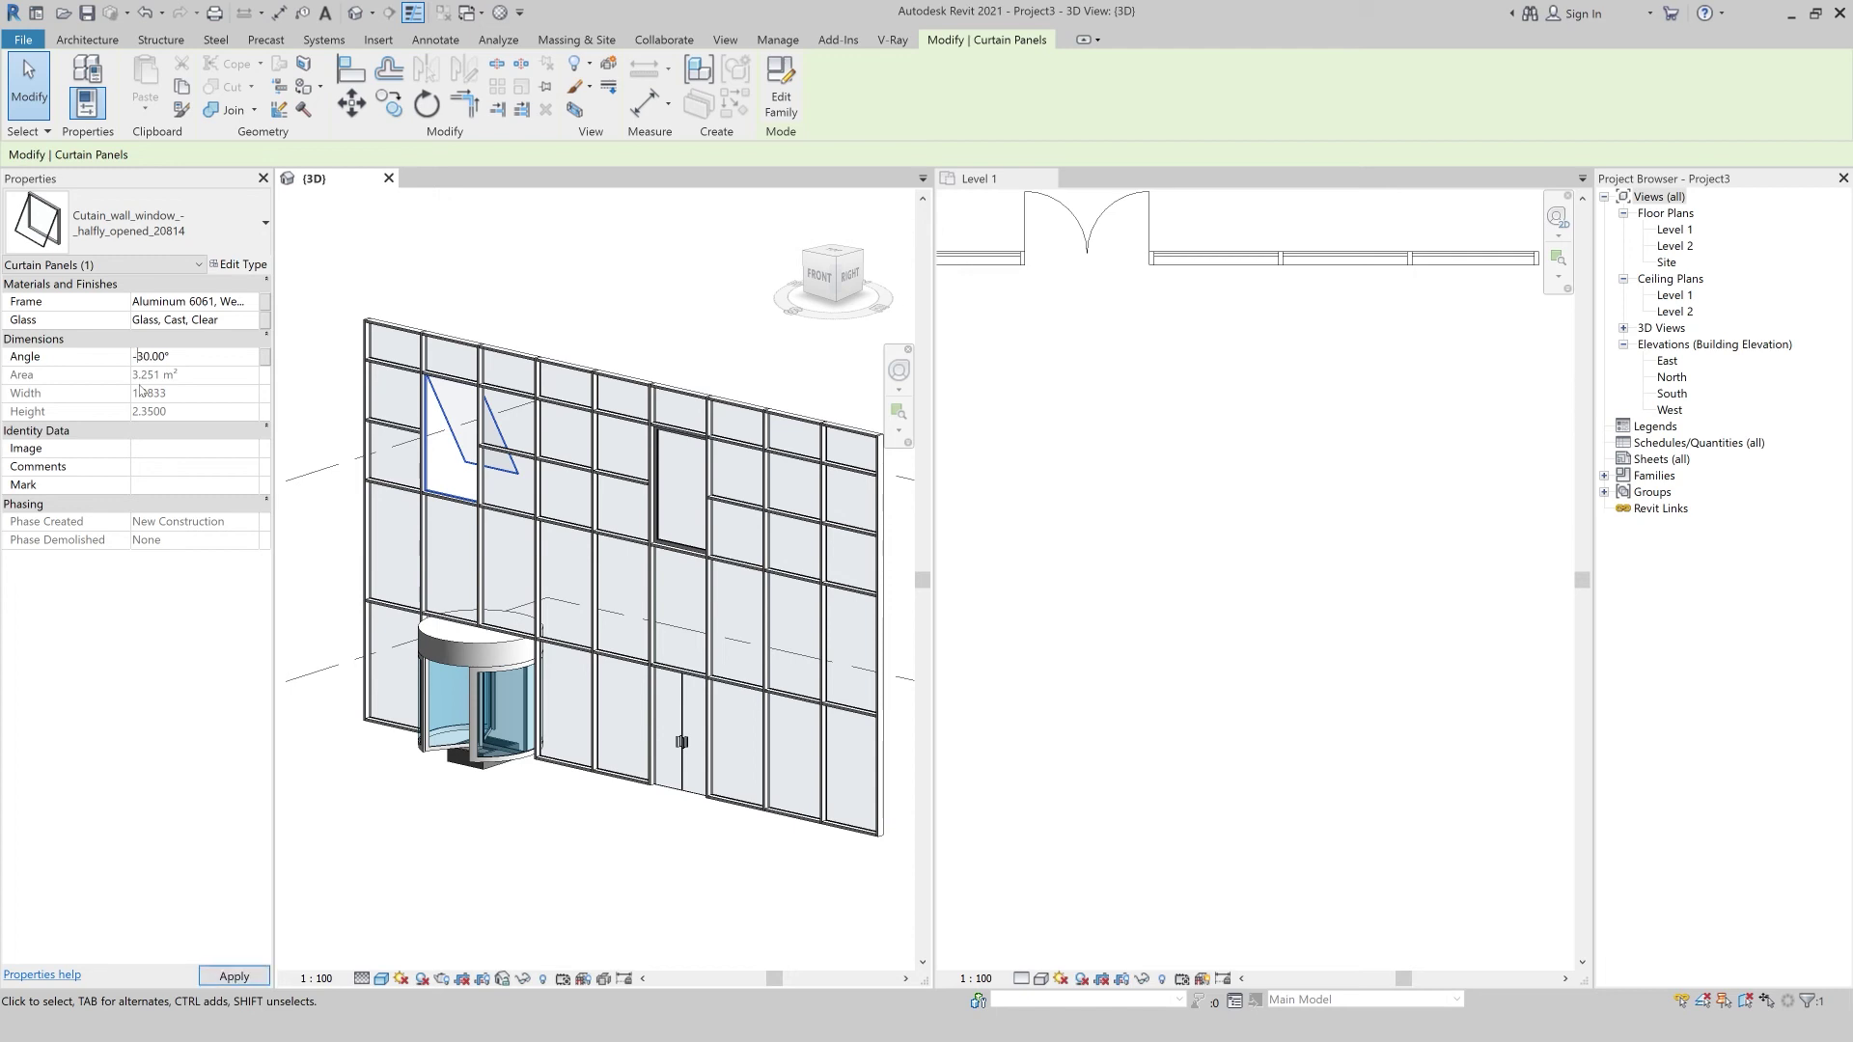
key("Return")
key("Escape")
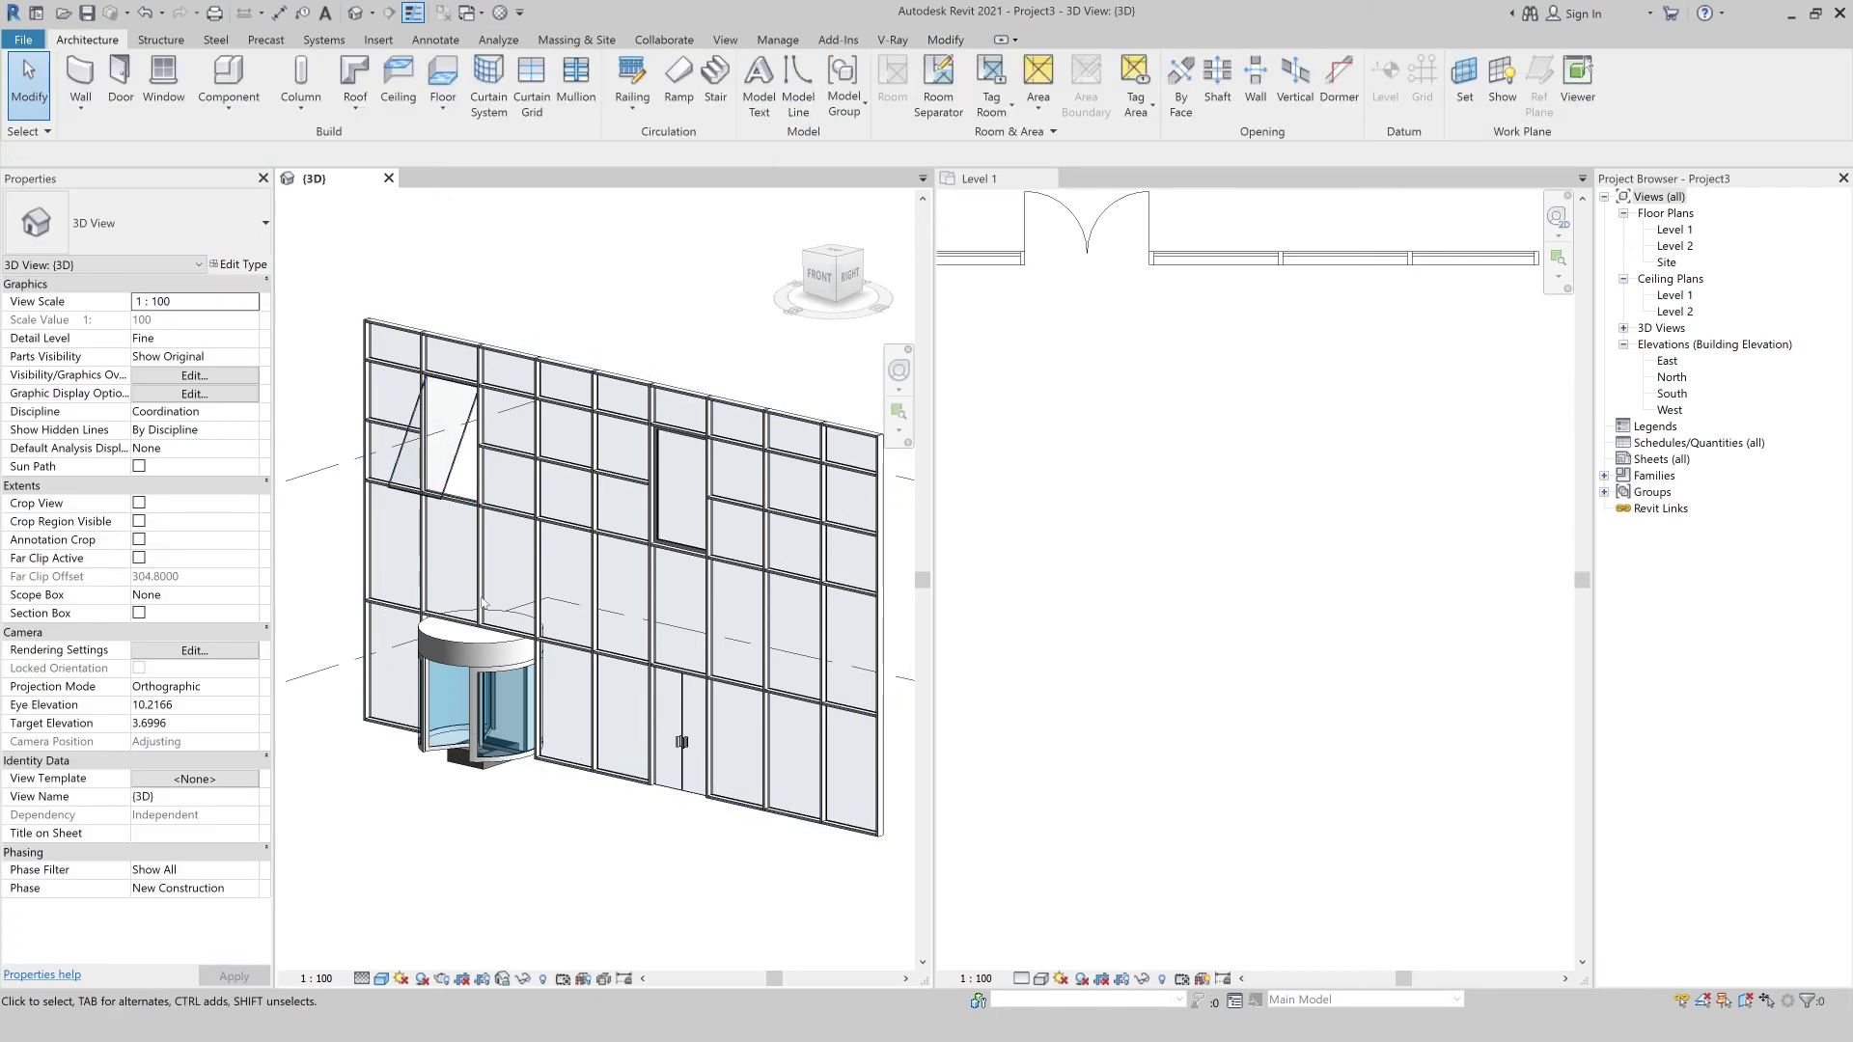
middle_click_drag(480, 865, 454, 855, "shift")
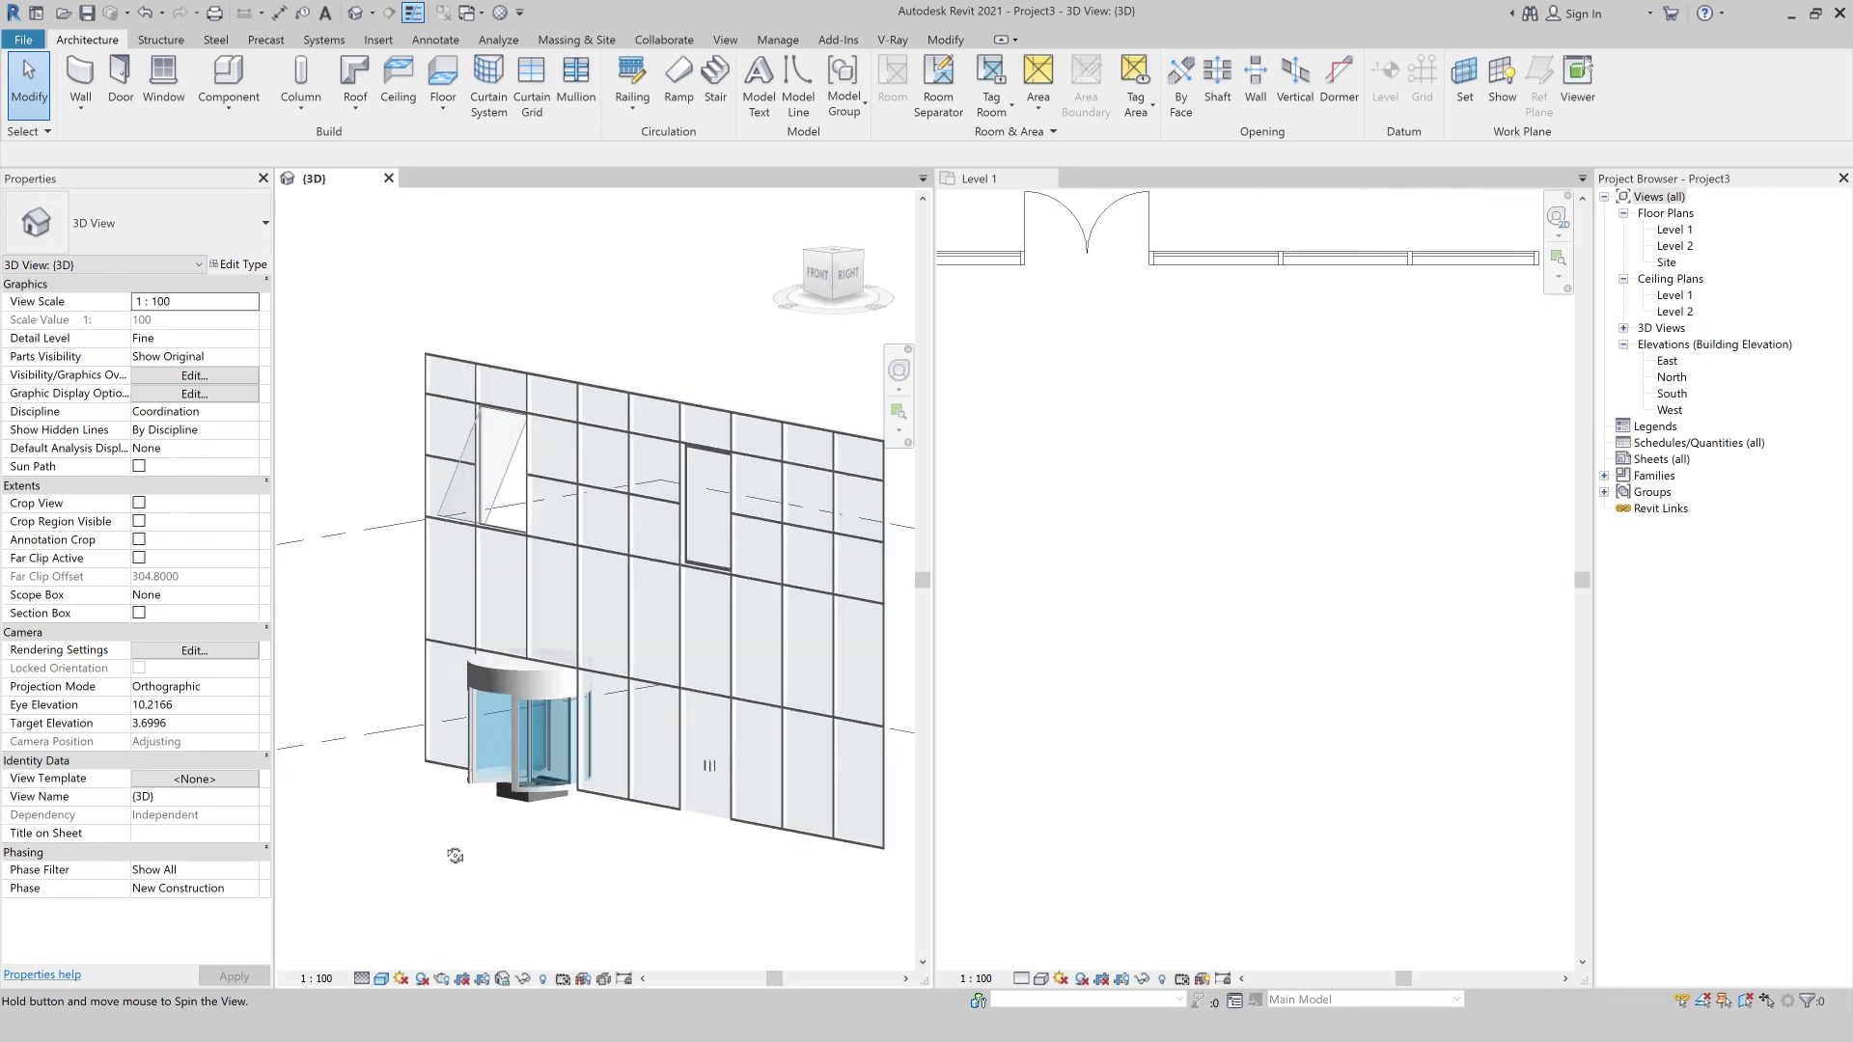
Zoom in on the angled window and set the visual style to Consistent Colors.
scroll(526, 473, "up", 3)
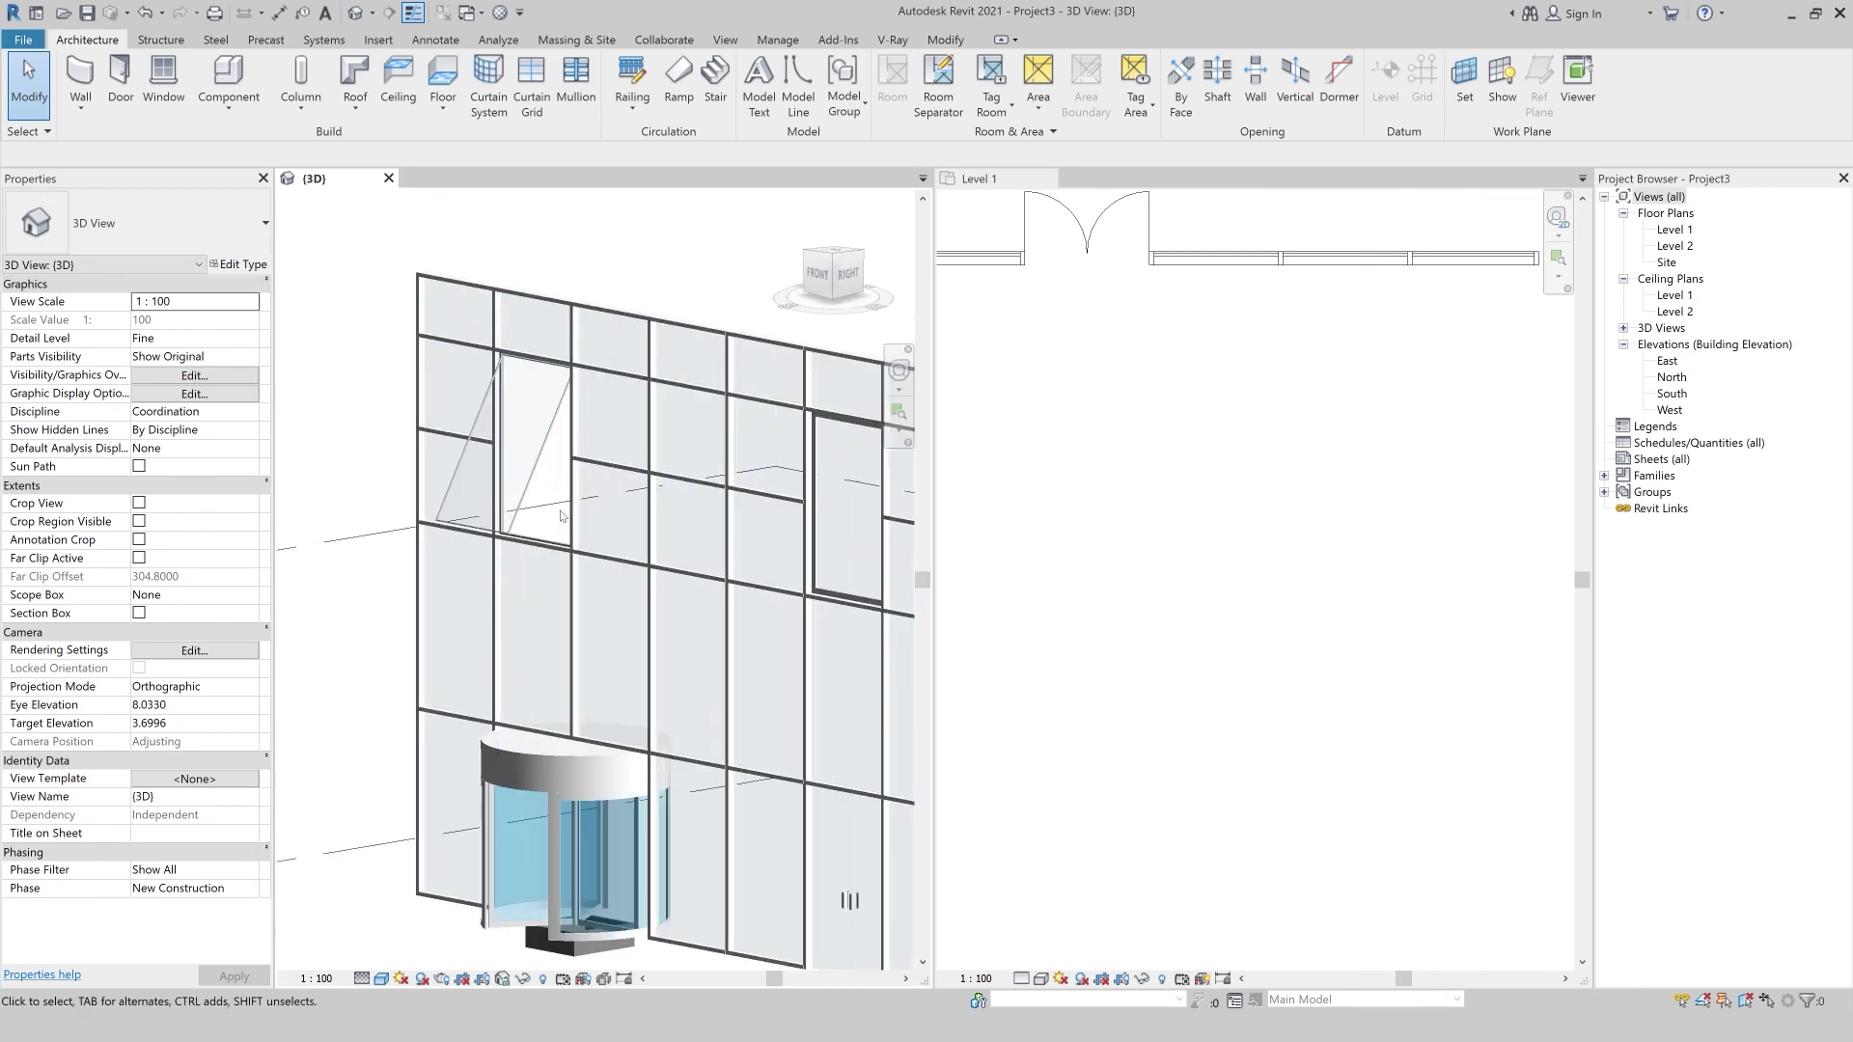
scroll(579, 480, "up", 3)
scroll(645, 488, "up", 3)
scroll(589, 531, "down", 3)
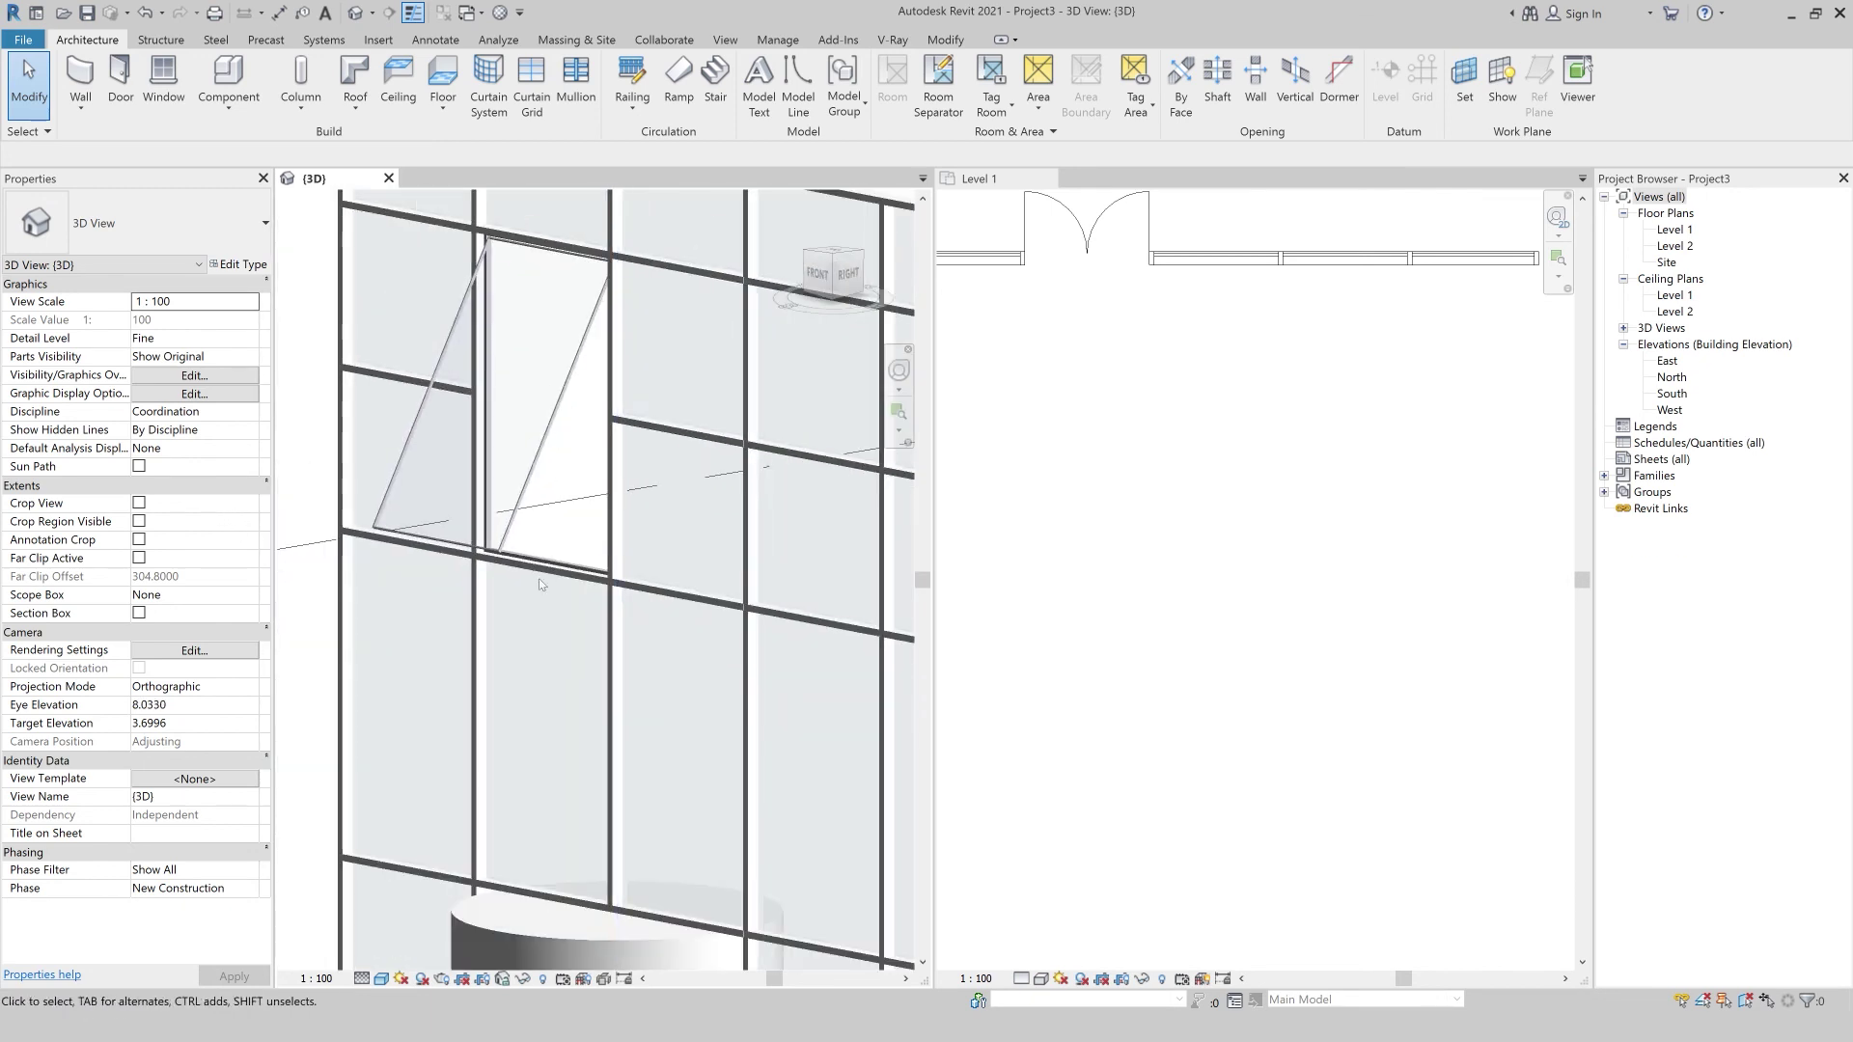
scroll(539, 578, "down", 3)
left_click(391, 980)
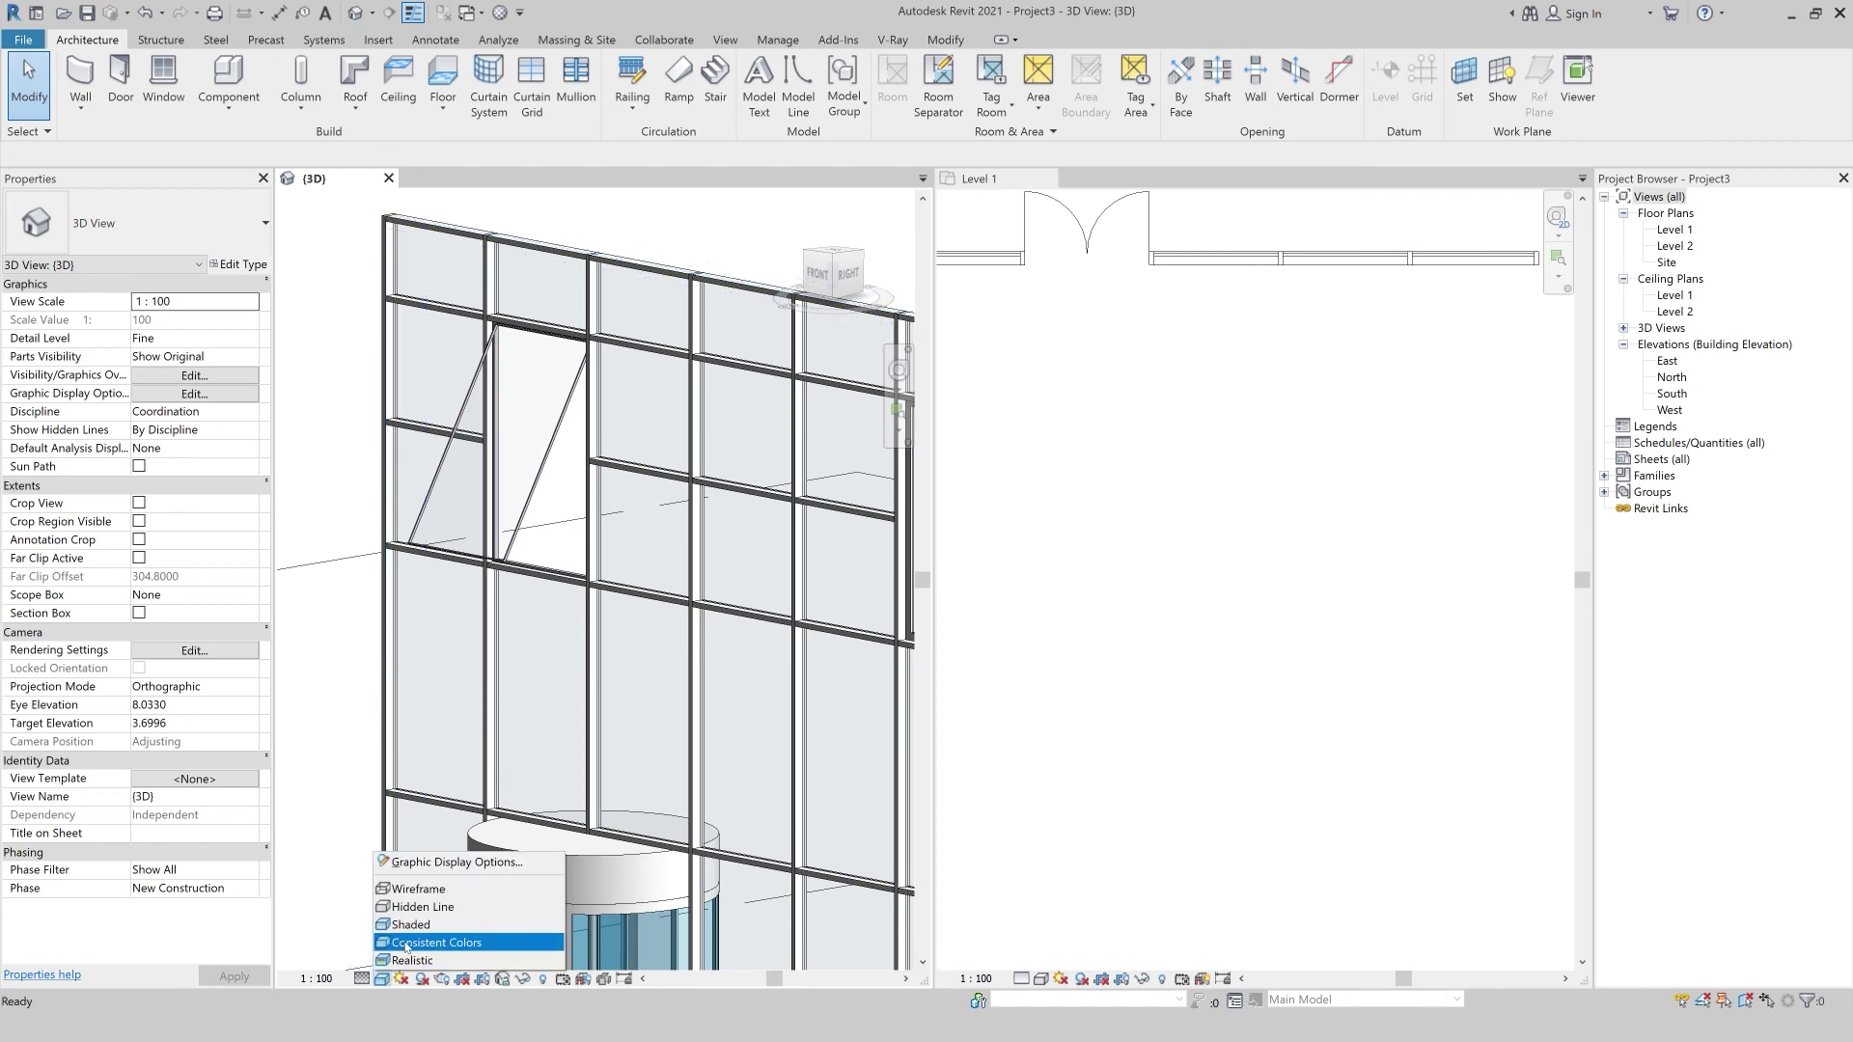
left_click(408, 947)
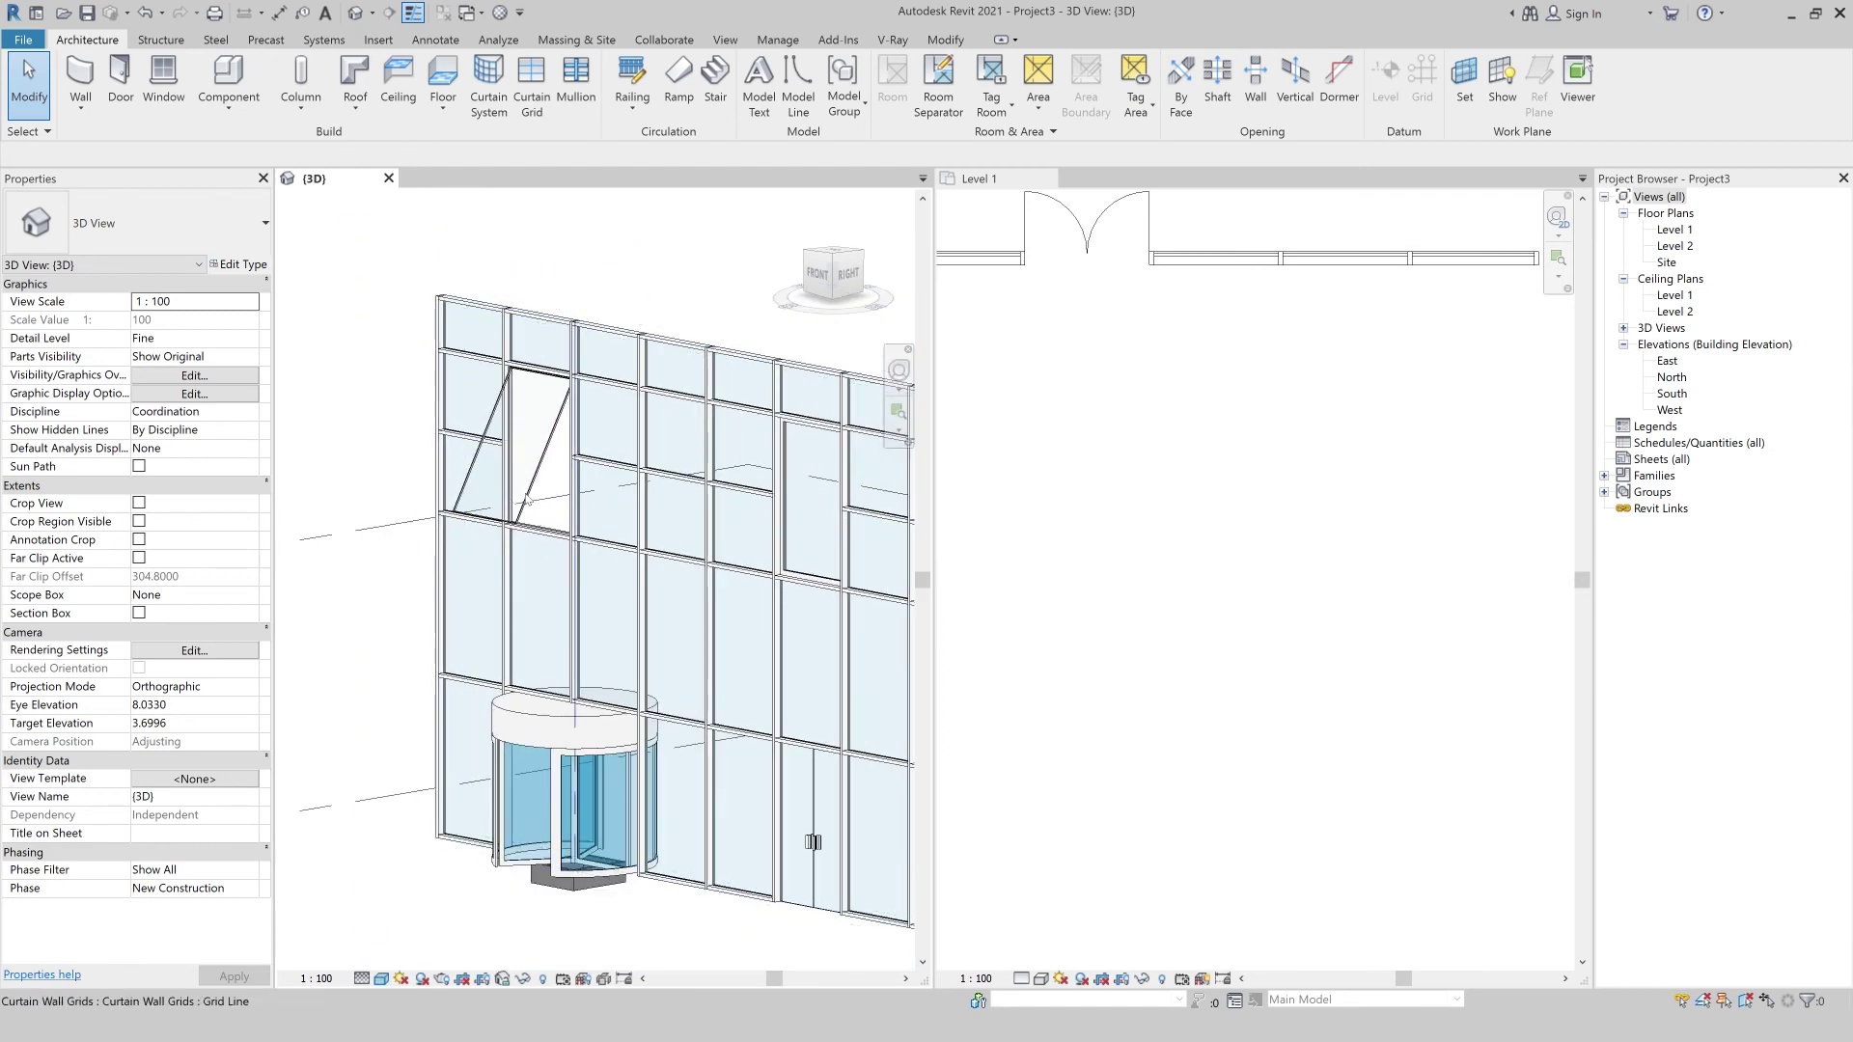
Select the window panel and open the material browser for its Glass material.
left_click(545, 446)
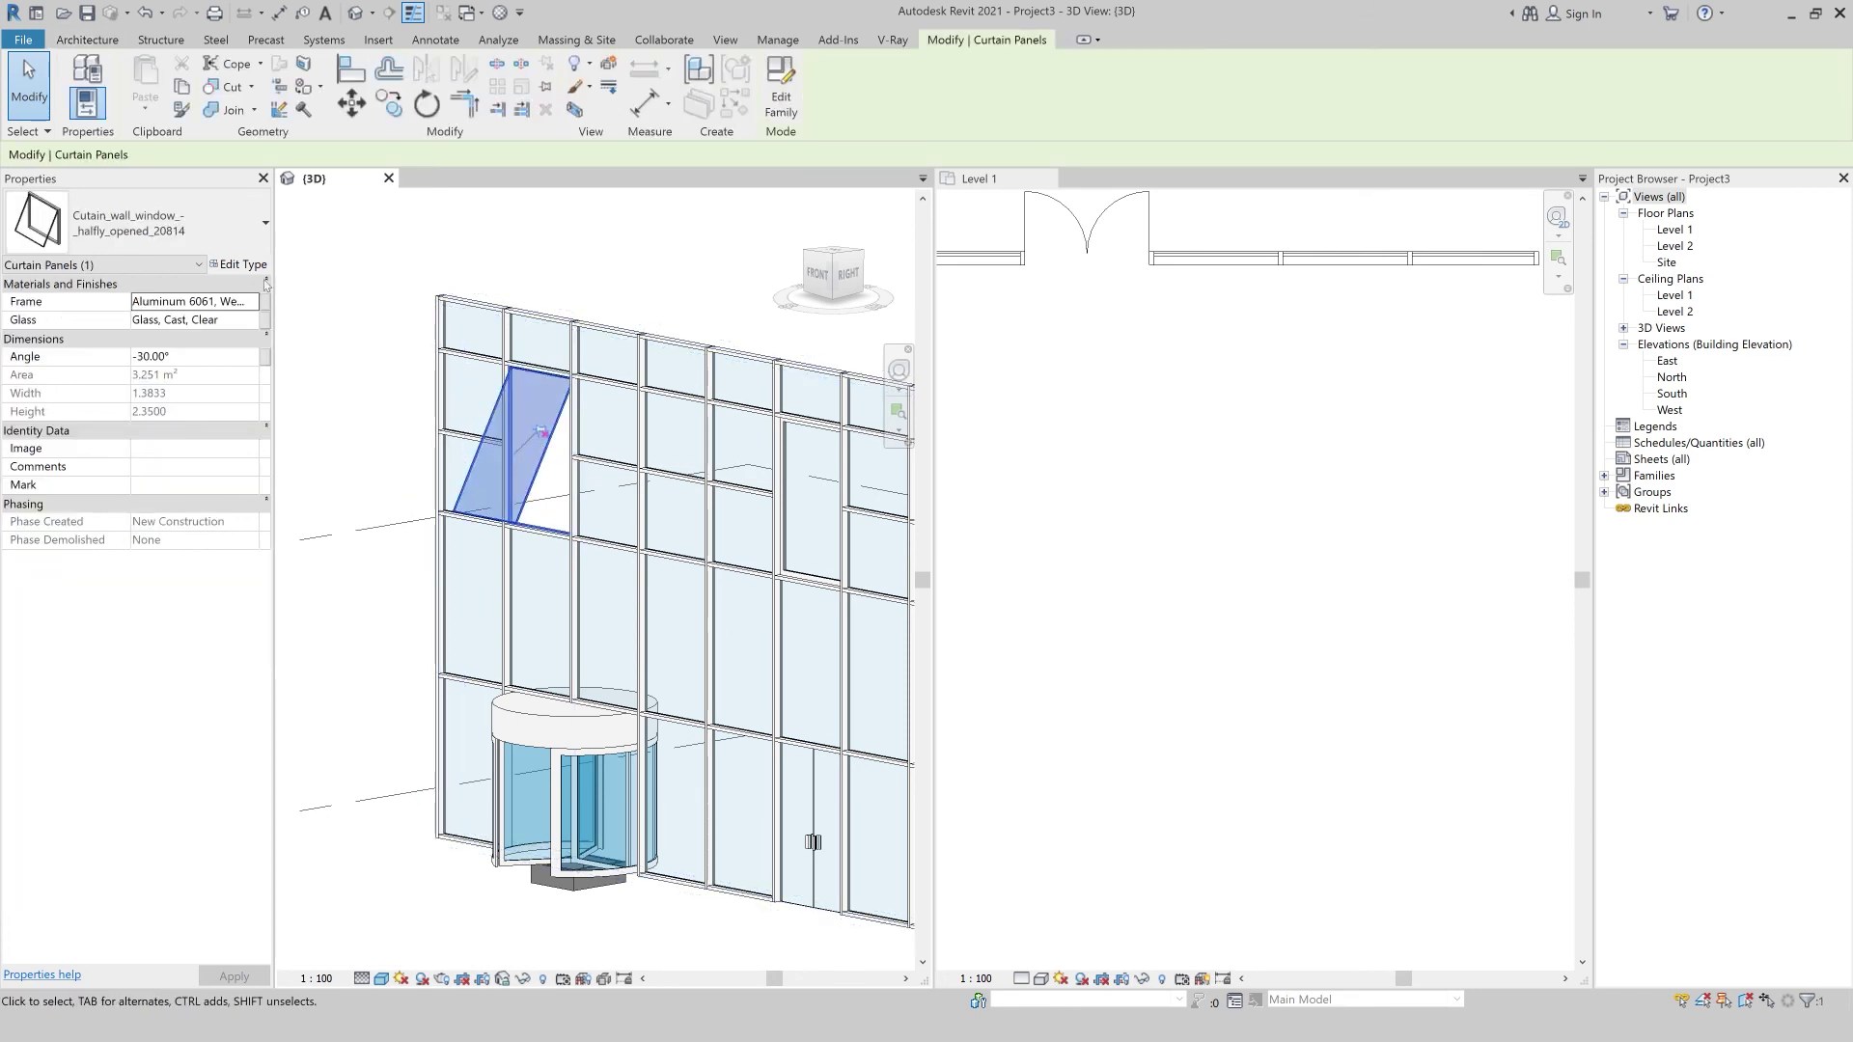
left_click(261, 324)
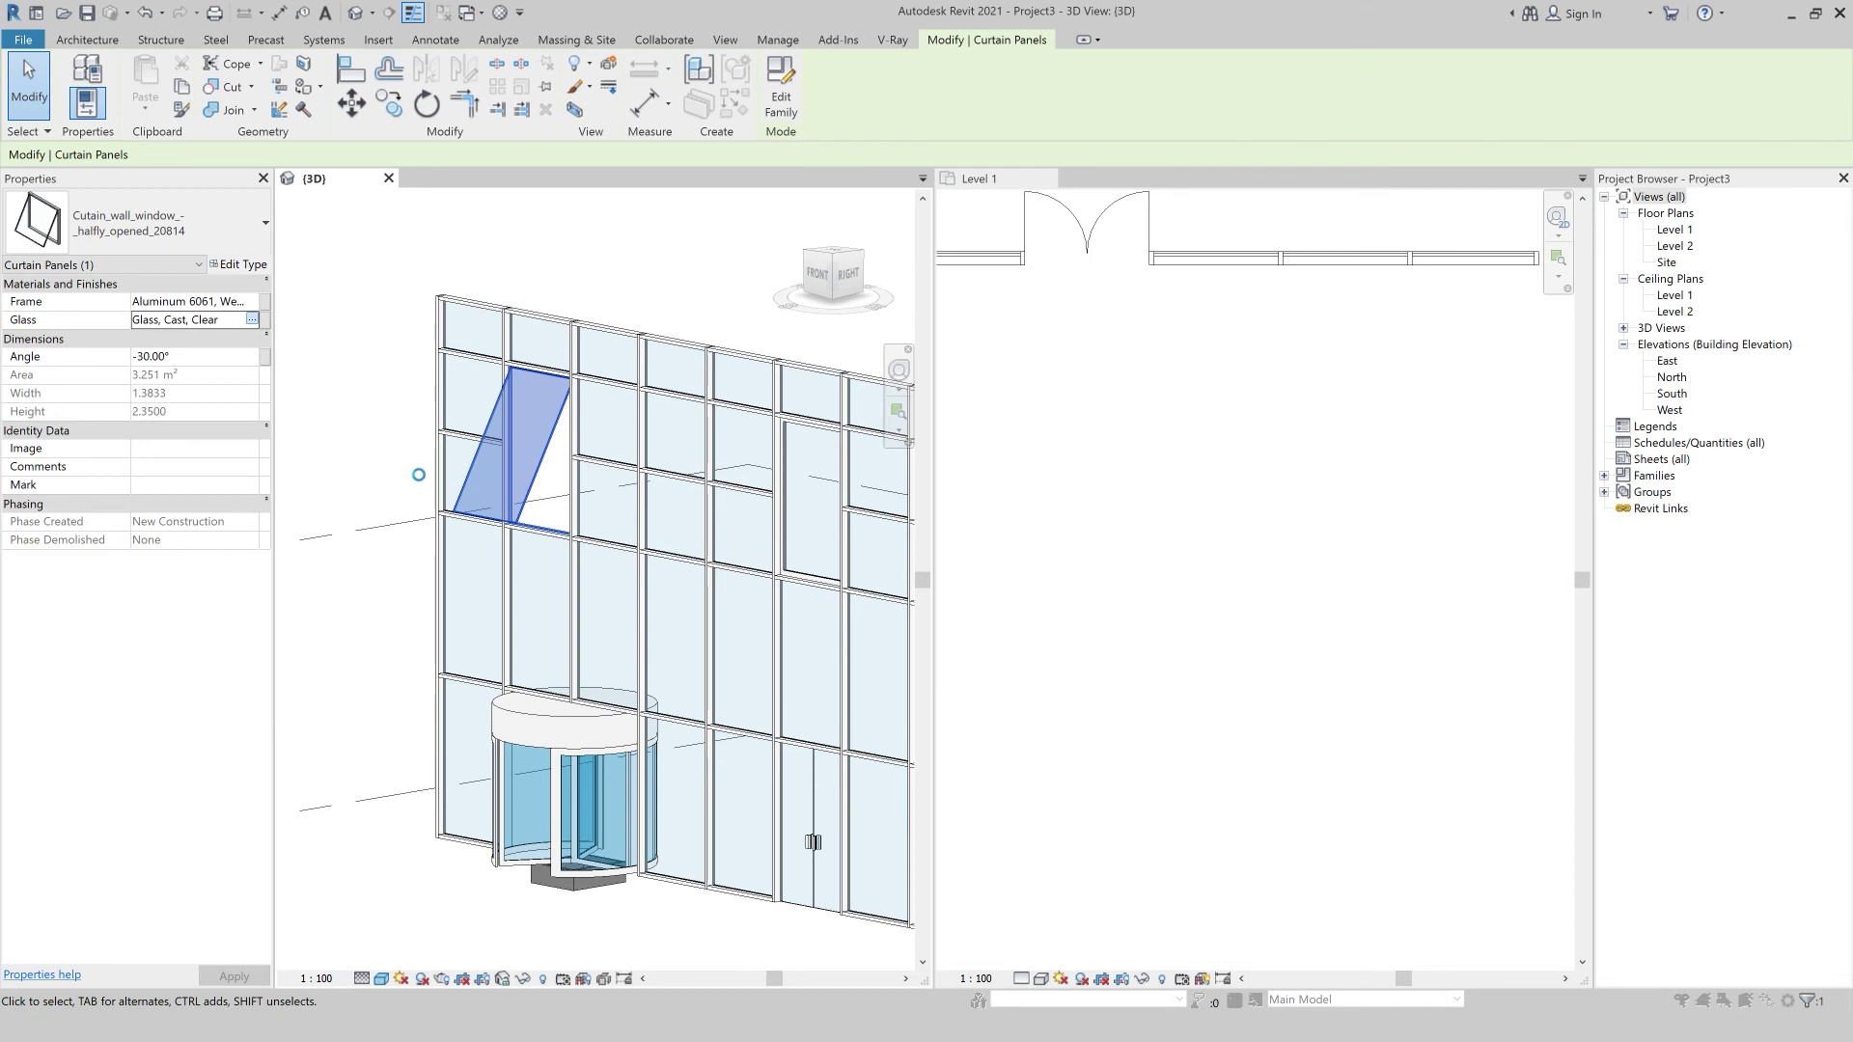
left_click(252, 320)
Assign the plain Glass material to the window's glazing.
left_click(525, 267)
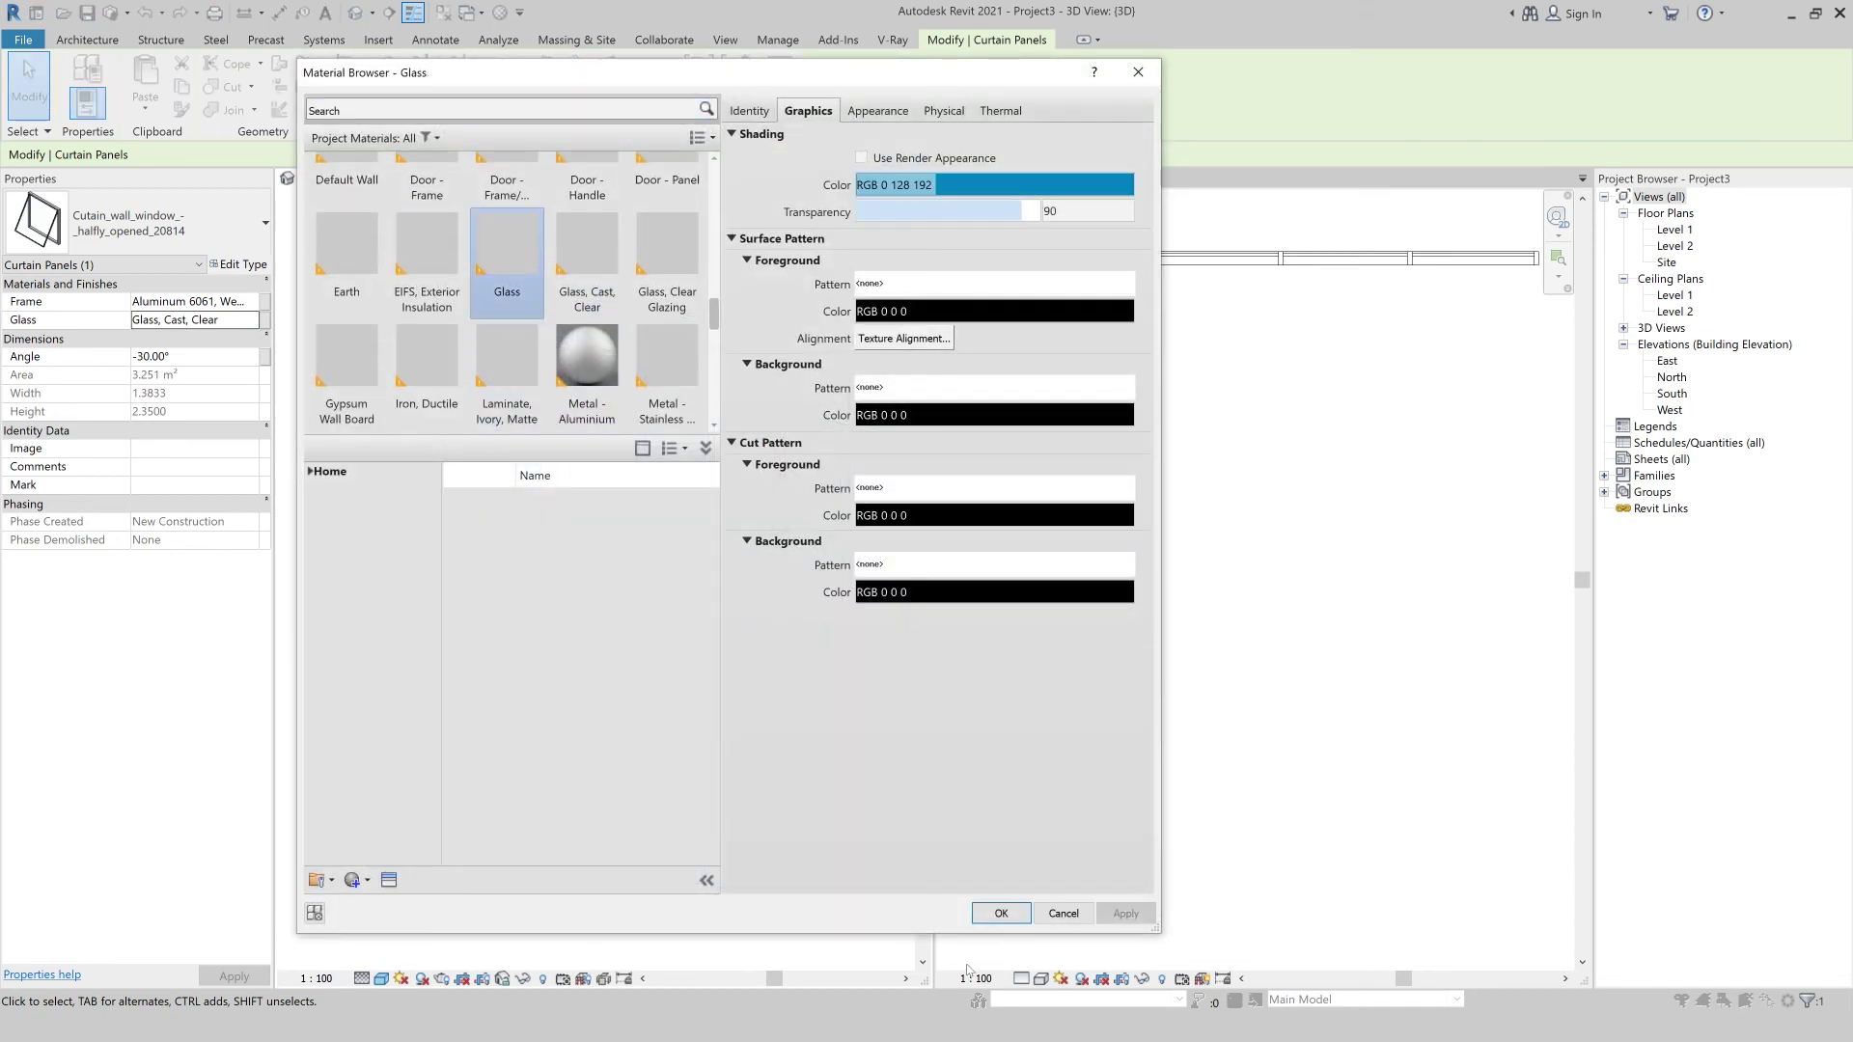
left_click(990, 914)
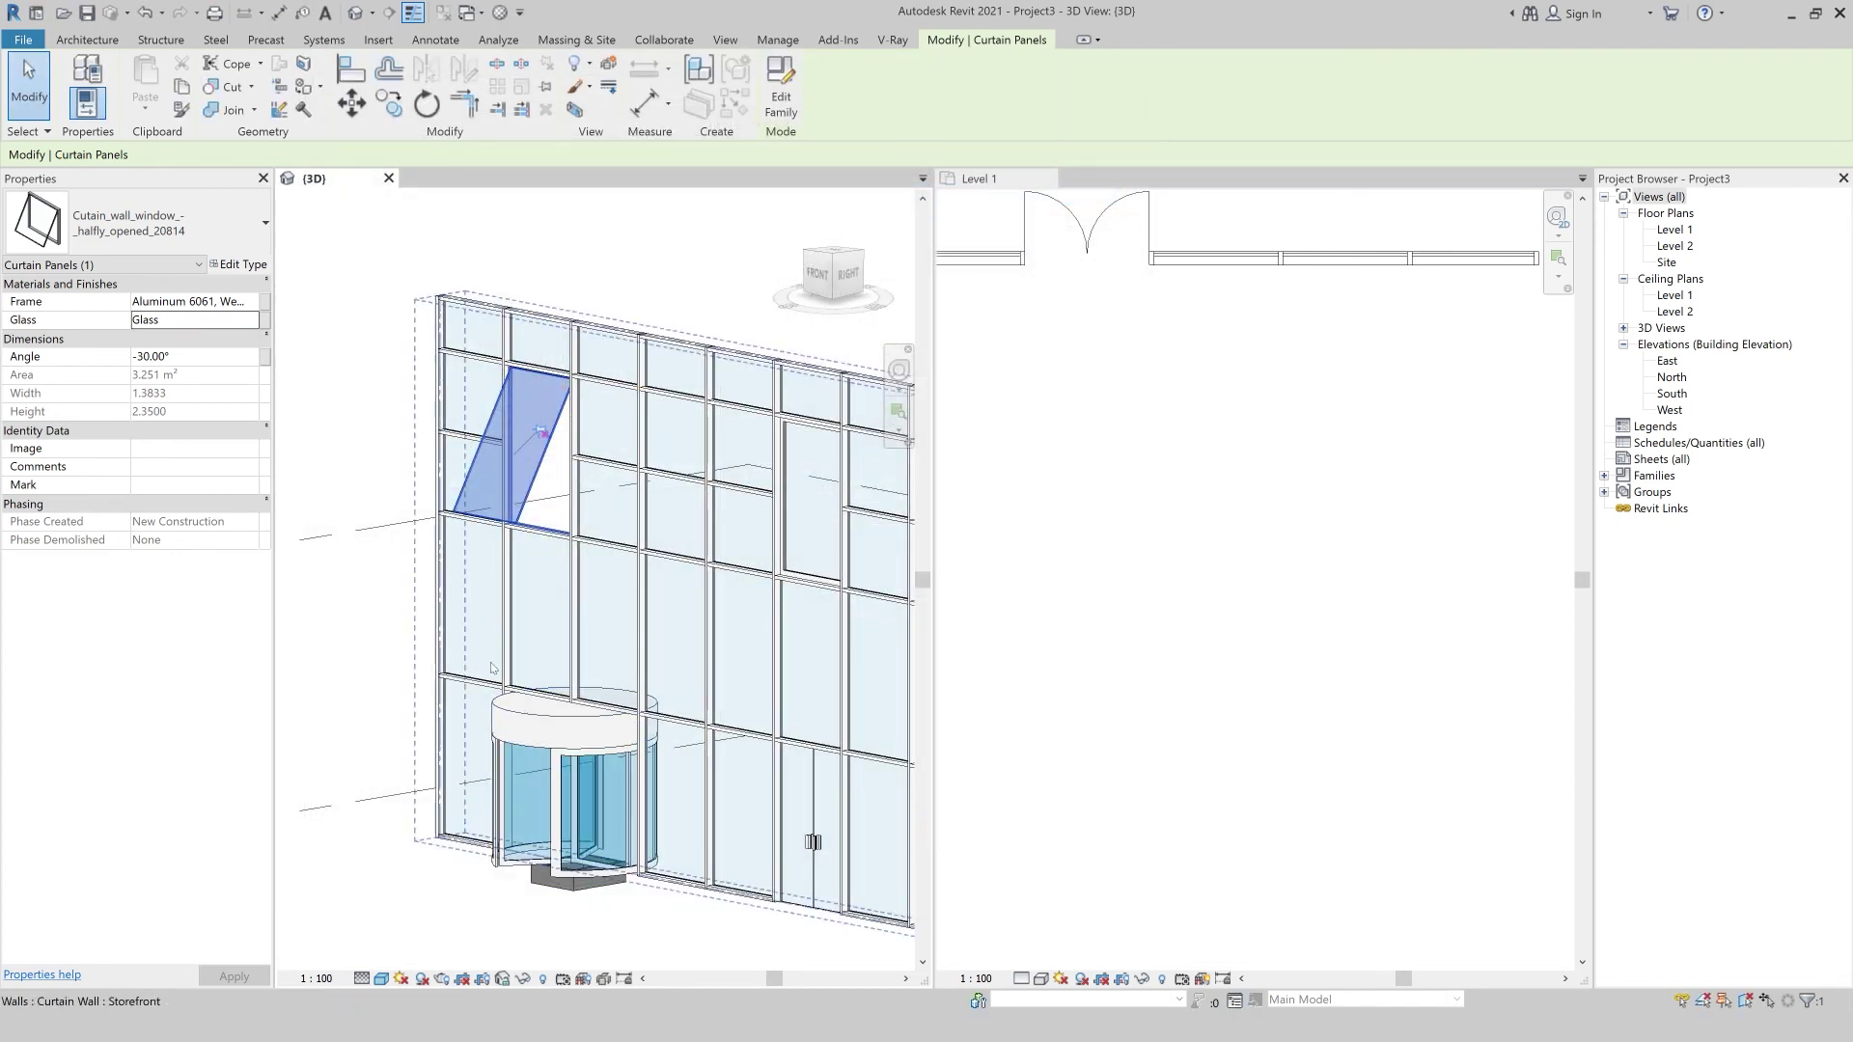
left_click(400, 639)
scroll(573, 538, "up", 2)
scroll(573, 538, "up", 2)
scroll(574, 537, "up", 2)
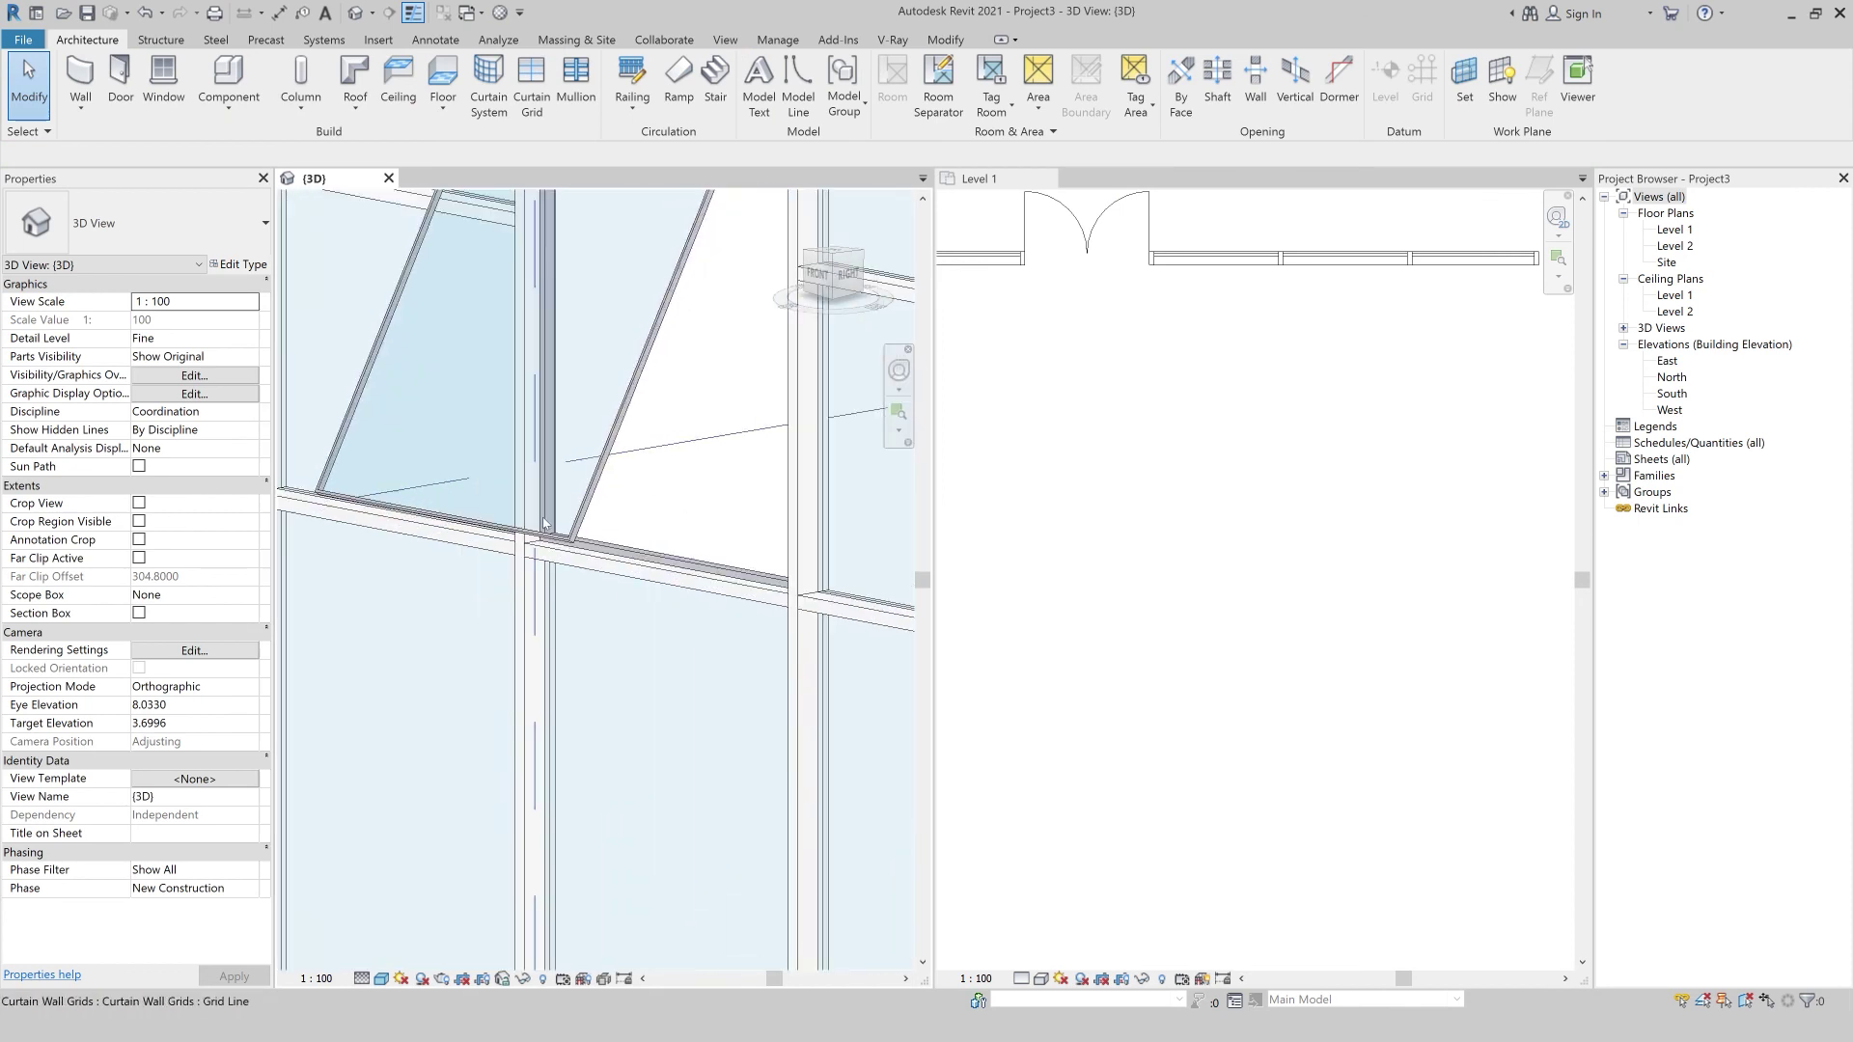
Reselect the window panel and assign Aluminium as its frame material.
left_click(629, 556)
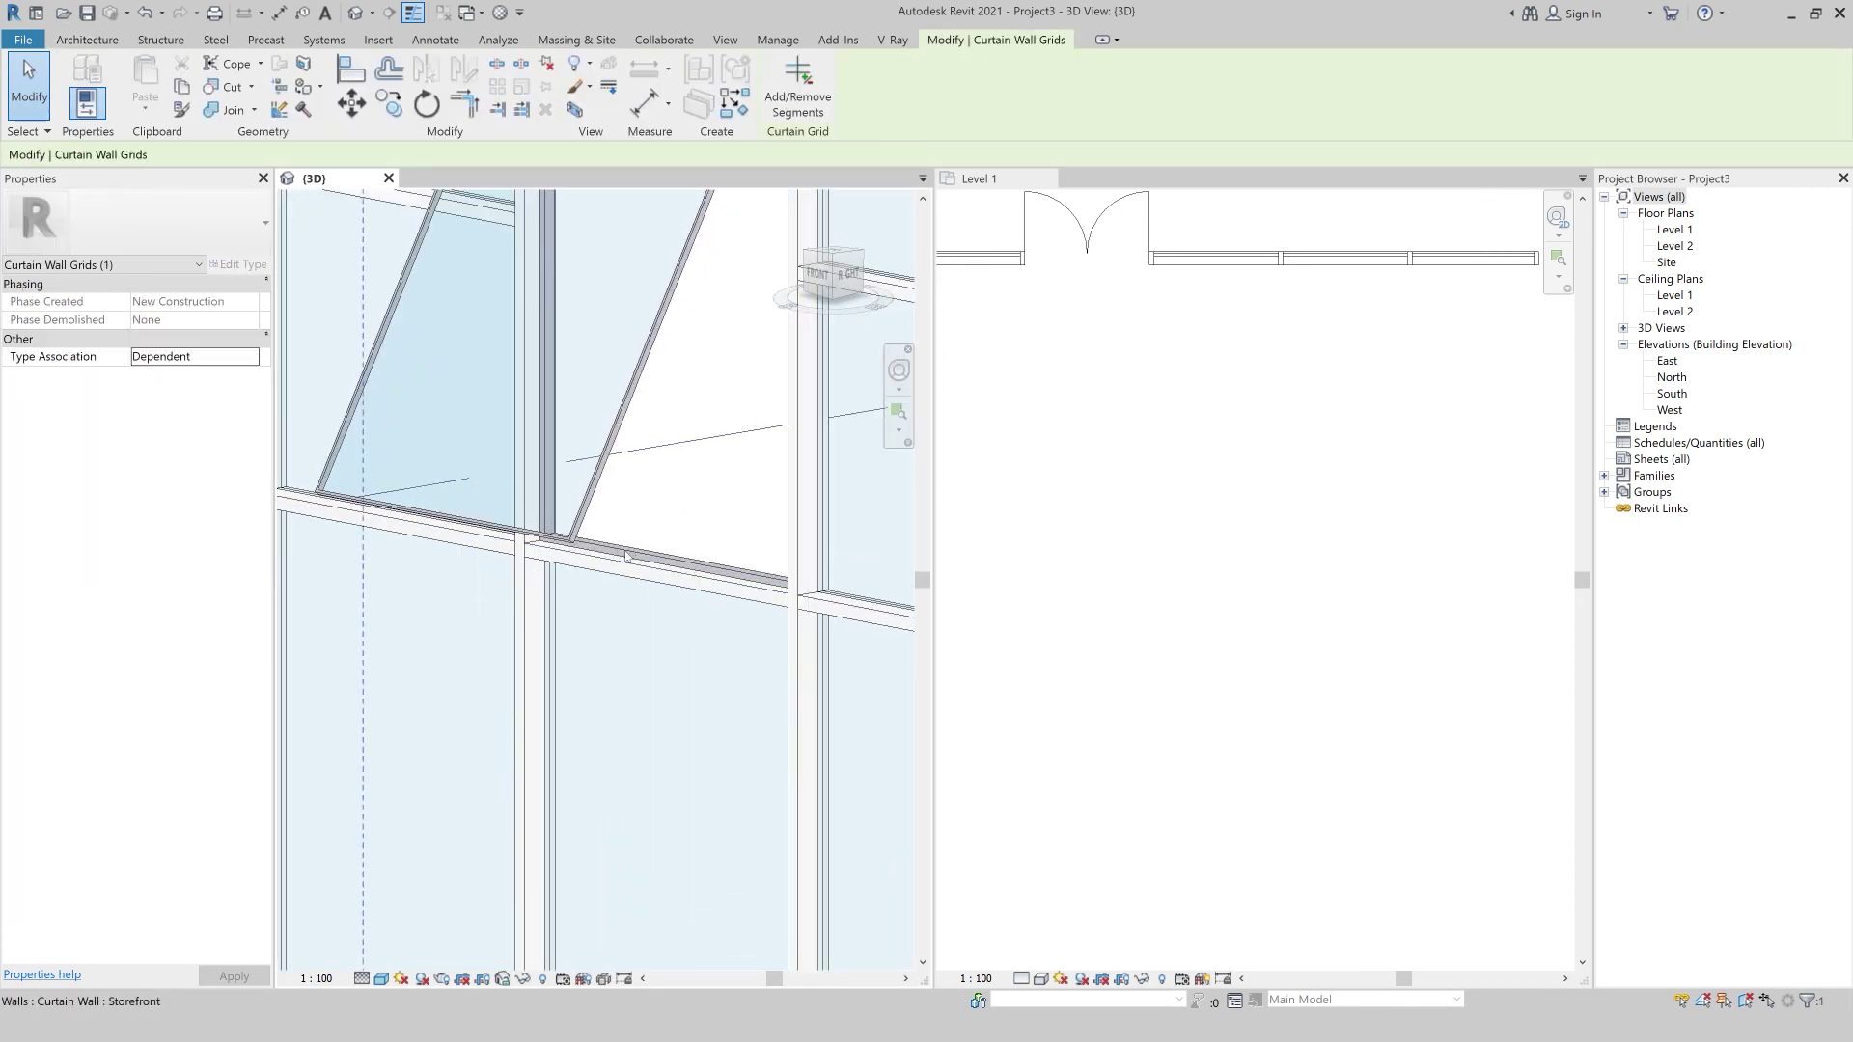
left_click(622, 546)
scroll(623, 546, "down", 2)
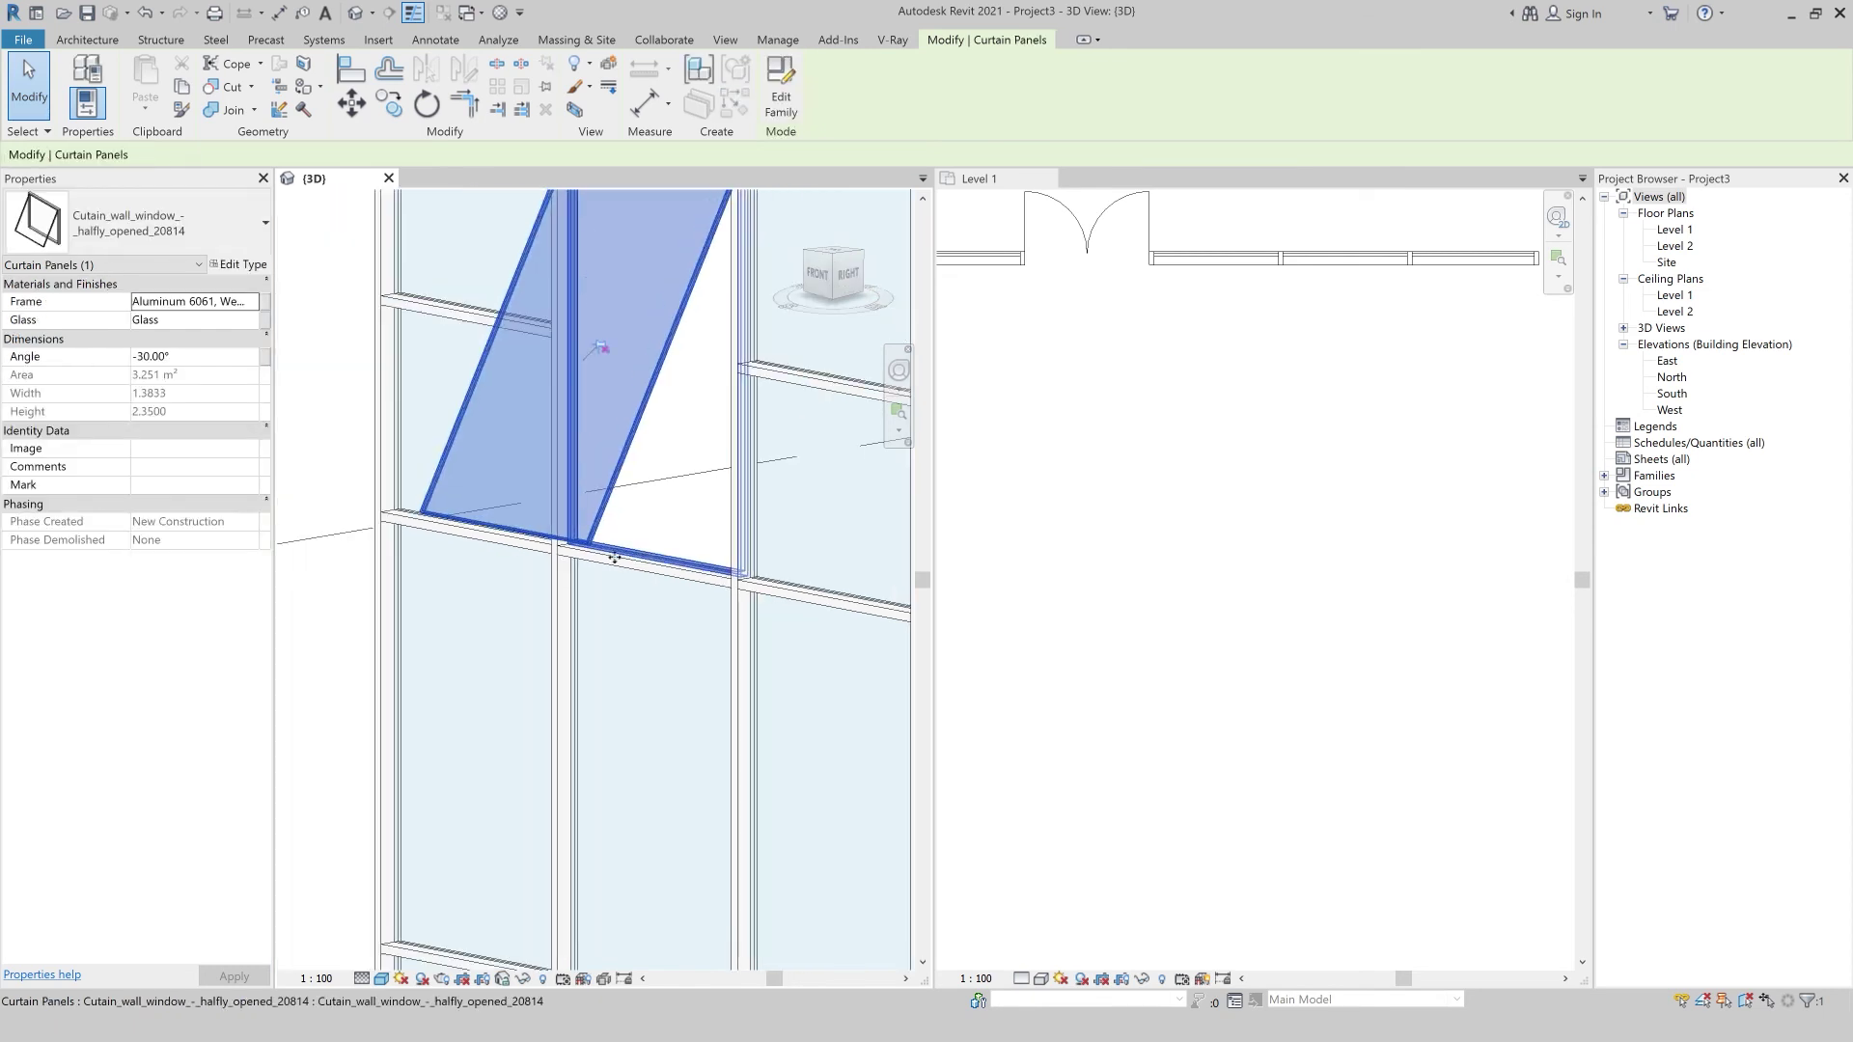
left_click(259, 301)
scroll(521, 270, "down", 1)
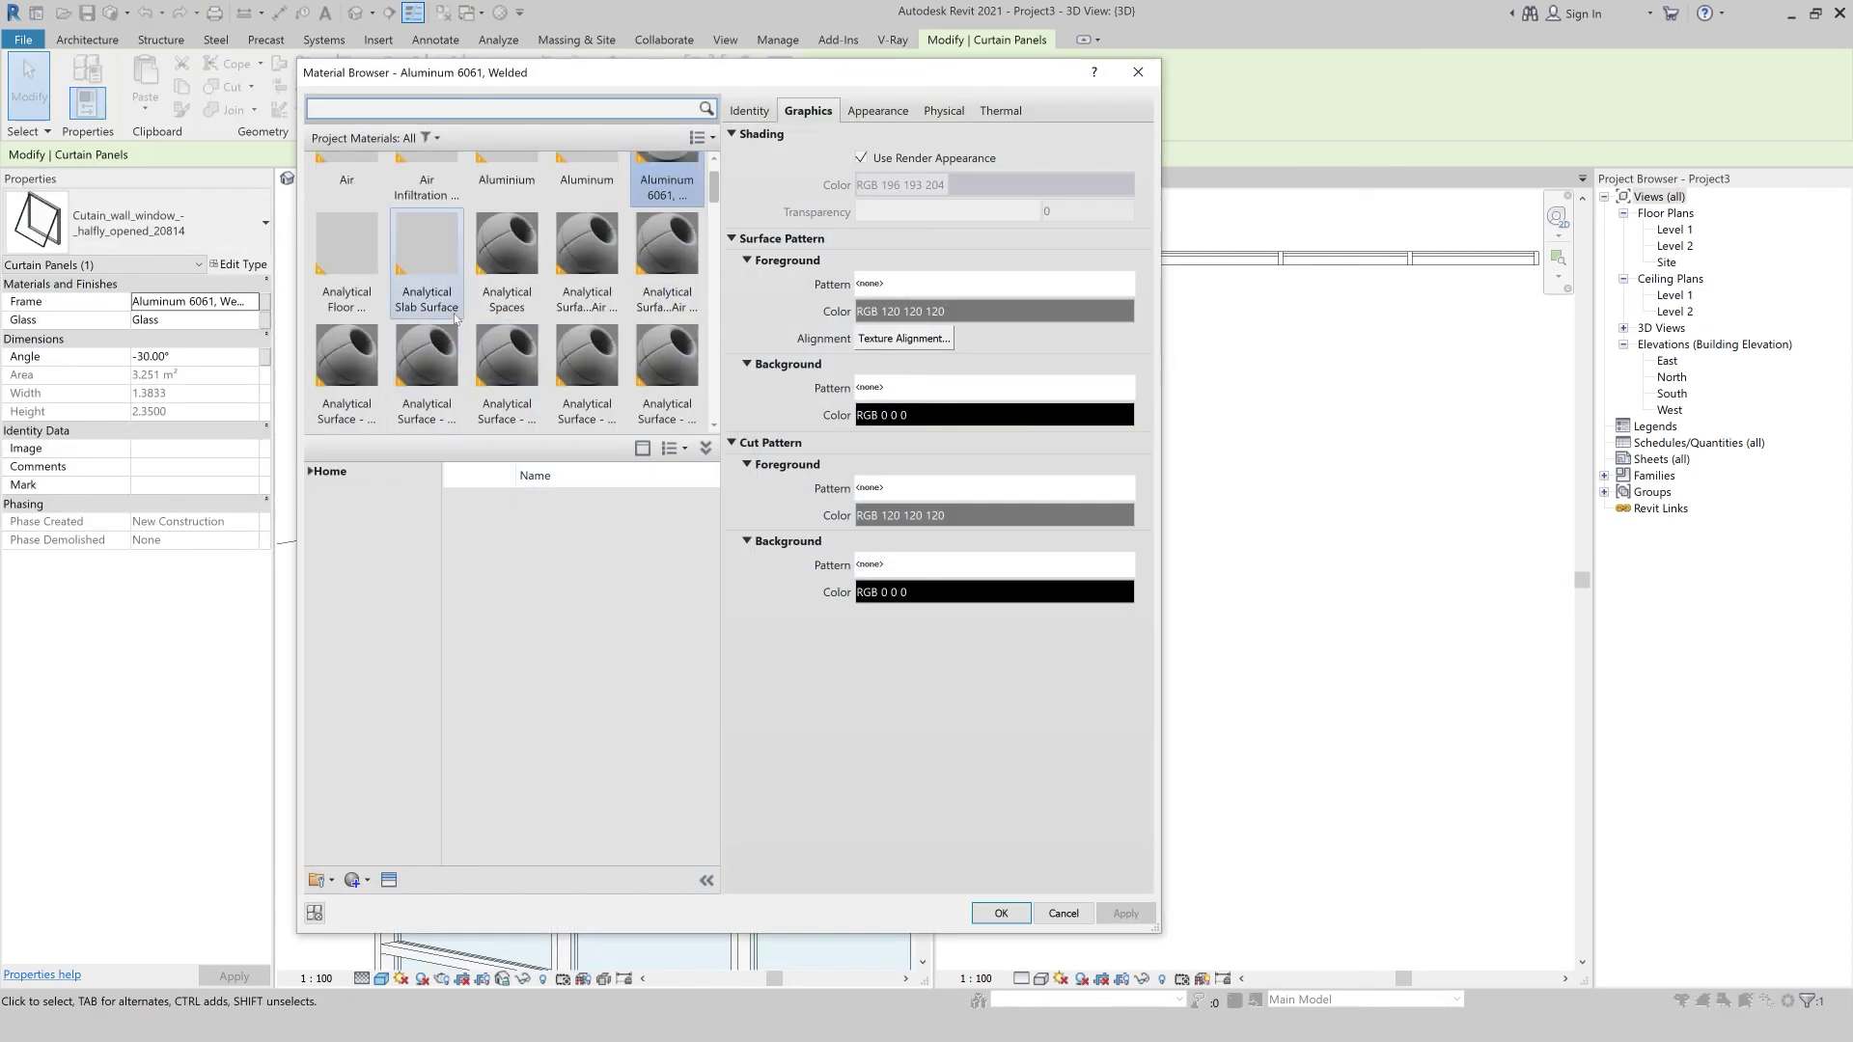
left_click(506, 180)
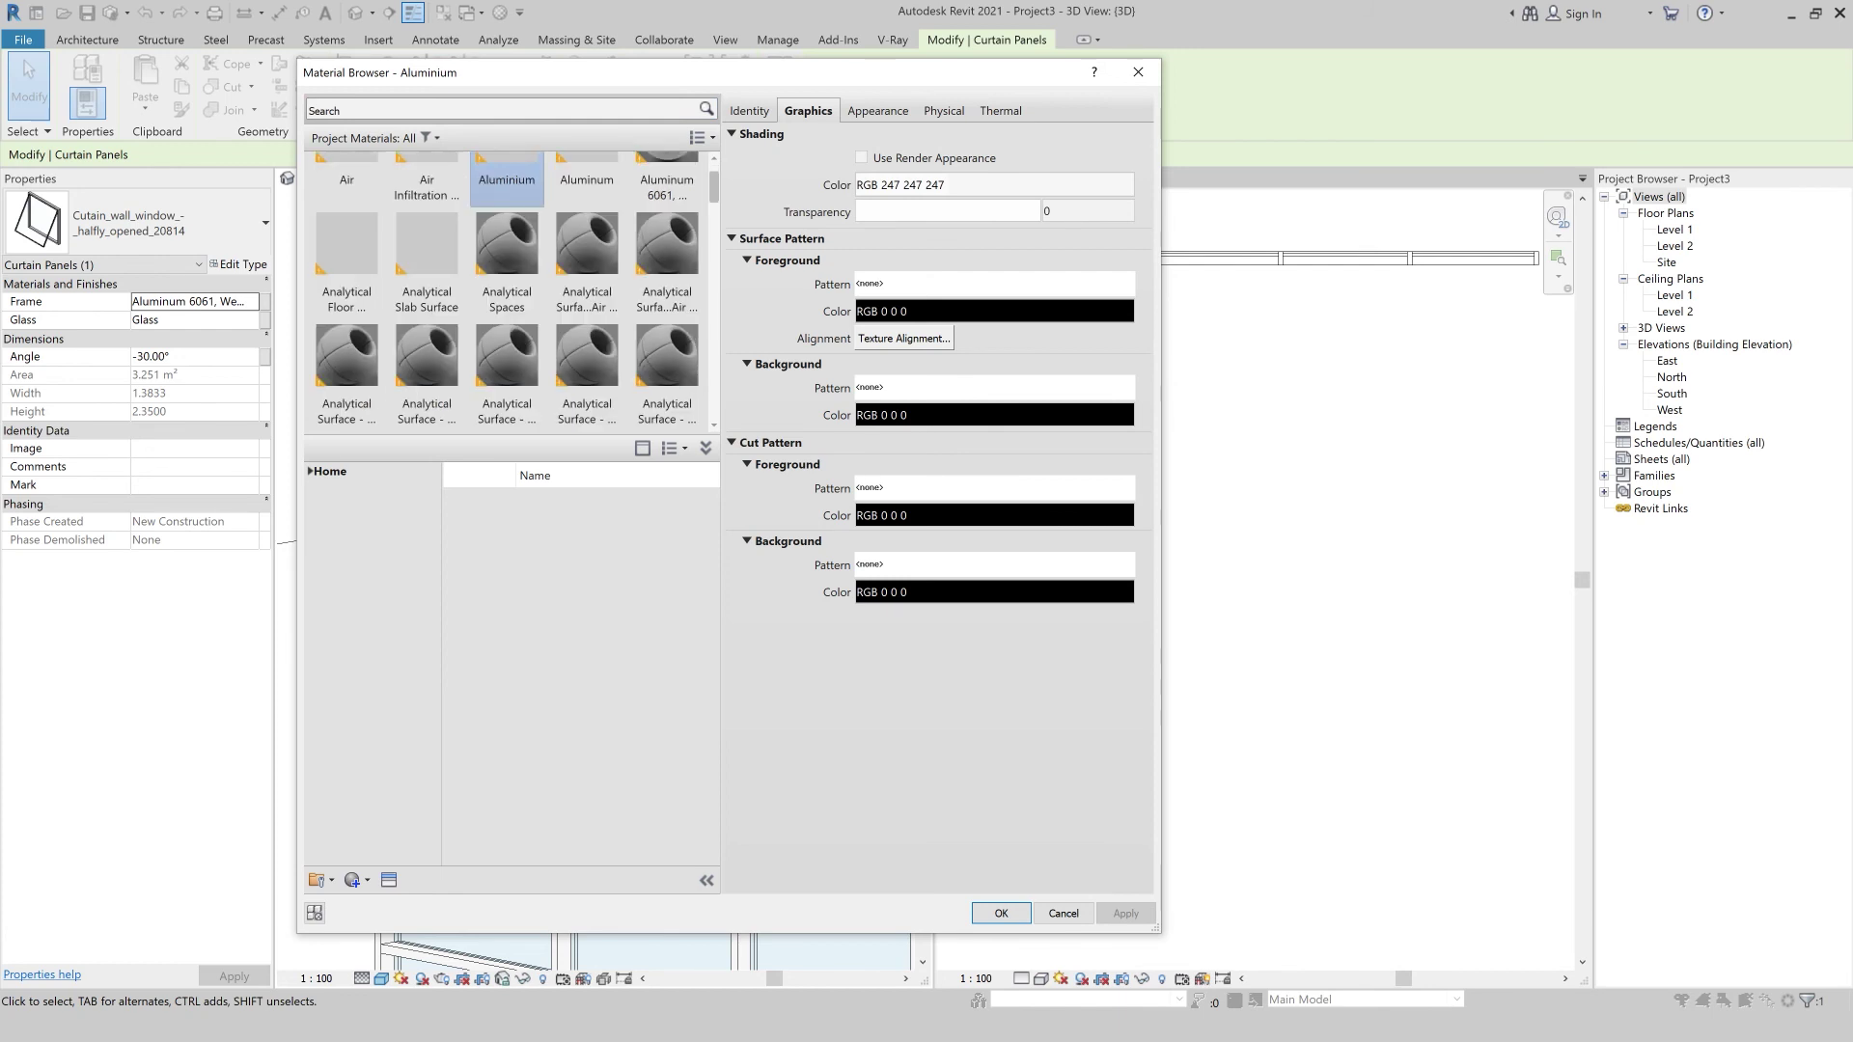
left_click(1006, 914)
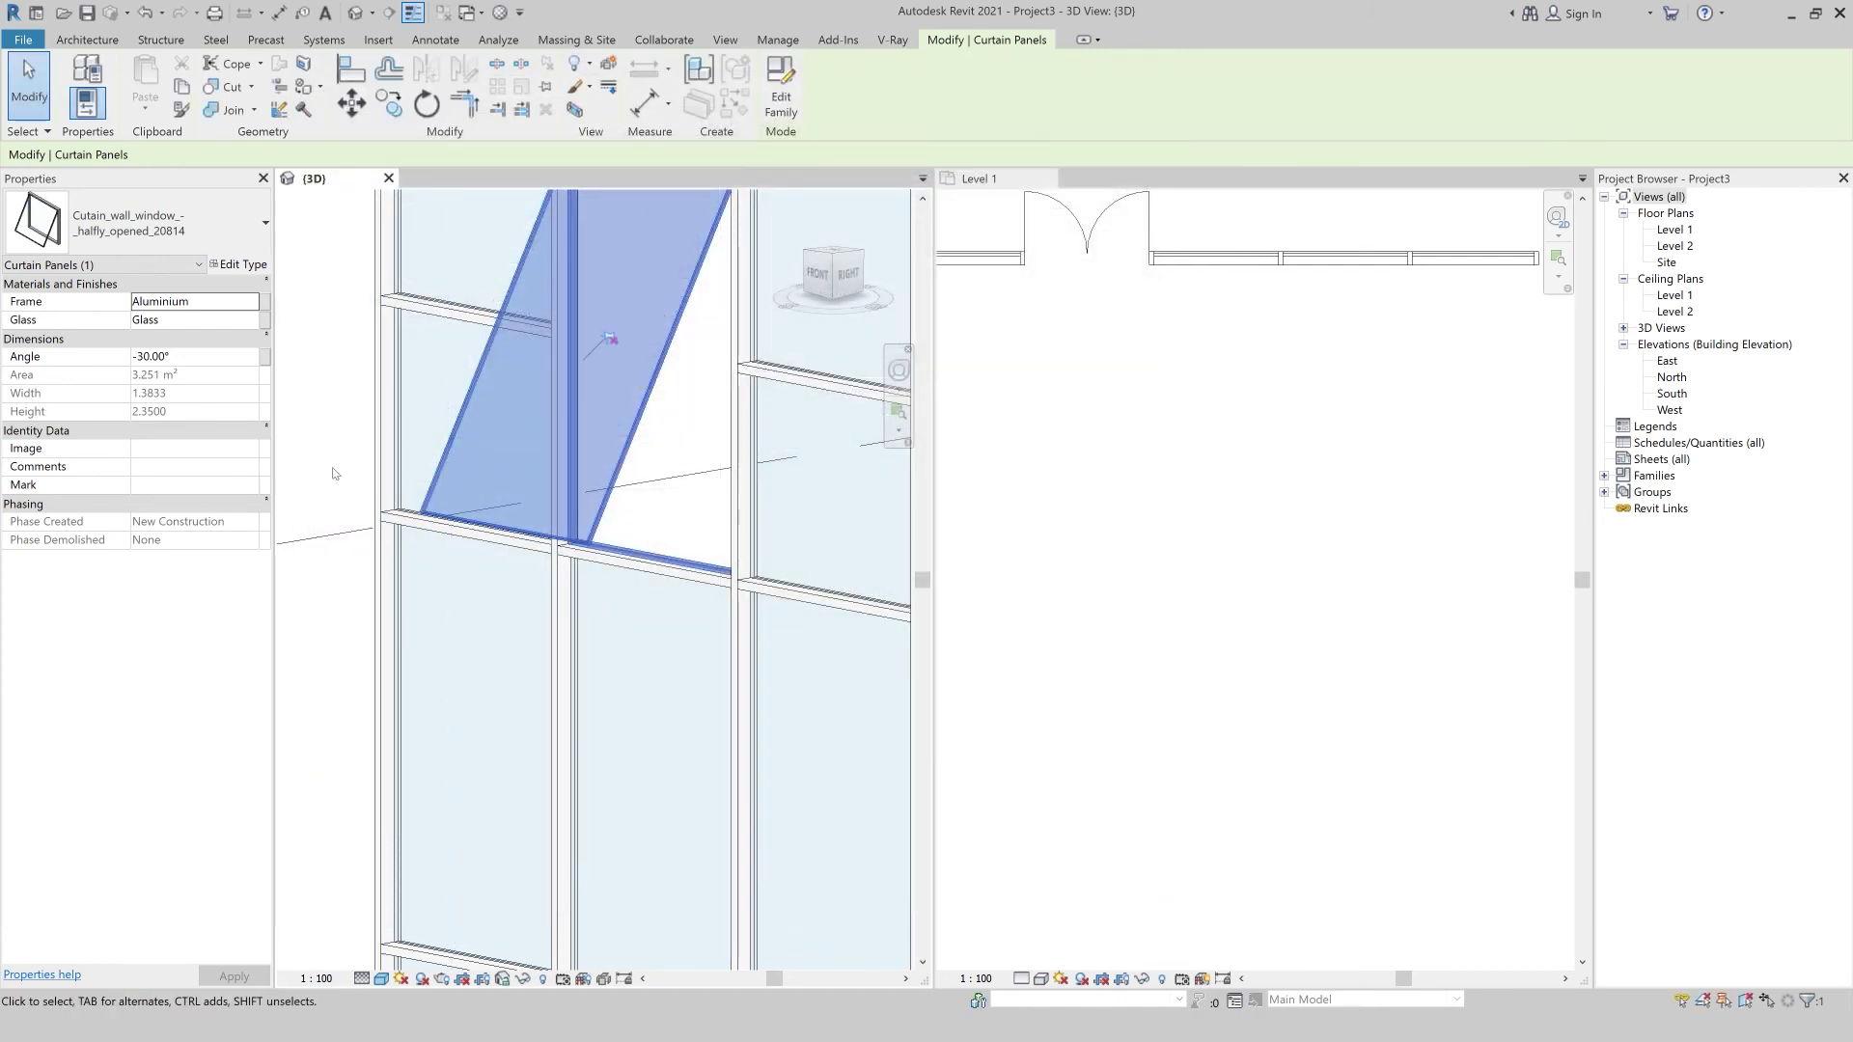
scroll(343, 436, "down", 3)
key("Escape")
scroll(406, 756, "down", 3)
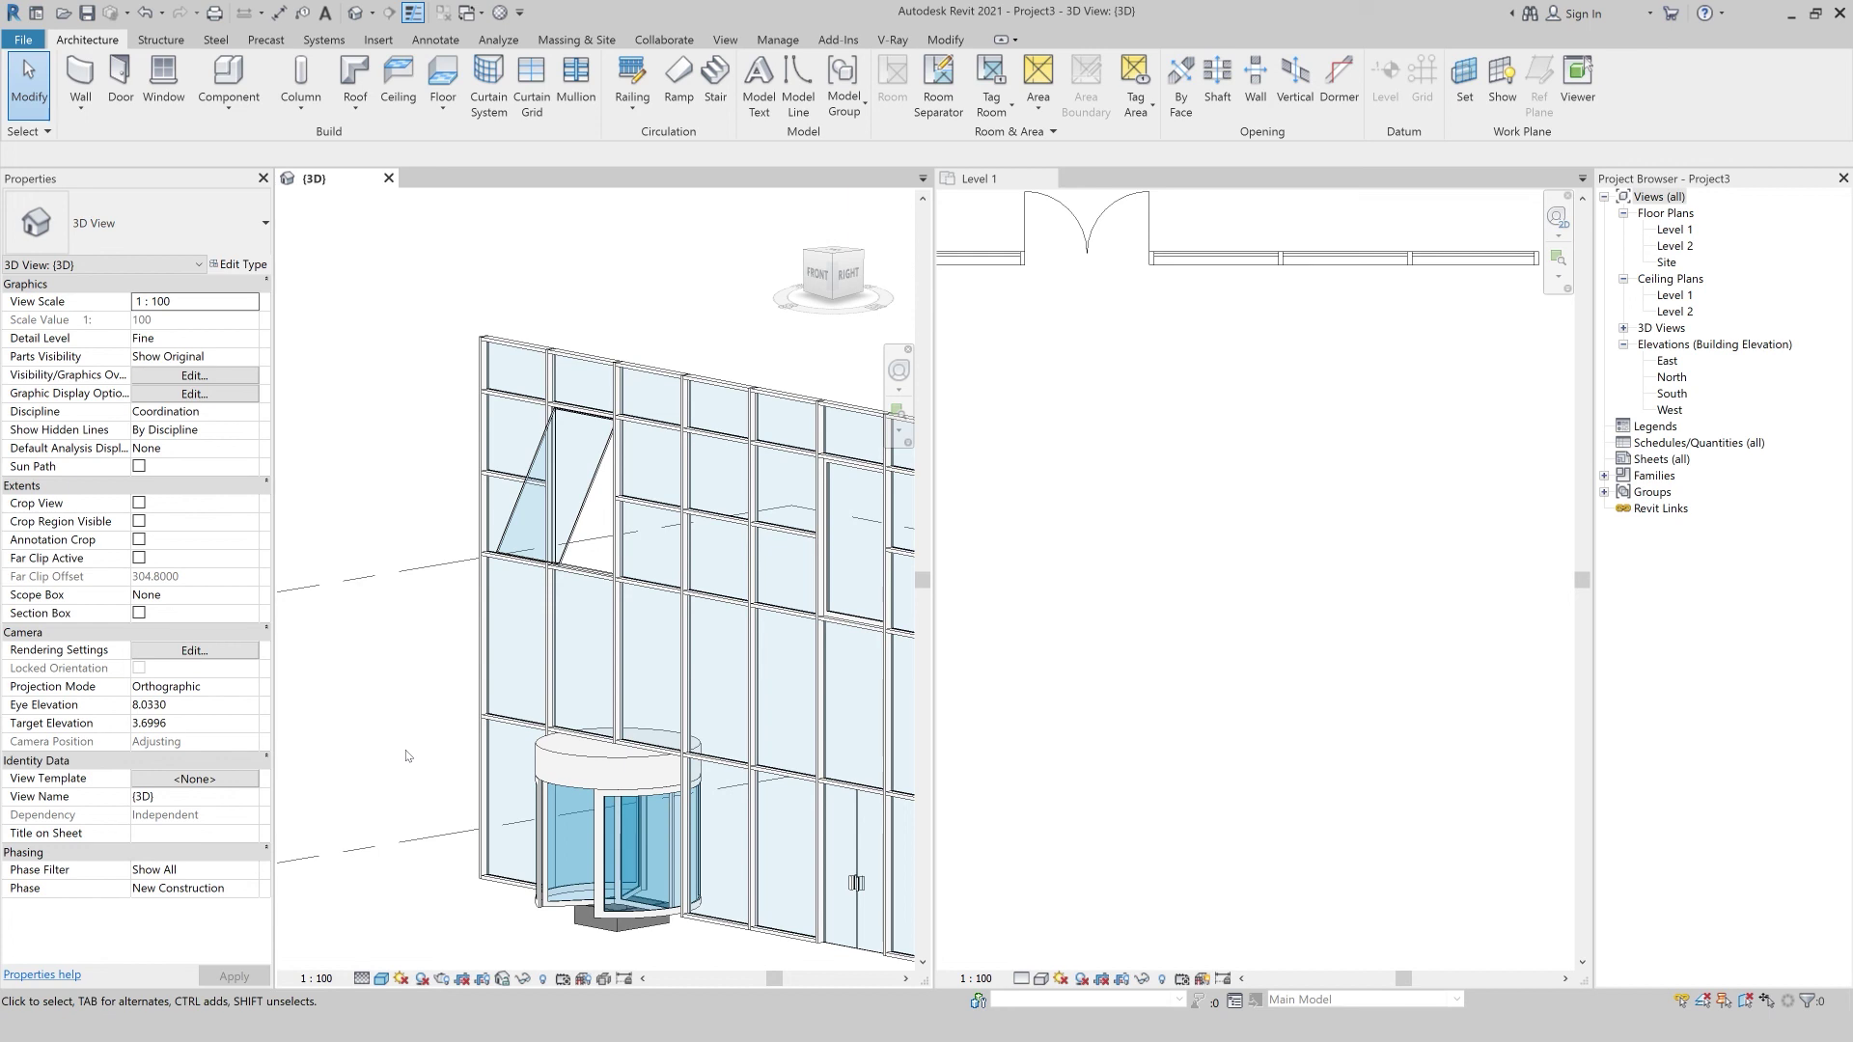
scroll(309, 405, "down", 2)
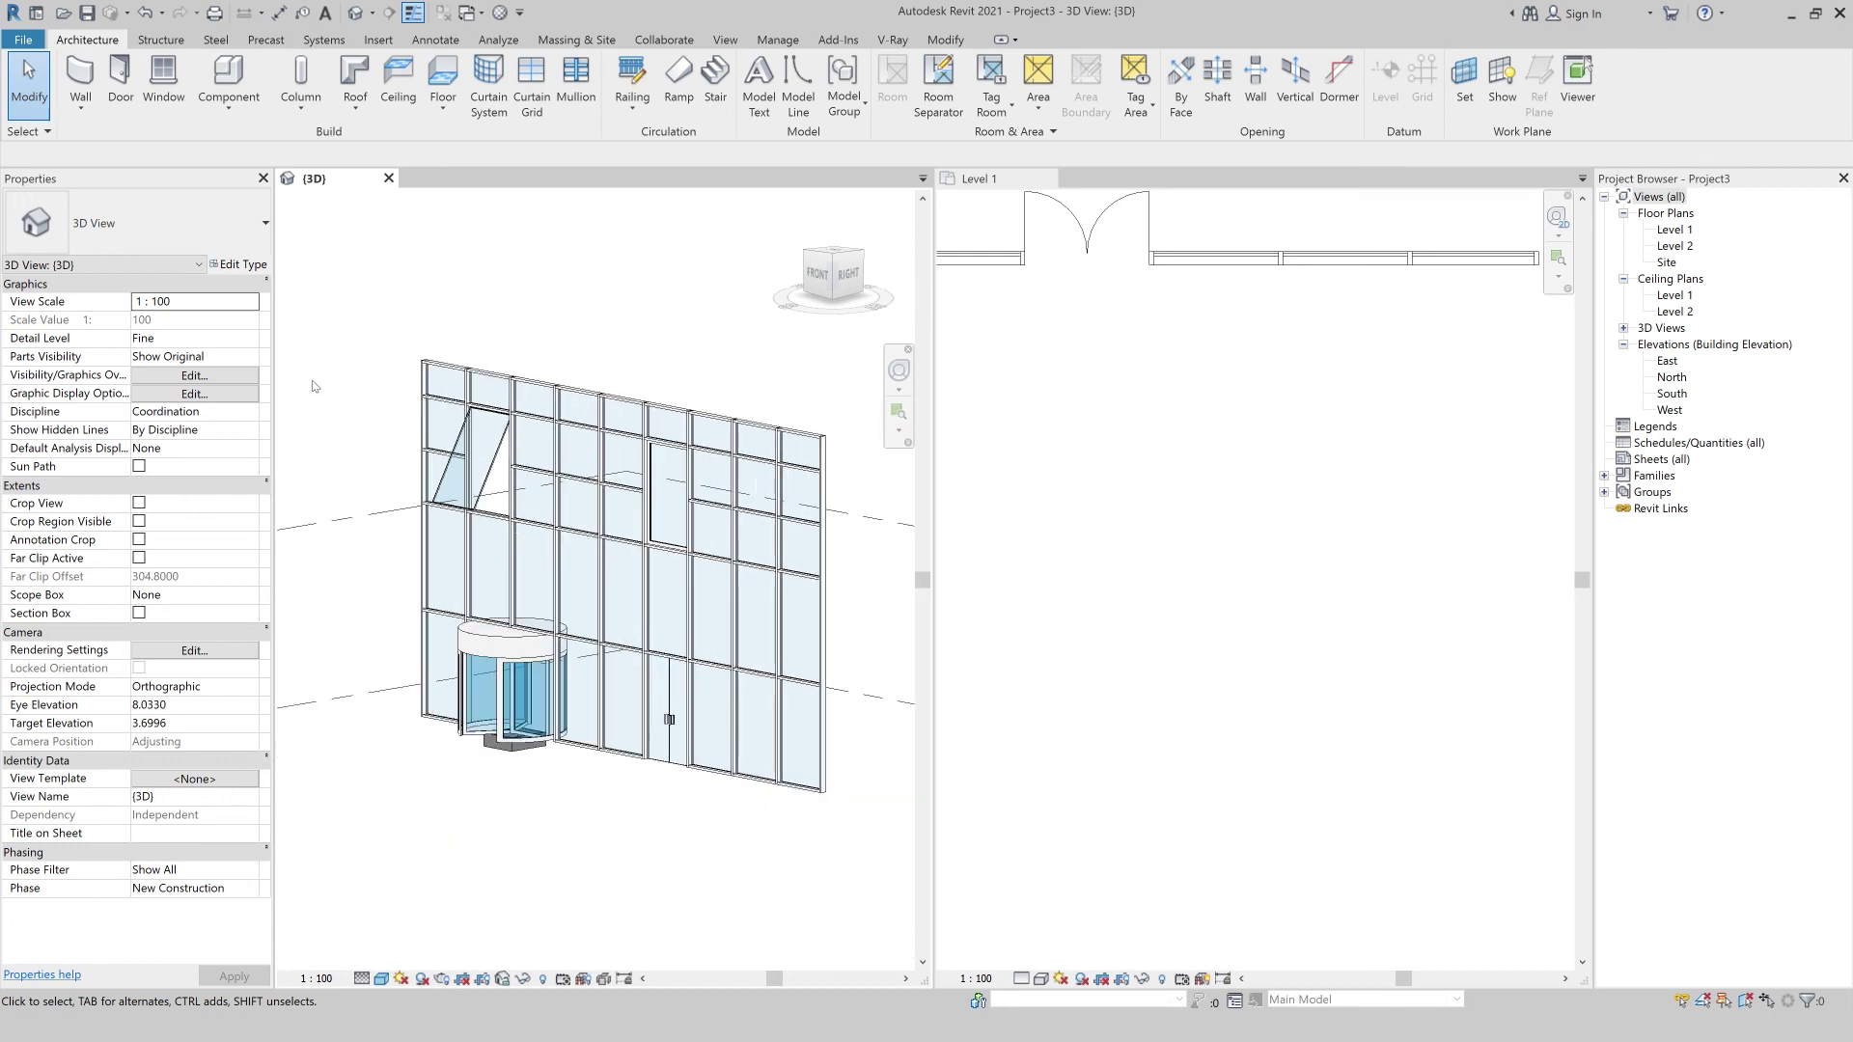